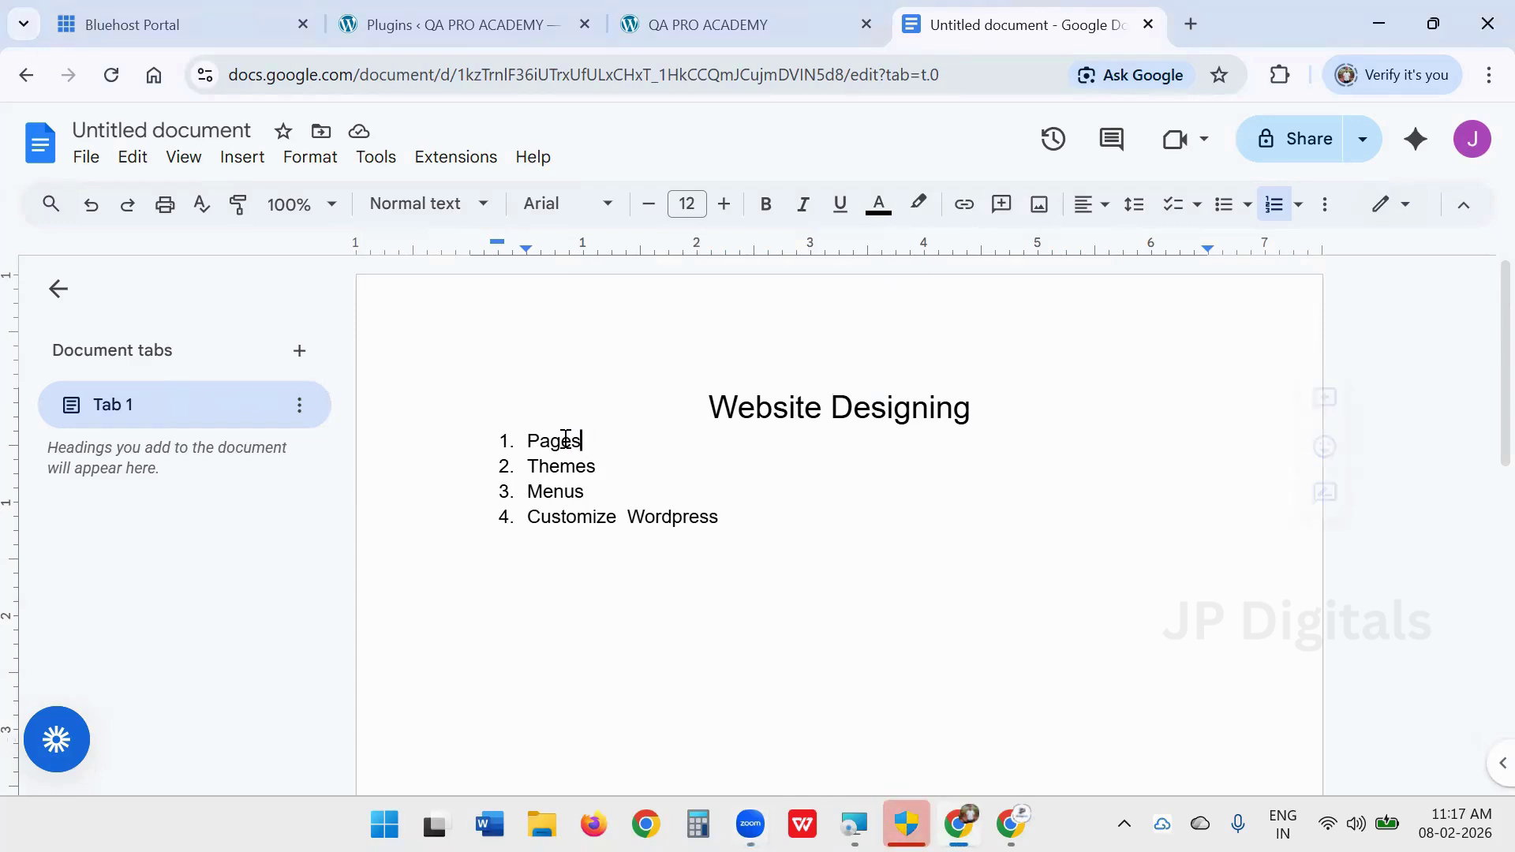
- Highlight "Pages" in the document's list, search Google for flipkart in a new tab, and open the Flipkart website
double_click(564, 440)
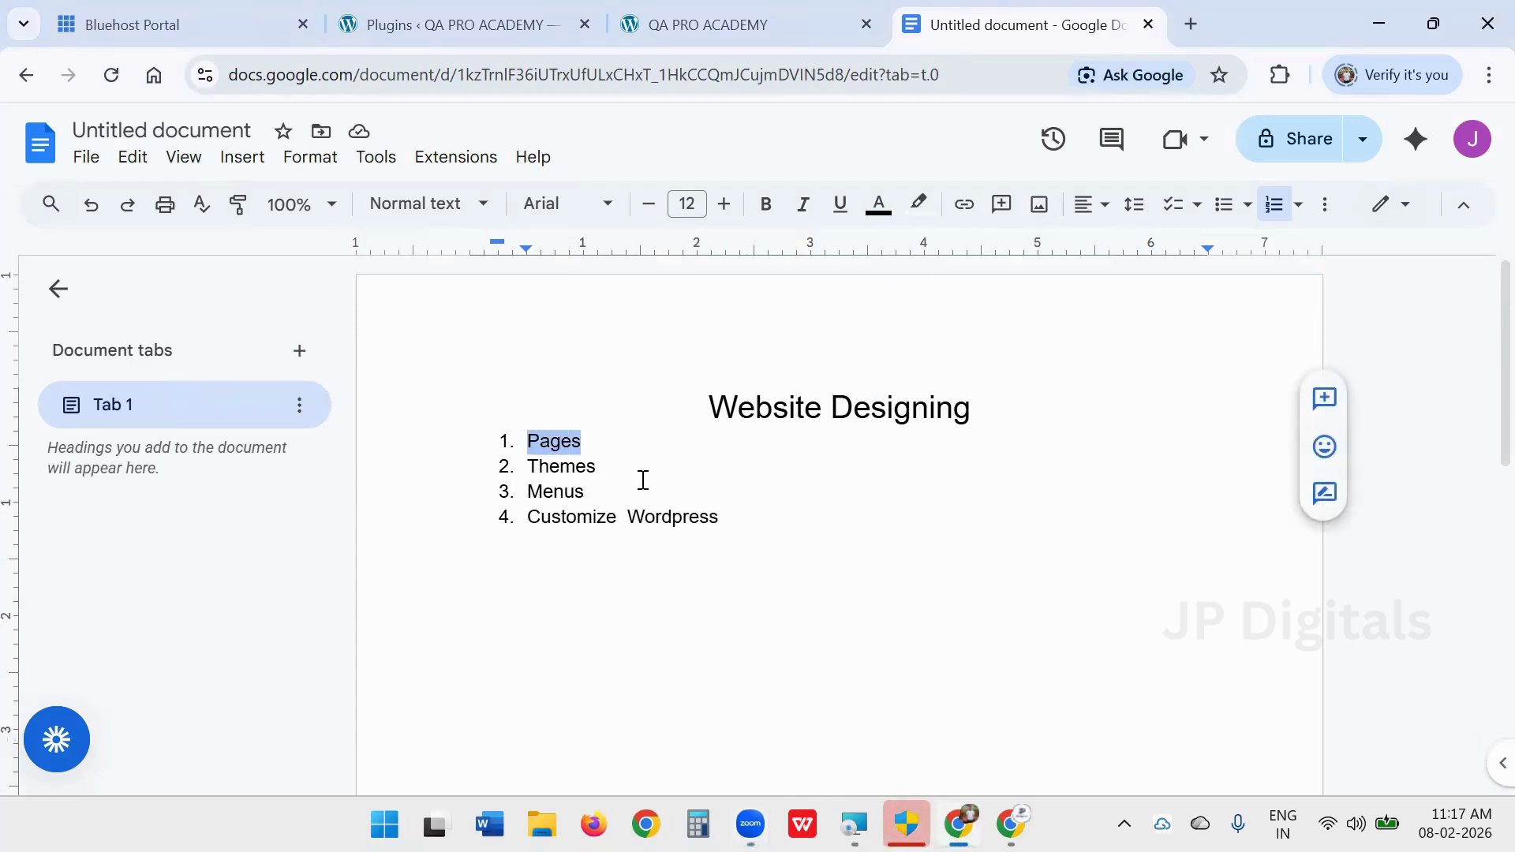
left_click(1189, 25)
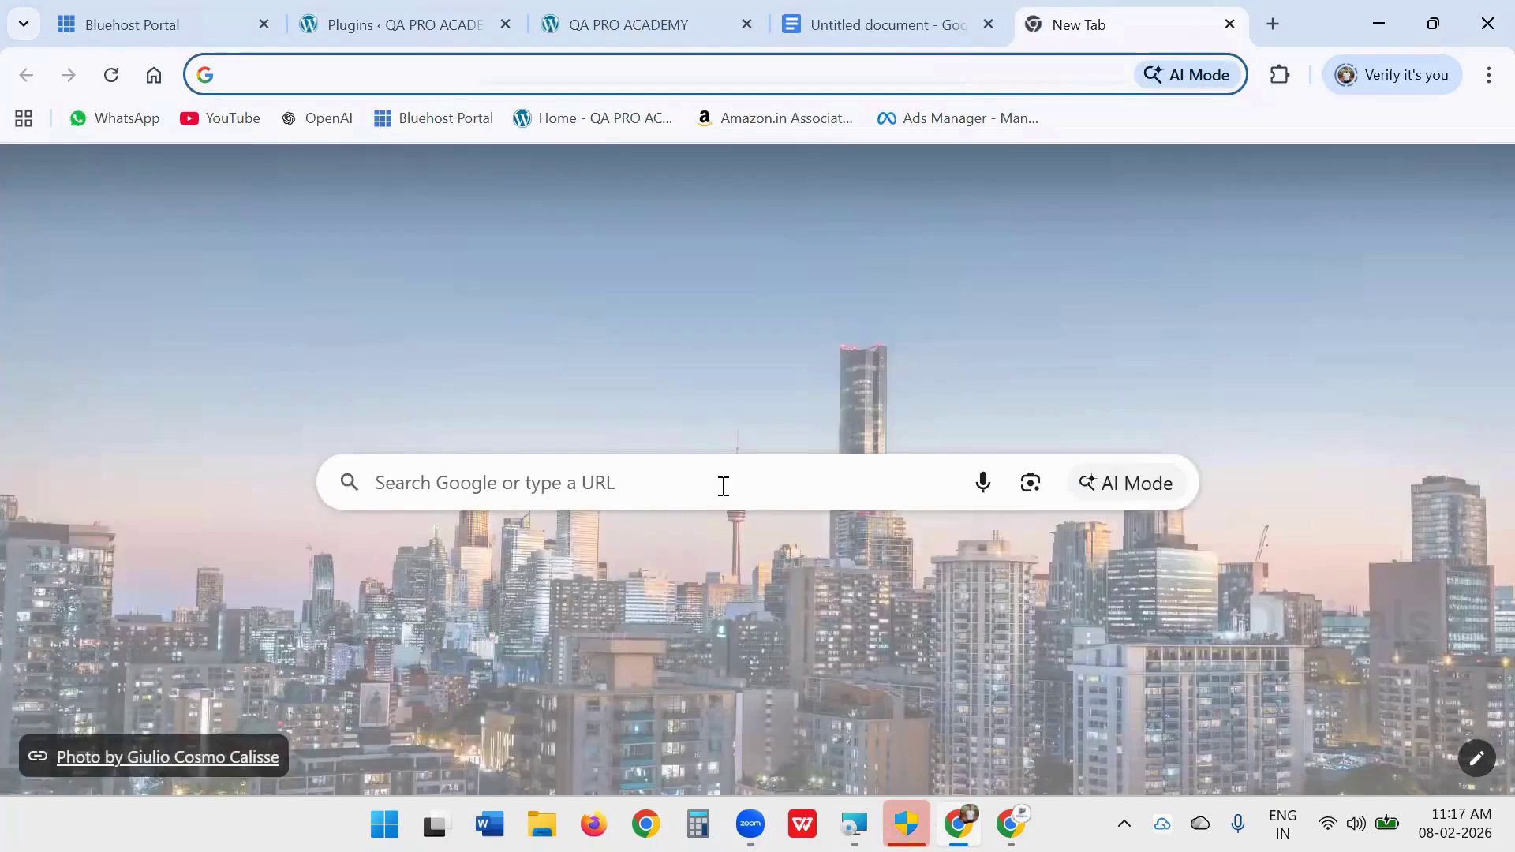
left_click(722, 486)
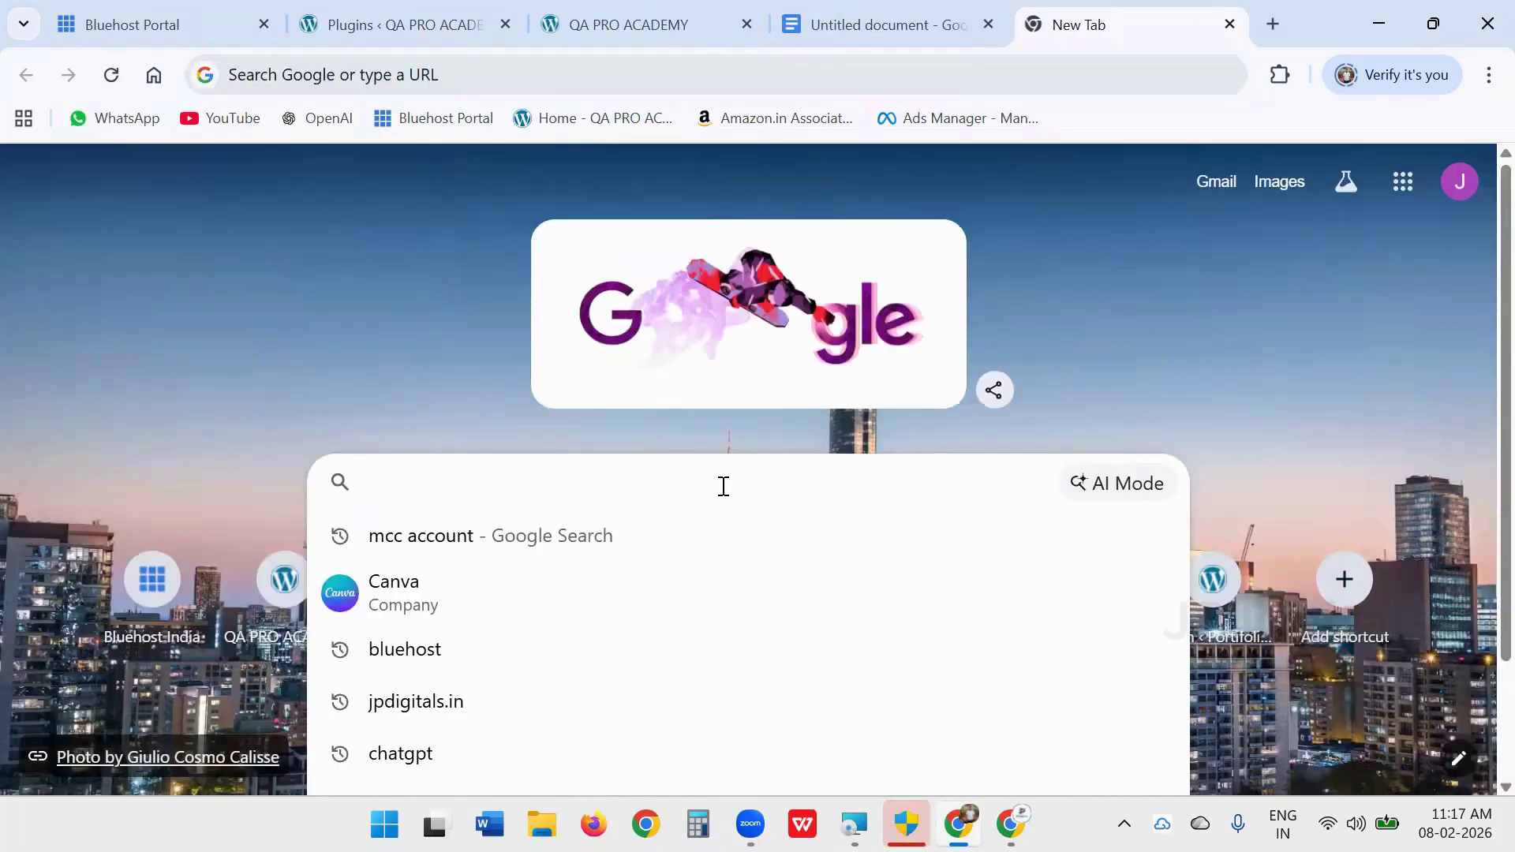
type("flipkar")
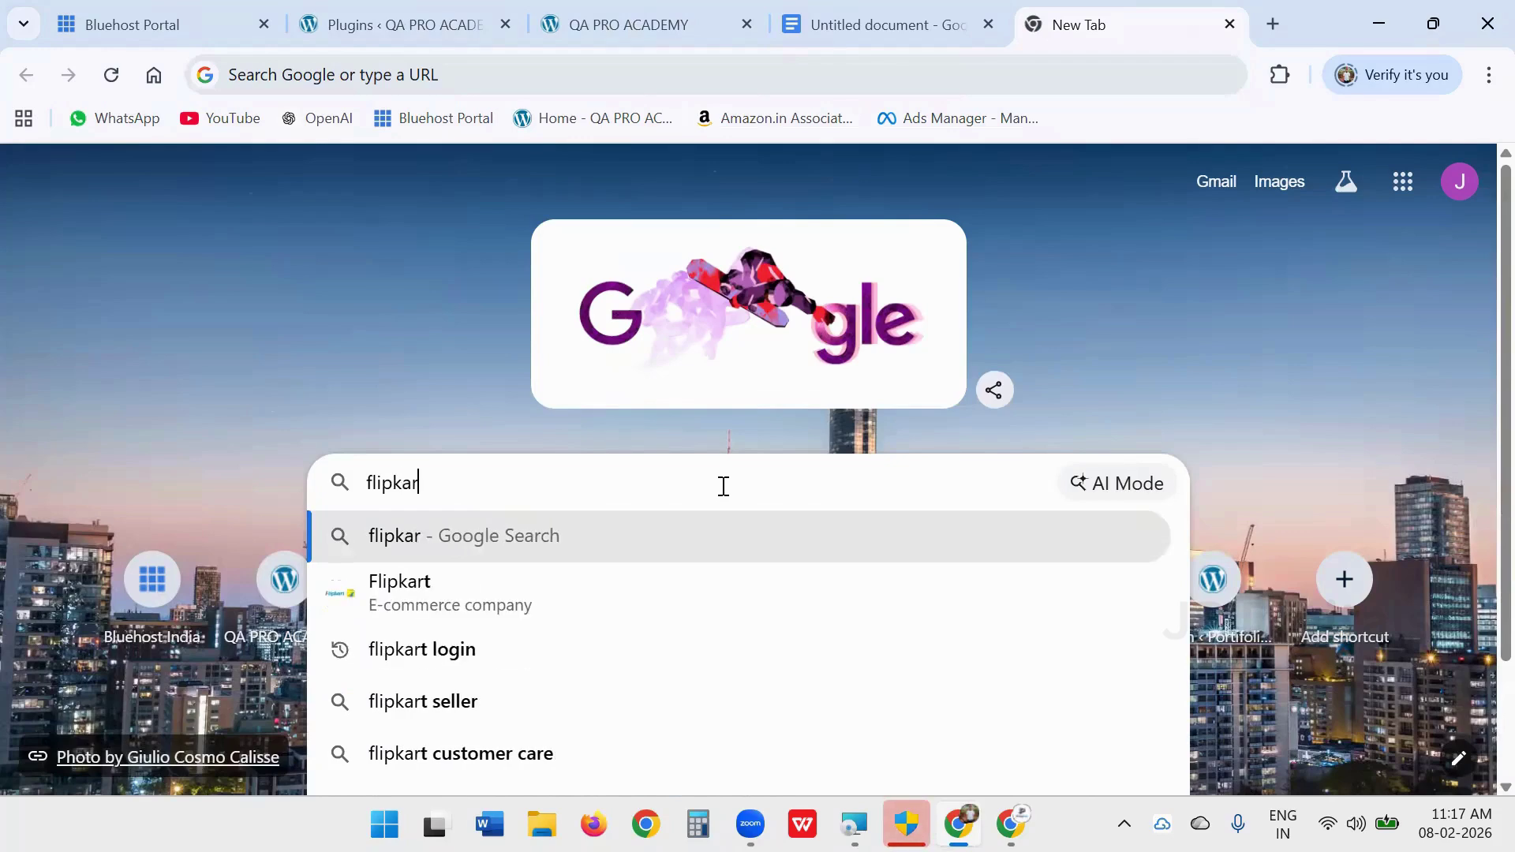
type("t")
key("Return")
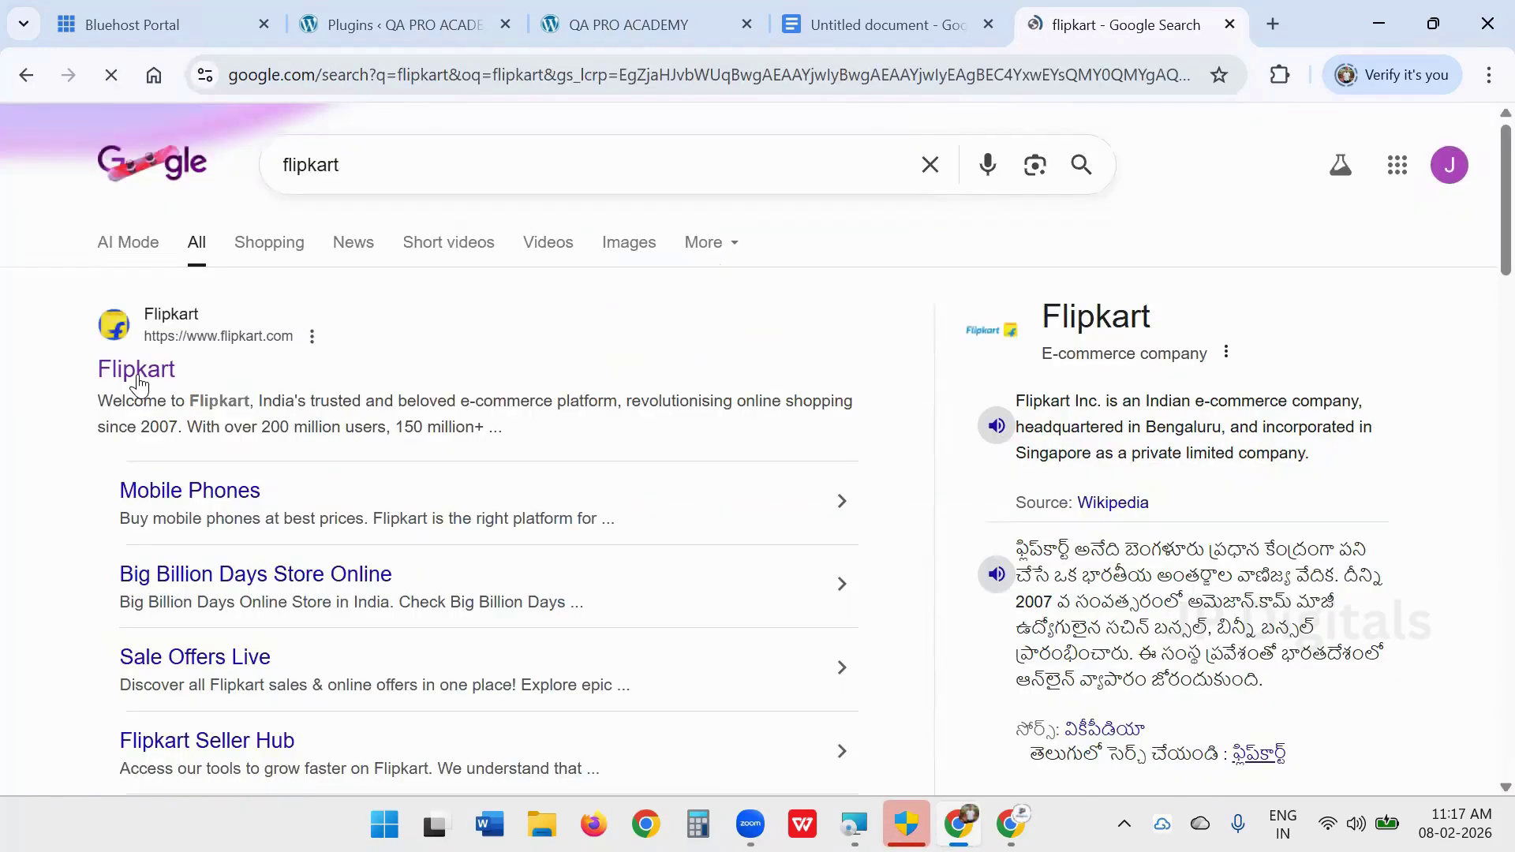
left_click(138, 377)
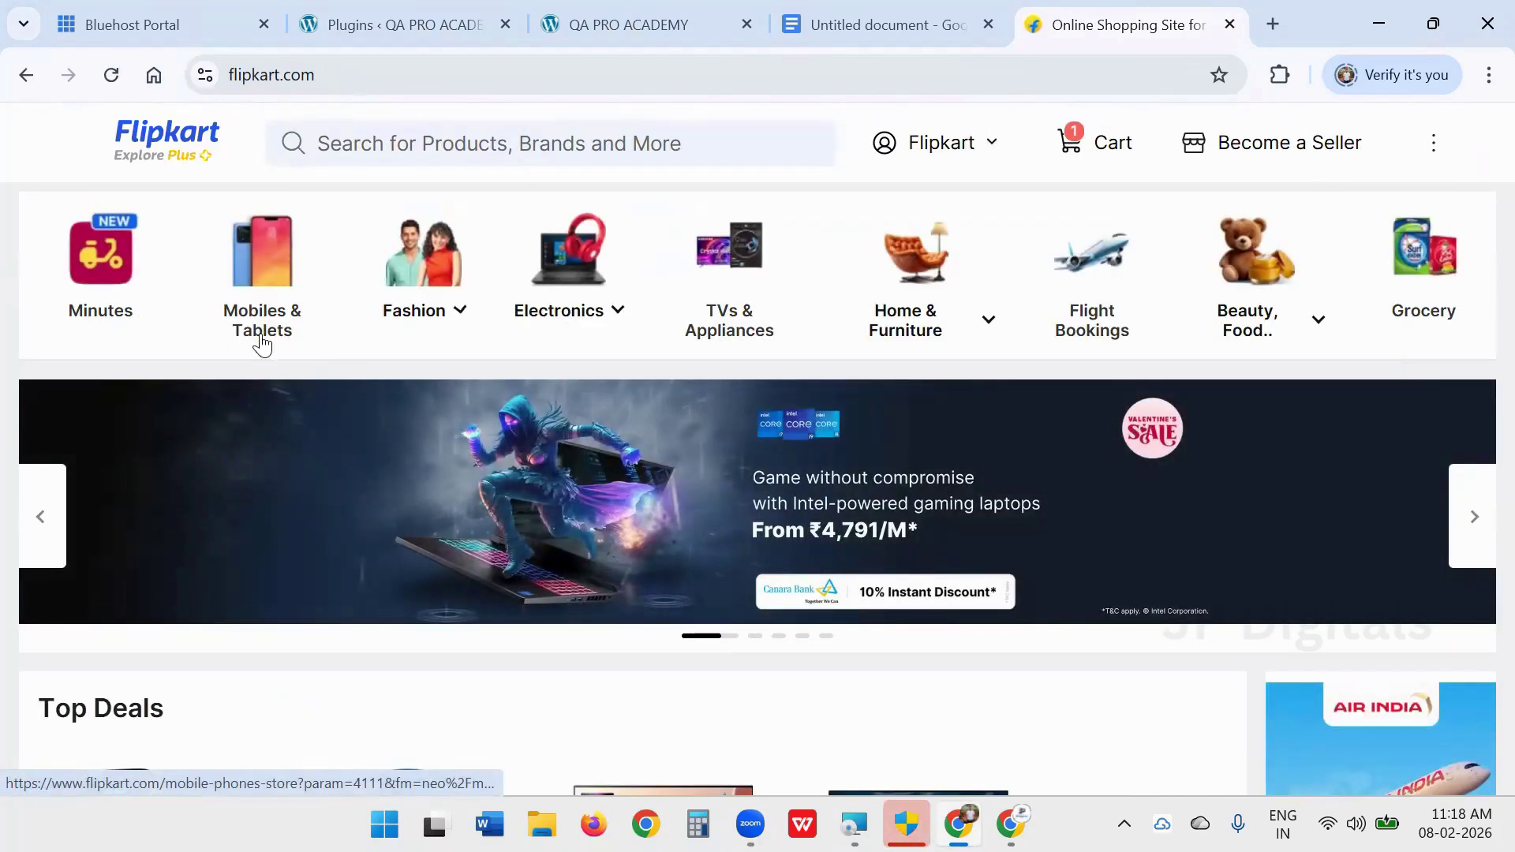
- Open Flipkart's Mobiles & Tablets page, switch to boys' Shirts under Baby & Kids, and look through the product listing
left_click(258, 280)
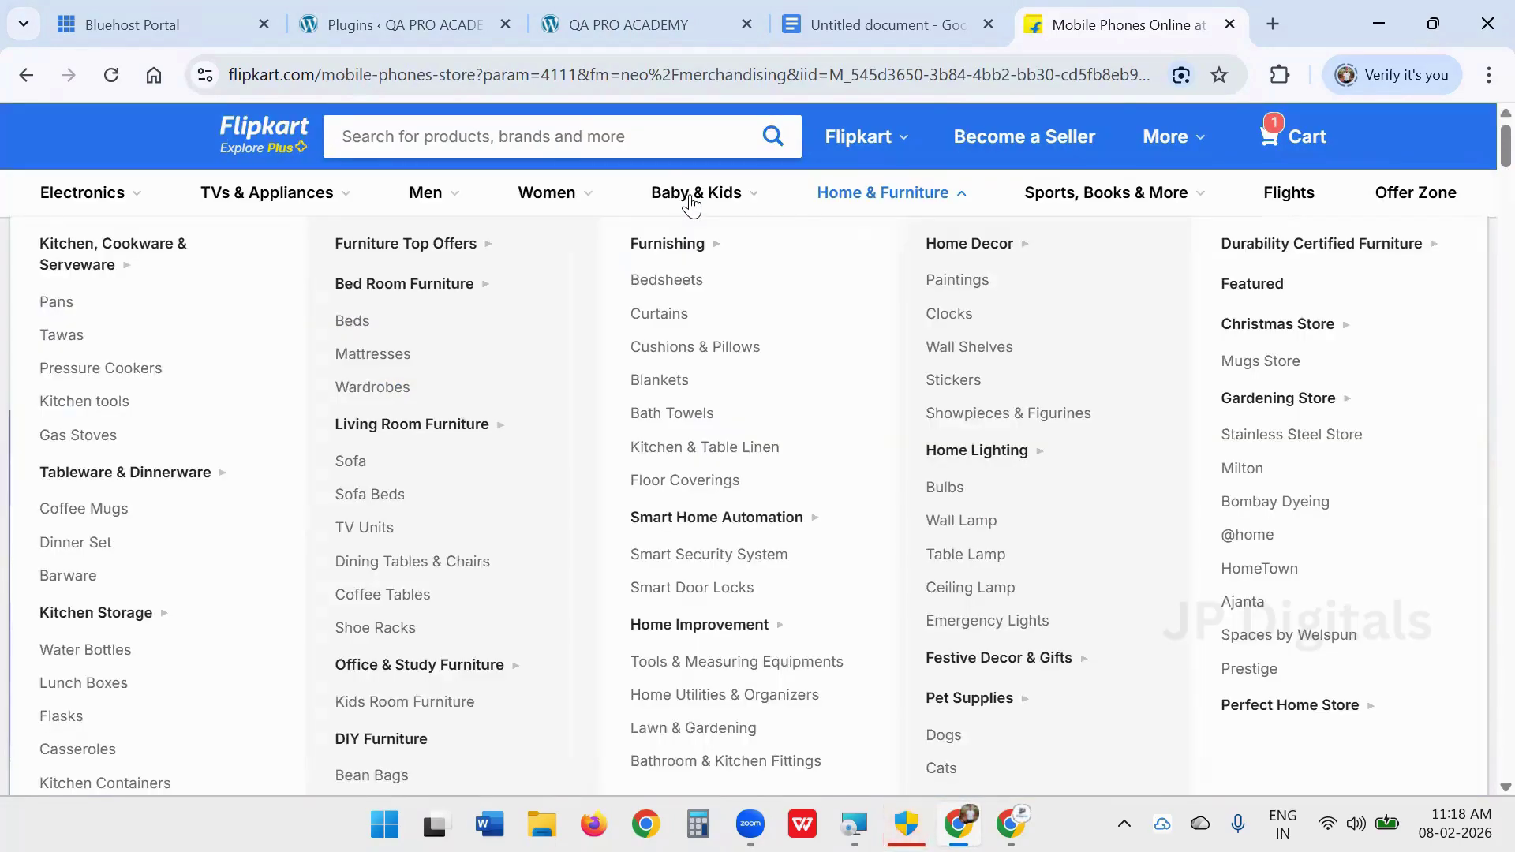
mouse_move(690, 198)
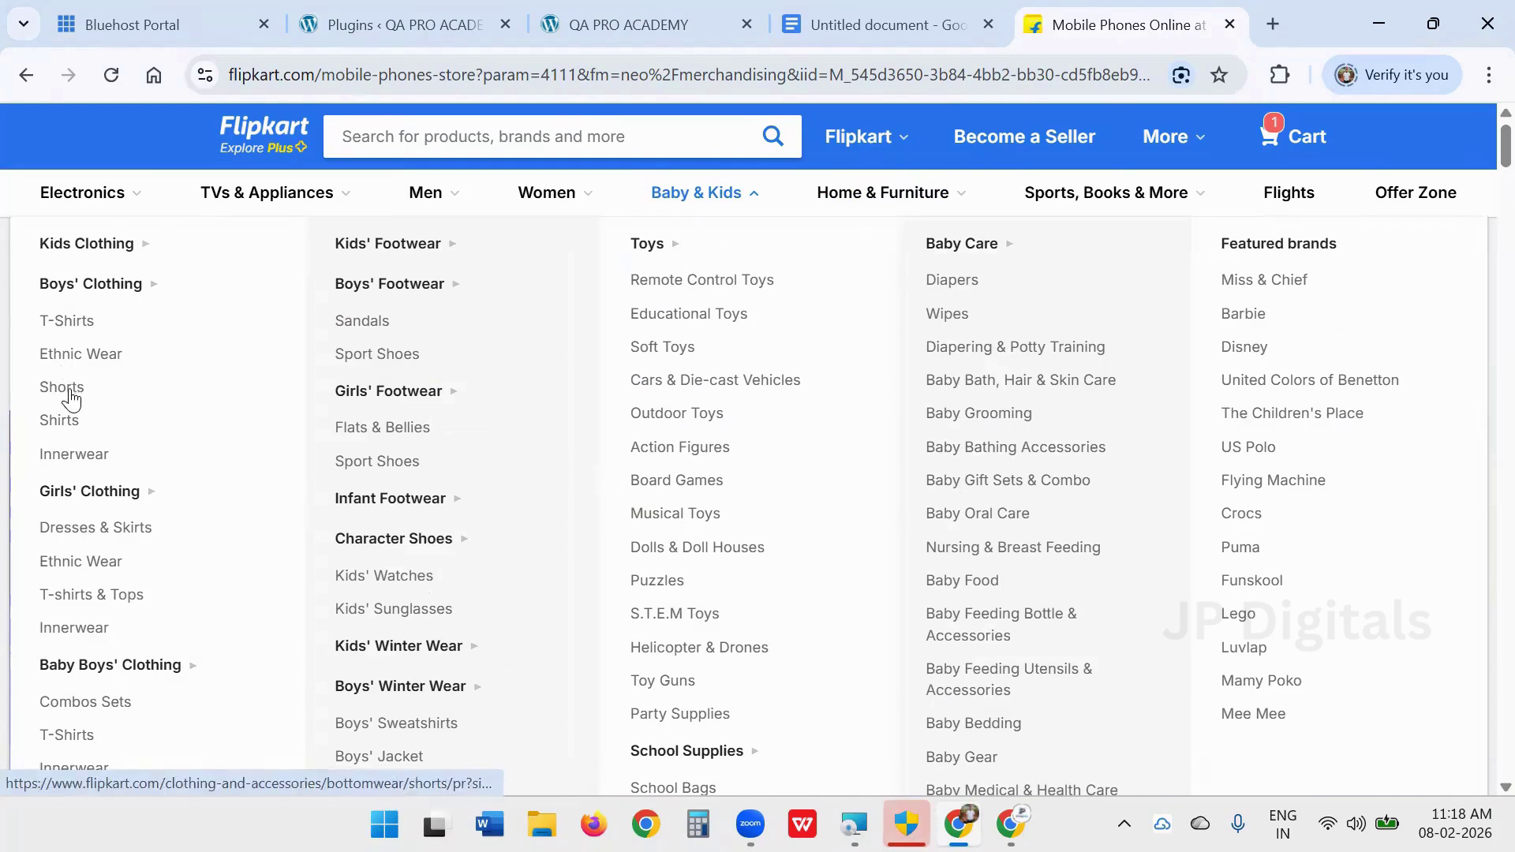
left_click(69, 427)
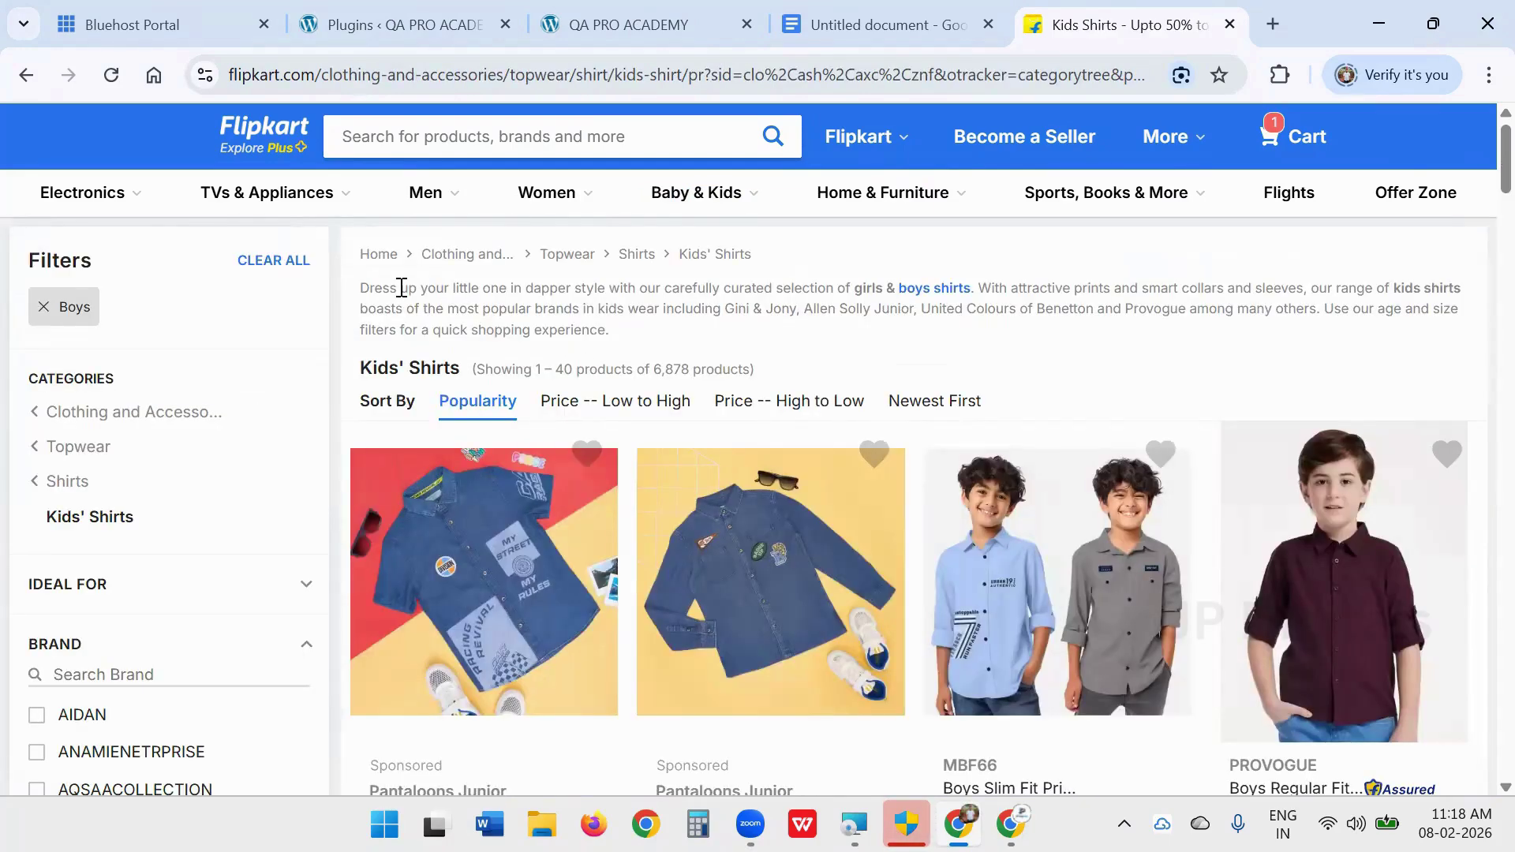
scroll(743, 585, "down", 5)
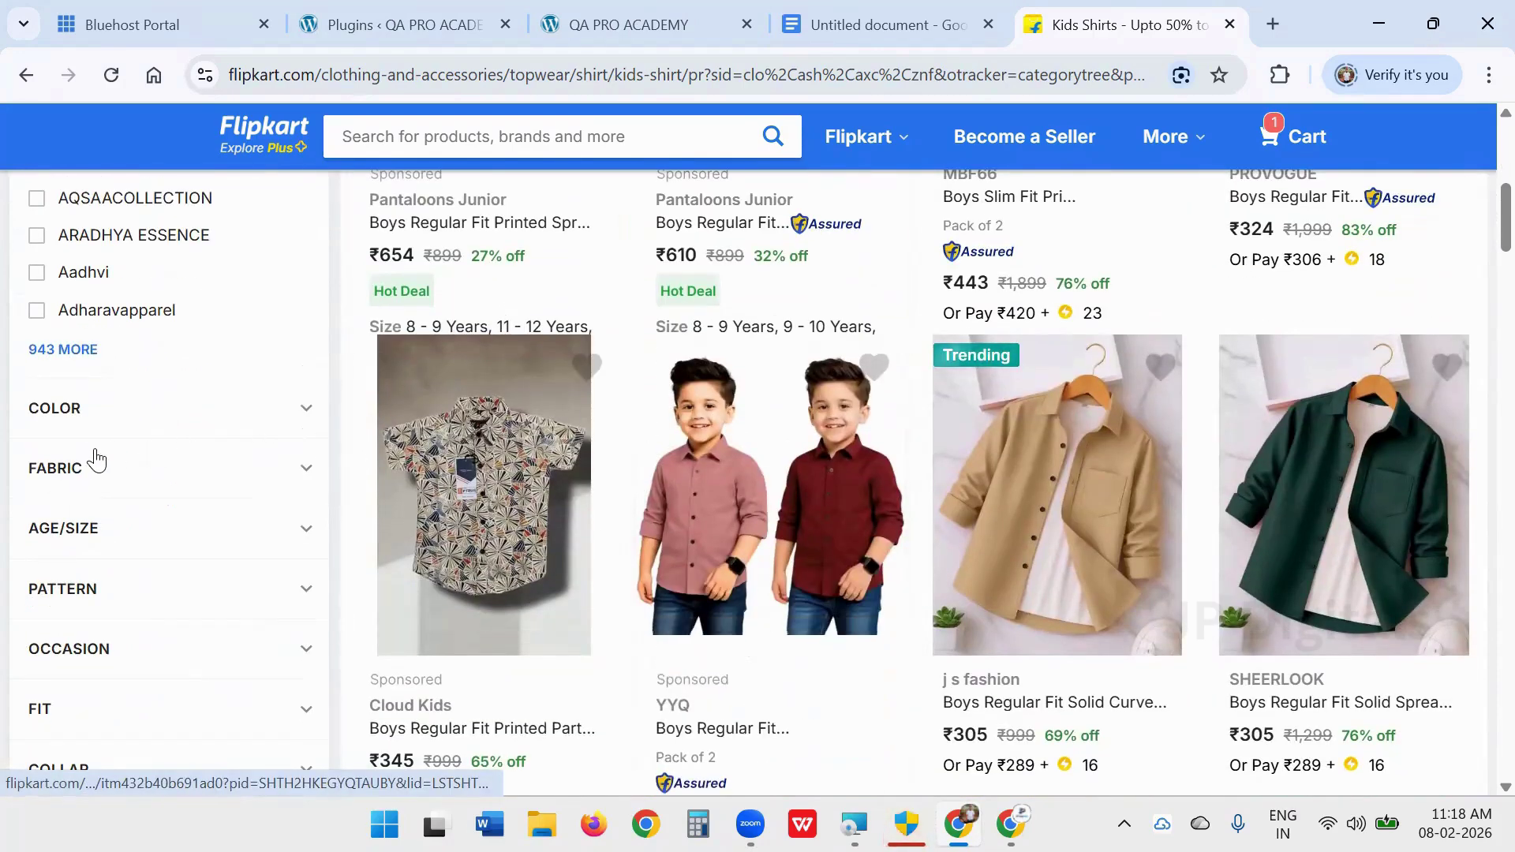
scroll(720, 456, "down", 2)
scroll(676, 446, "down", 5)
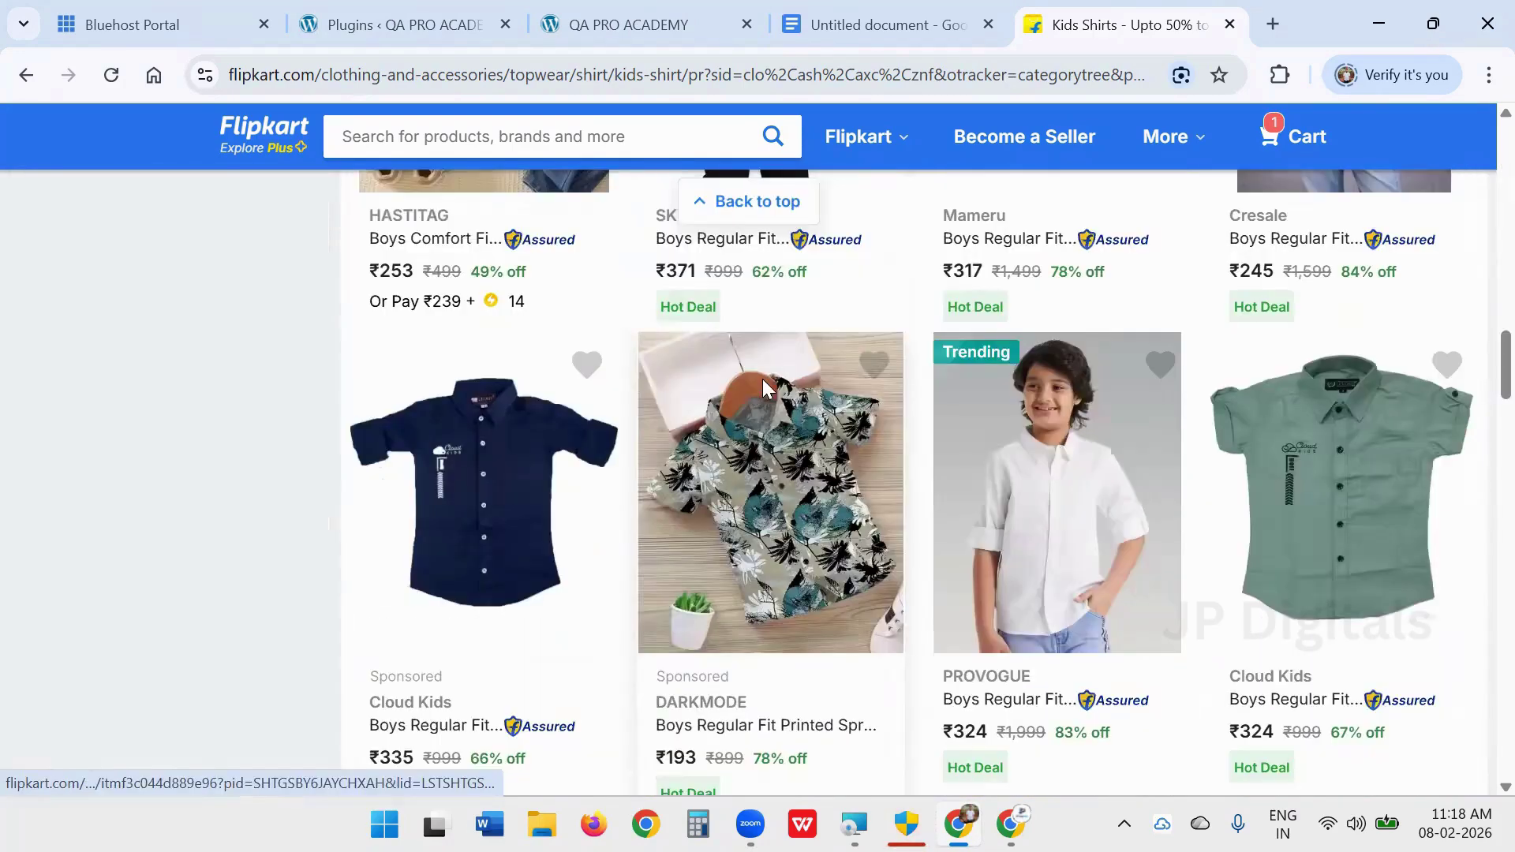
scroll(872, 297, "down", 8)
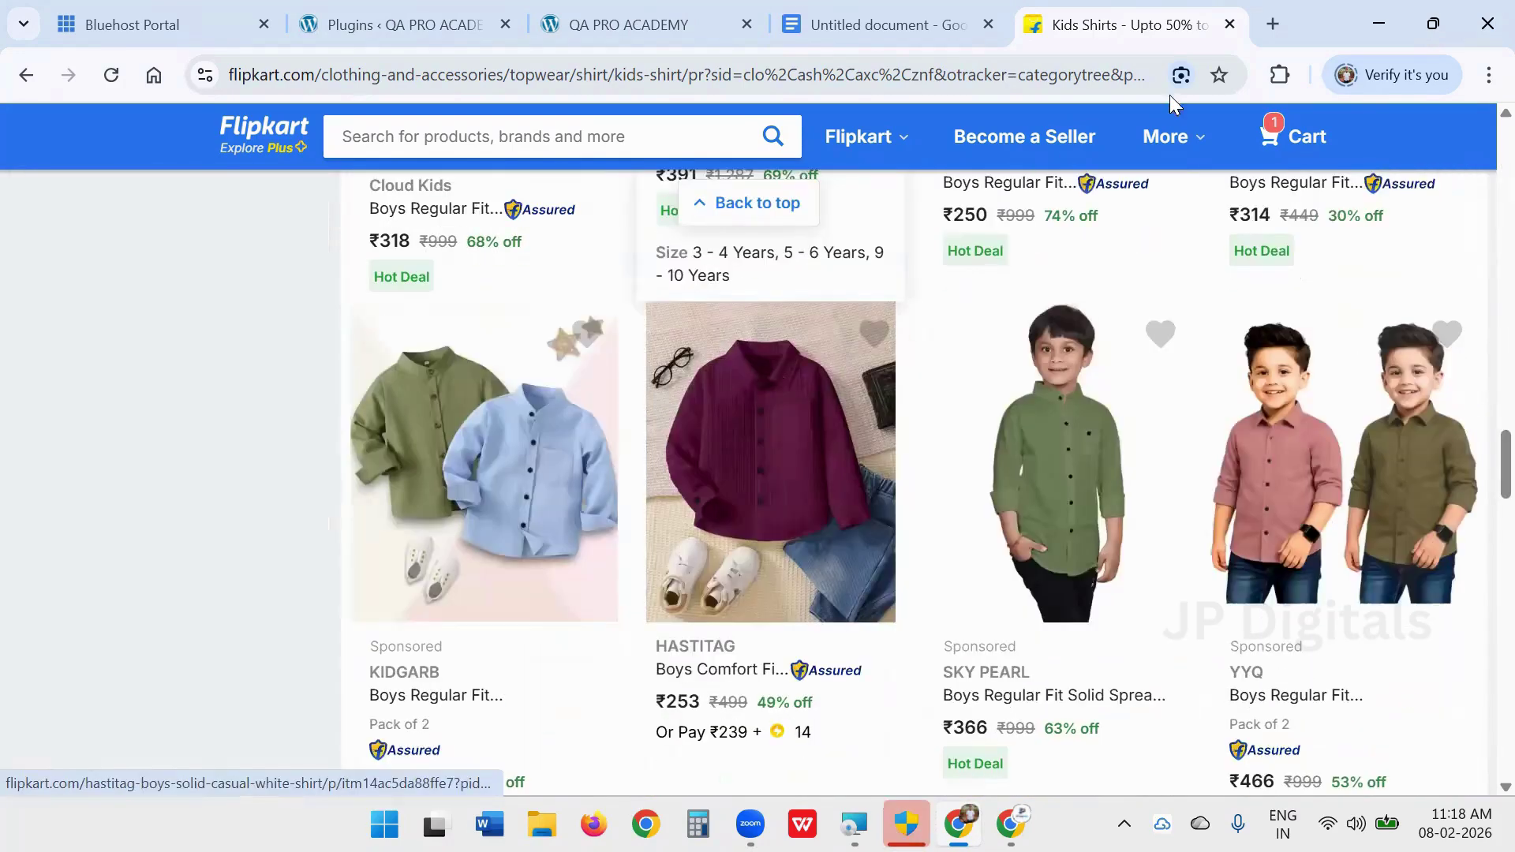
- Open the jpdigitals.in website in a new browser tab
left_click(1272, 24)
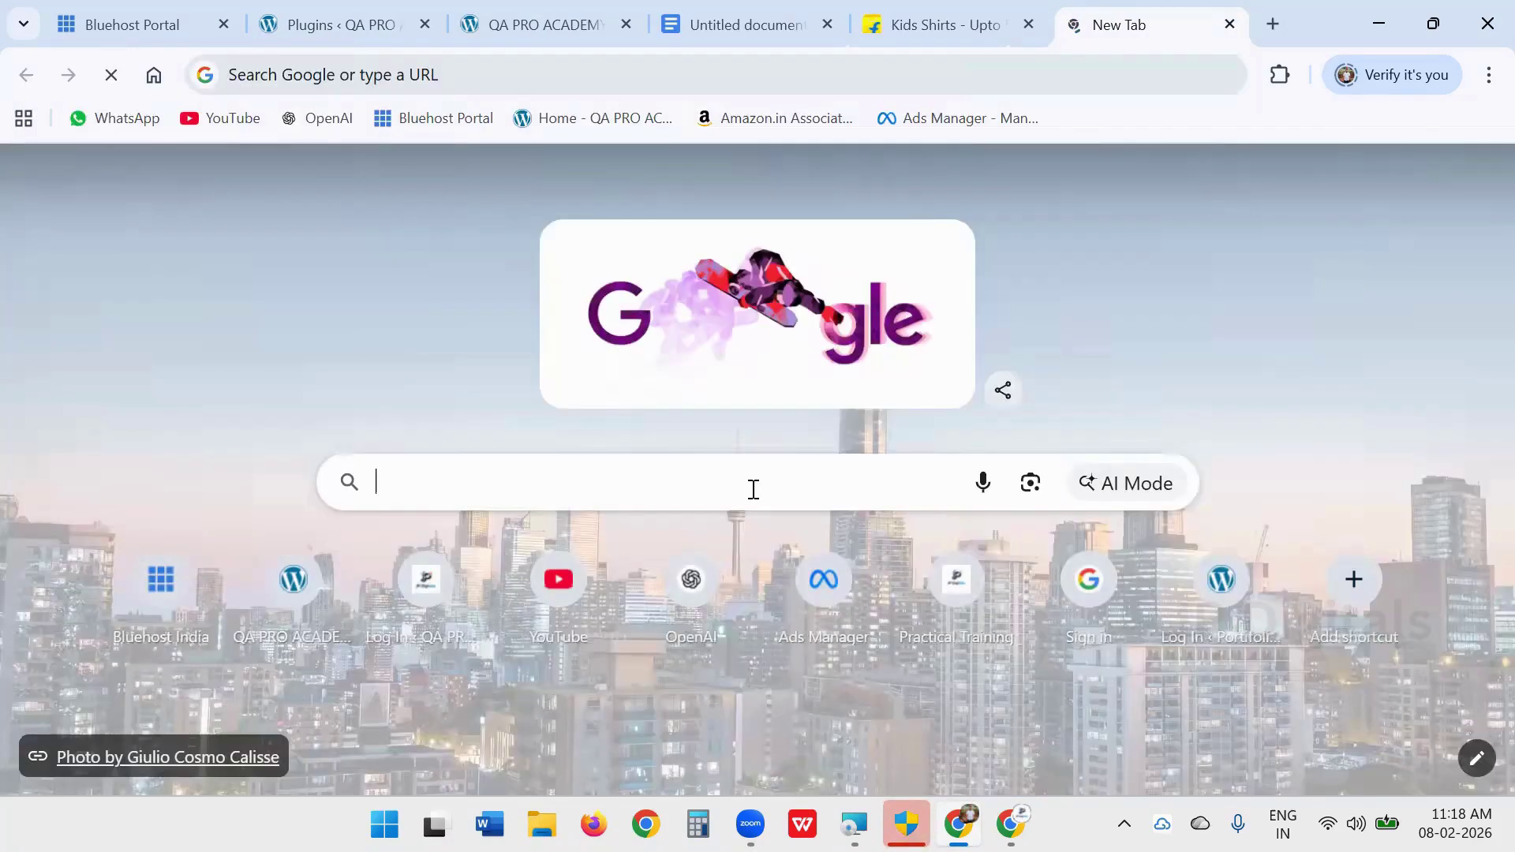
left_click(752, 490)
type("j")
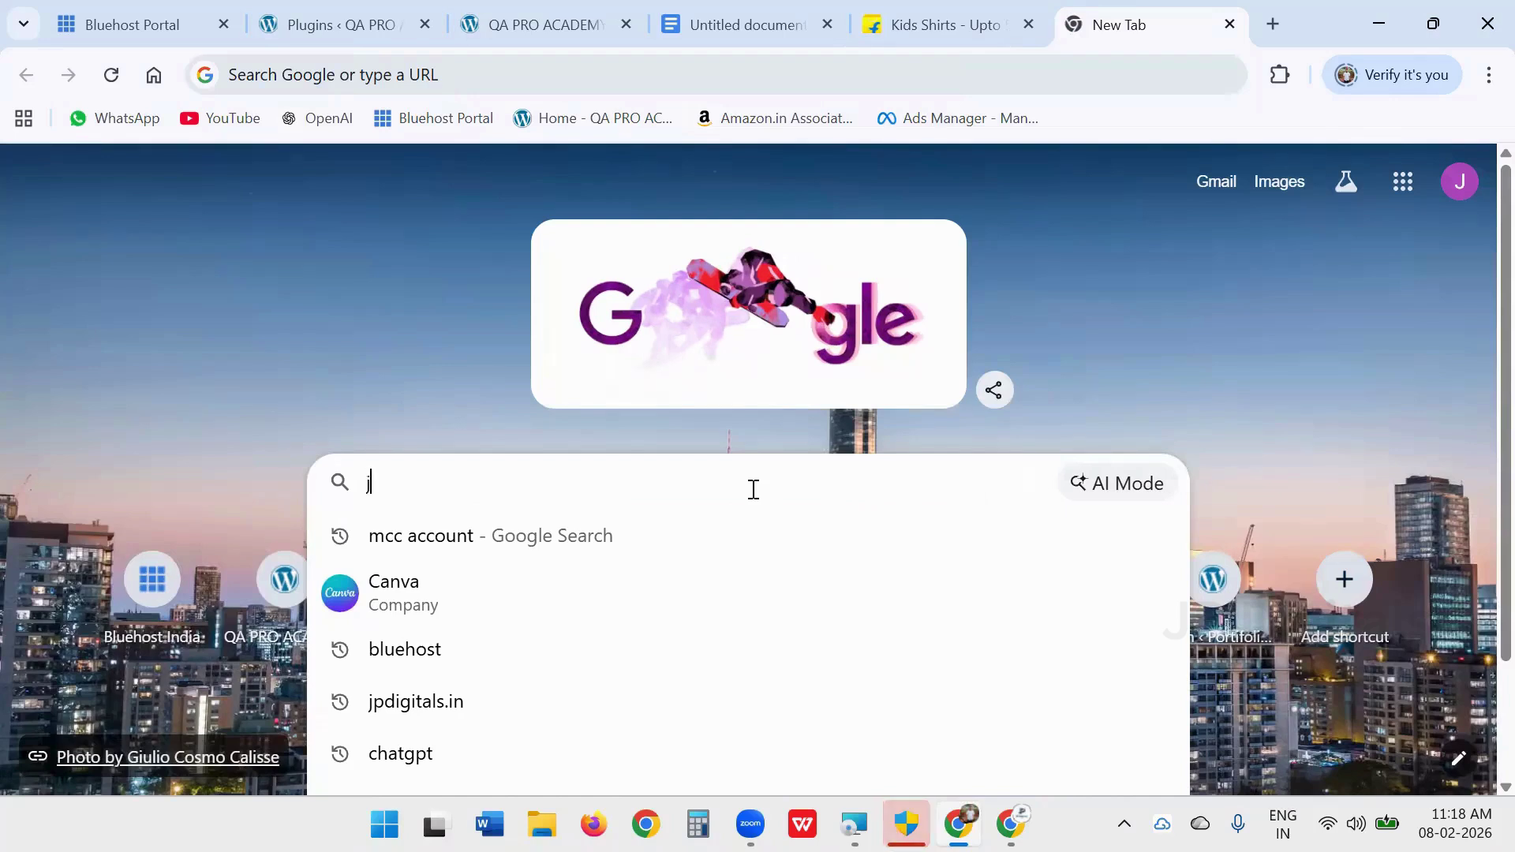
type("pdigitals")
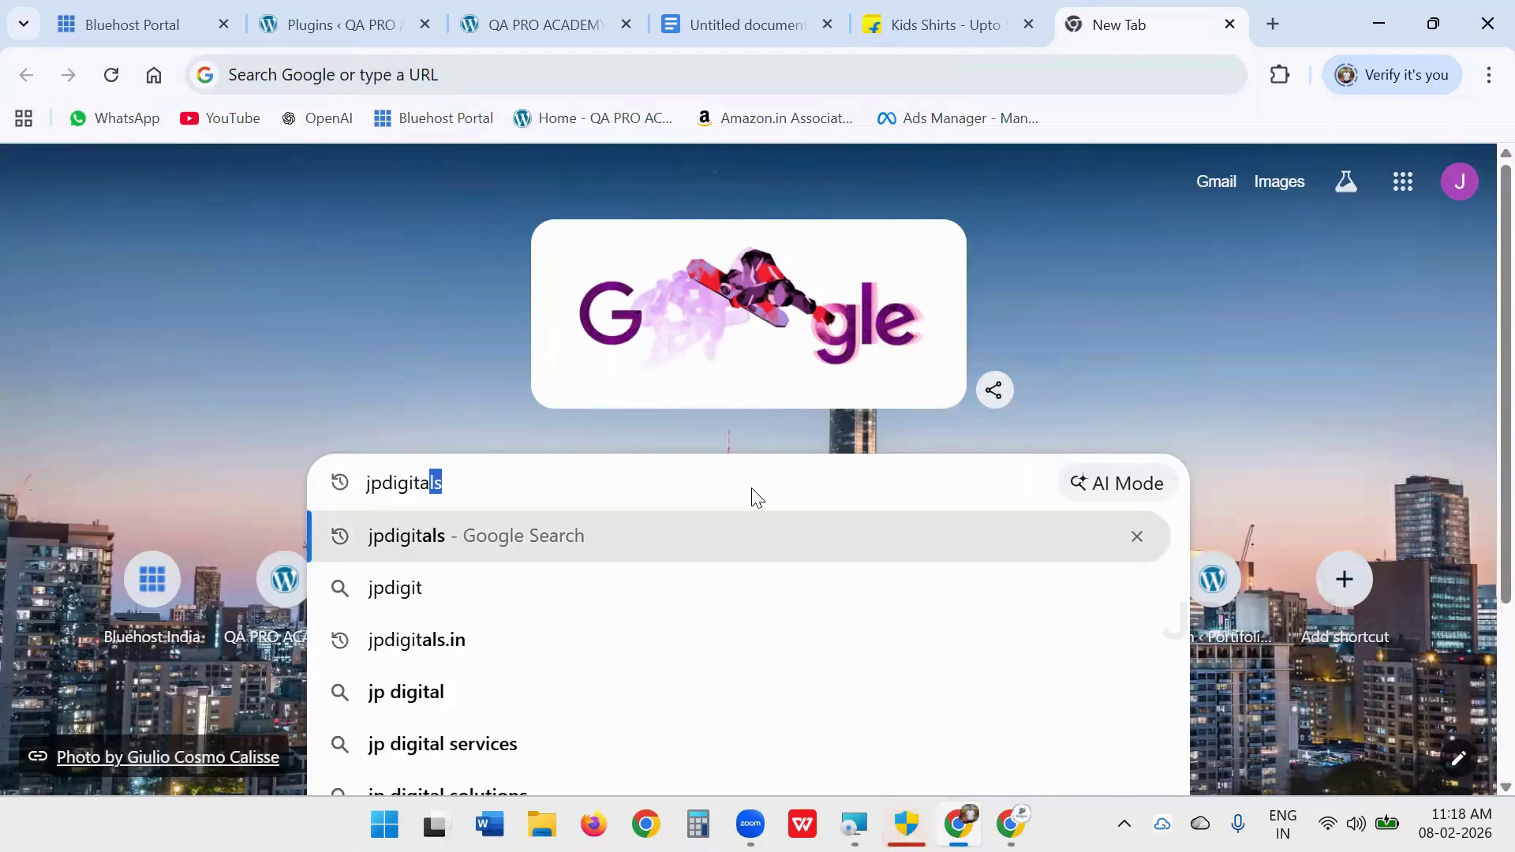
type(".in")
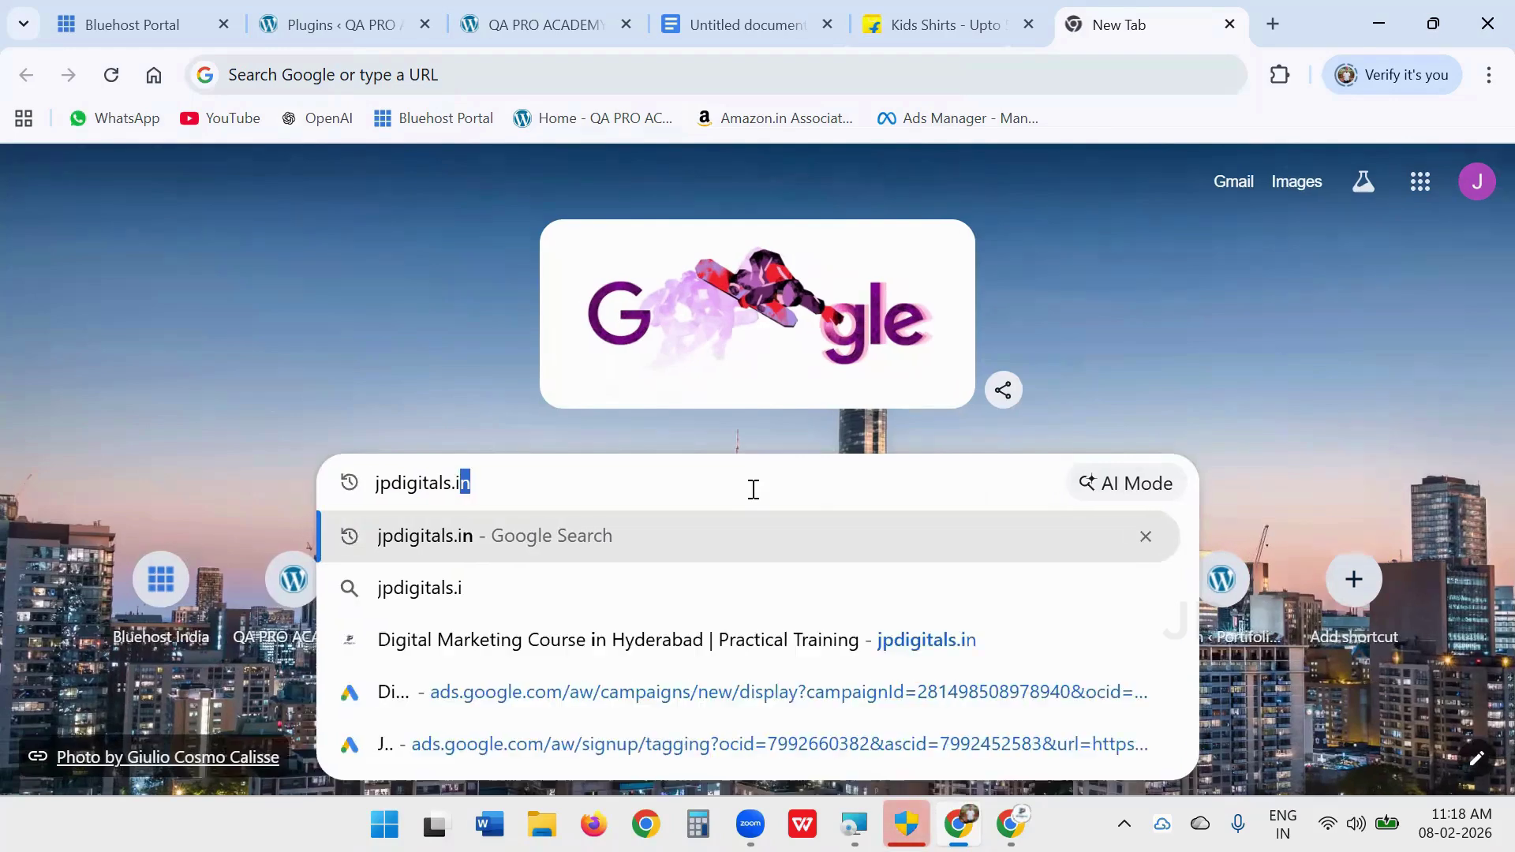
key("Return")
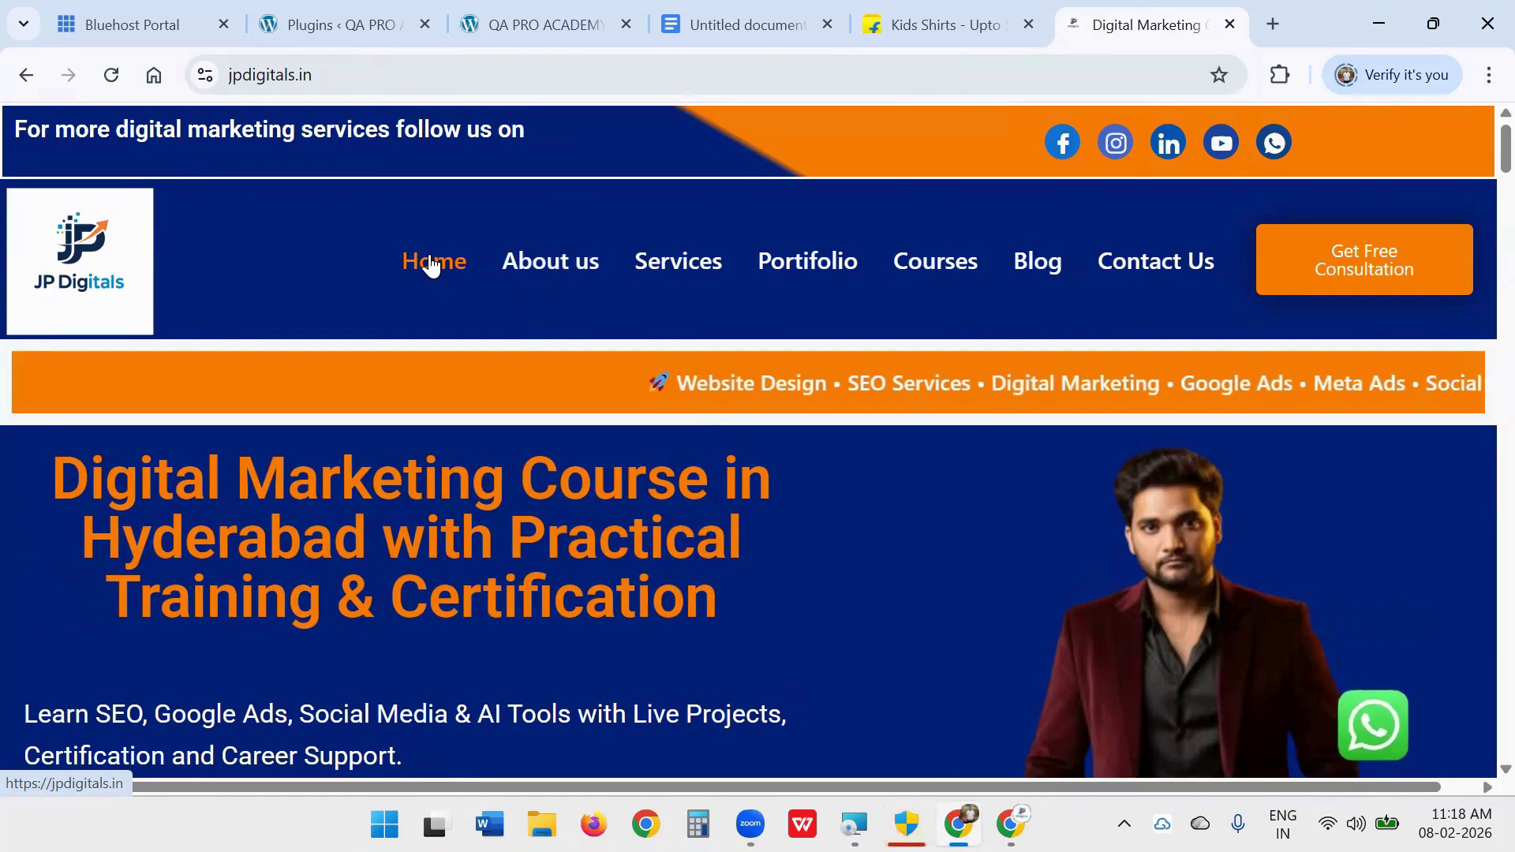
- Look through the JP Digitals home page down to the Digital Marketing Course Fee section and return to its start
scroll(411, 465, "down", 8)
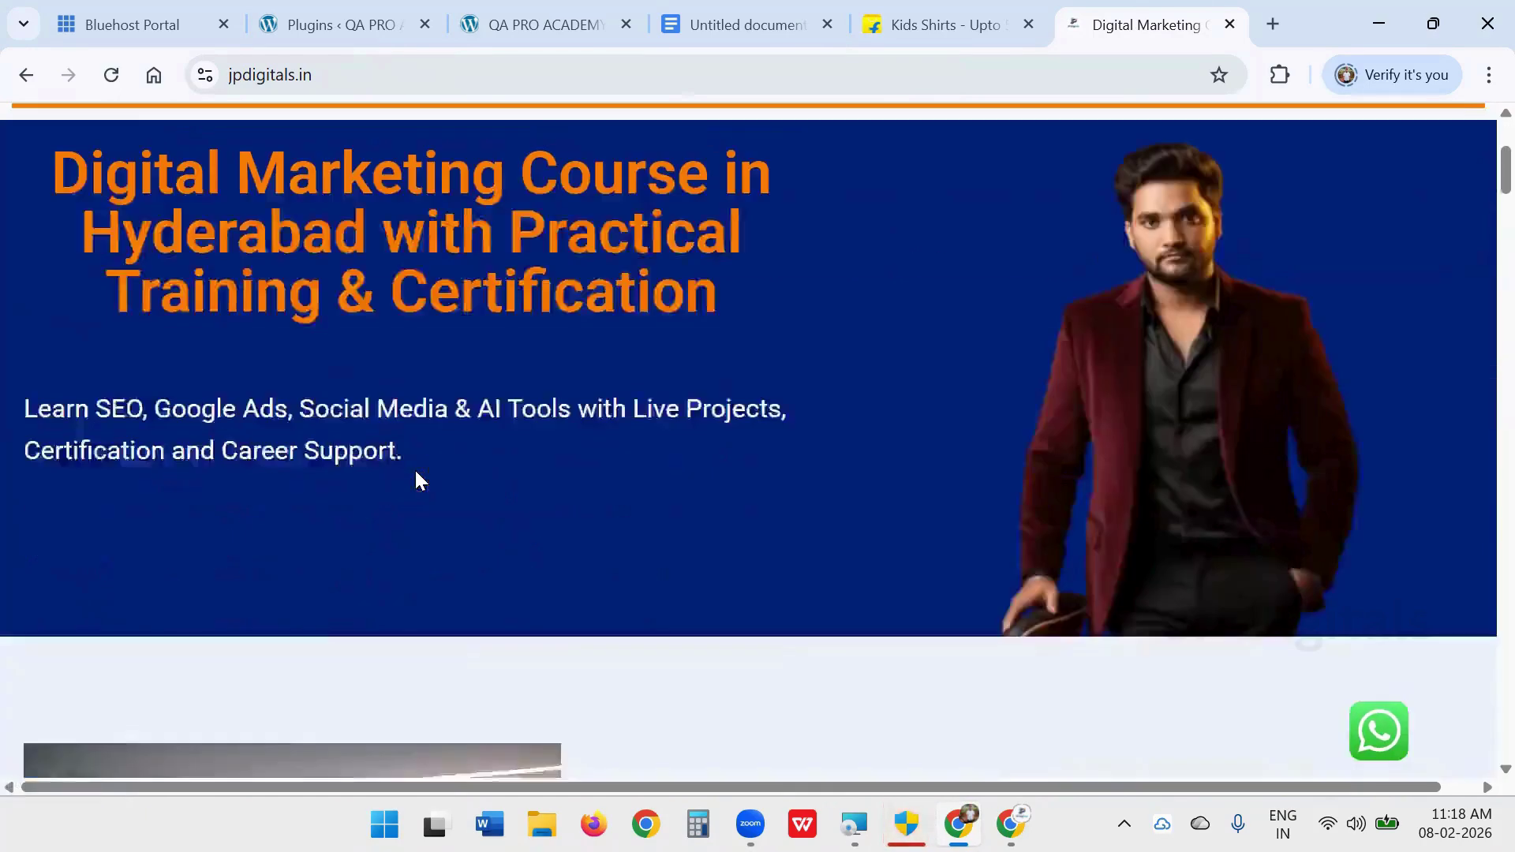
scroll(416, 473, "down", 20)
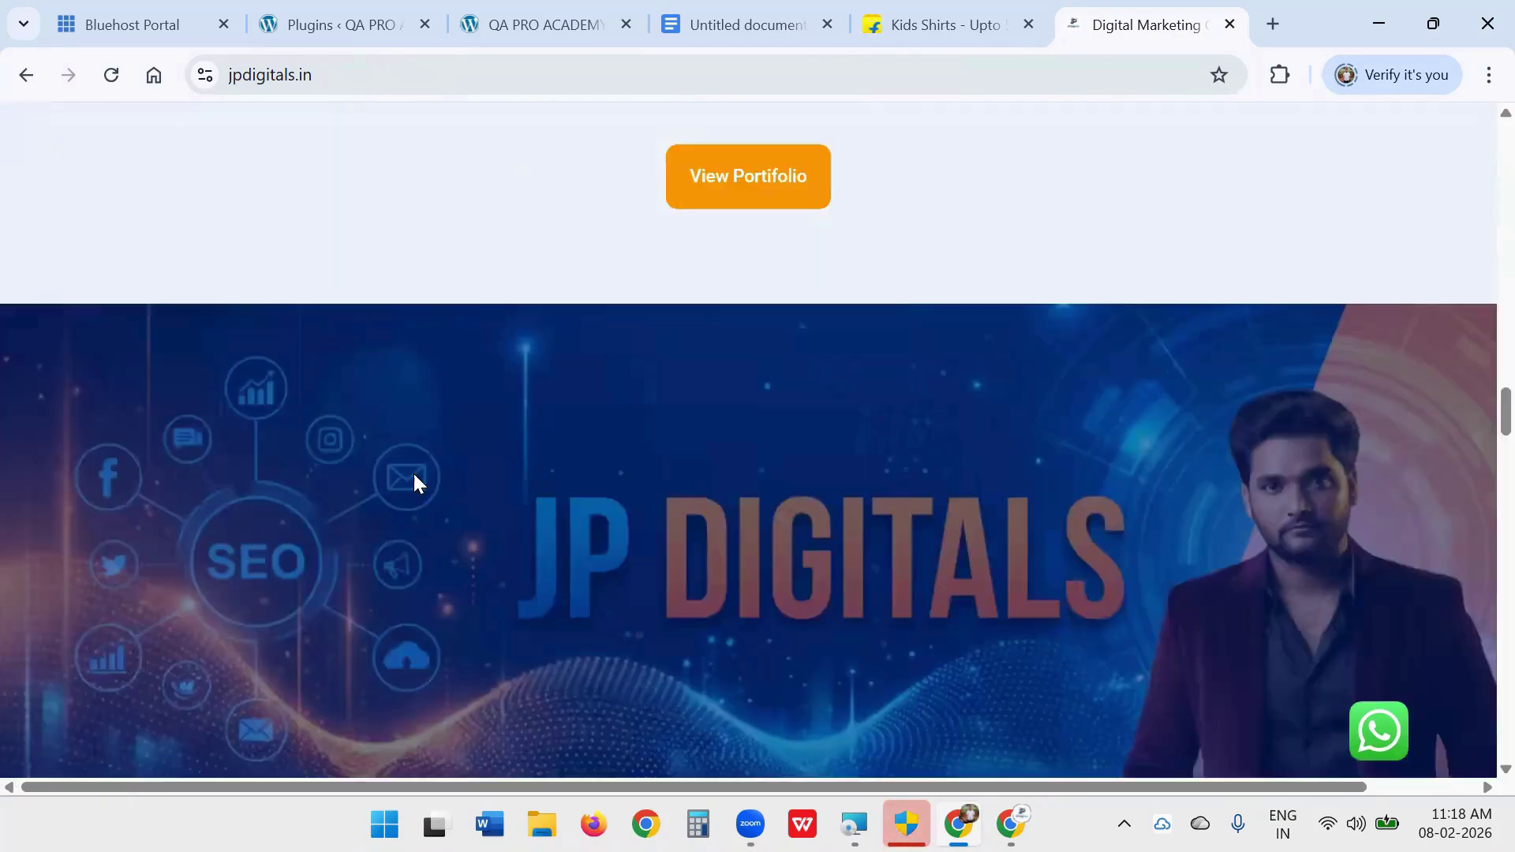
scroll(417, 475, "up", 20)
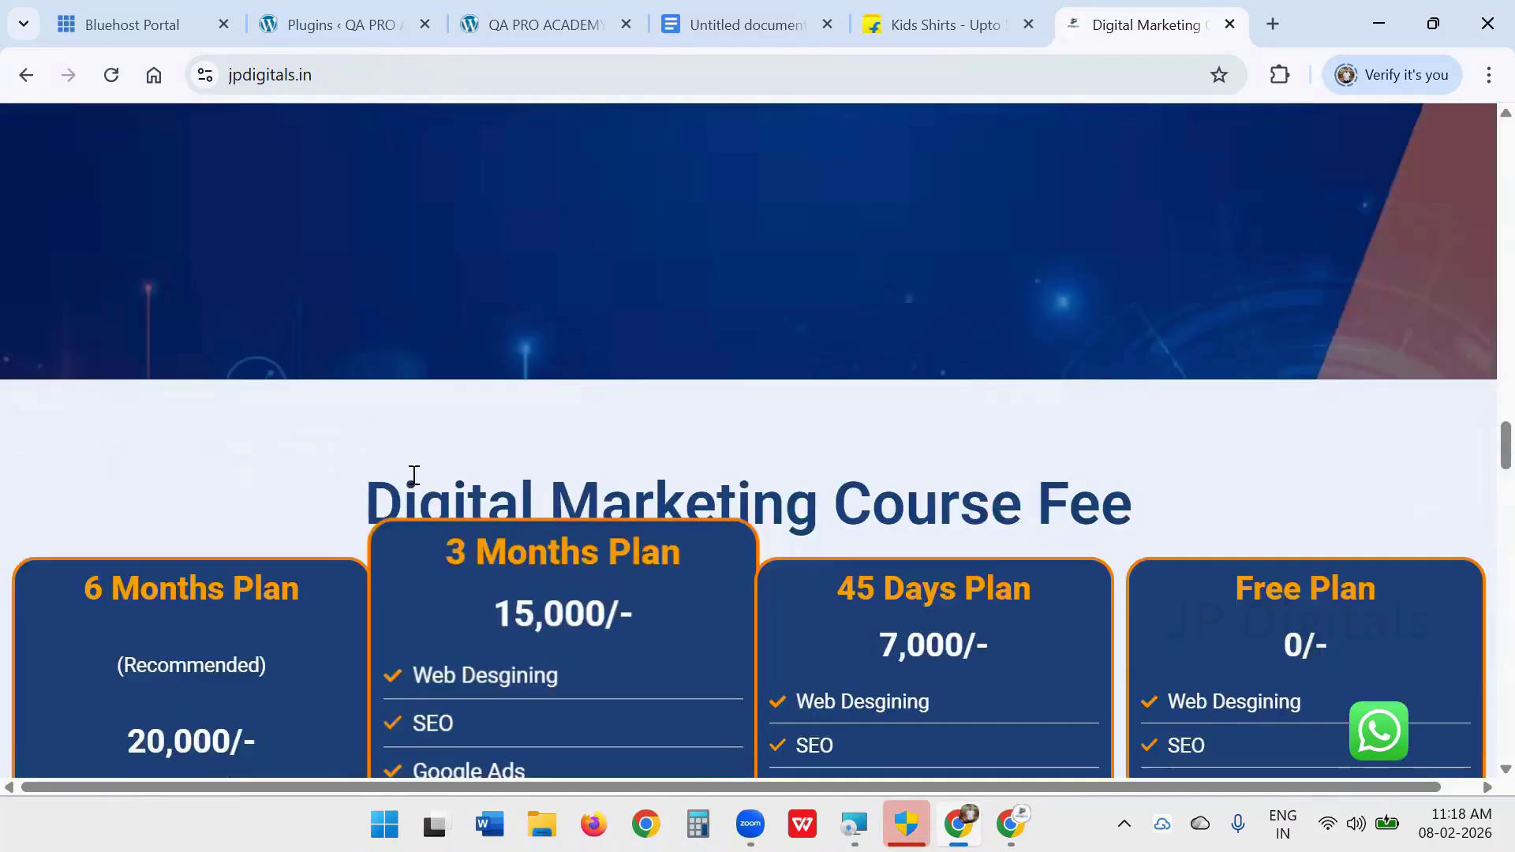
scroll(418, 474, "up", 12)
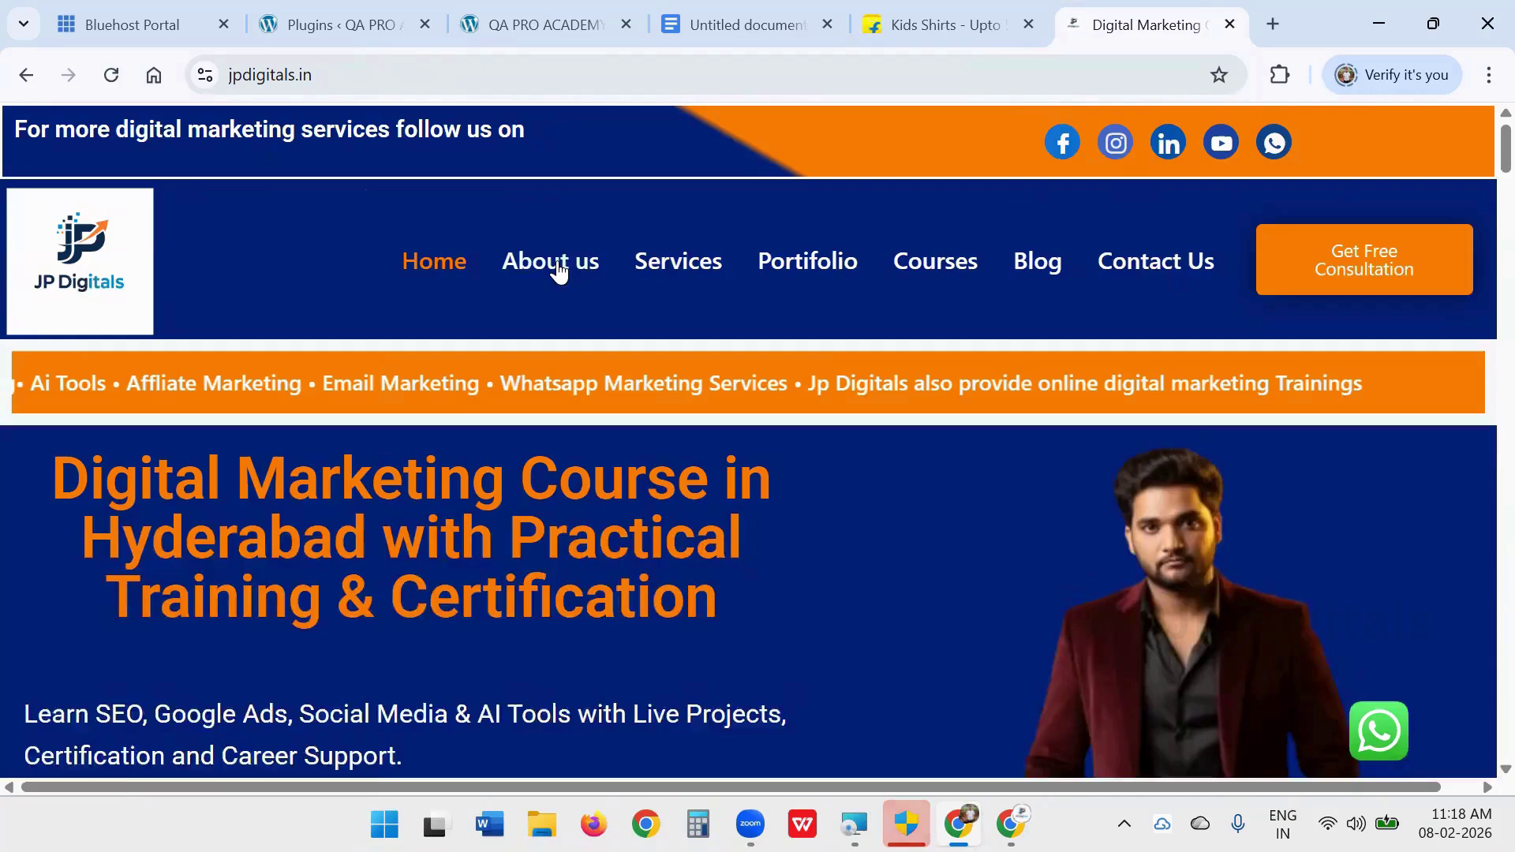
- Go through the JP Digitals site's About us, Services, Courses, Blog and Contact Us pages
left_click(557, 265)
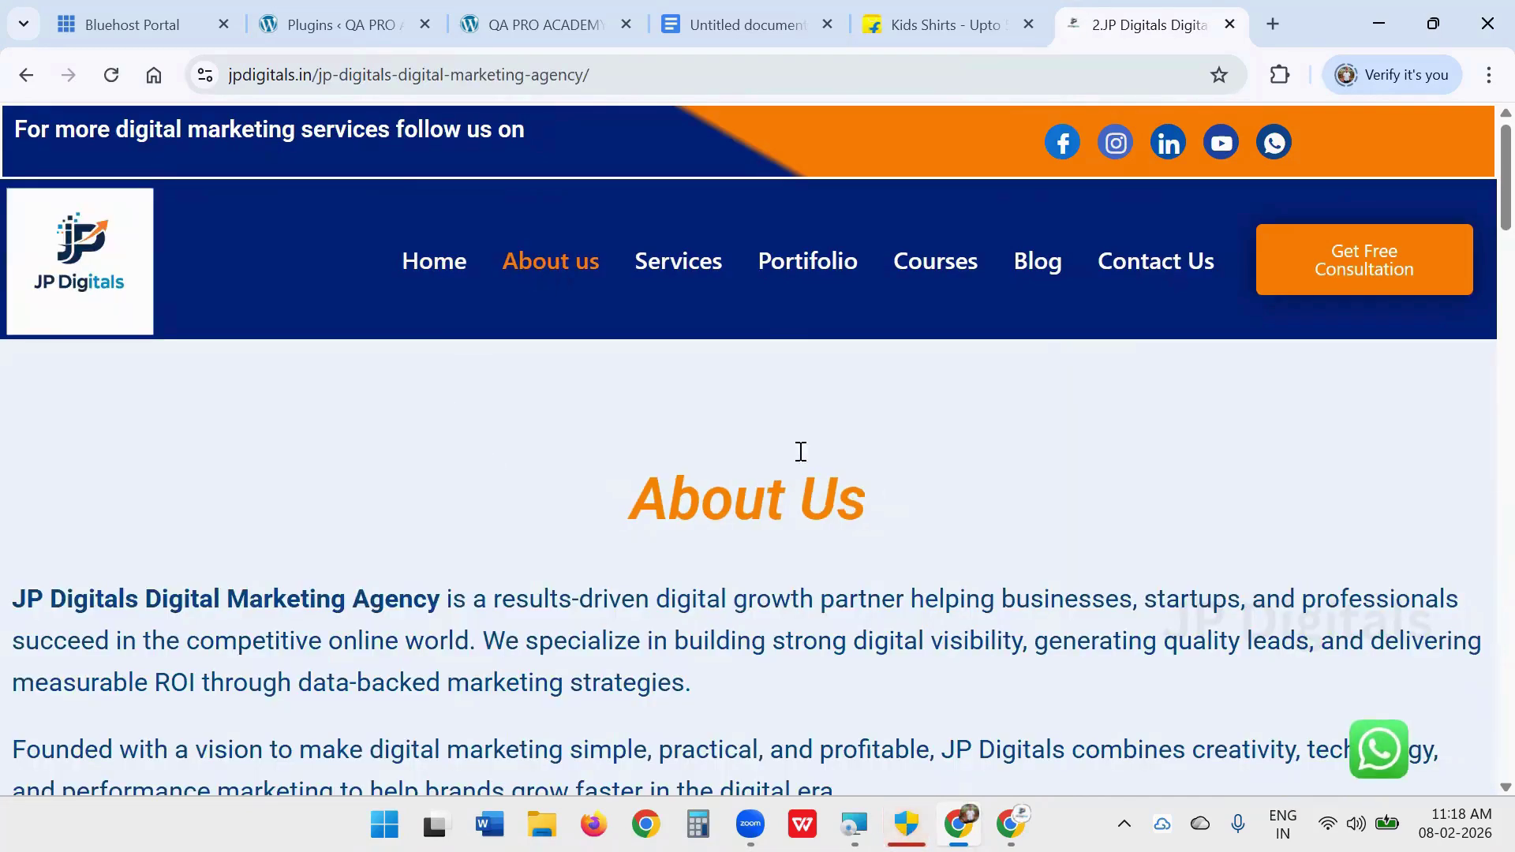
scroll(694, 411, "down", 1)
scroll(679, 316, "up", 1)
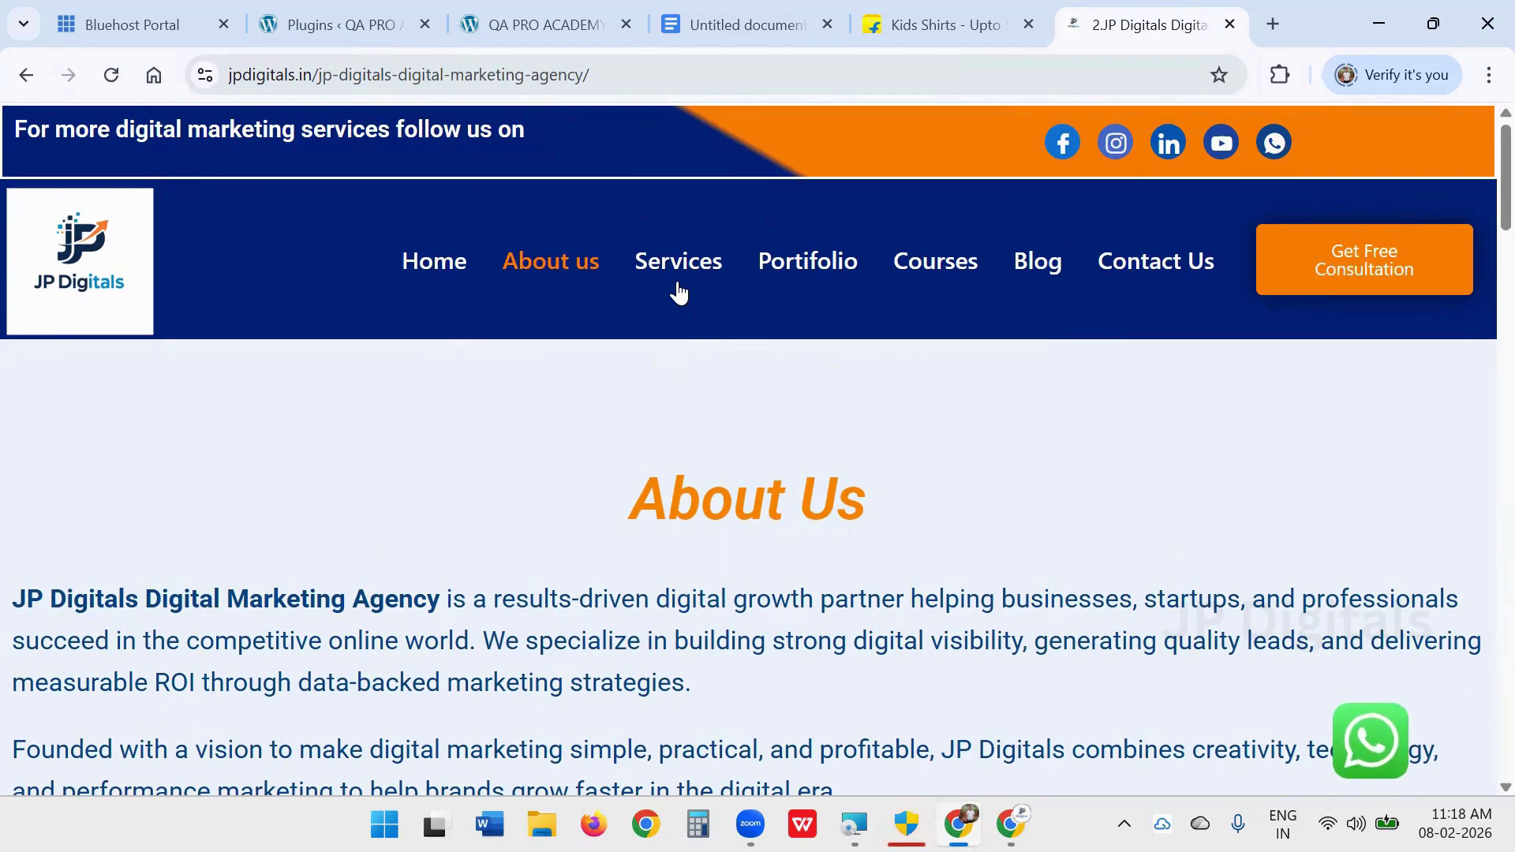
left_click(674, 268)
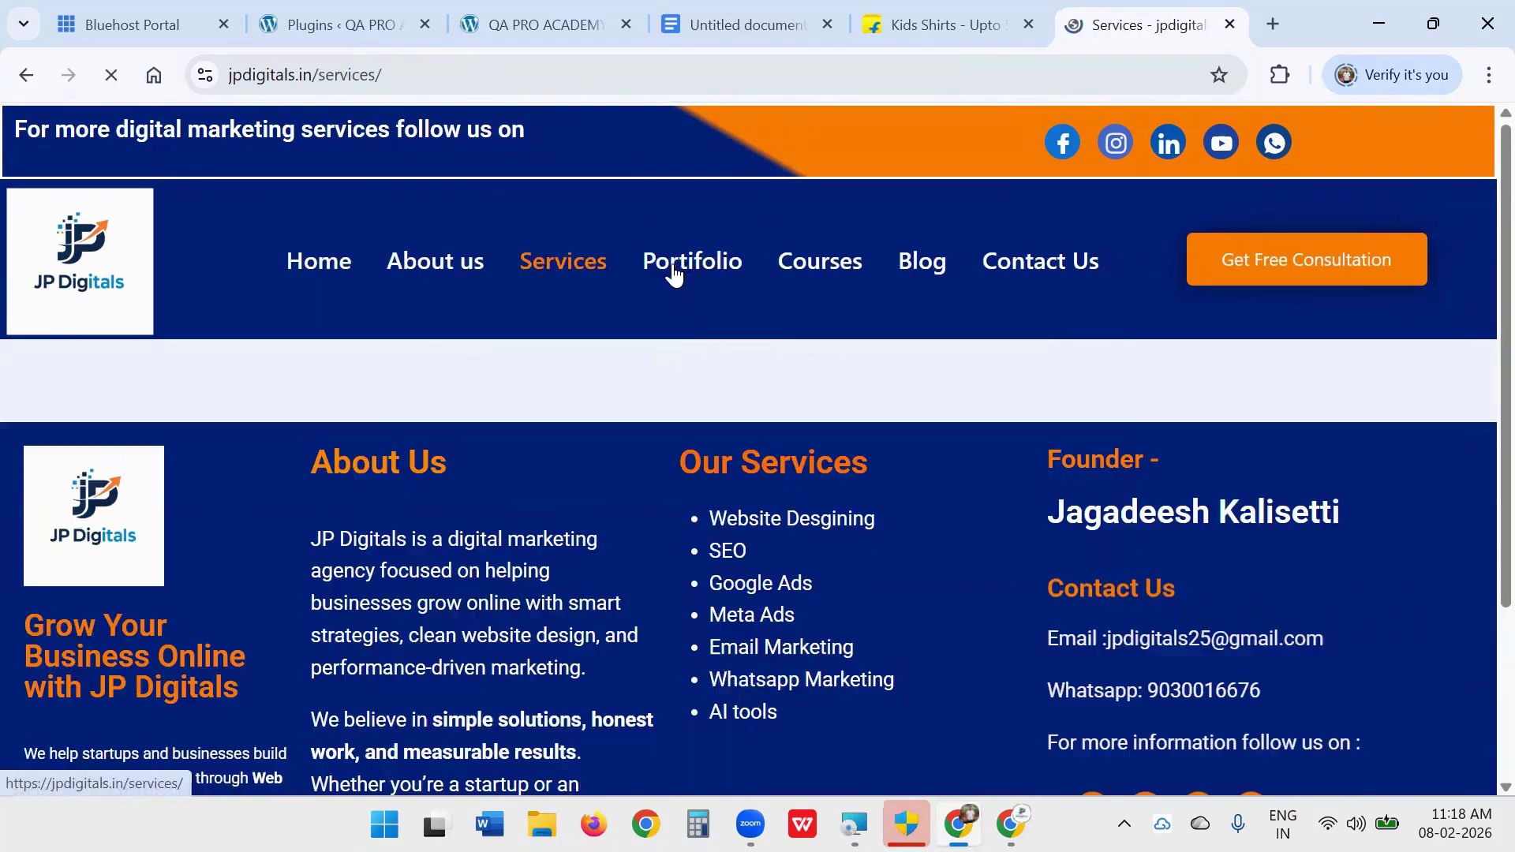
left_click(829, 264)
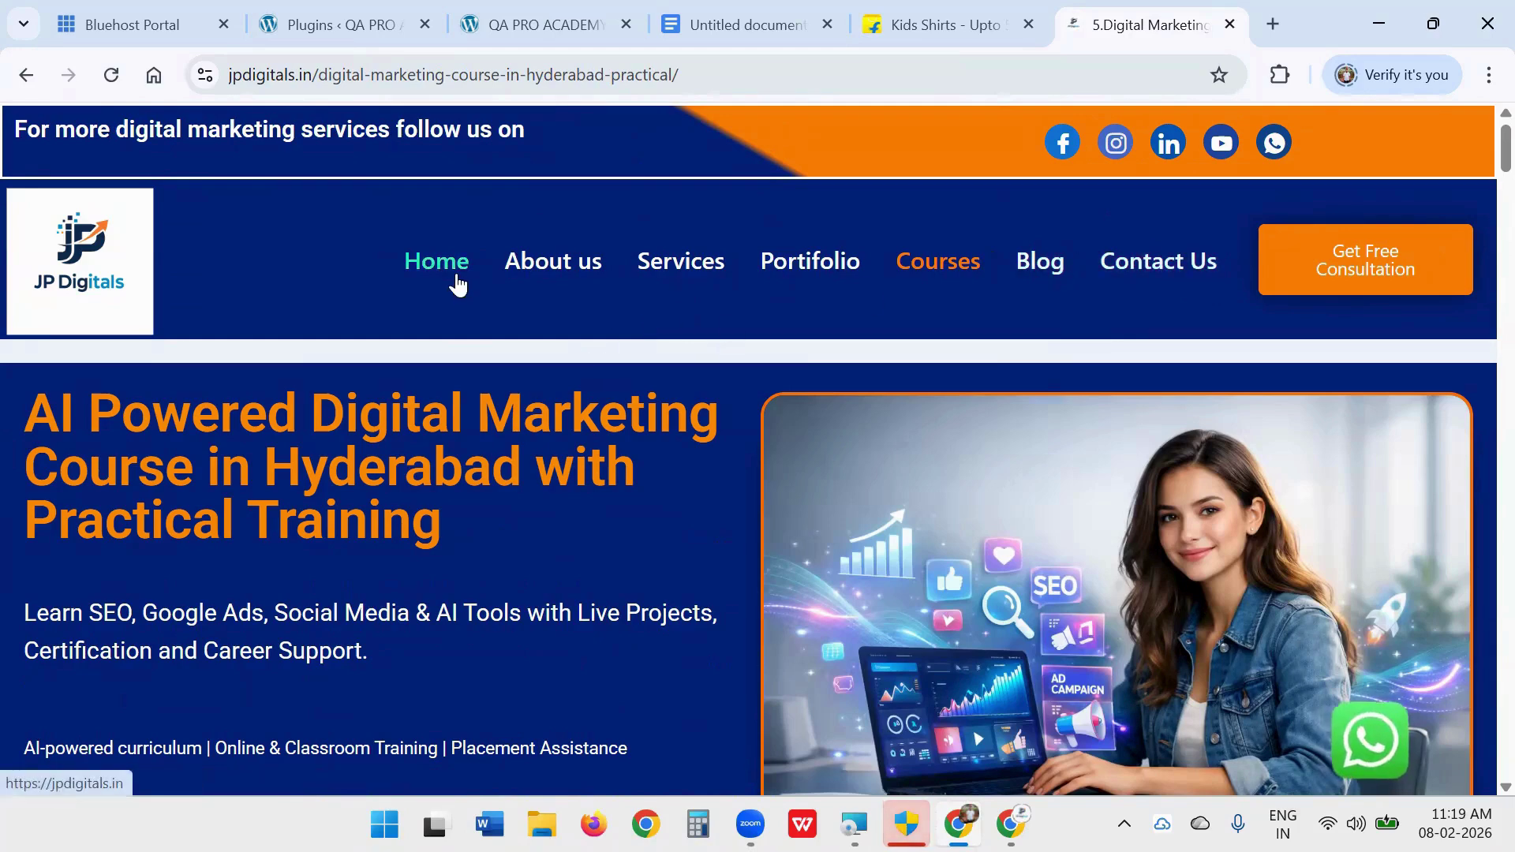
left_click(537, 263)
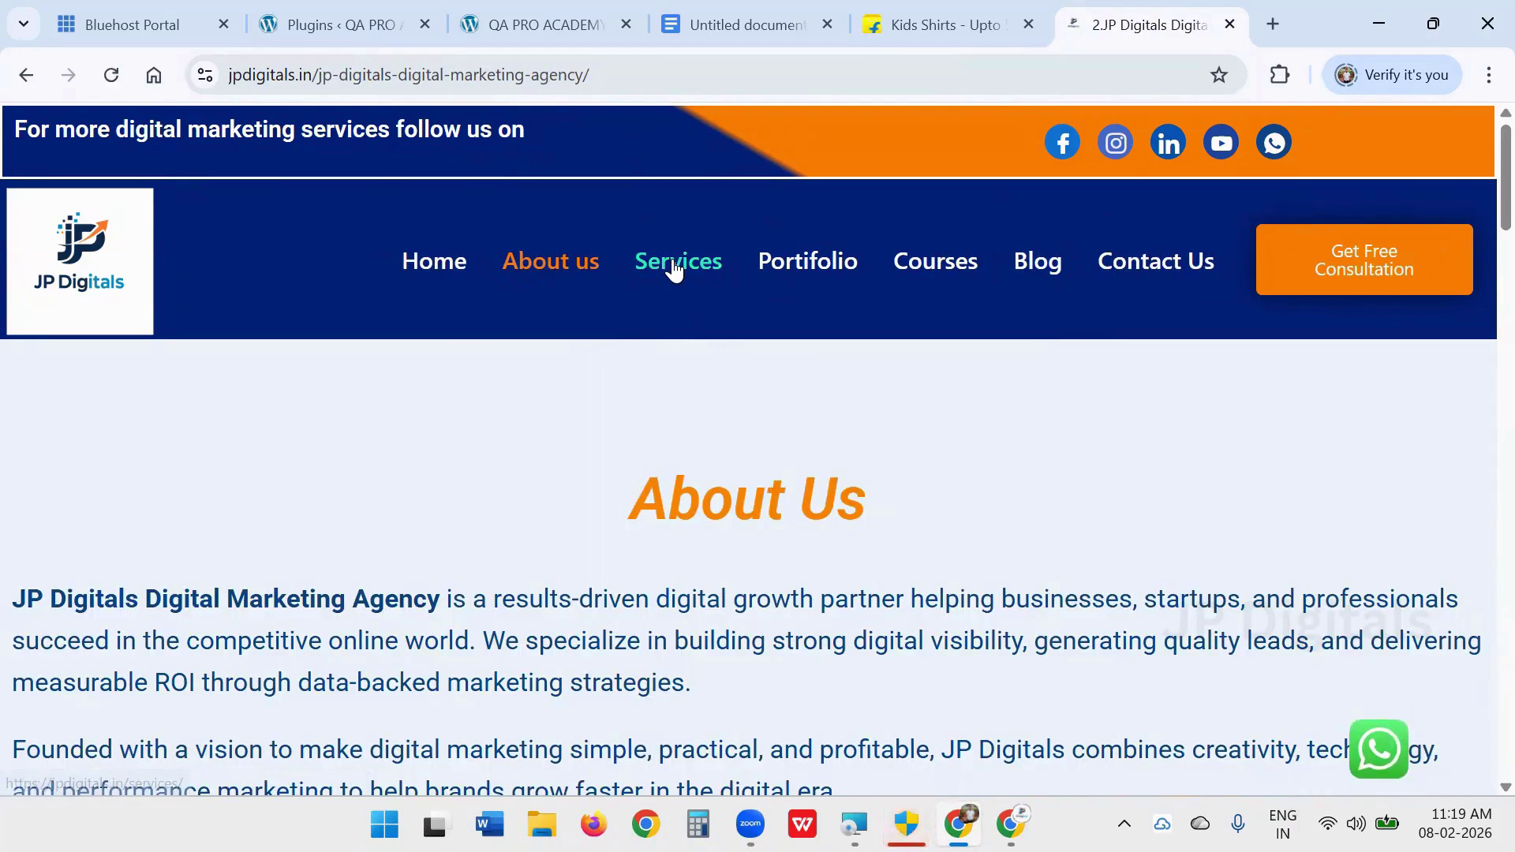
left_click(670, 264)
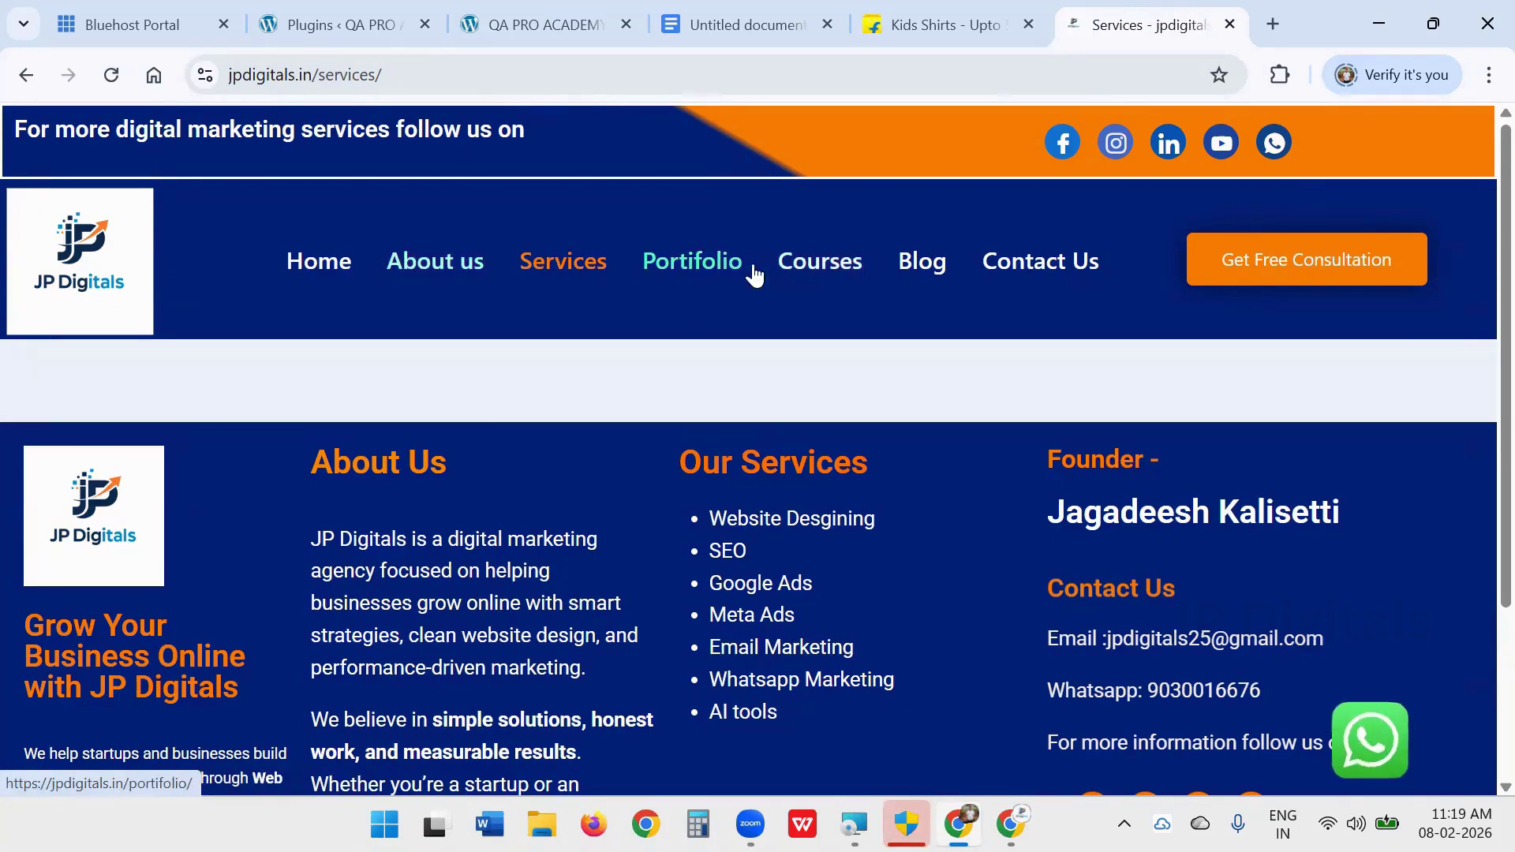
left_click(797, 265)
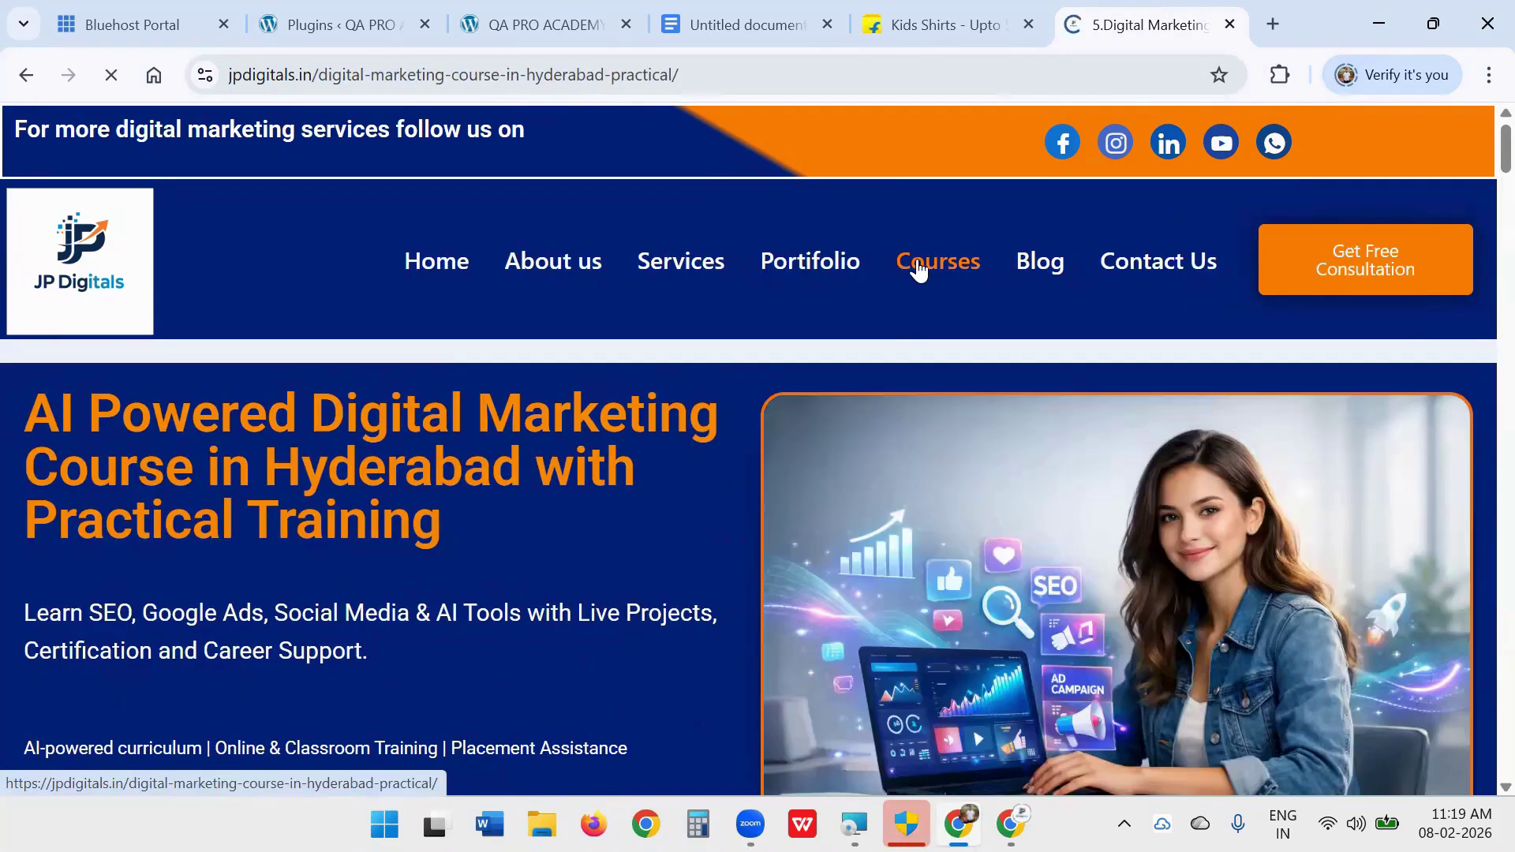
left_click(1034, 262)
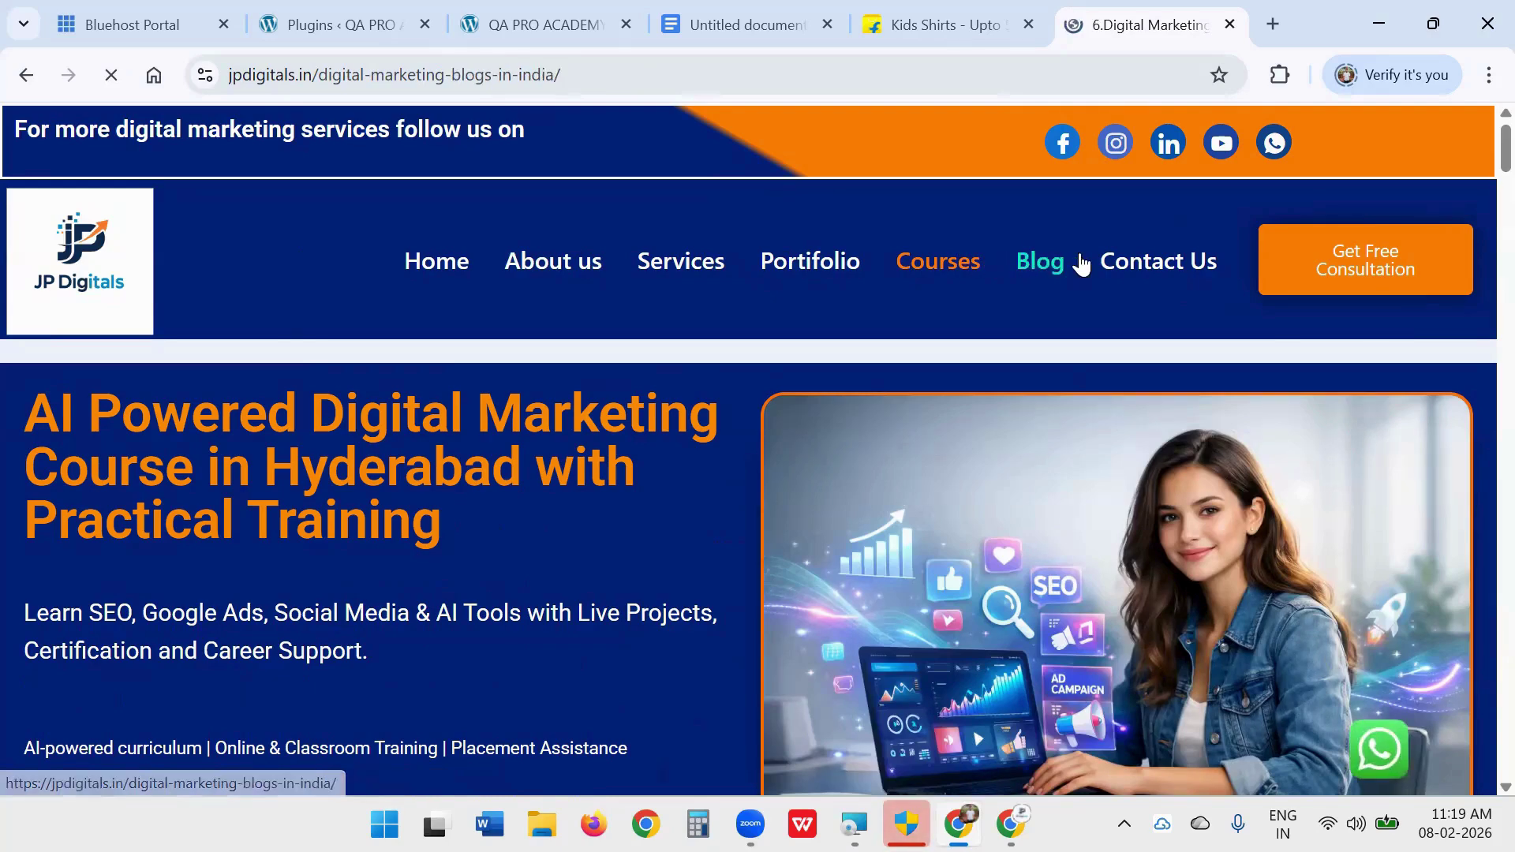
left_click(1095, 263)
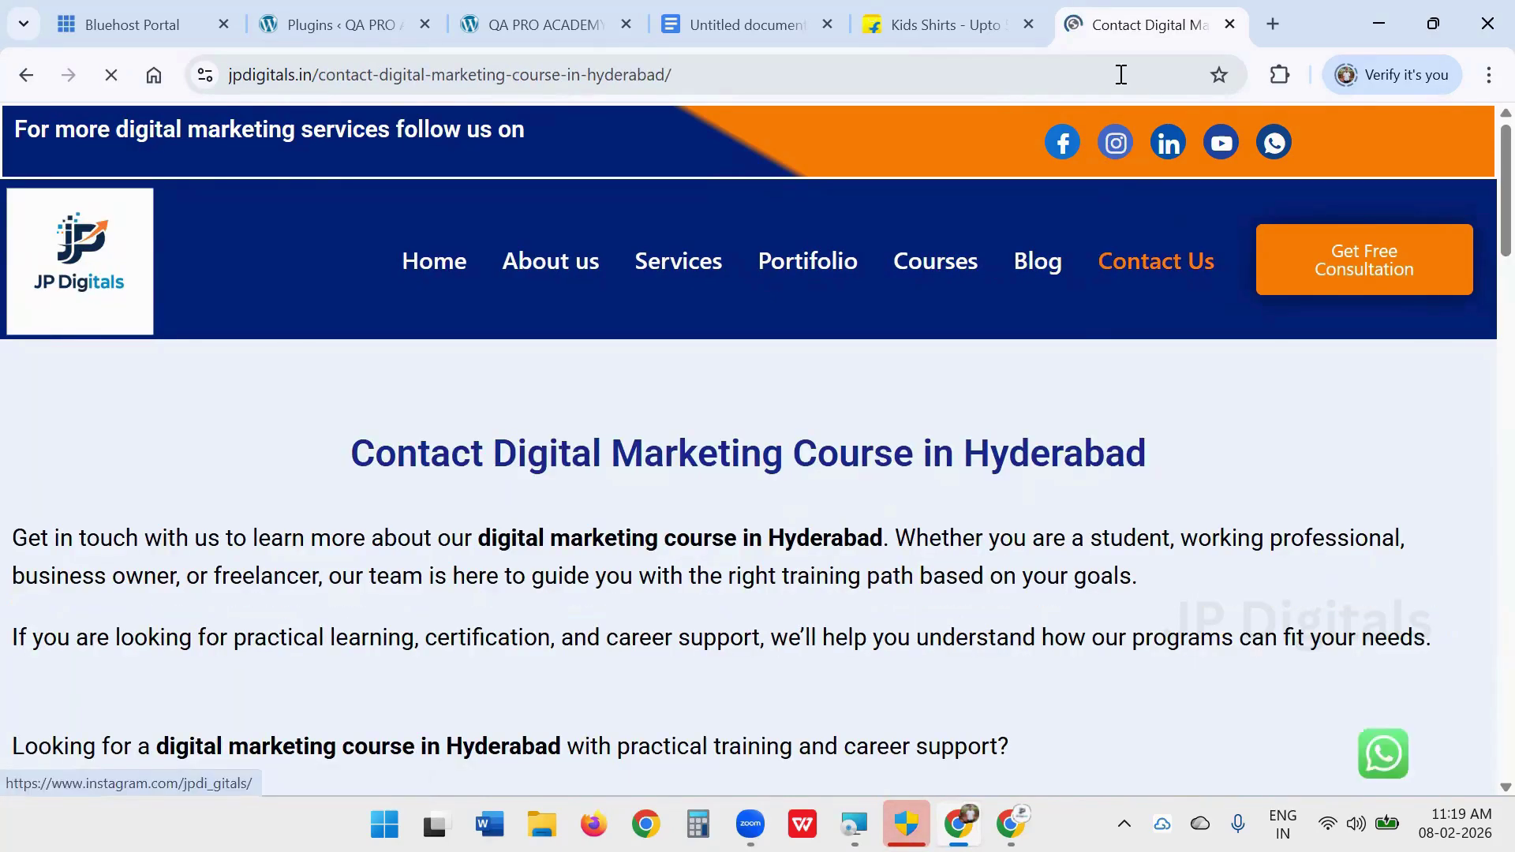
- Switch to the Google Docs document and add the line "Service Website : Testing Course" below the numbered list
key("ctrl+4")
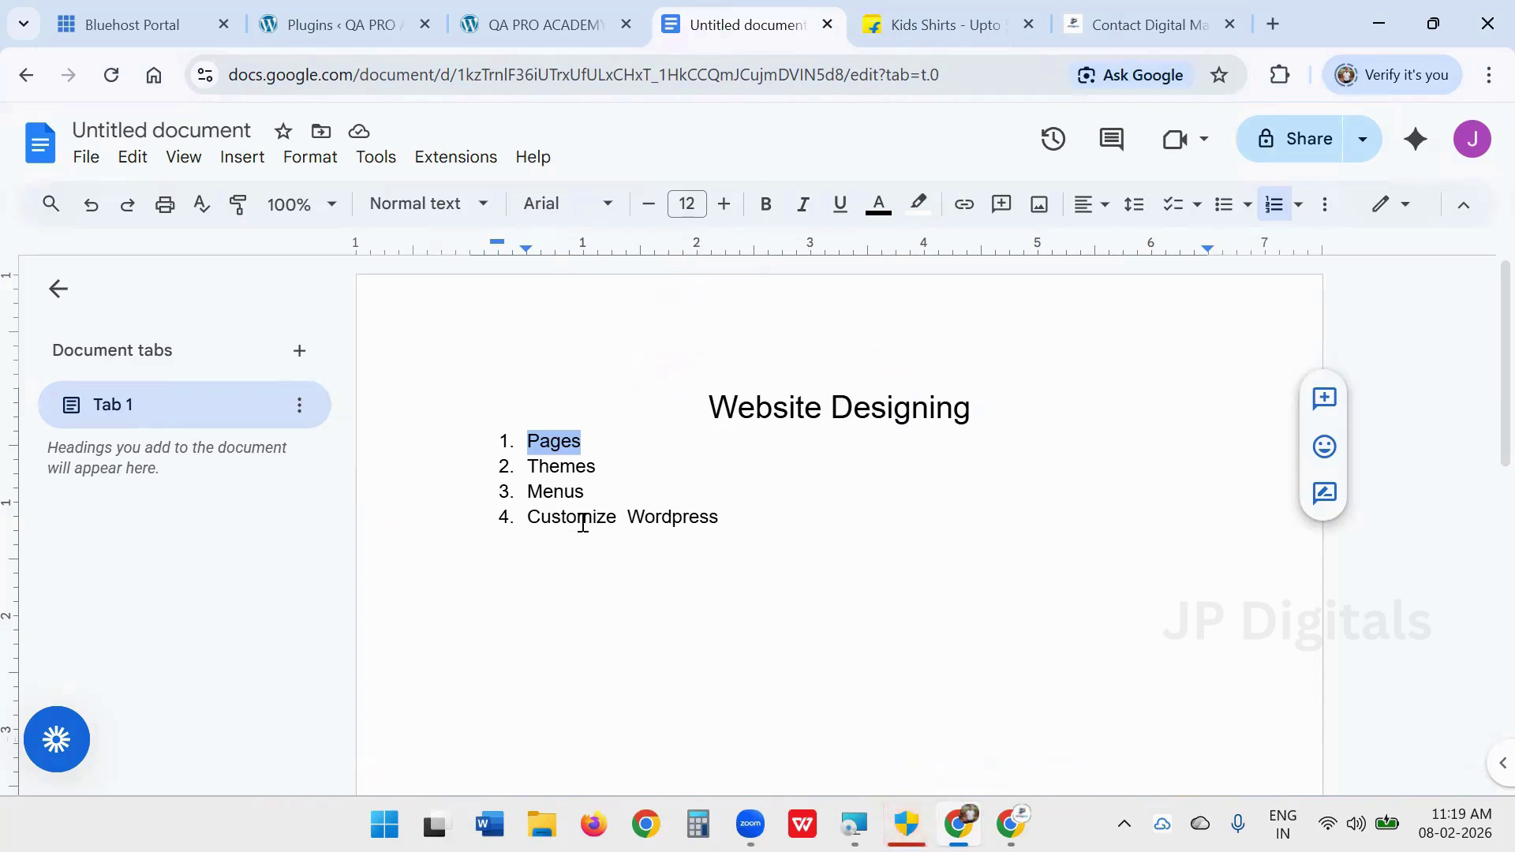
left_click(754, 512)
key("Return")
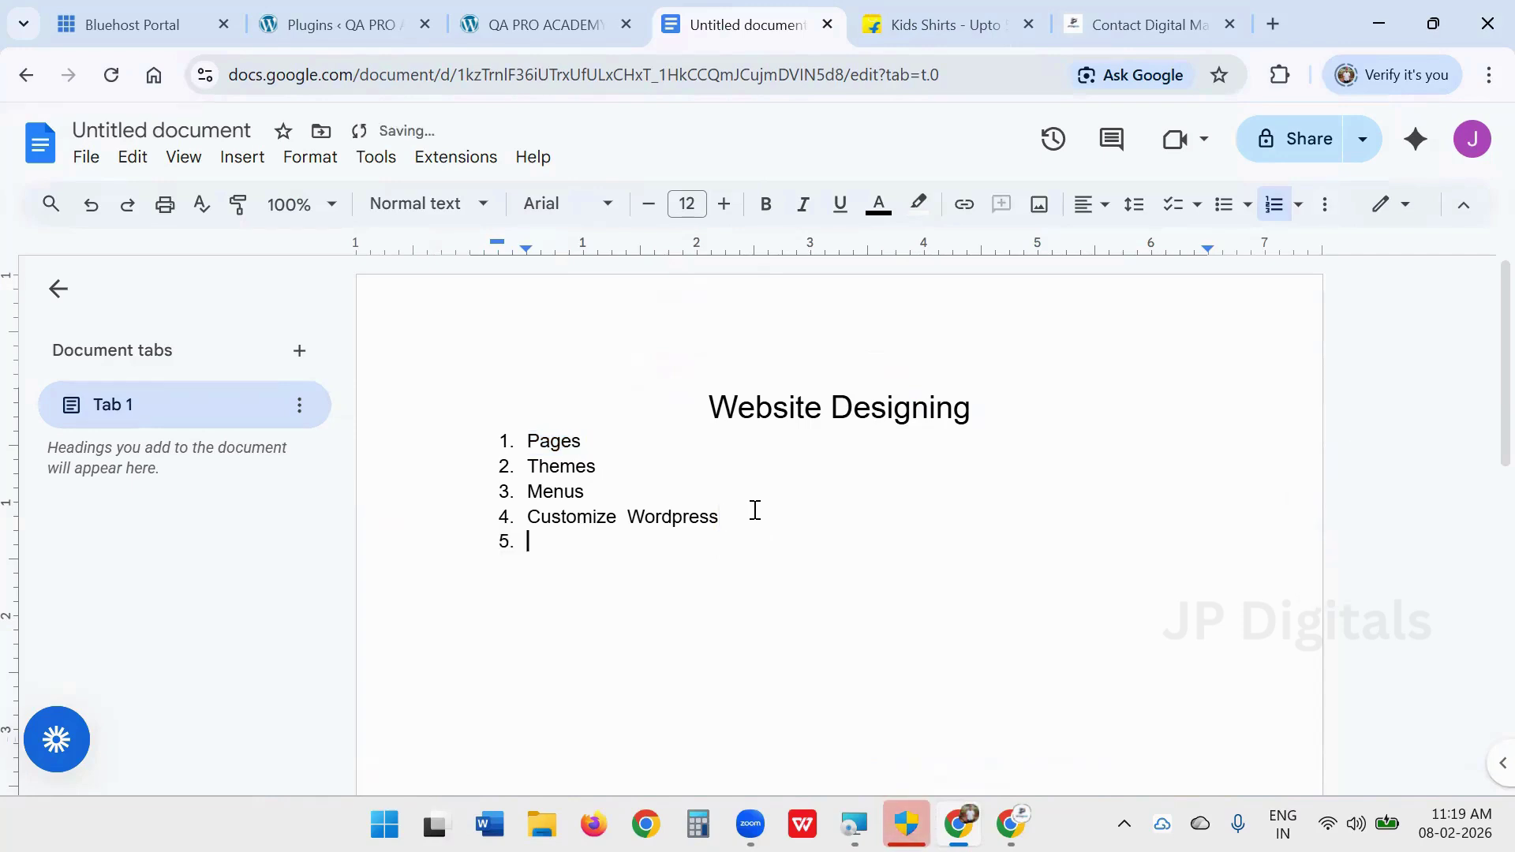
key("Return")
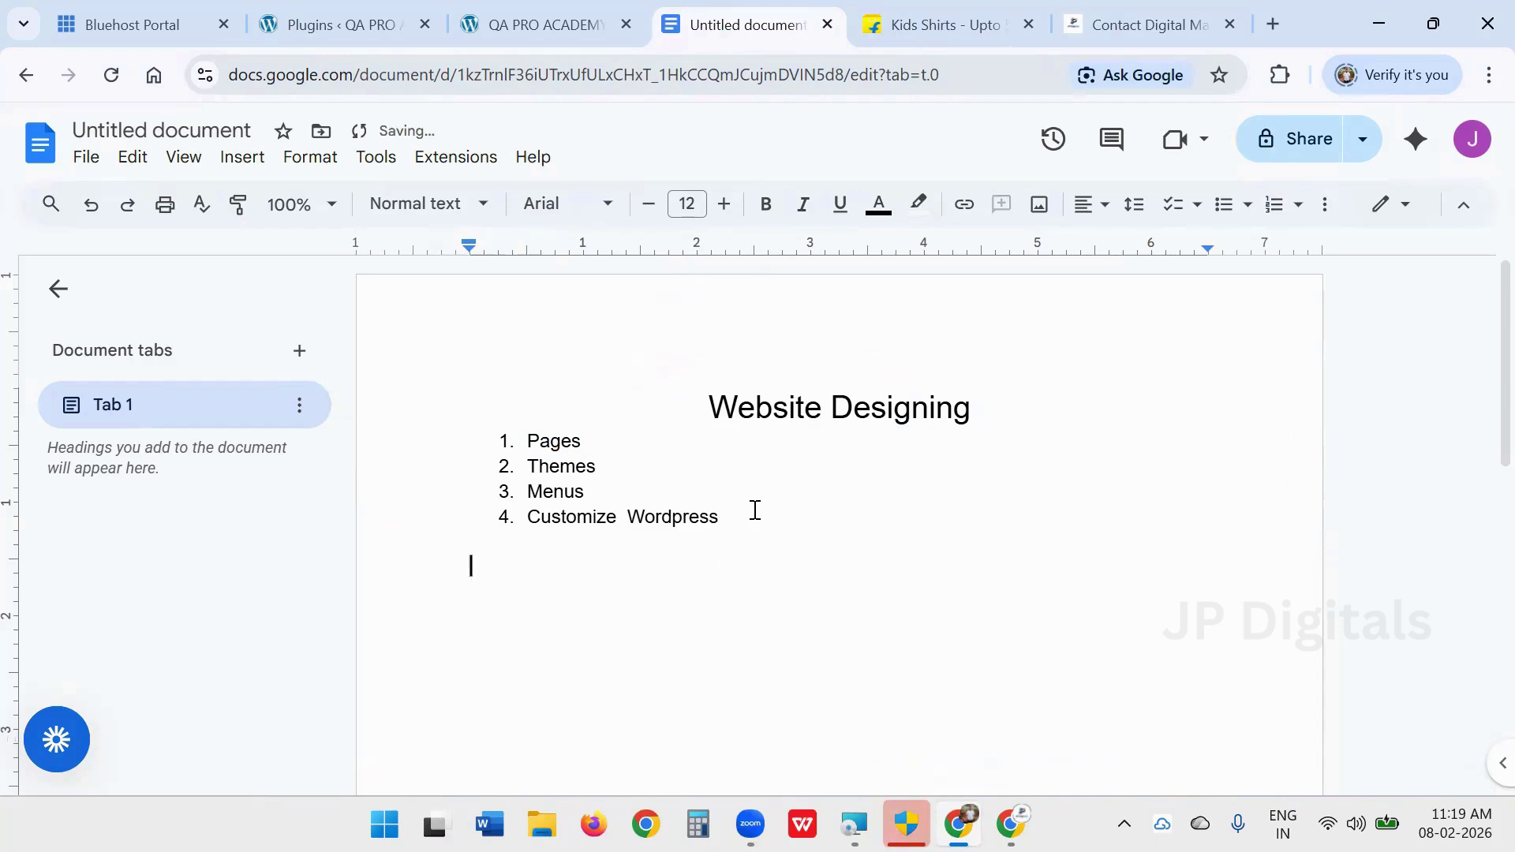
type("Servic")
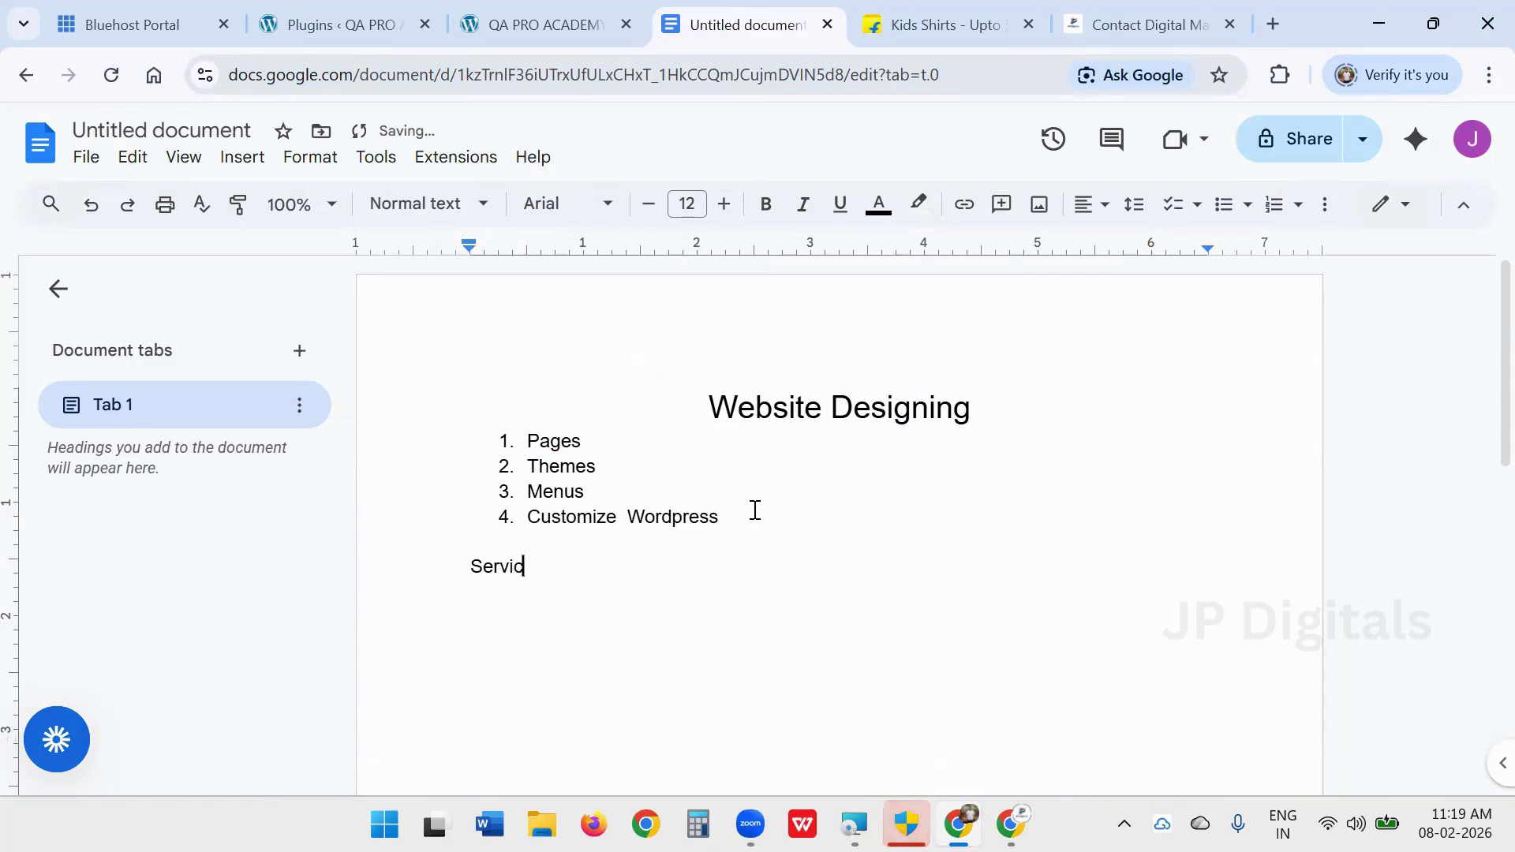
type("e We")
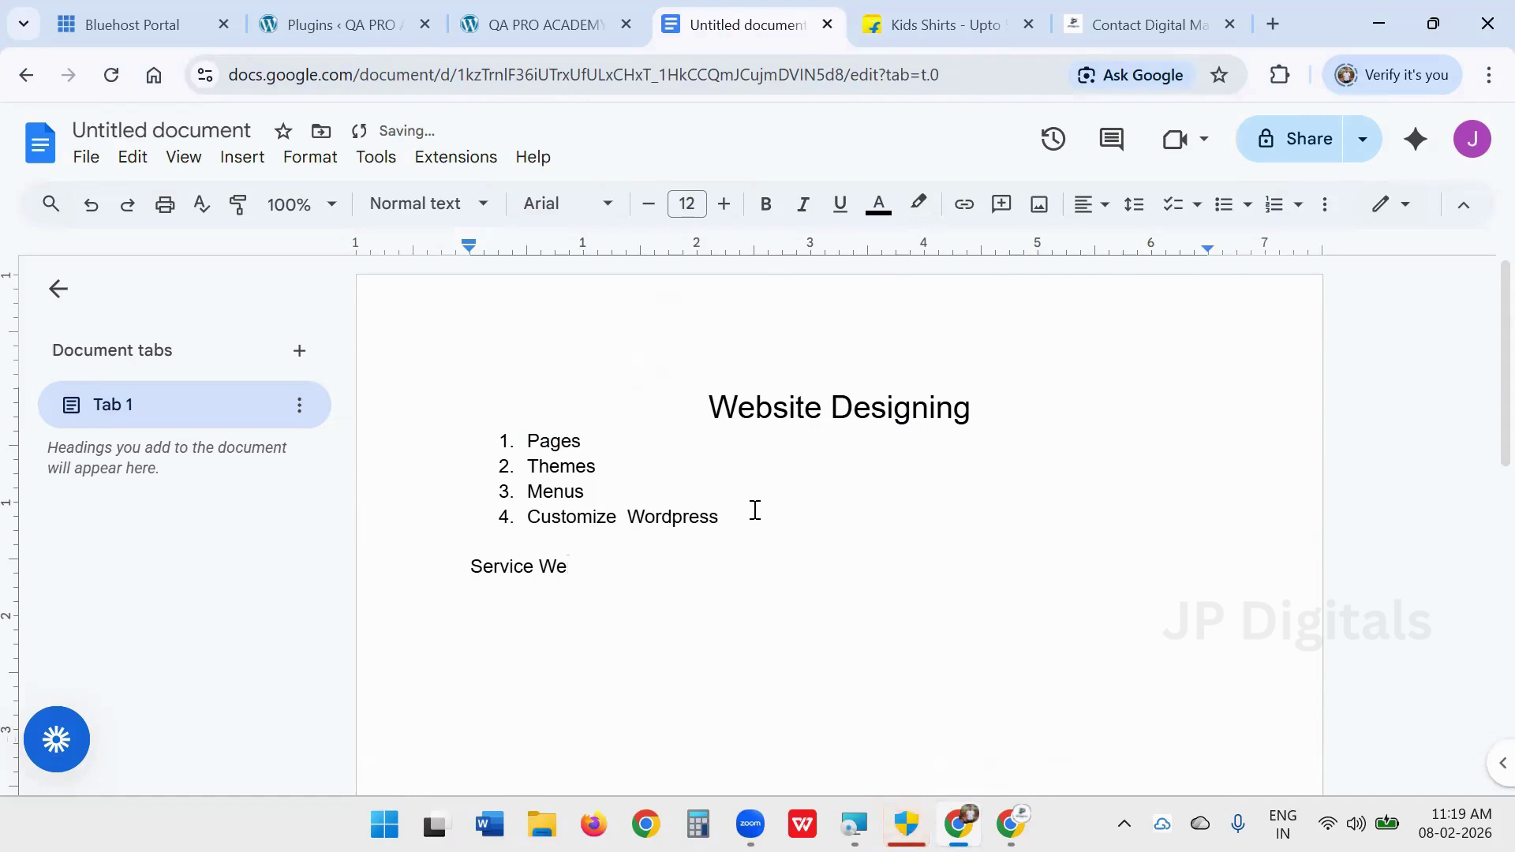
type("bsite")
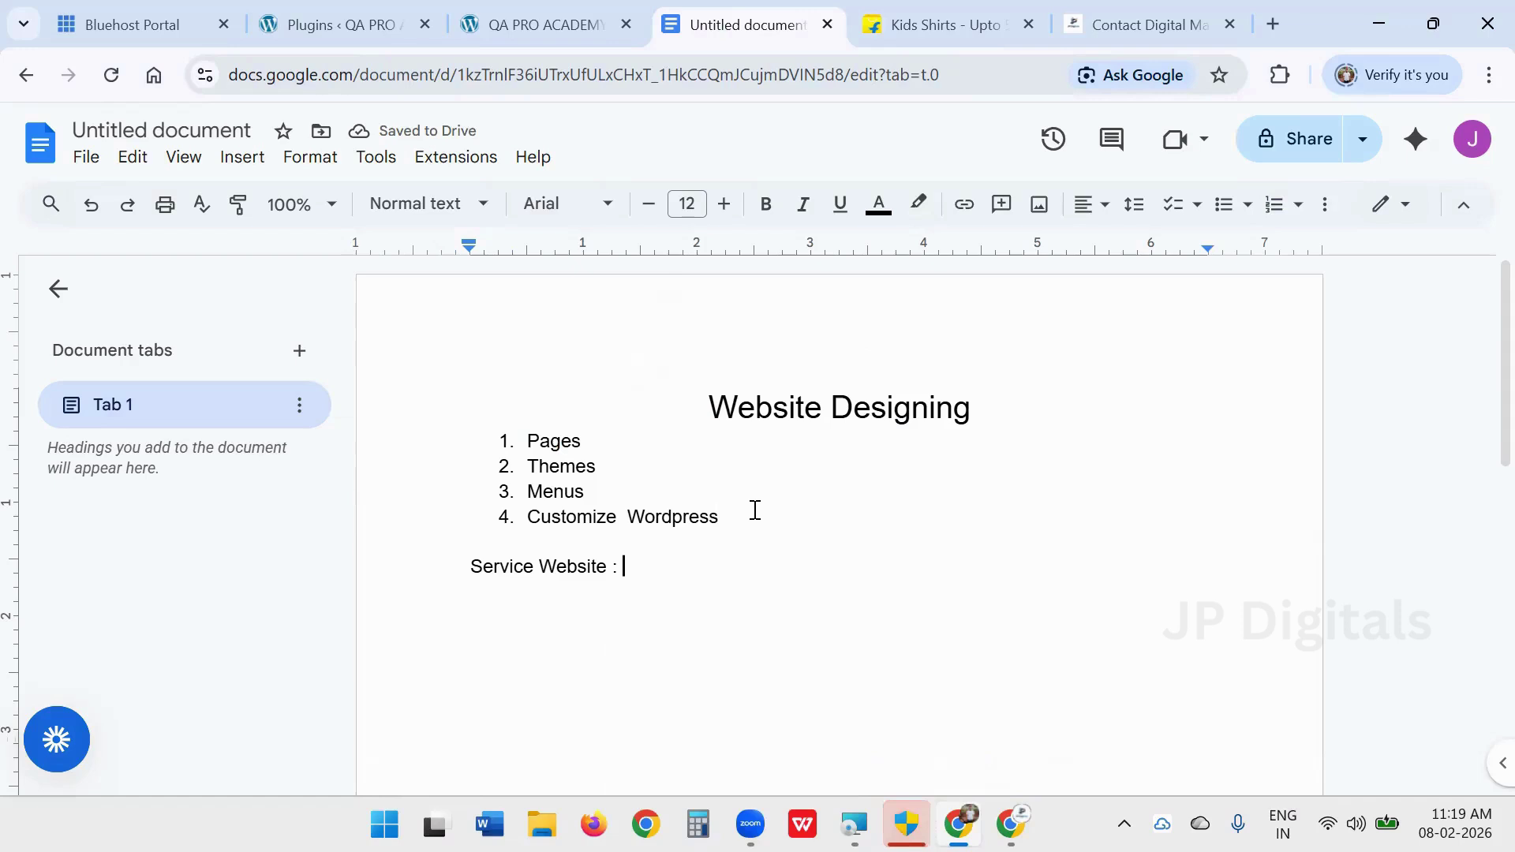
type(": T")
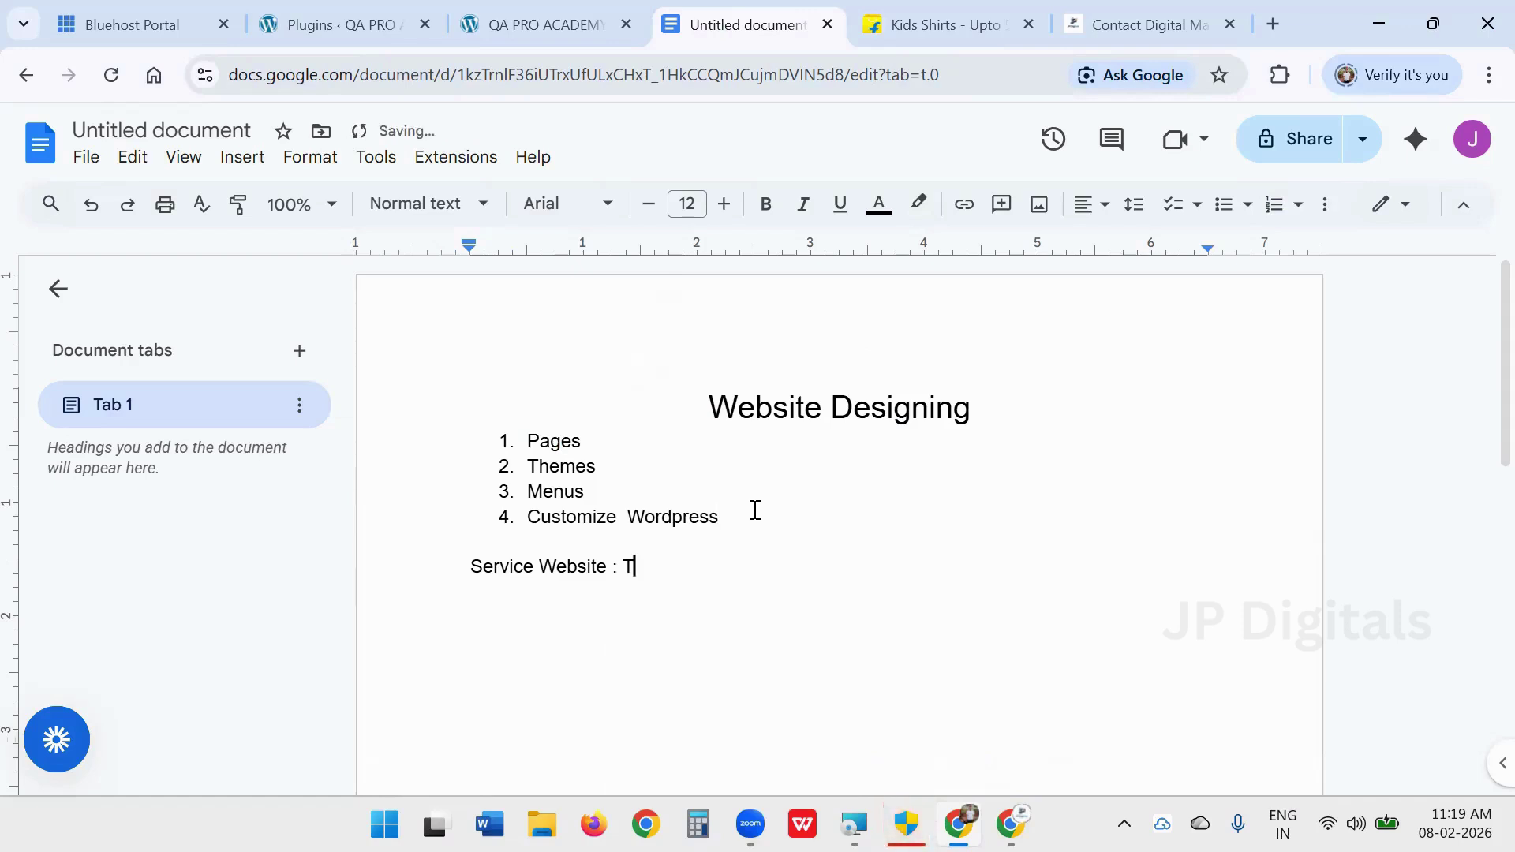
type("esting ")
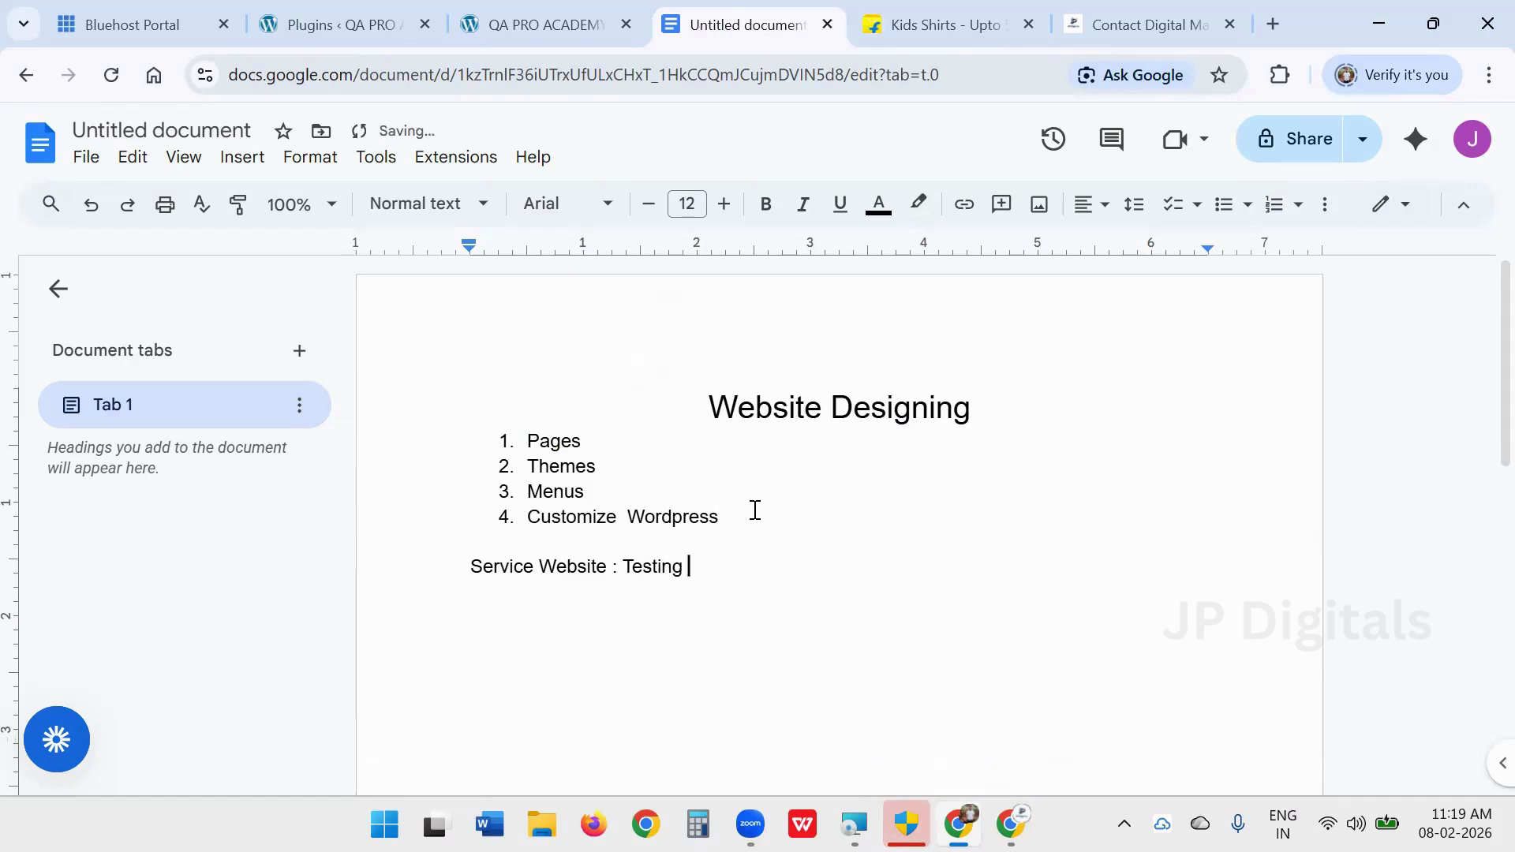
type("Course")
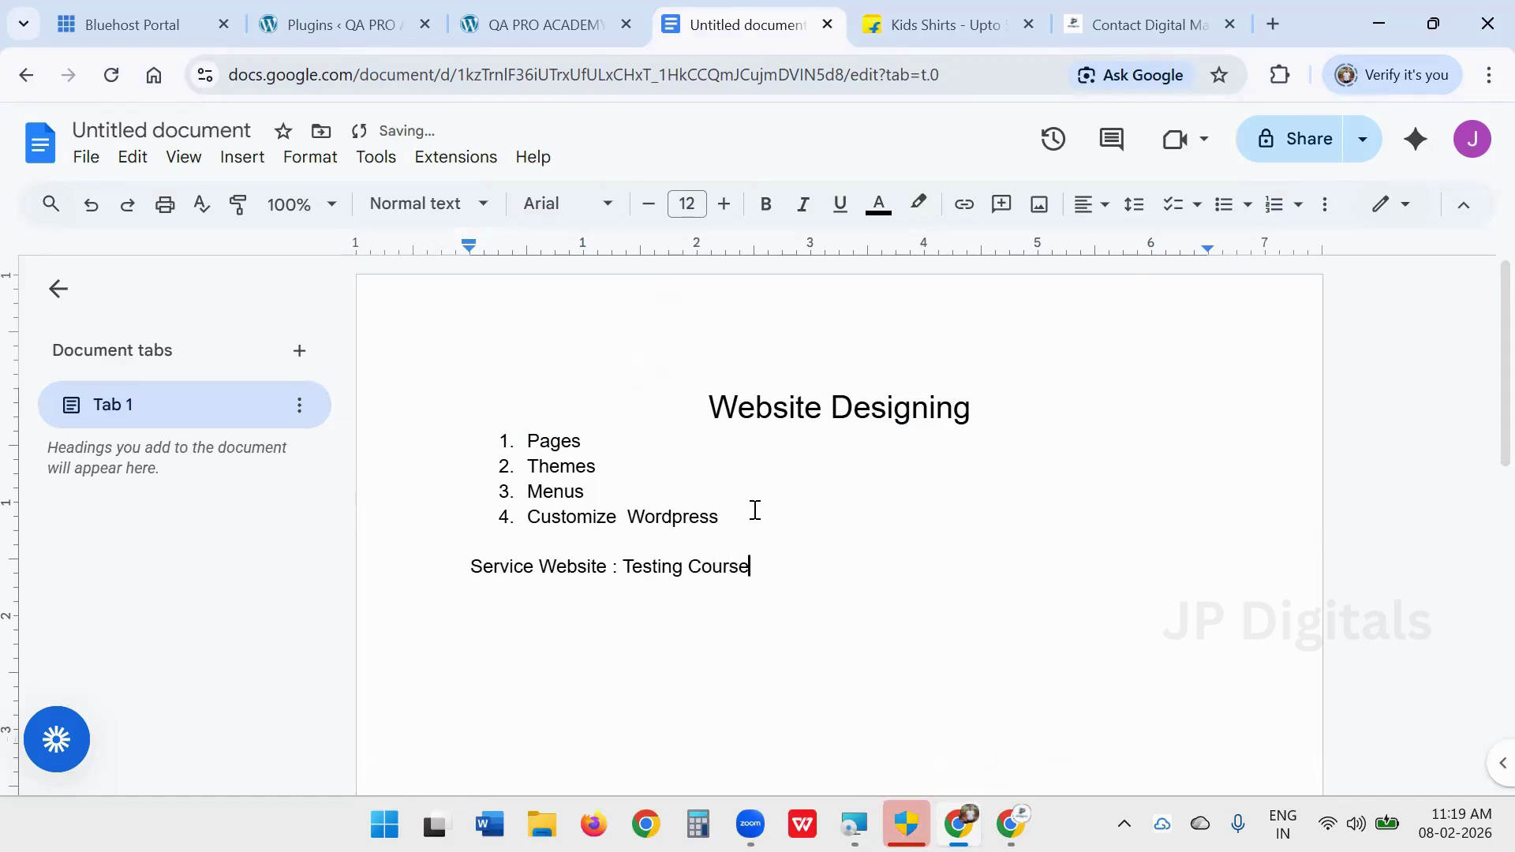
- Append "/ Software Testing" to the end of the Service Website line and begin a new paragraph below it
key("Return")
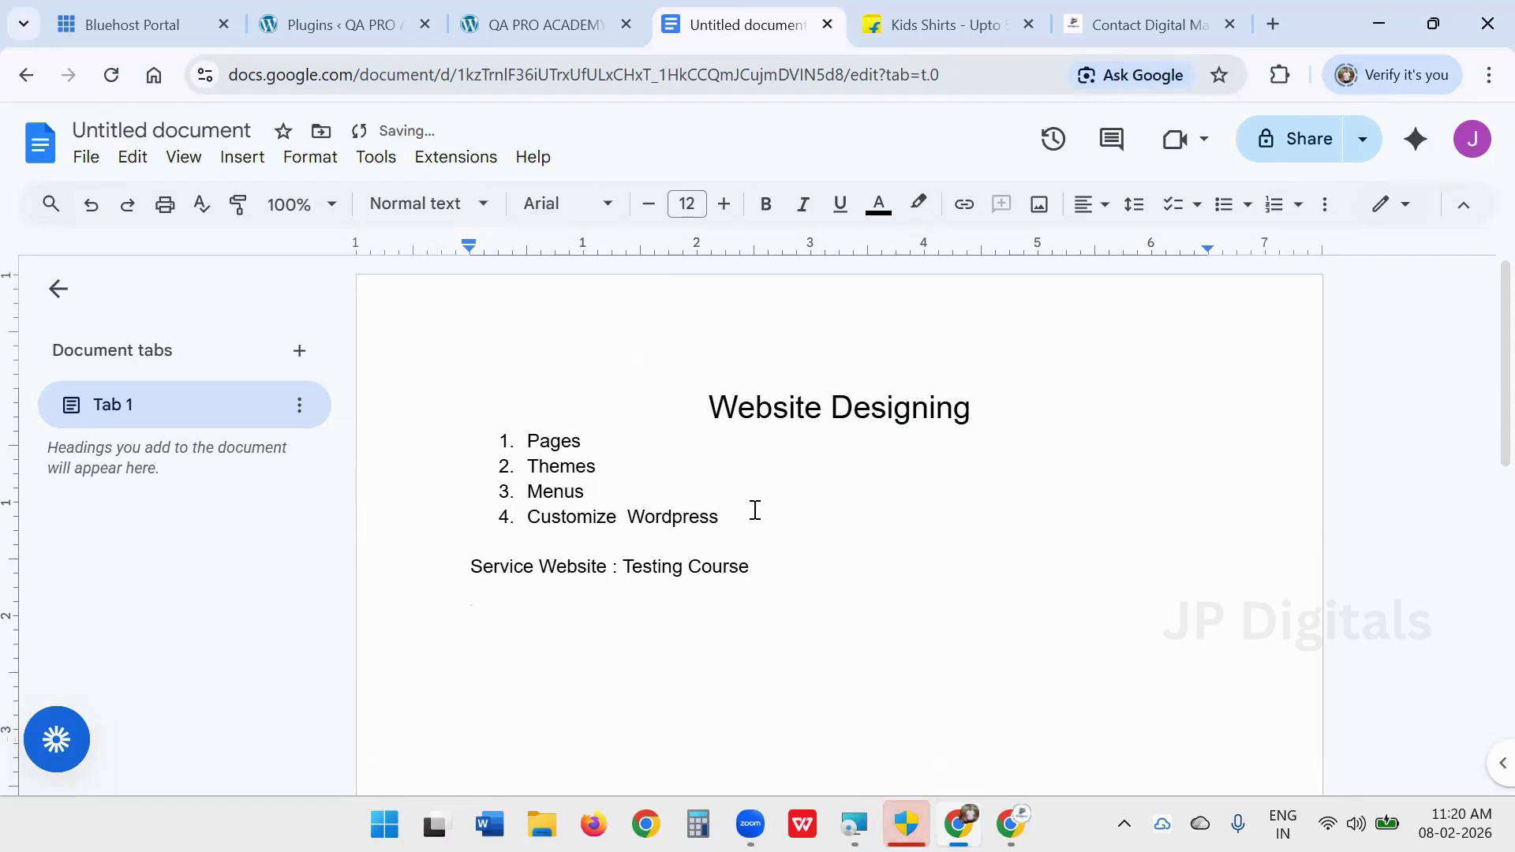
left_click(755, 566)
type("/")
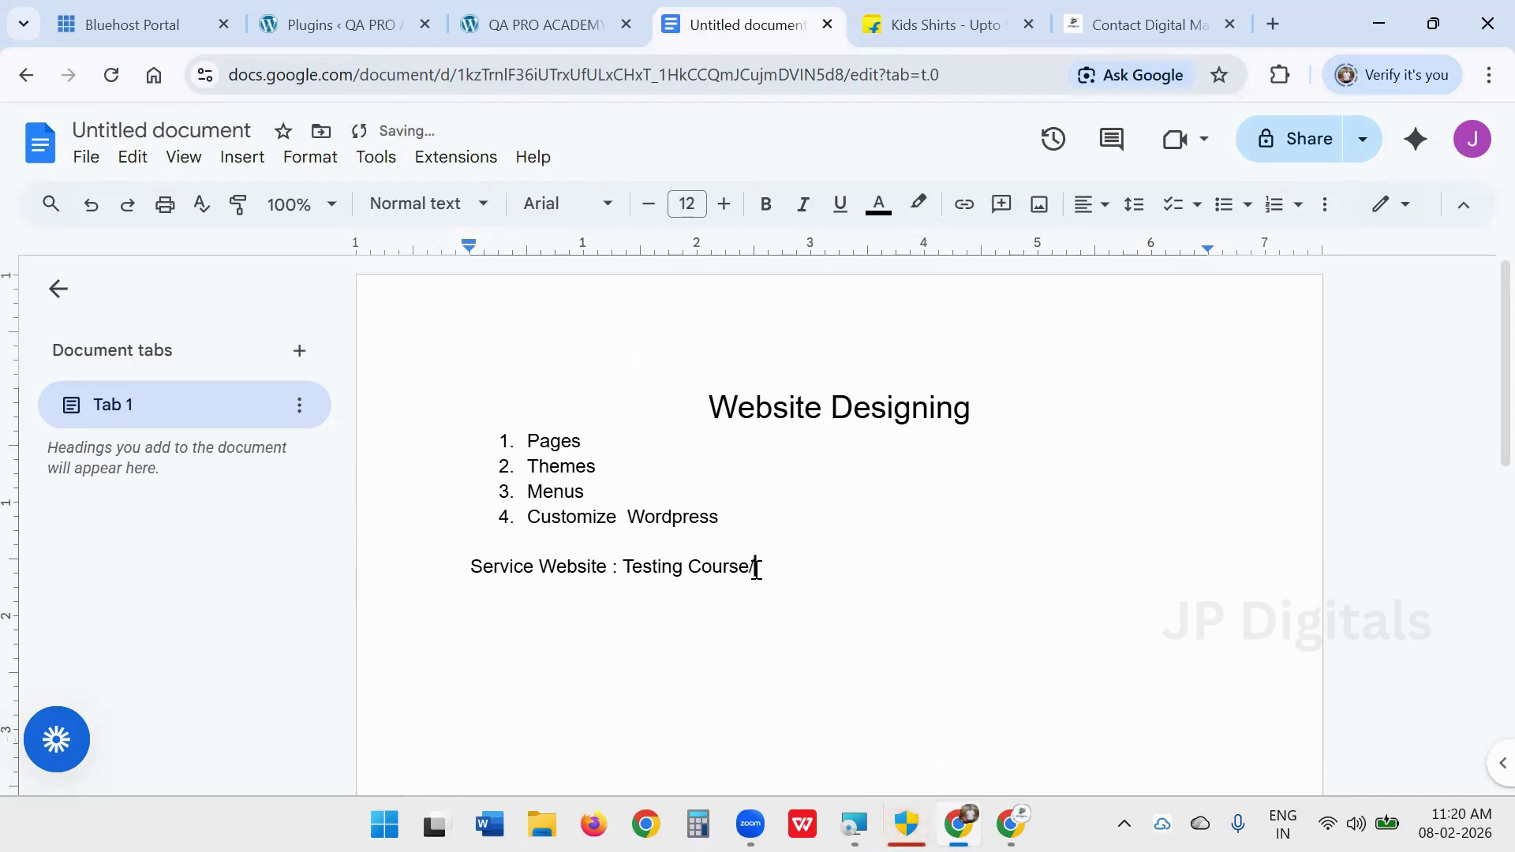
type("So")
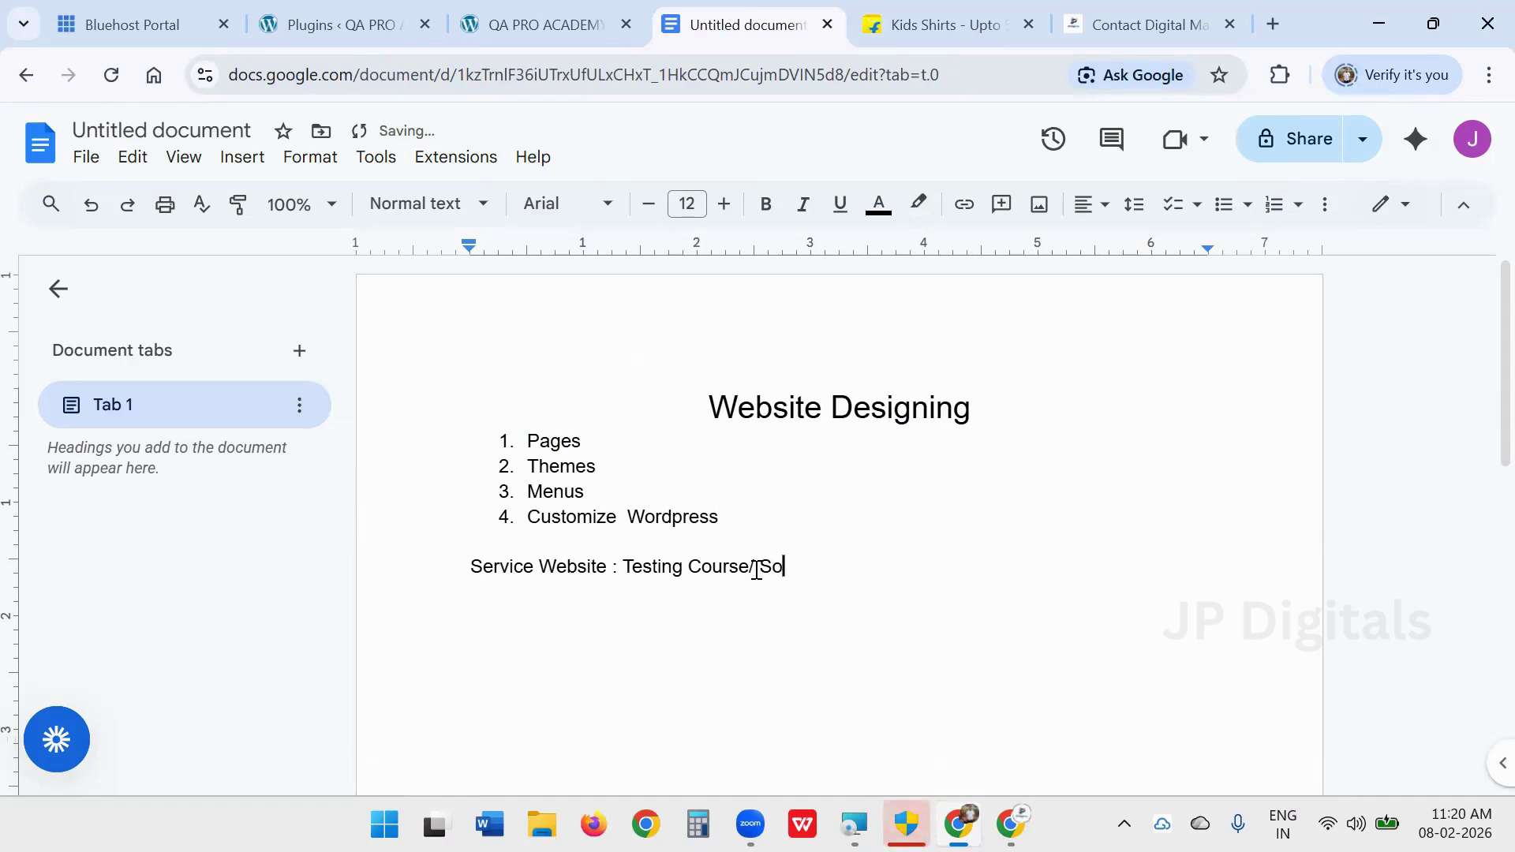
type("ftwar")
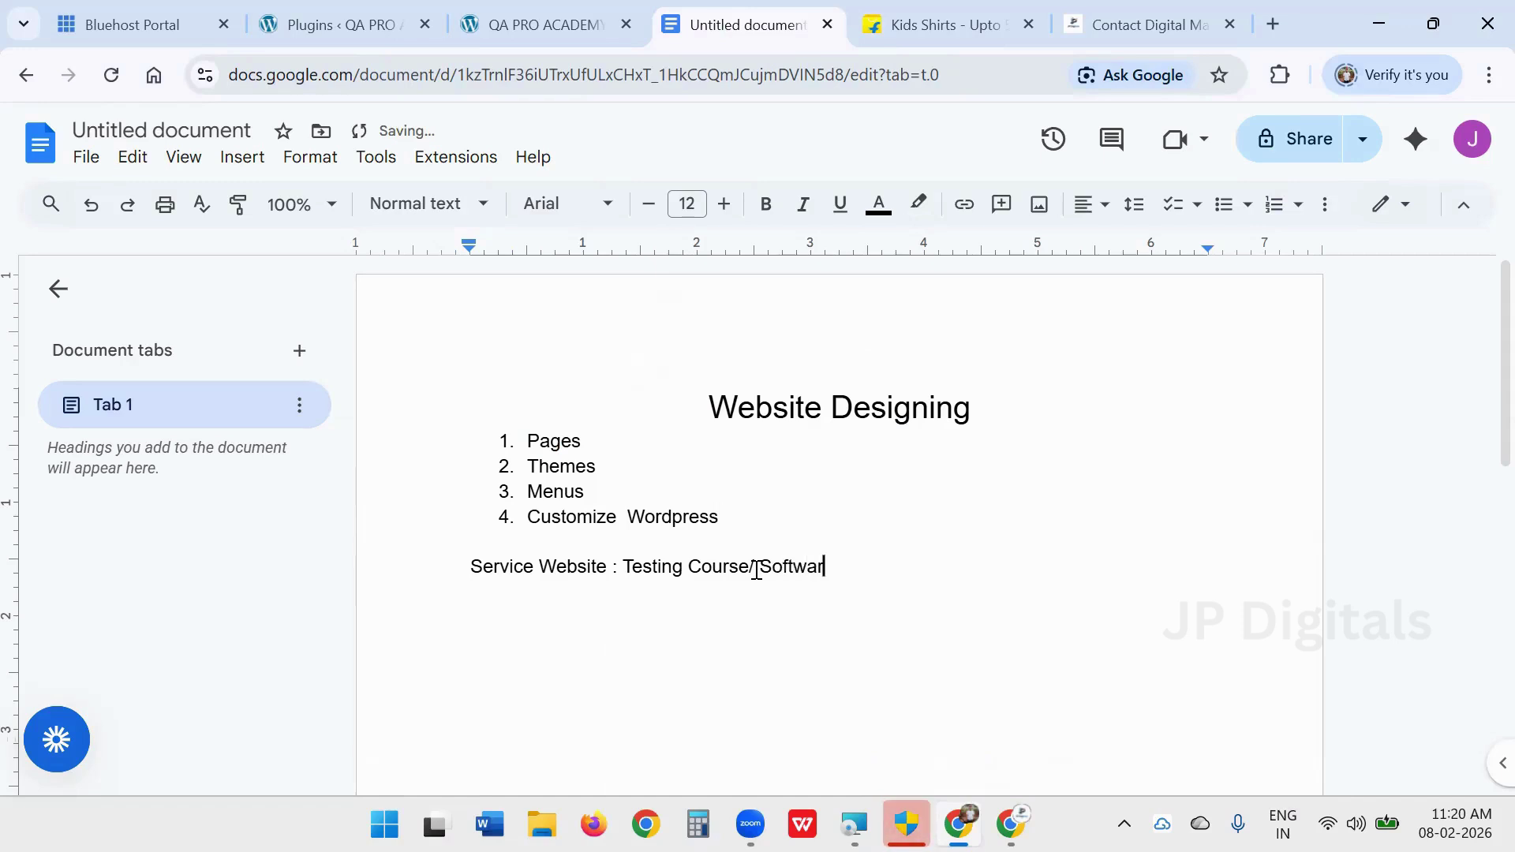
type("e Testing")
key("Return")
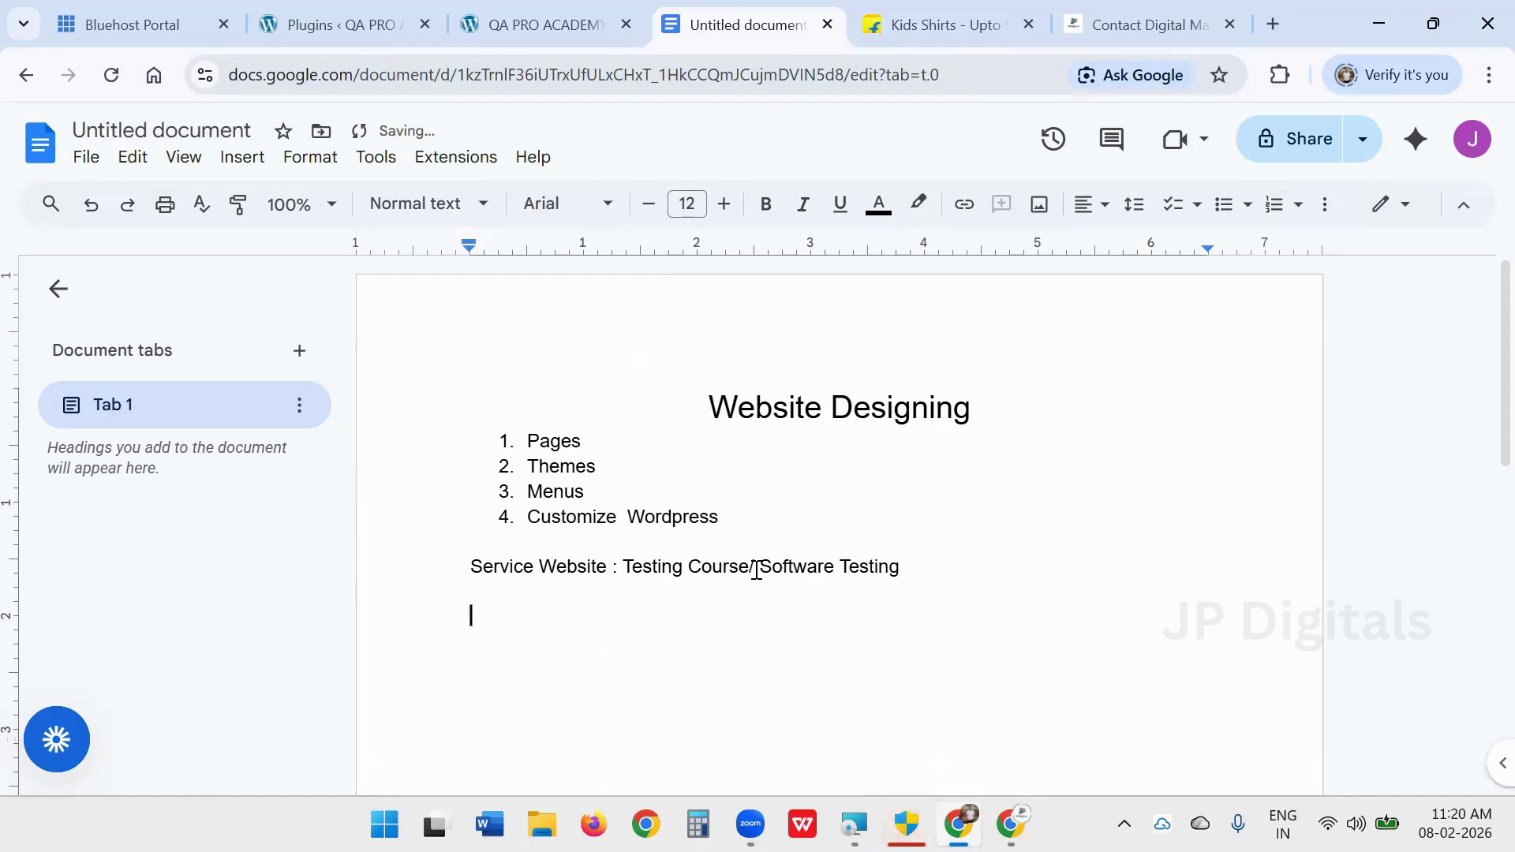
- Add the line "Business Name : Qa Pro Academy" below the Service Website line
type("Business")
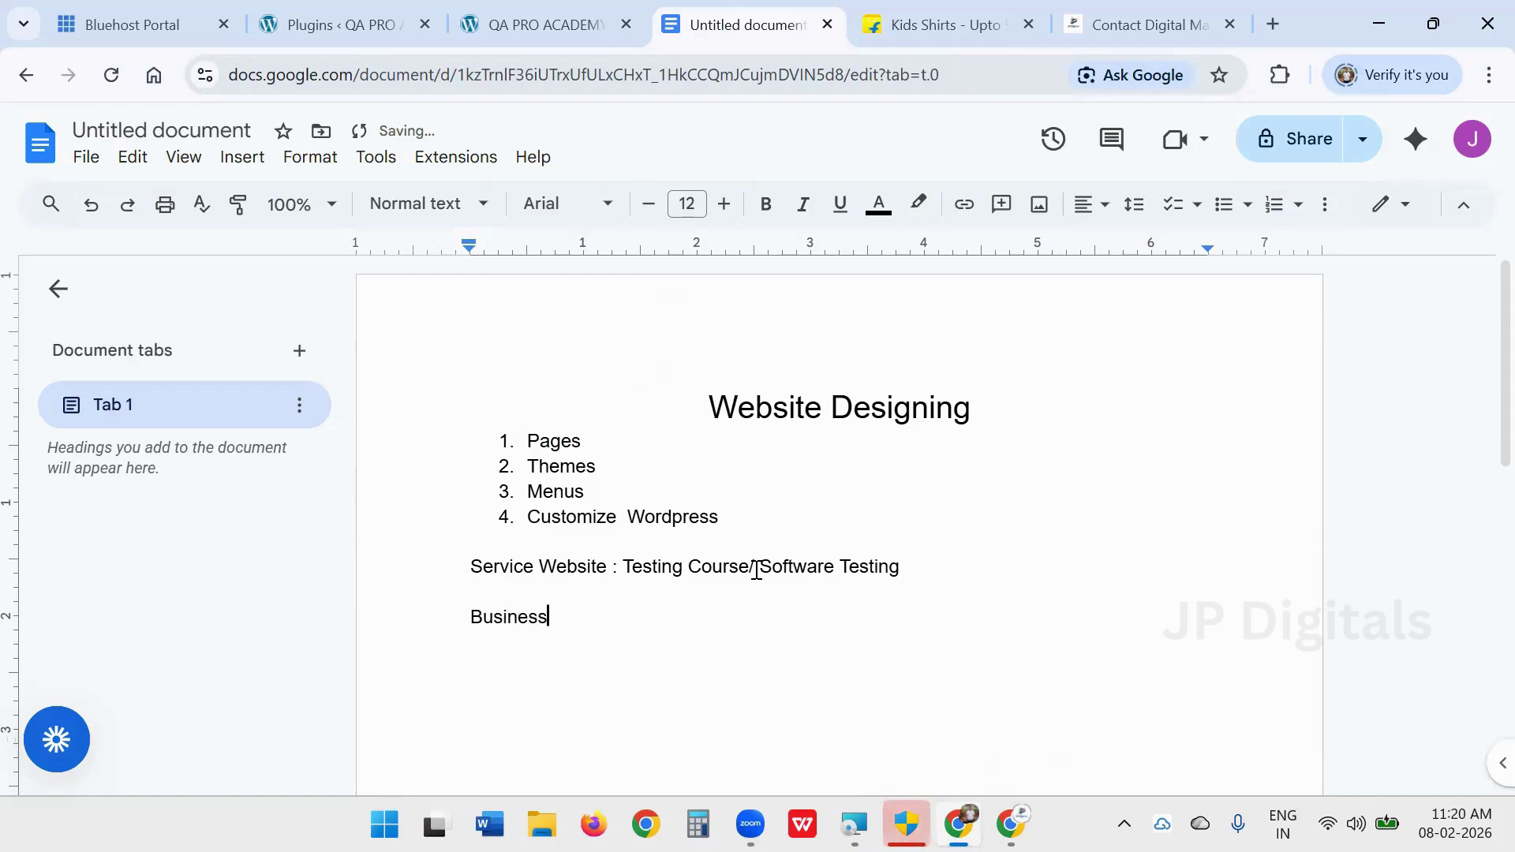
type(" Name")
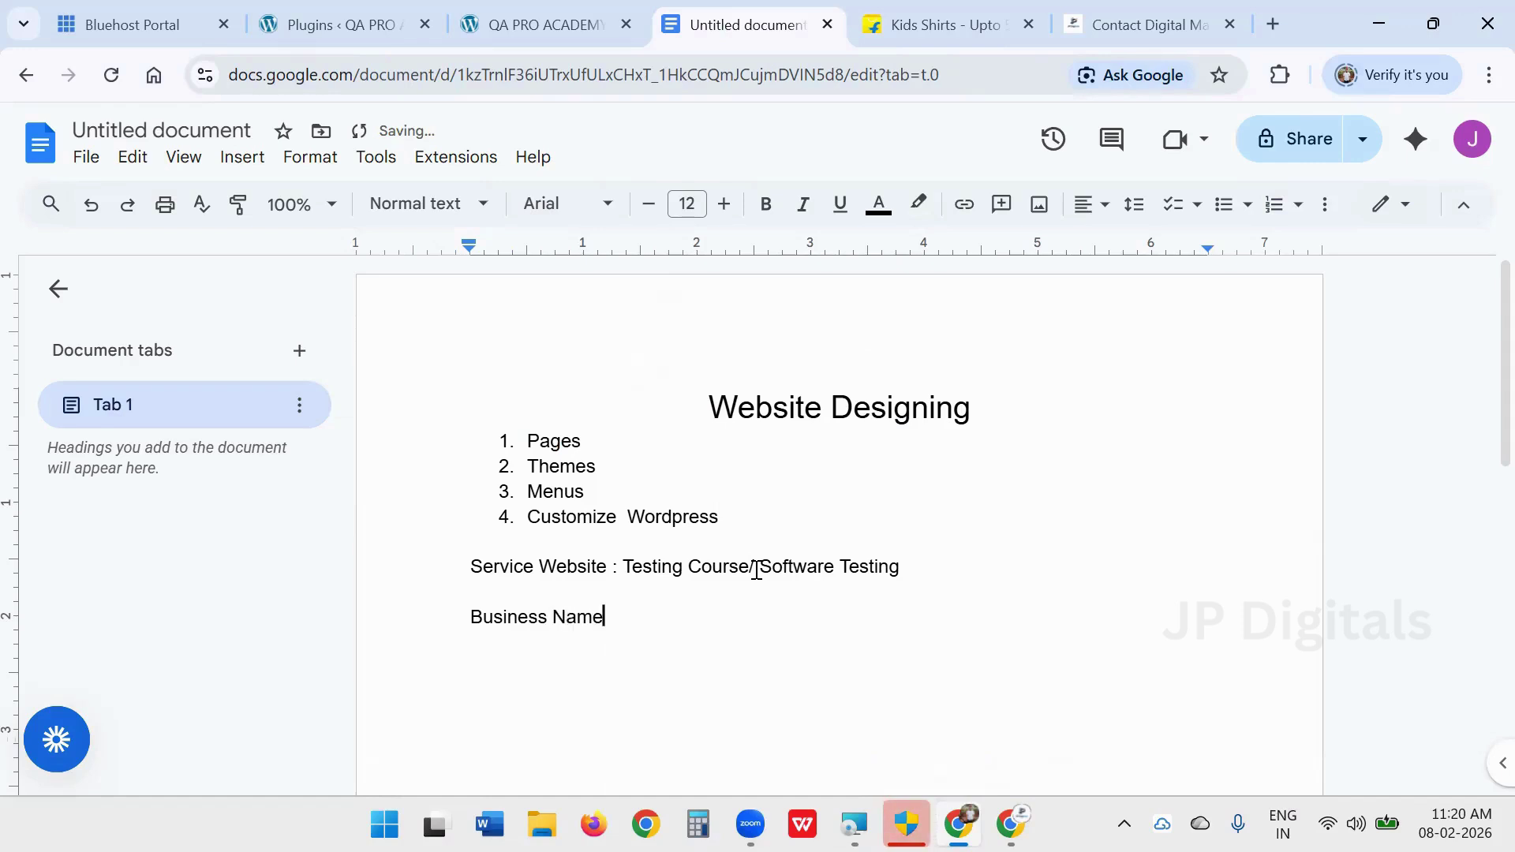
type(" : Qa")
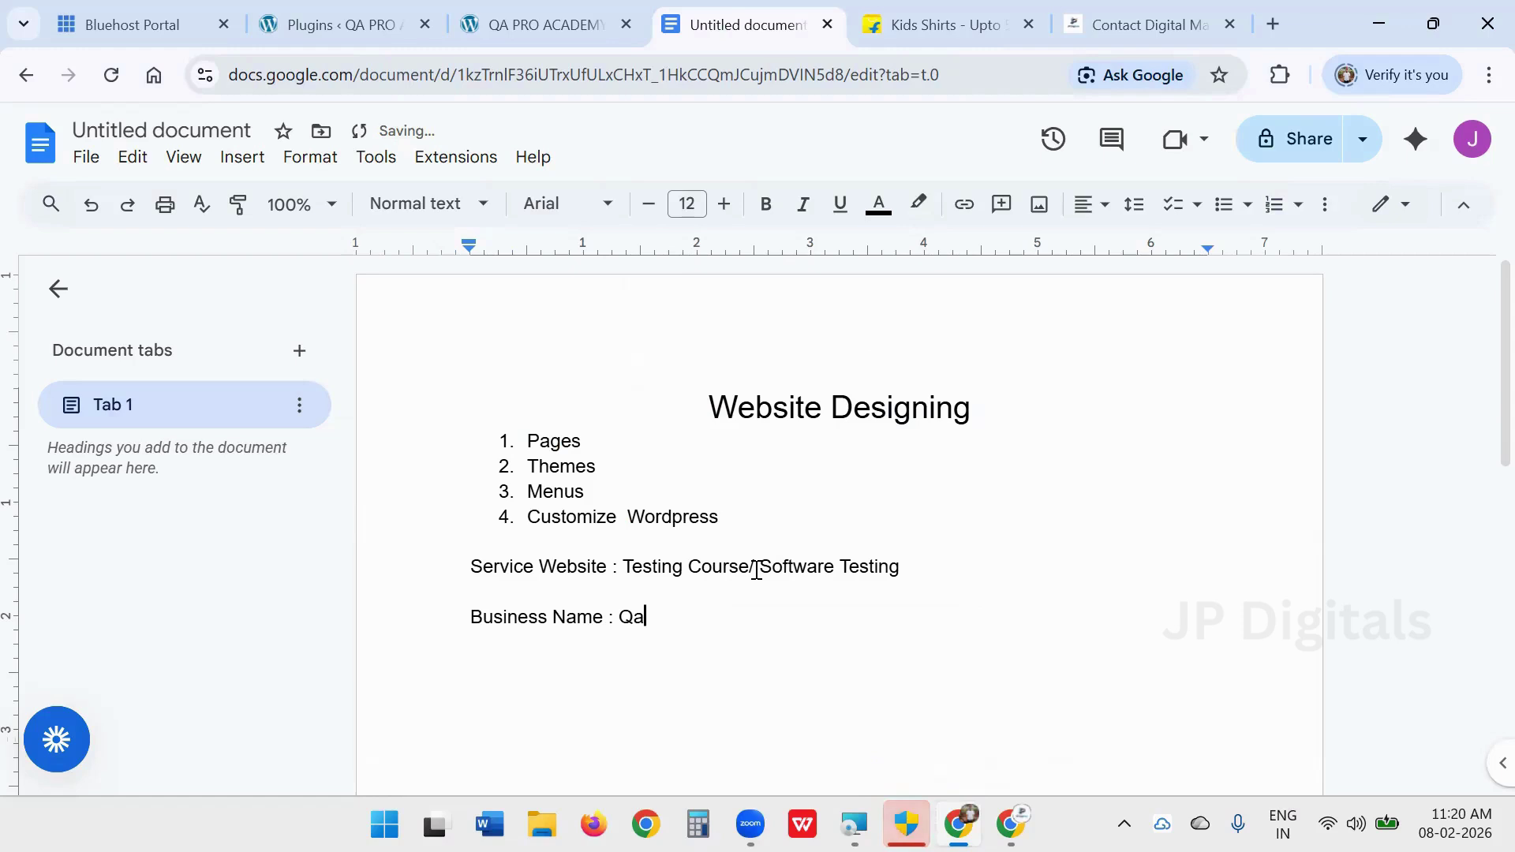
type(" Pro")
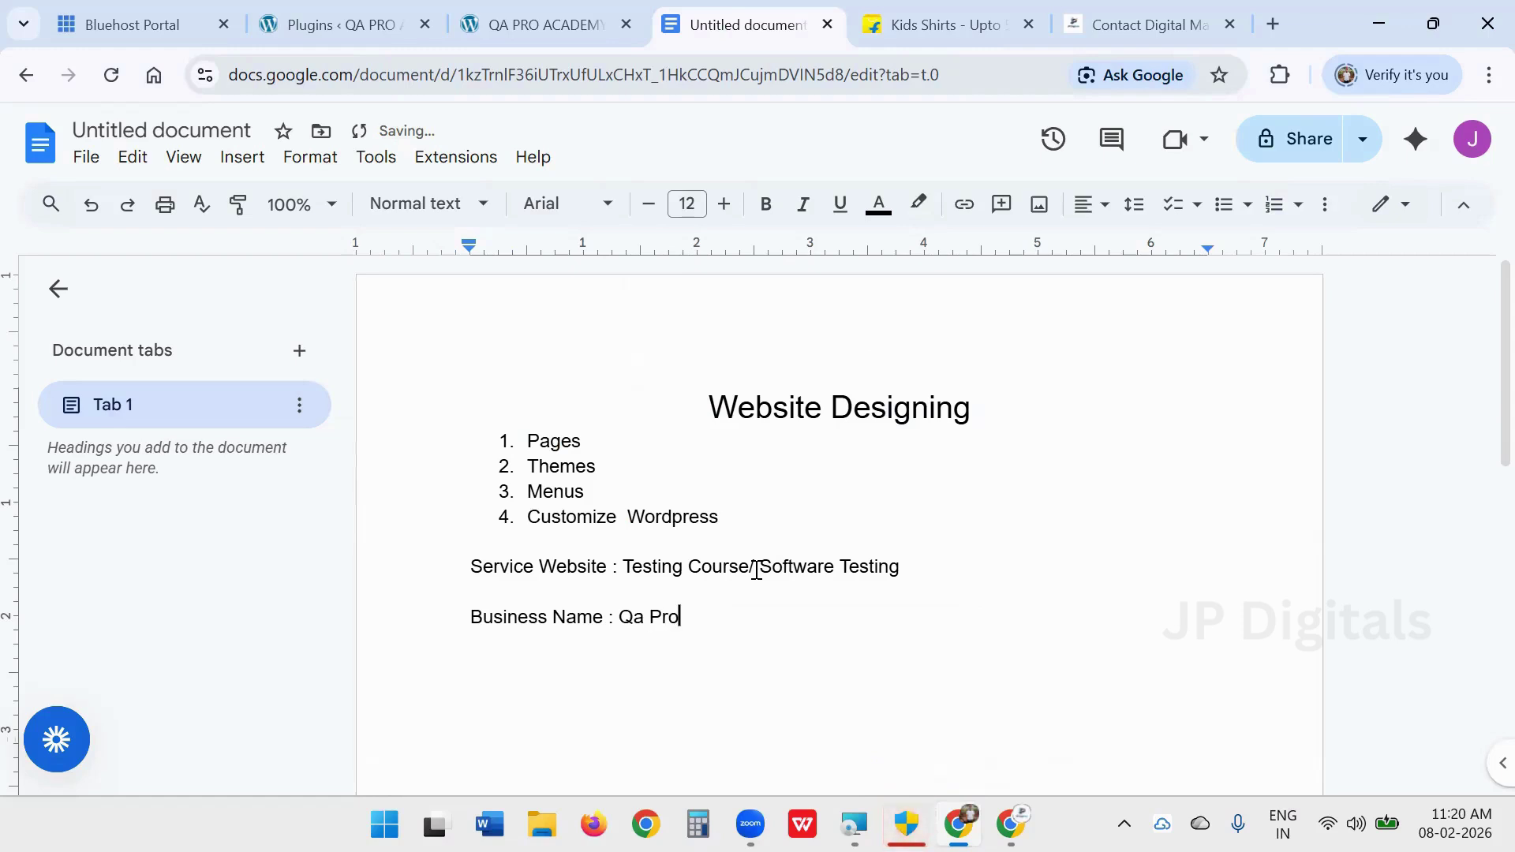
type(" Webs")
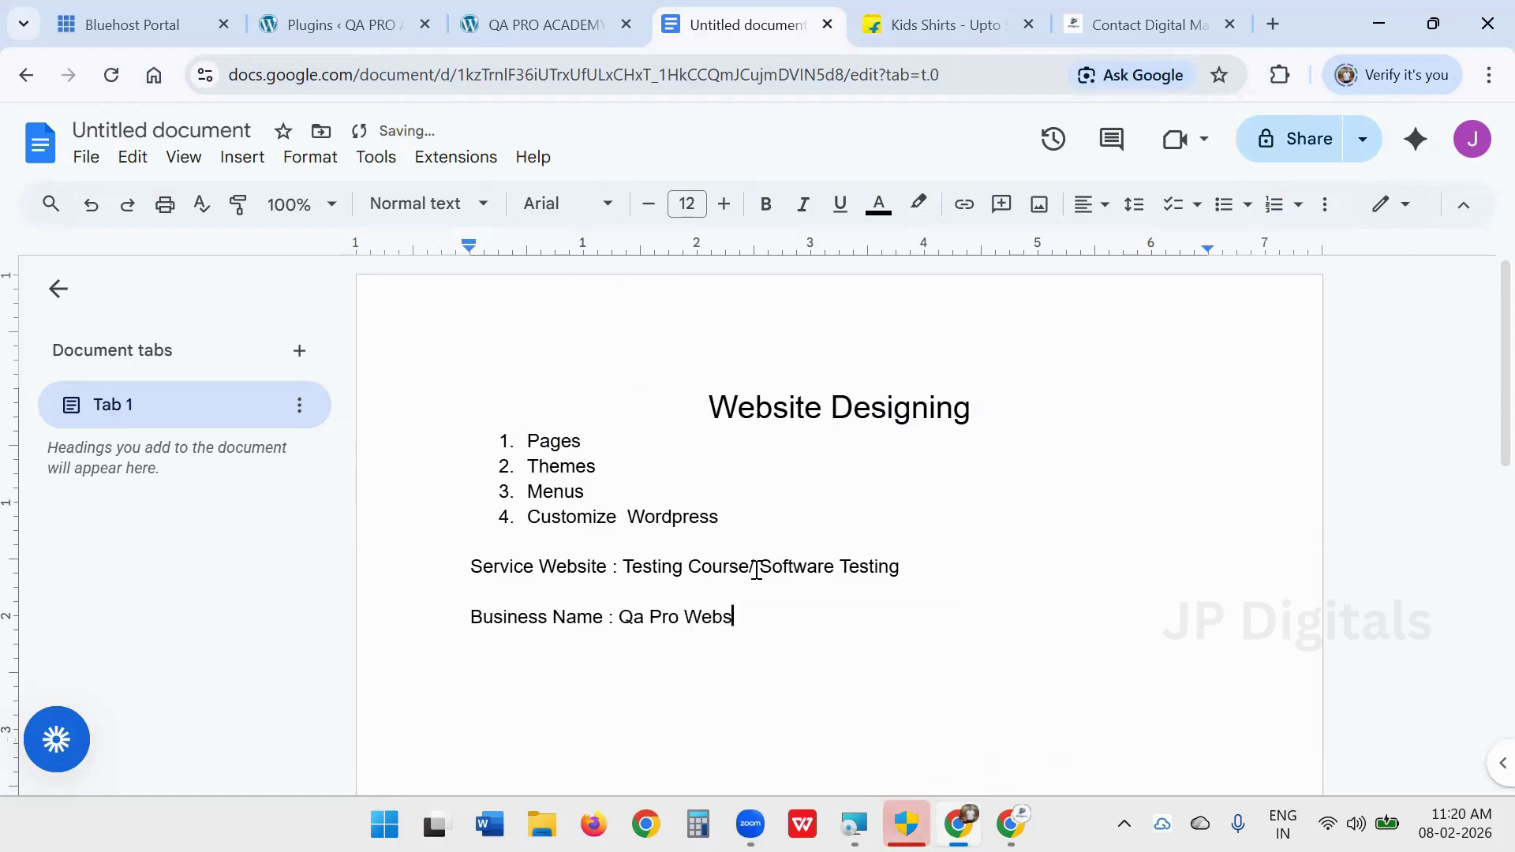
type("it")
key("BackSpace")
key("BackSpace")
key("BackSpace")
key("BackSpace")
key("BackSpace")
key("BackSpace")
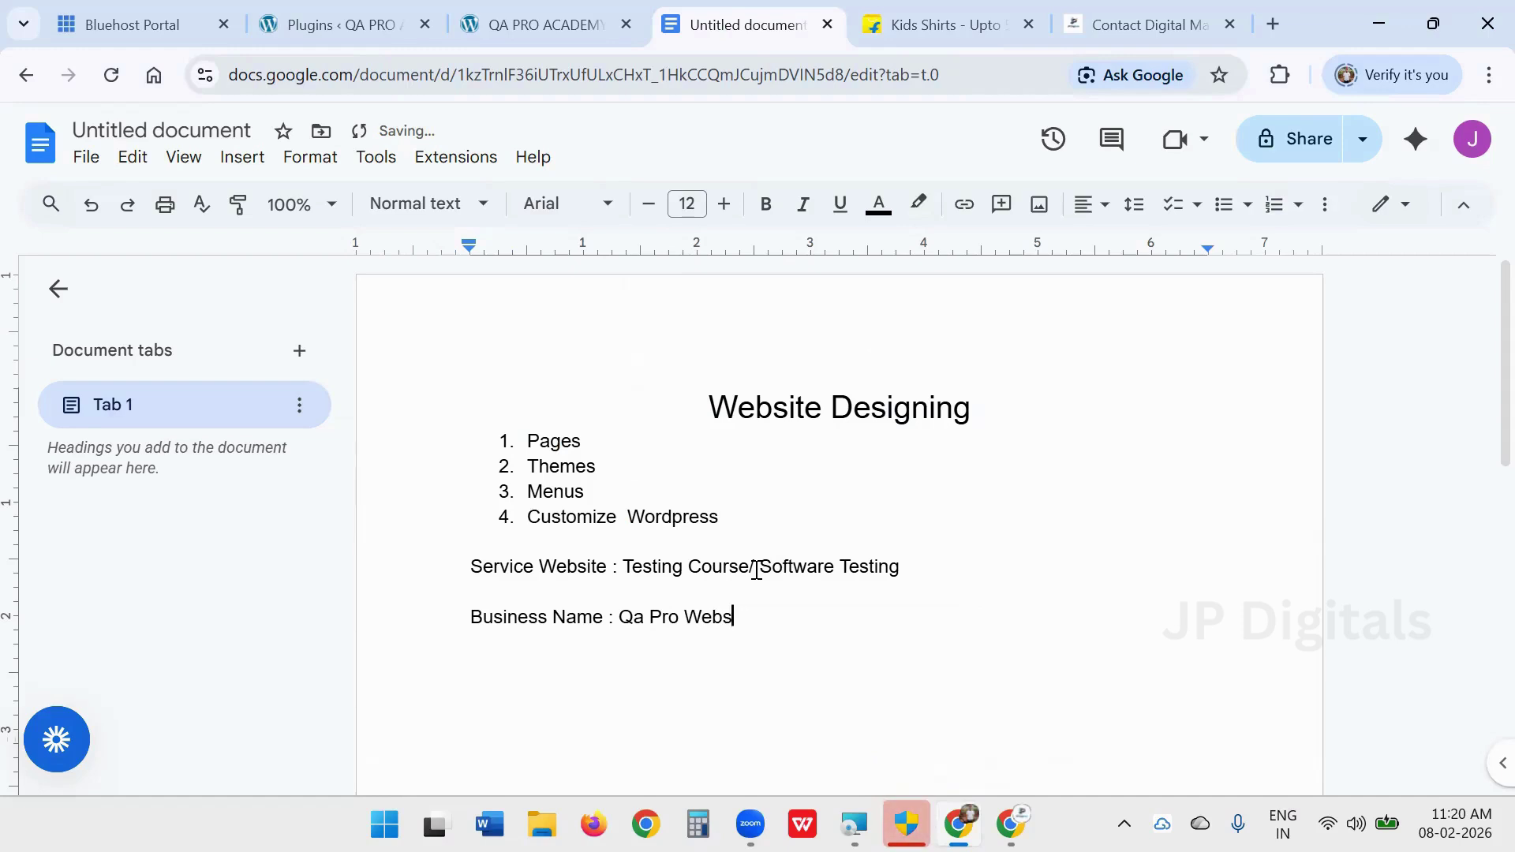
type("Academy")
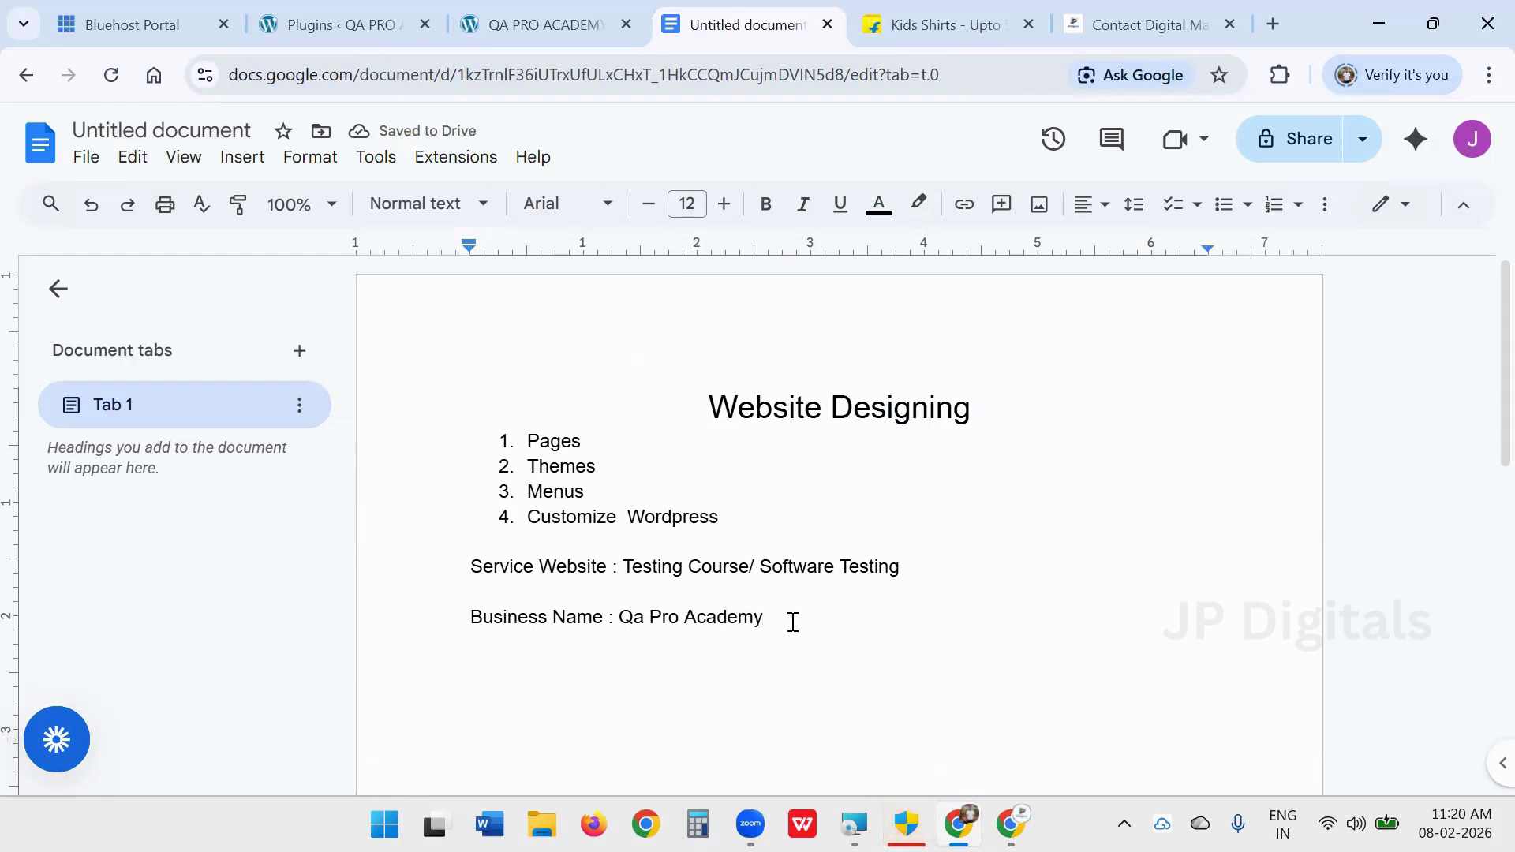
left_click_drag(764, 617, 627, 621)
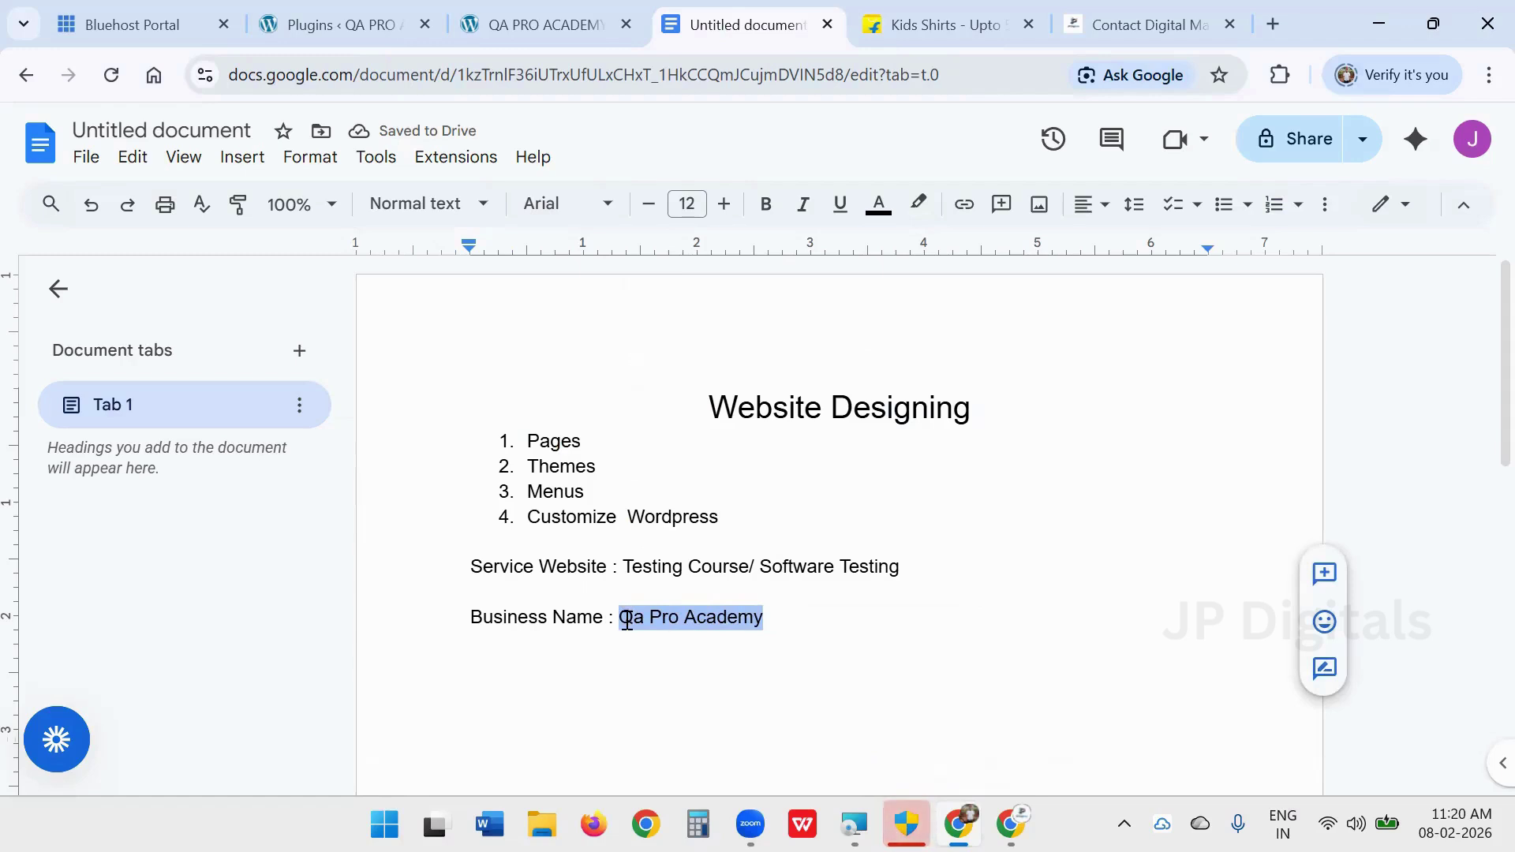
left_click(777, 605)
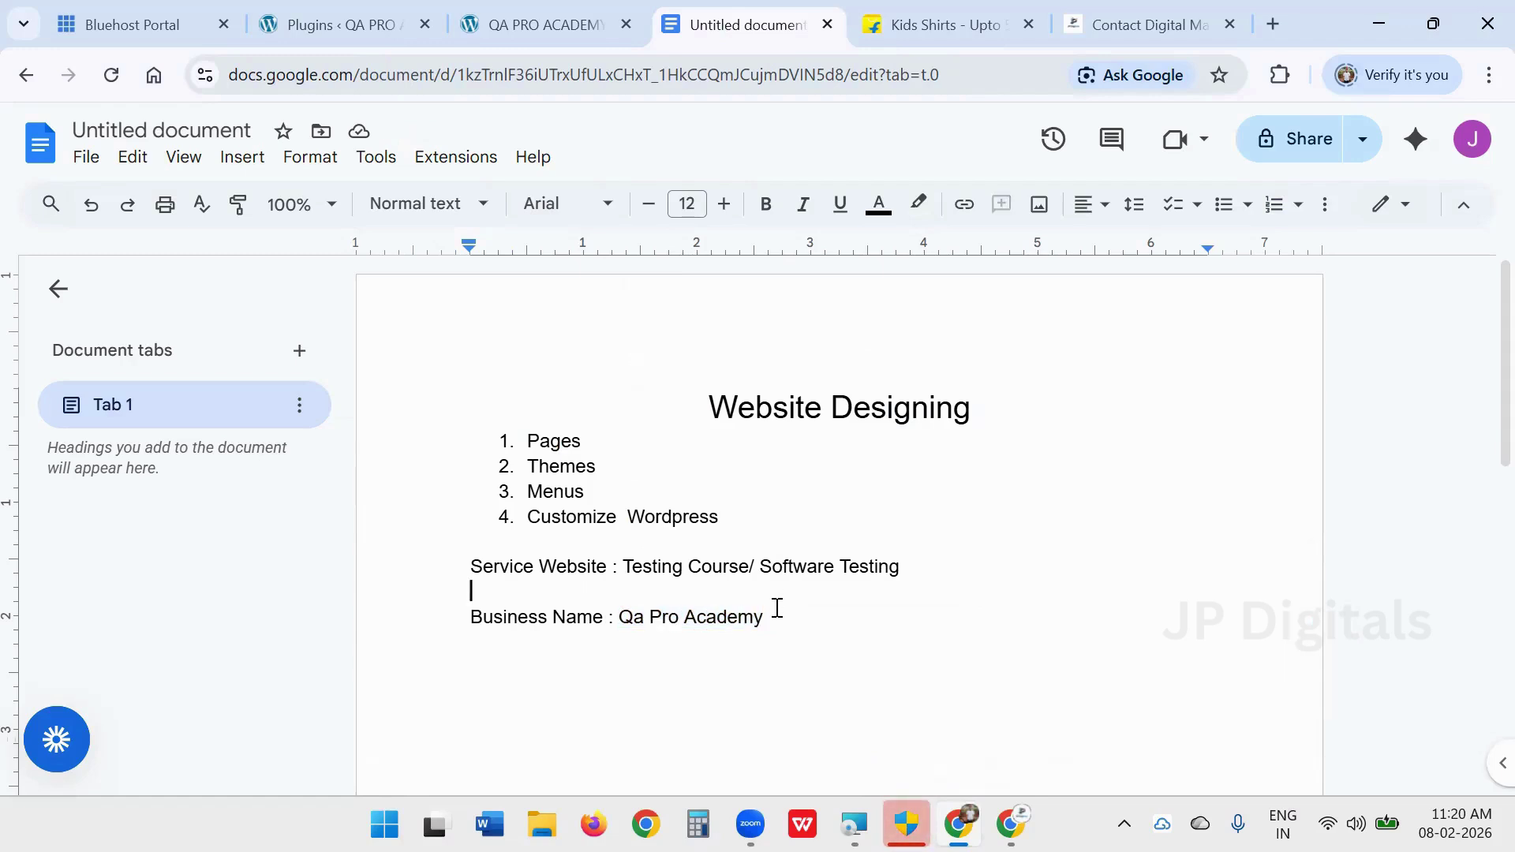
- Add the line "Pages - Home" below the Business Name line
left_click(775, 611)
key("Return")
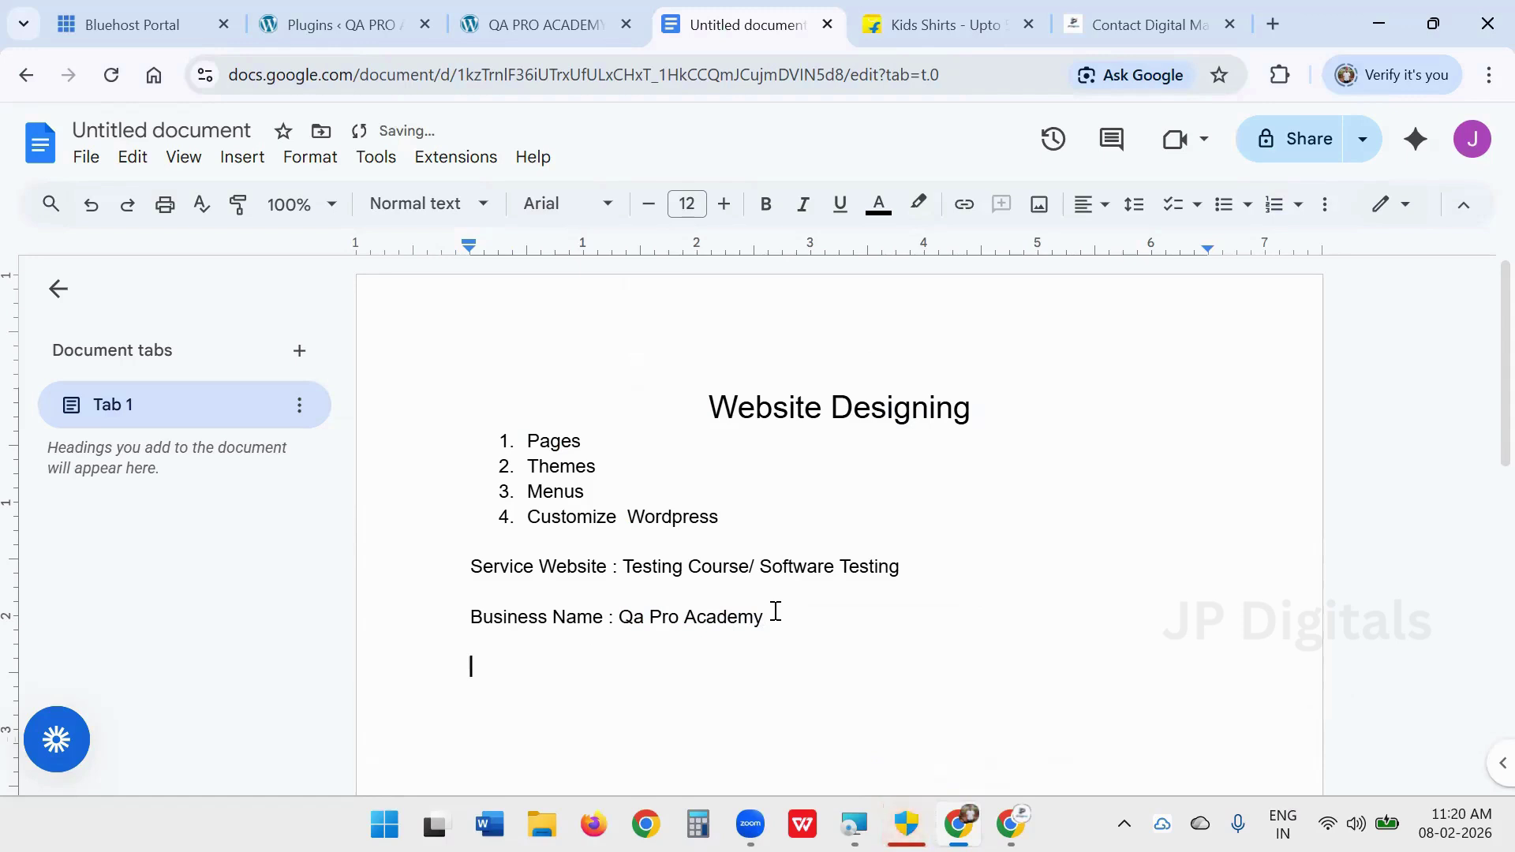
type("Pages")
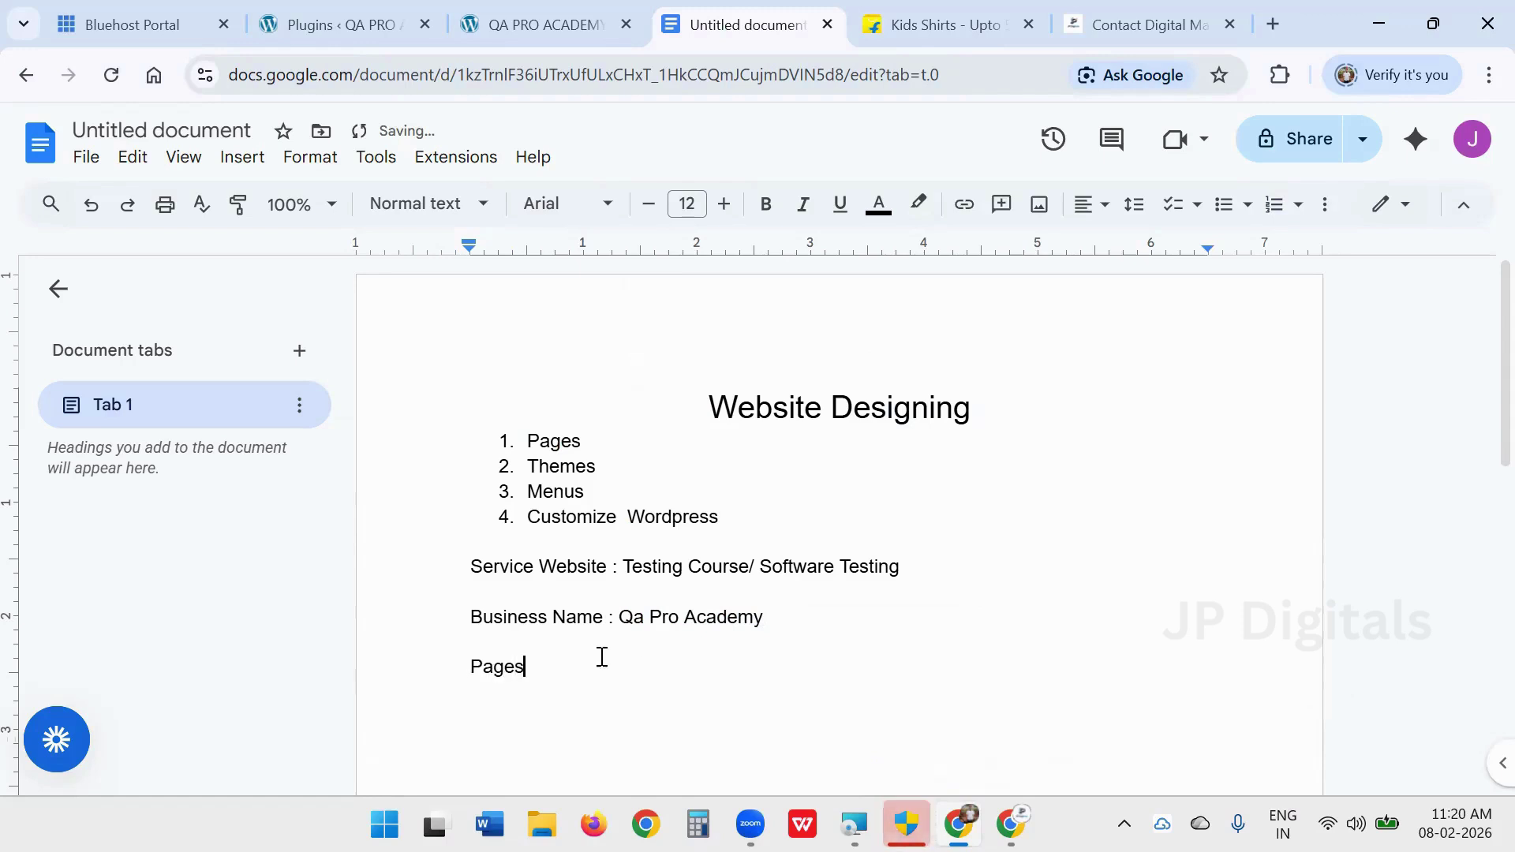
scroll(602, 657, "down", 3)
mouse_move(534, 429)
left_mouse_down()
mouse_move(483, 426)
mouse_move(521, 429)
left_mouse_up()
left_click(545, 429)
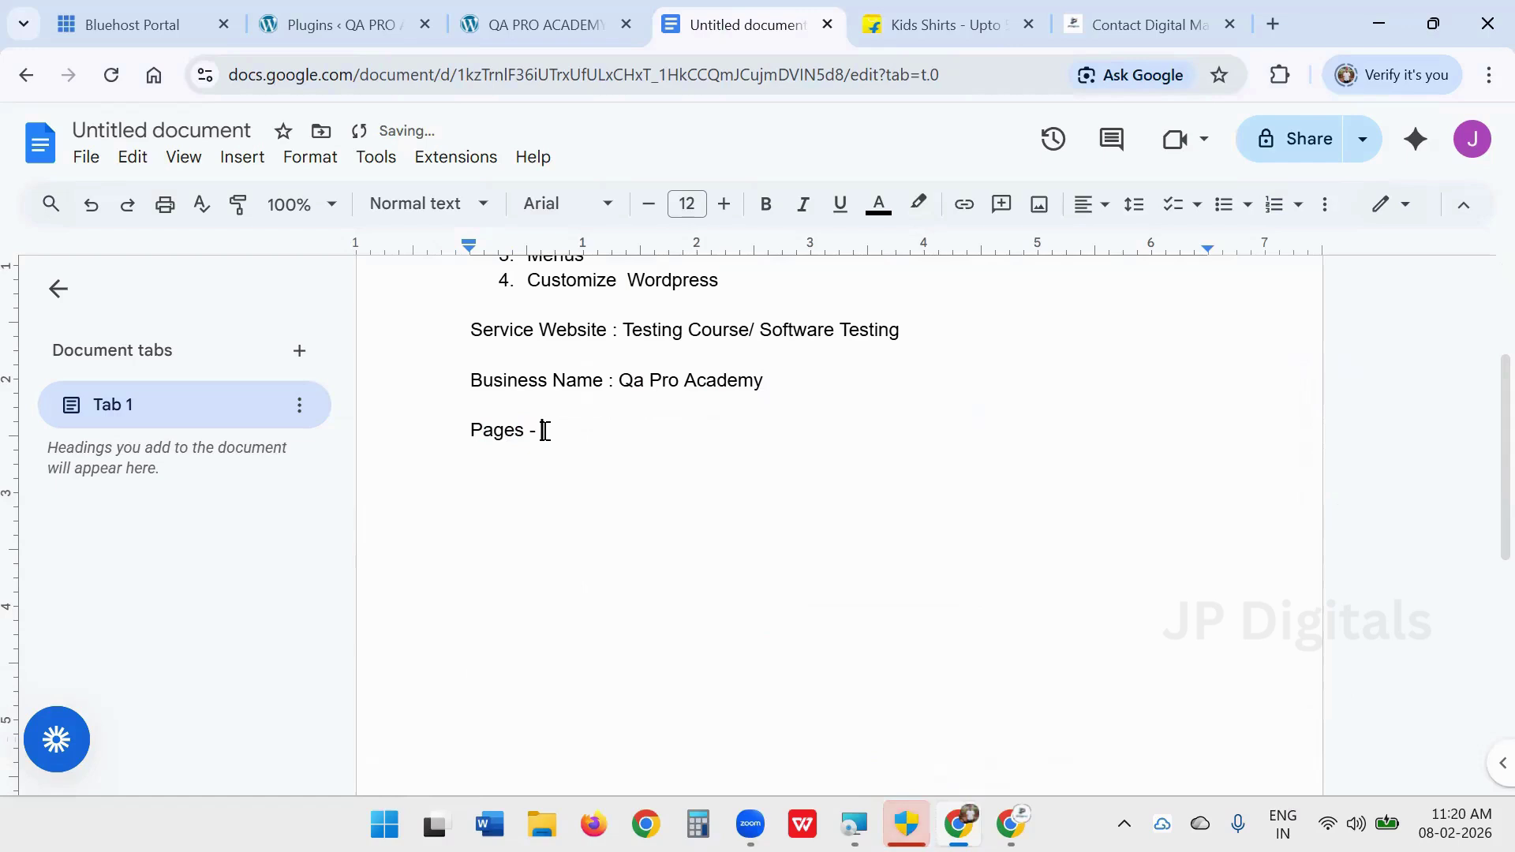
type("Home")
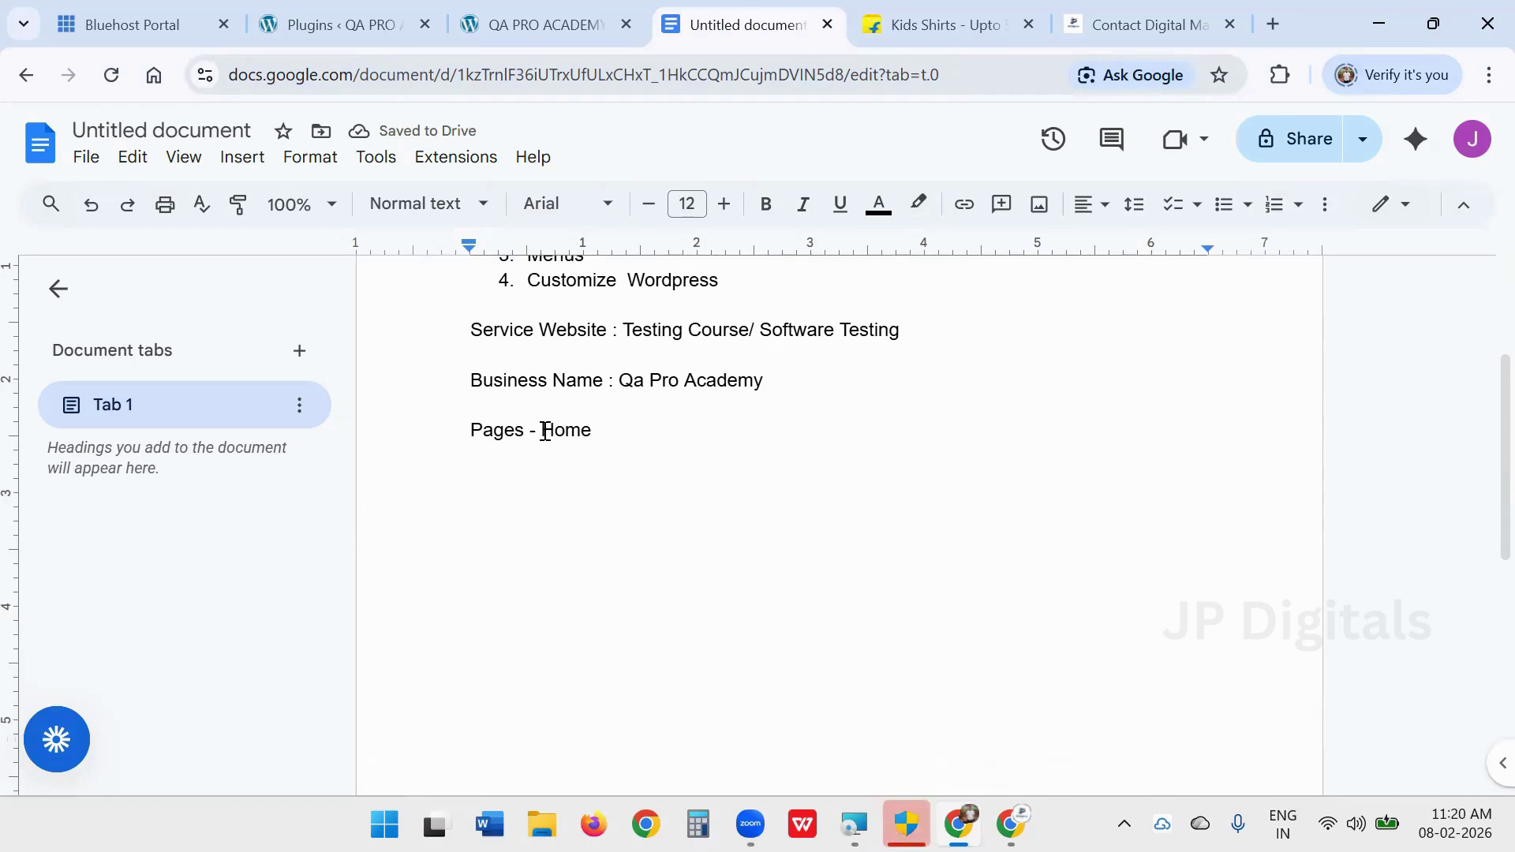
- List About, Services and Contact on separate lines beneath Home, aligned with it
type("A")
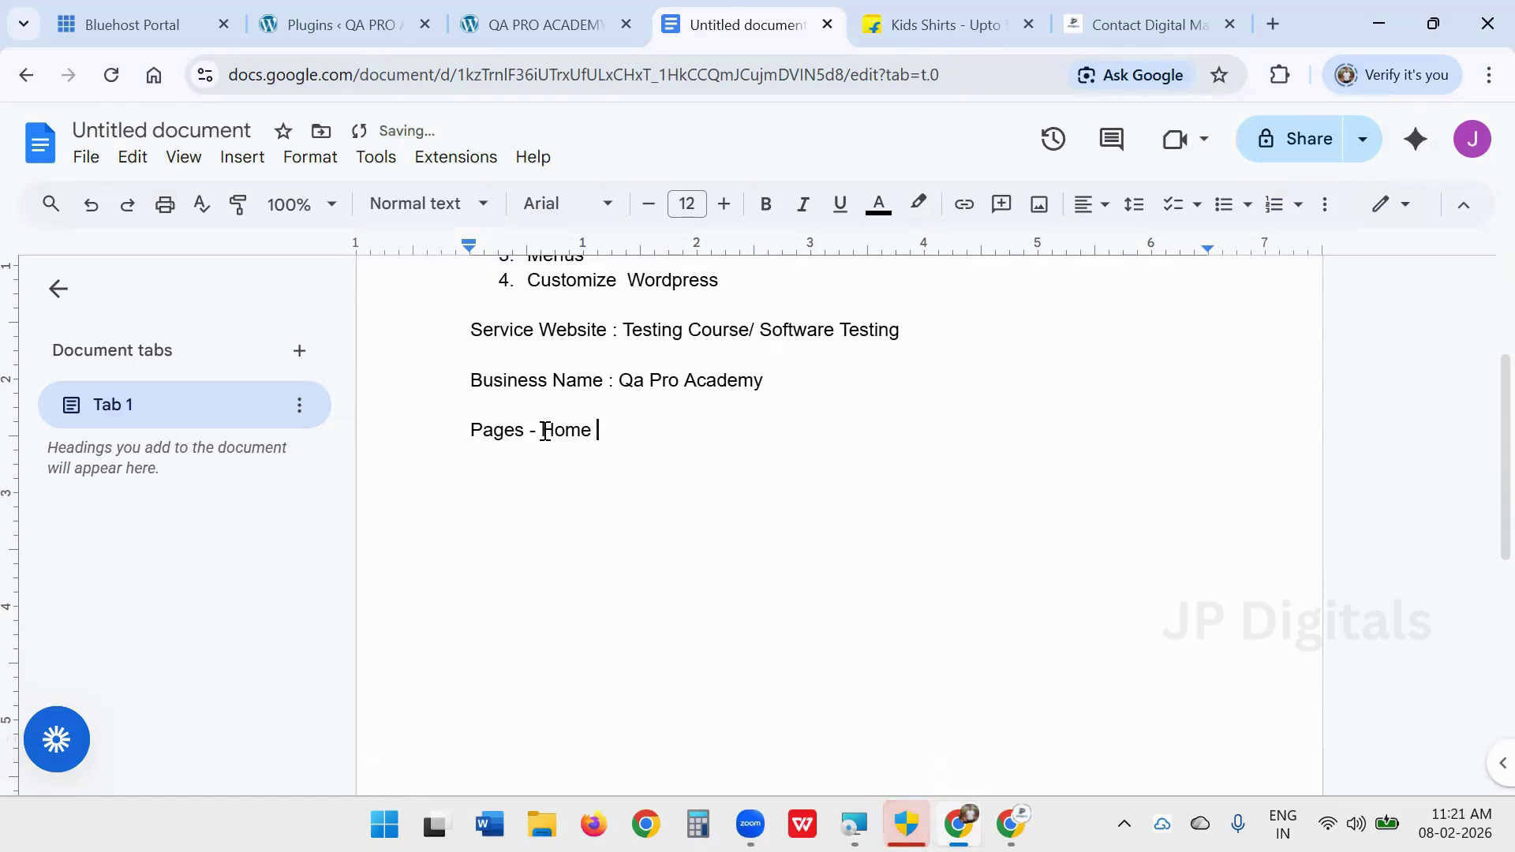
key("Return")
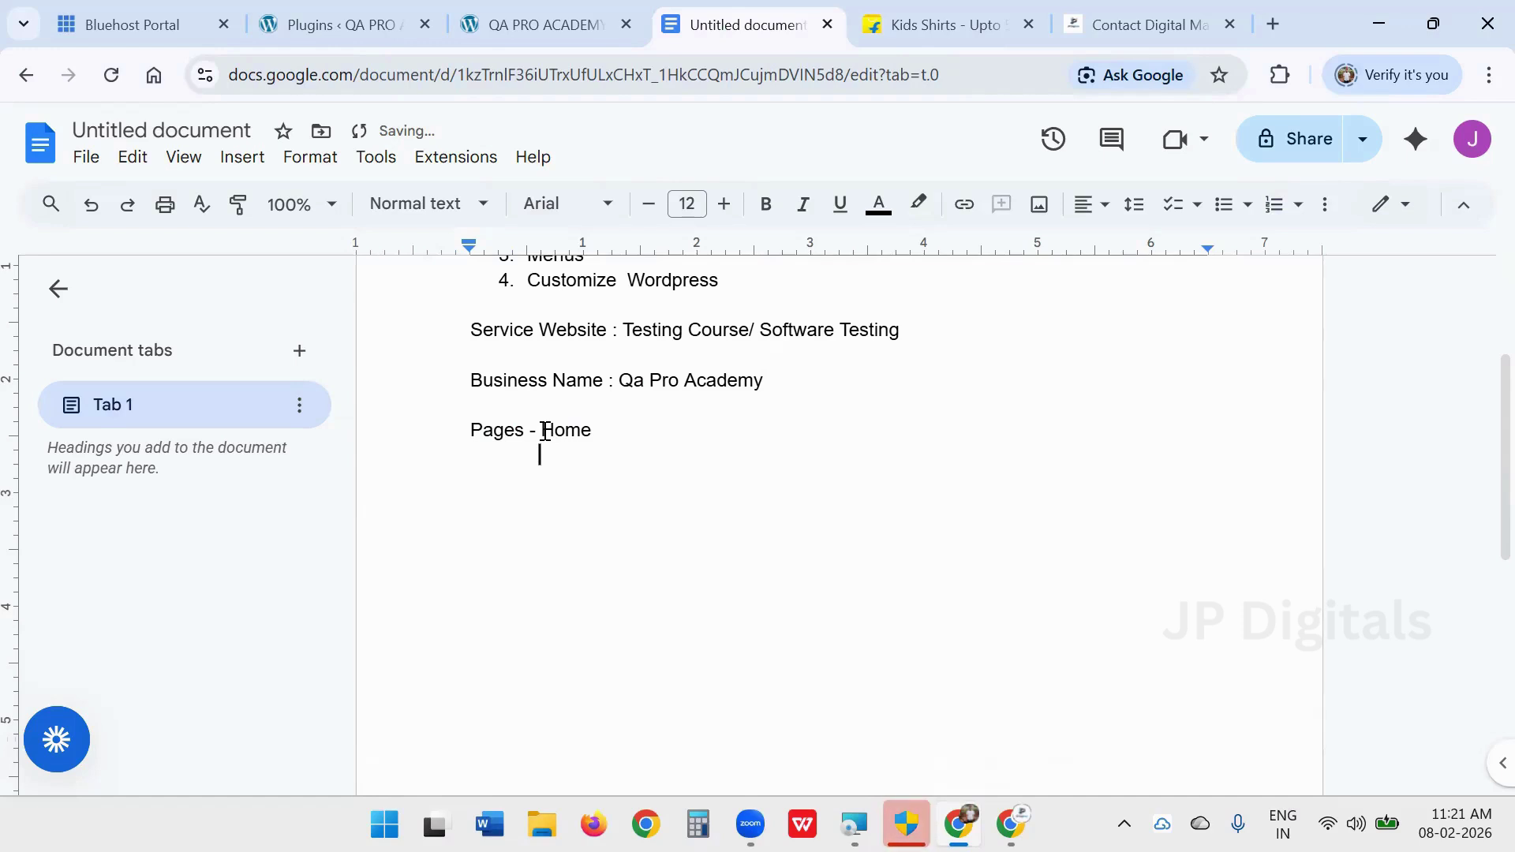
type("About")
key("Return")
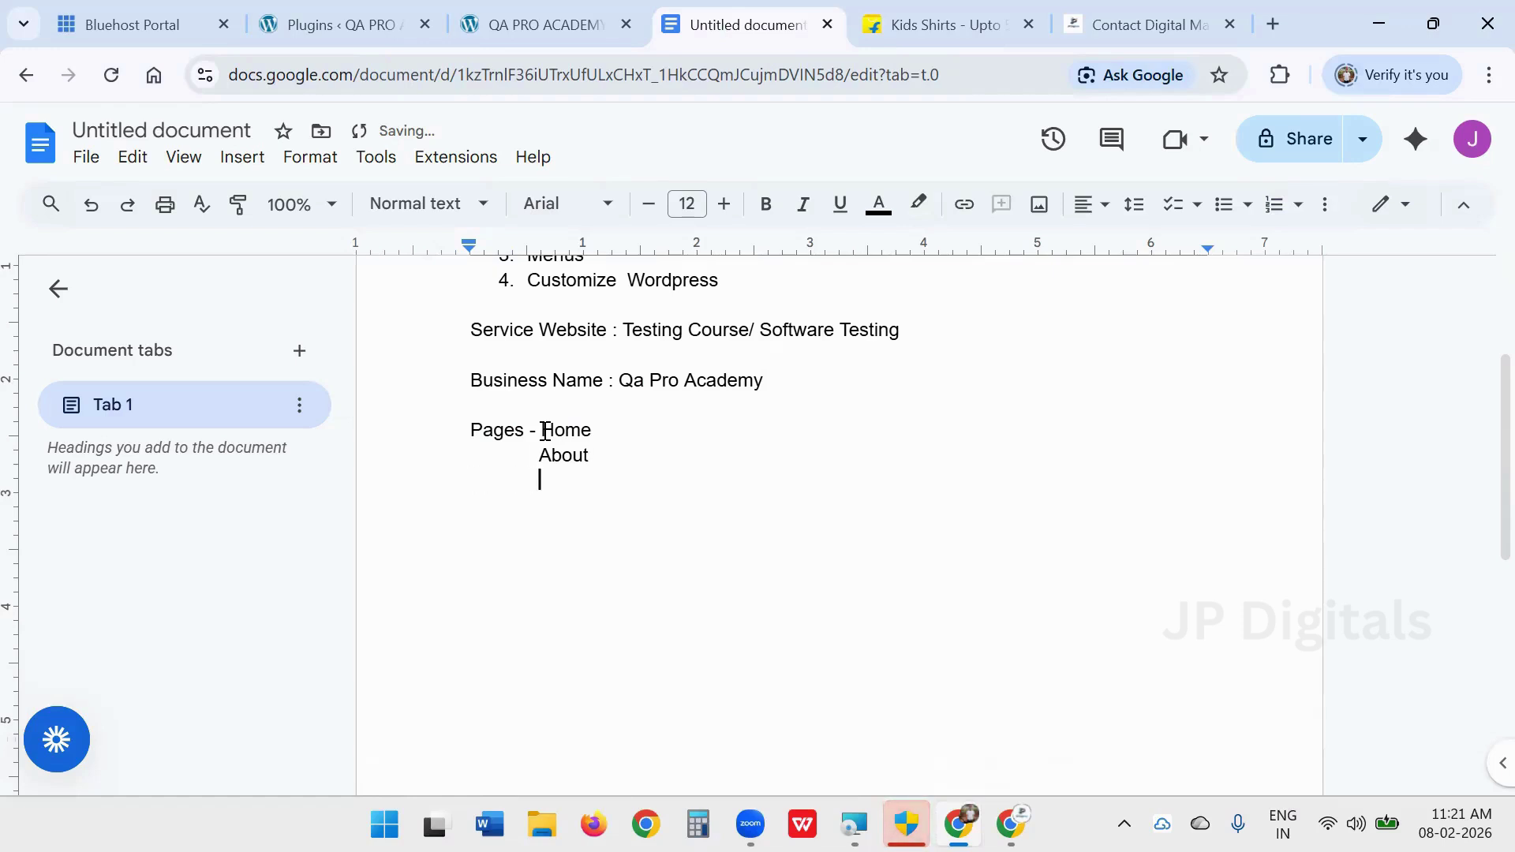
type("Services")
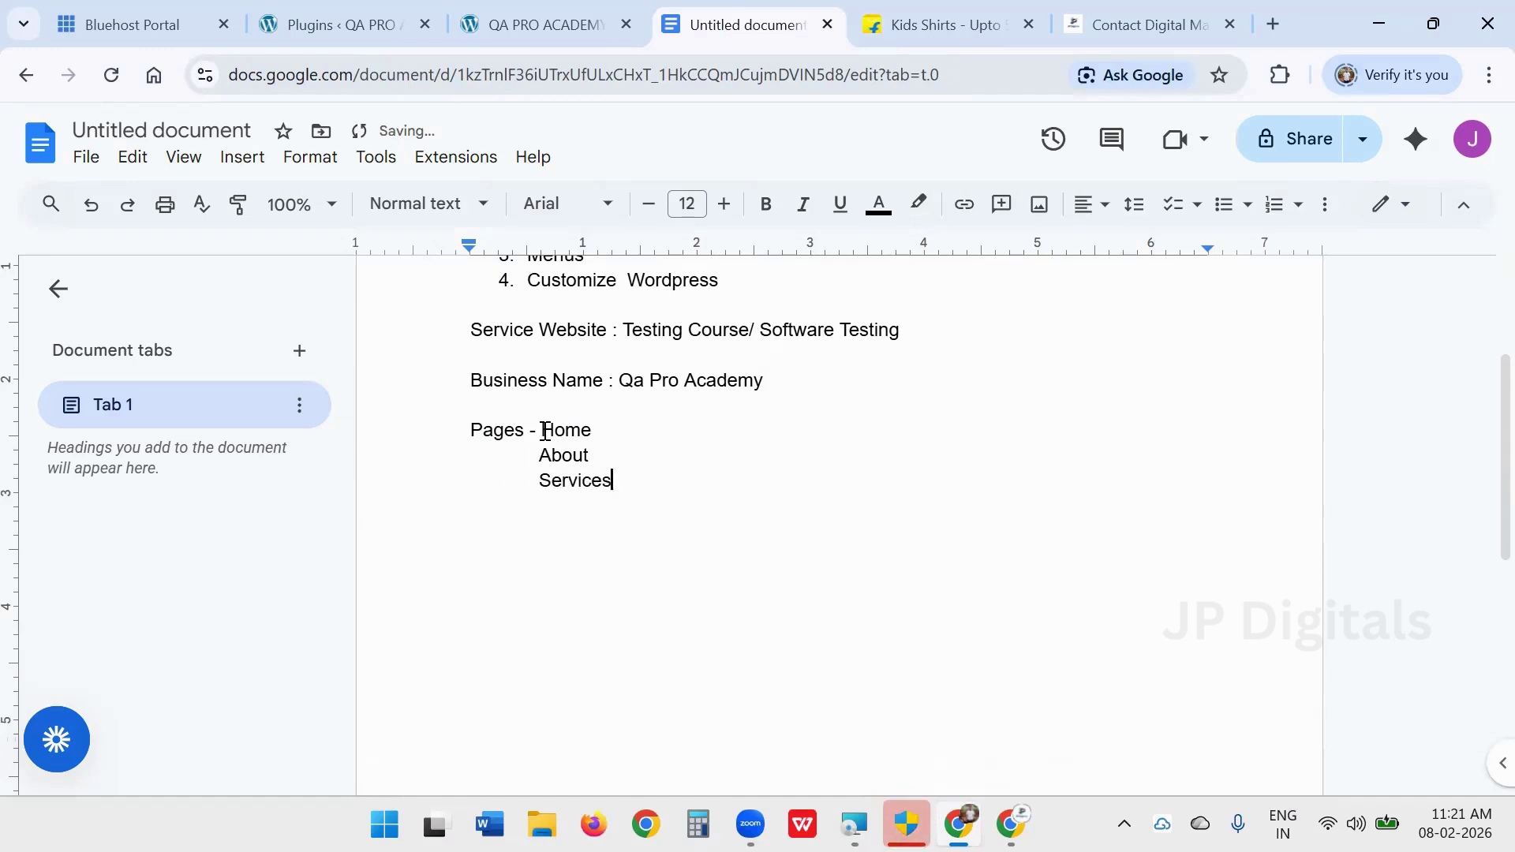
key("Return")
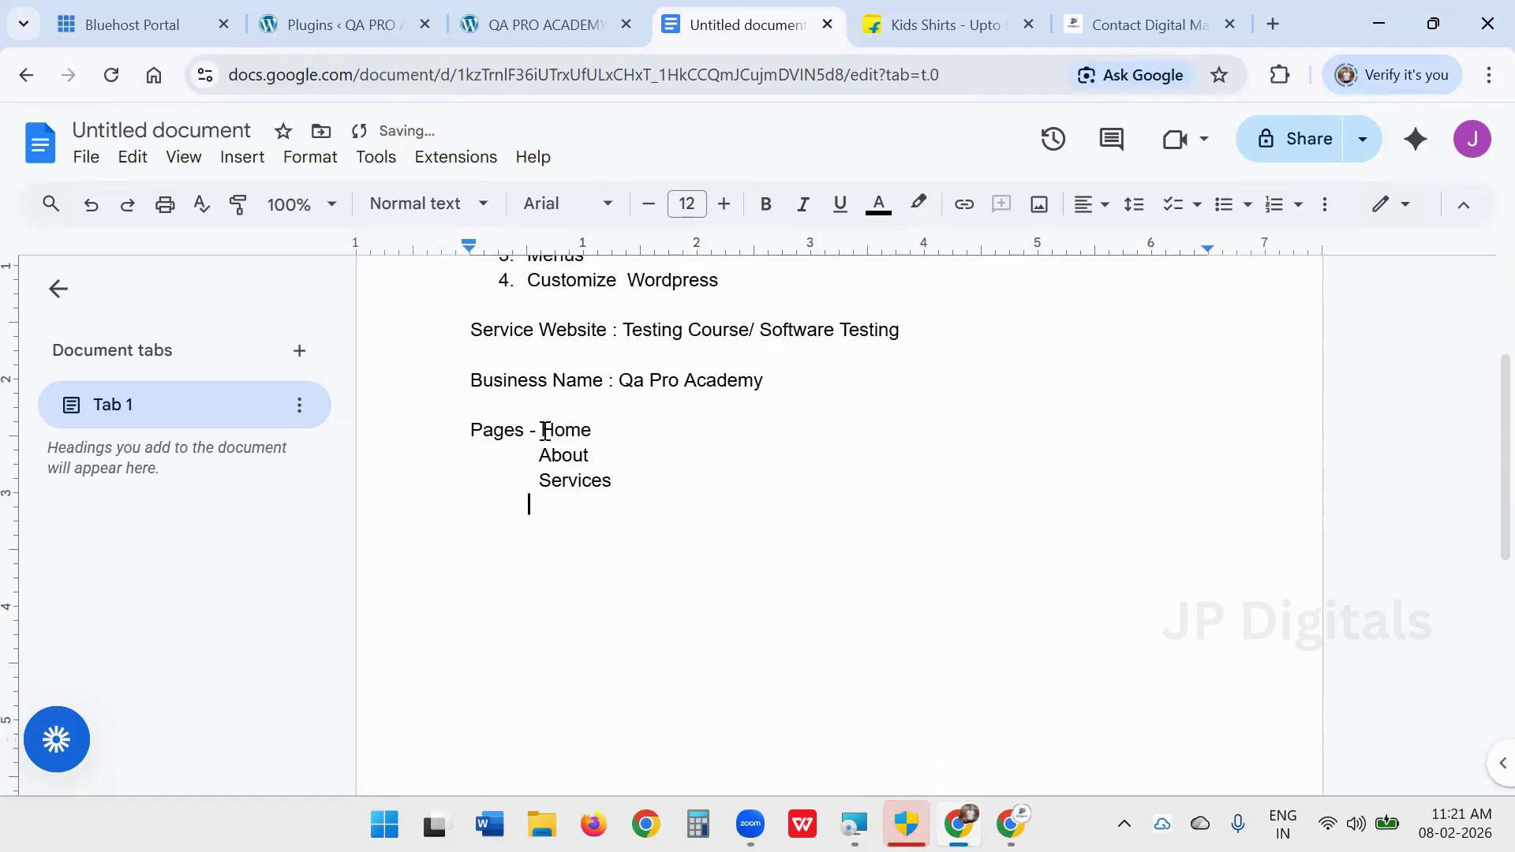
type("Contact")
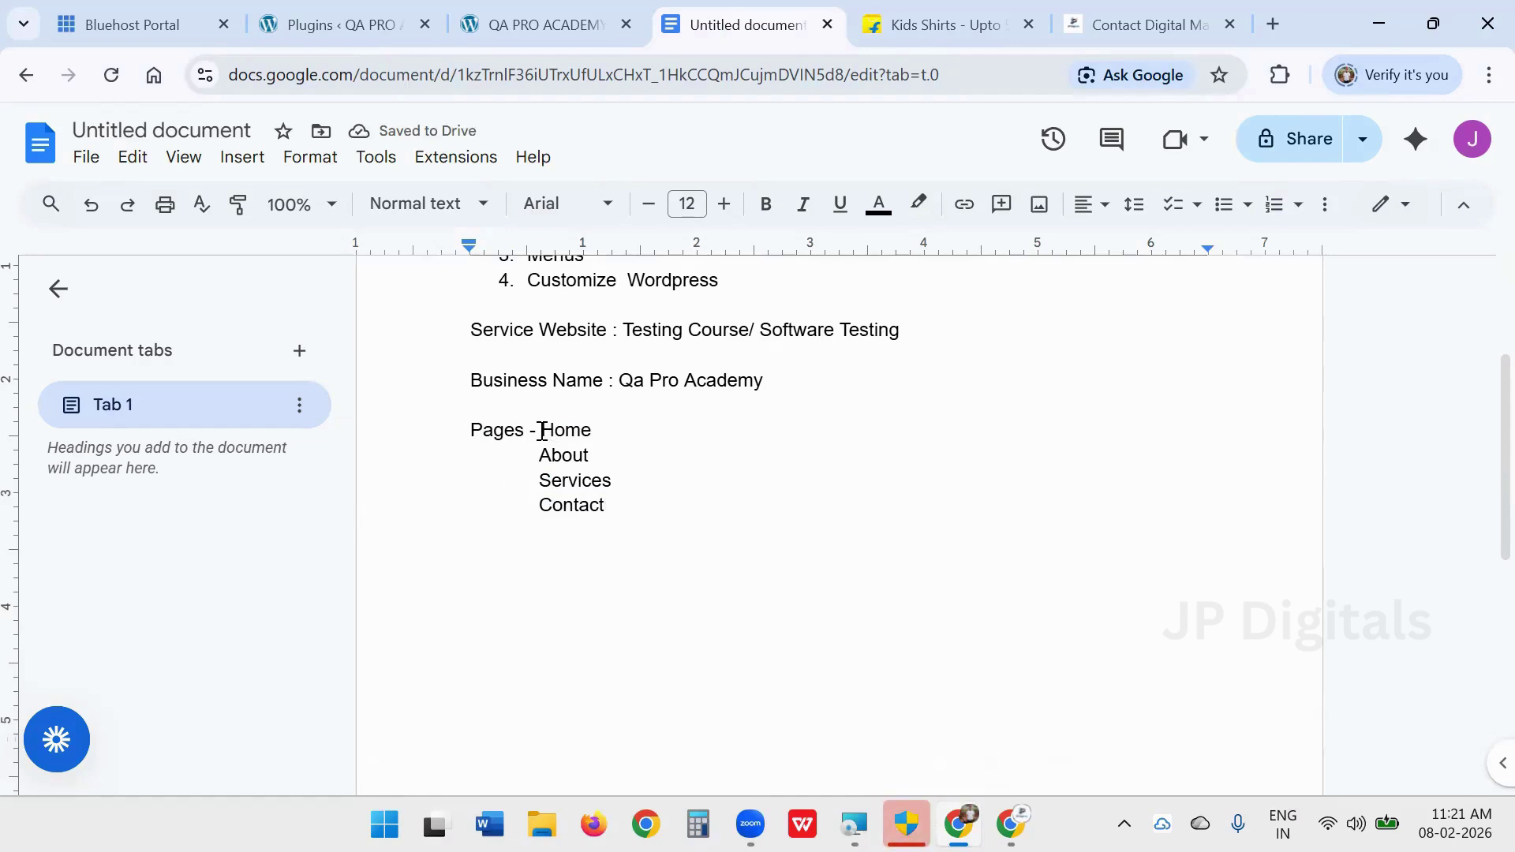
- Highlight the page names from Home to Contact and switch to the QA PRO ACADEMY website's browser tab
left_click_drag(542, 432, 623, 503)
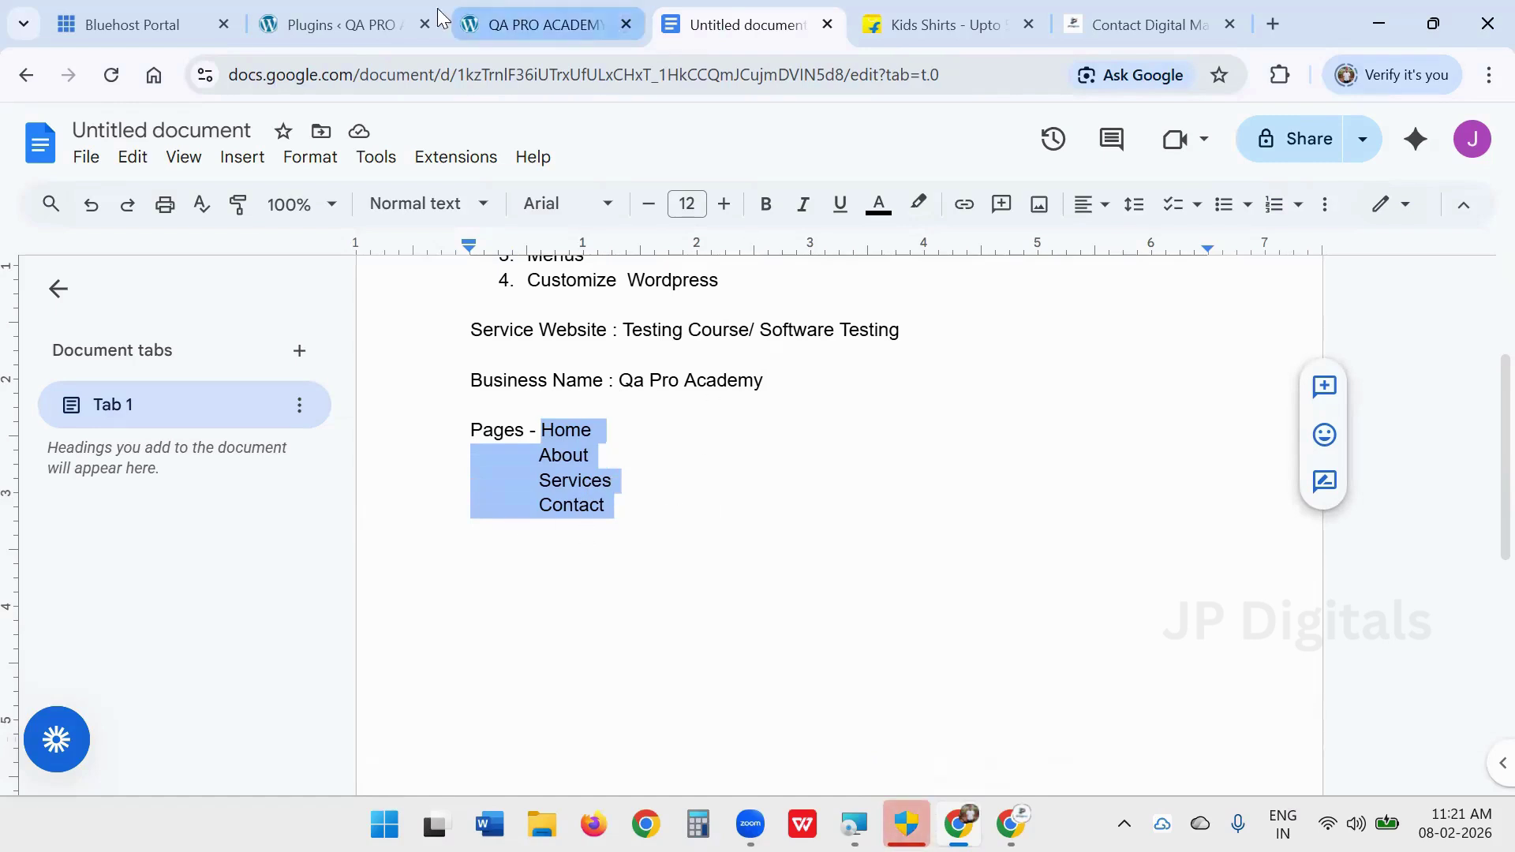
left_click(501, 21)
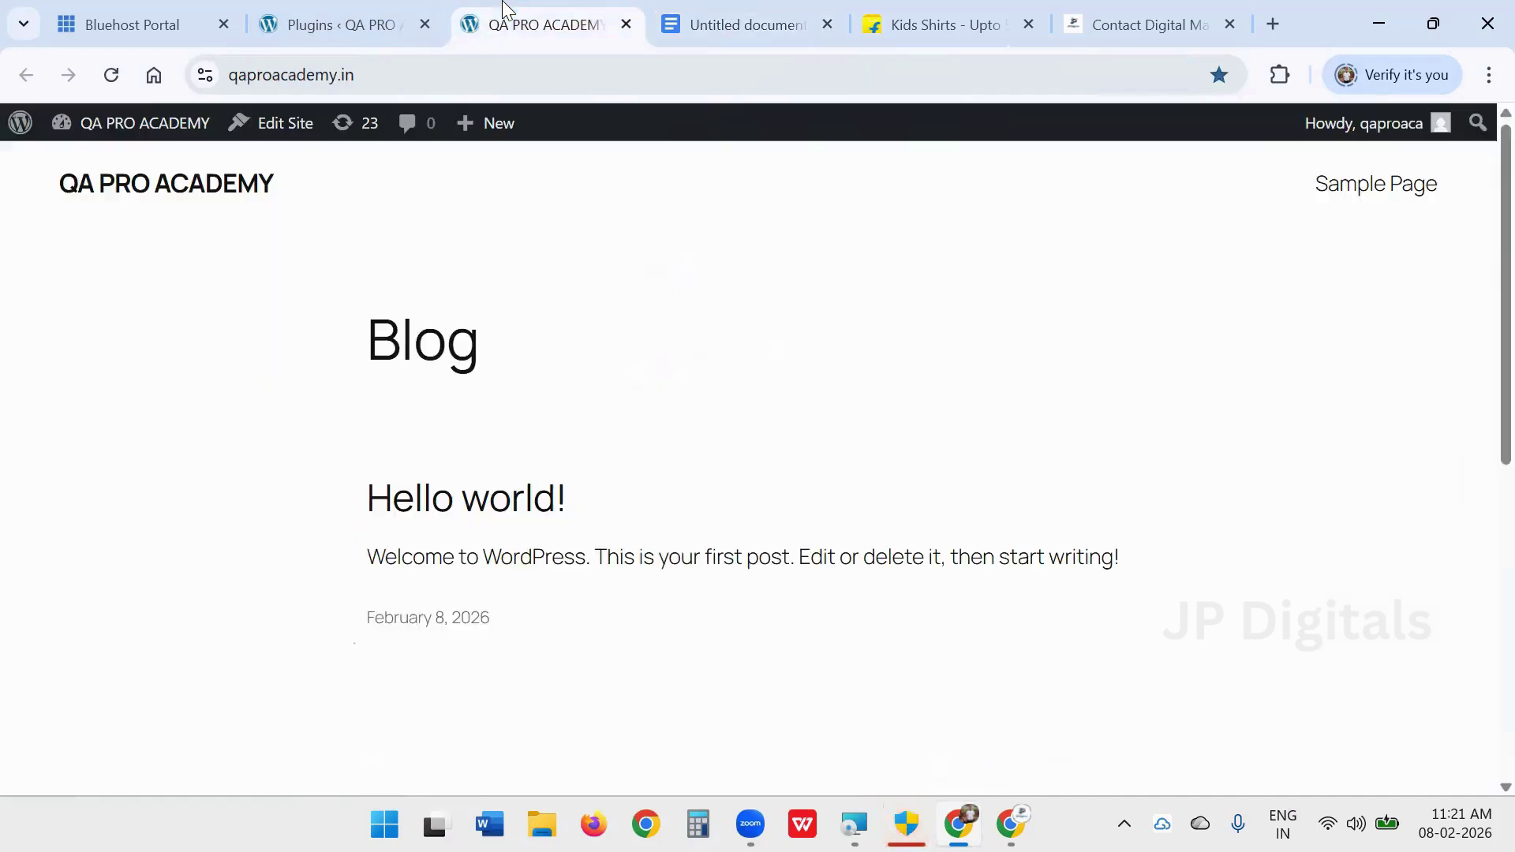
- Switch to the WordPress admin and open the list of all the site's pages
left_click(373, 5)
mouse_move(66, 318)
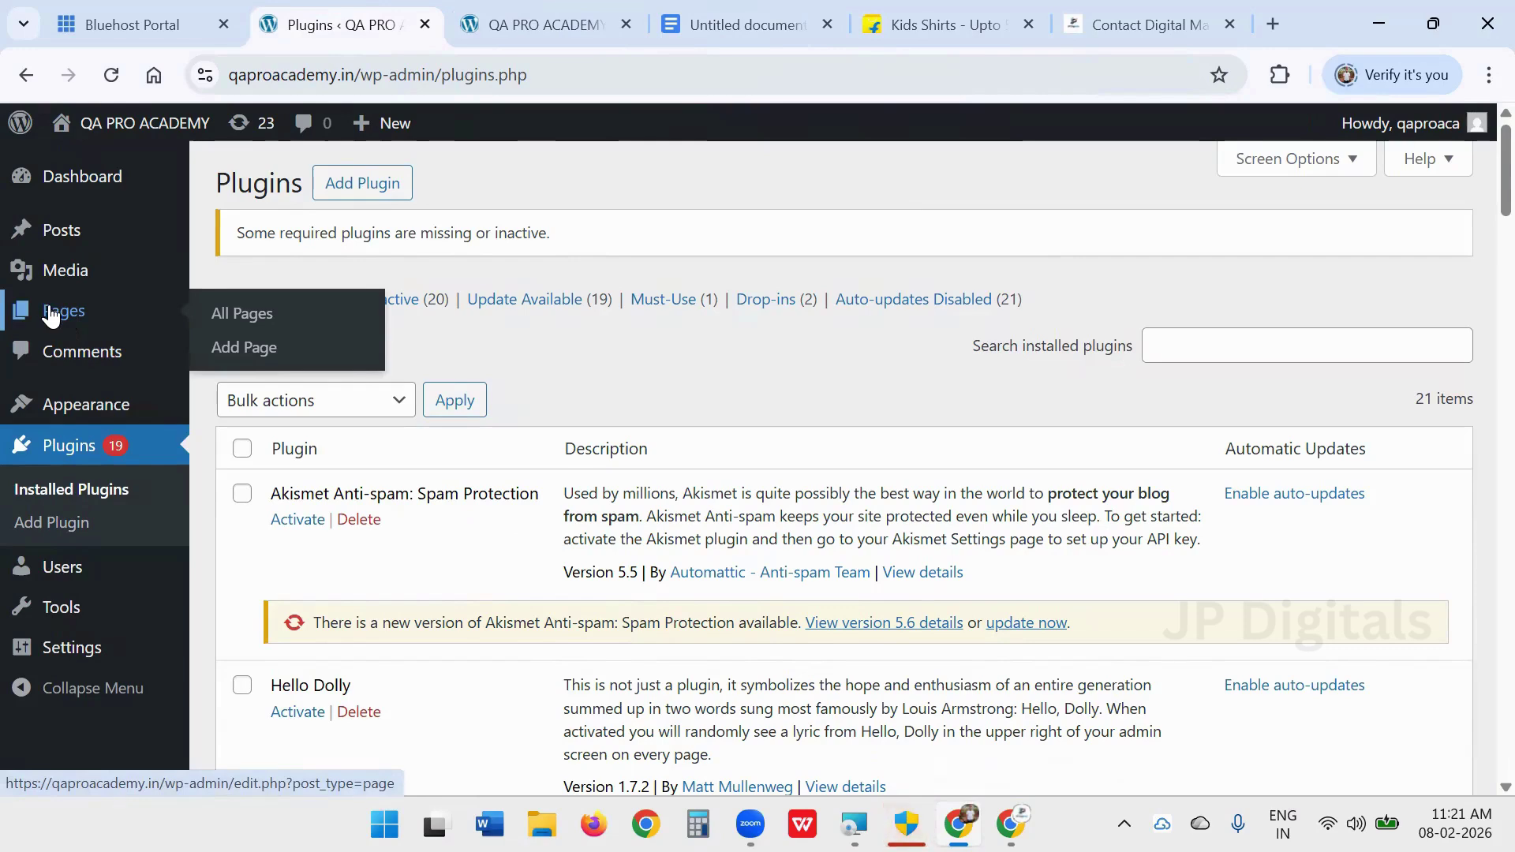
left_click(245, 314)
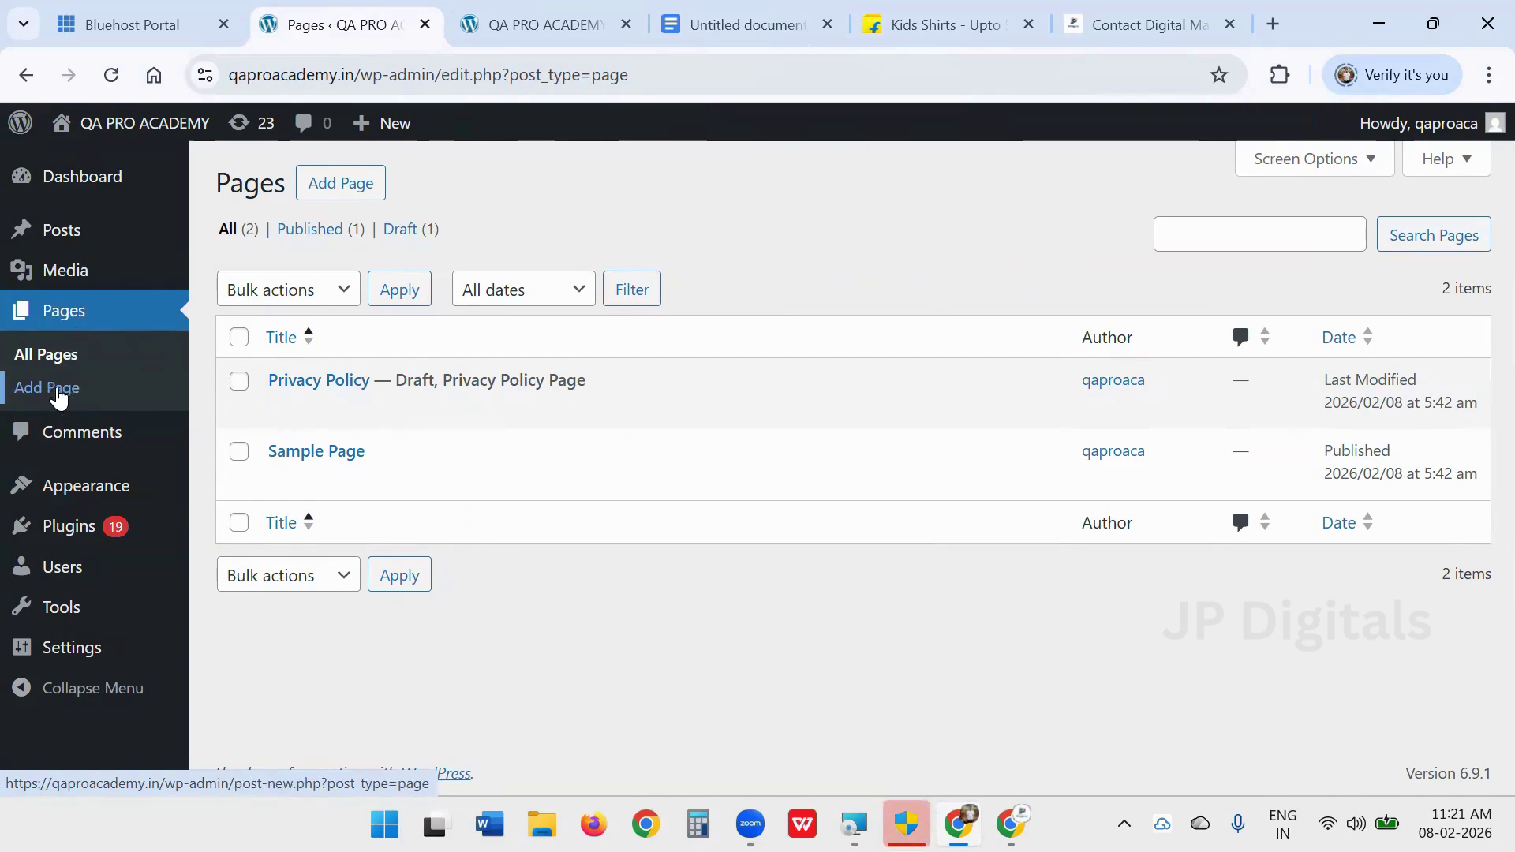
- Create a new page without a starter pattern, title it "Home" and publish it
left_click(60, 397)
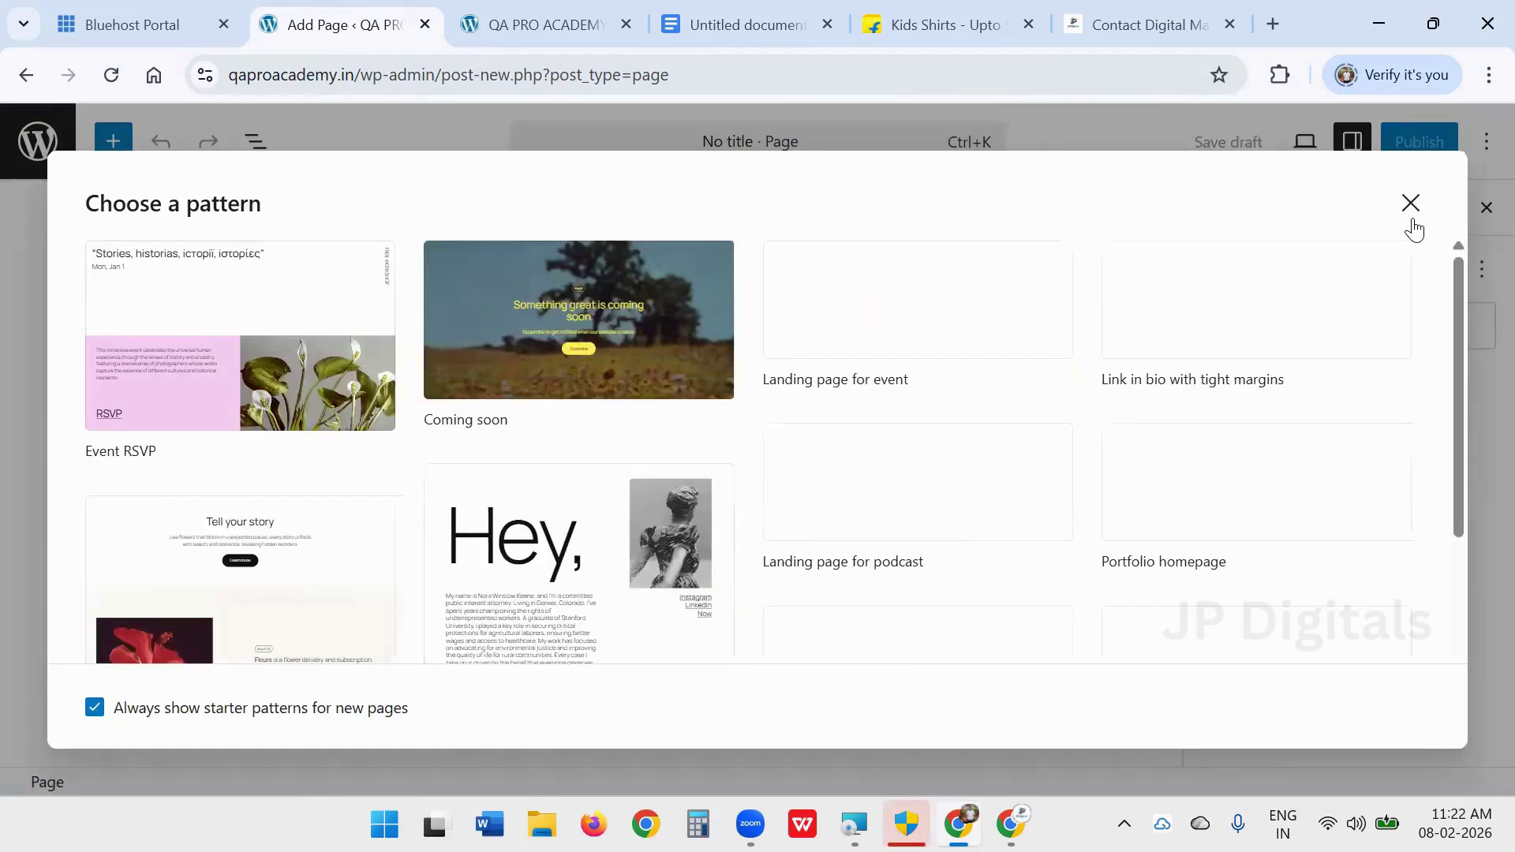
left_click(1409, 203)
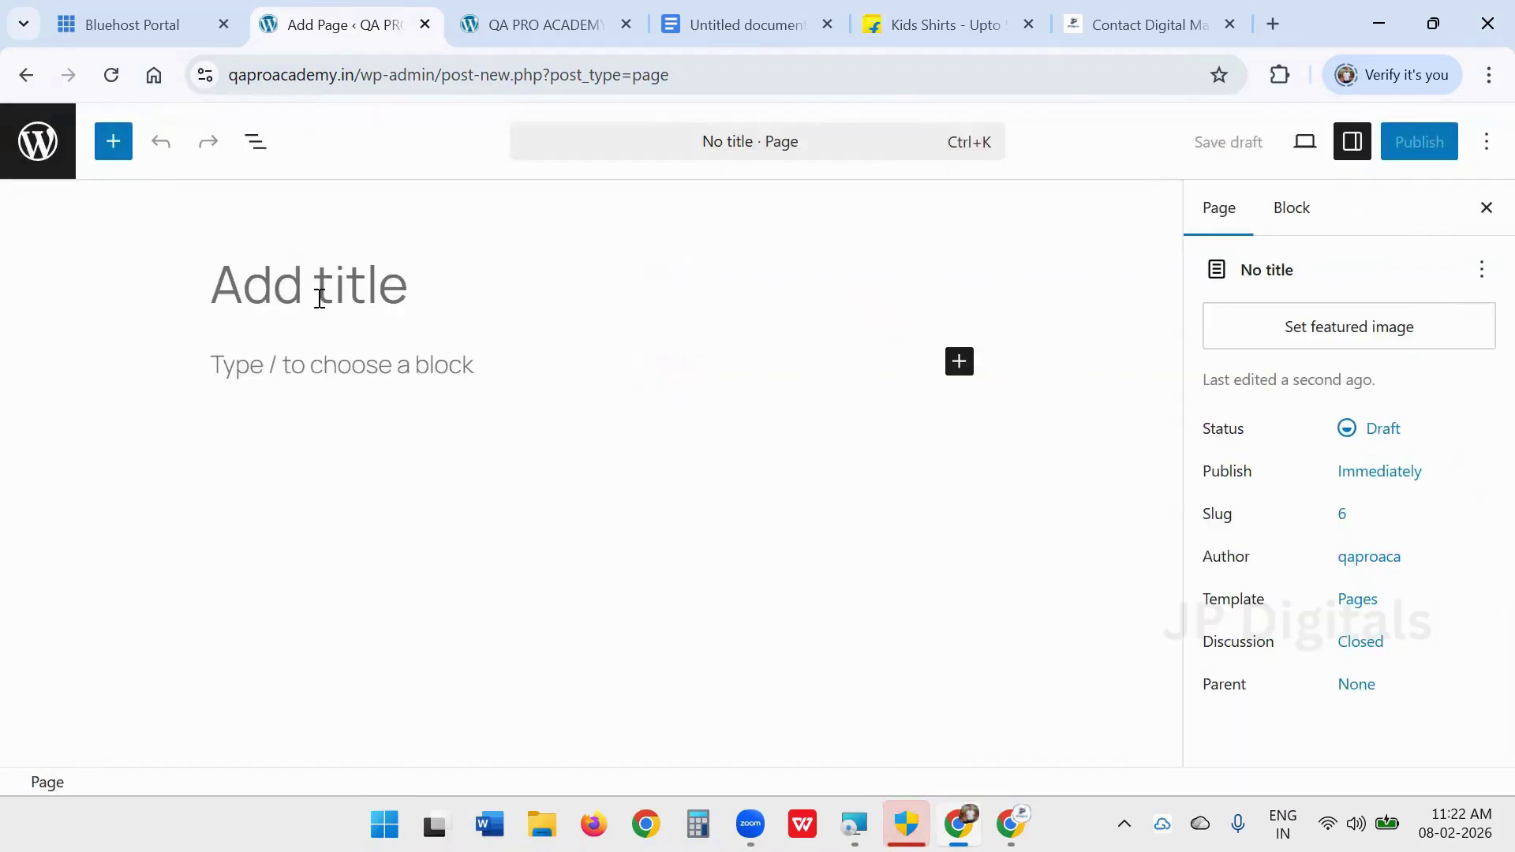
type("Home")
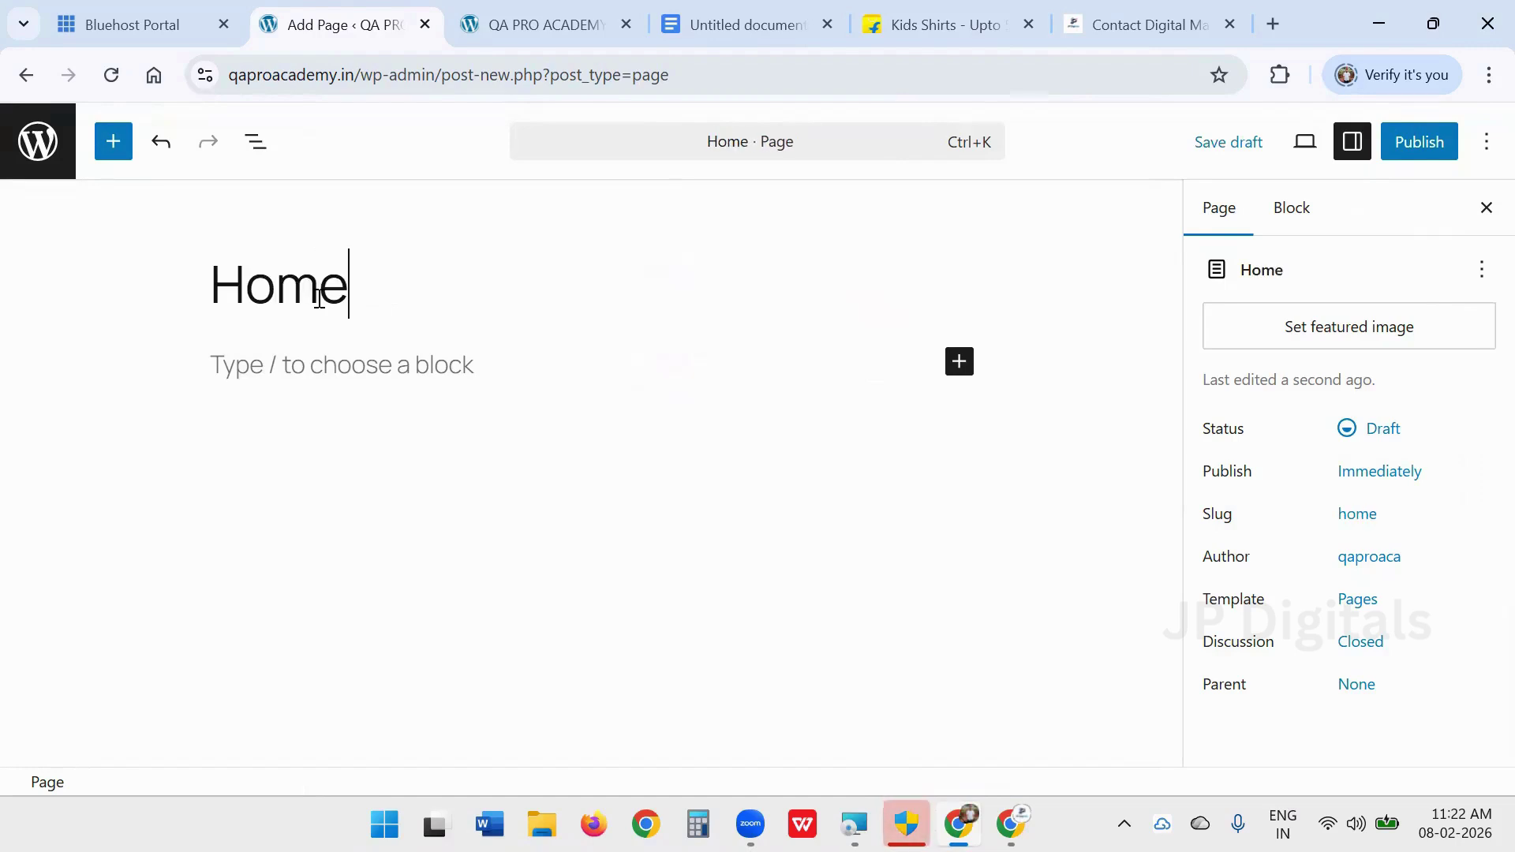
left_click(1412, 154)
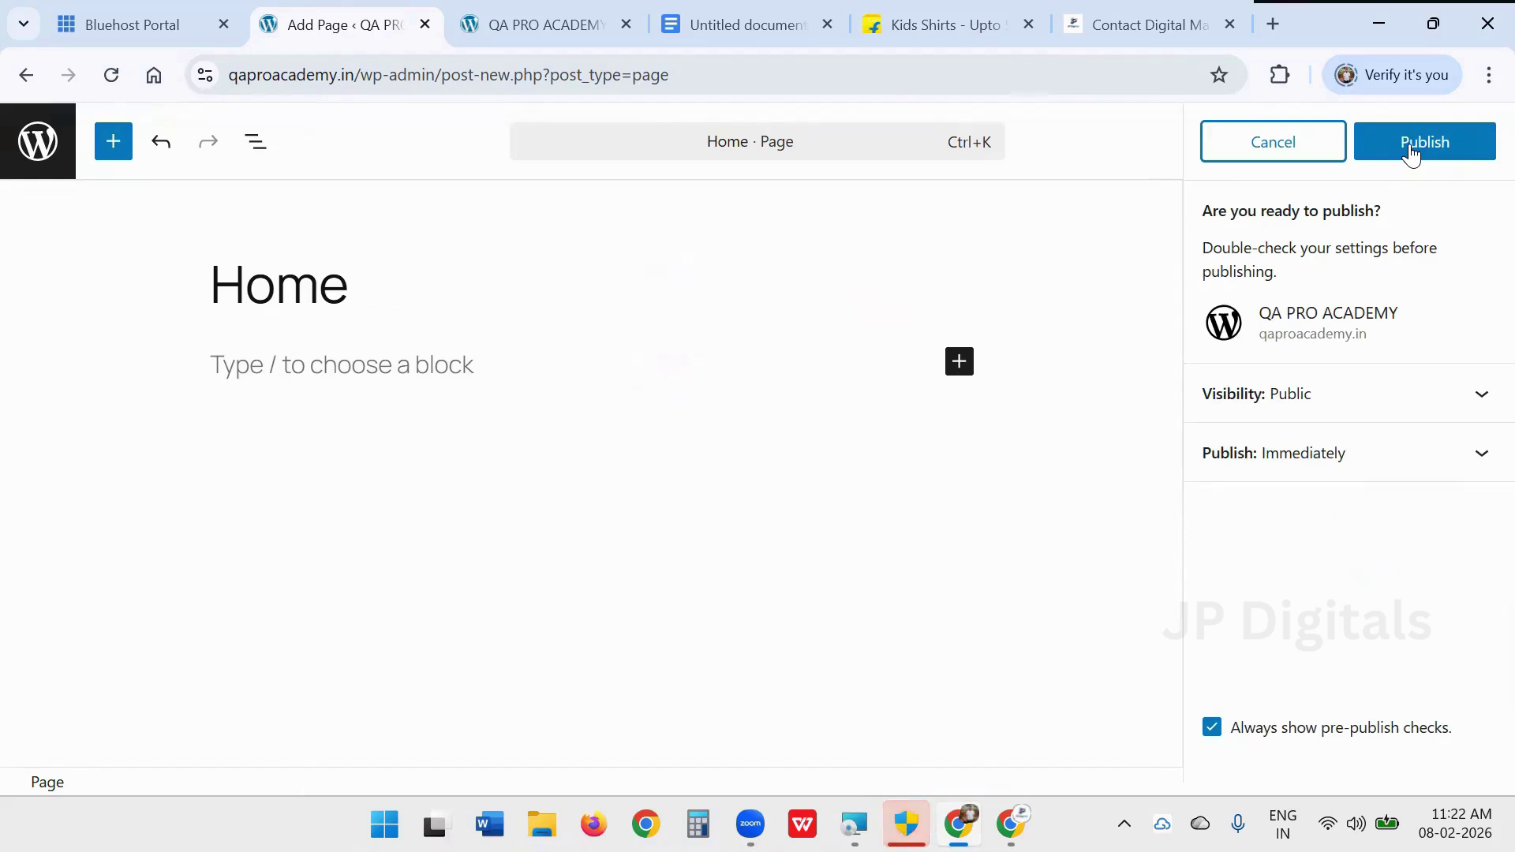
left_click(1417, 149)
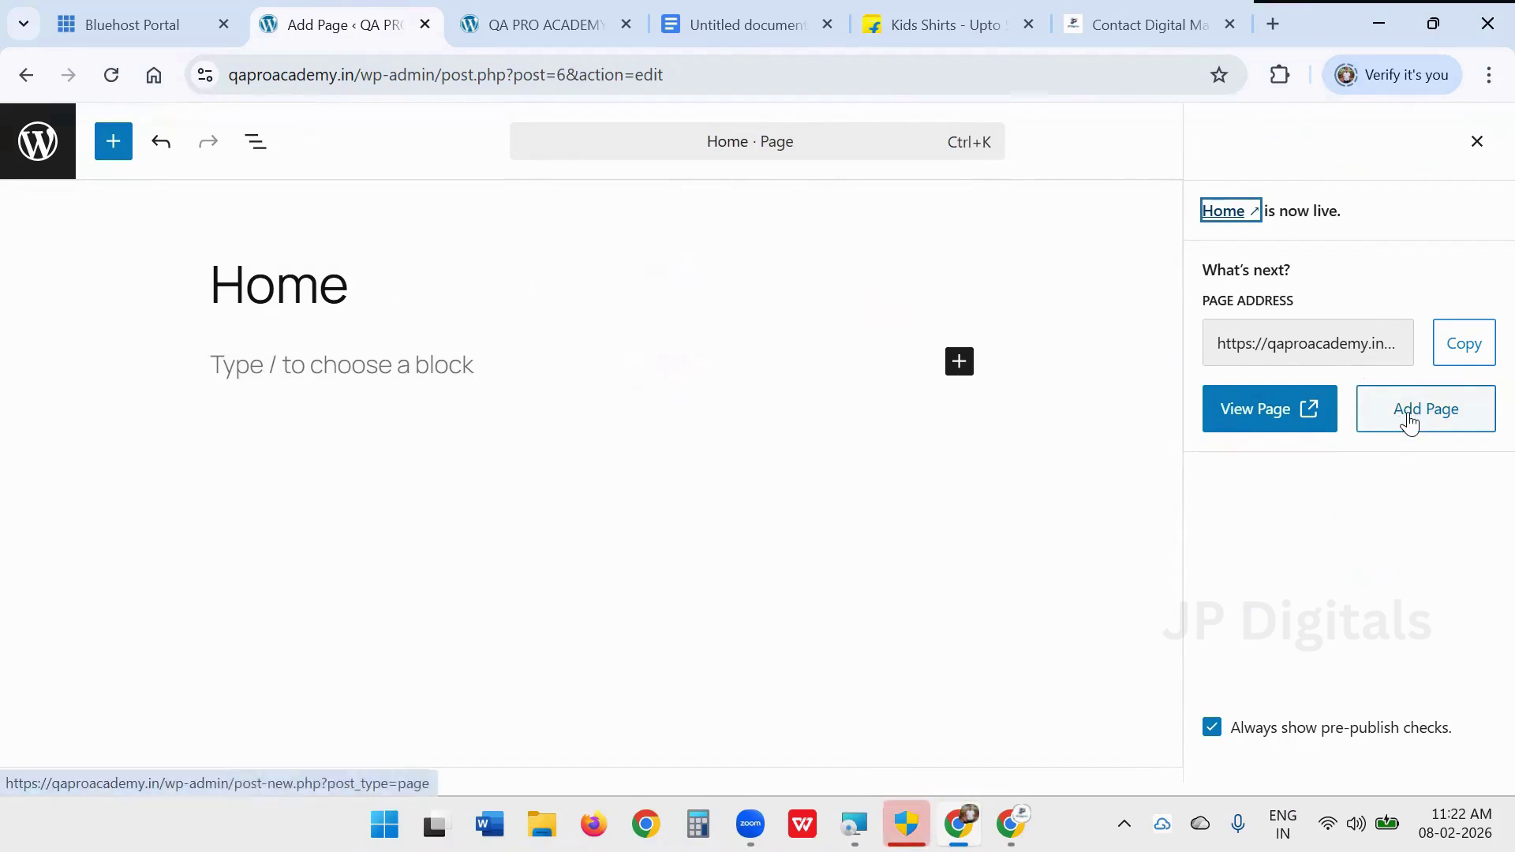
- Add another page without a starter pattern, title it "About" and publish it
left_click(1410, 424)
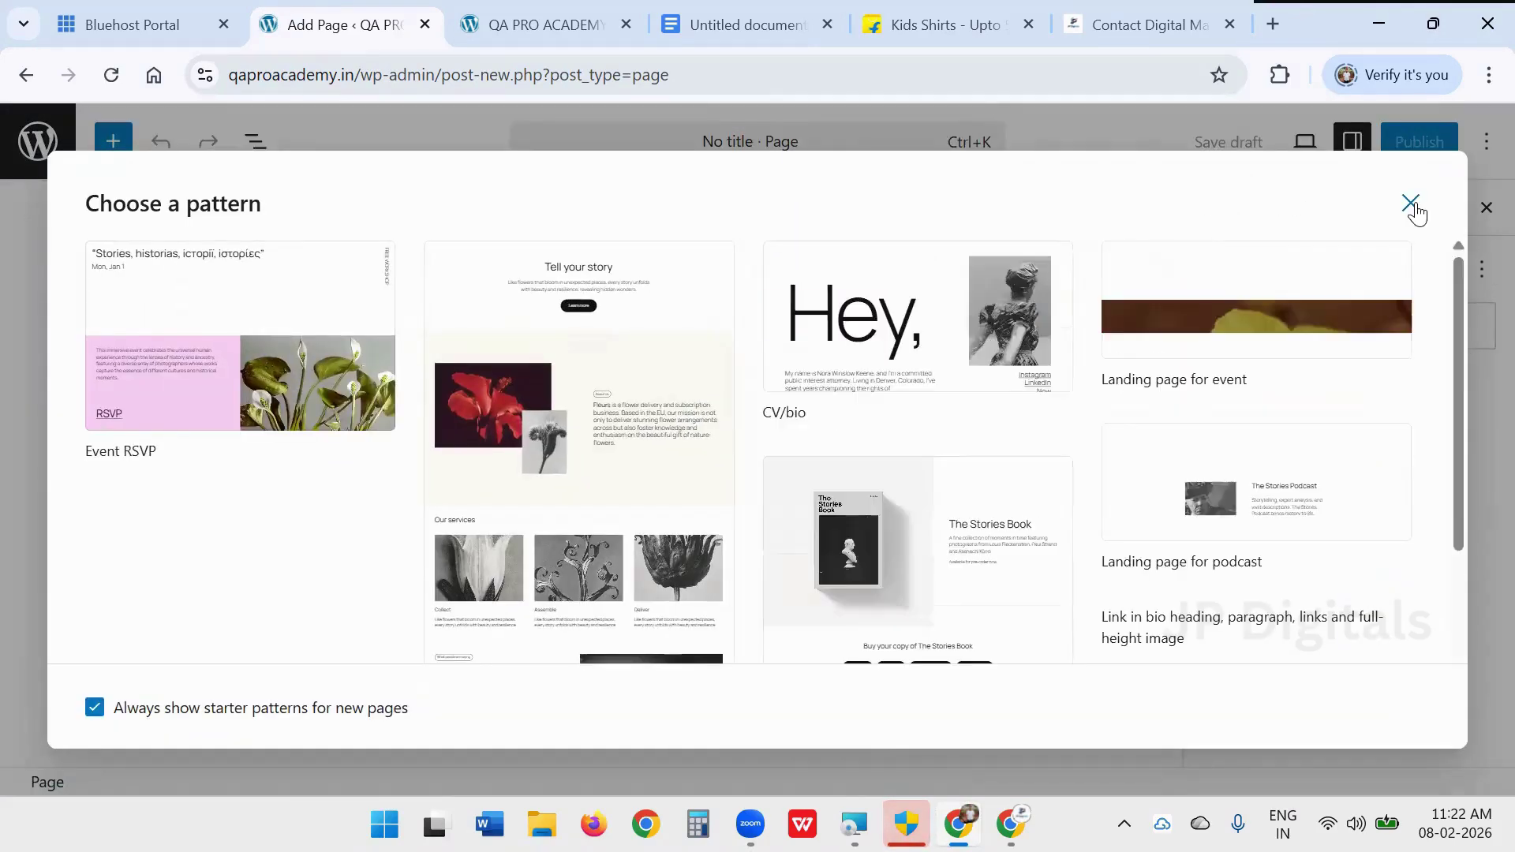
key("Escape")
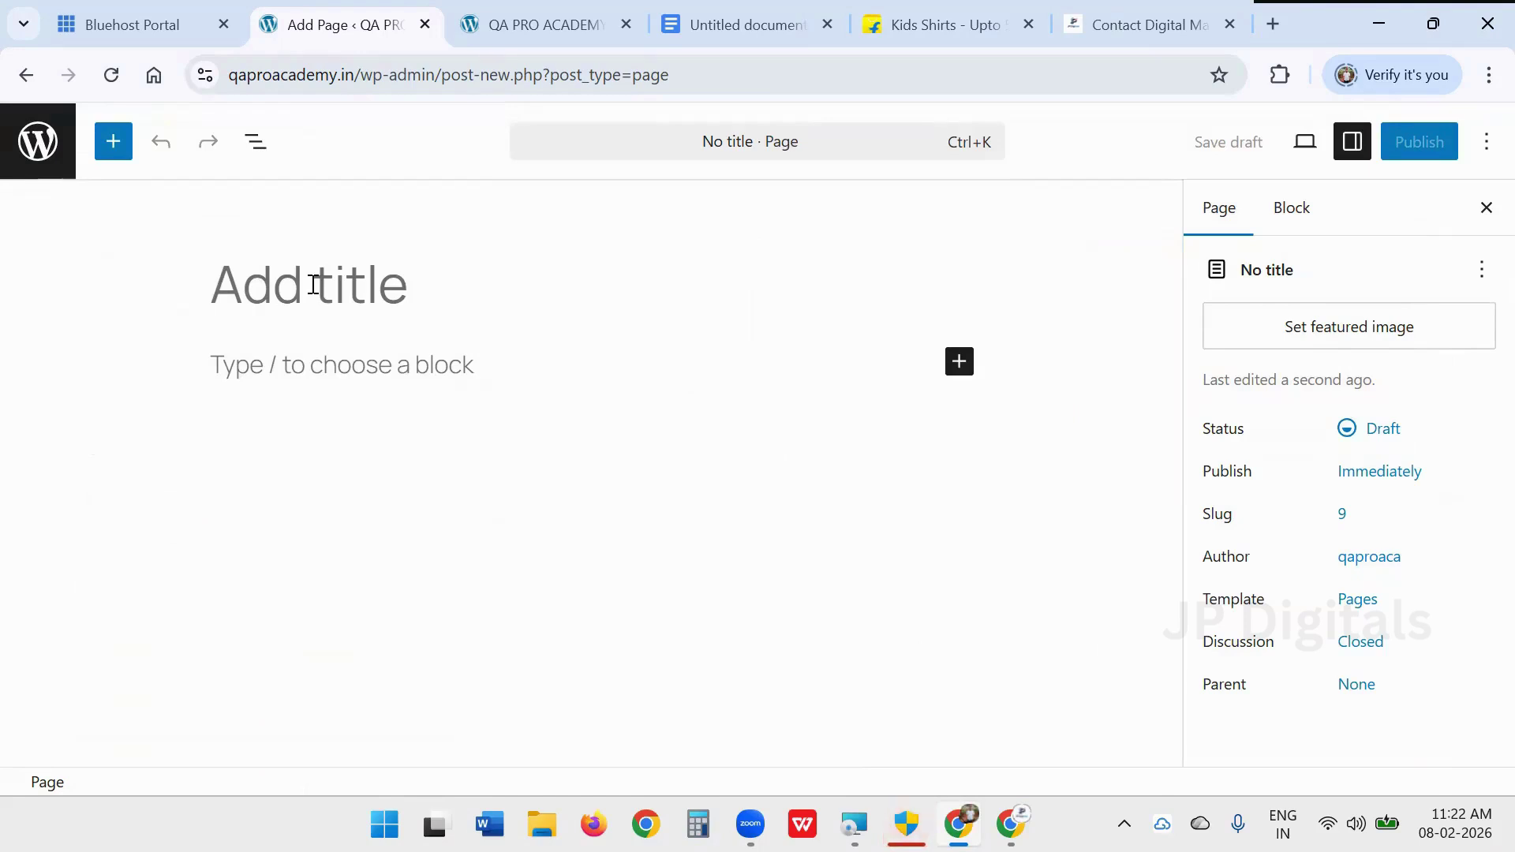
type("About")
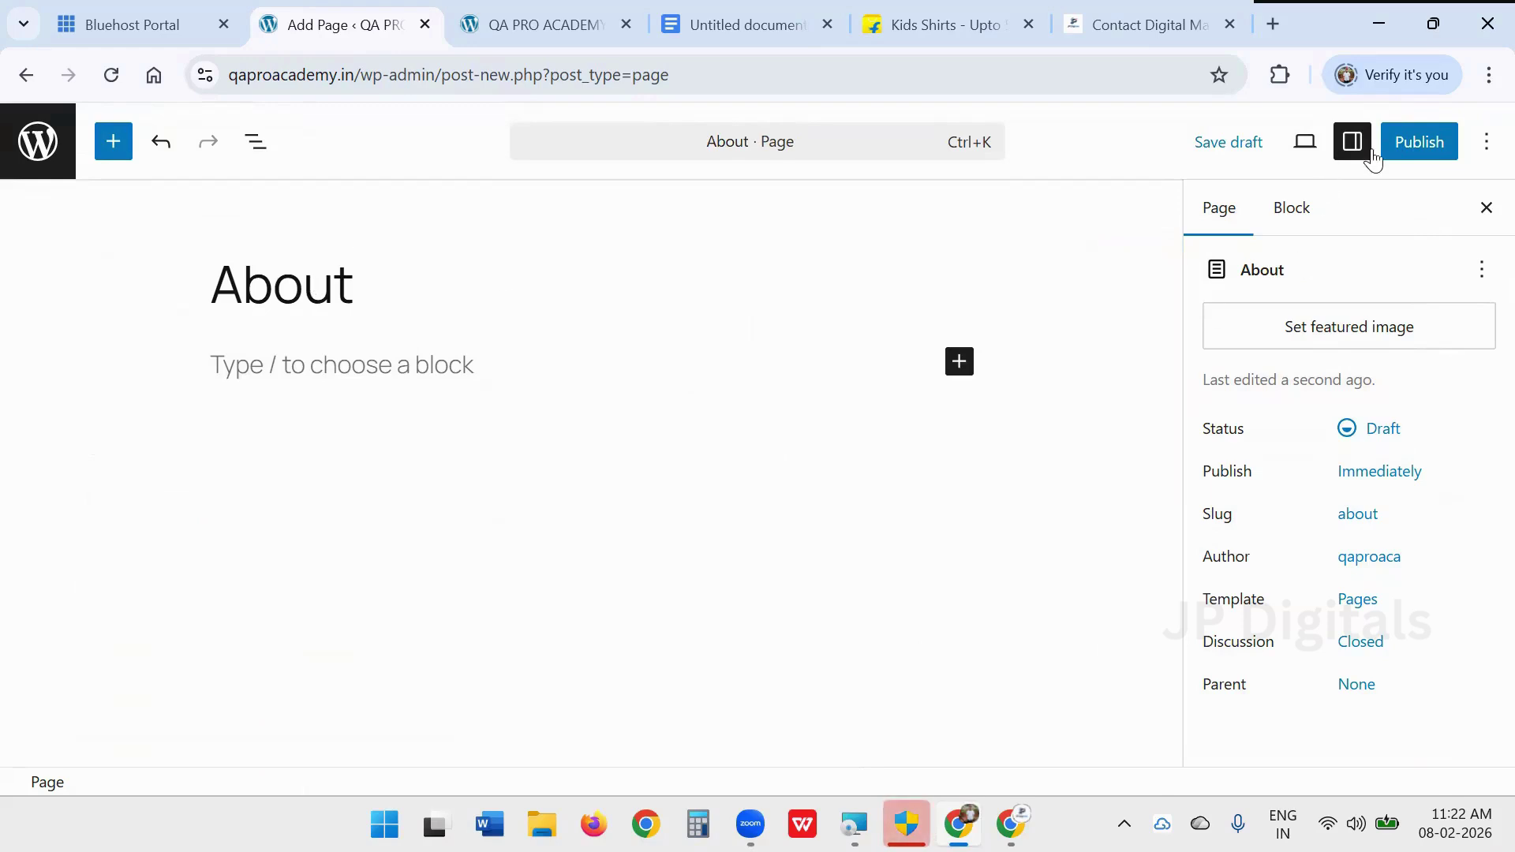
left_click(1404, 146)
left_click(1404, 147)
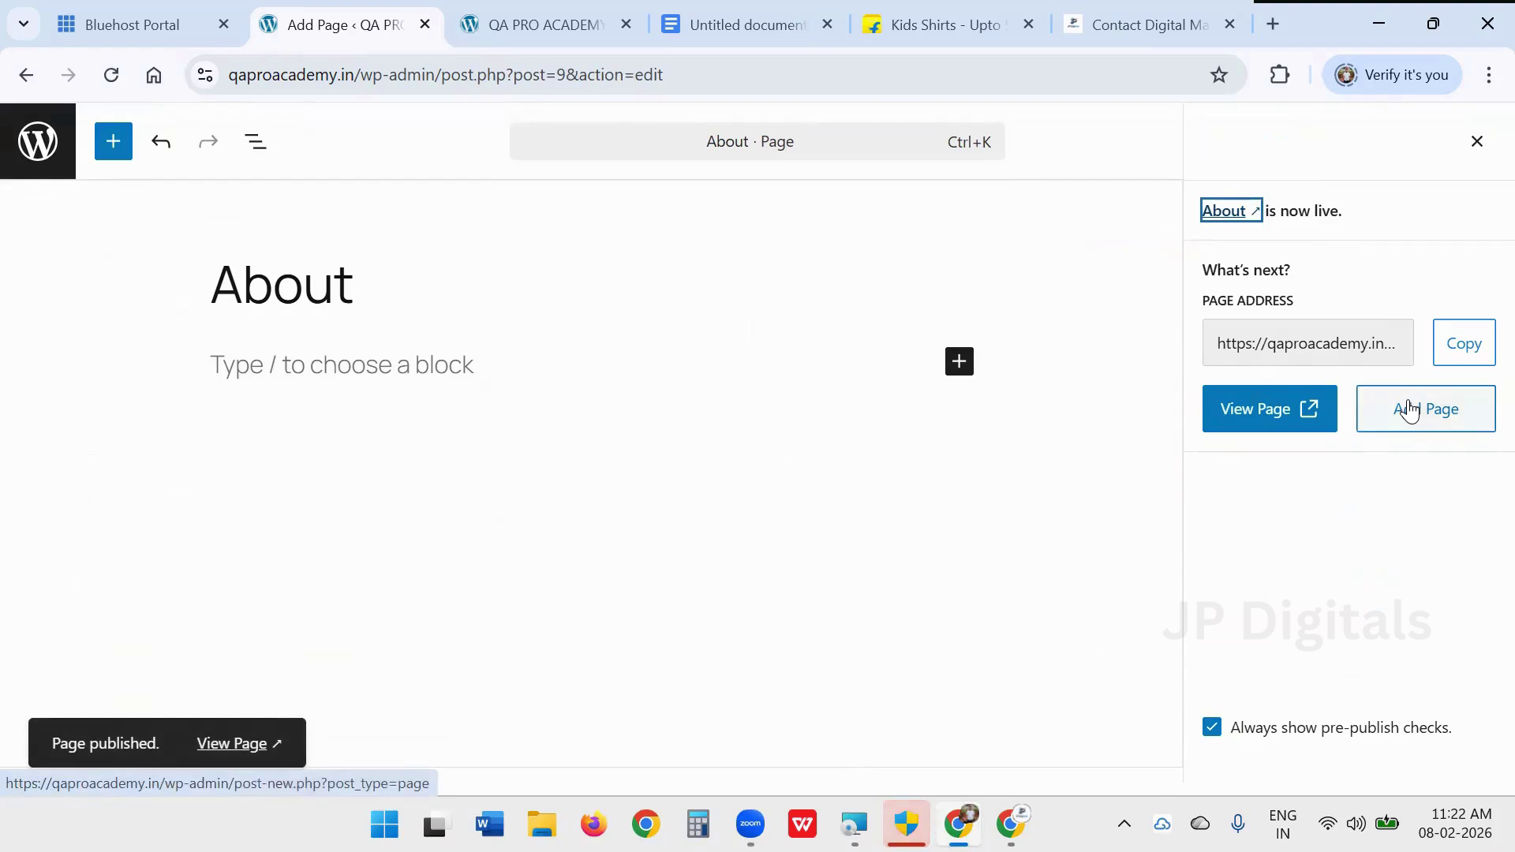
- Add another page without a starter pattern, title it "Services" and publish it
left_click(1406, 408)
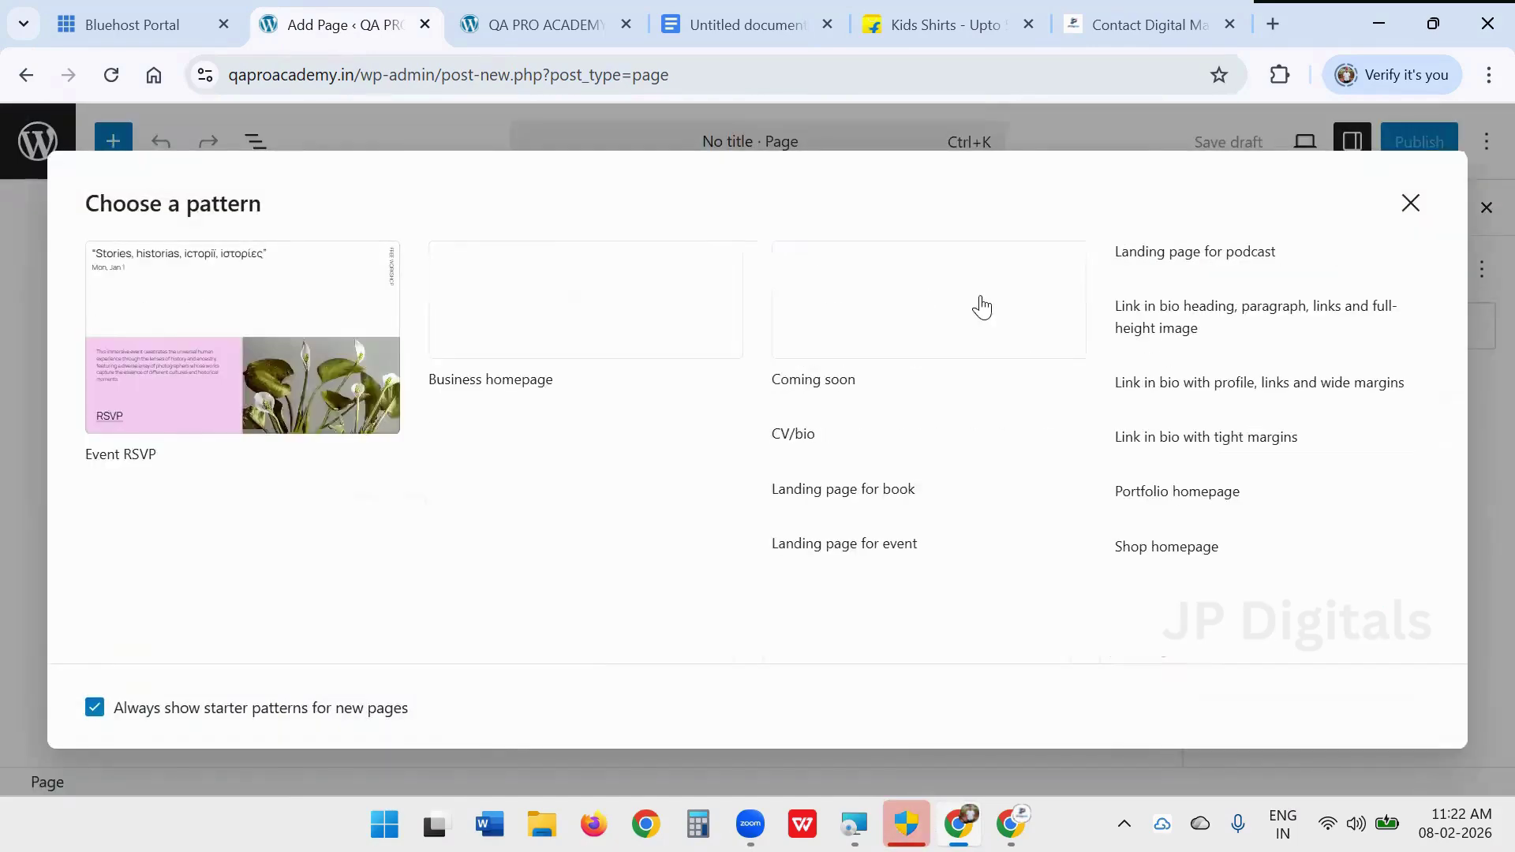
left_click(1386, 211)
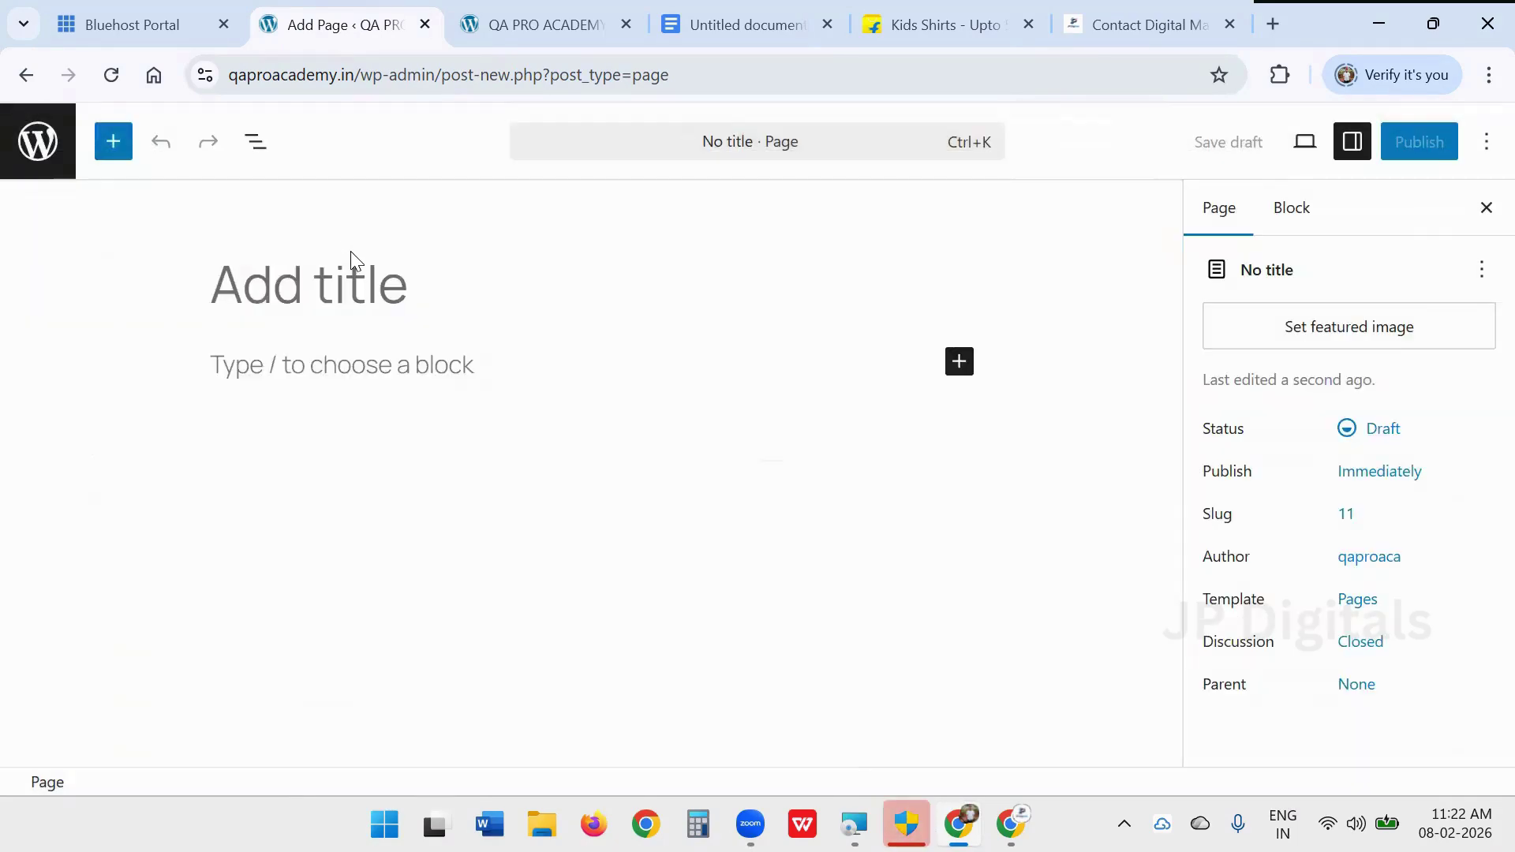
type("Se")
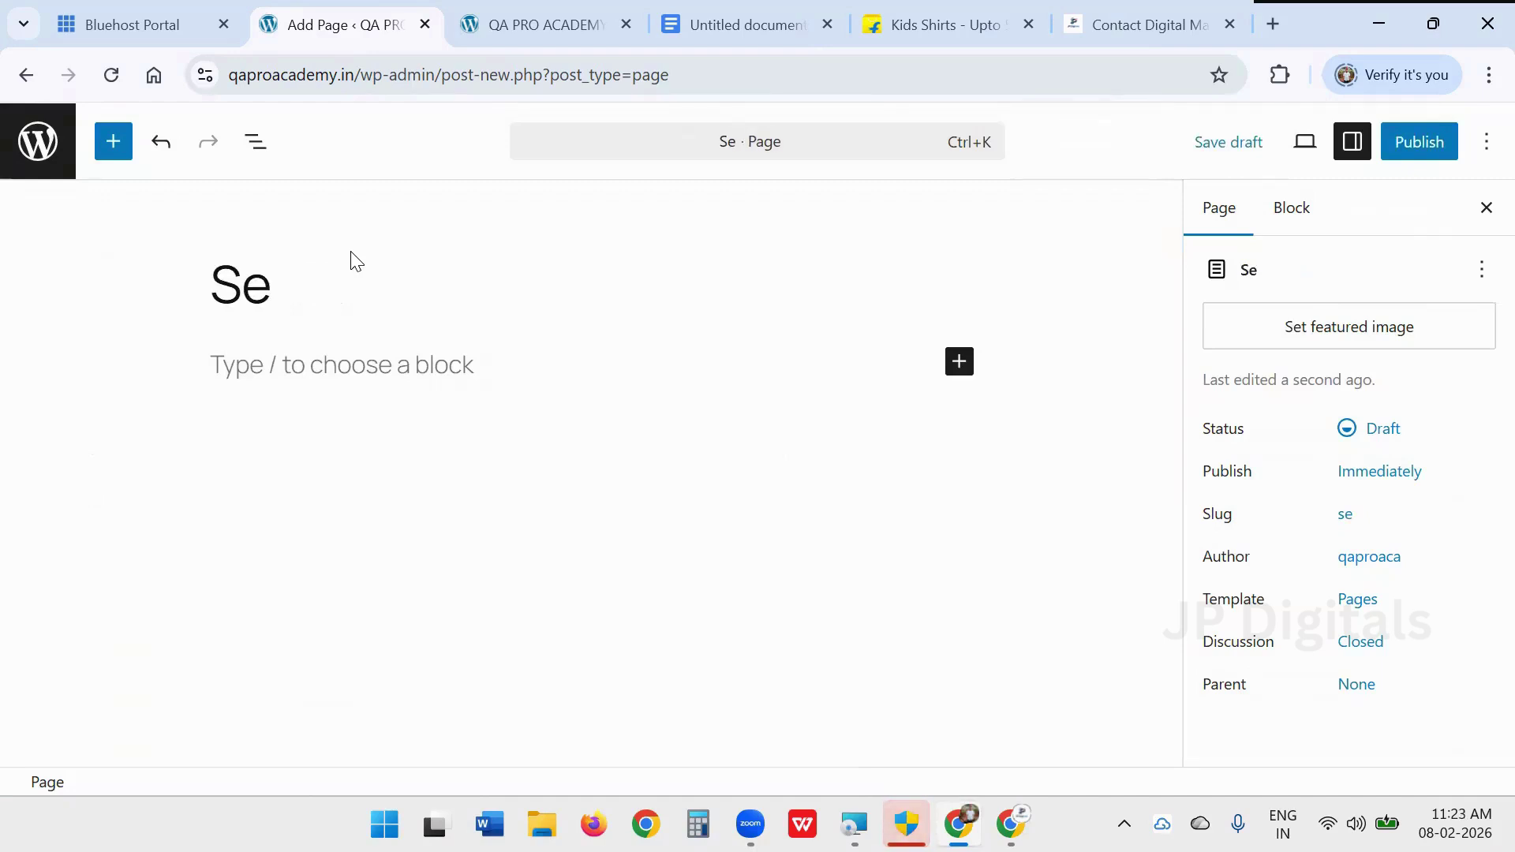
type("rvices")
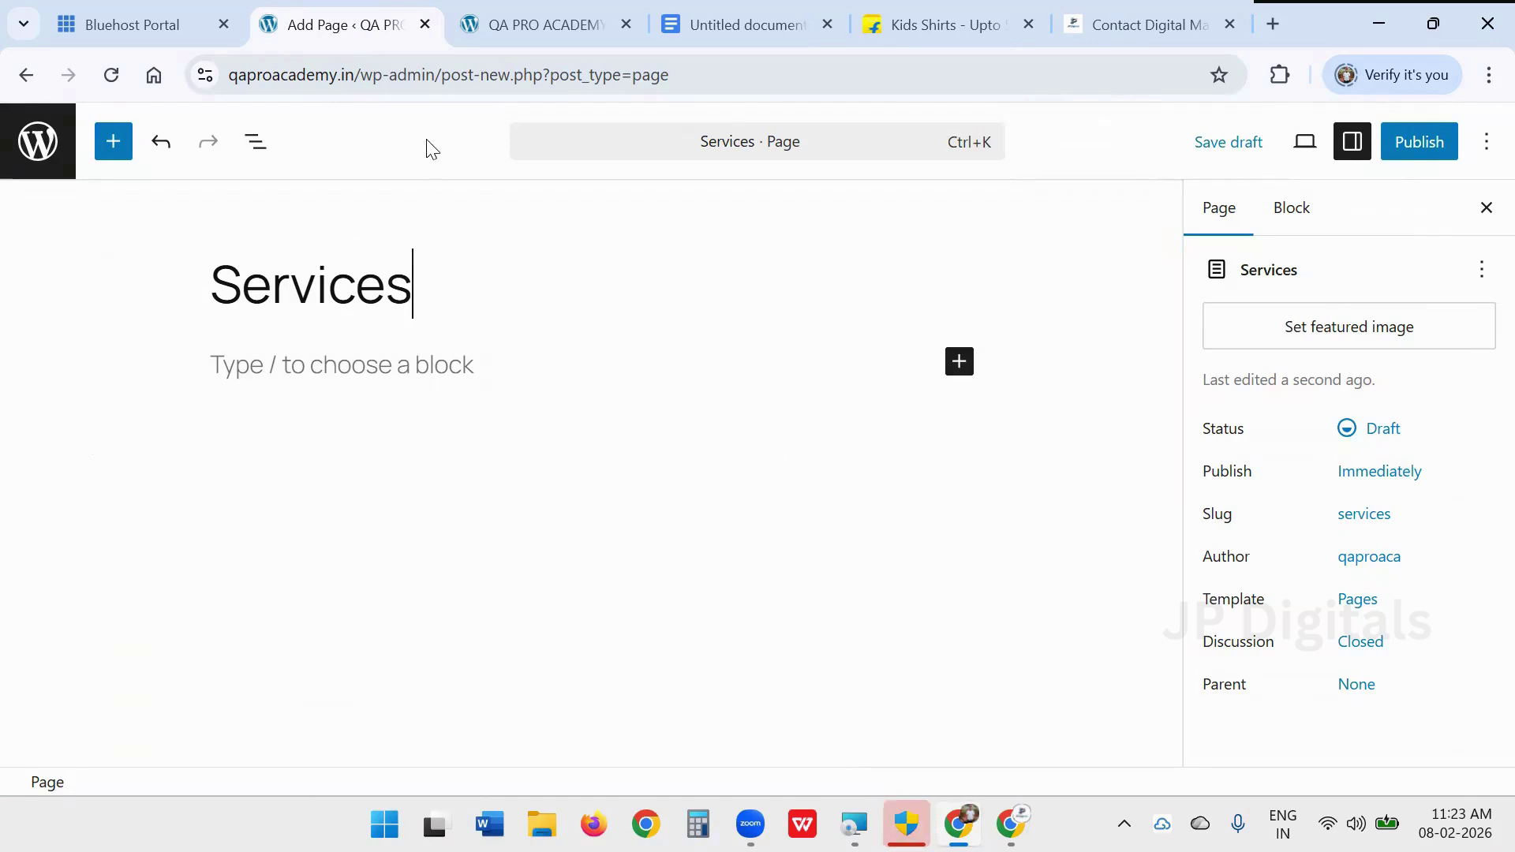
left_click(1414, 146)
left_click(1412, 146)
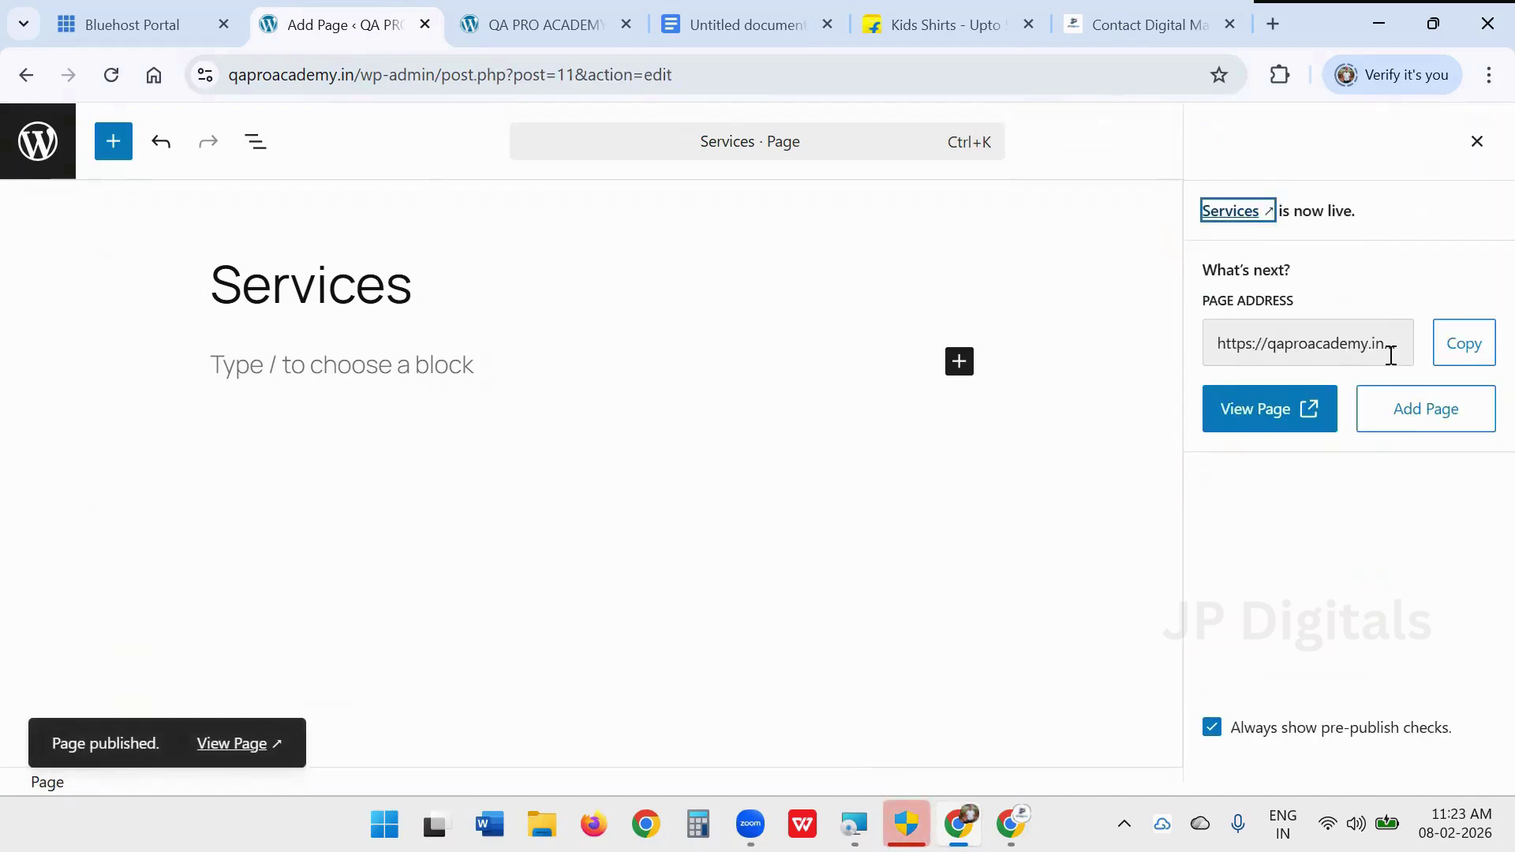
- Add another page without a starter pattern, title it "Contact Us", publish it and close the publish confirmation
left_click(1434, 418)
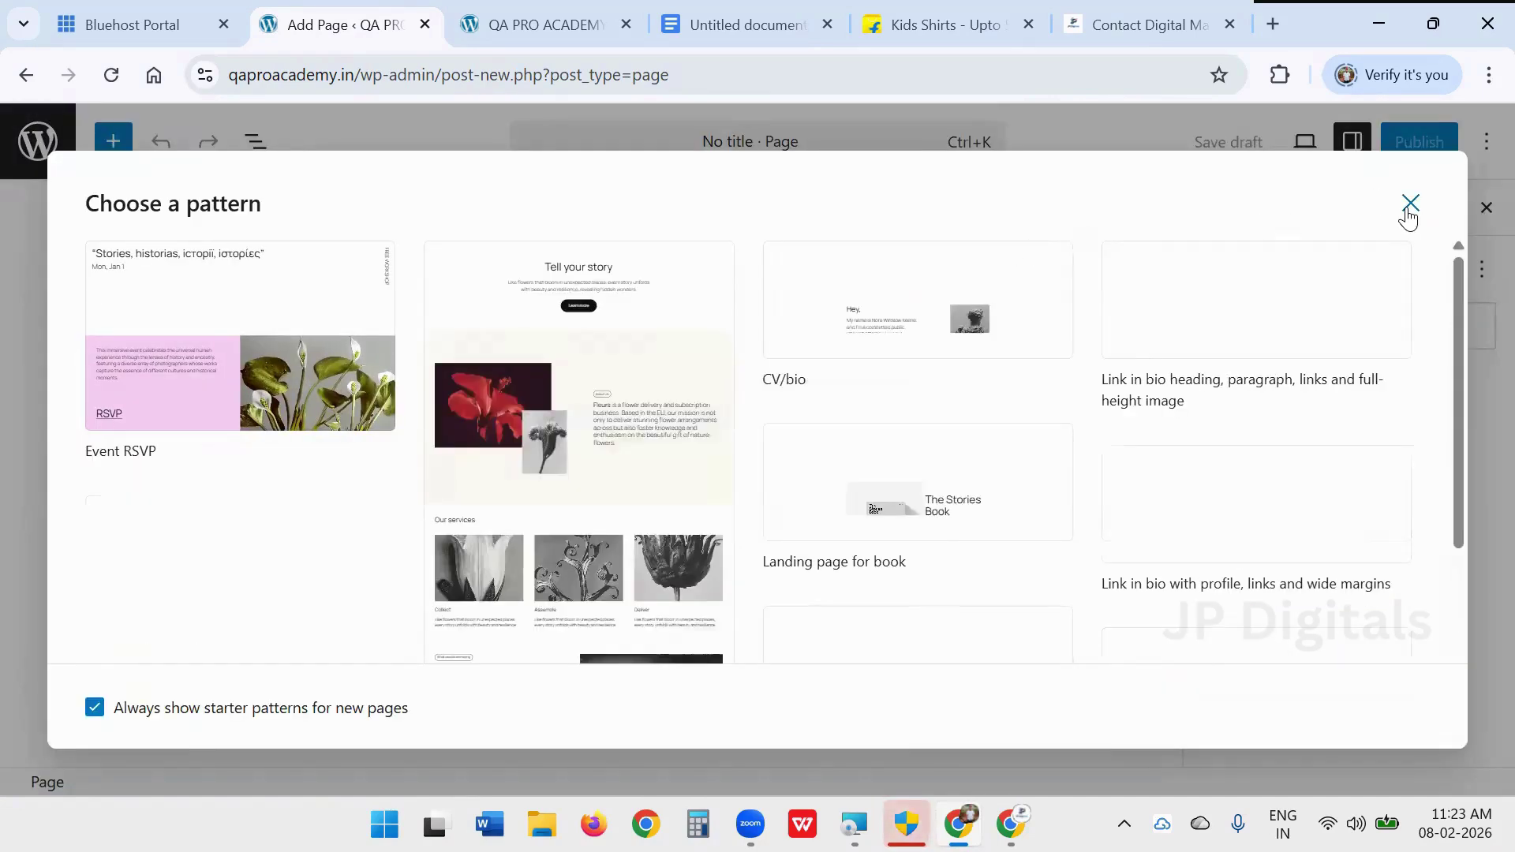
left_click(1409, 204)
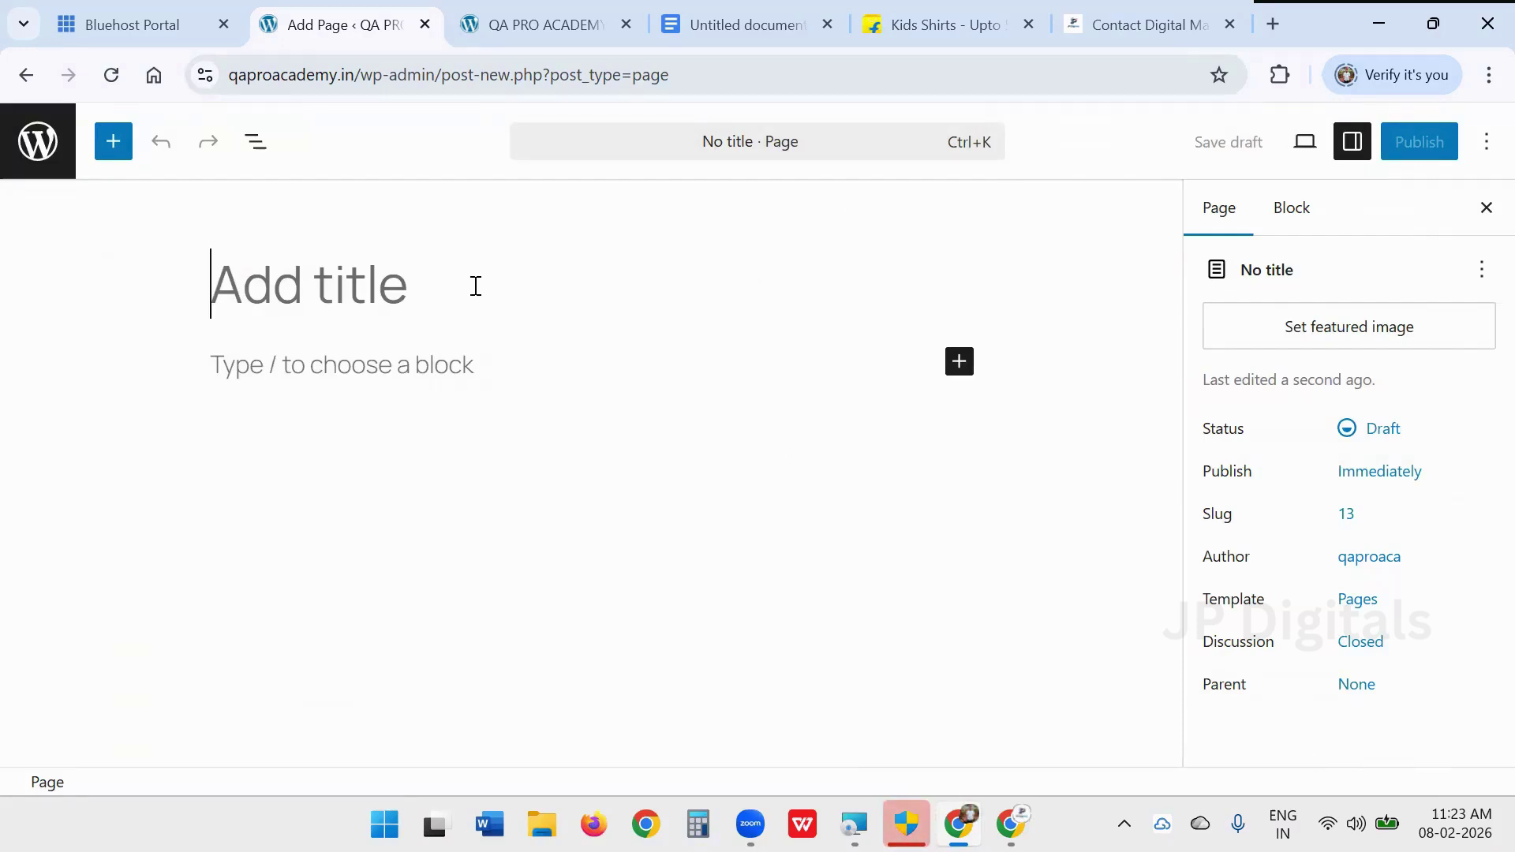
type("Cont")
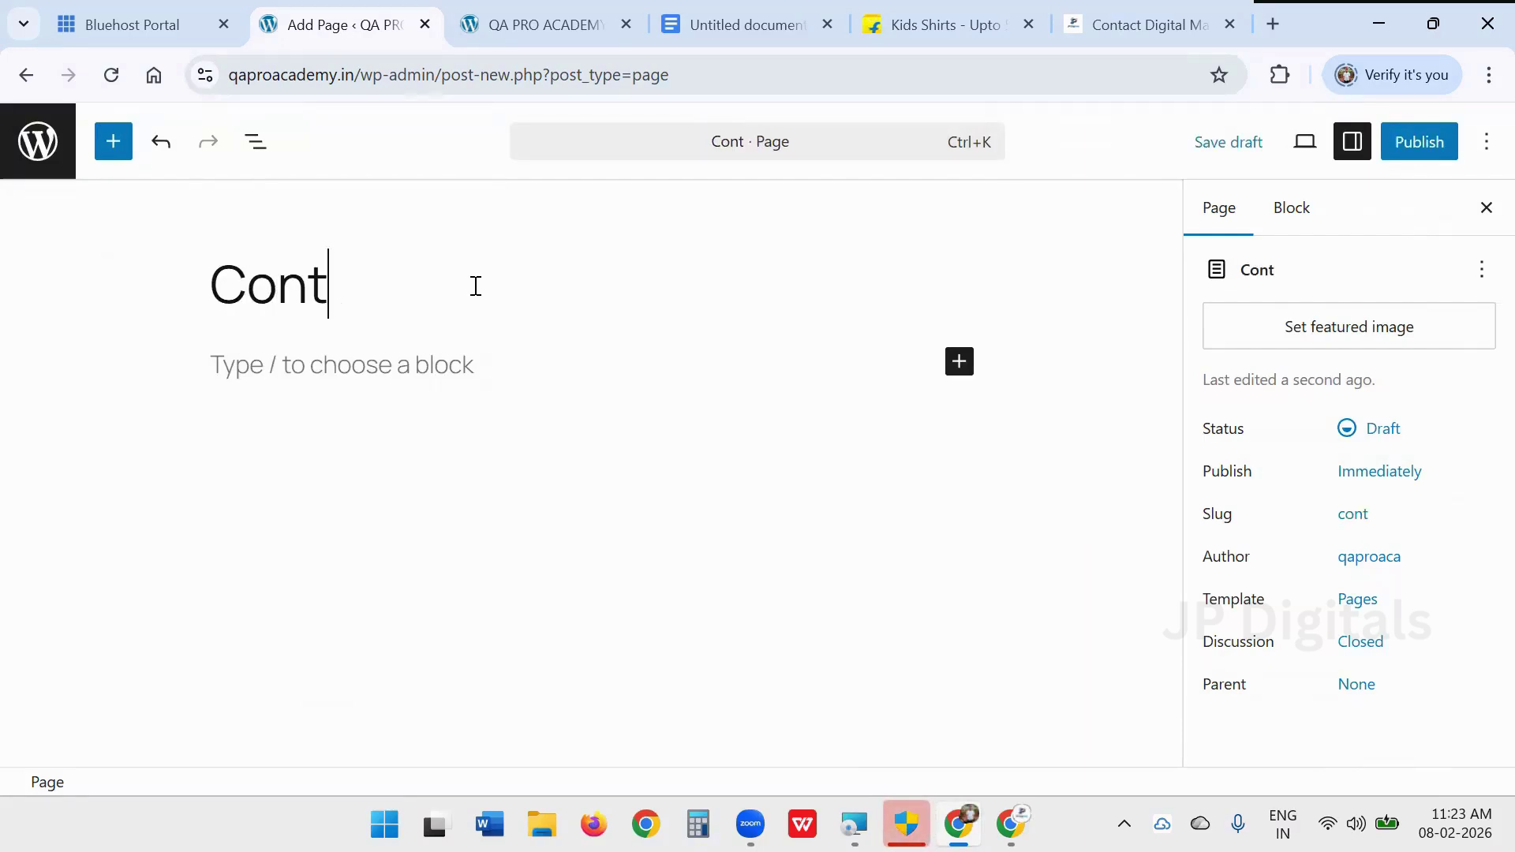
type("act ")
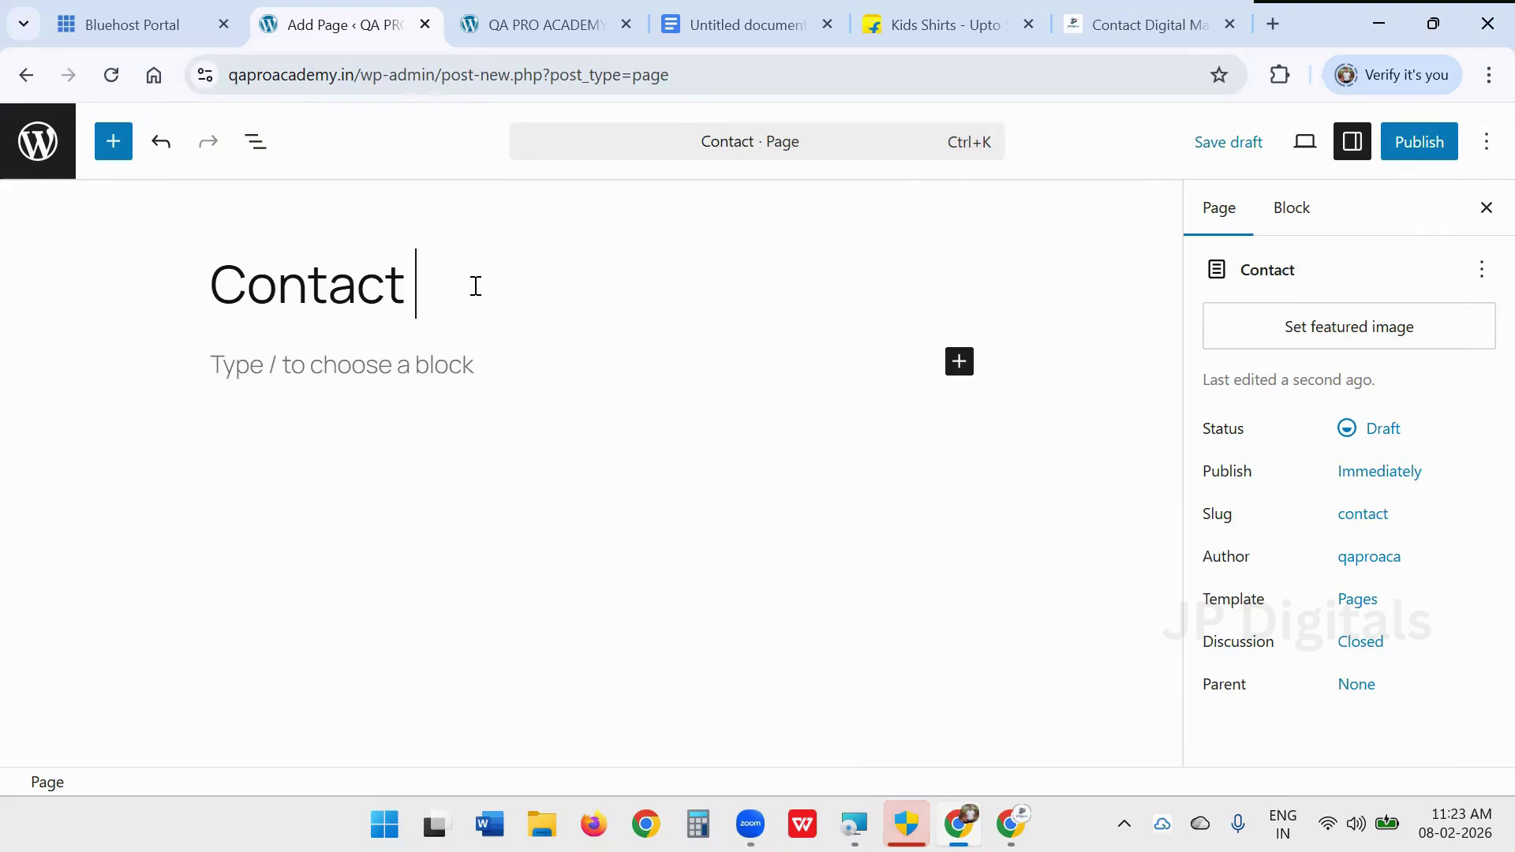
type("Us")
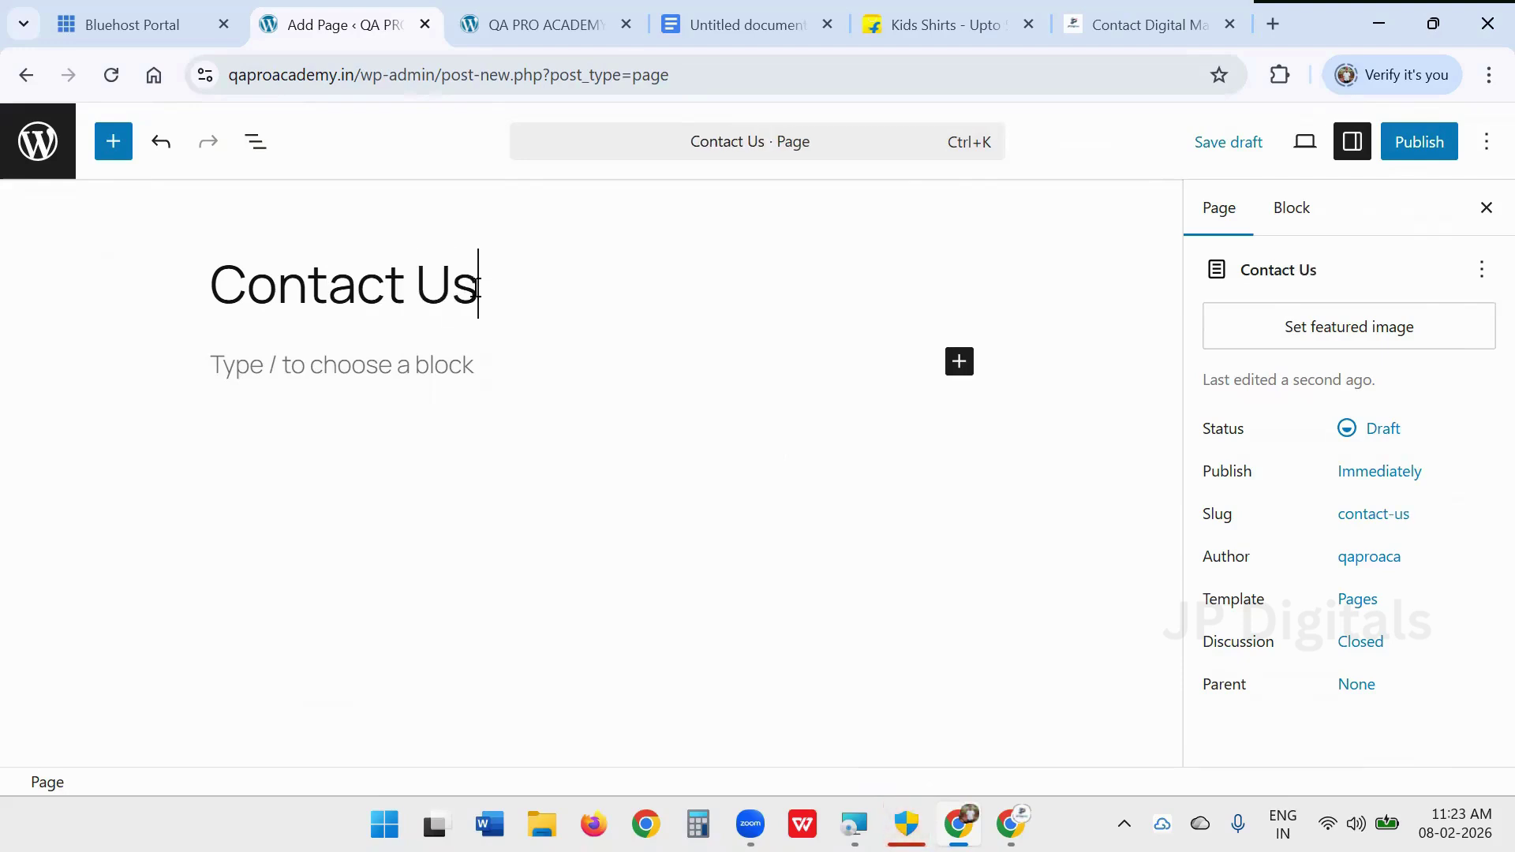
left_click(1436, 139)
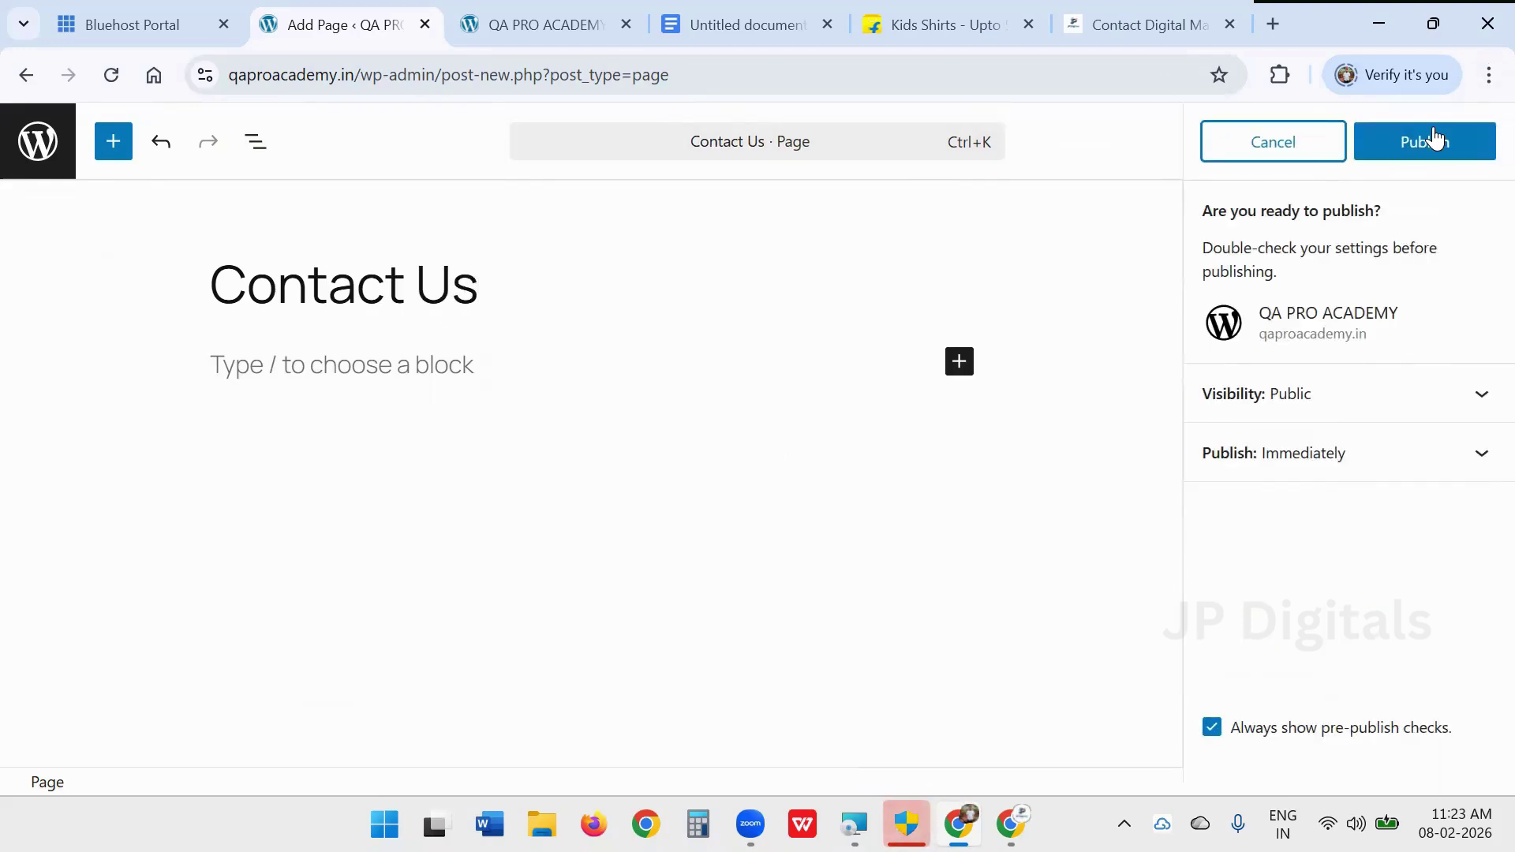
left_click(1434, 139)
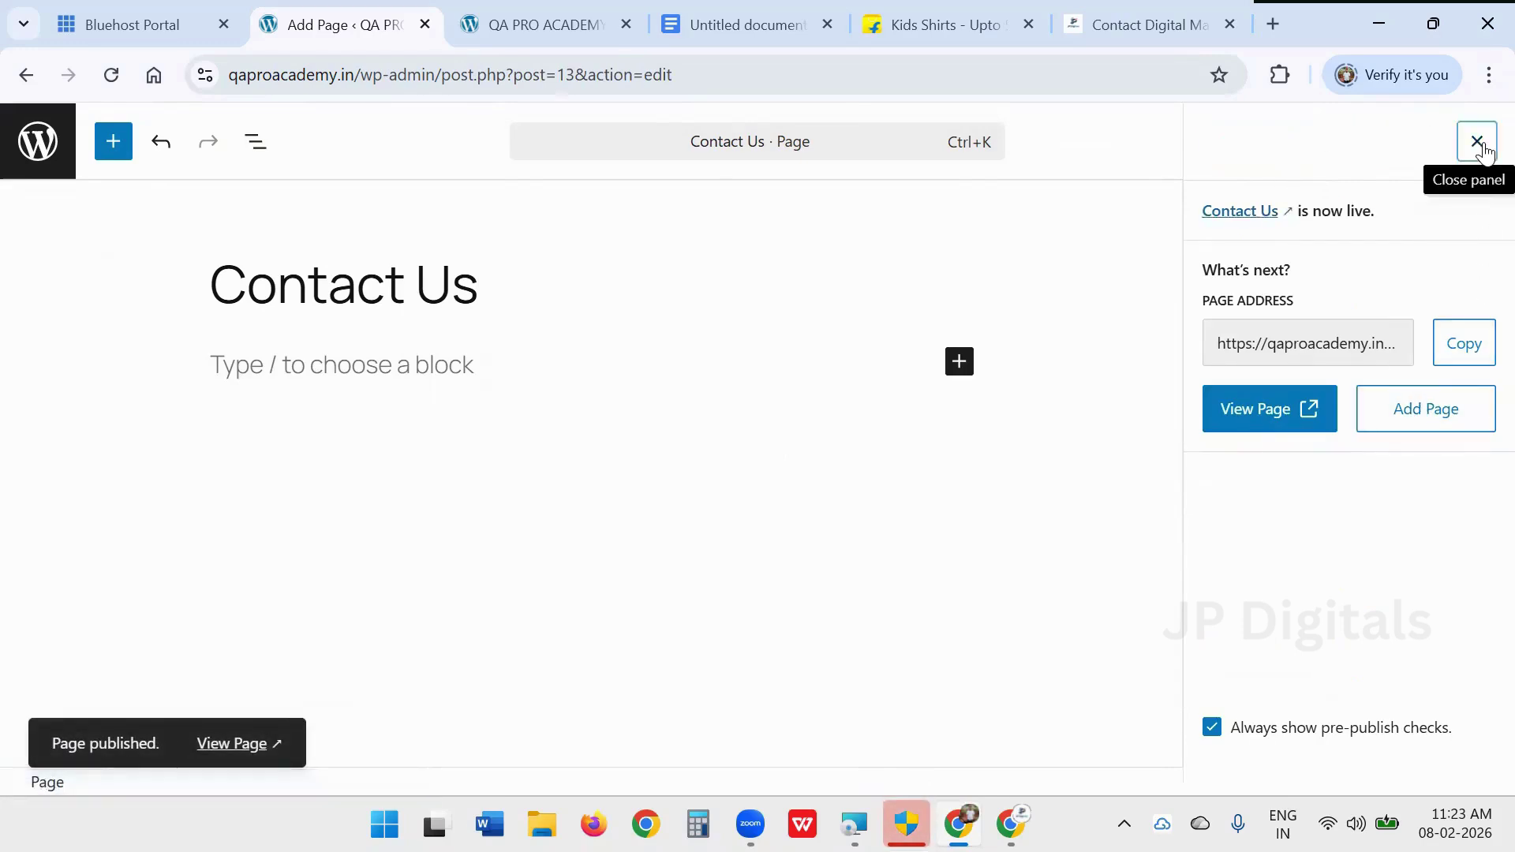
left_click(1476, 142)
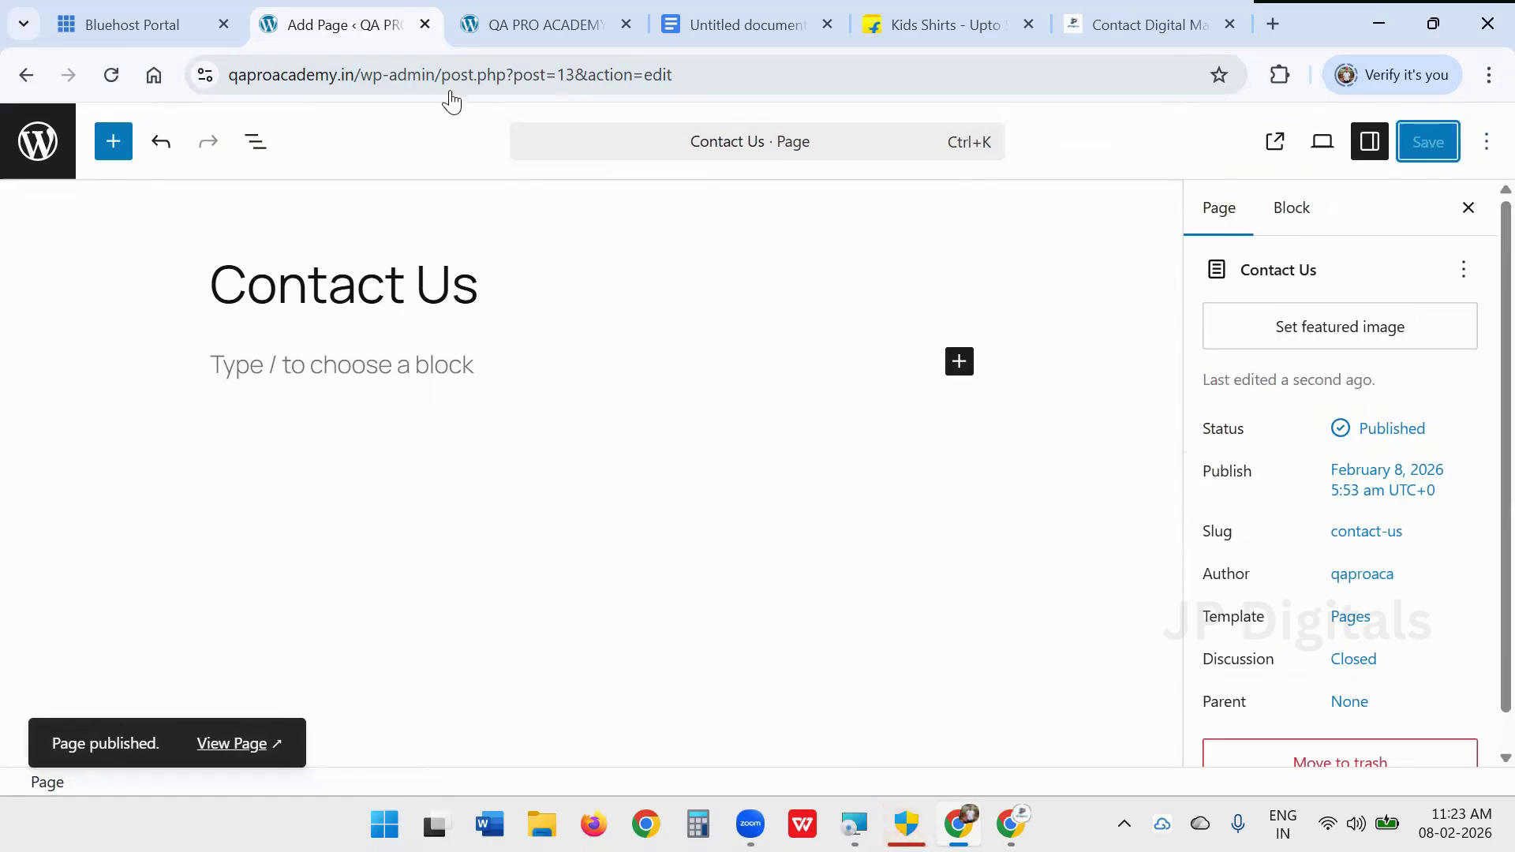
- Check the live site's navigation for the new pages, and review the full page list in the WordPress admin
left_click(524, 12)
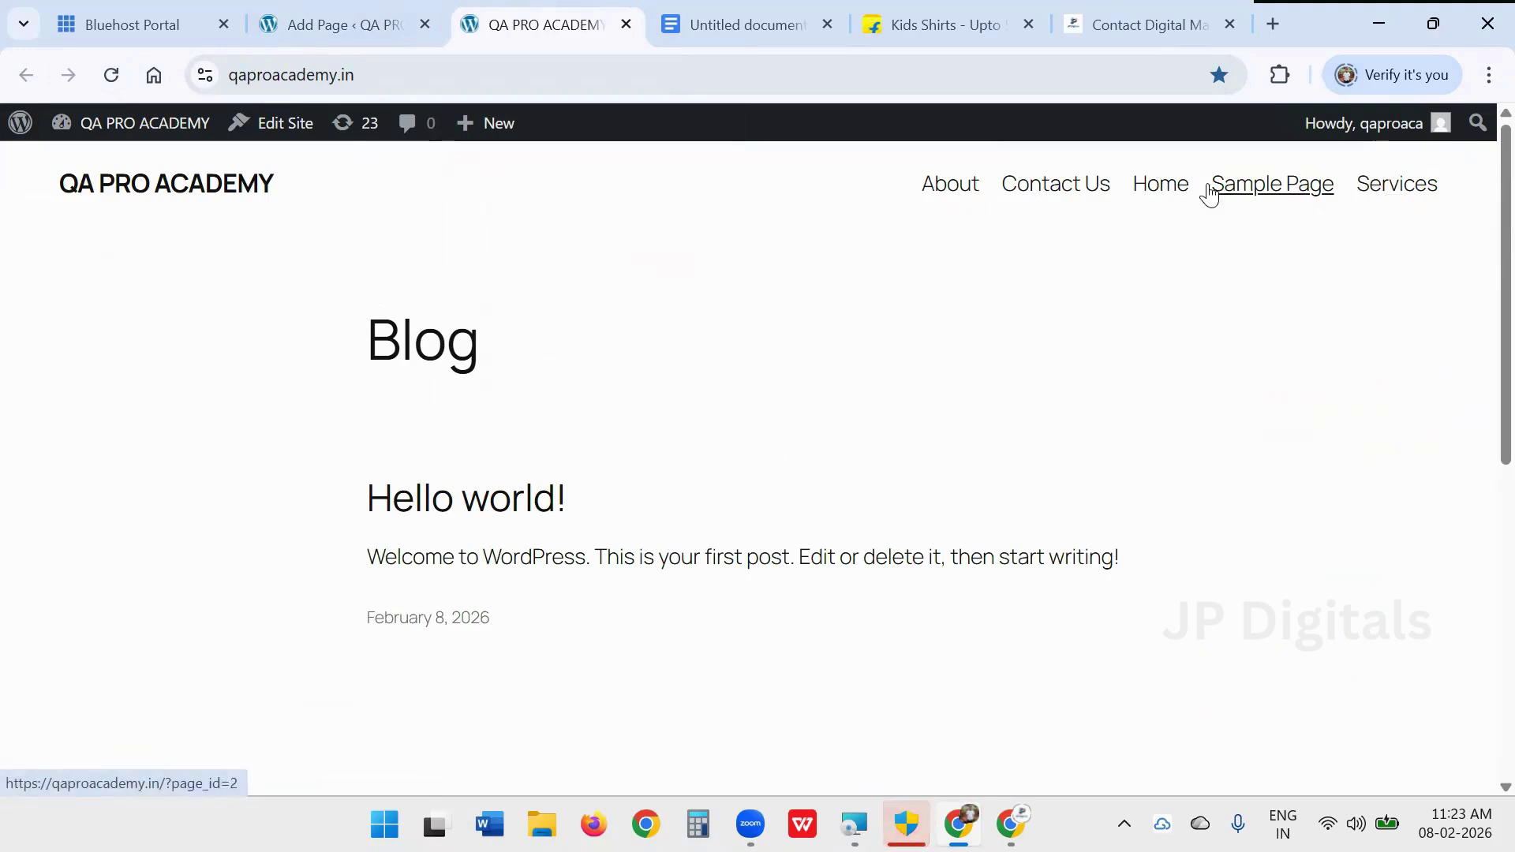
left_click(332, 24)
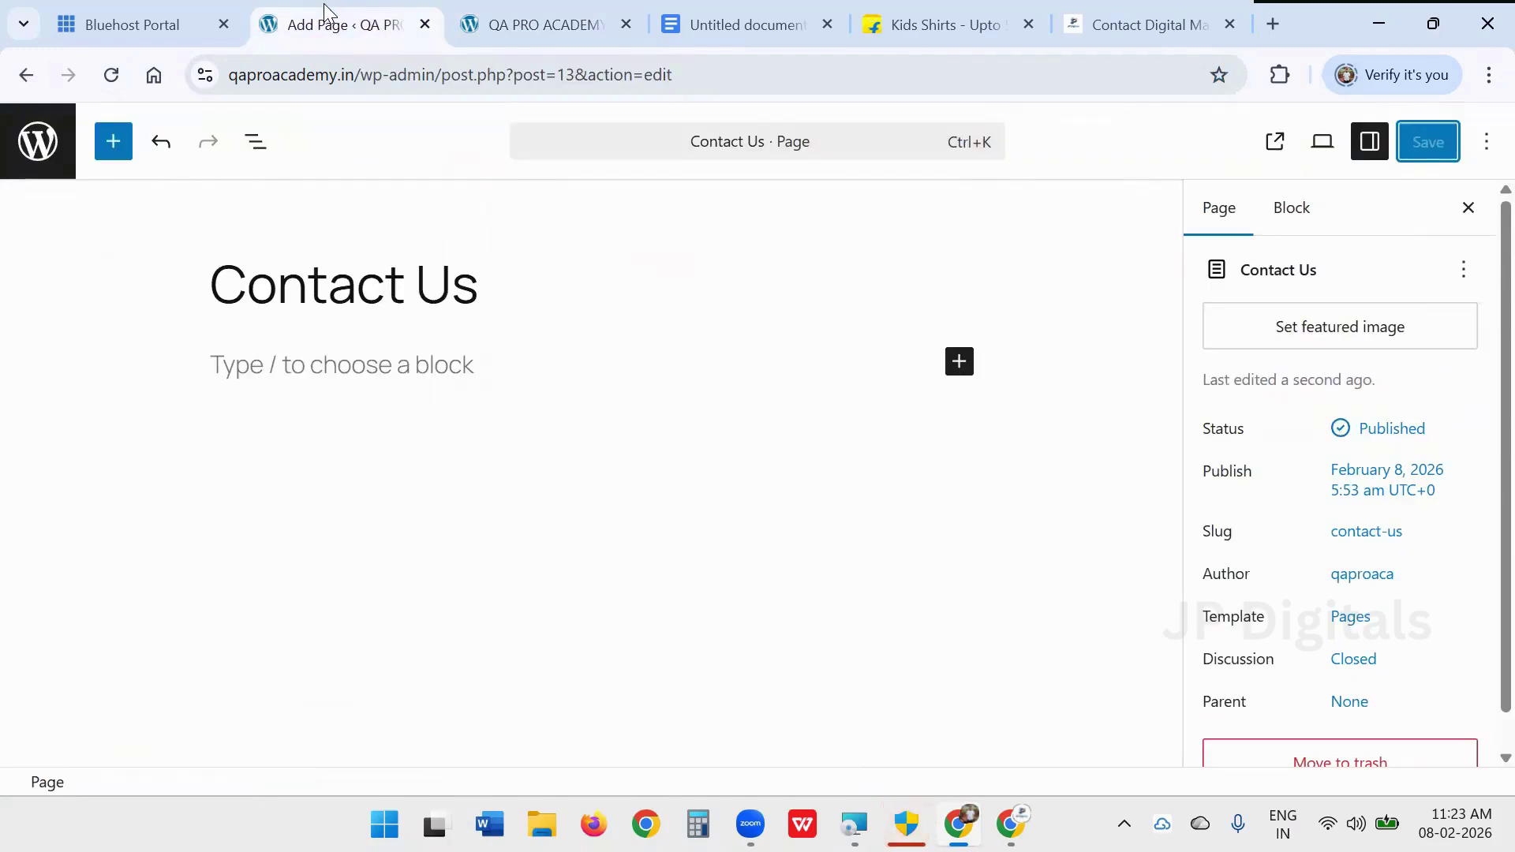
left_click(46, 141)
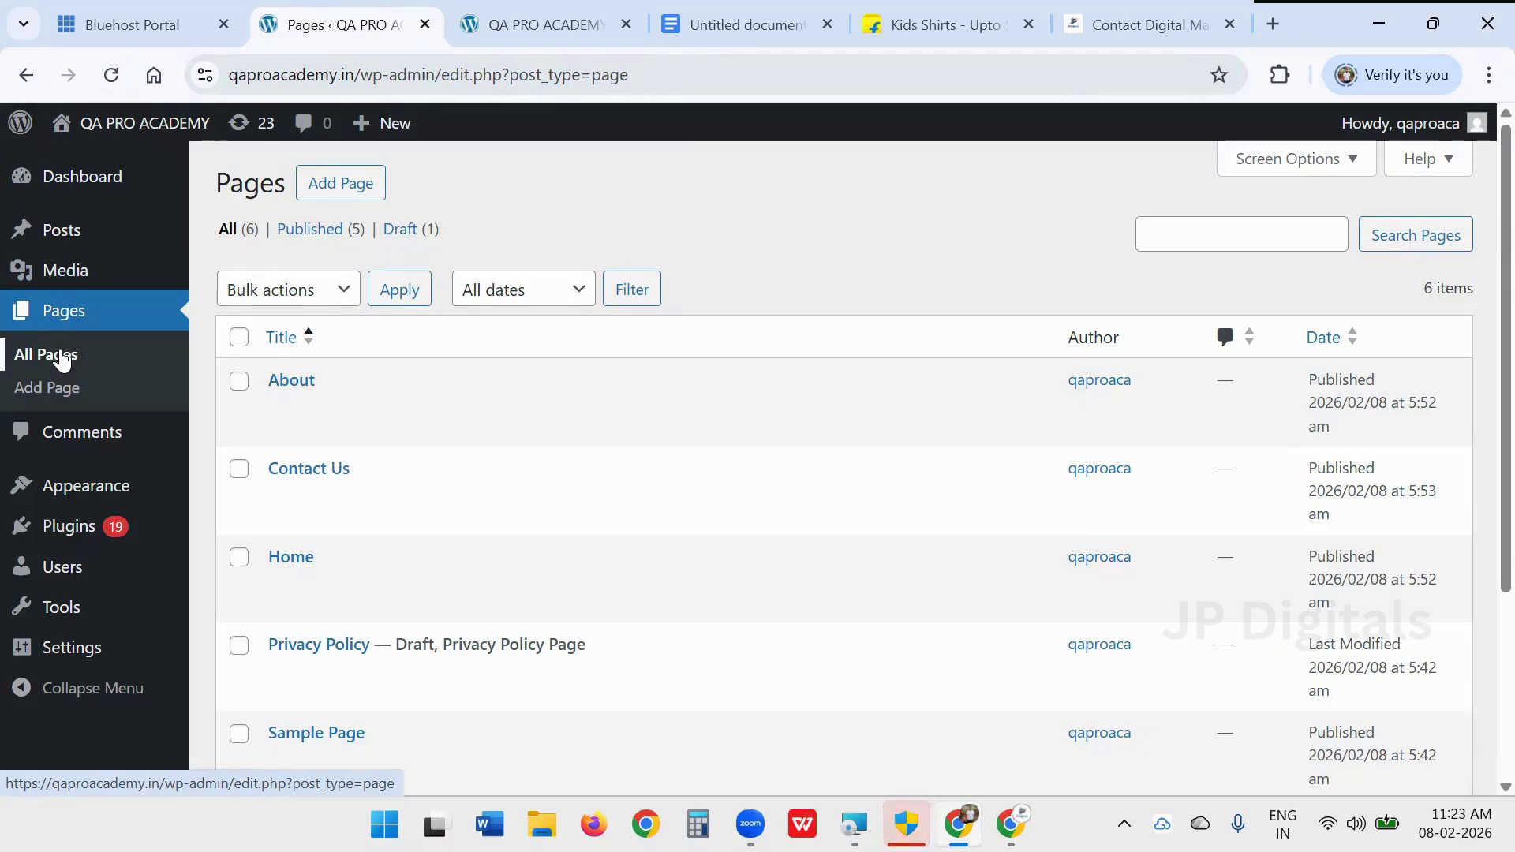
left_click(62, 361)
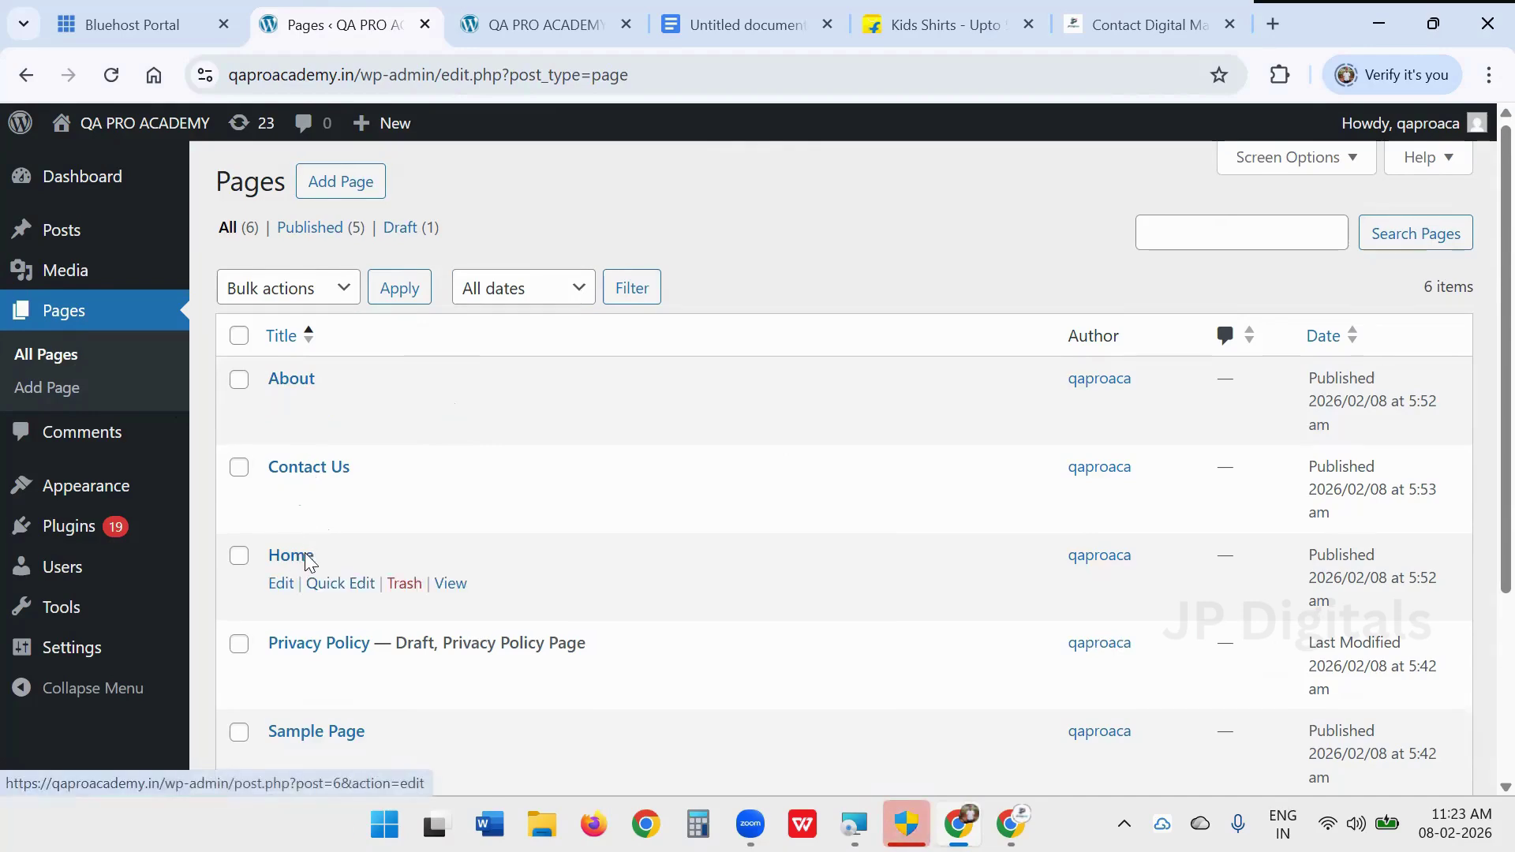
scroll(332, 544, "down", 1)
scroll(337, 536, "down", 1)
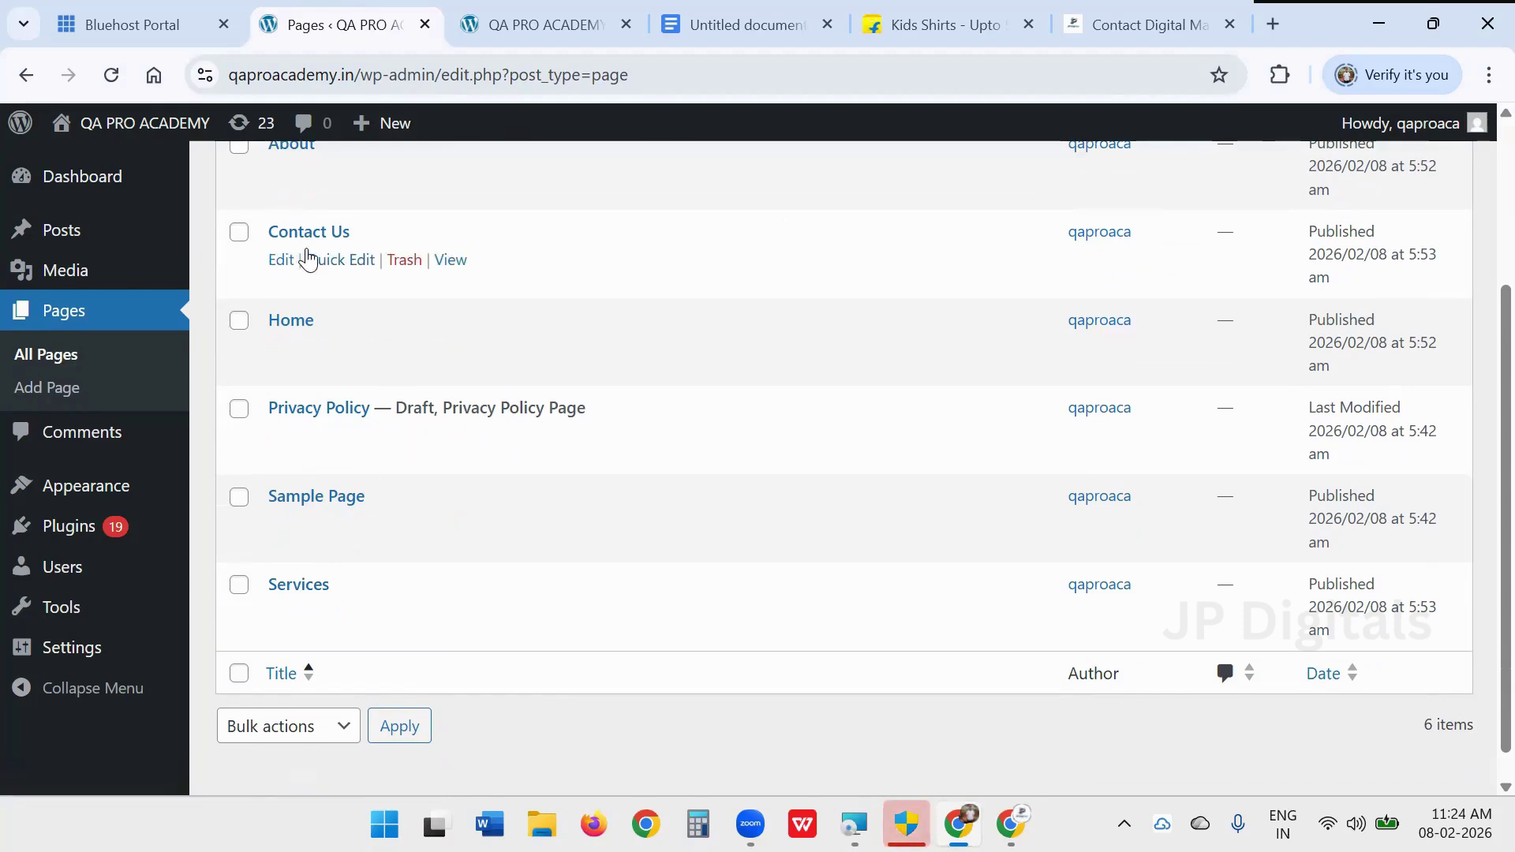
scroll(309, 253, "up", 1)
scroll(462, 615, "down", 2)
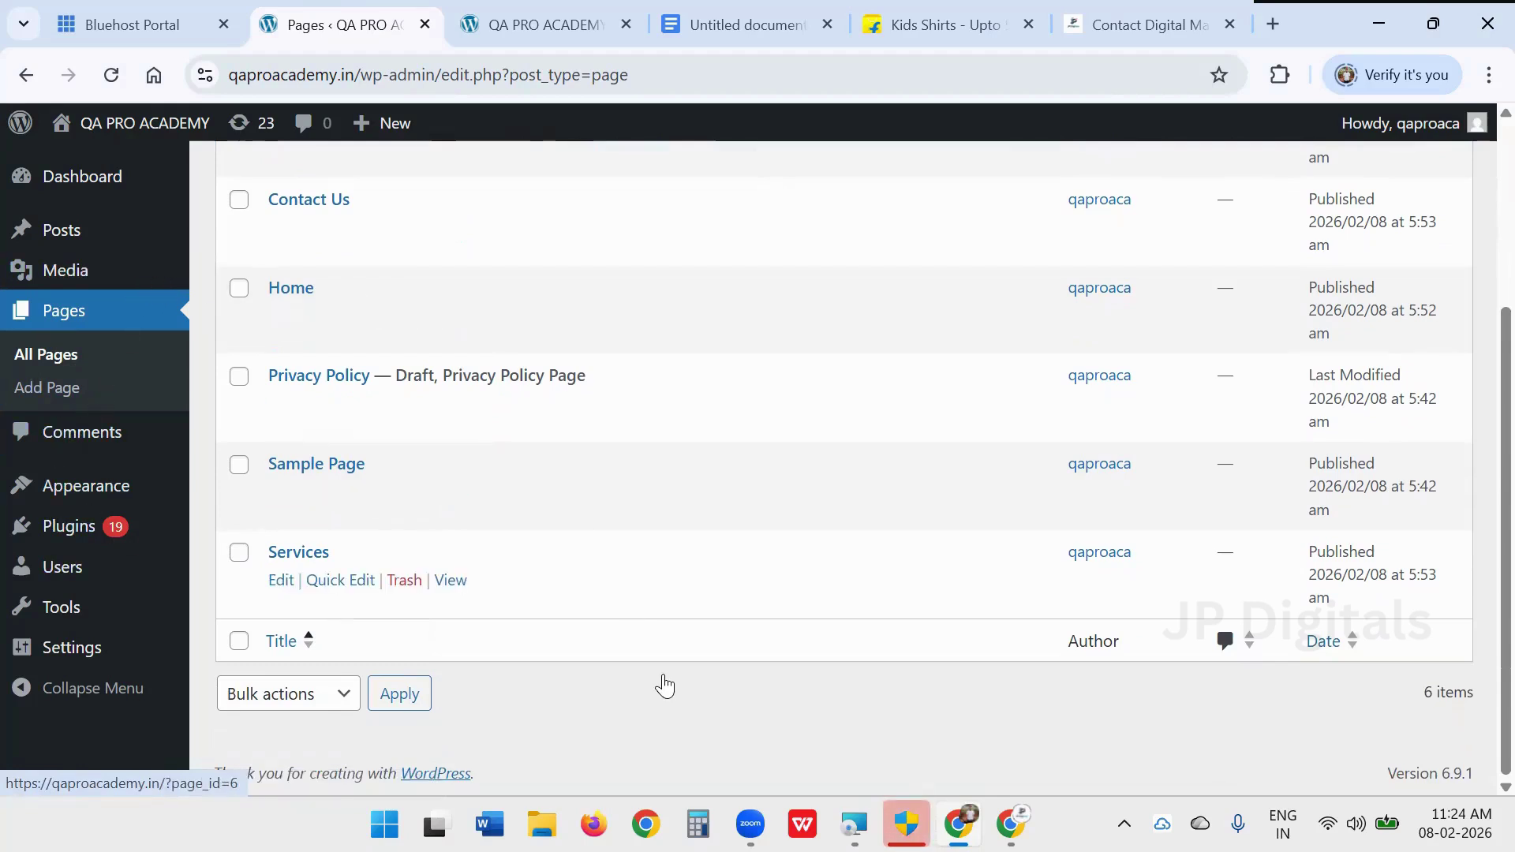
- Switch to the Website Designing notes in Google Docs and highlight the "Pages" item of the numbered list in green
left_click(735, 30)
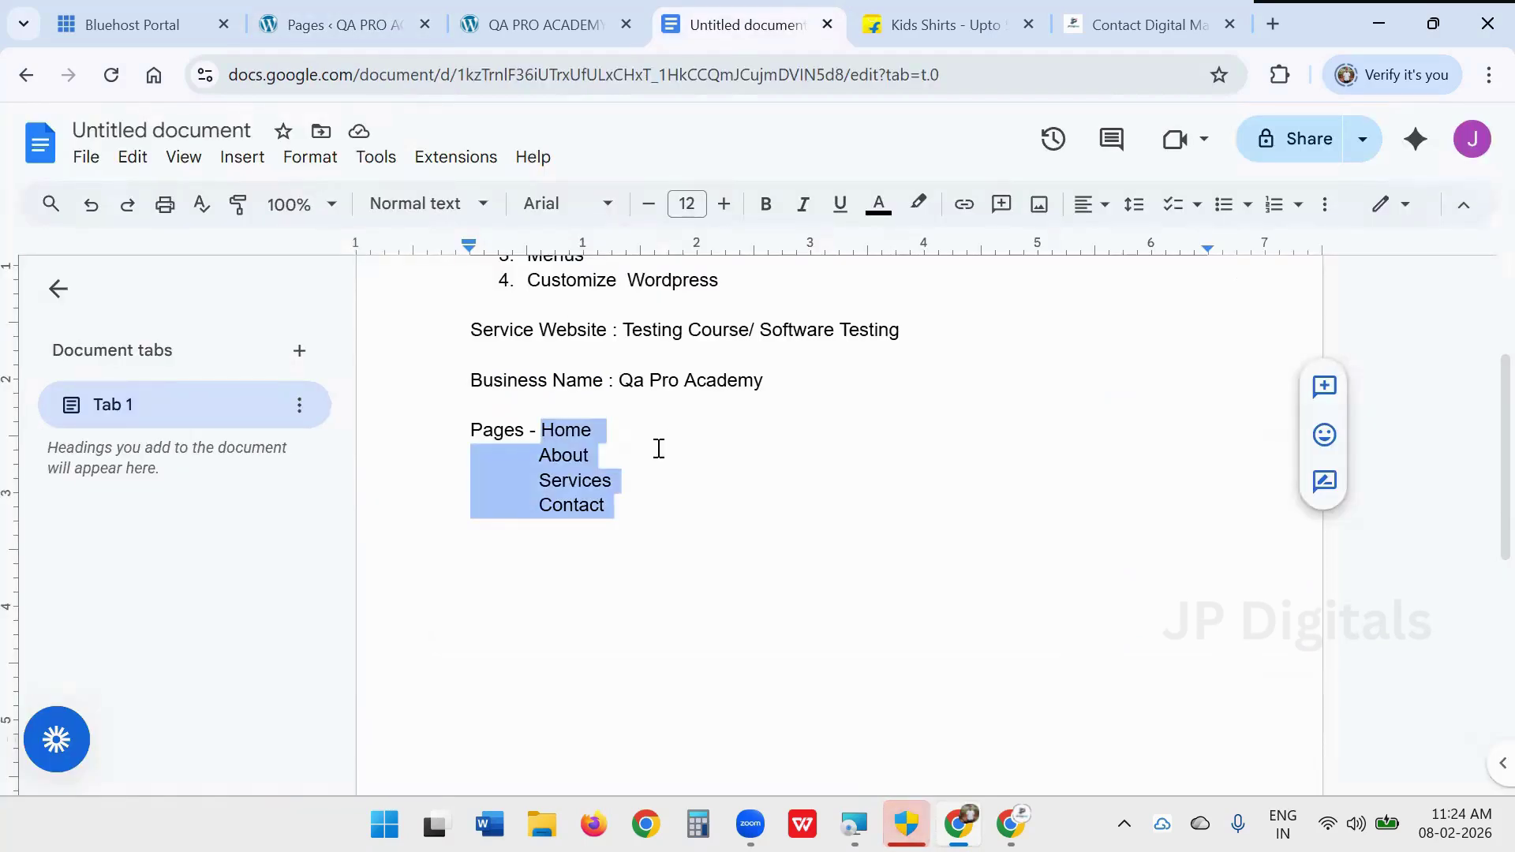
scroll(656, 447, "up", 3)
left_click_drag(598, 467, 525, 466)
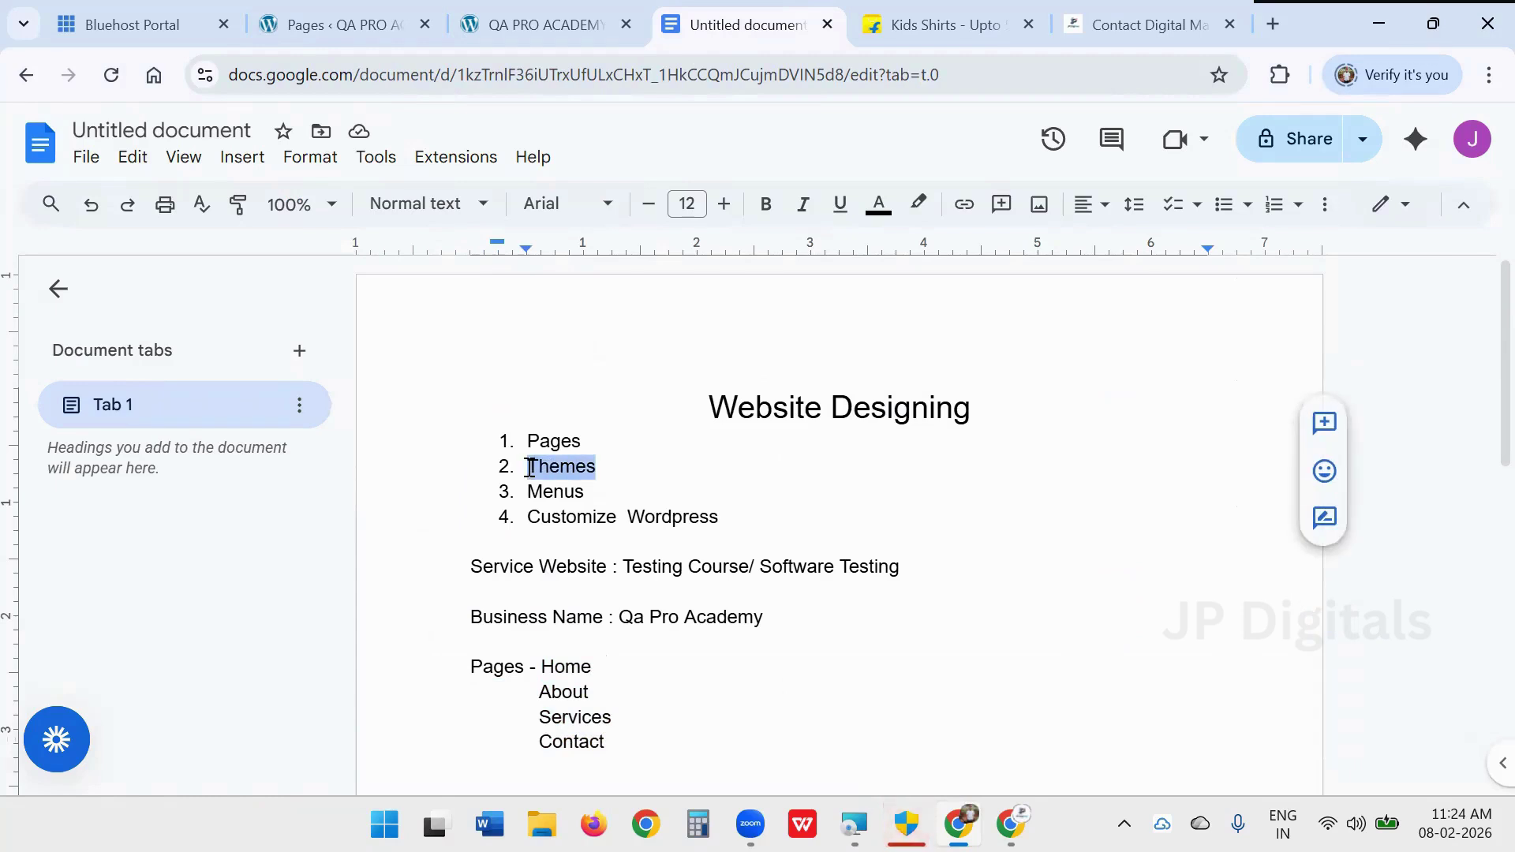
left_click_drag(733, 470, 575, 471)
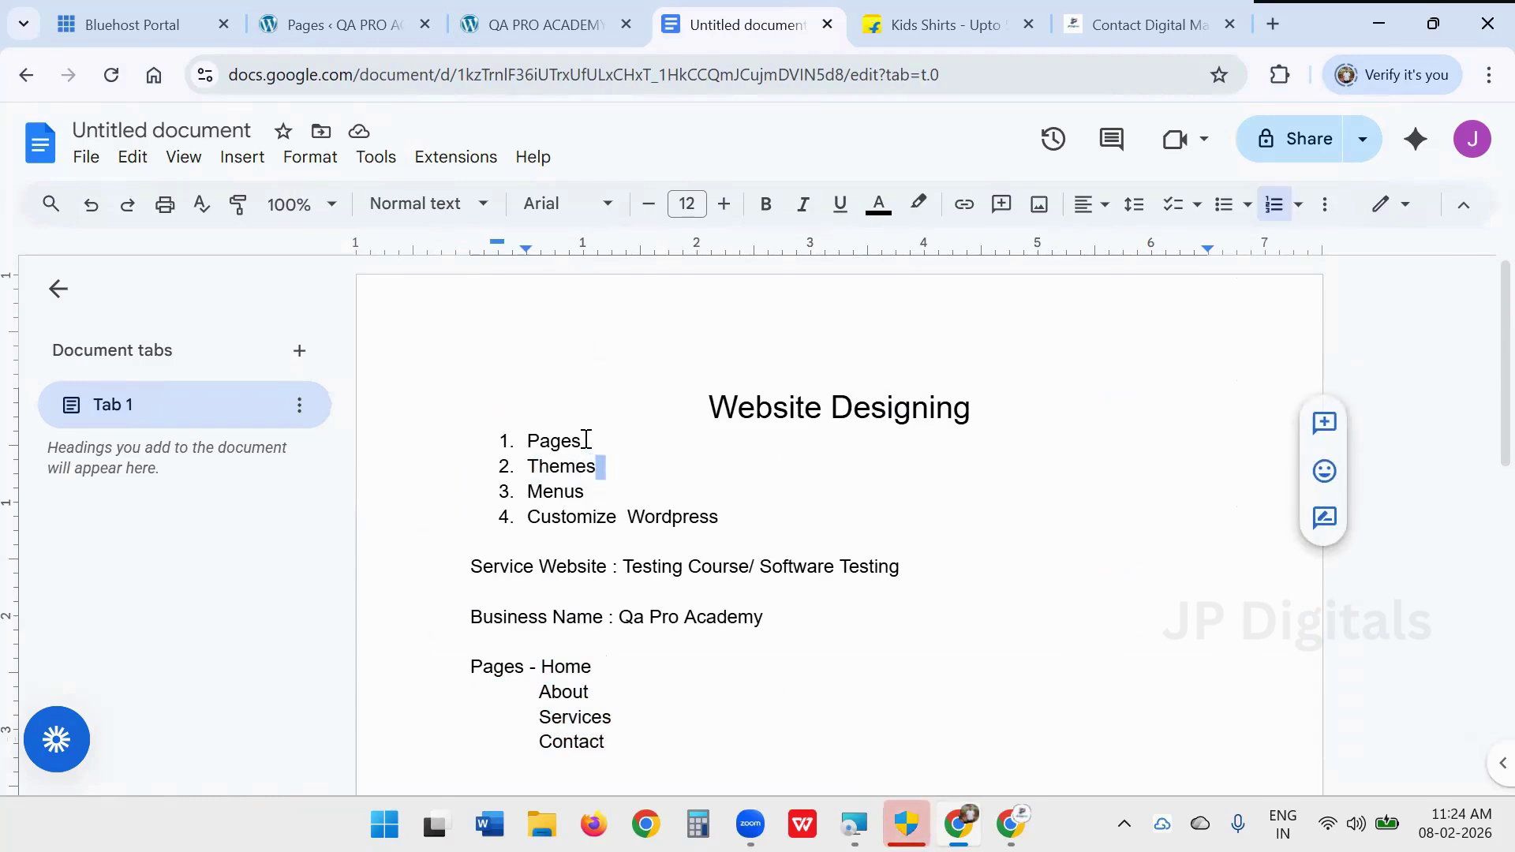
left_click_drag(587, 441, 521, 441)
left_click(915, 207)
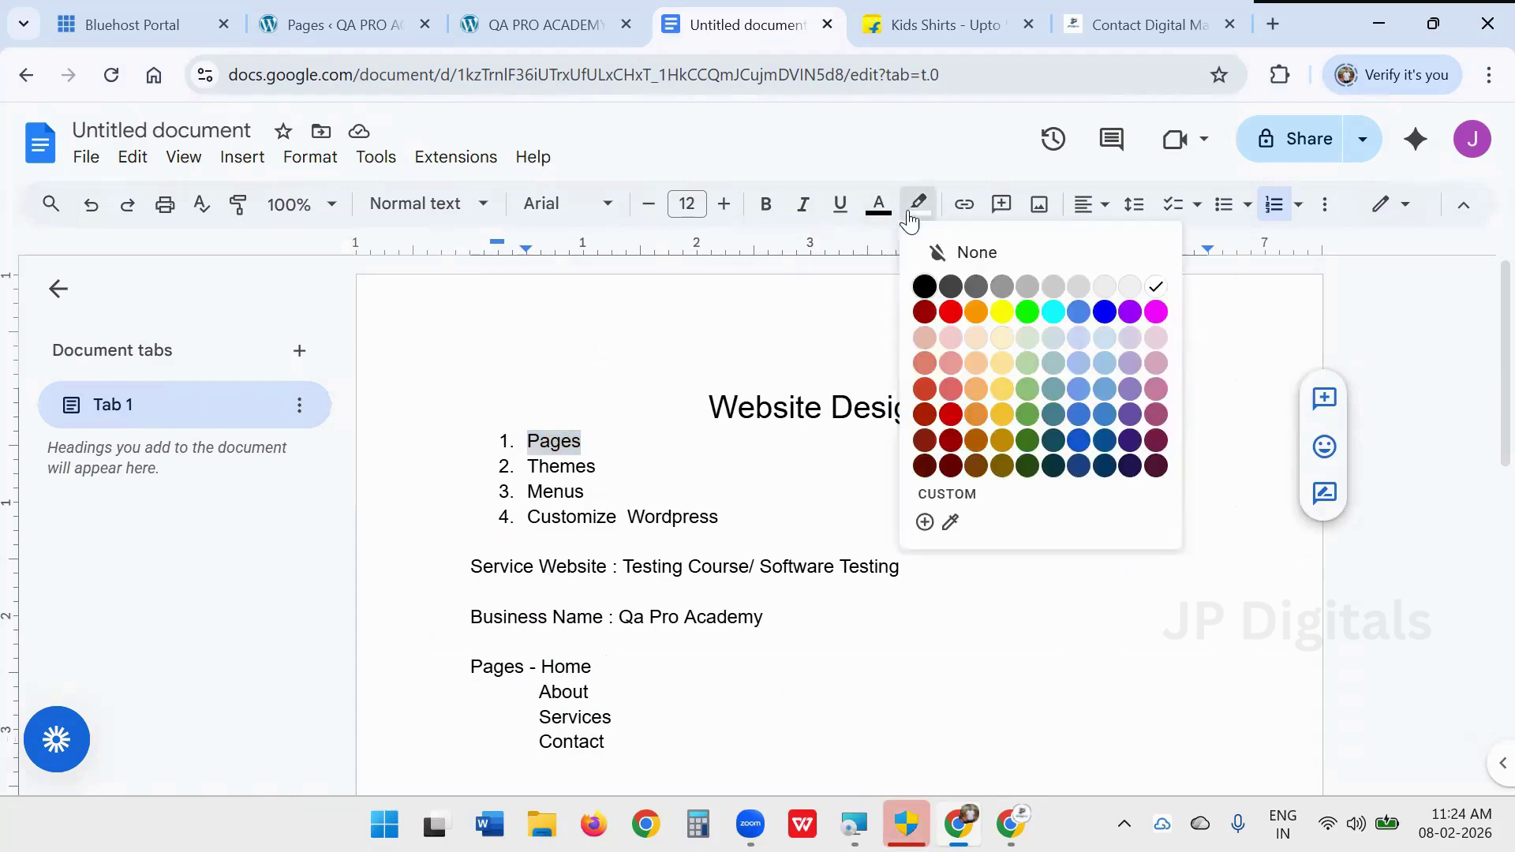
left_click(1028, 315)
left_click(621, 482)
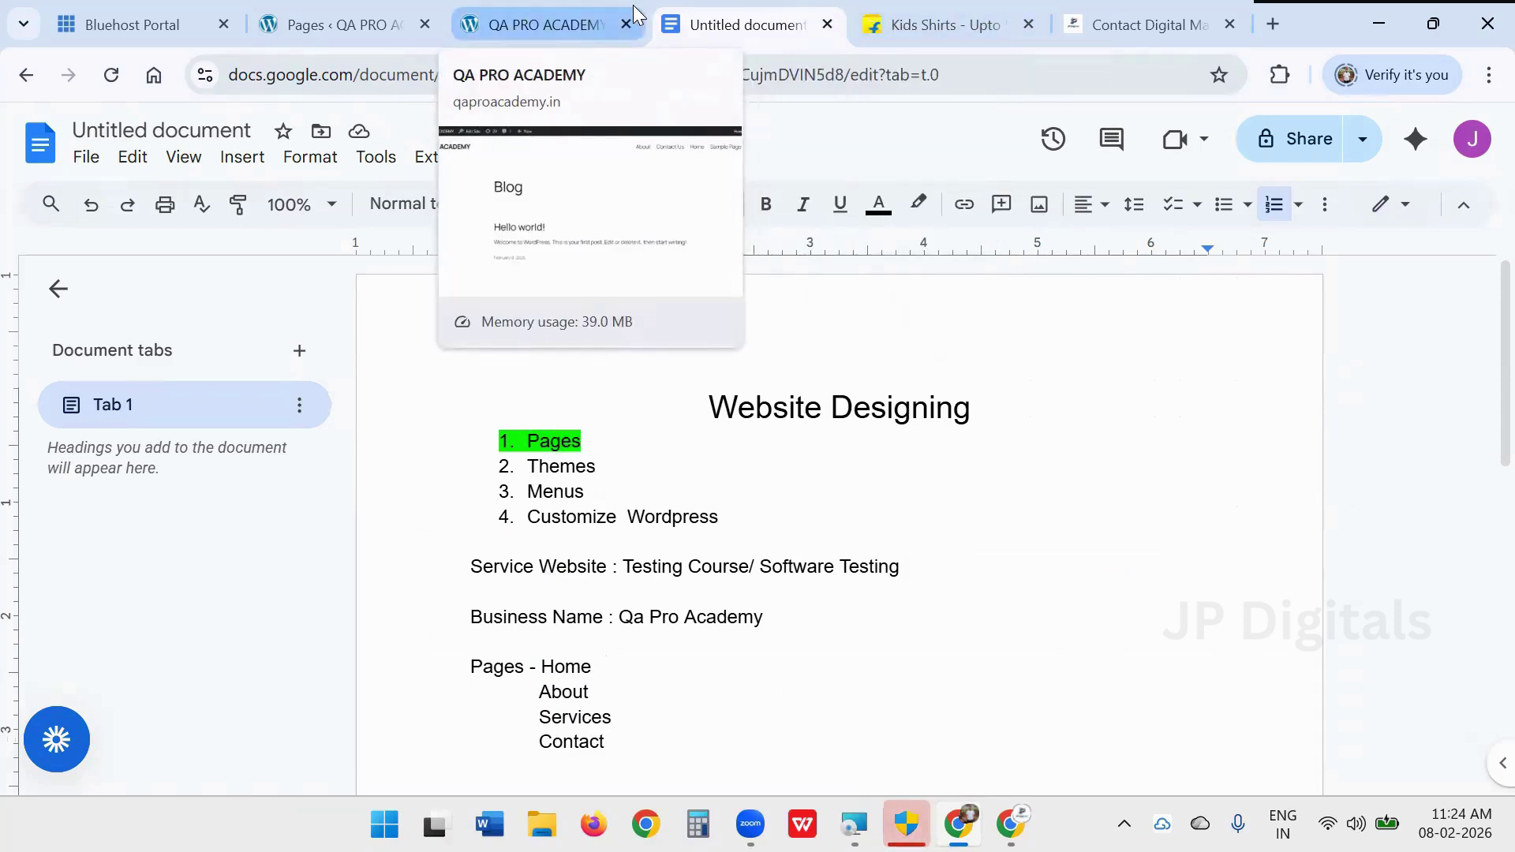
- Switch from the notes to the WordPress admin, open the installed themes and activate the Astra theme
left_click(550, 11)
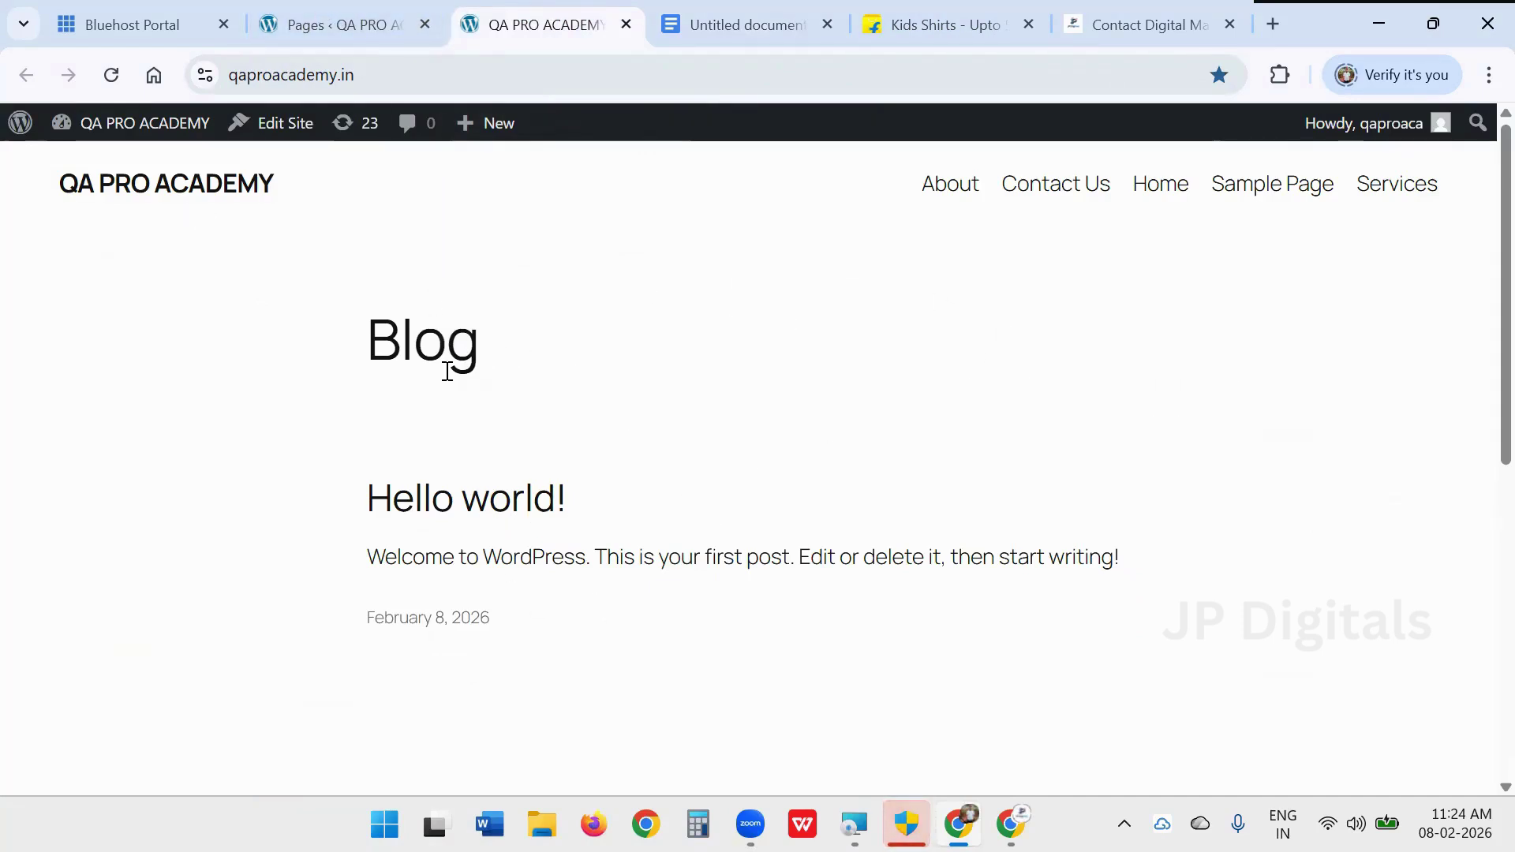
left_click(328, 29)
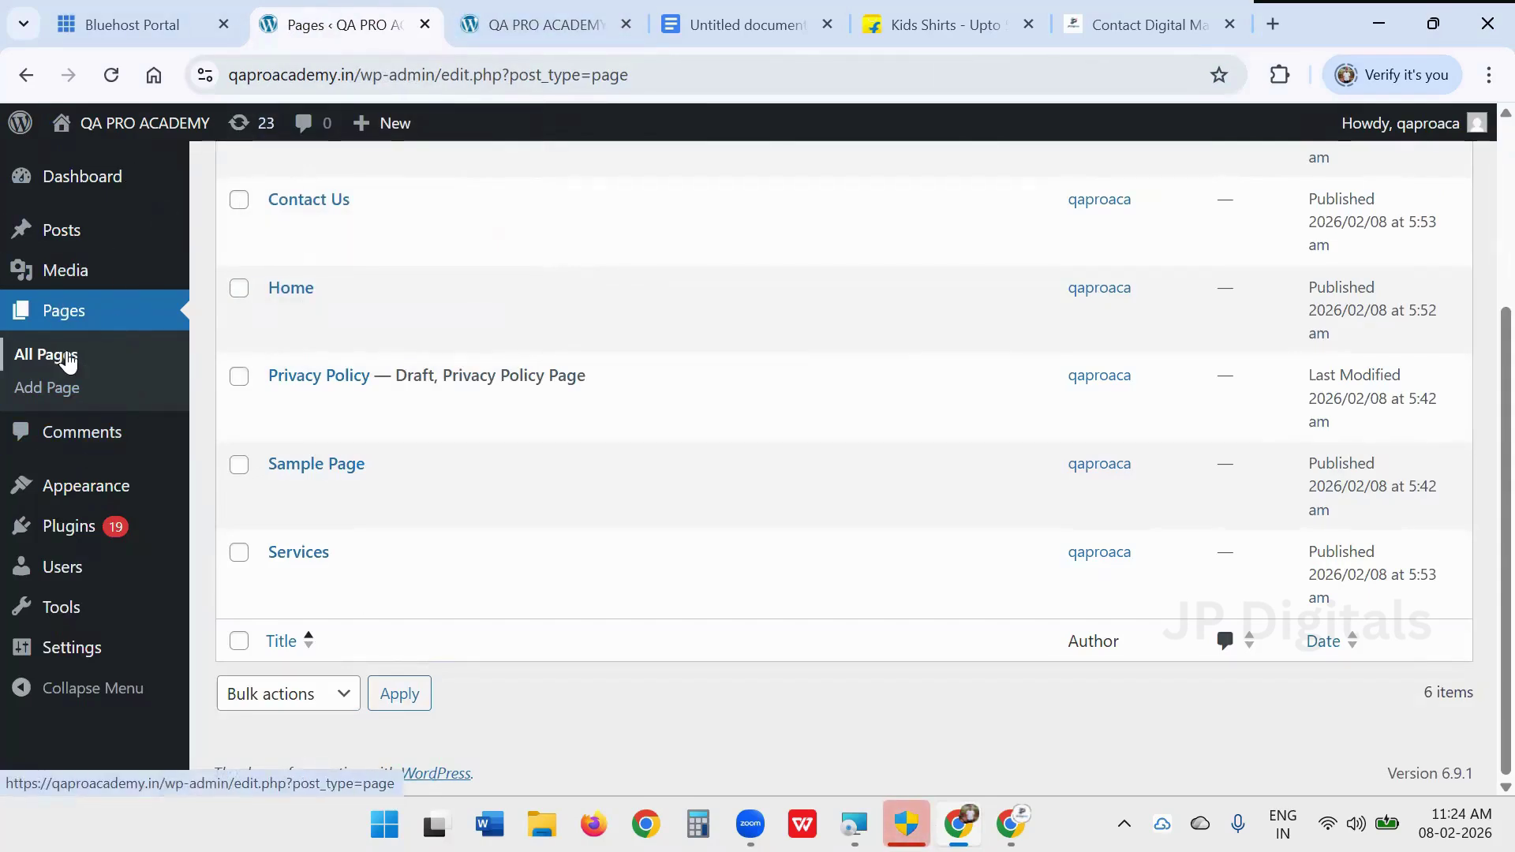
mouse_move(63, 511)
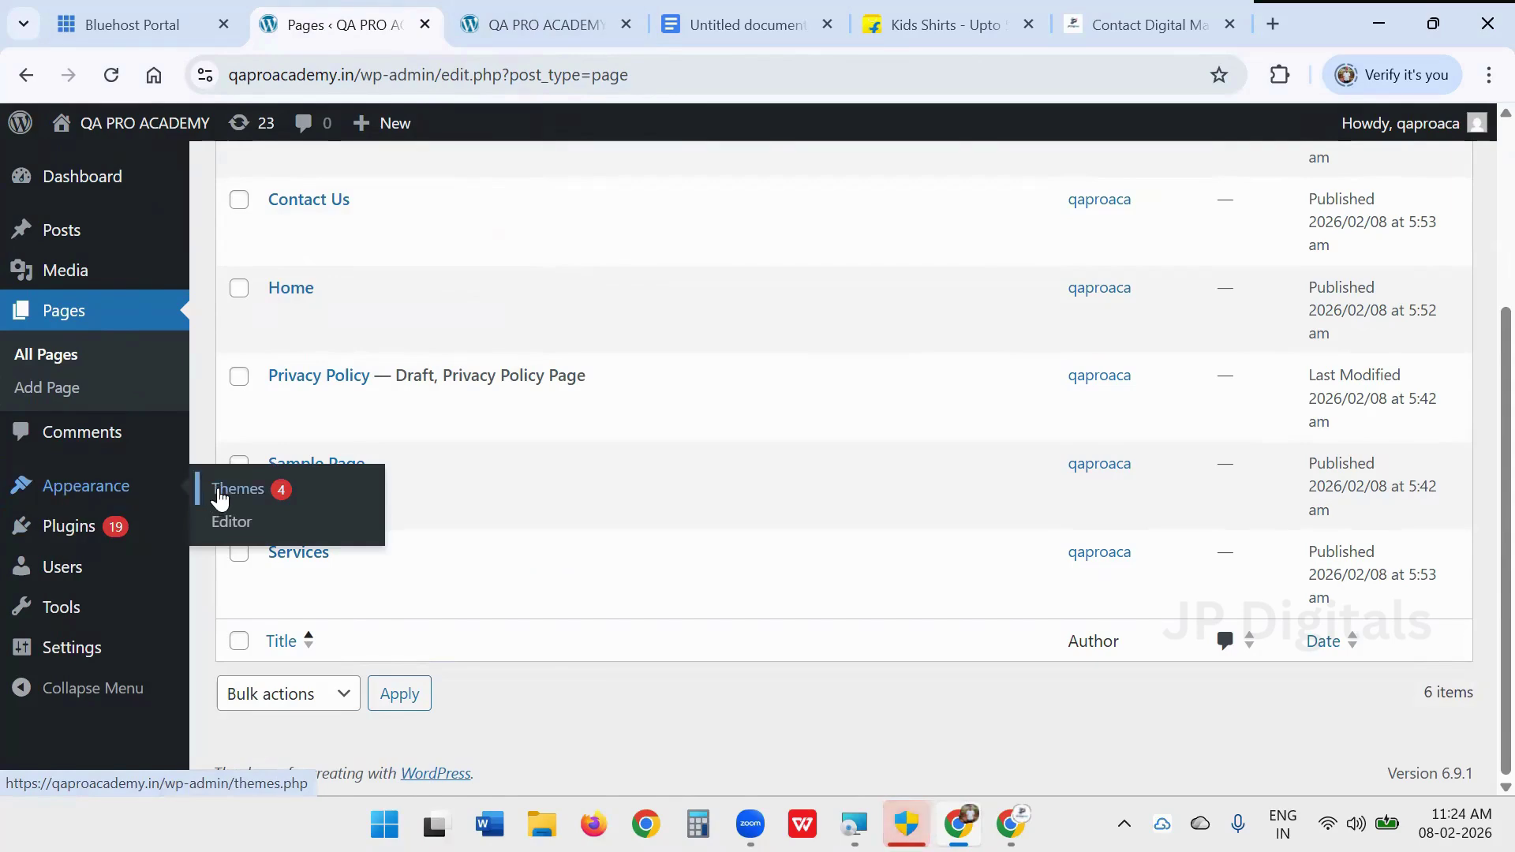
left_click(239, 499)
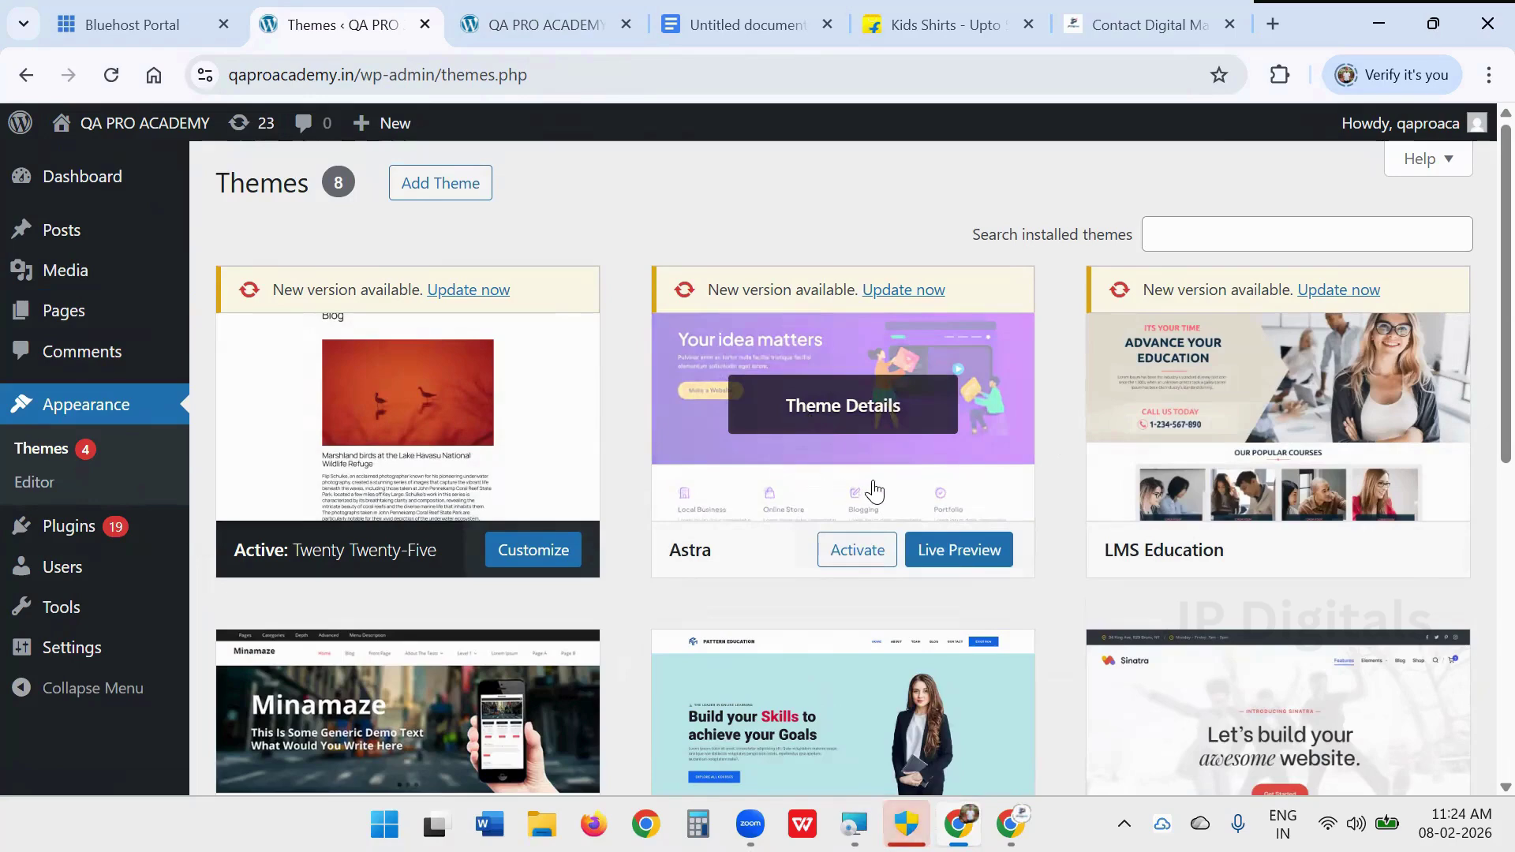
left_click(845, 560)
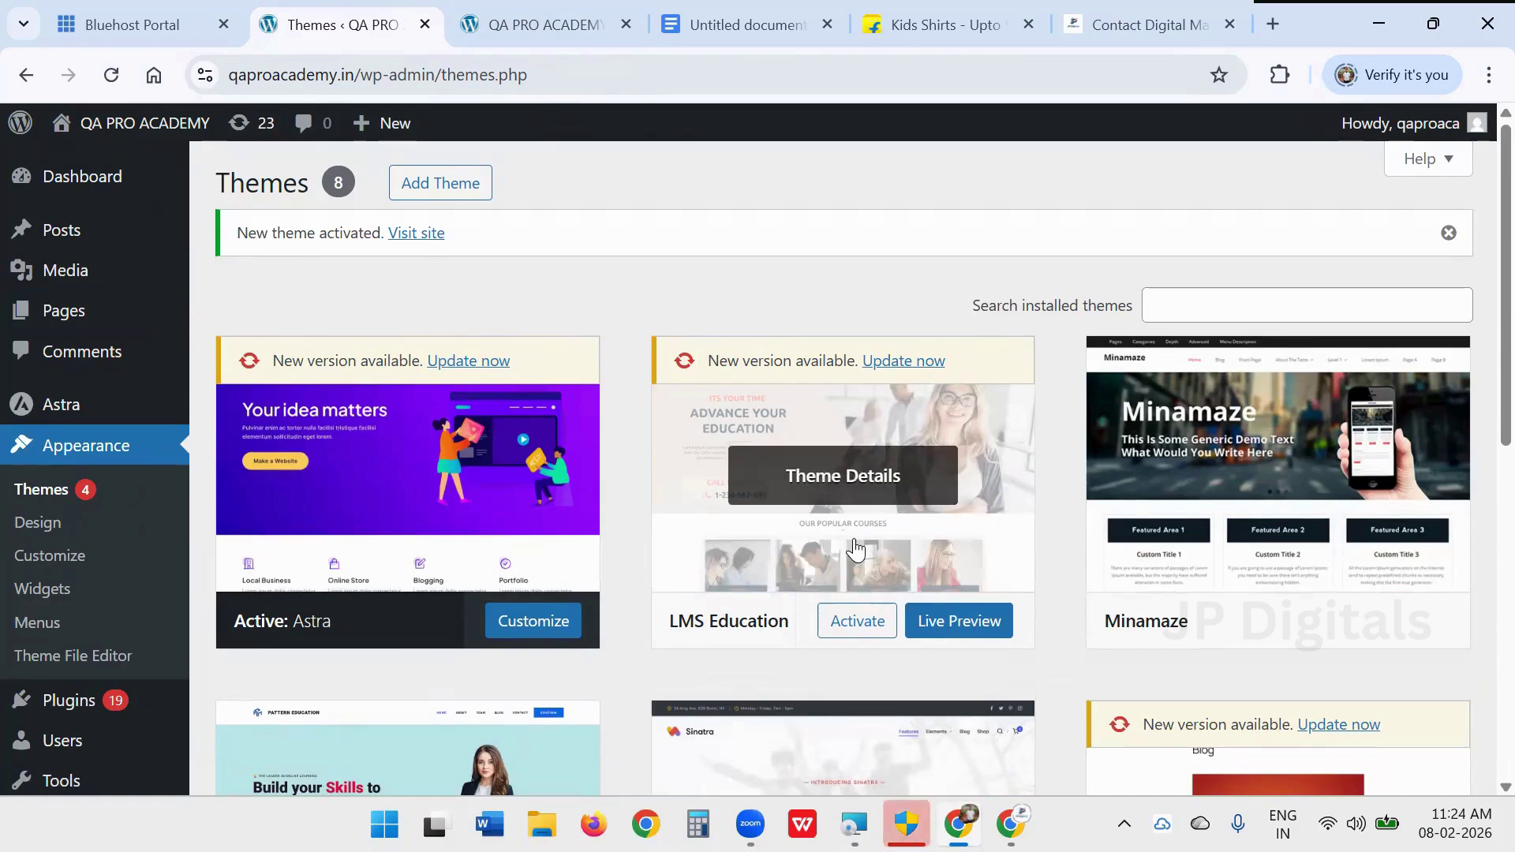
- Find the Patterns Education theme among the installed themes and activate it
scroll(693, 467, "down", 1)
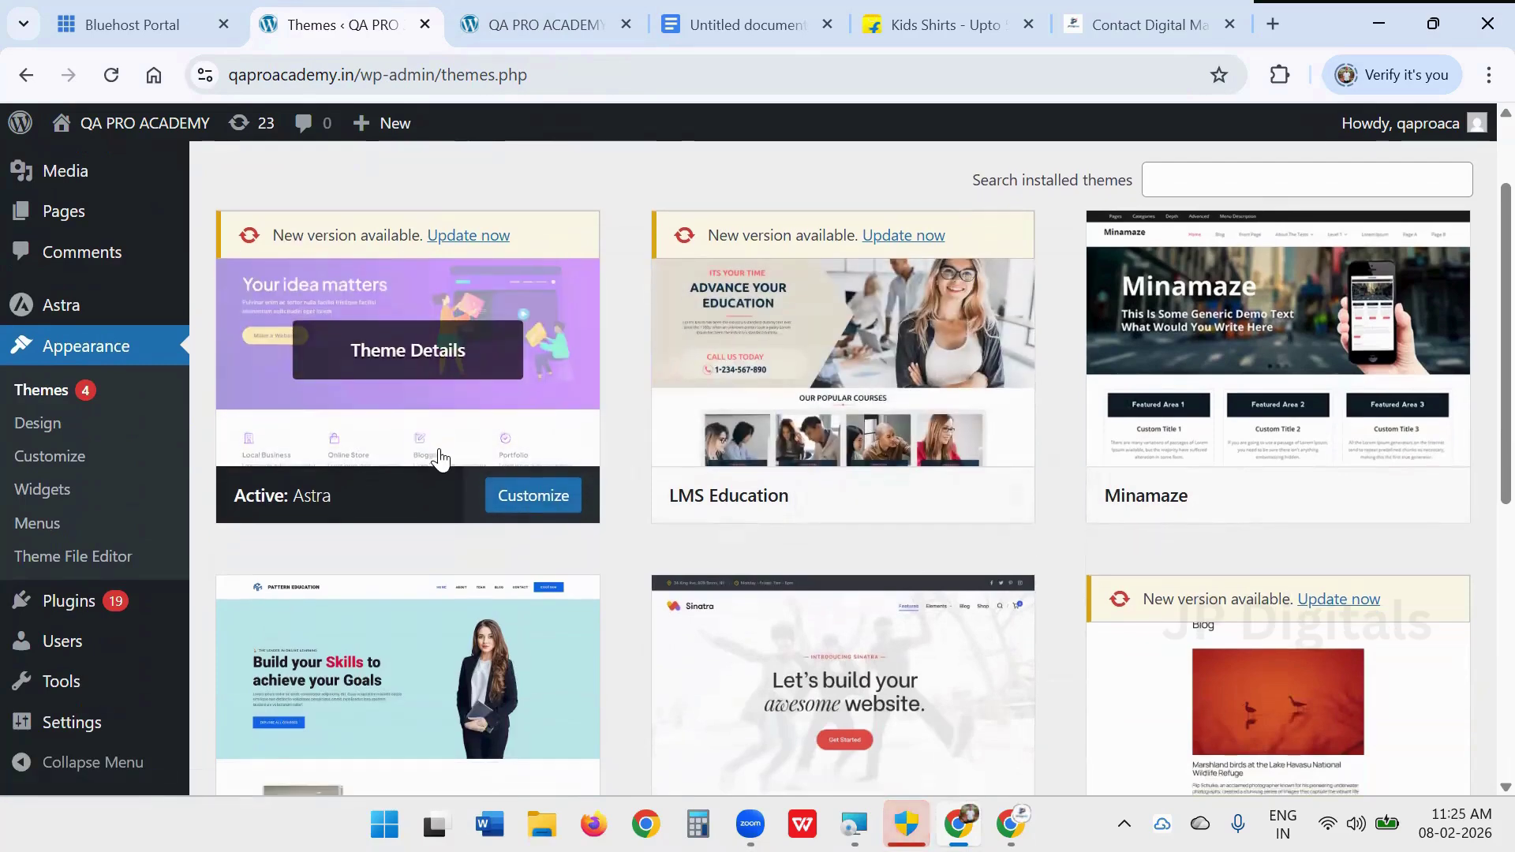
scroll(442, 442, "down", 1)
scroll(443, 436, "down", 3)
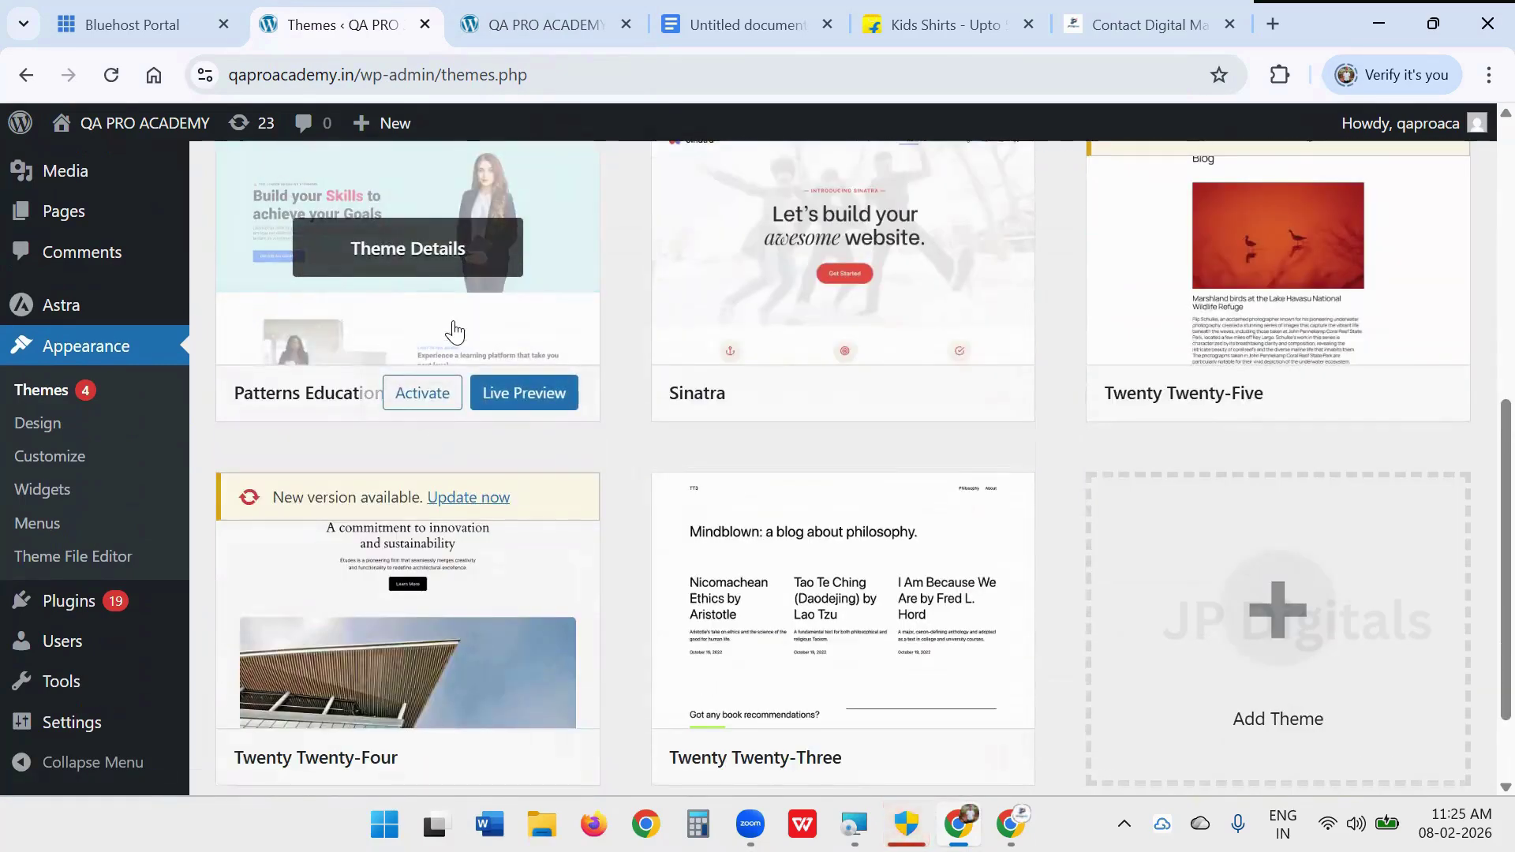
scroll(454, 331, "up", 1)
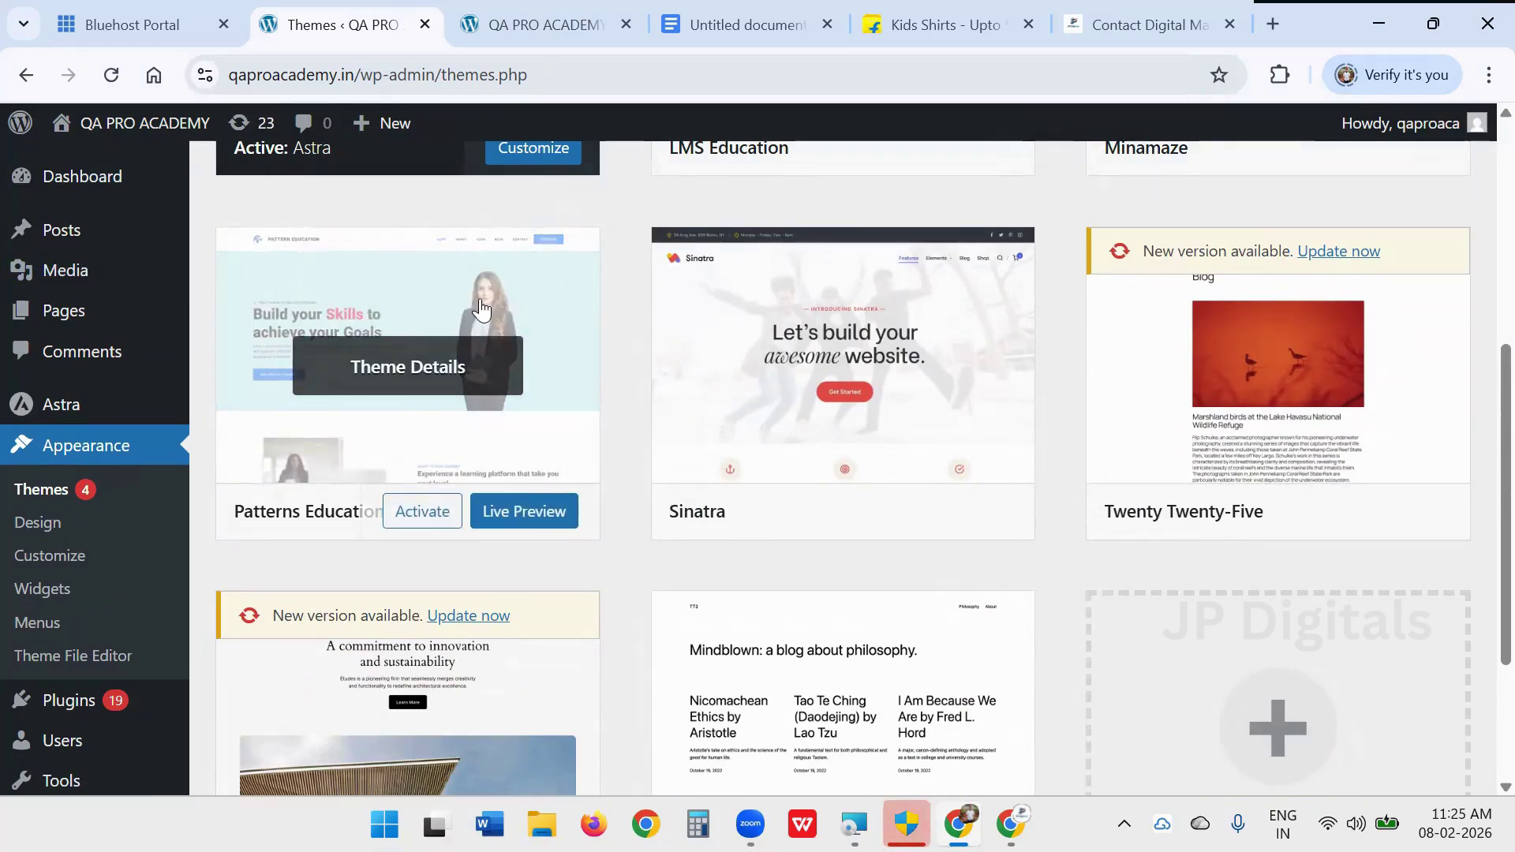
left_click(424, 513)
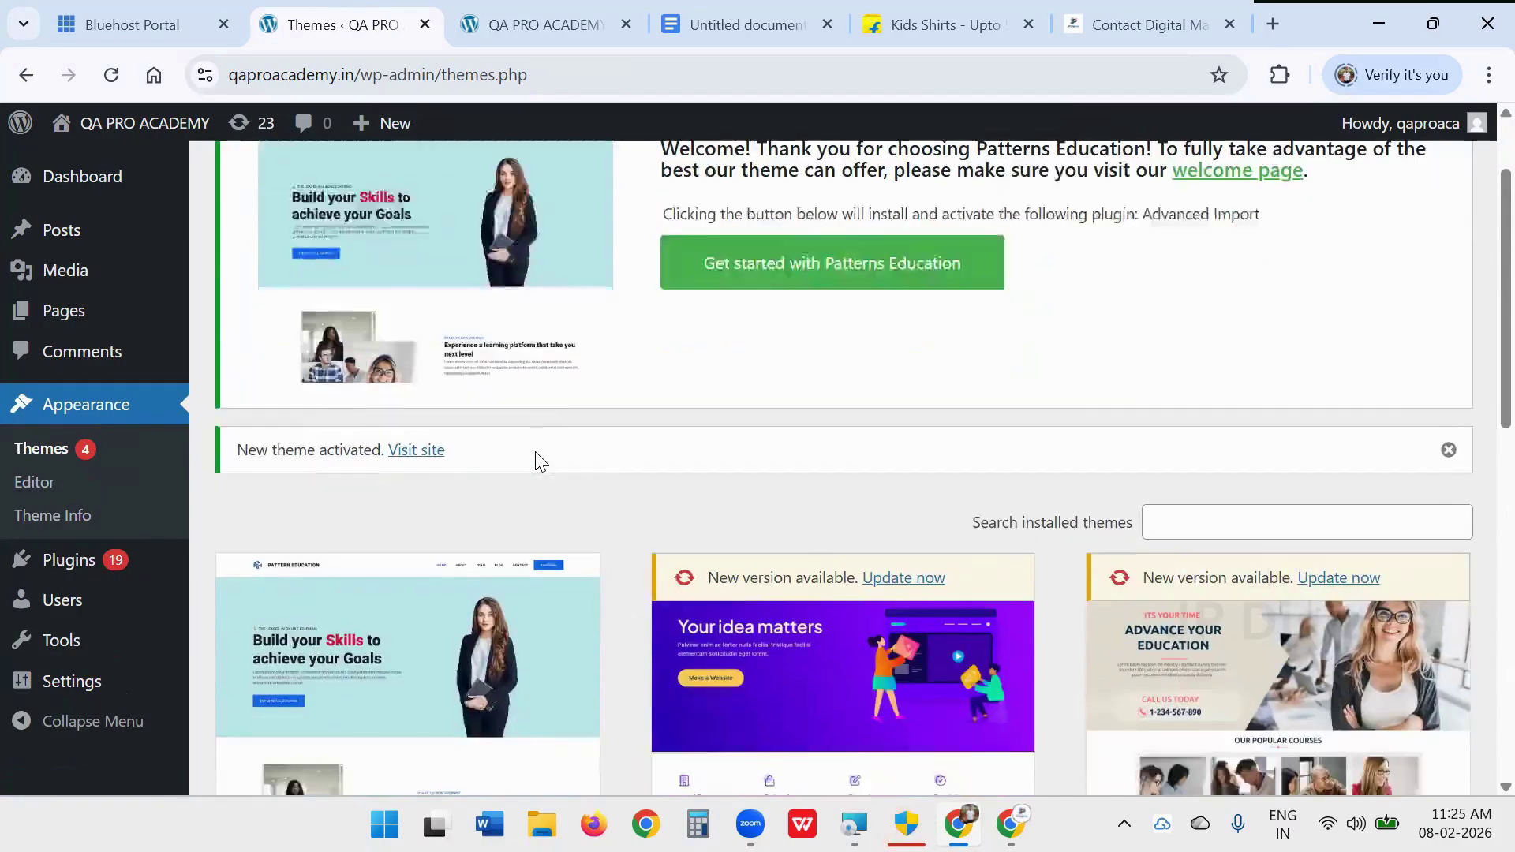
scroll(531, 465, "down", 5)
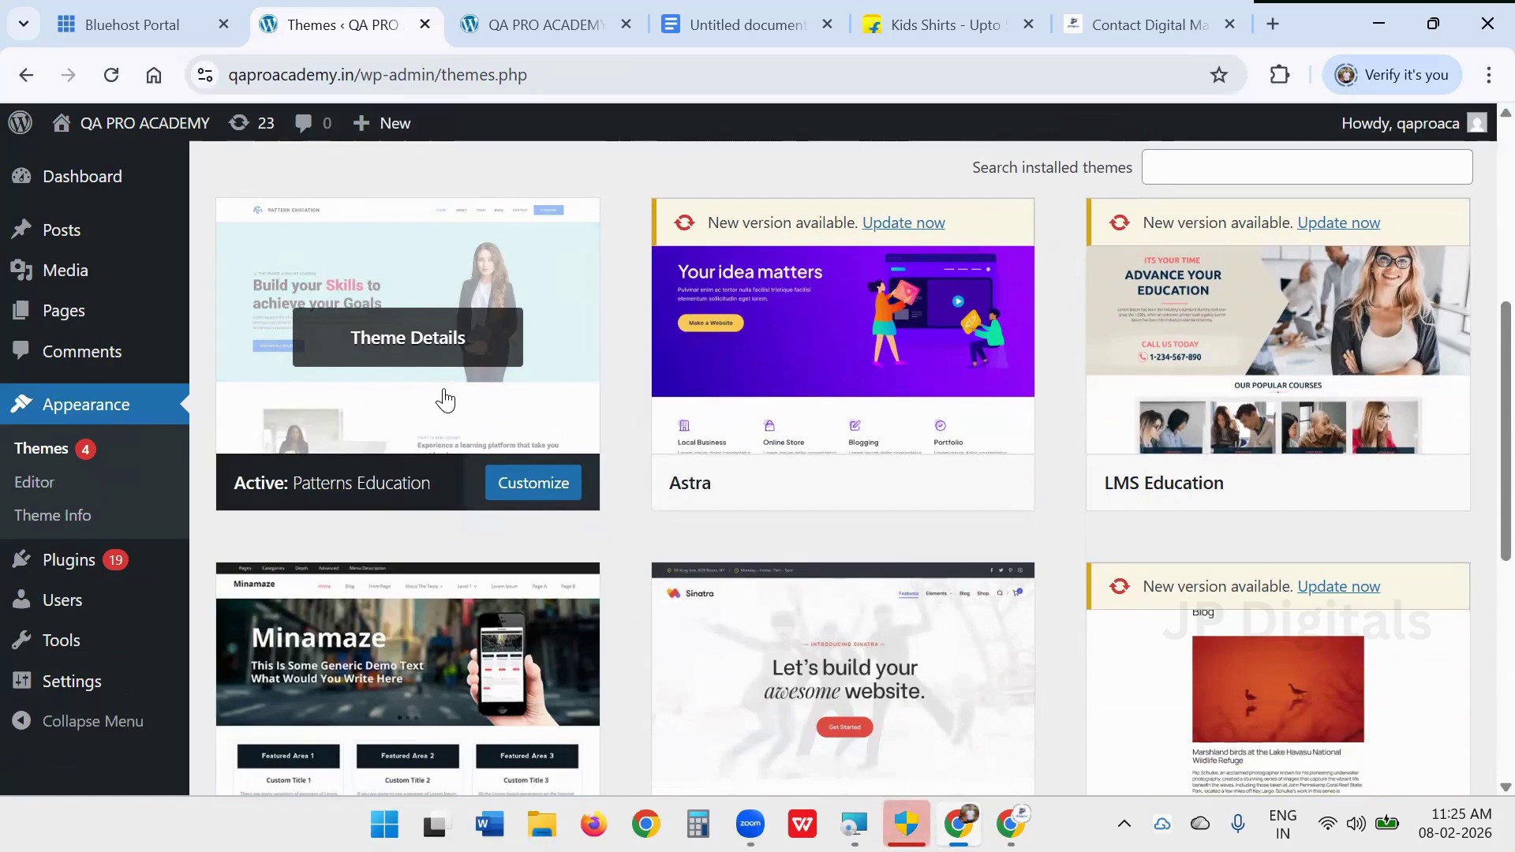
- Reload the live QA Pro Academy site and examine the homepage's sections and navigation in the newly activated theme
left_click(495, 19)
left_click(111, 74)
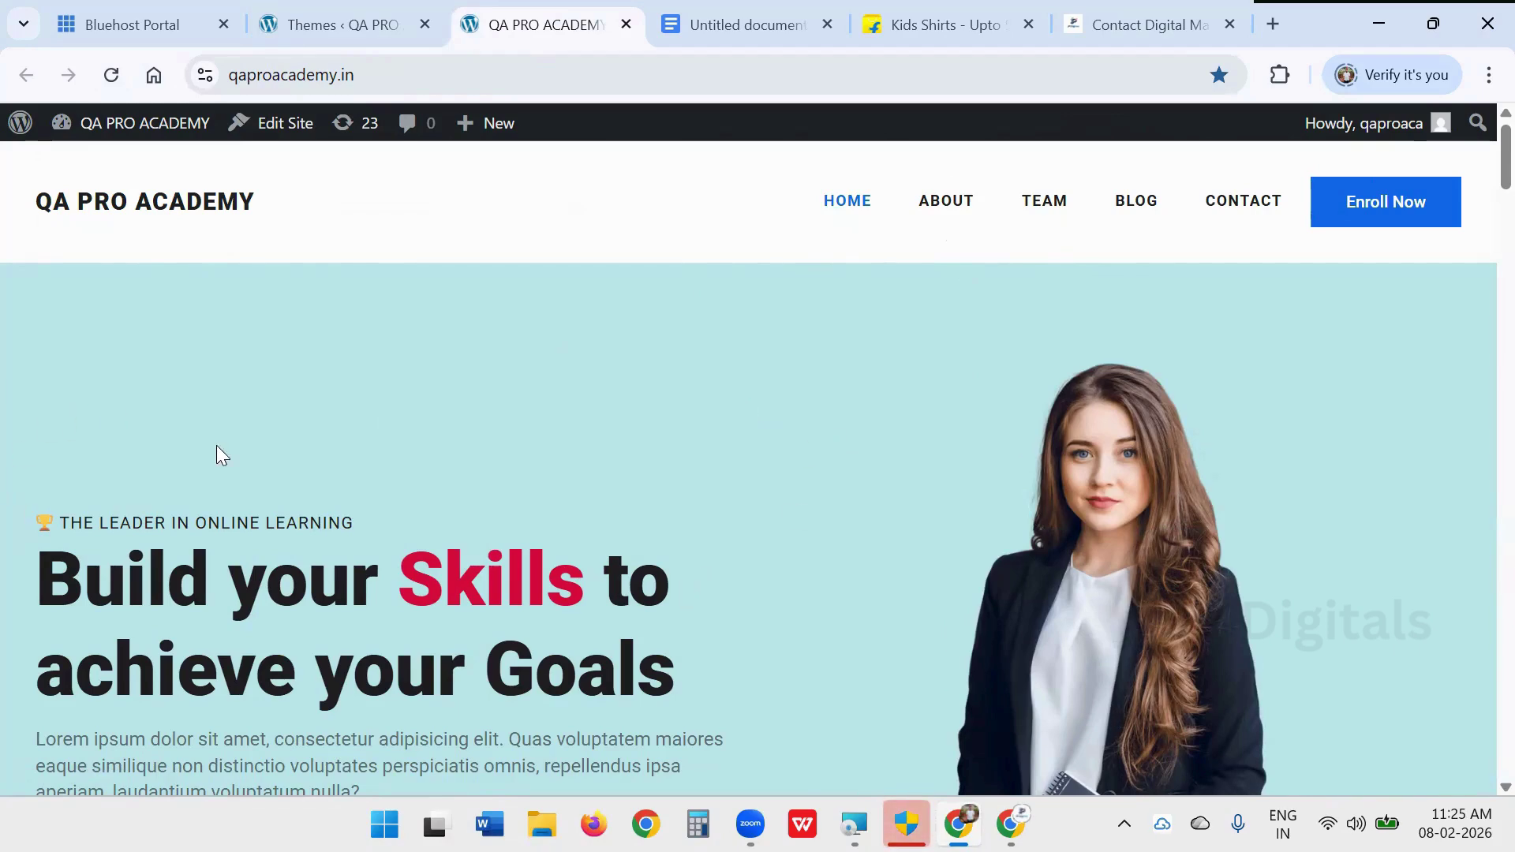
scroll(300, 396, "down", 2)
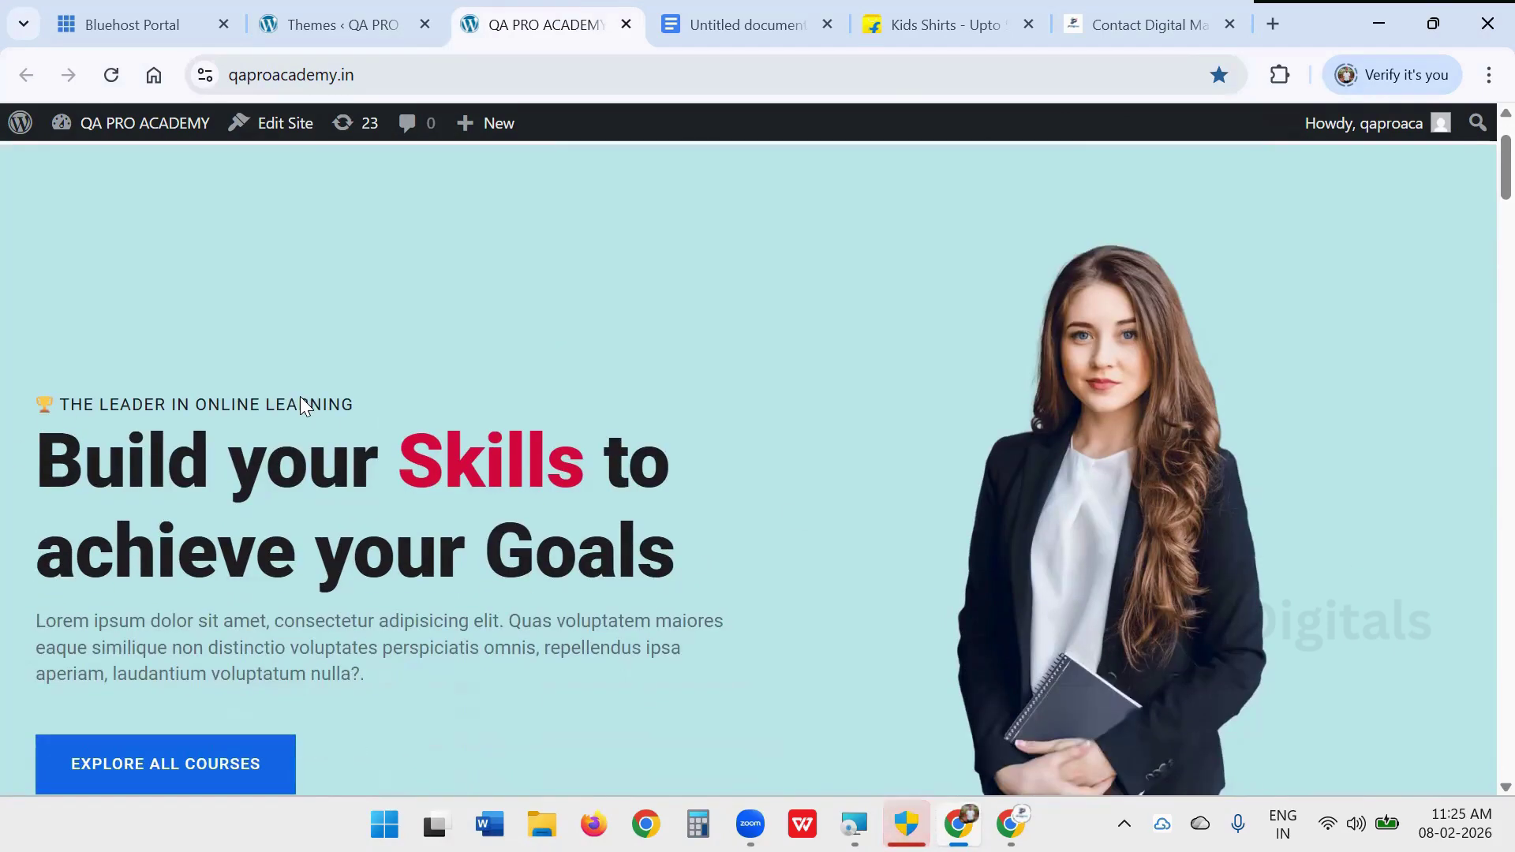
scroll(235, 391, "down", 3)
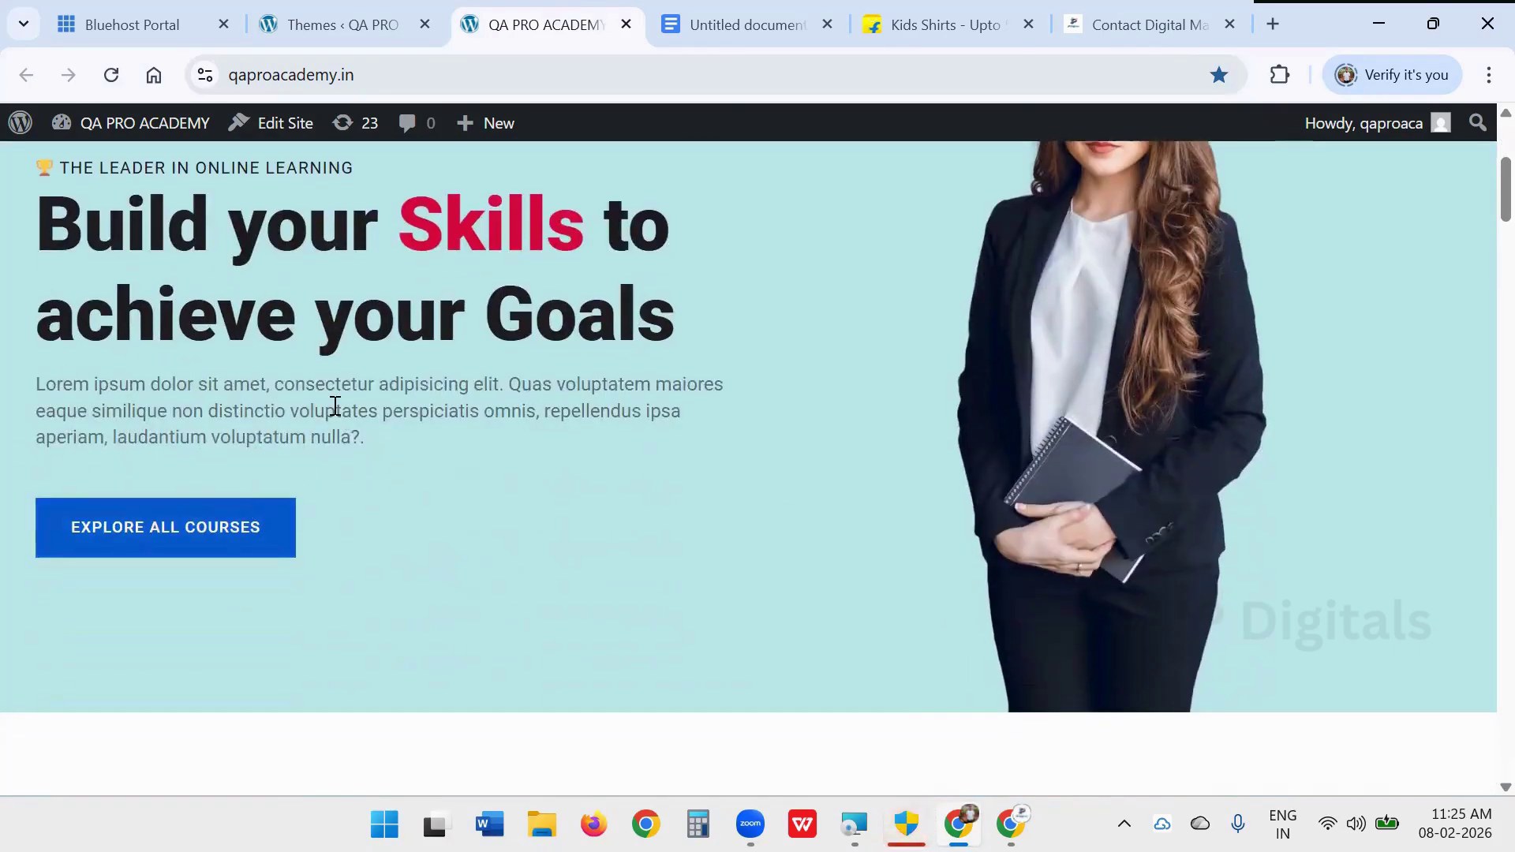
scroll(337, 405, "down", 5)
scroll(341, 397, "down", 10)
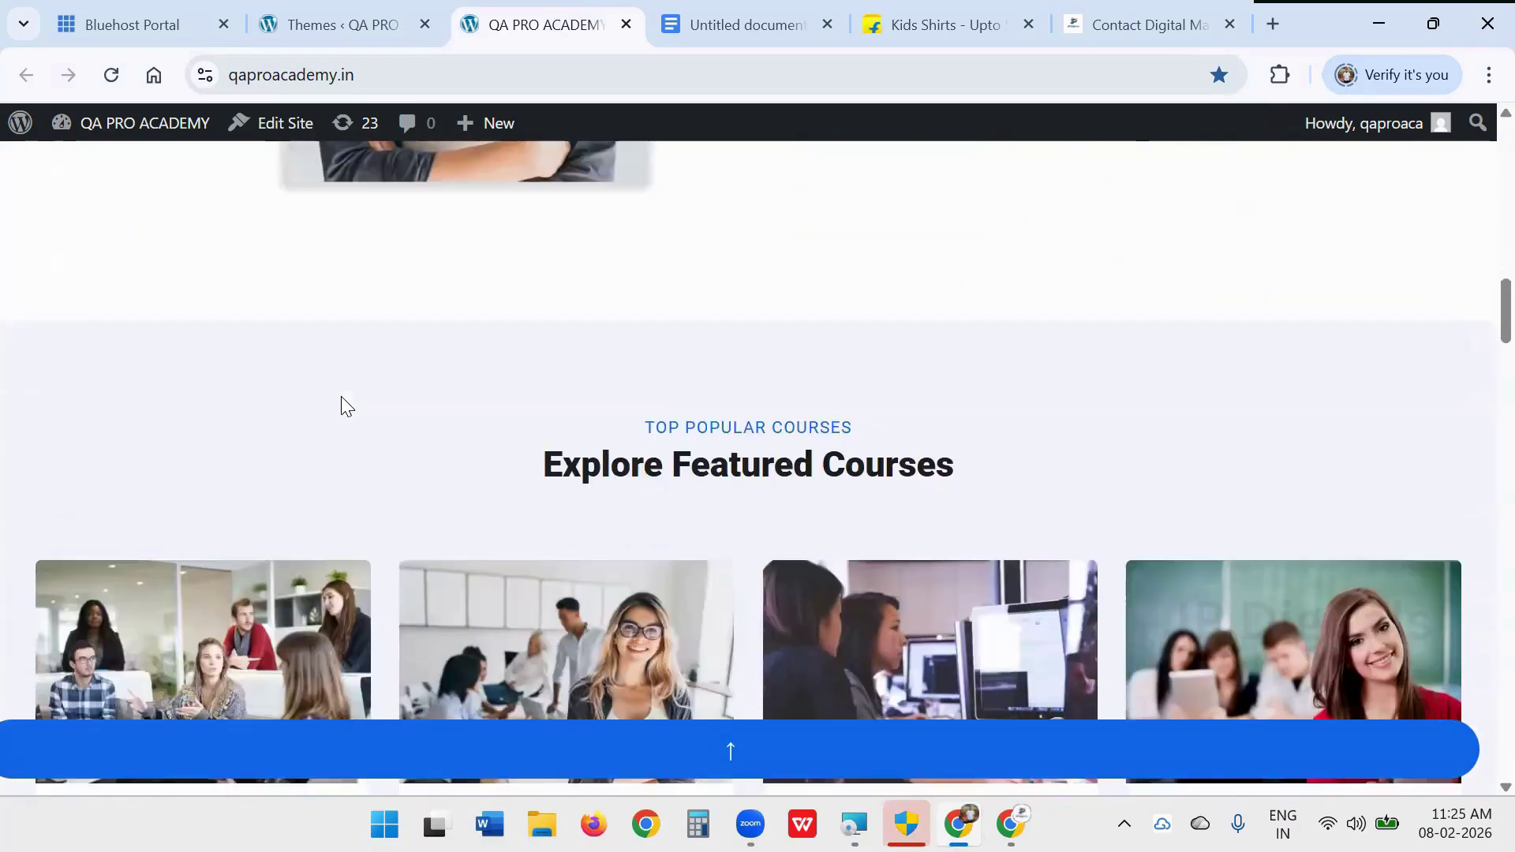
scroll(345, 406, "down", 10)
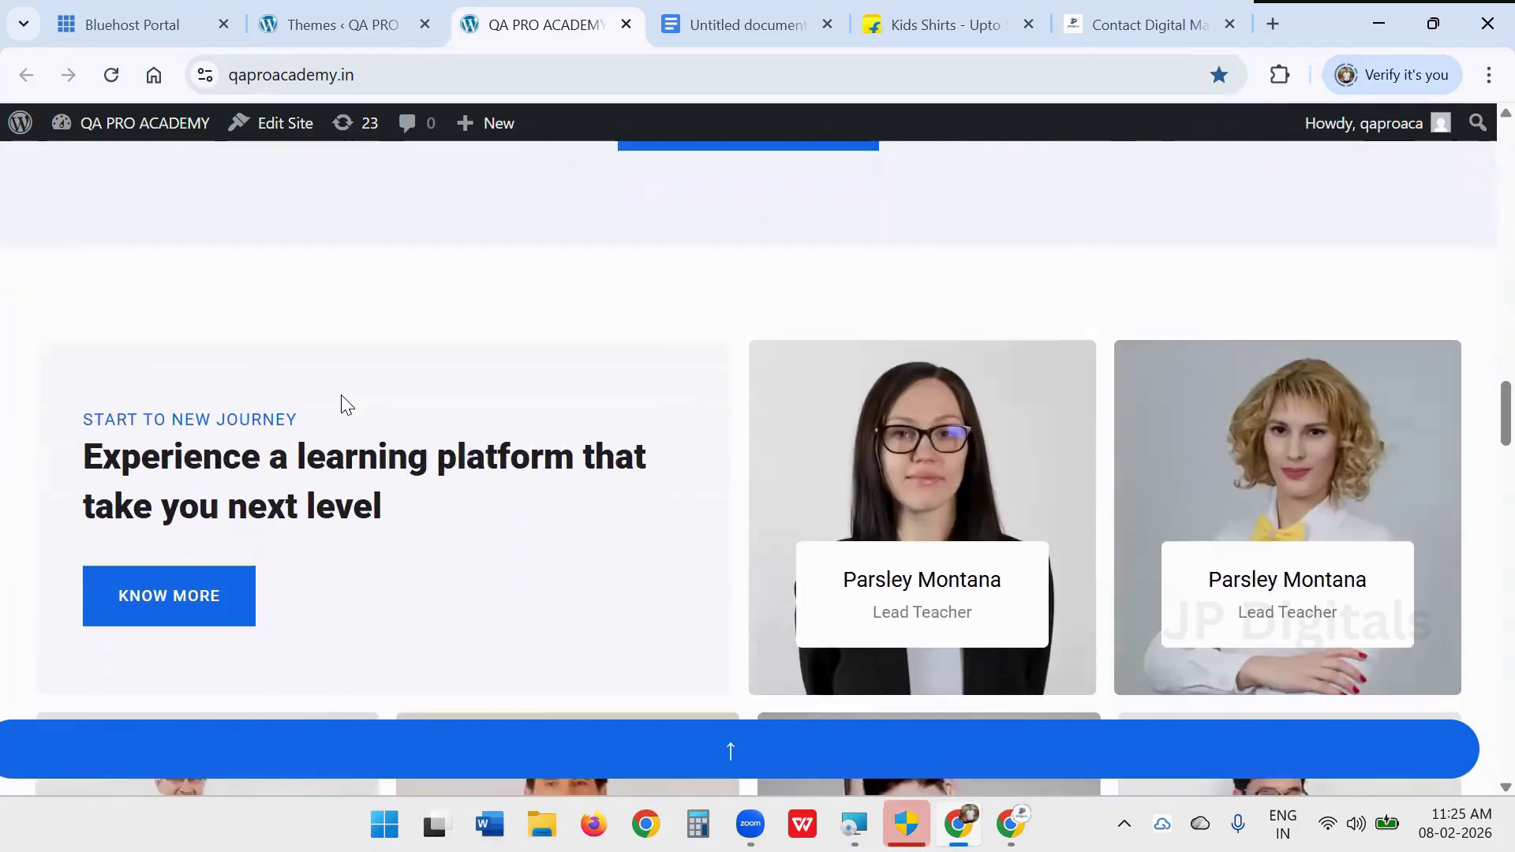
scroll(338, 398, "down", 10)
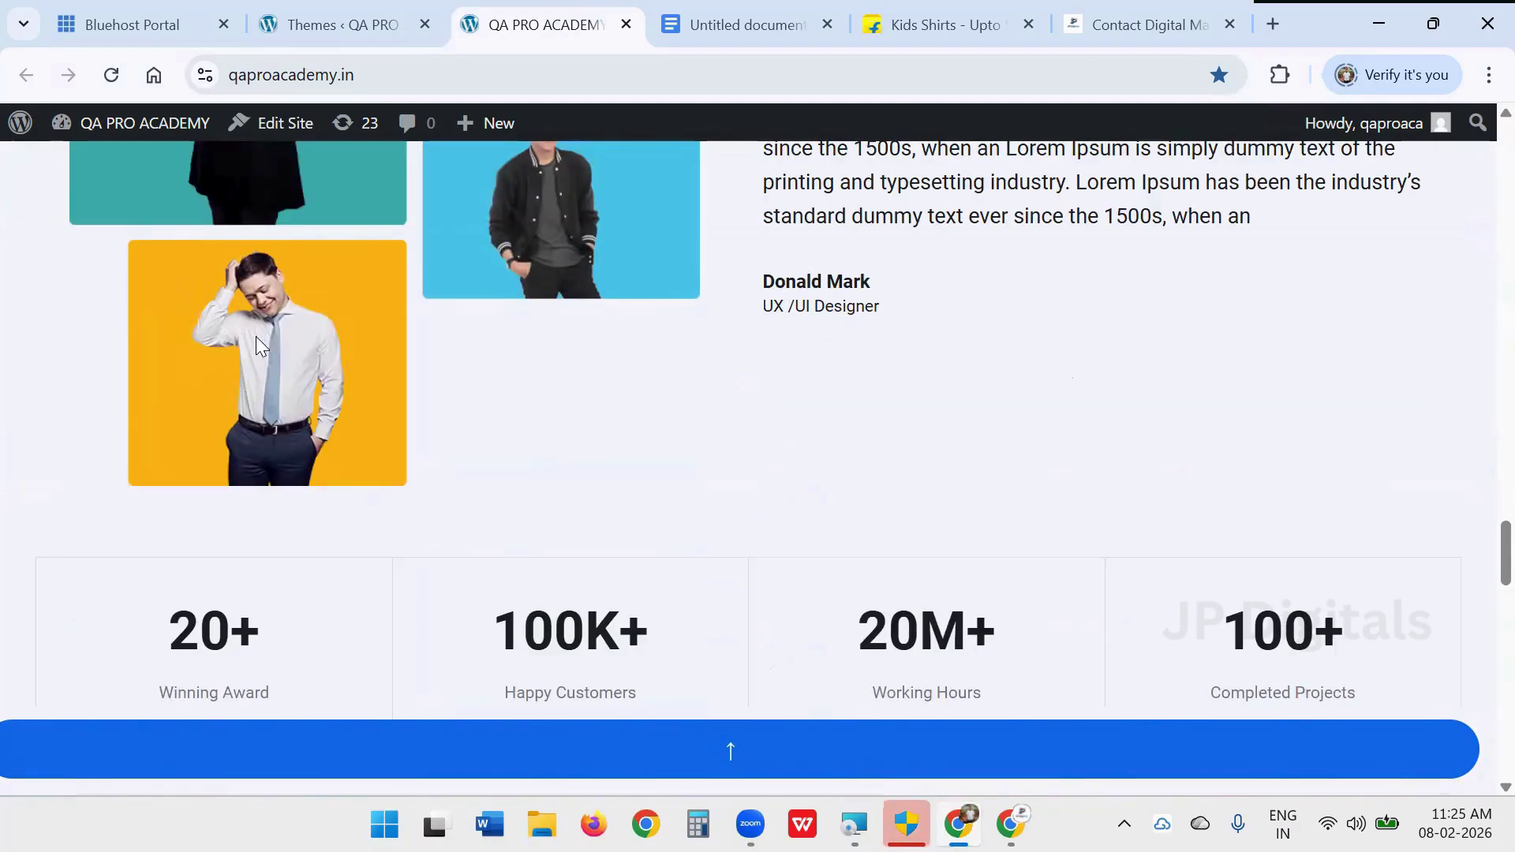
scroll(382, 427, "down", 5)
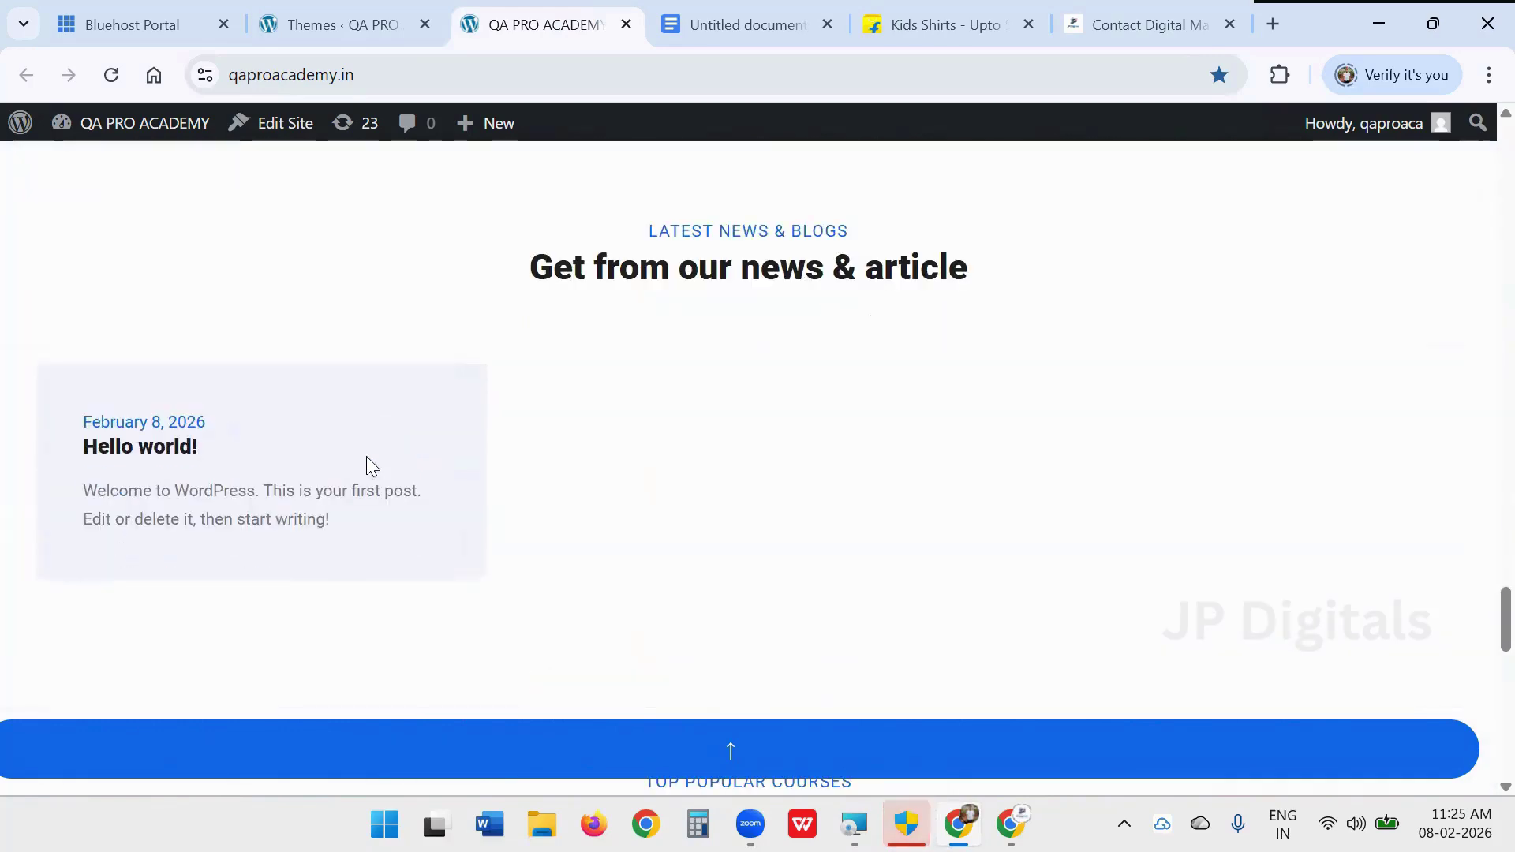
scroll(312, 484, "up", 5)
scroll(318, 478, "up", 10)
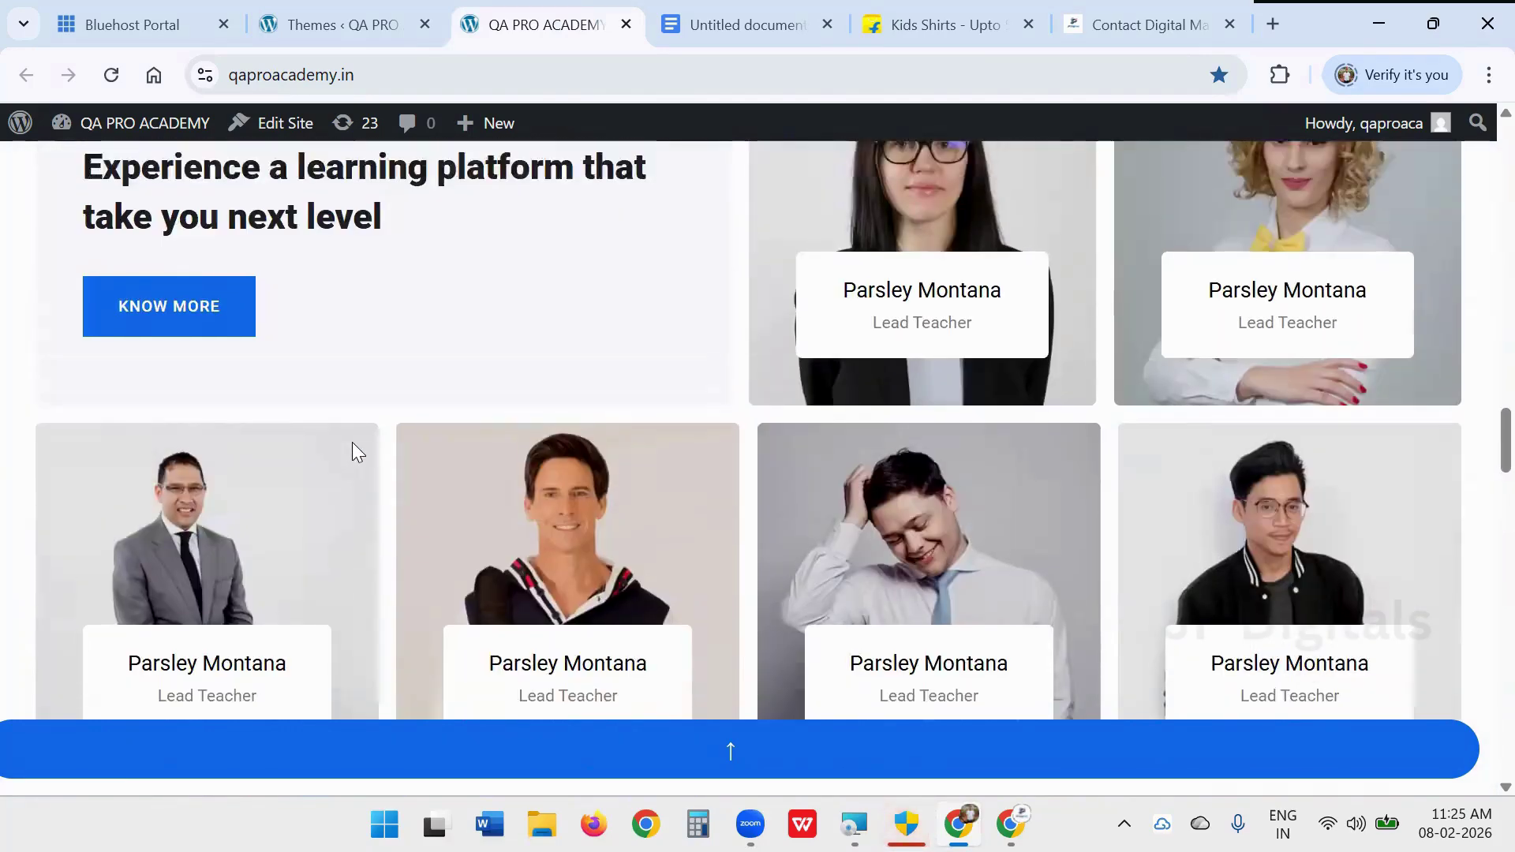
scroll(353, 465, "up", 10)
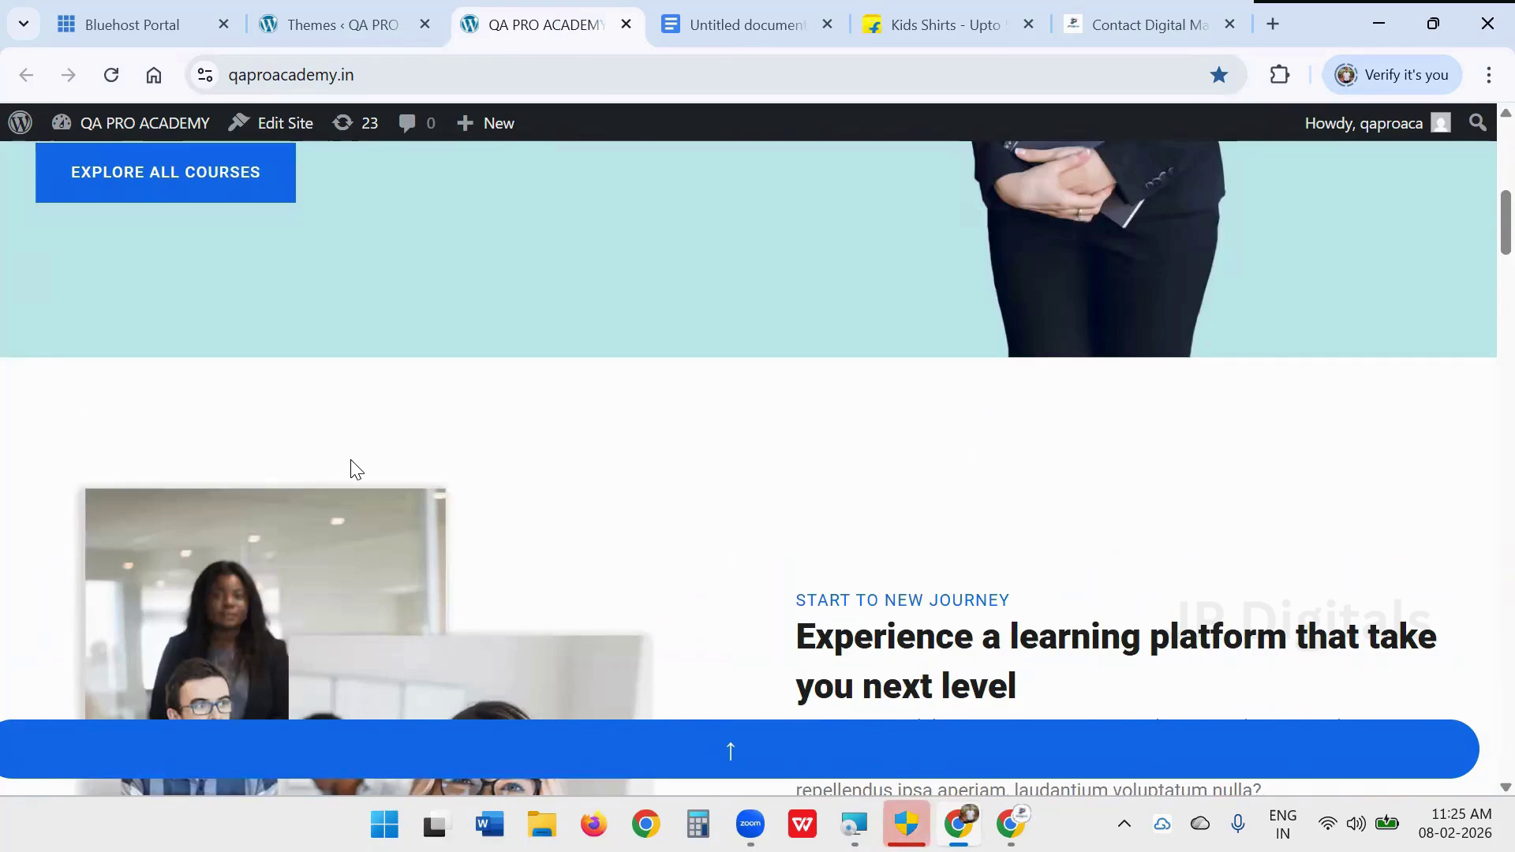
scroll(521, 492, "up", 5)
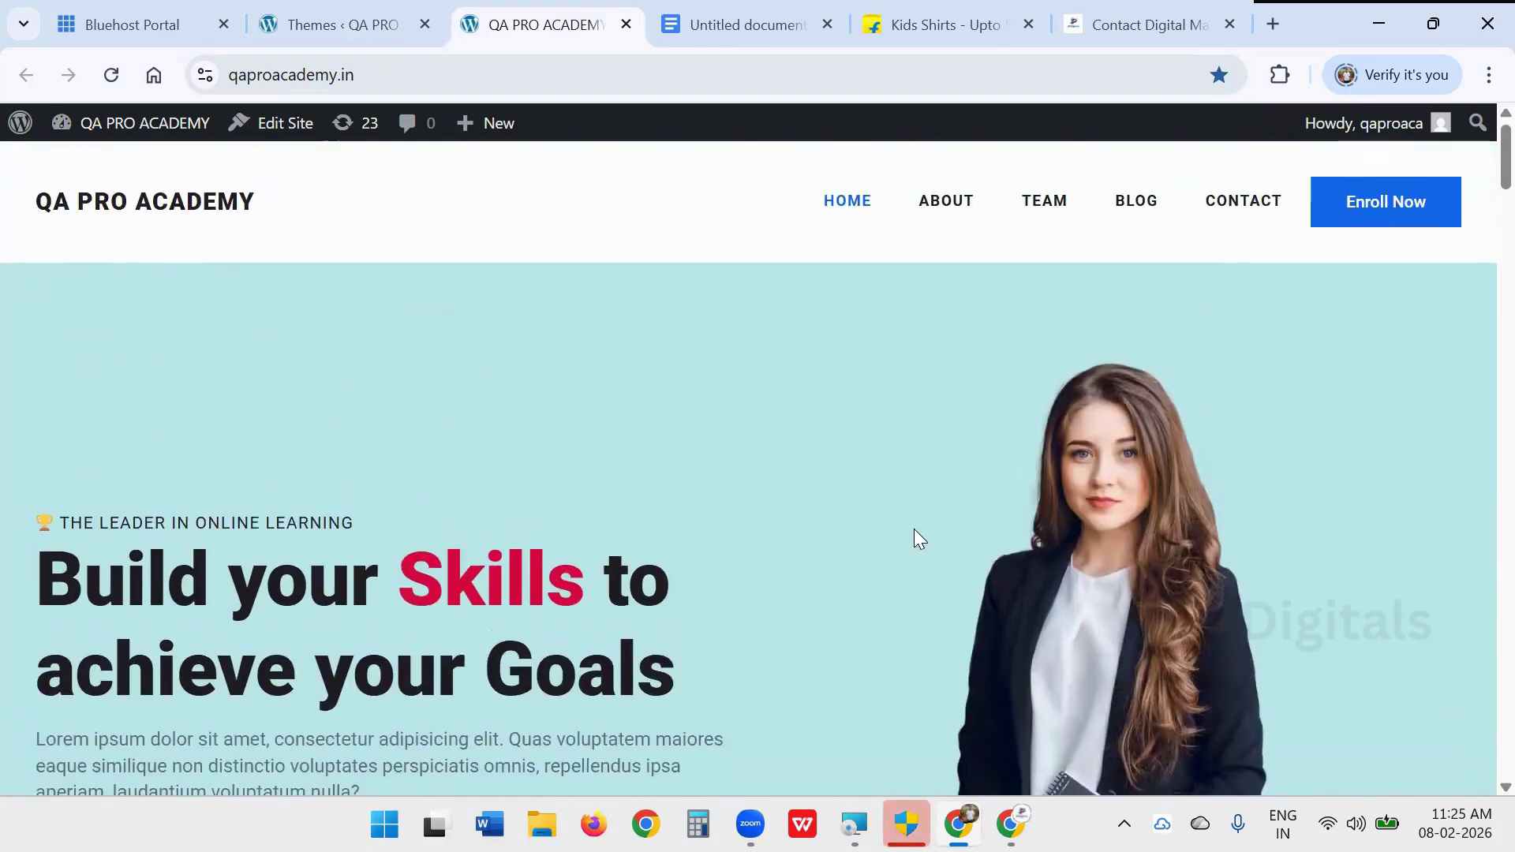
- Look through the demo homepage again, checking its header navigation links and its course, team and statistics sections
scroll(894, 511, "down", 15)
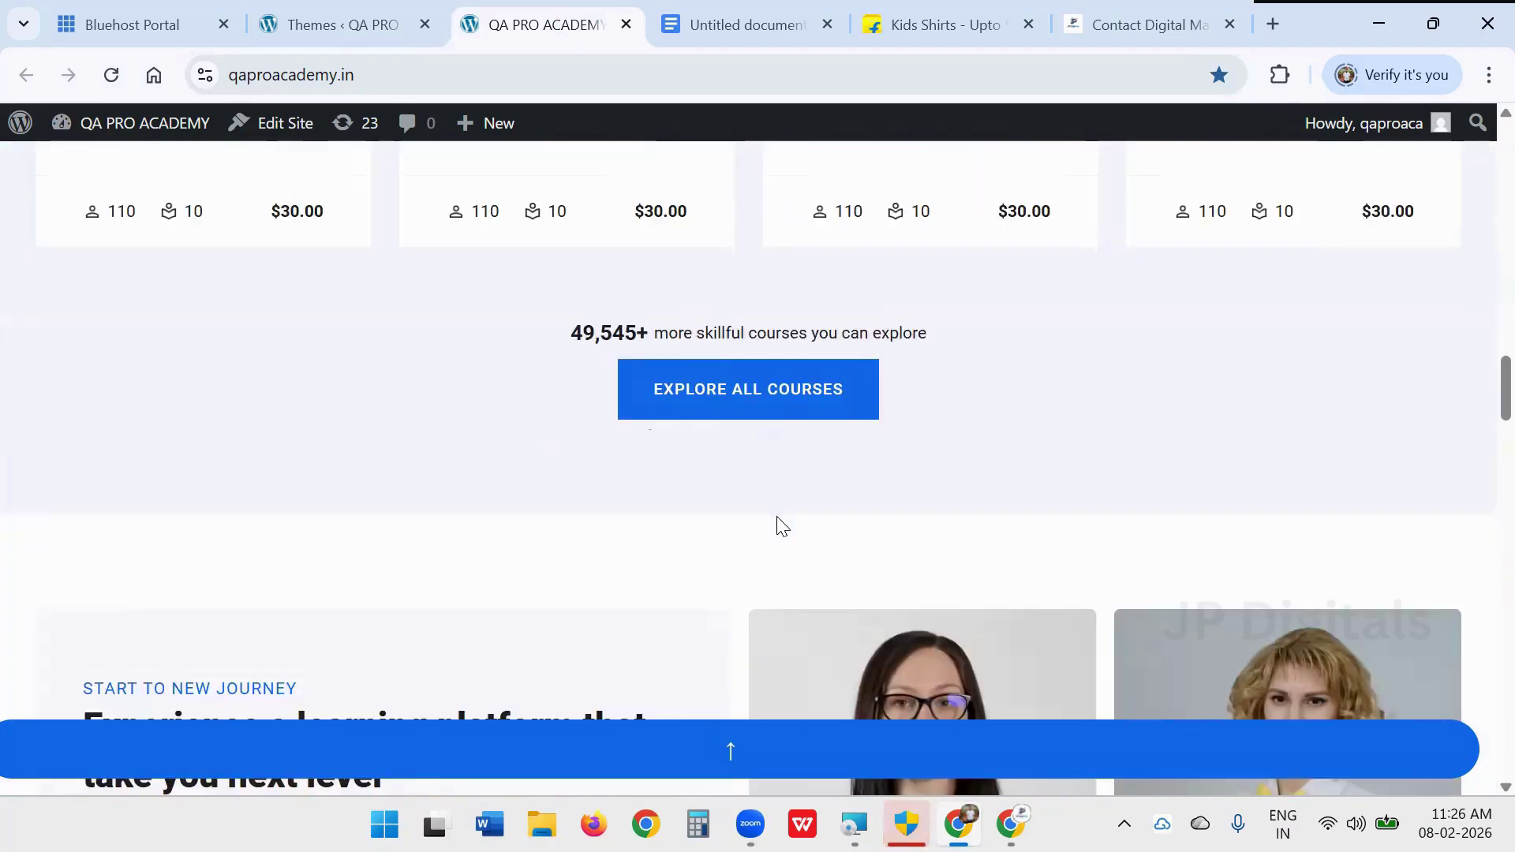
scroll(776, 518, "down", 8)
scroll(773, 519, "up", 10)
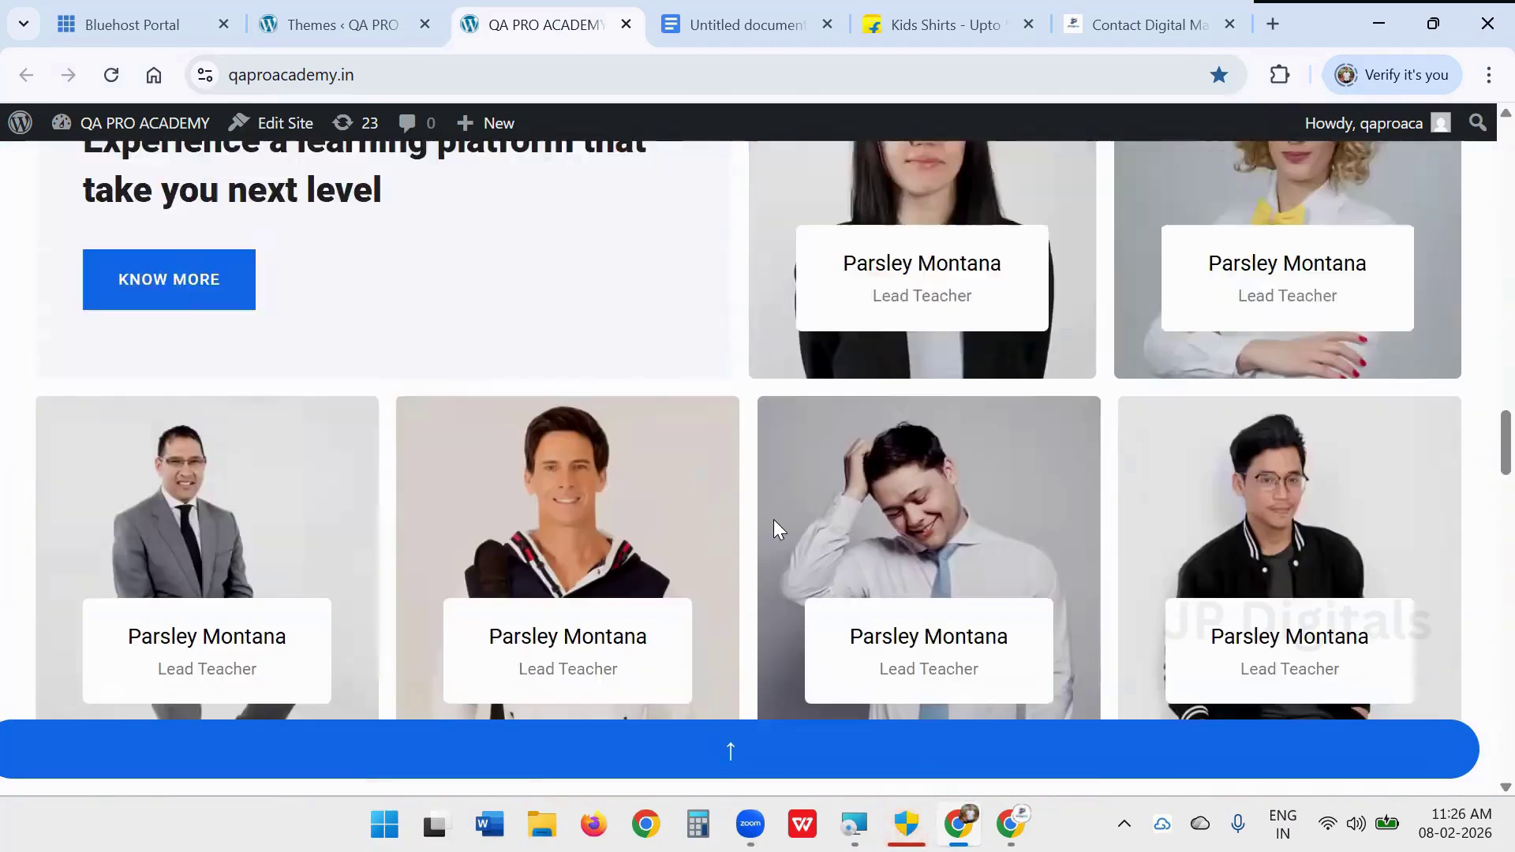
left_click(772, 522)
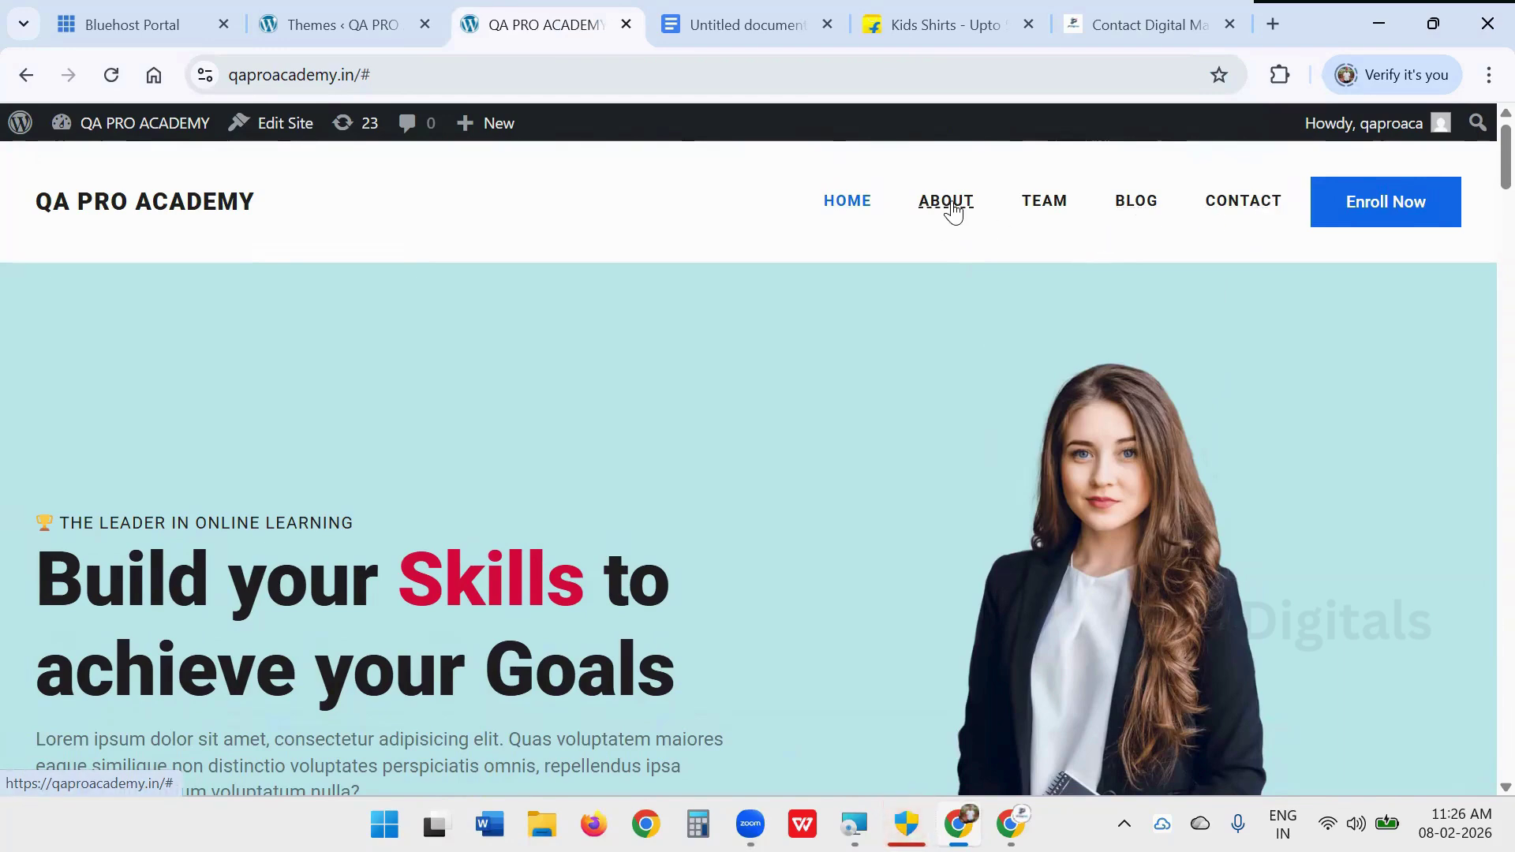
scroll(558, 392, "down", 15)
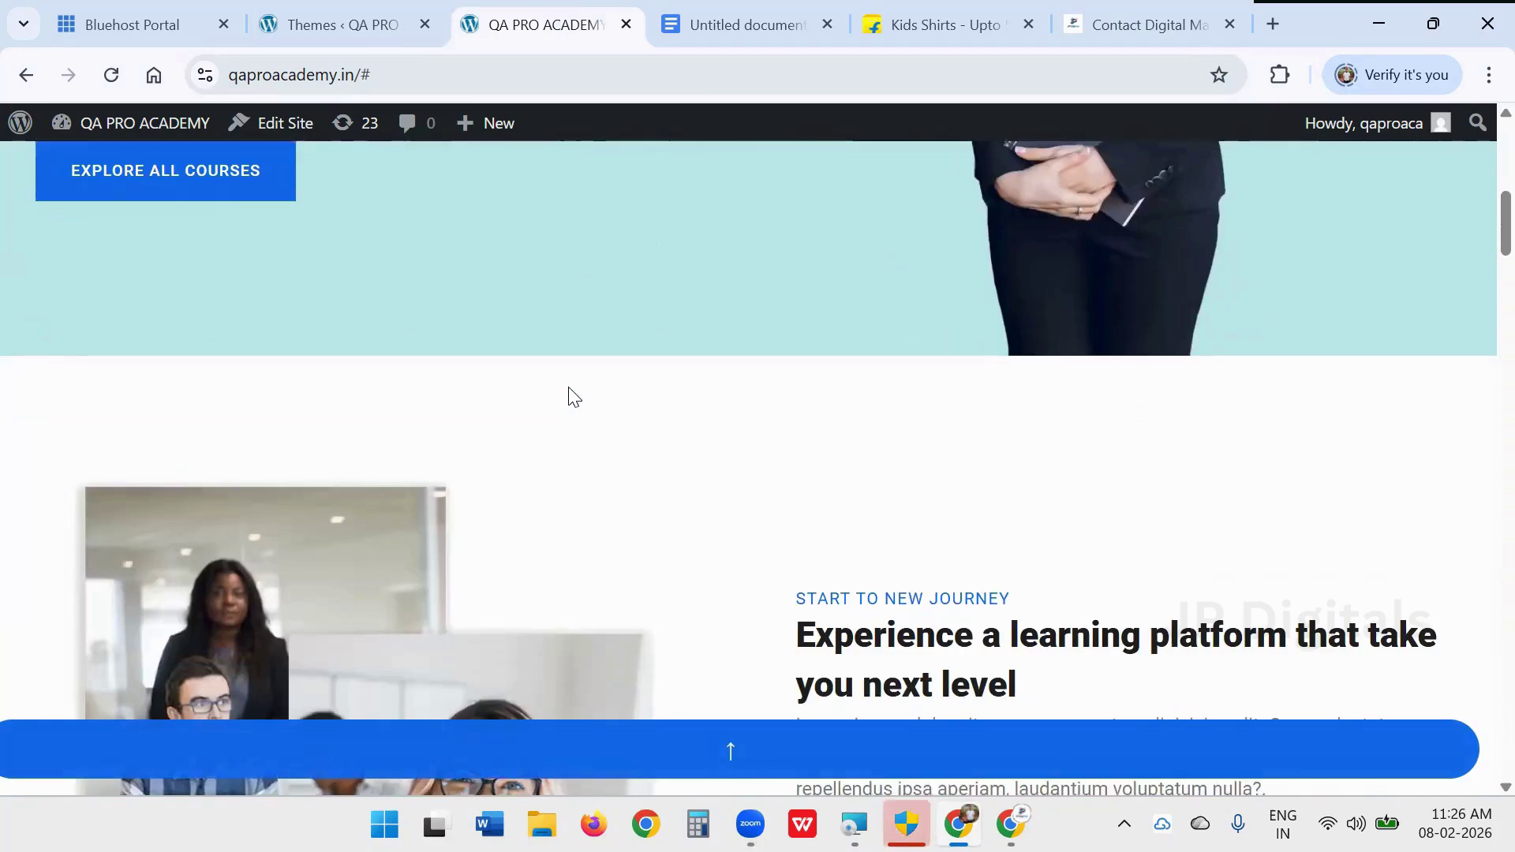
scroll(565, 392, "down", 15)
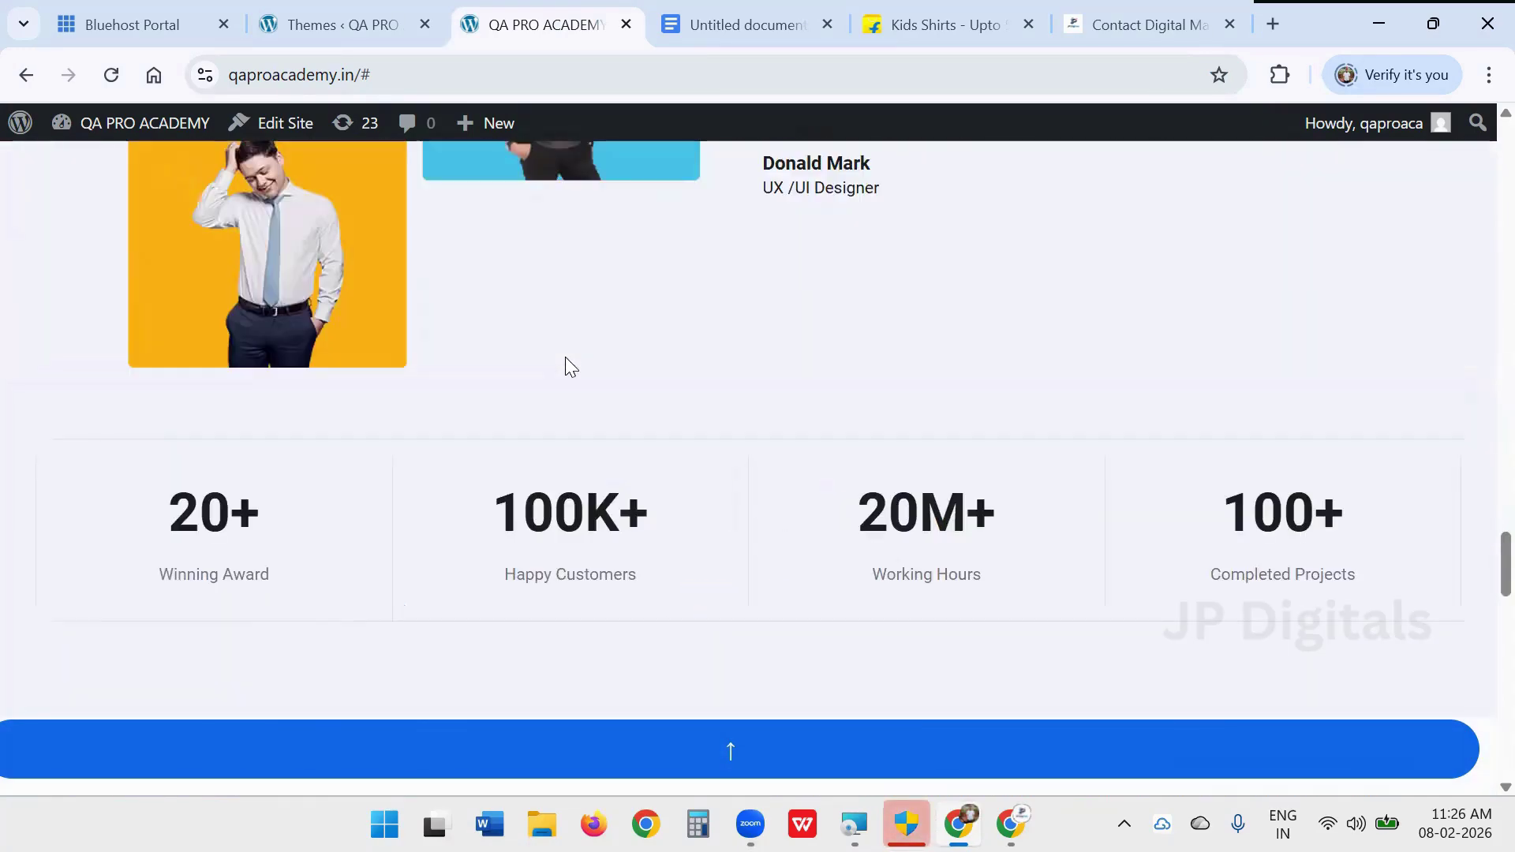
scroll(568, 365, "up", 8)
scroll(564, 364, "up", 20)
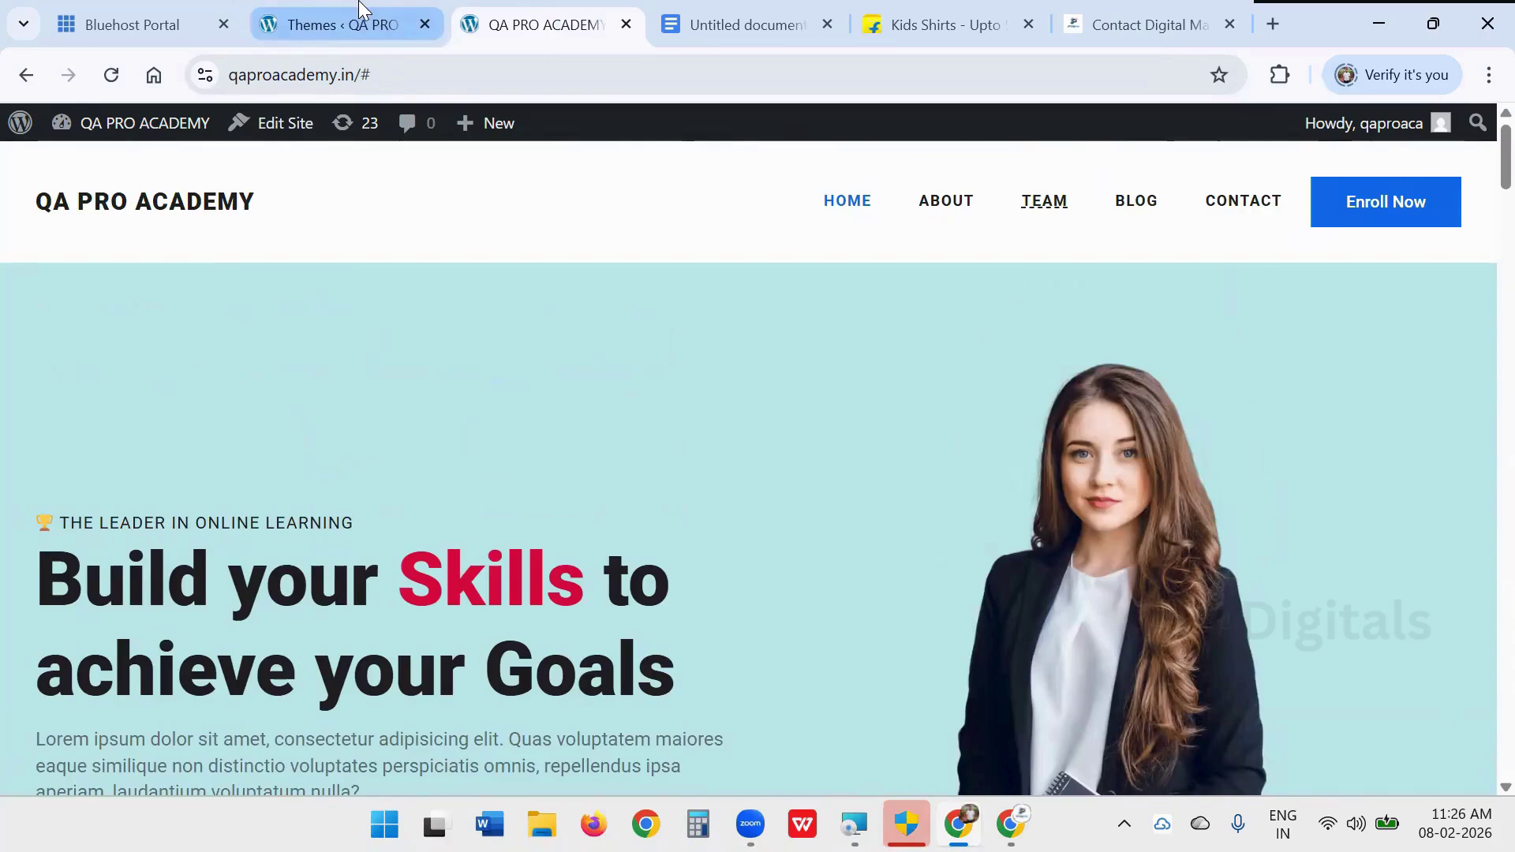
- Return to the WordPress themes page and look over the active theme and the other installed themes
left_click(359, 9)
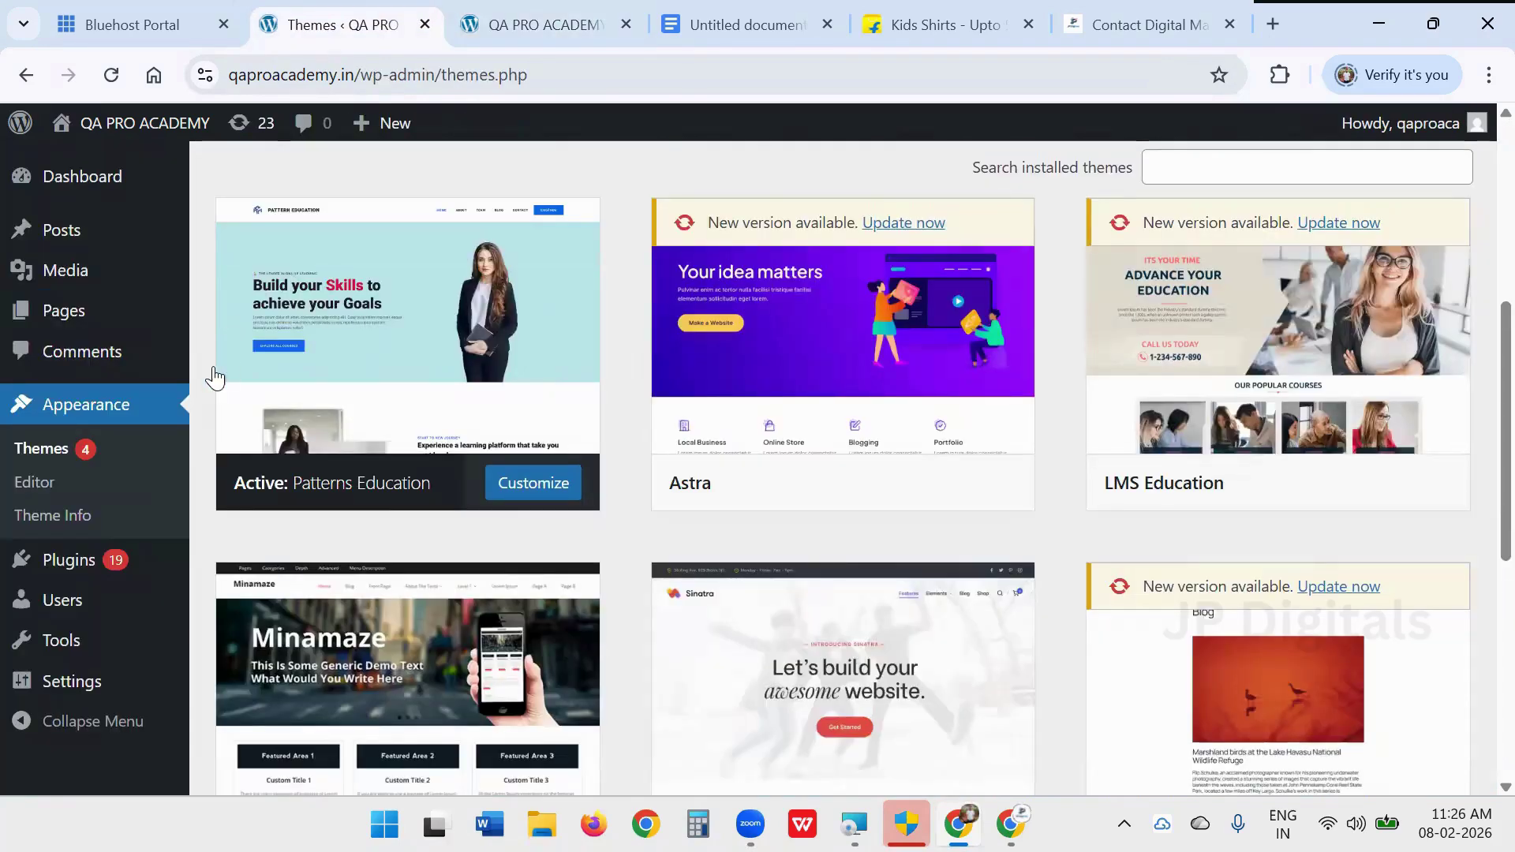
scroll(734, 416, "down", 4)
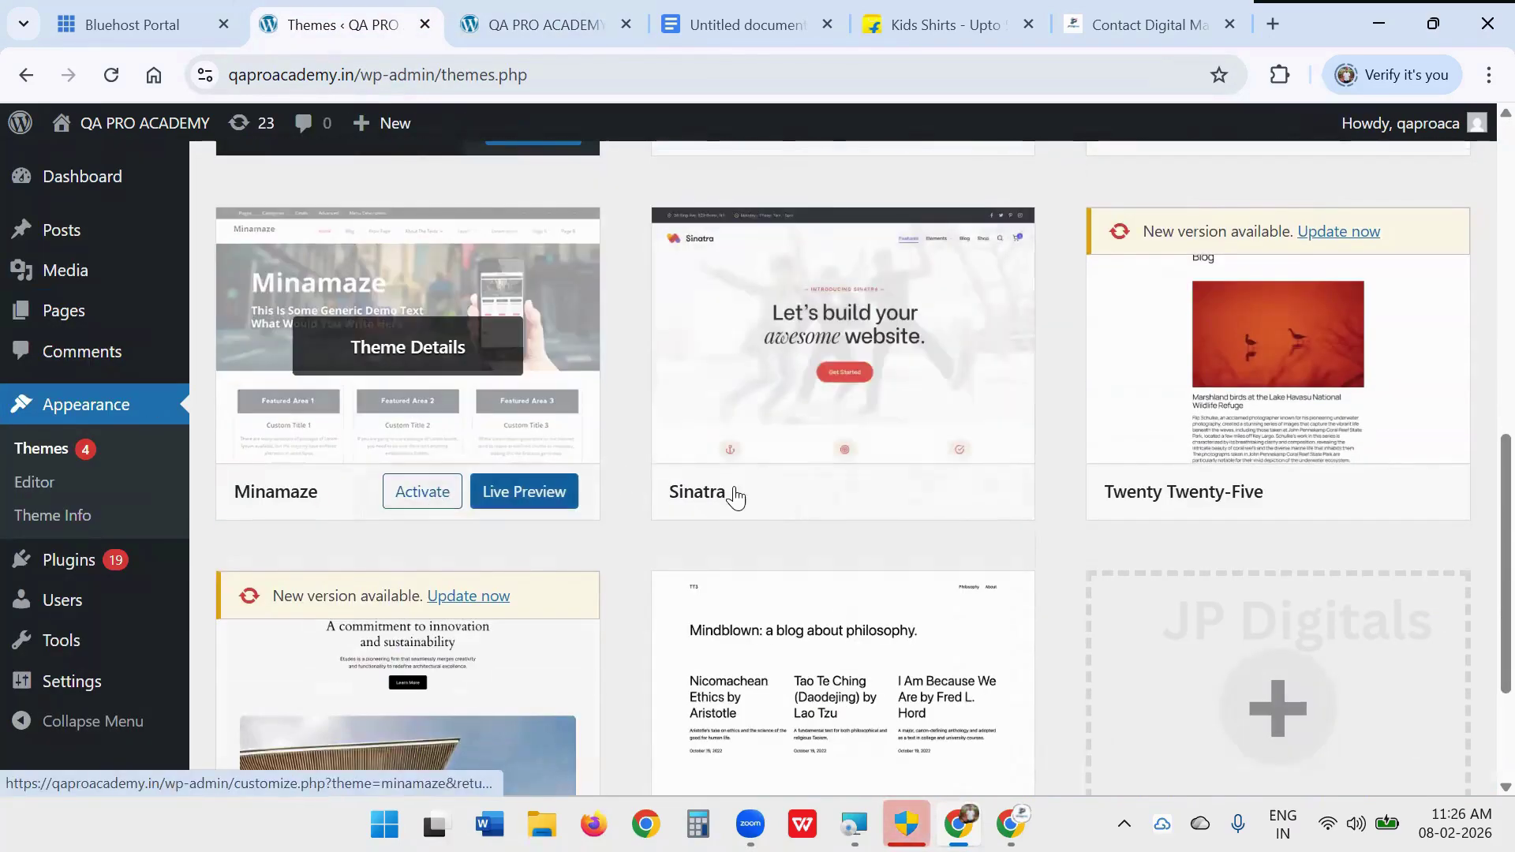
scroll(1163, 494, "down", 3)
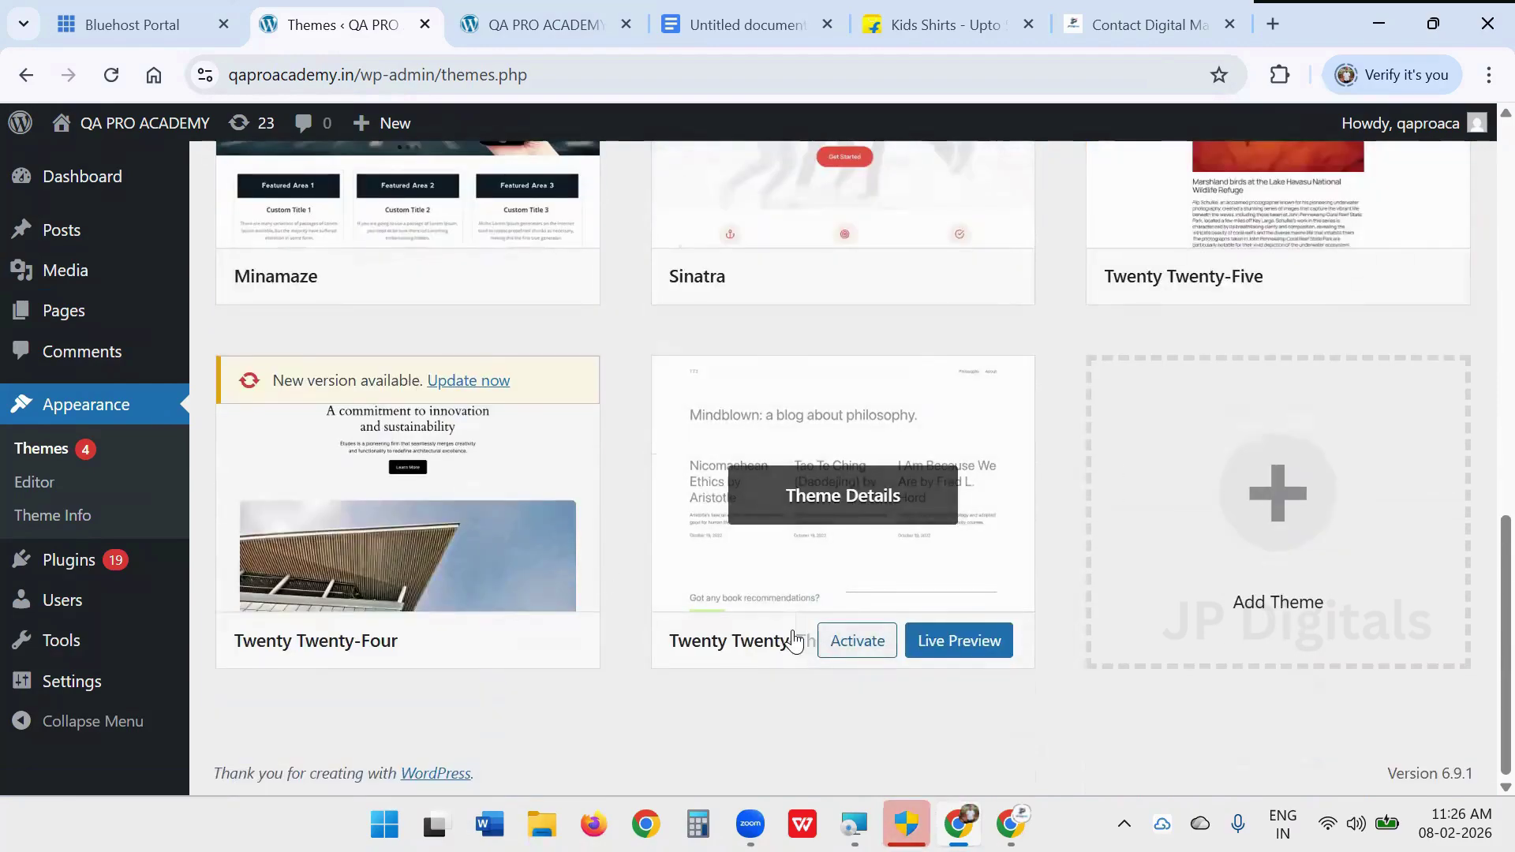
scroll(446, 418, "up", 6)
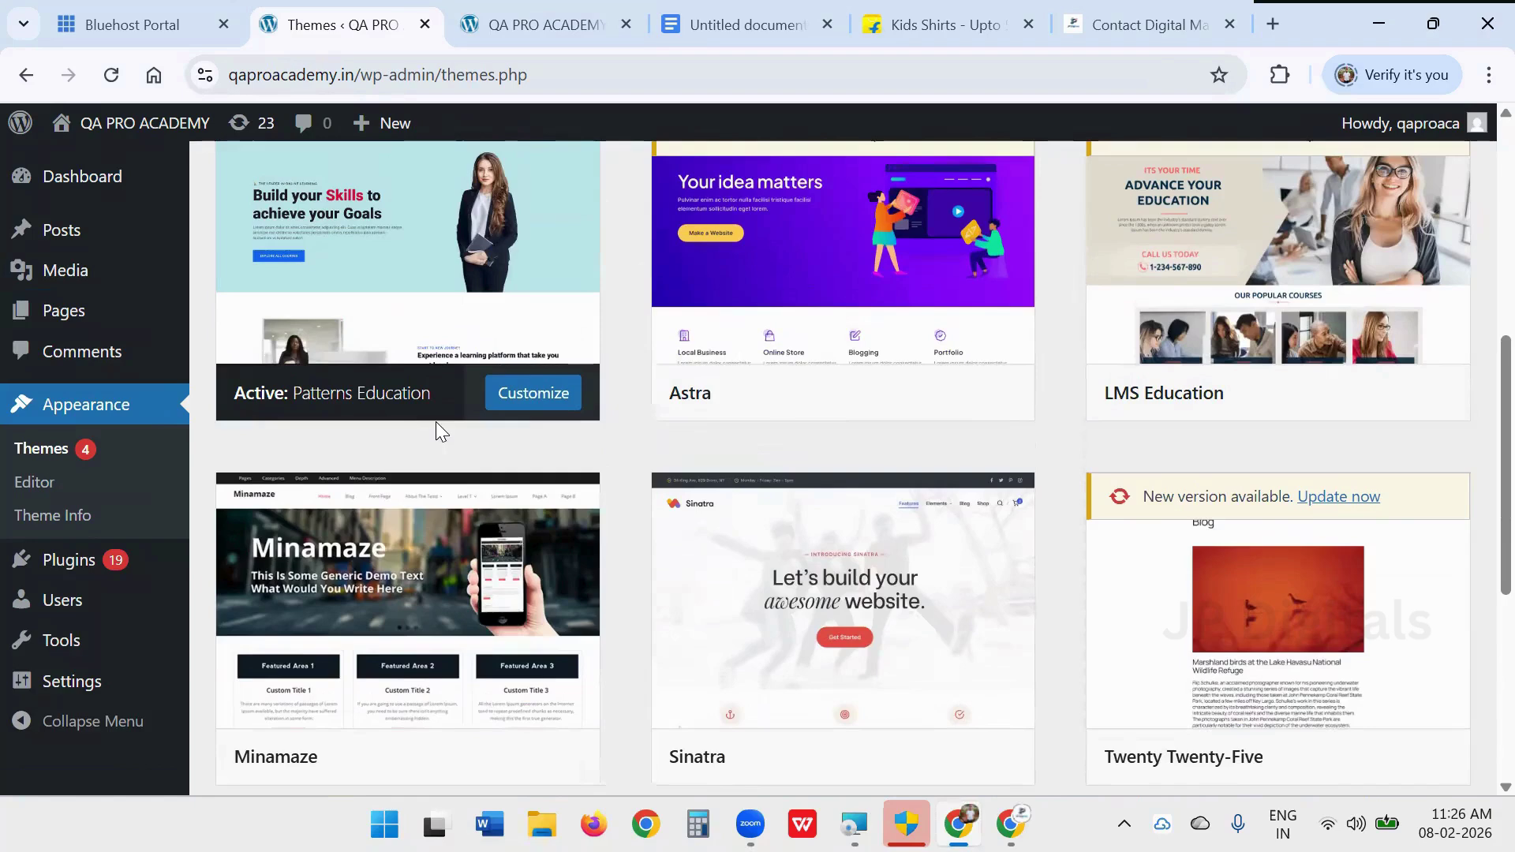
scroll(435, 429, "up", 7)
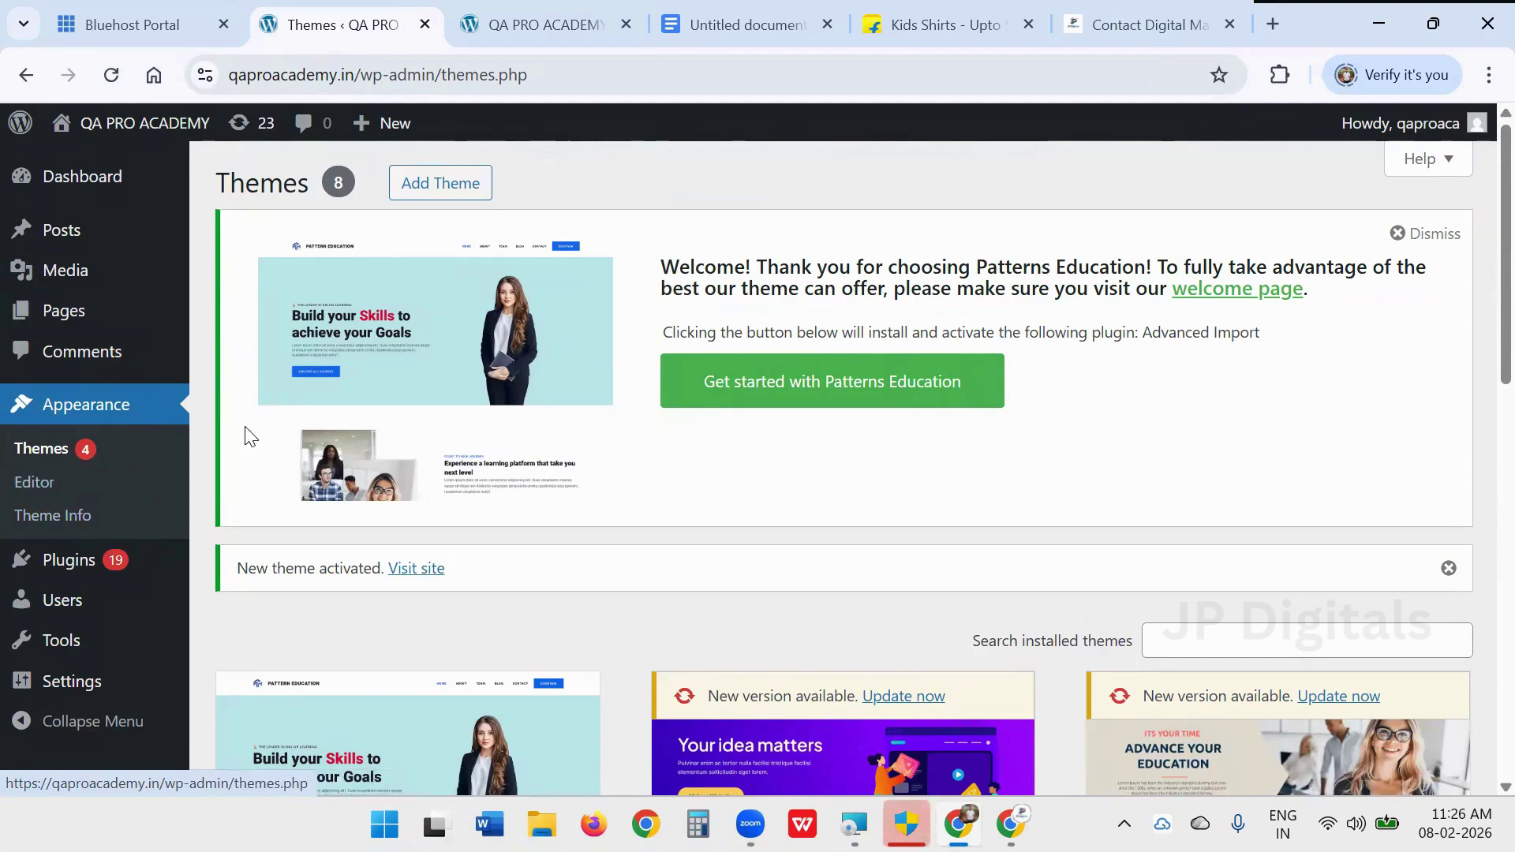
scroll(381, 508, "down", 12)
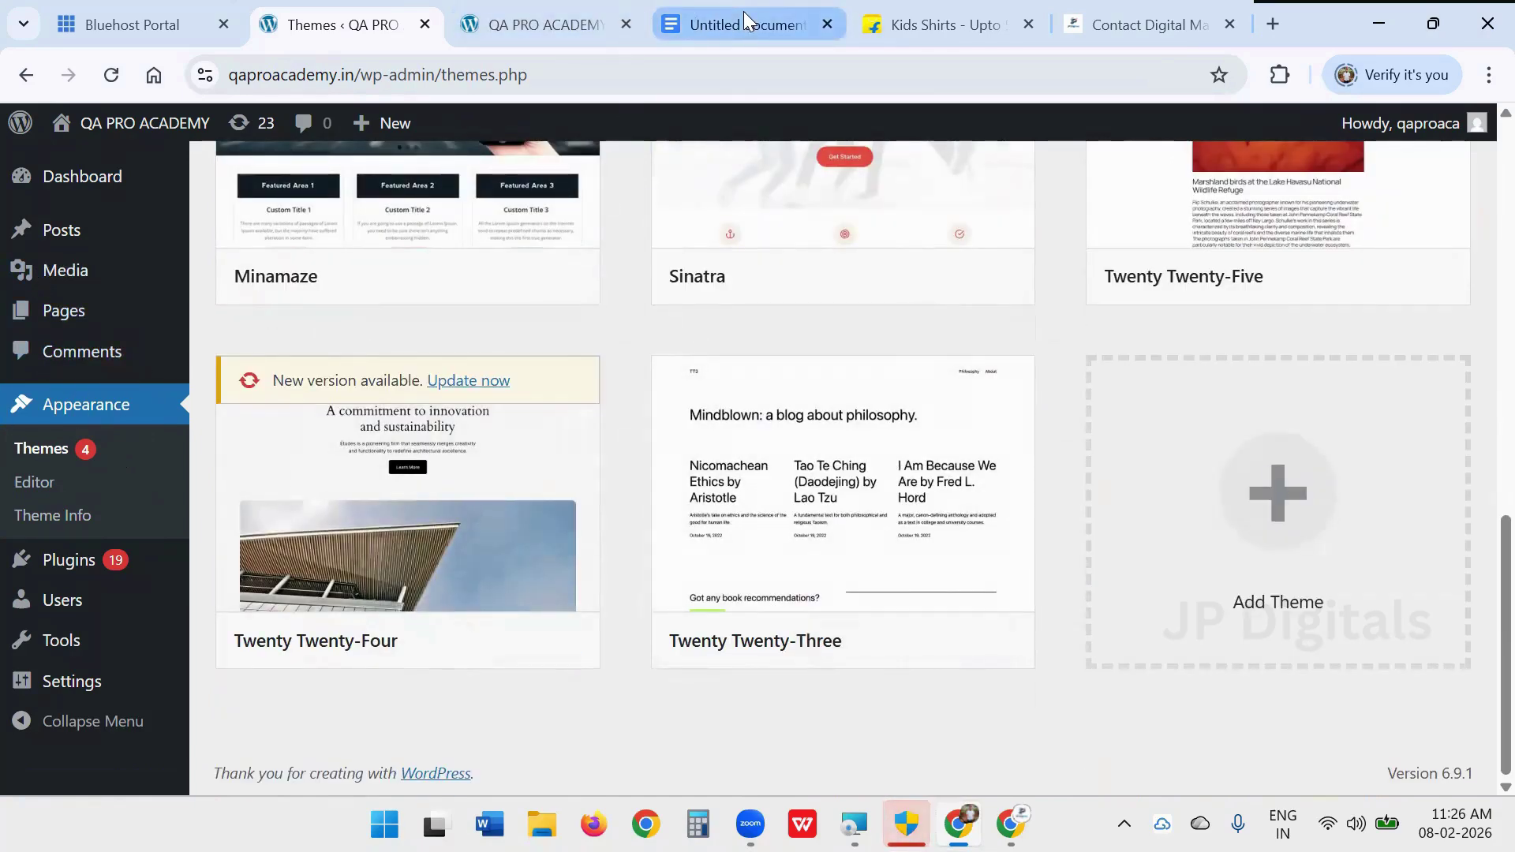
- Switch to the lesson notes in Google Docs and highlight the Themes topic in green
left_click(730, 30)
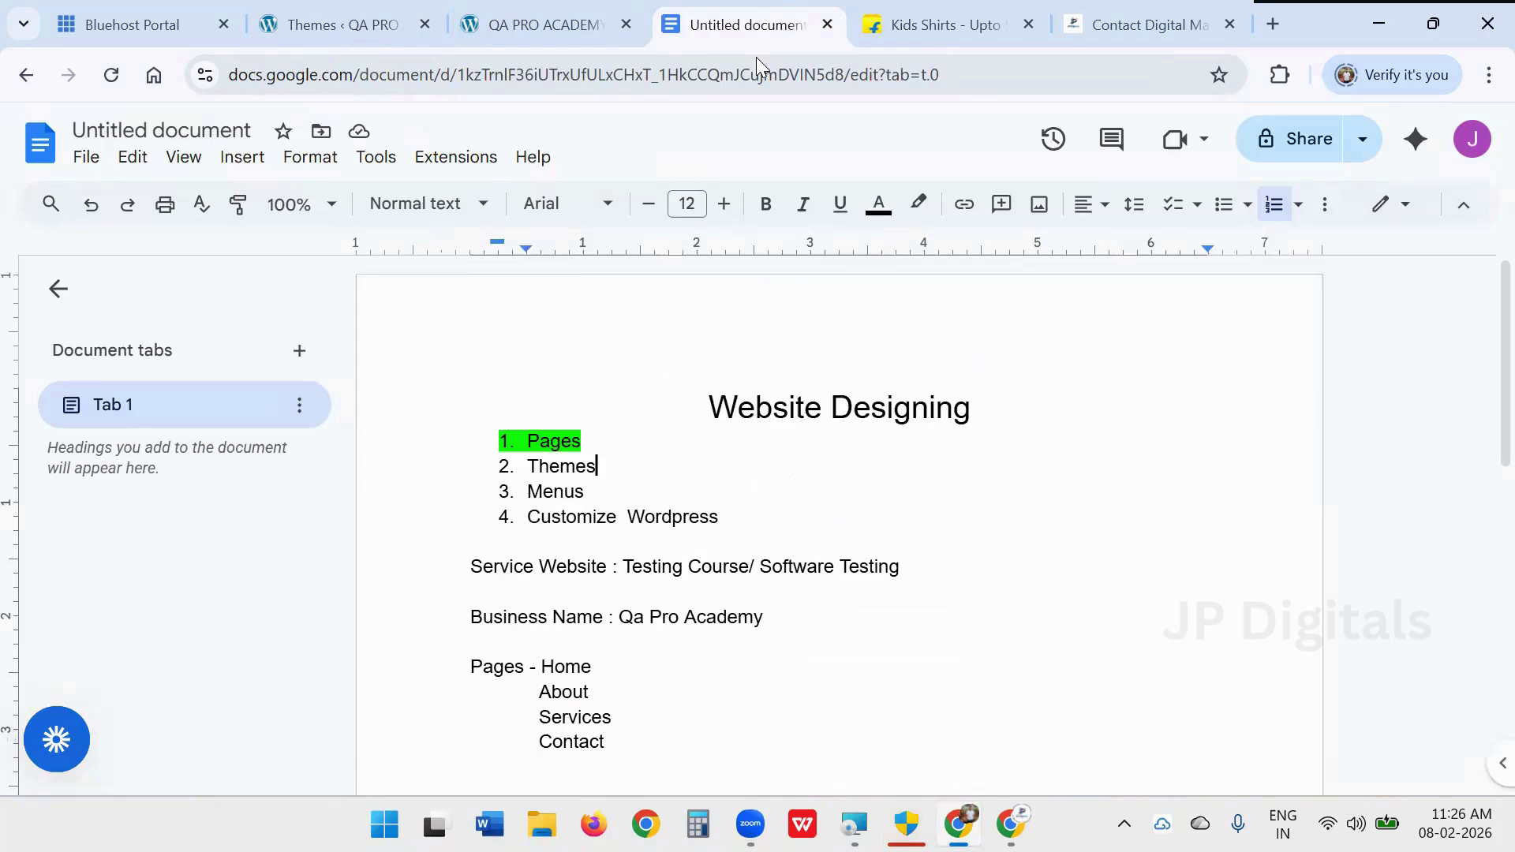
left_click_drag(612, 470, 511, 465)
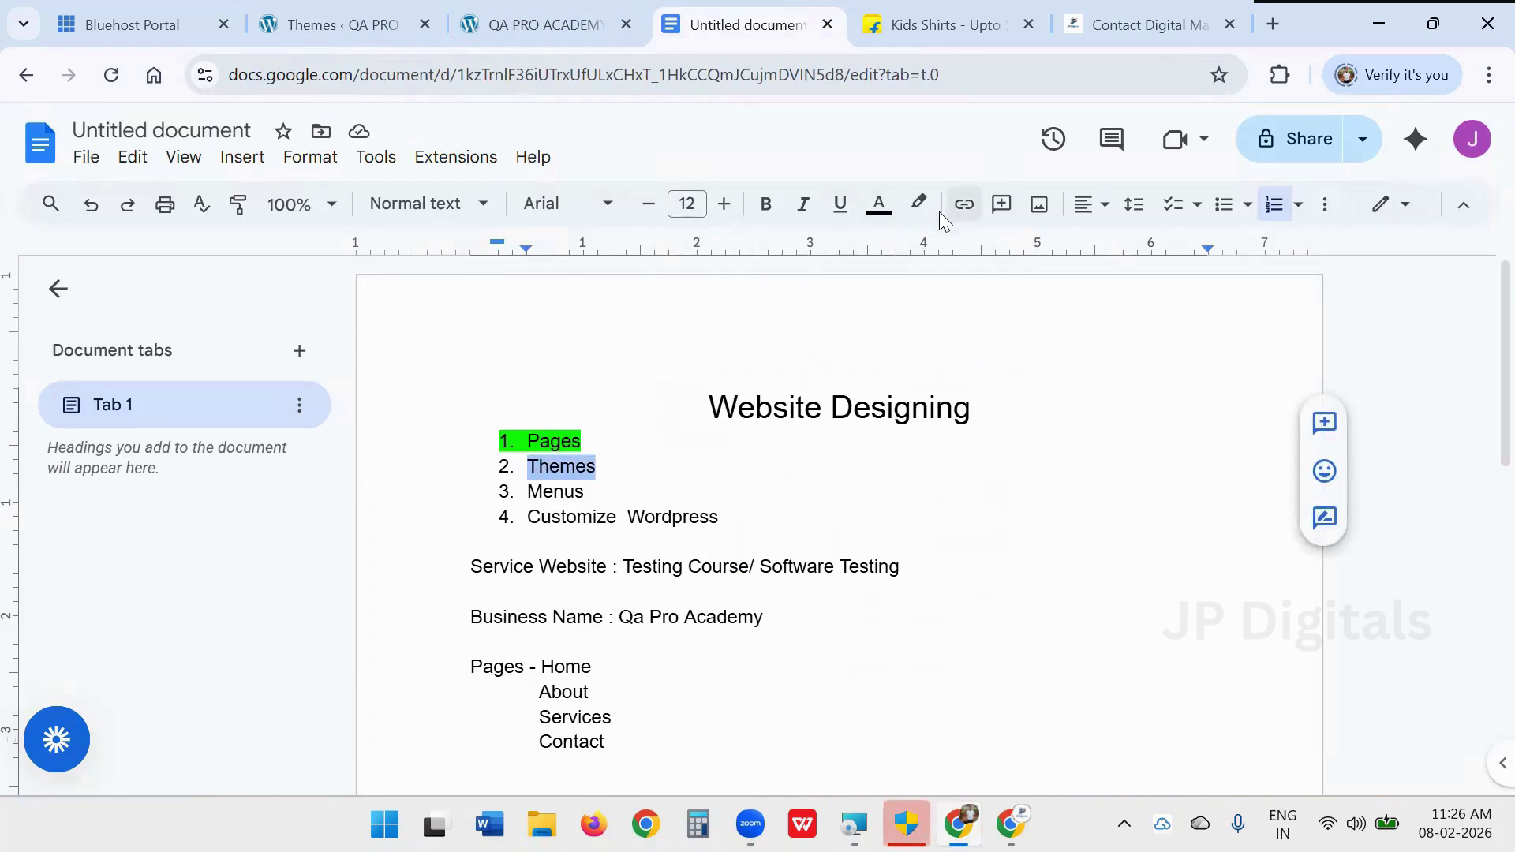
left_click(918, 204)
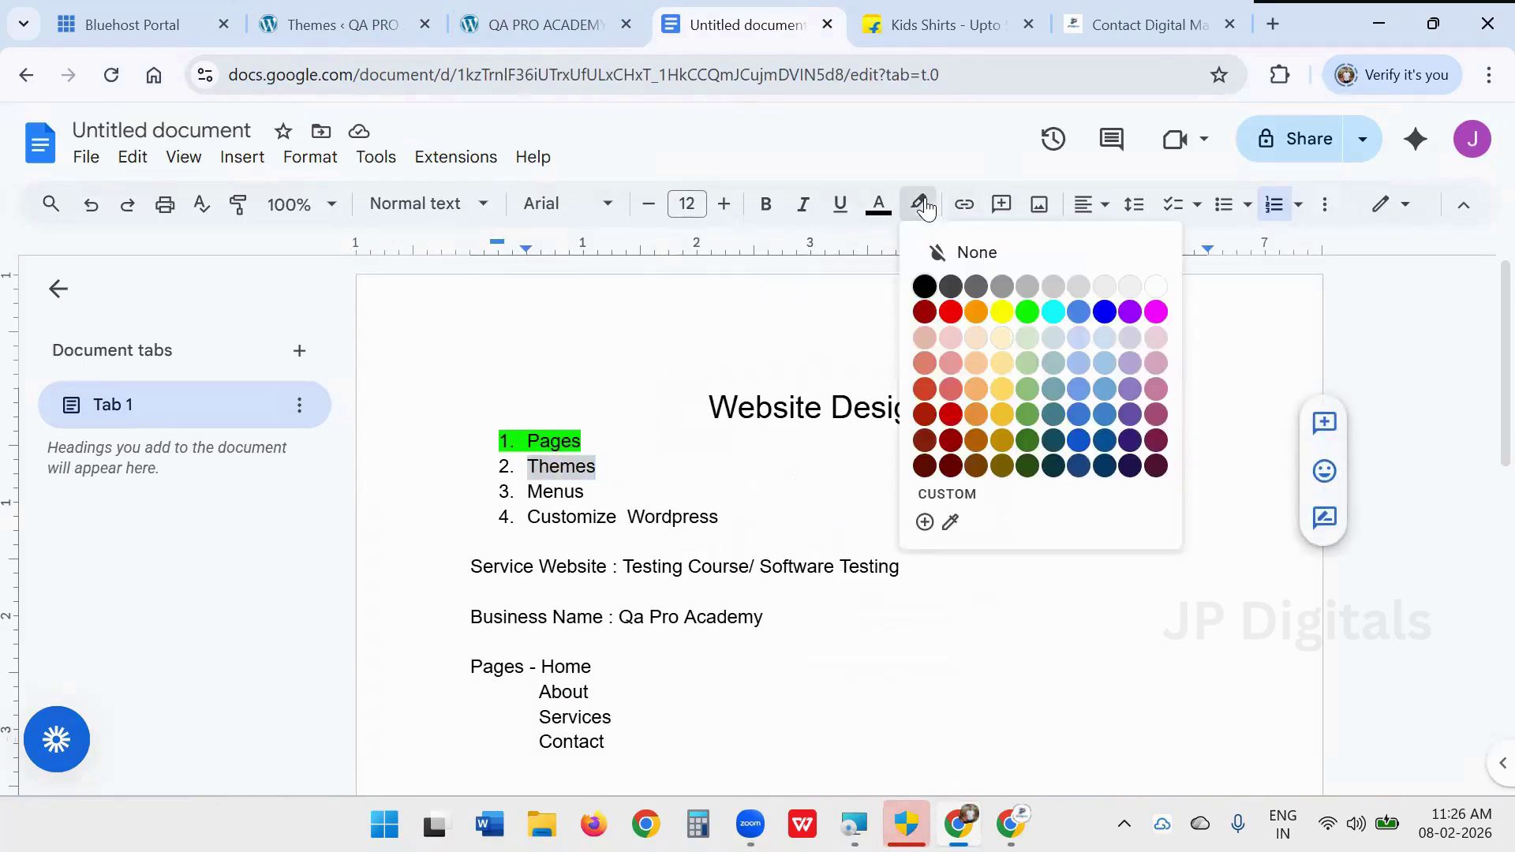
left_click(1027, 313)
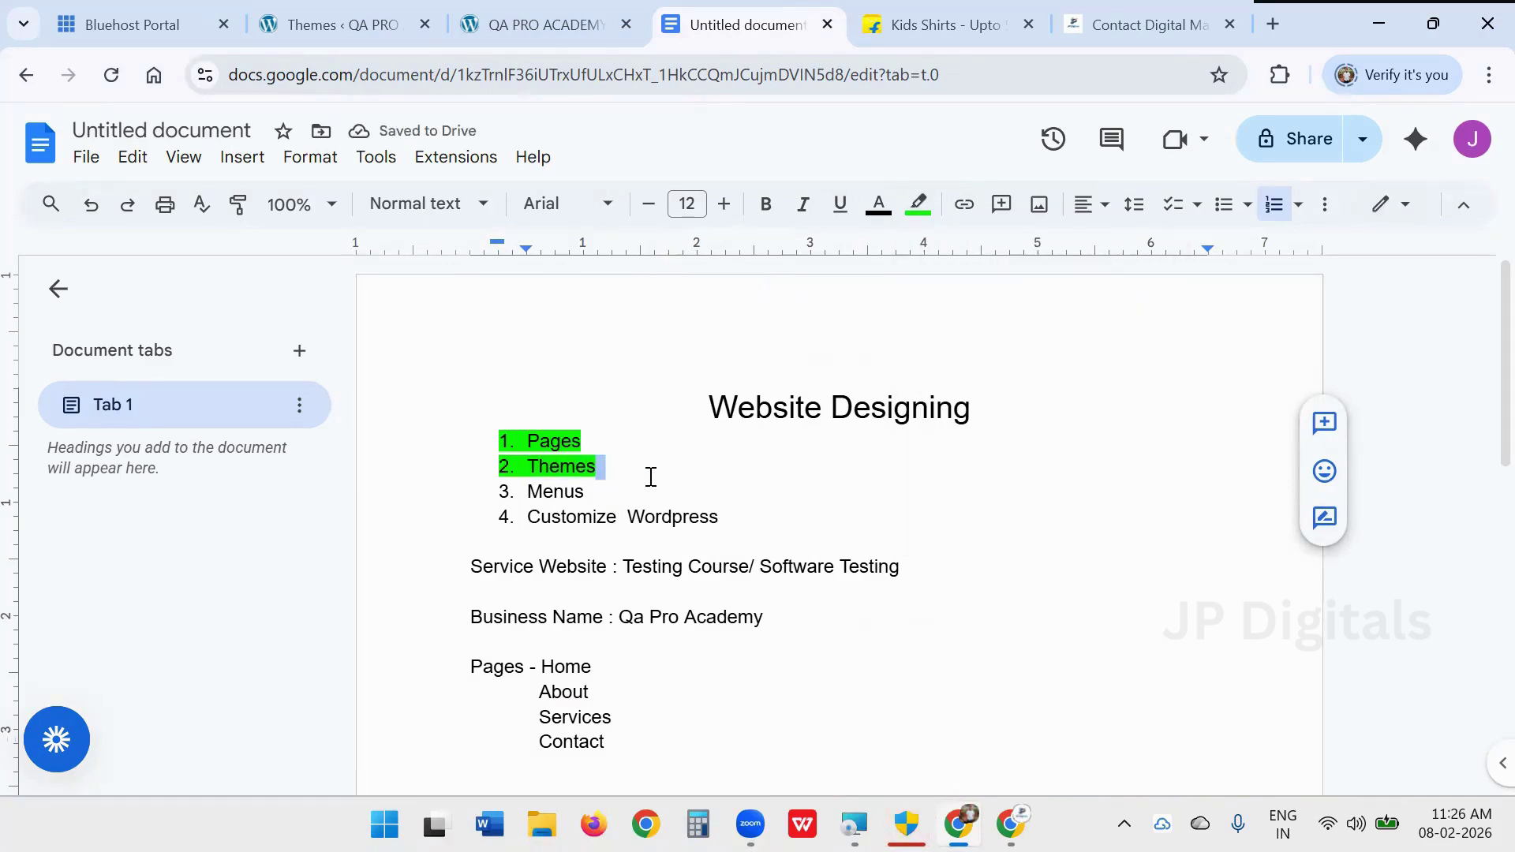
- Return to the WordPress themes page, reload it, and activate the Minamaze theme
left_click(588, 22)
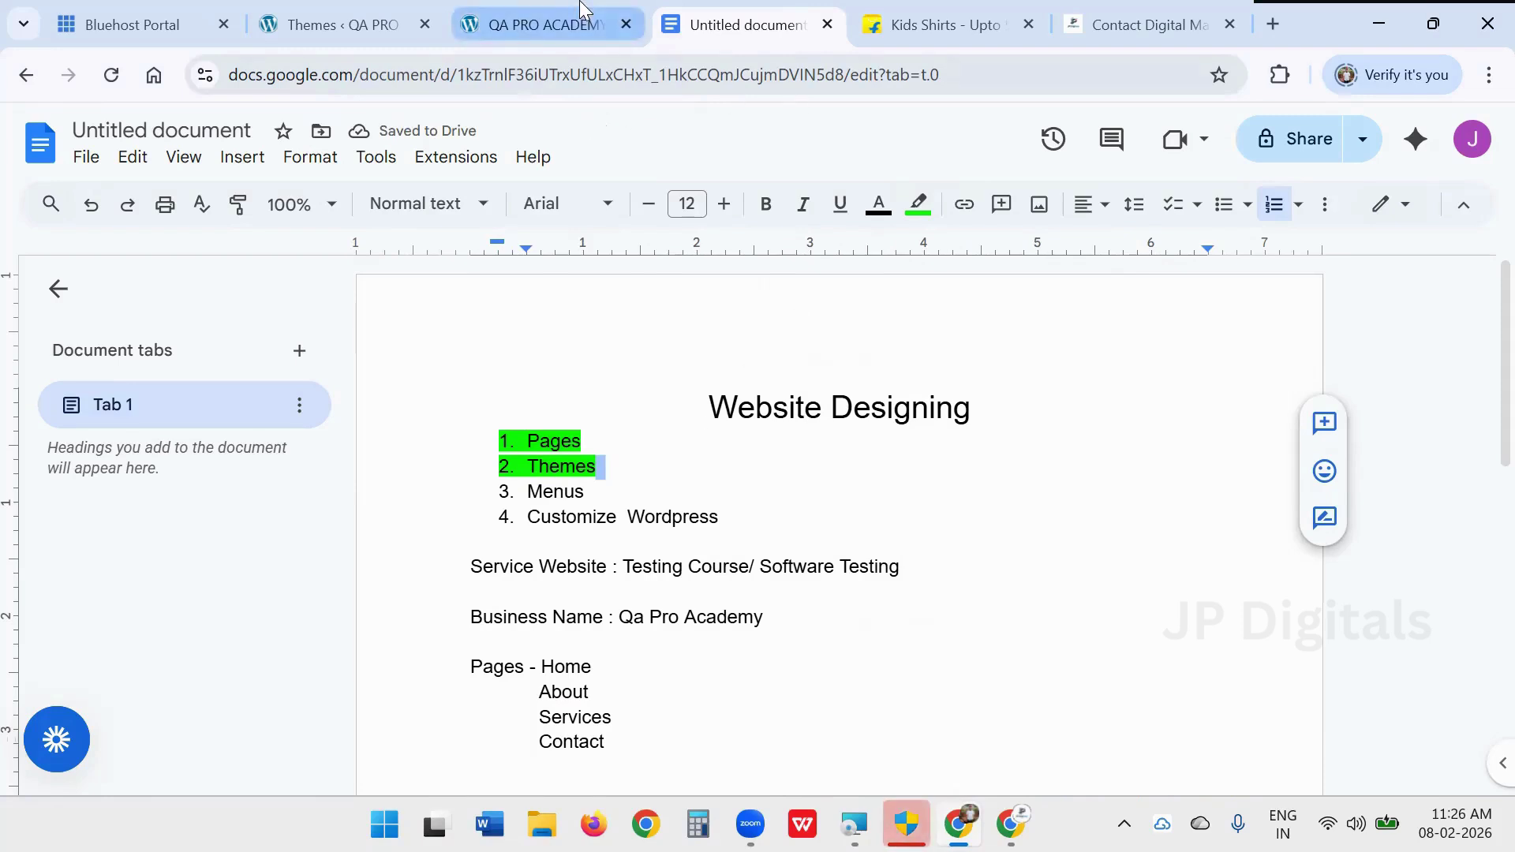
left_click(341, 20)
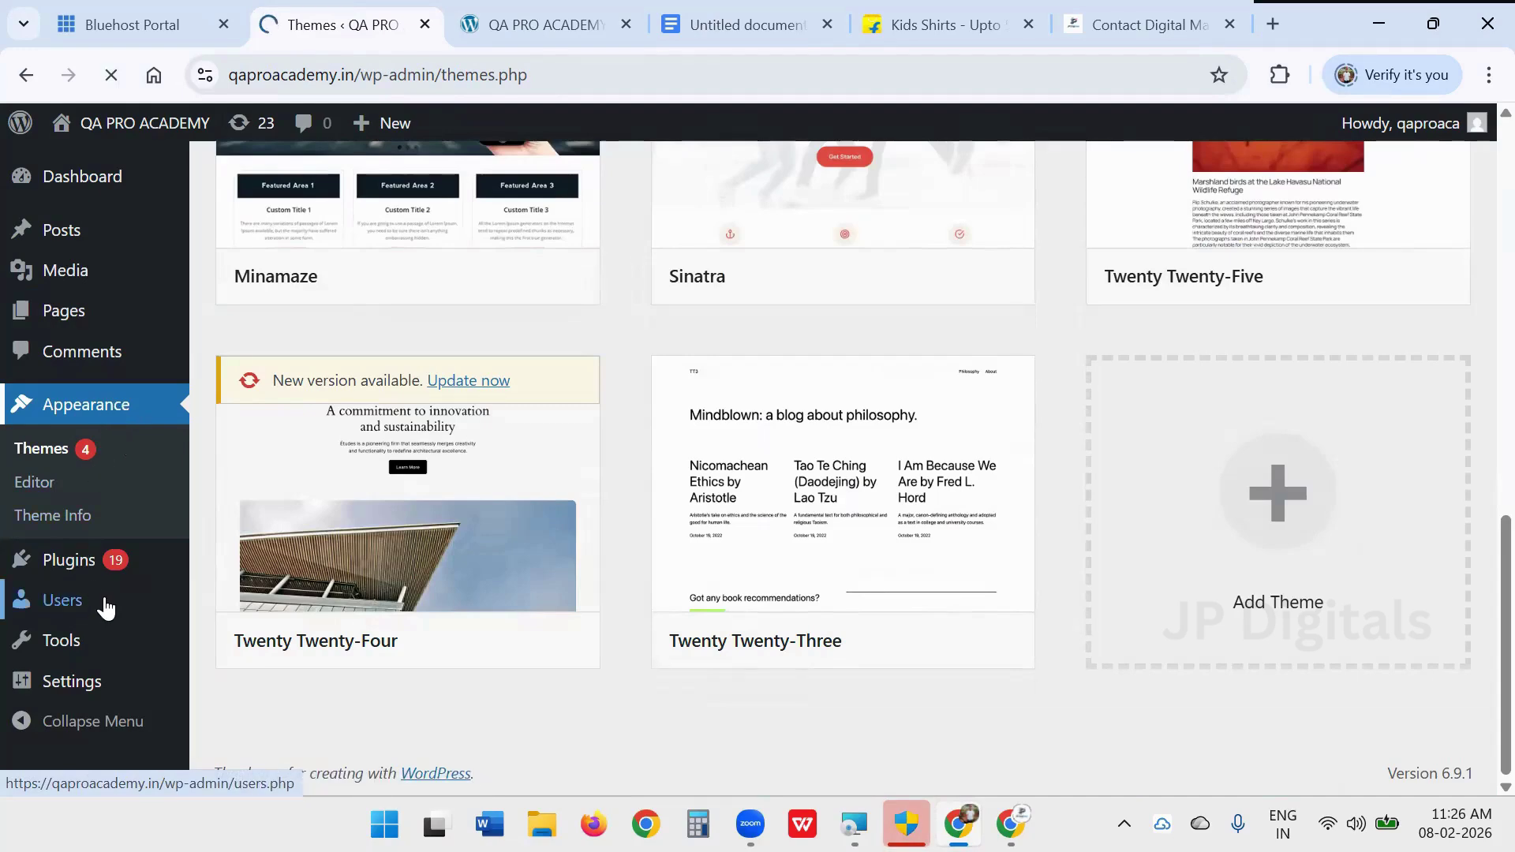
scroll(59, 490, "up", 10)
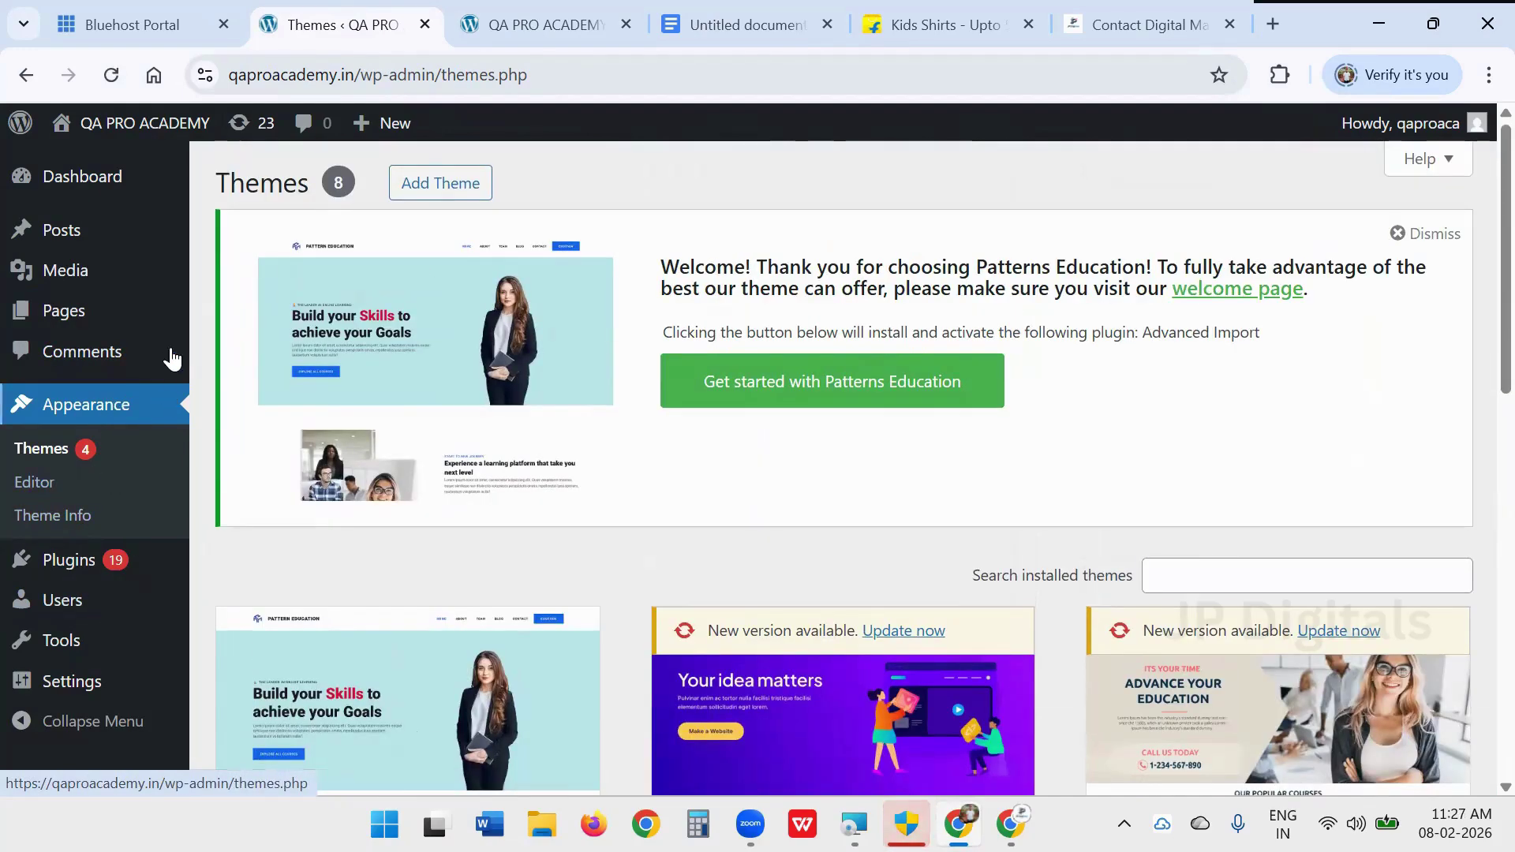
left_click(111, 75)
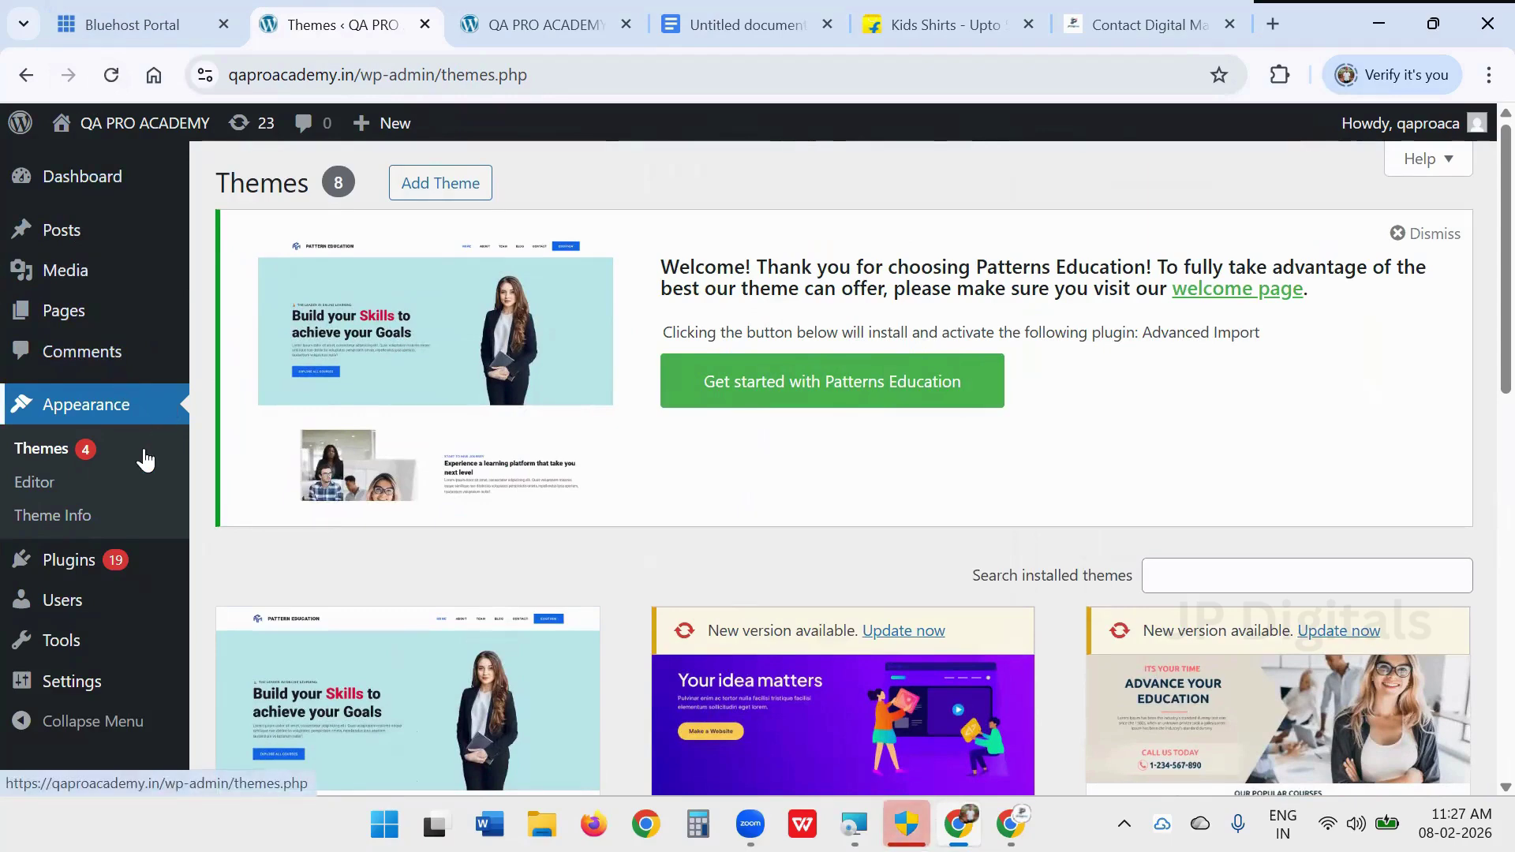
scroll(79, 552, "down", 3)
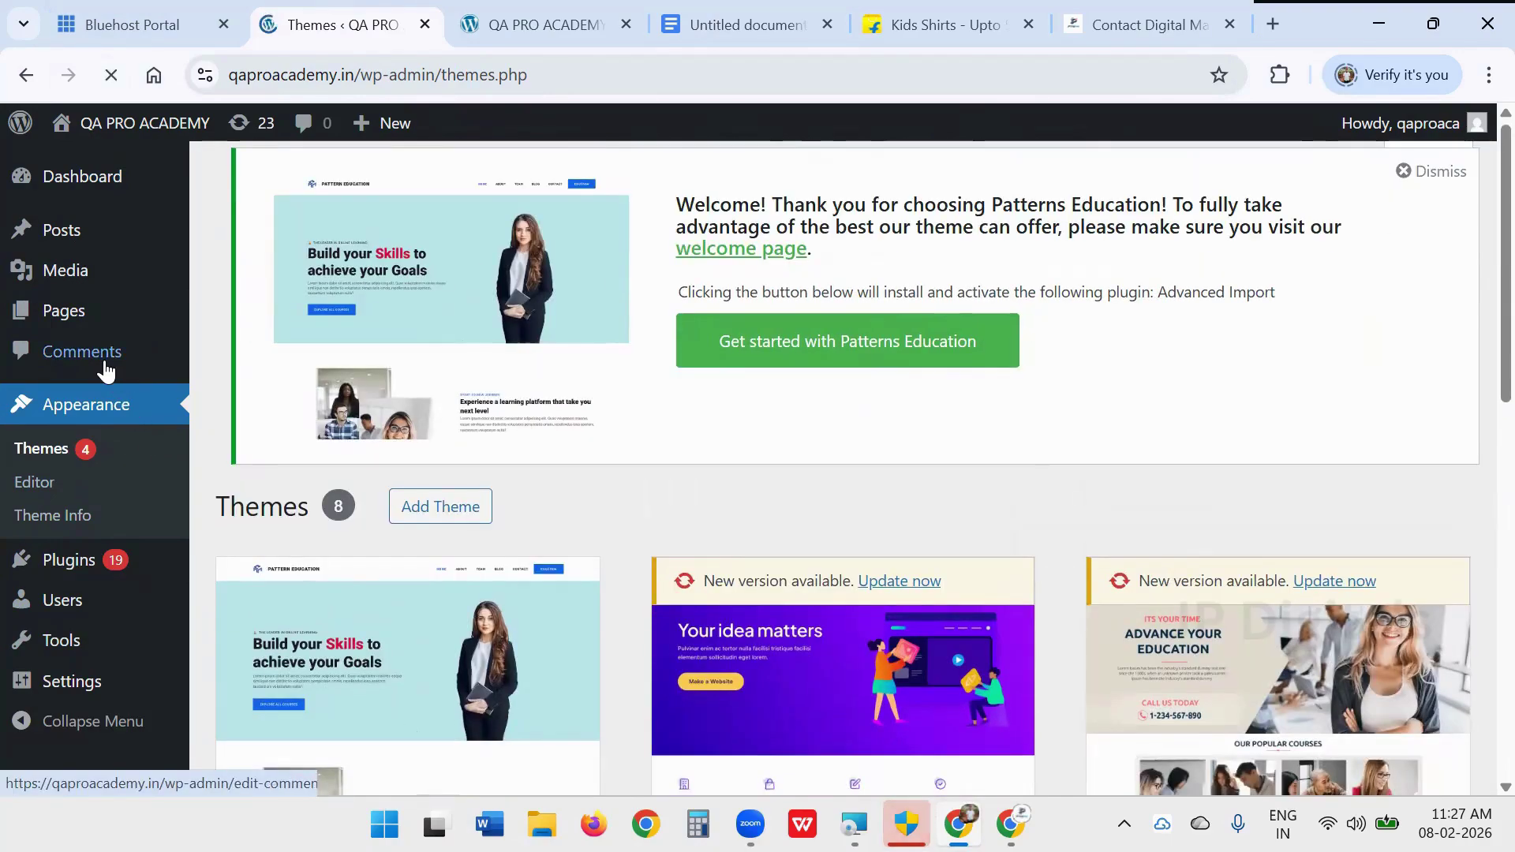
scroll(536, 474, "down", 6)
scroll(727, 493, "down", 5)
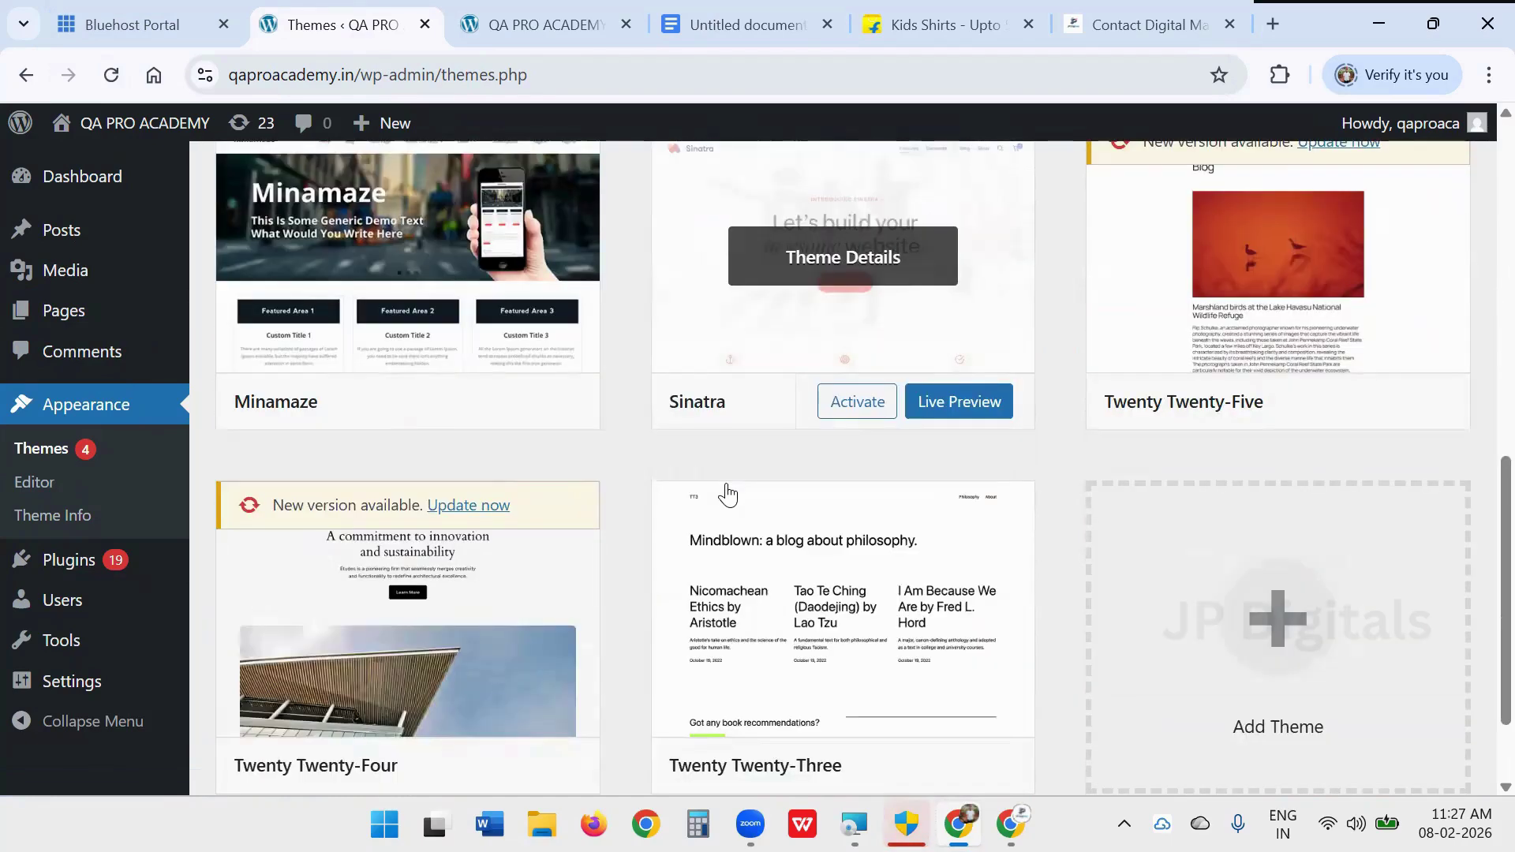
scroll(475, 511, "up", 2)
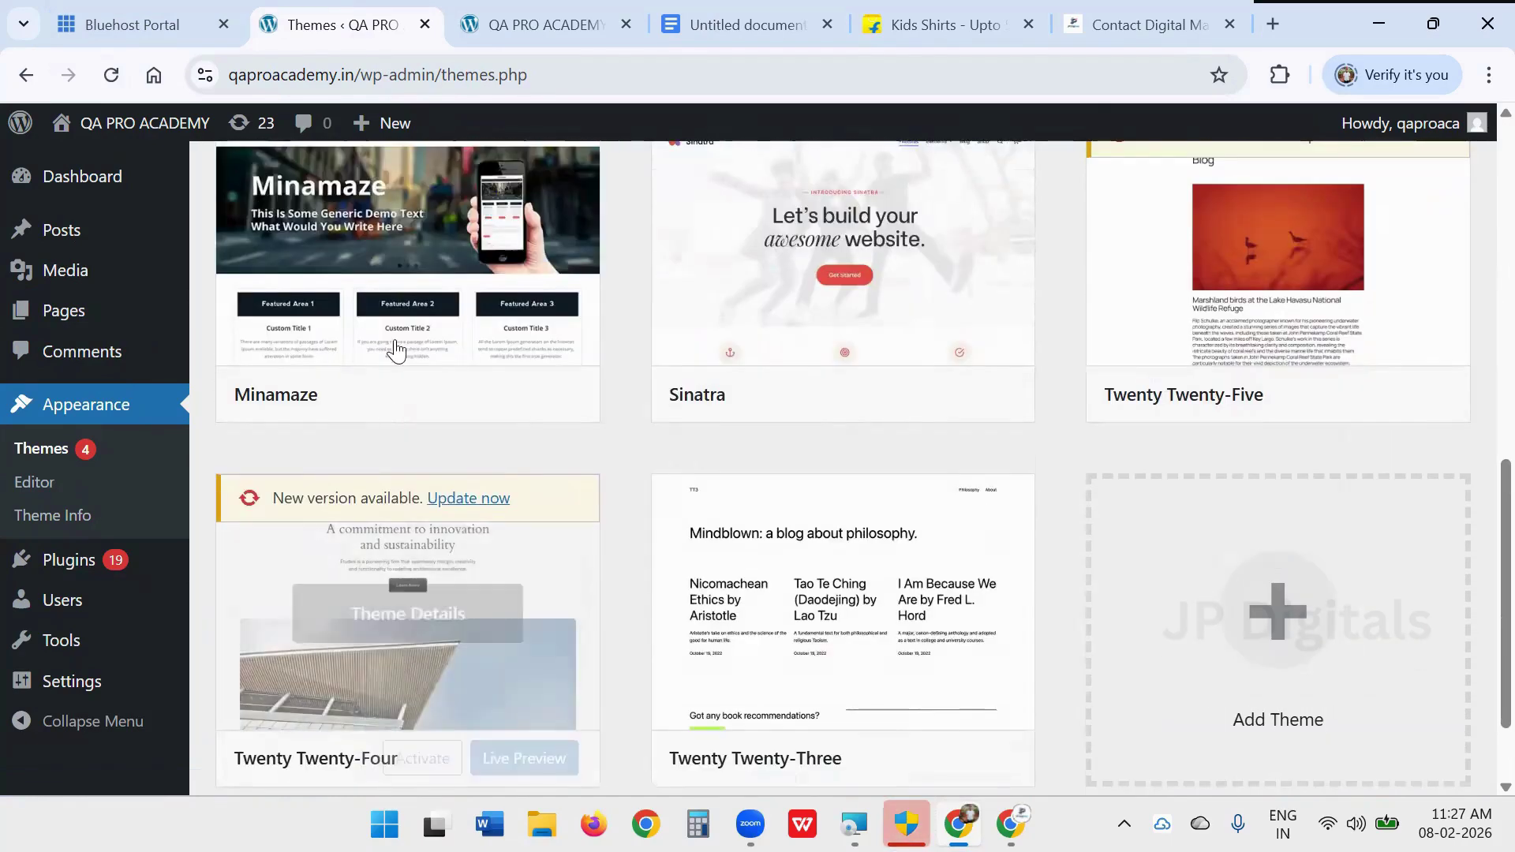
left_click(433, 394)
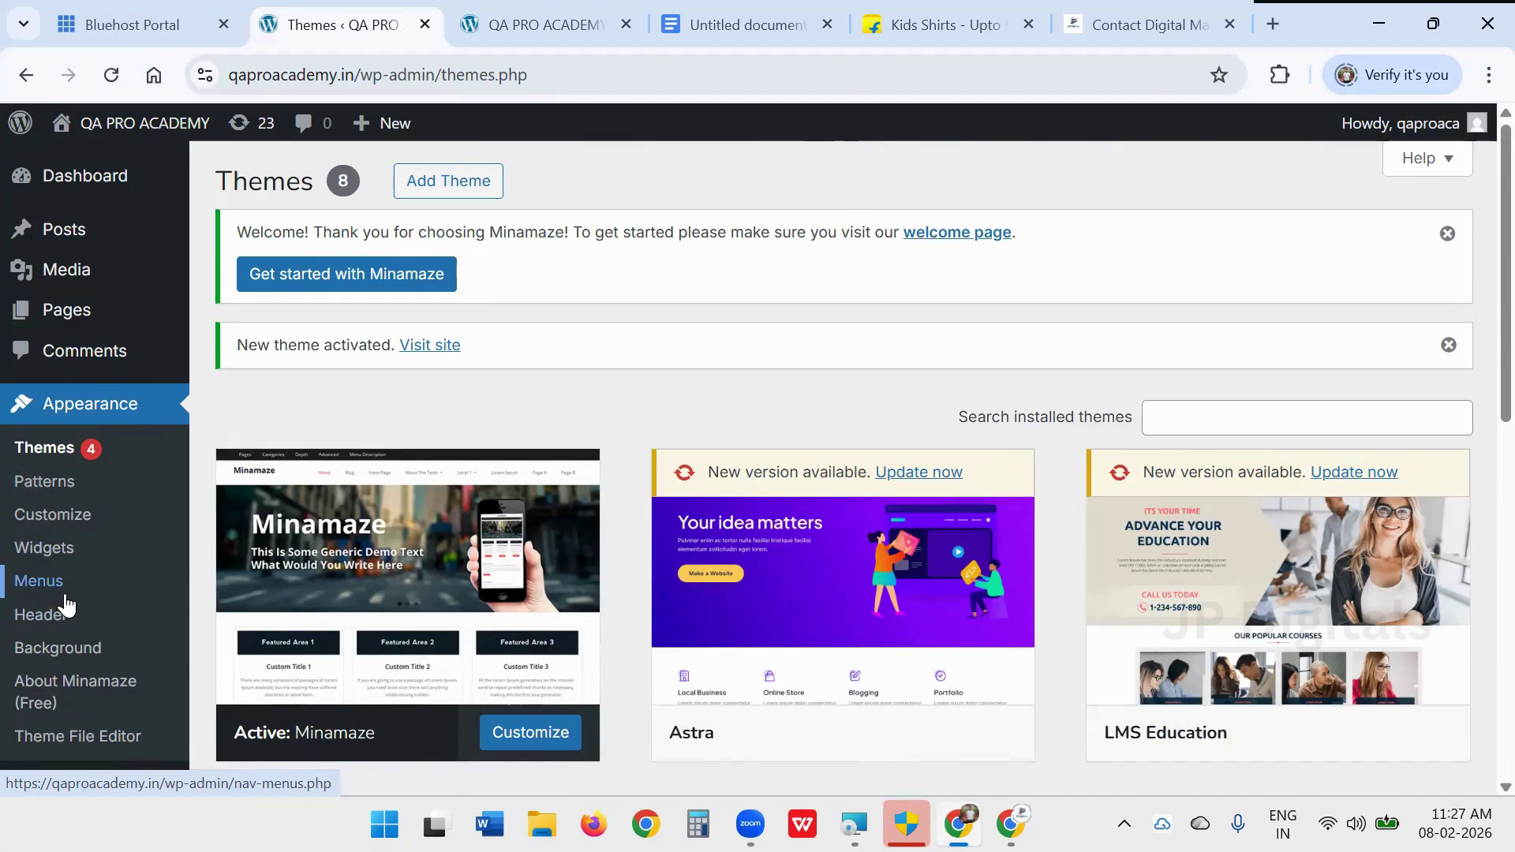
- Open WordPress menu management and create a new menu named "header"
mouse_move(273, 513)
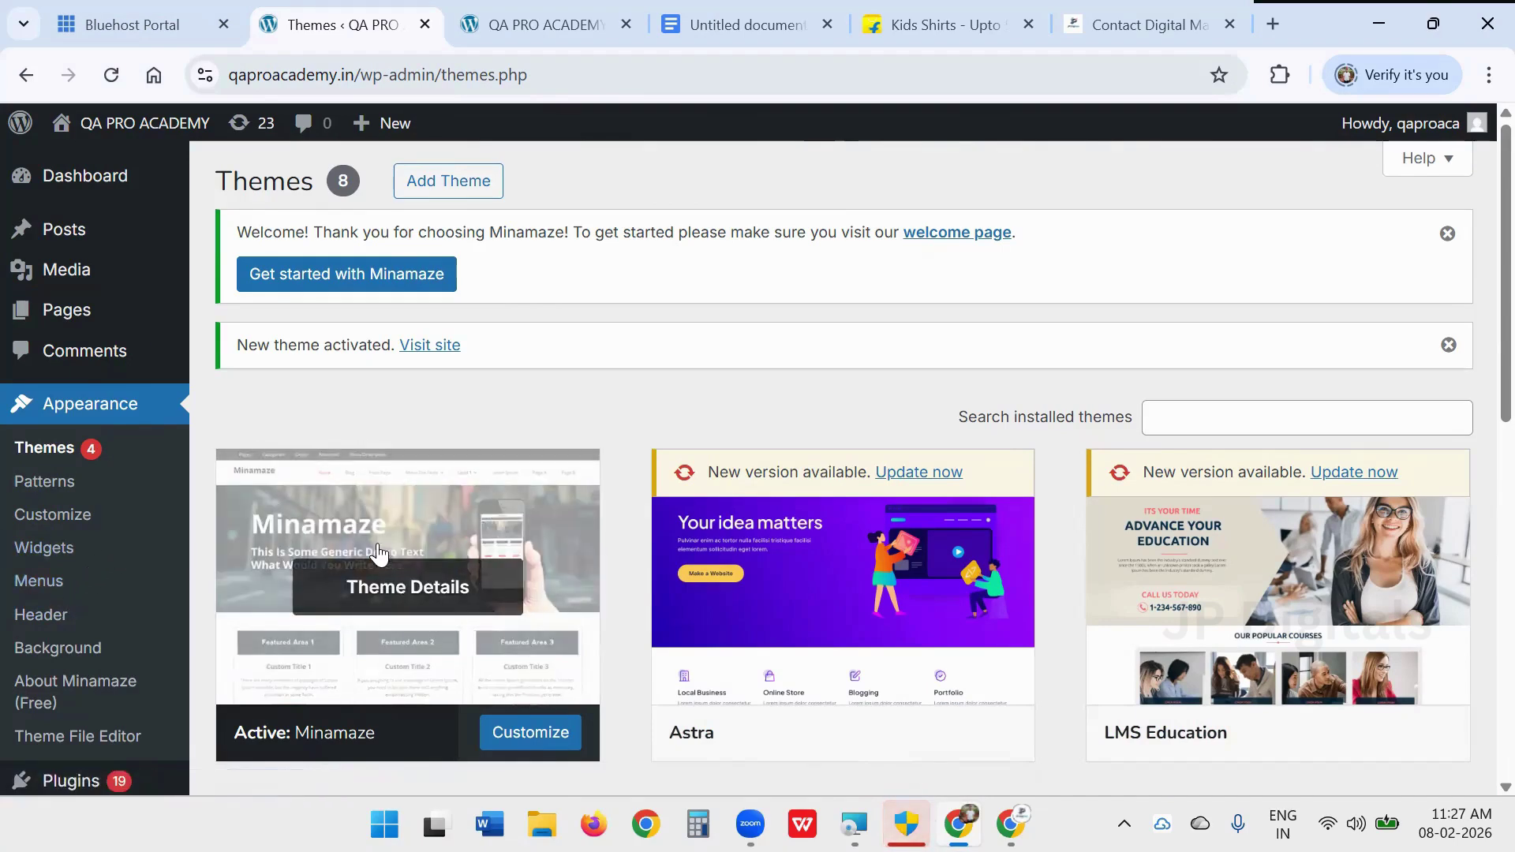
scroll(379, 552, "down", 3)
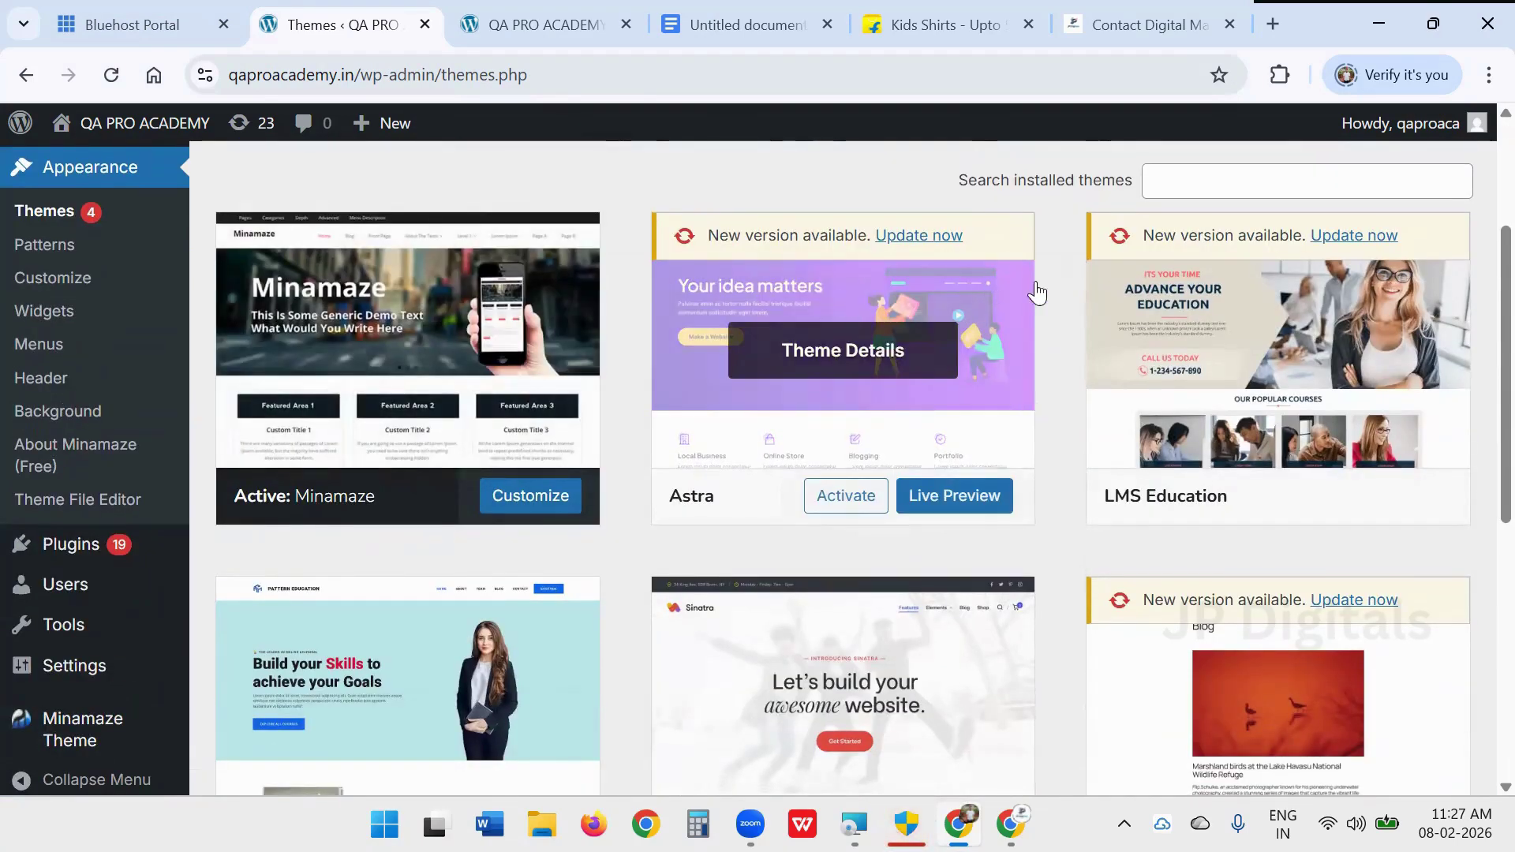
mouse_move(216, 694)
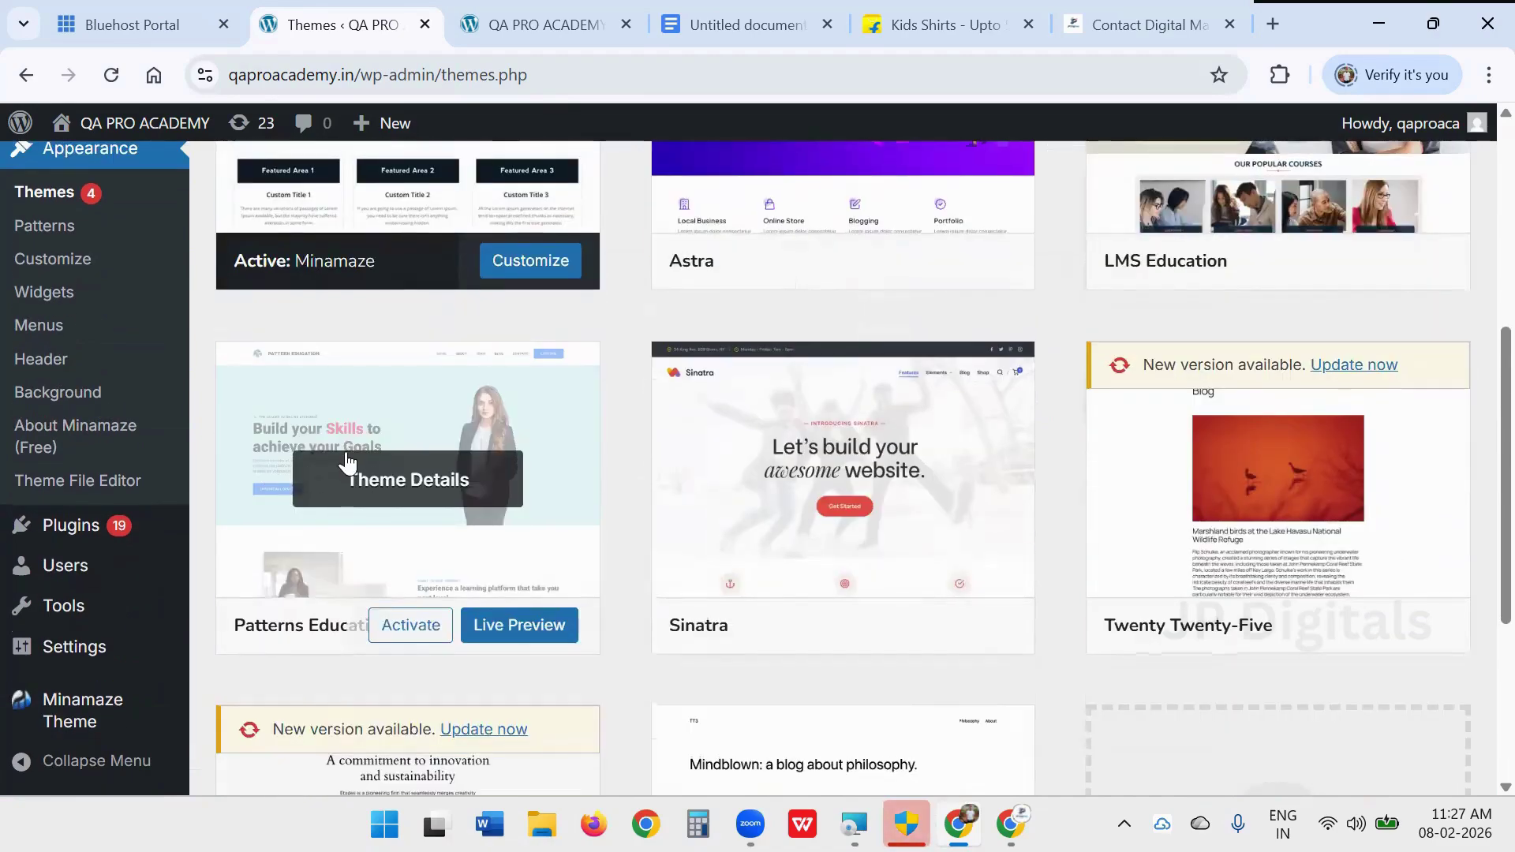
scroll(308, 463, "up", 1)
scroll(367, 355, "up", 1)
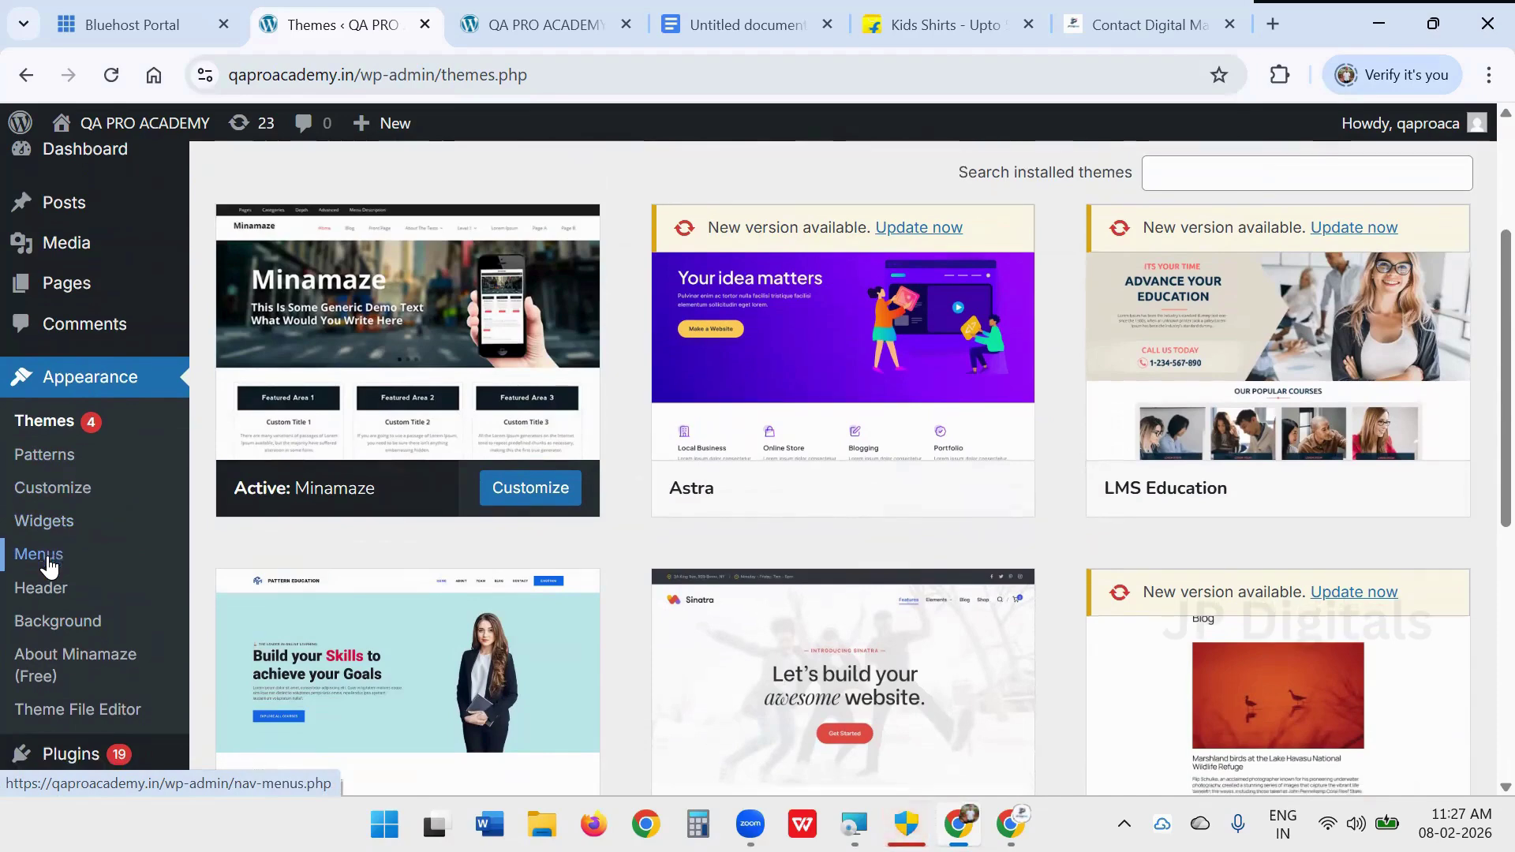
scroll(46, 562, "down", 1)
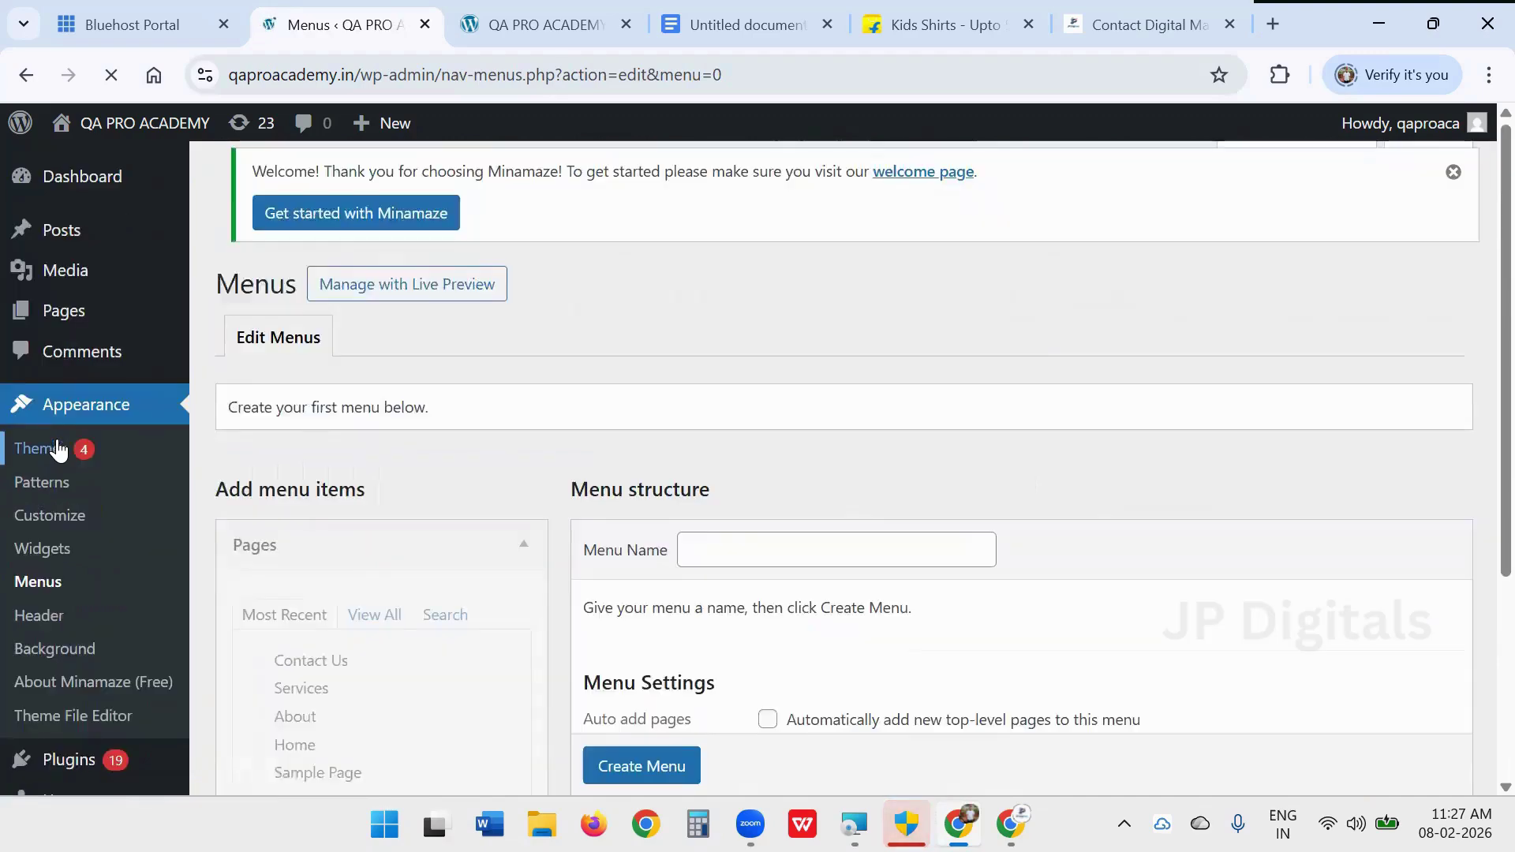
scroll(618, 437, "down", 4)
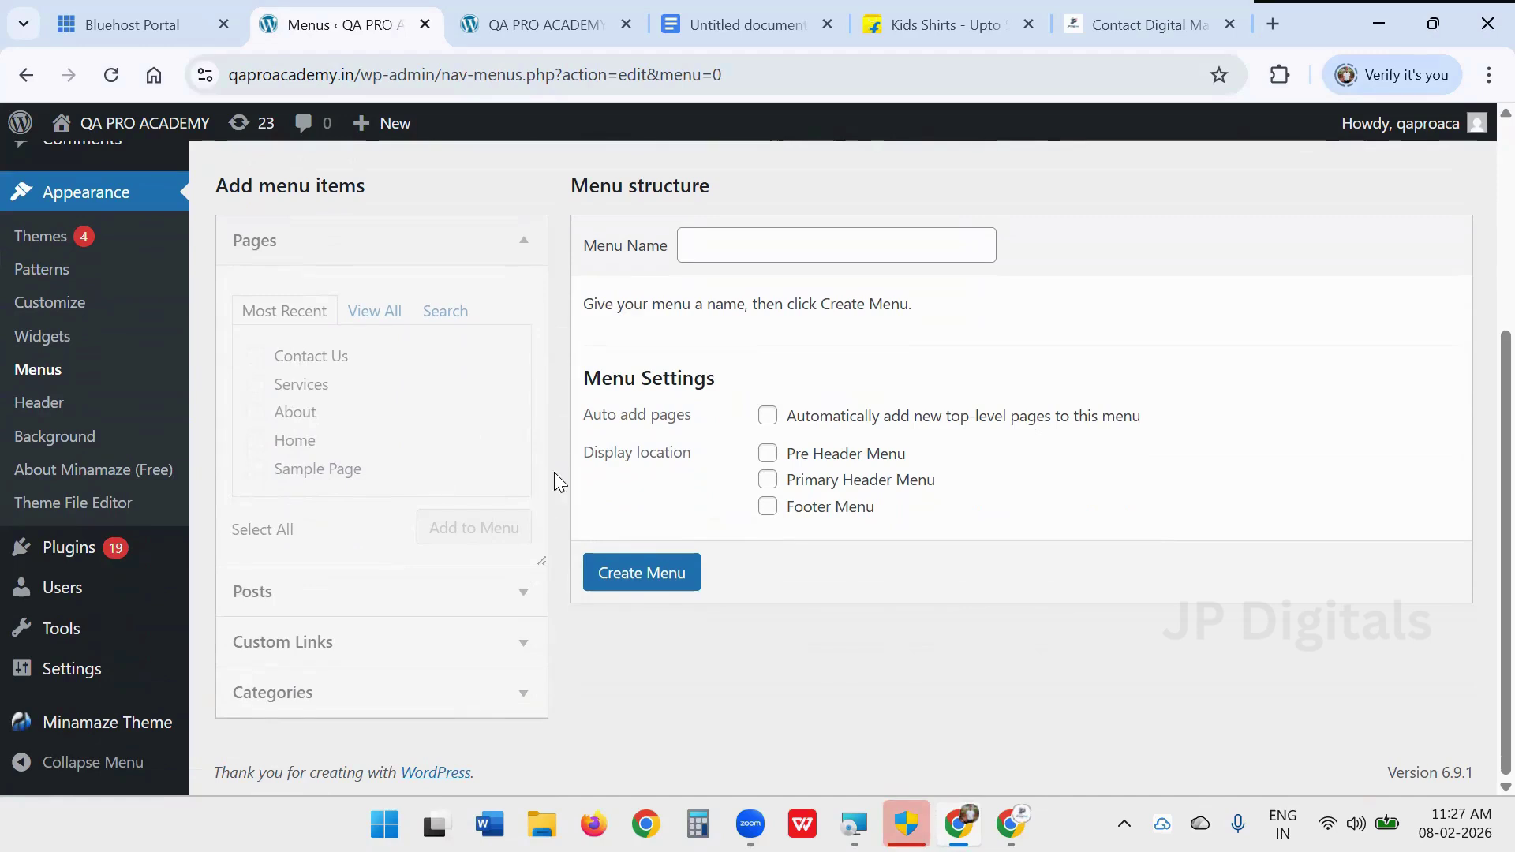
left_click(716, 244)
left_click(833, 312)
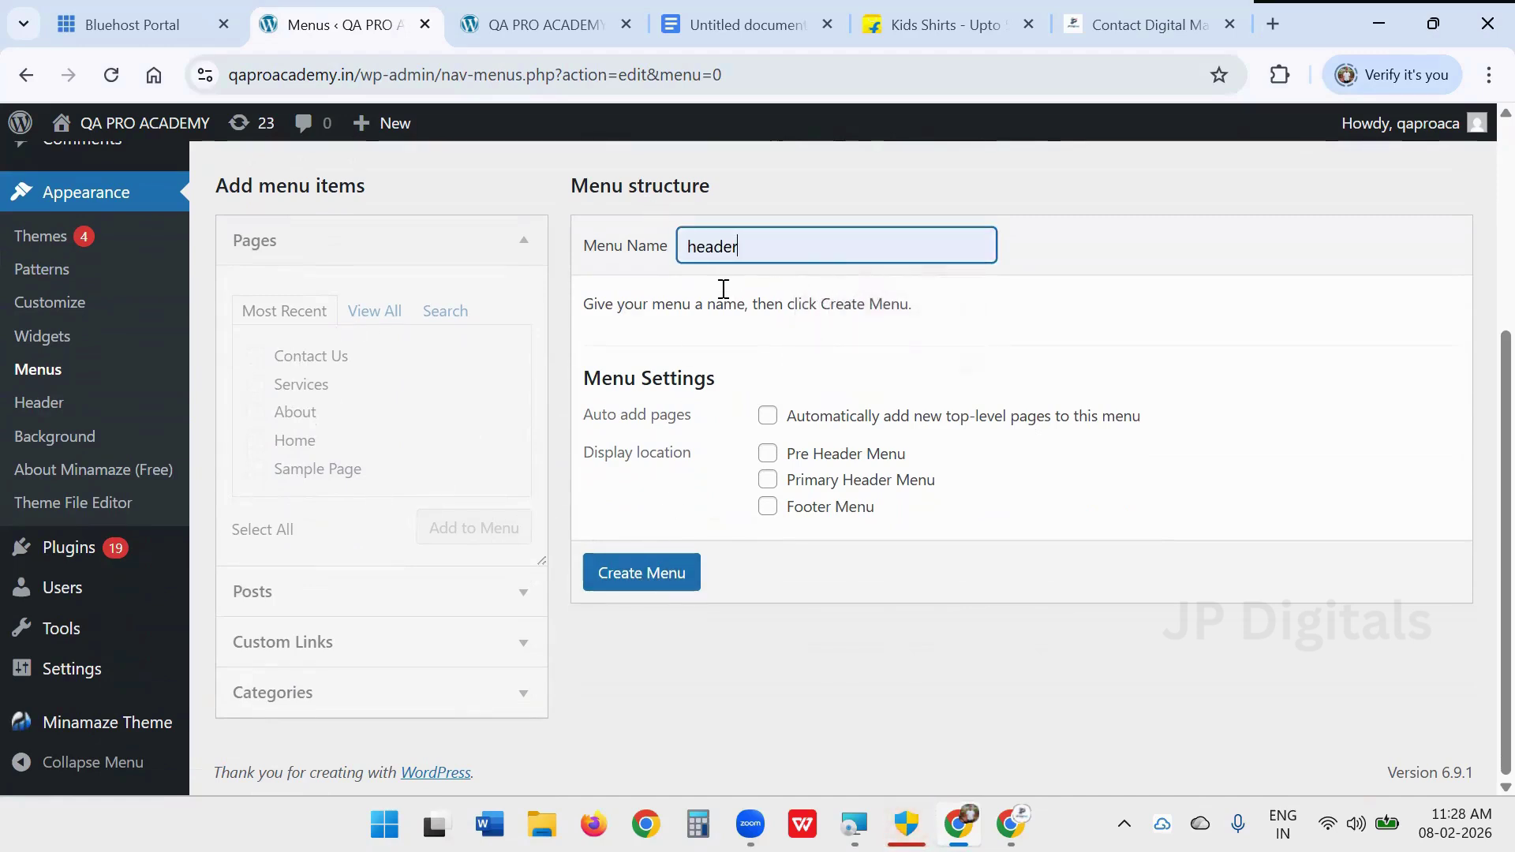
left_click(664, 573)
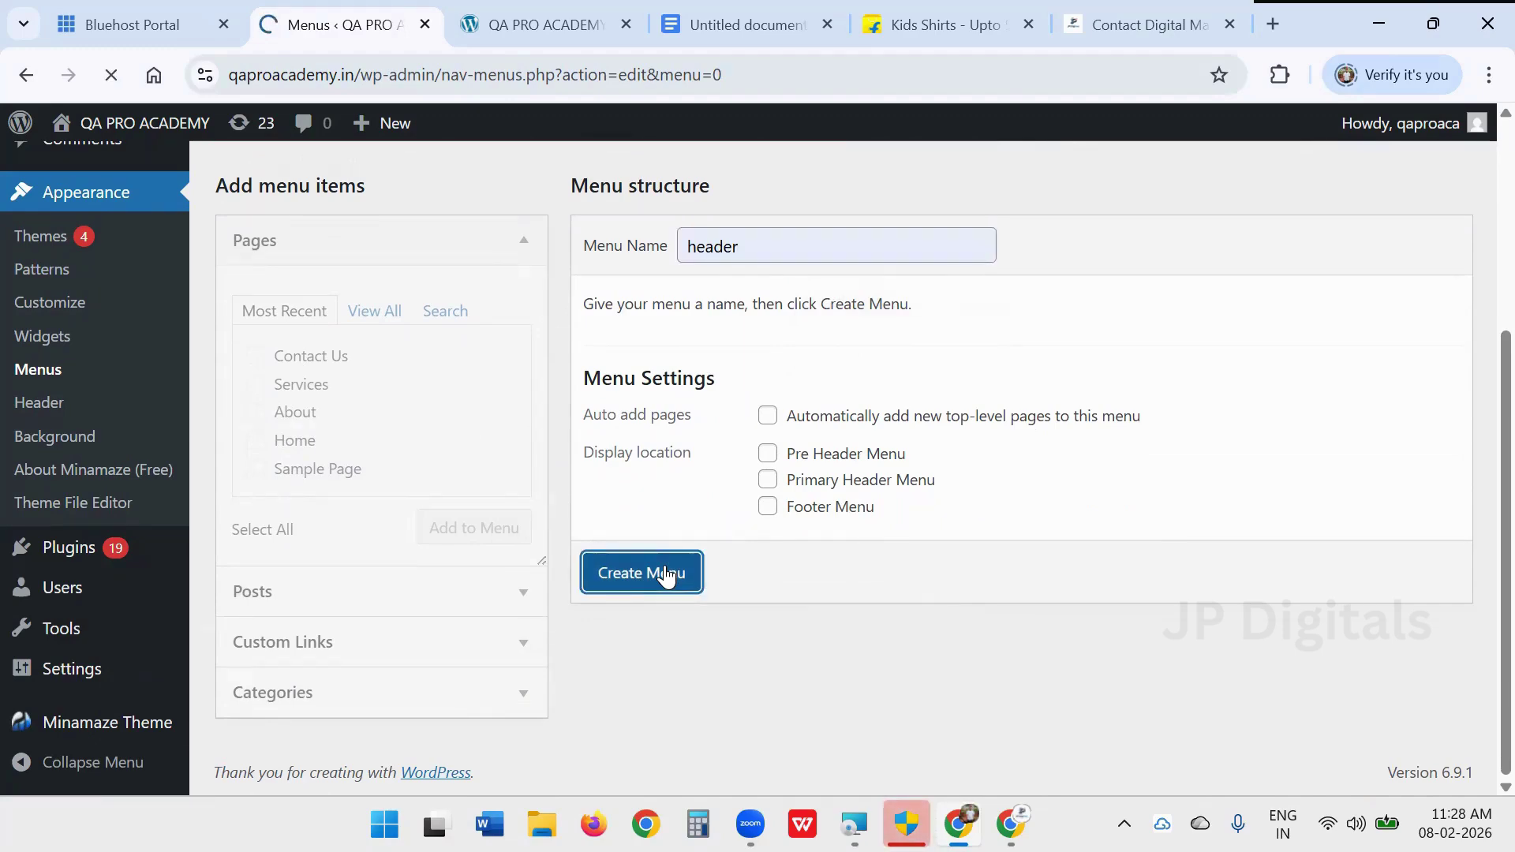
- Add the Home, About, Services and Contact Us pages to the header menu and save the menu
scroll(594, 483, "down", 3)
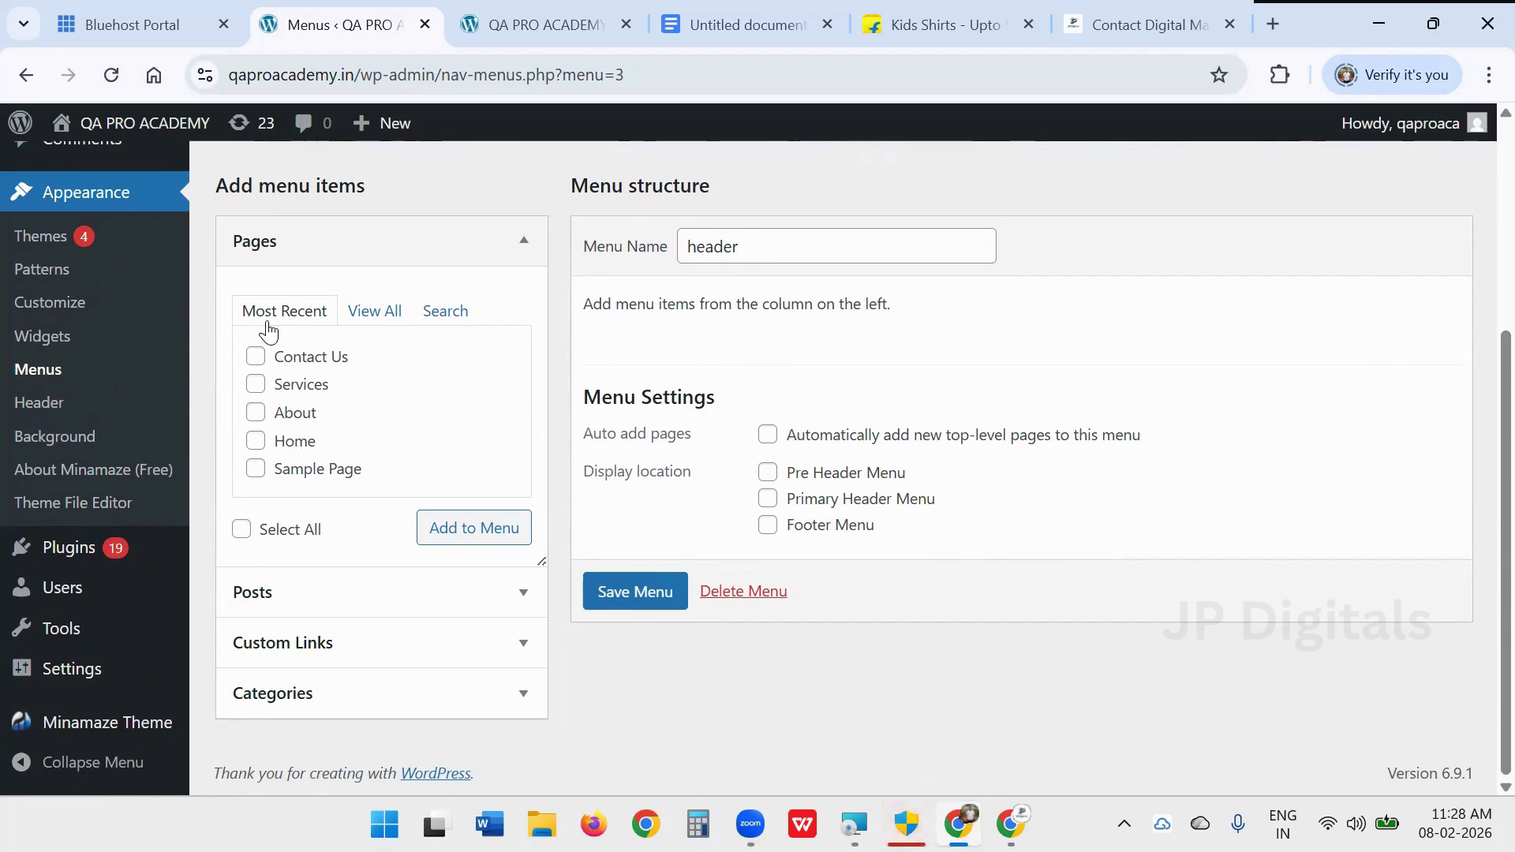
left_click(257, 414)
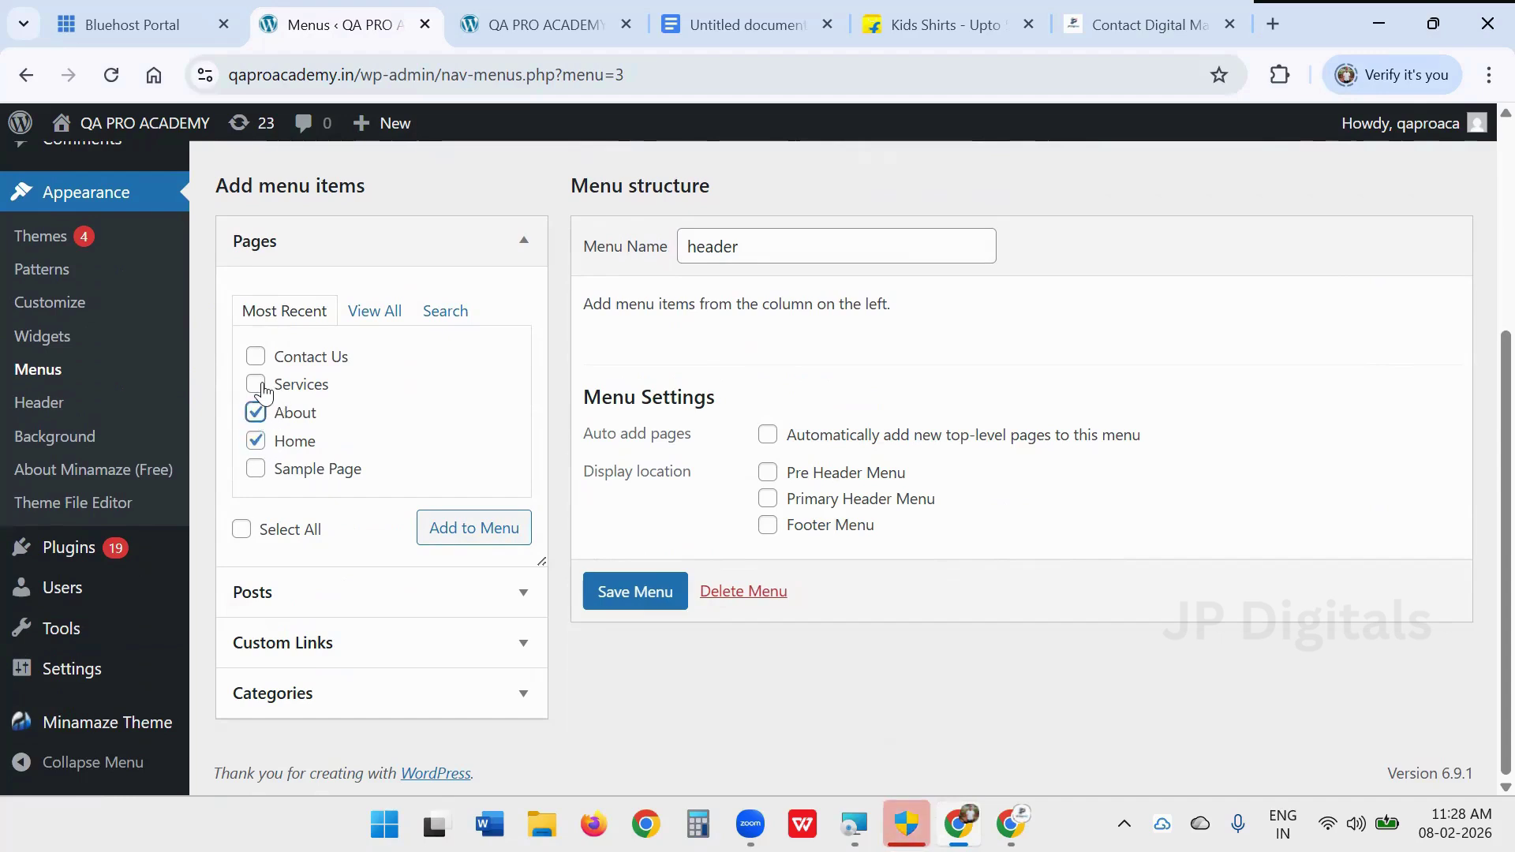
left_click(257, 384)
left_click(261, 357)
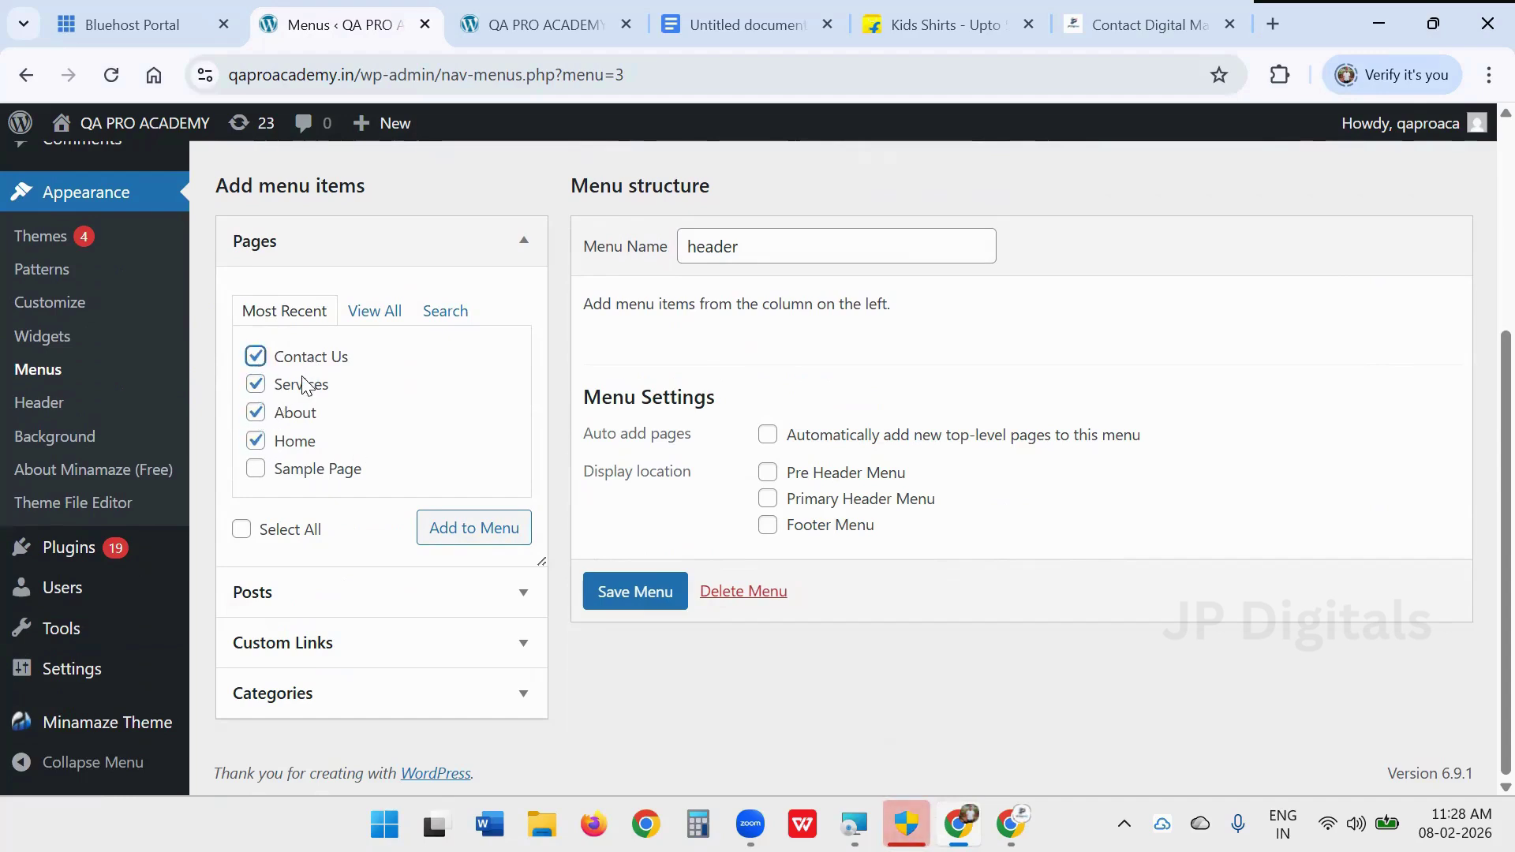
left_click(473, 528)
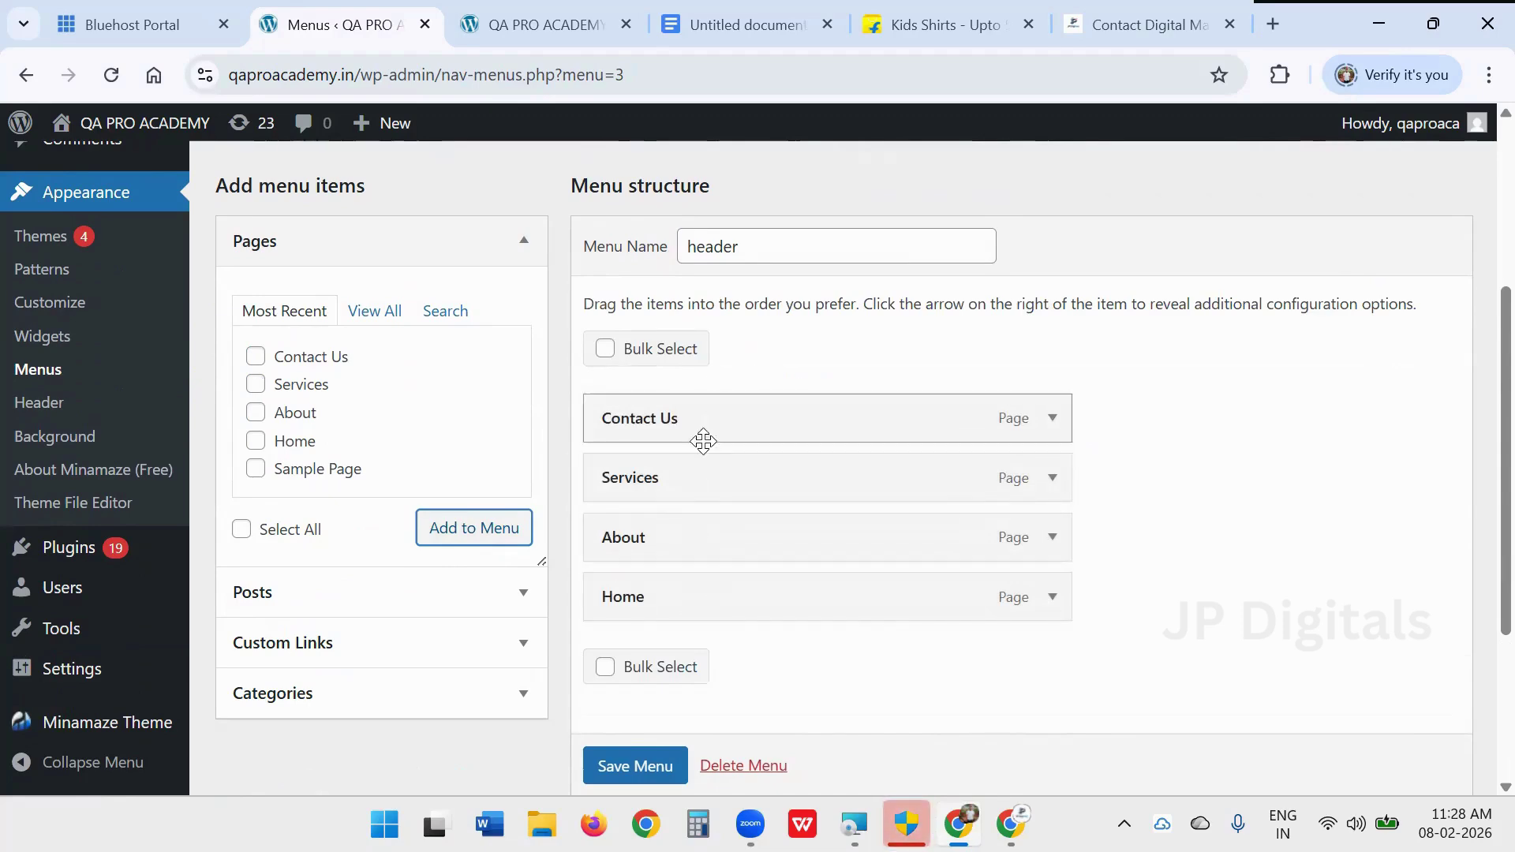
scroll(710, 464, "down", 3)
scroll(710, 464, "down", 1)
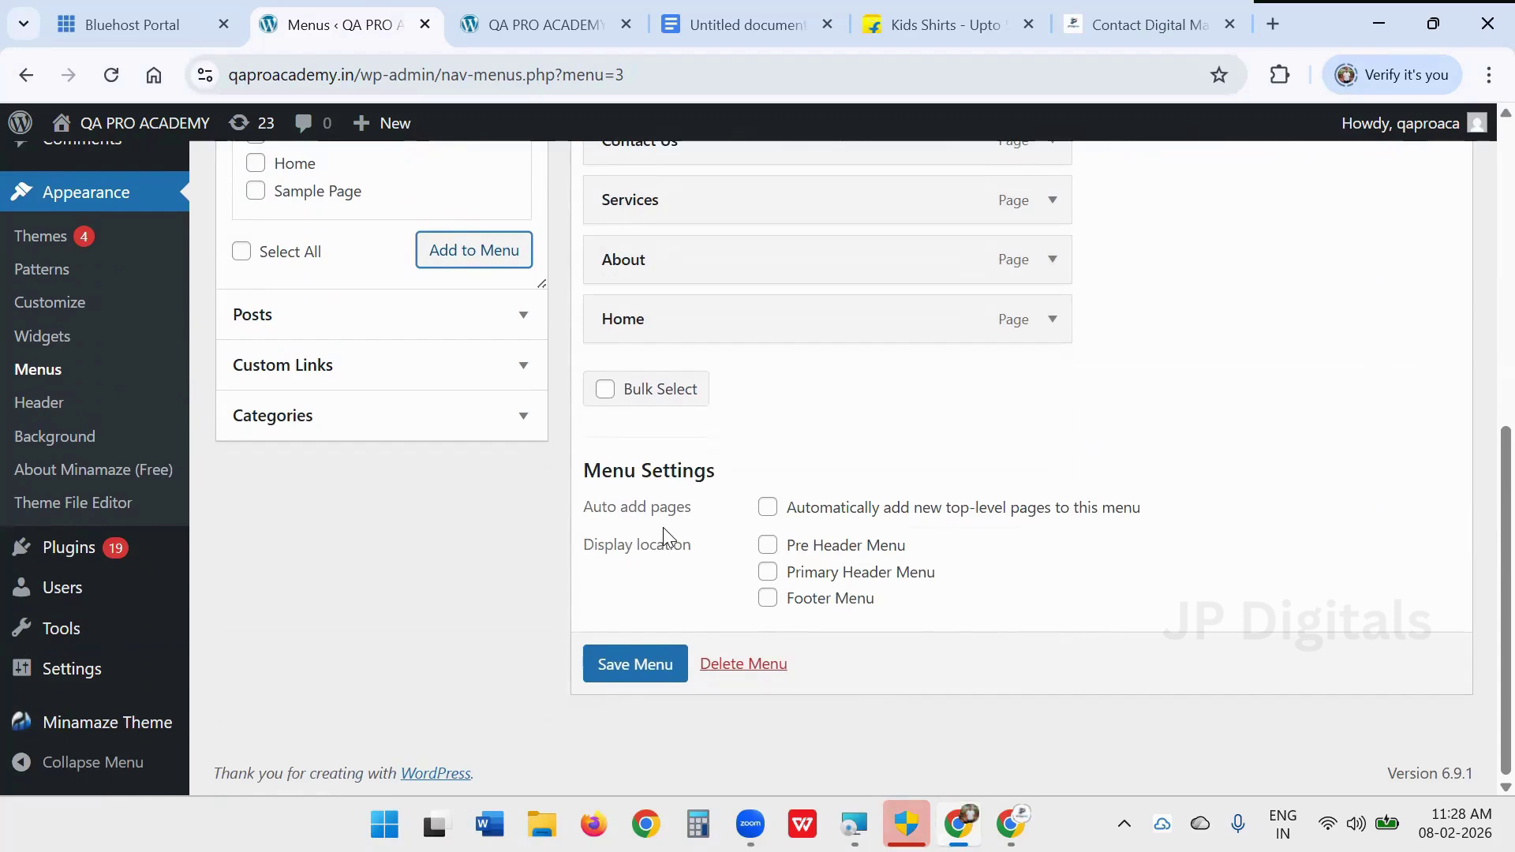
left_click(659, 659)
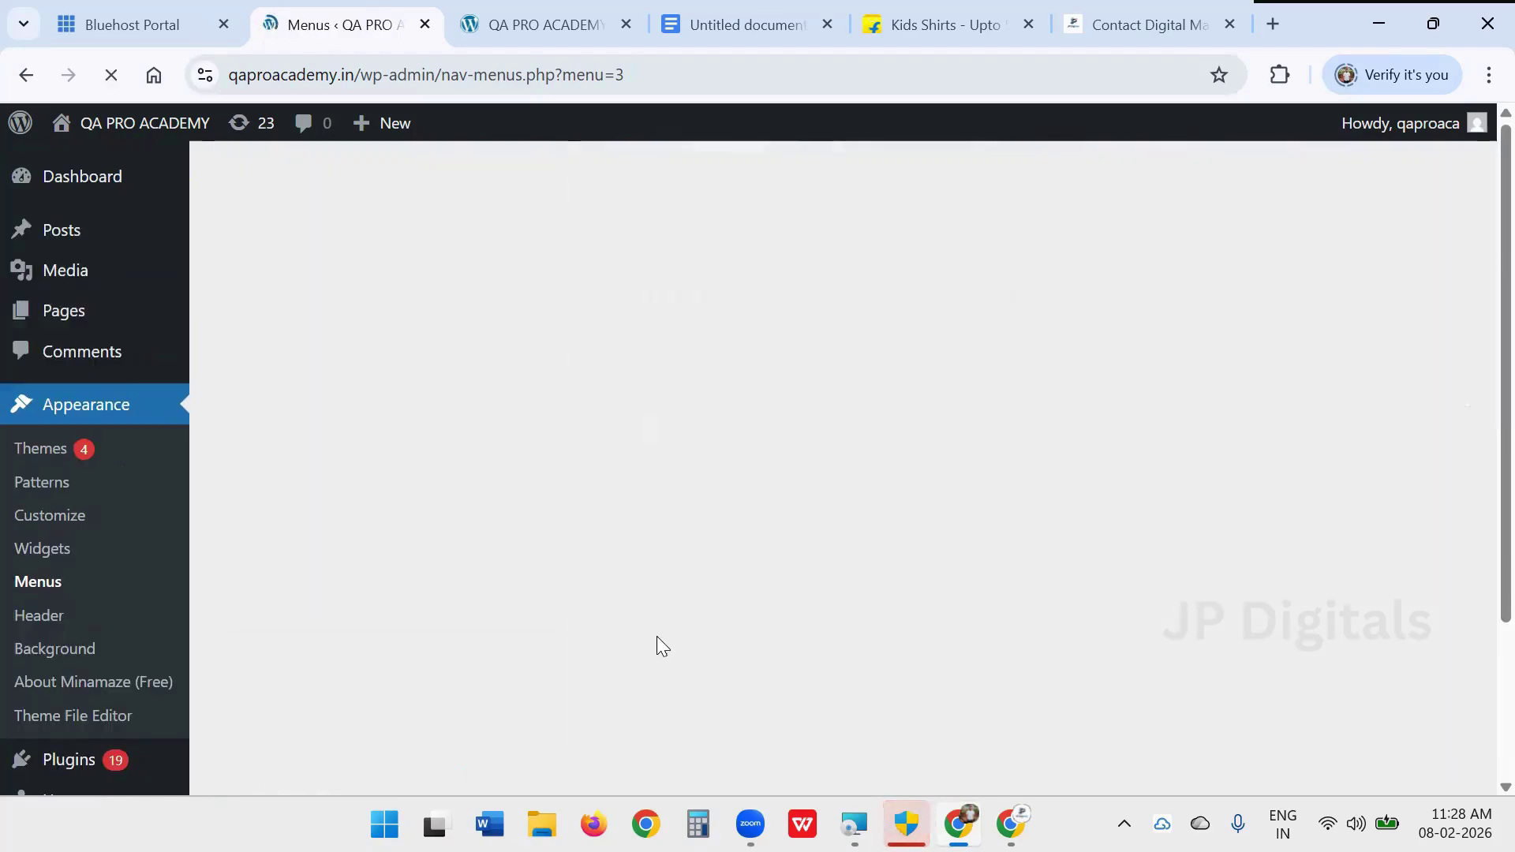
- Review the saved header menu, and reload the live site to examine its navigation and homepage in the Minamaze theme
scroll(613, 426, "down", 5)
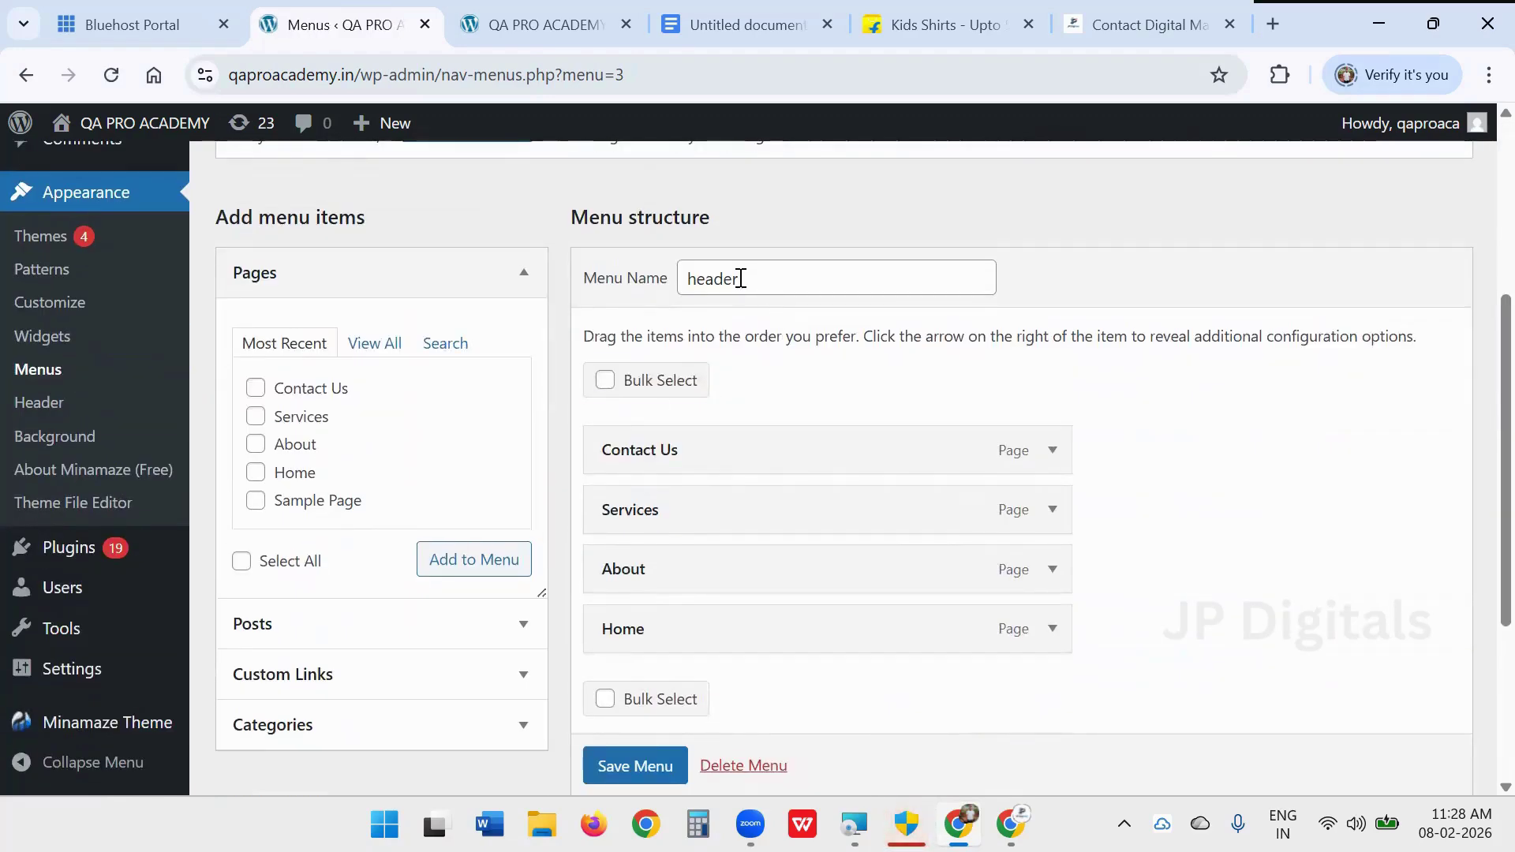
scroll(701, 440, "down", 2)
scroll(701, 440, "down", 1)
scroll(702, 330, "up", 2)
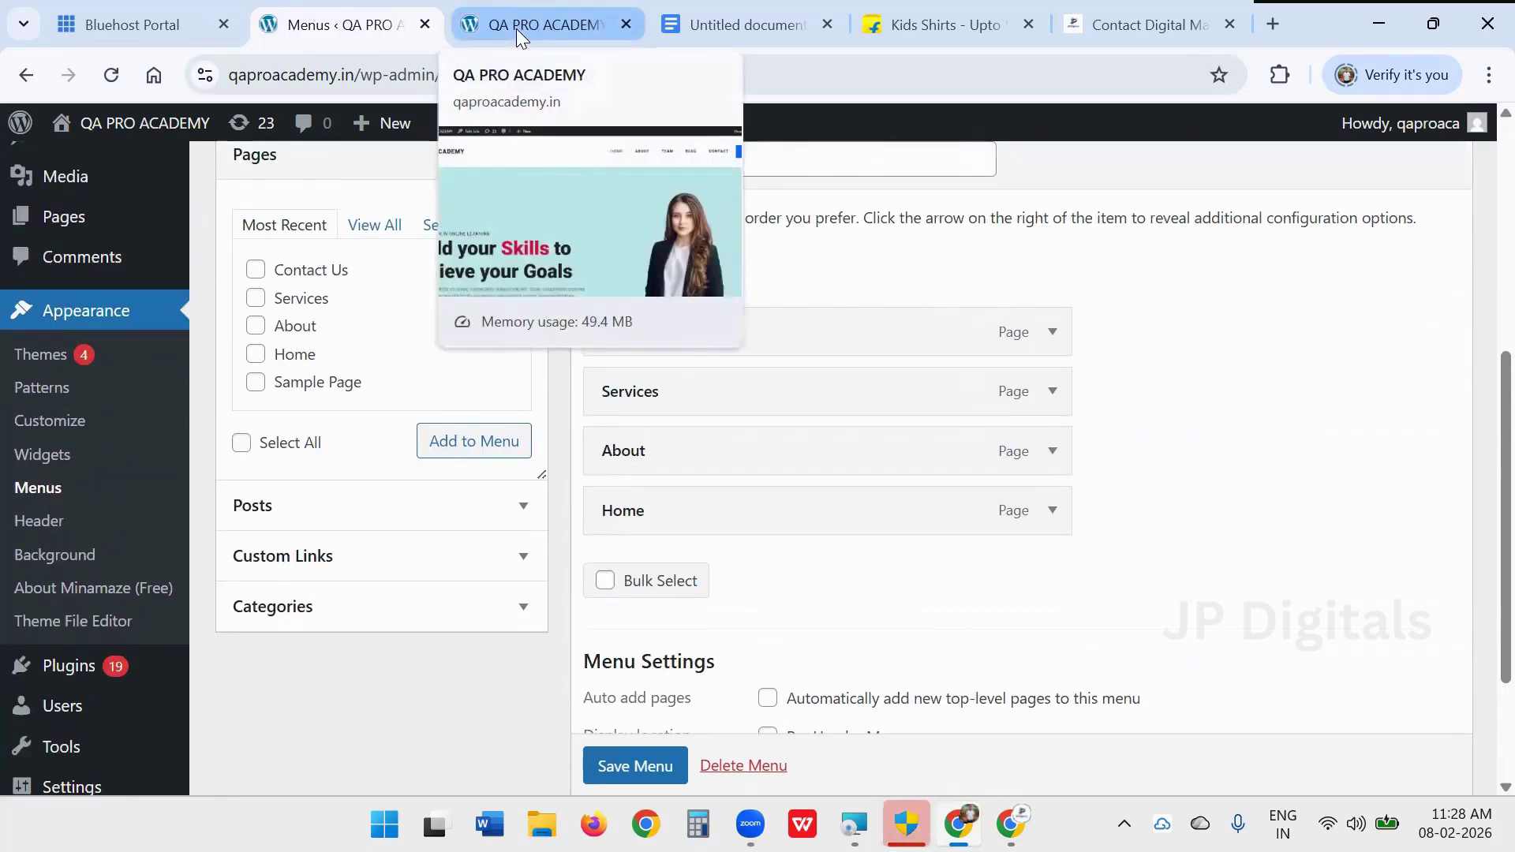
left_click(516, 28)
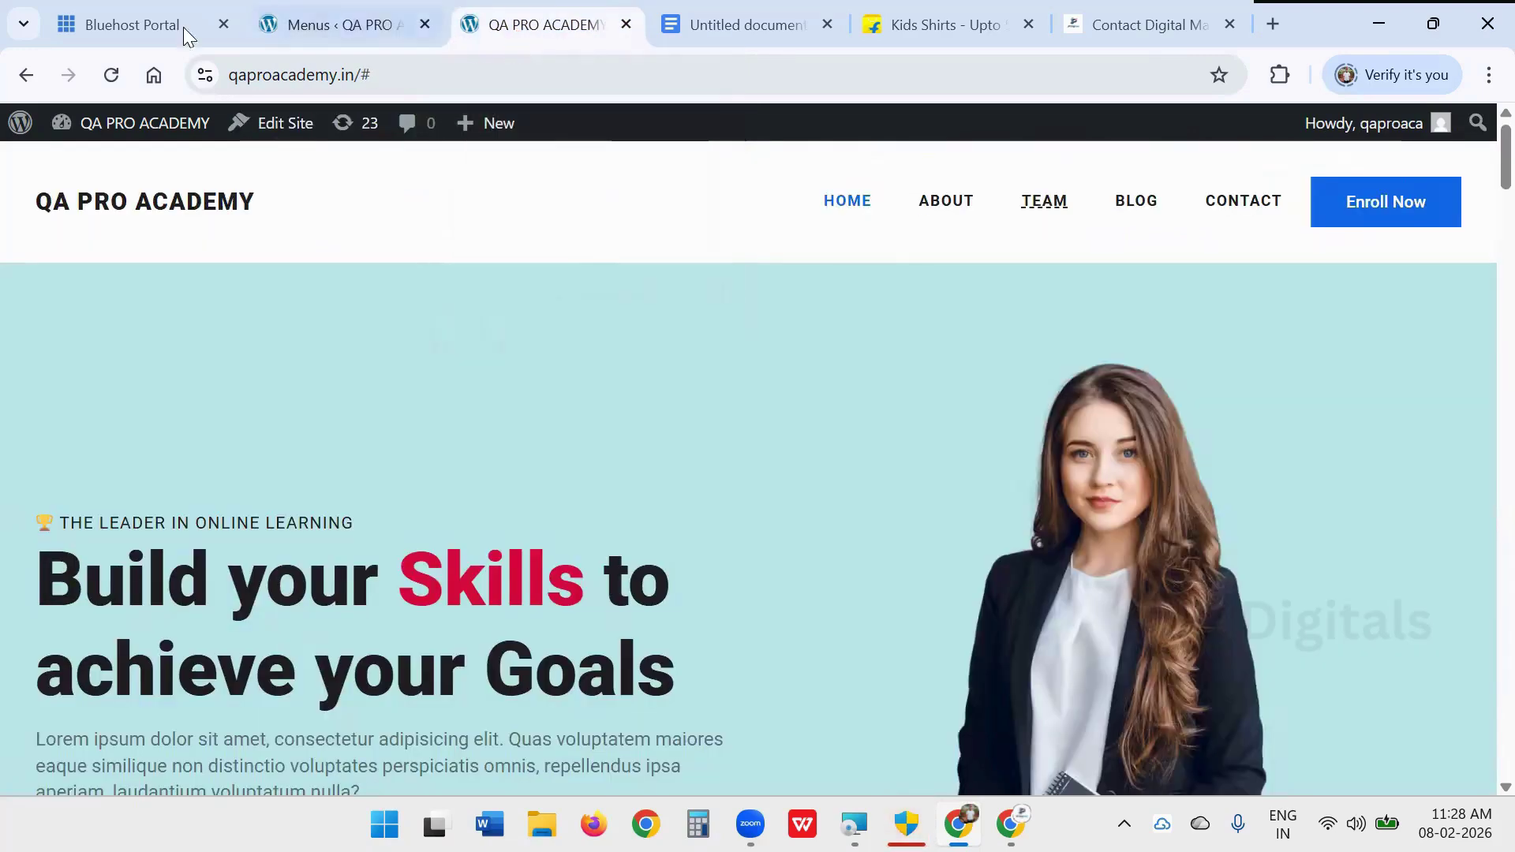
left_click(111, 82)
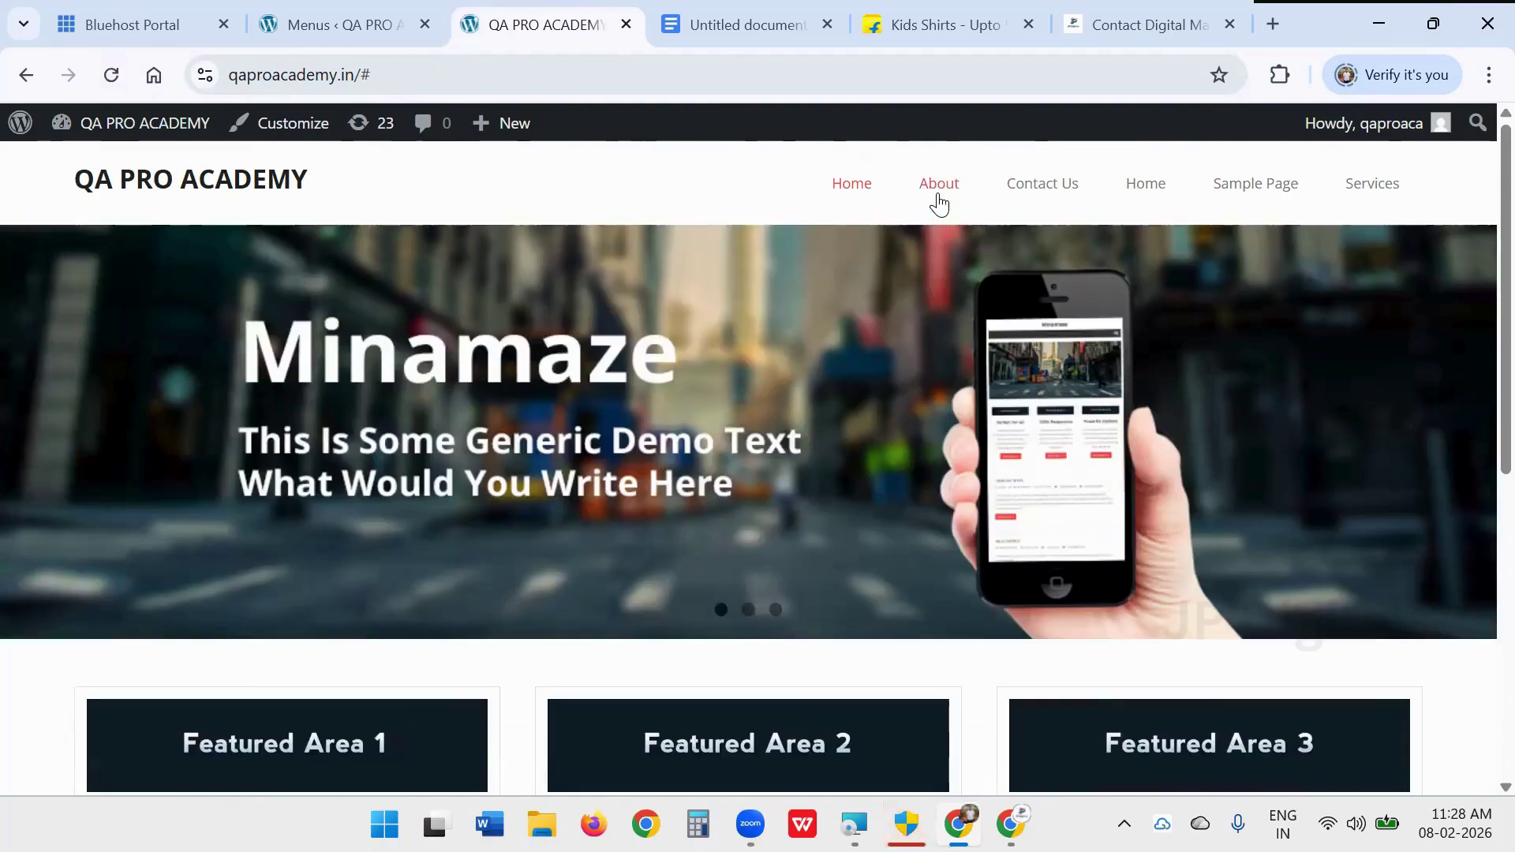
scroll(391, 483, "down", 2)
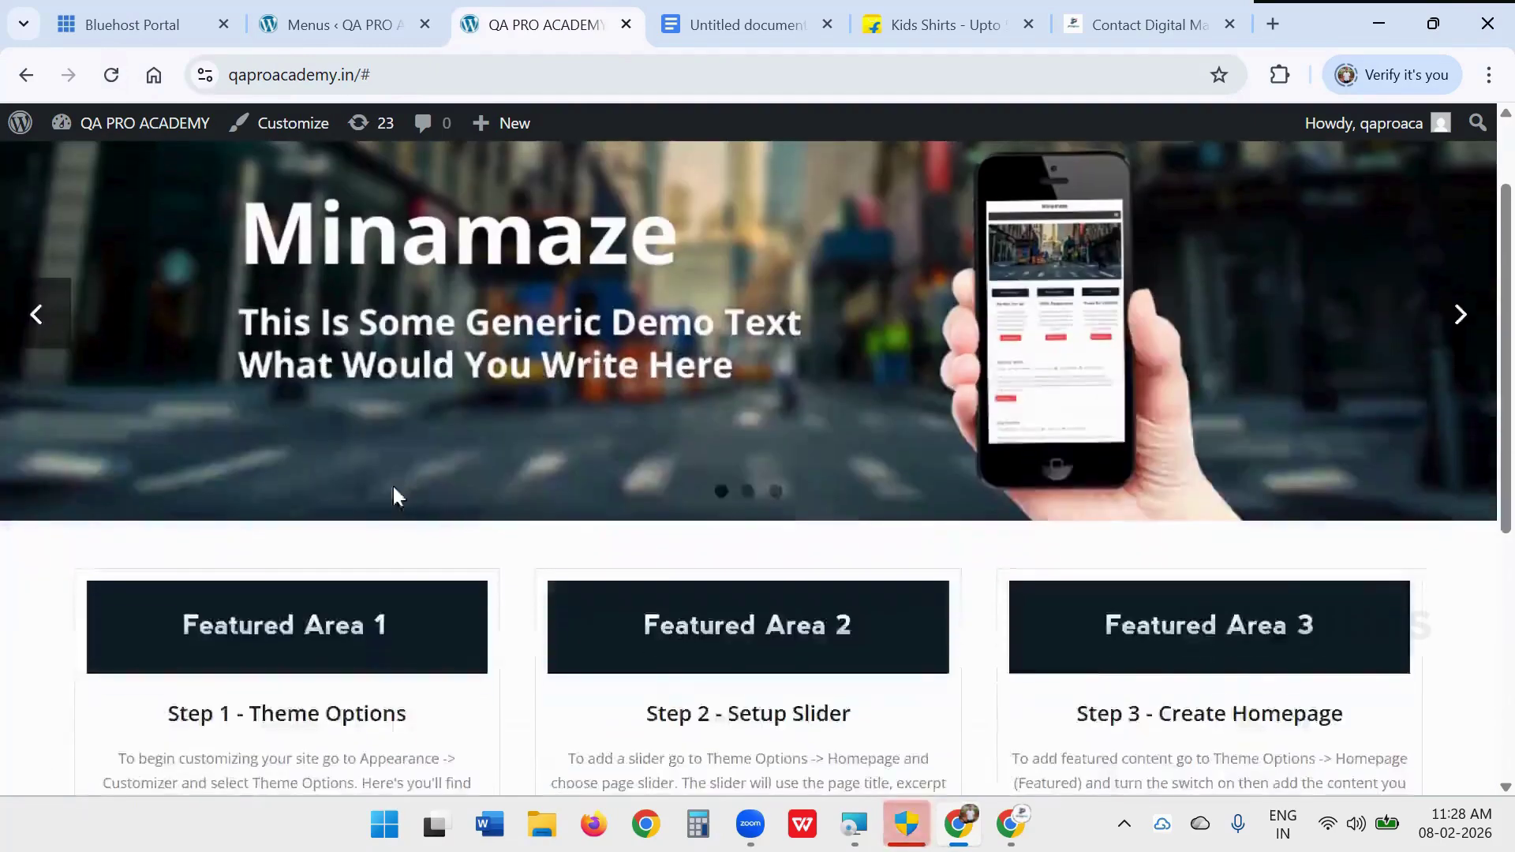
scroll(429, 326, "up", 2)
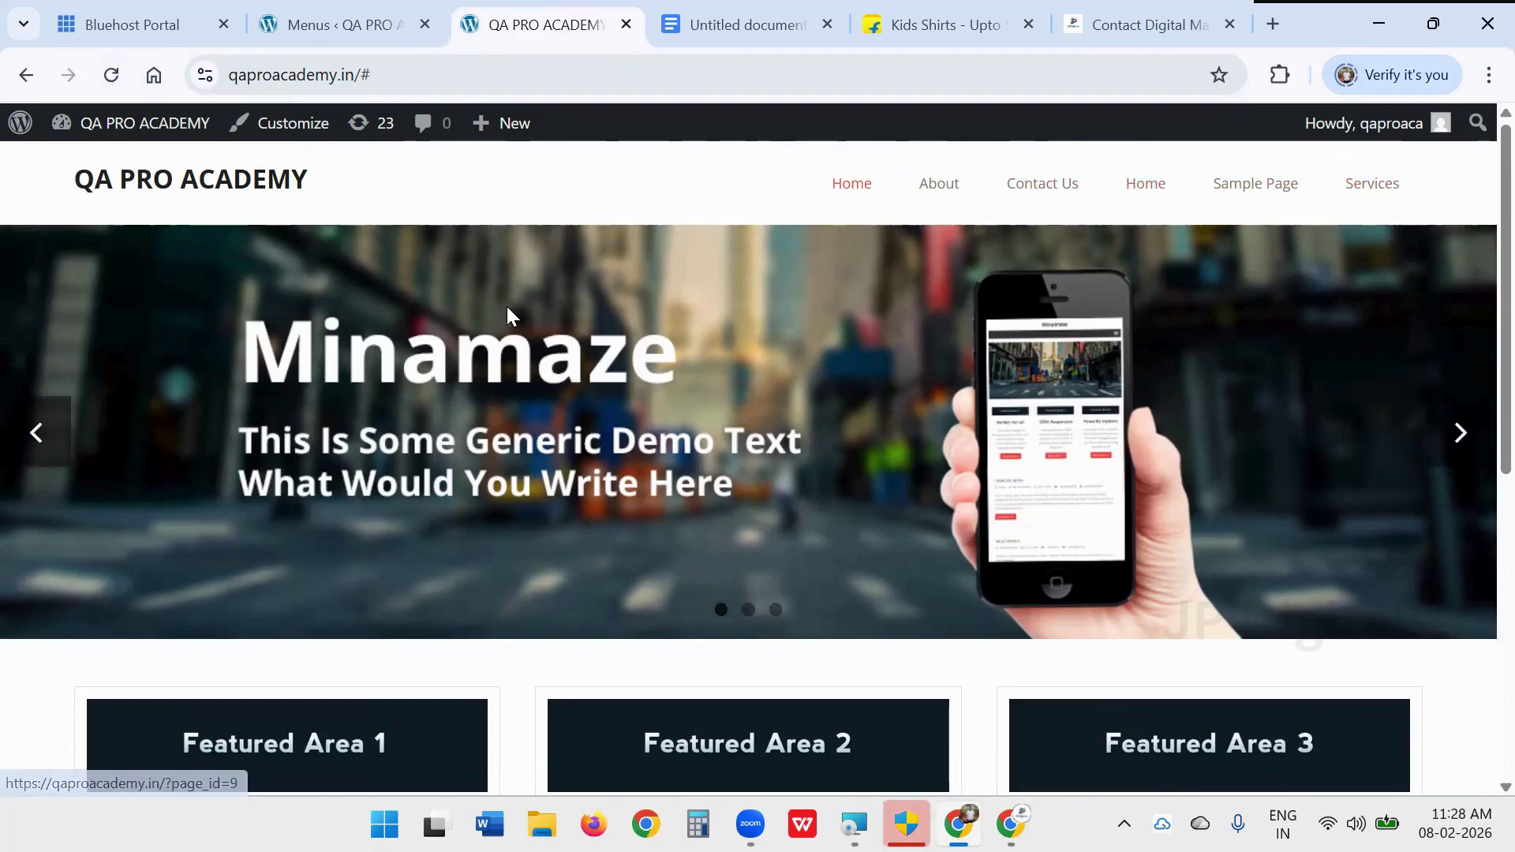
scroll(511, 308, "down", 5)
scroll(513, 236, "up", 5)
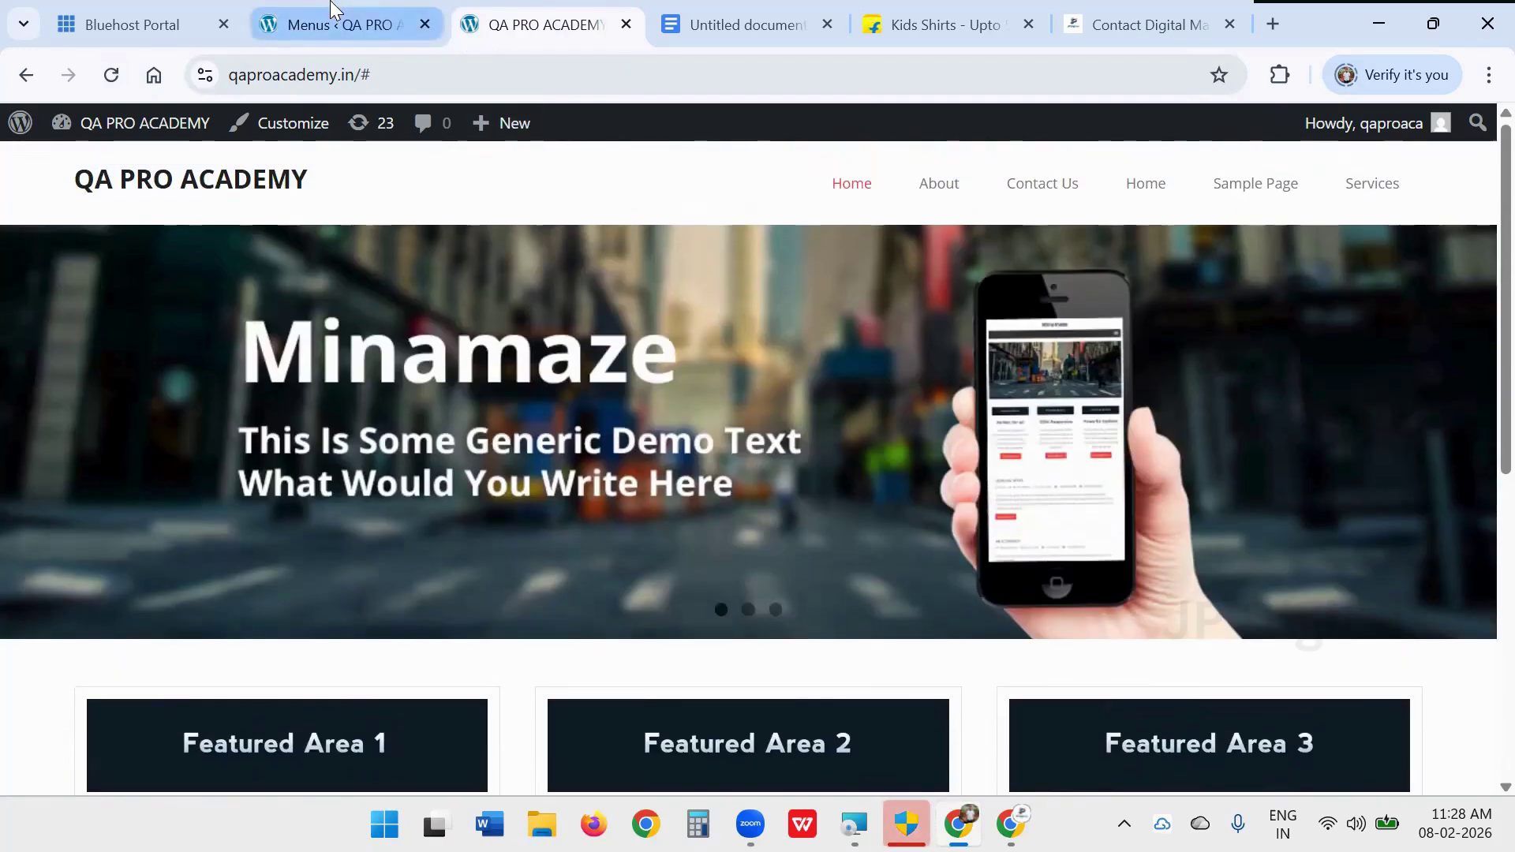
- Compare the live site's header links with the pages in the header menu, ending on the menu editor
left_click(331, 9)
left_click(514, 19)
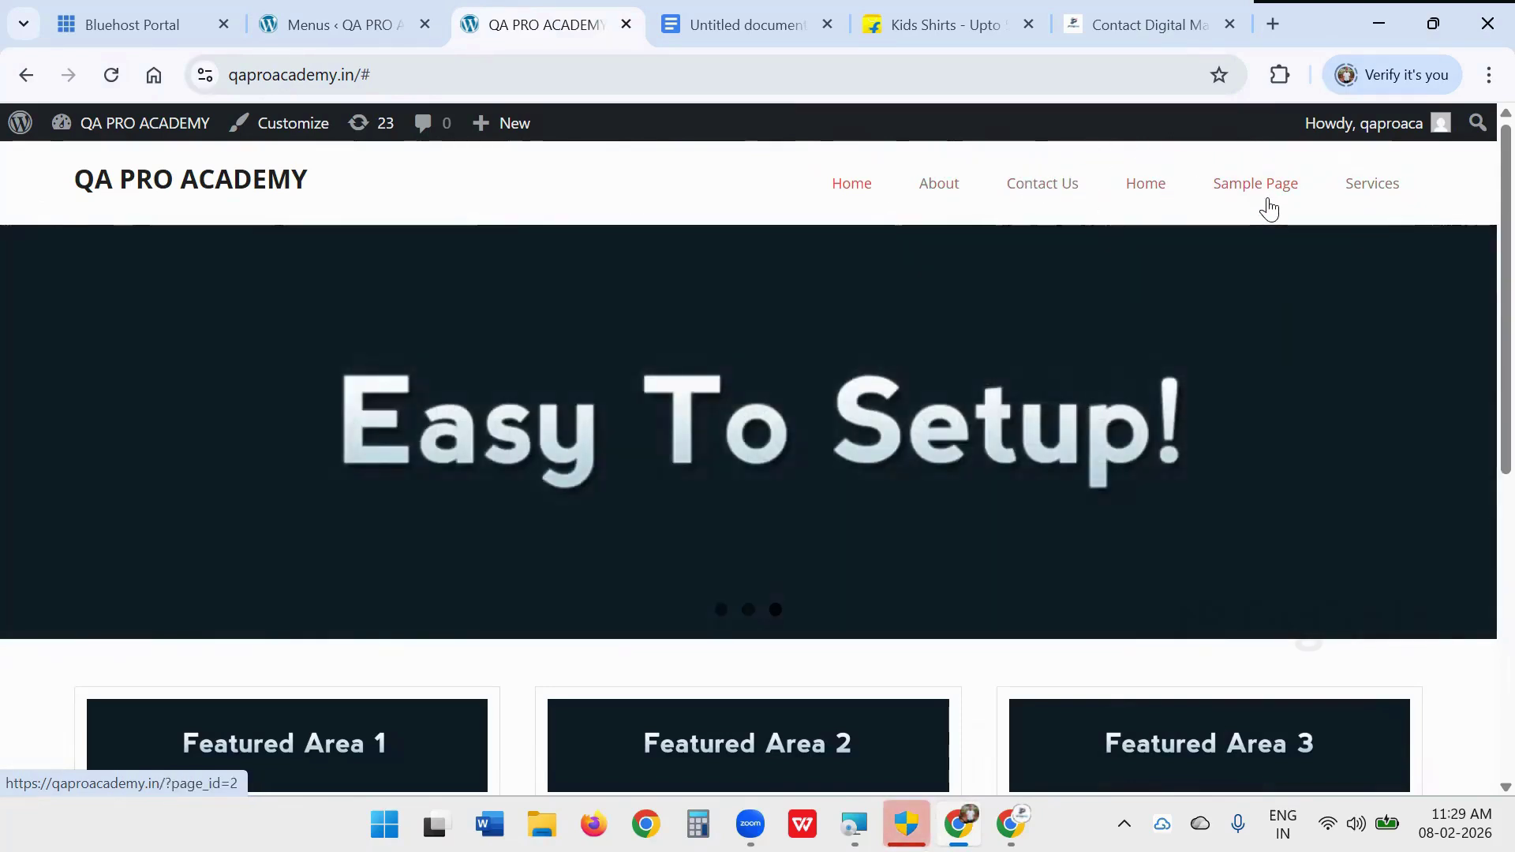
left_click(290, 10)
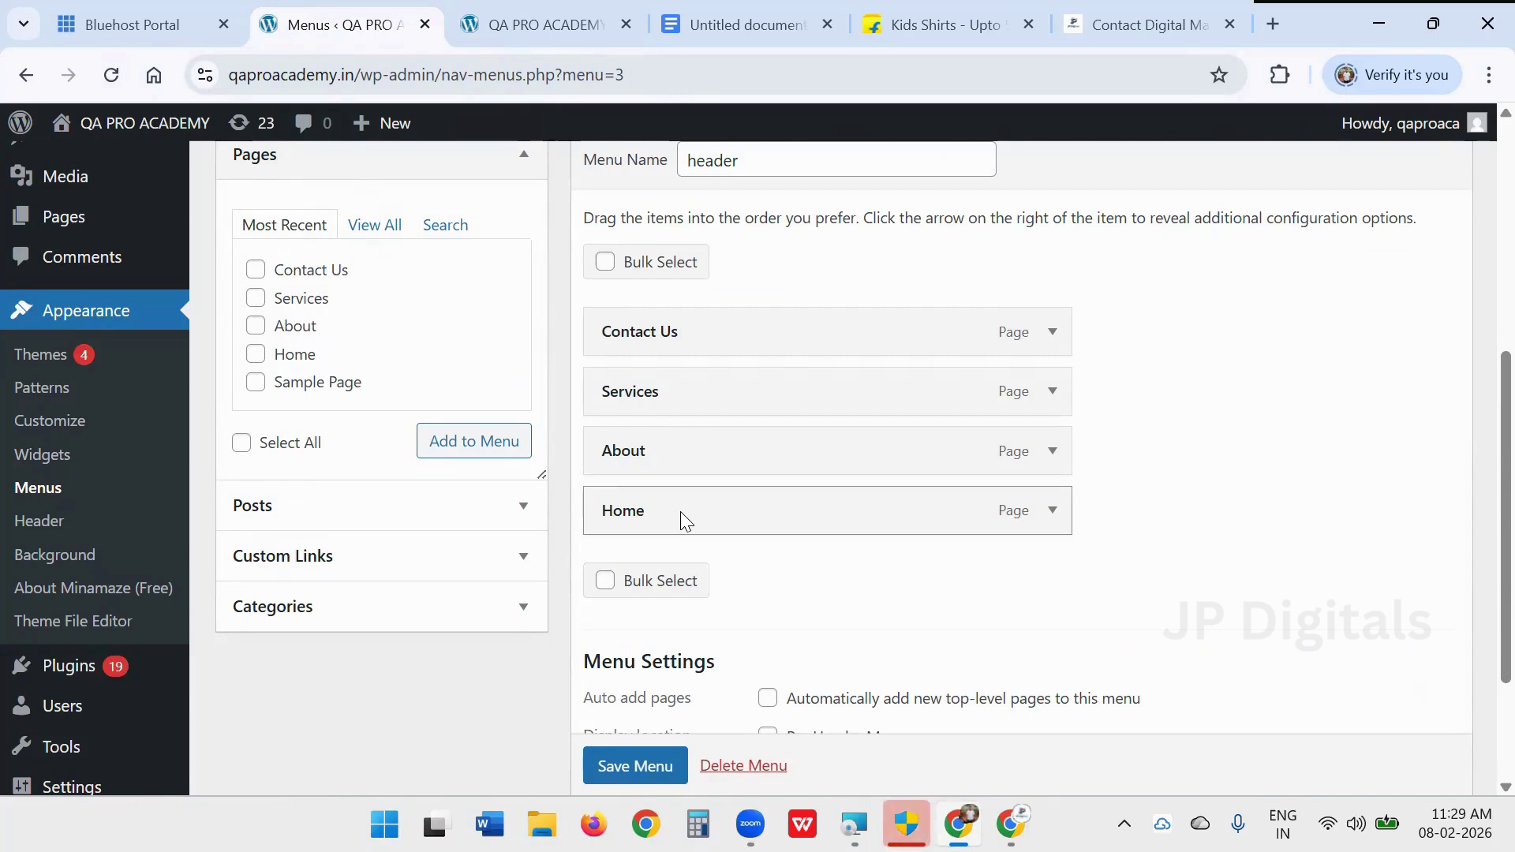
- Reorder the header menu items to Home, About, Services, Contact Us and save the menu
left_click_drag(680, 510, 675, 323)
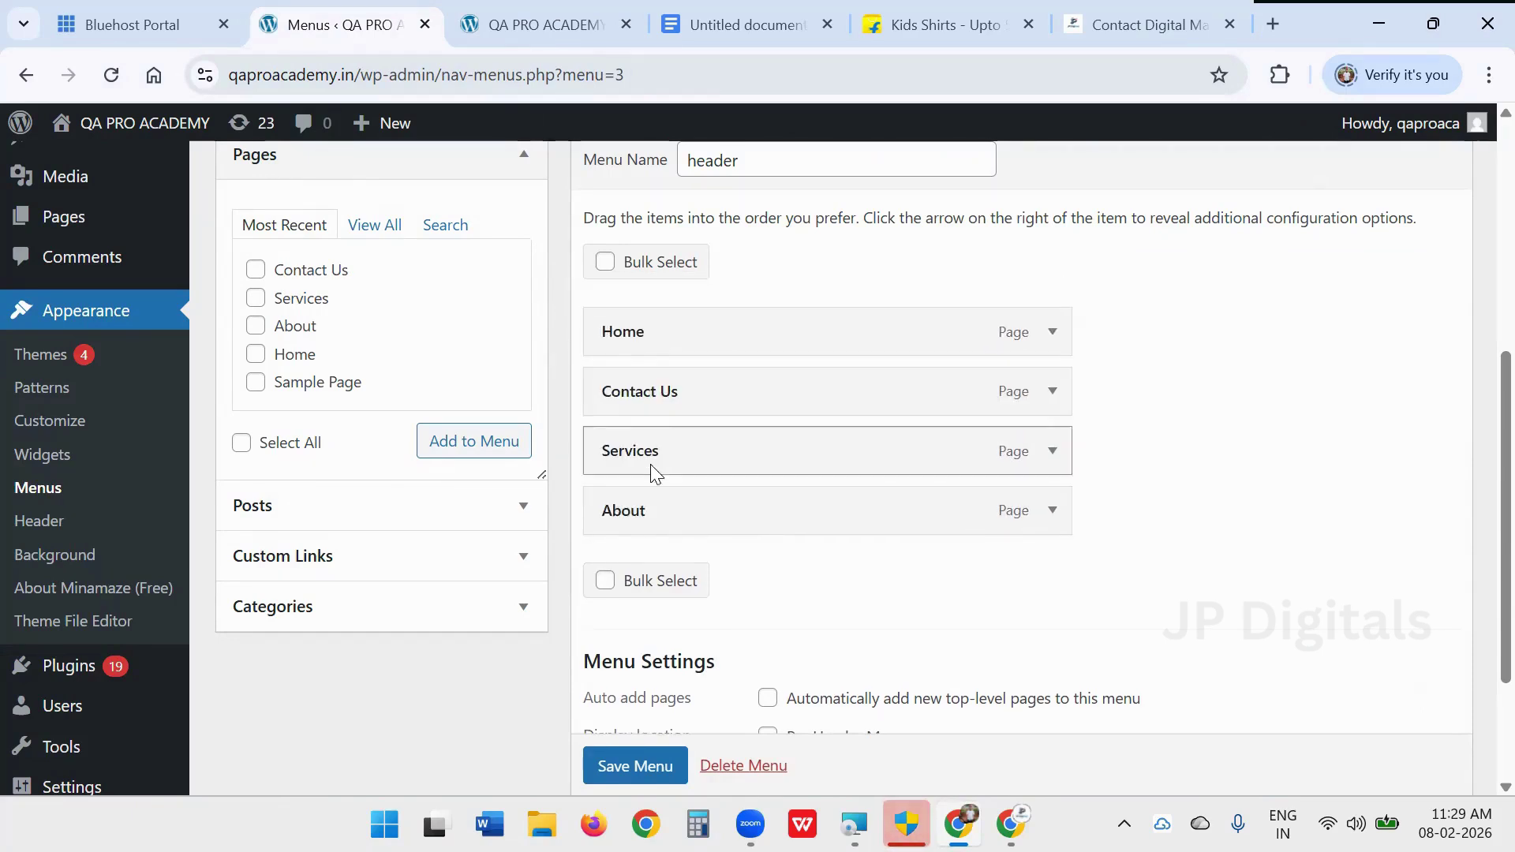
left_click_drag(654, 514, 647, 391)
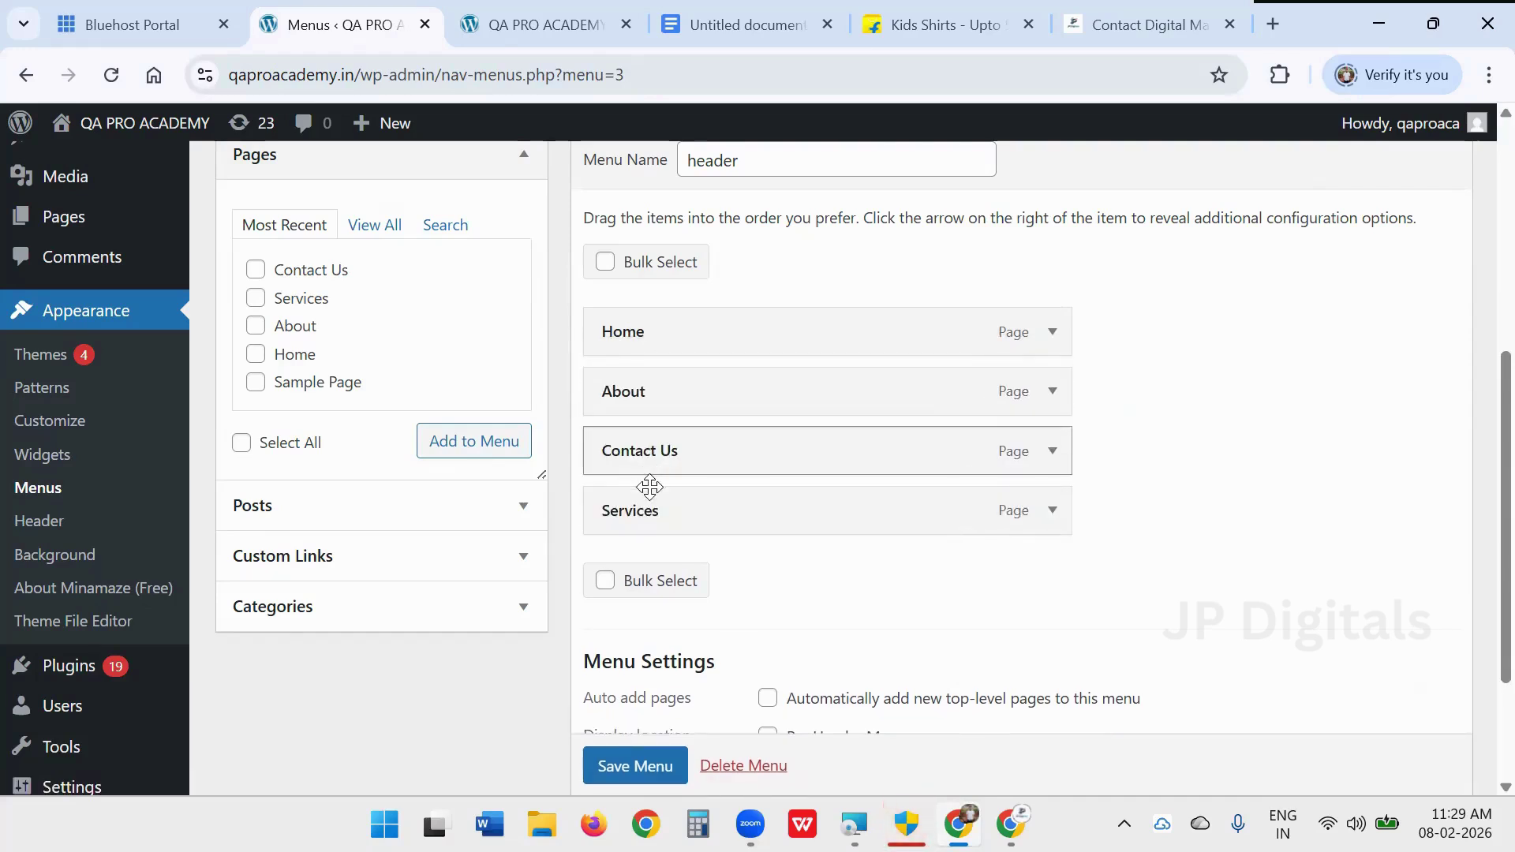
left_click_drag(674, 508, 666, 443)
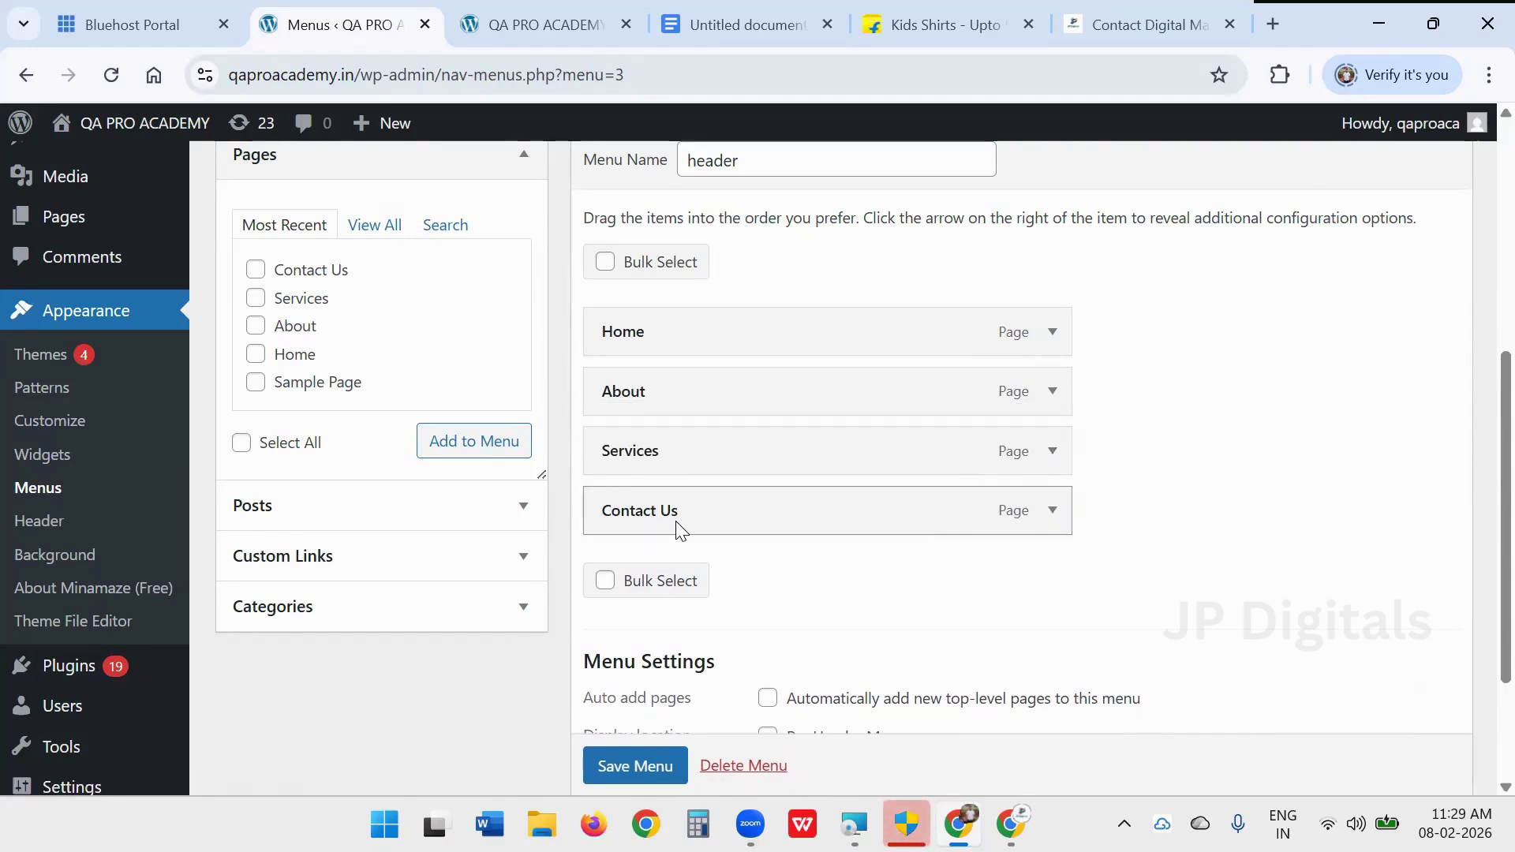
scroll(686, 352, "down", 3)
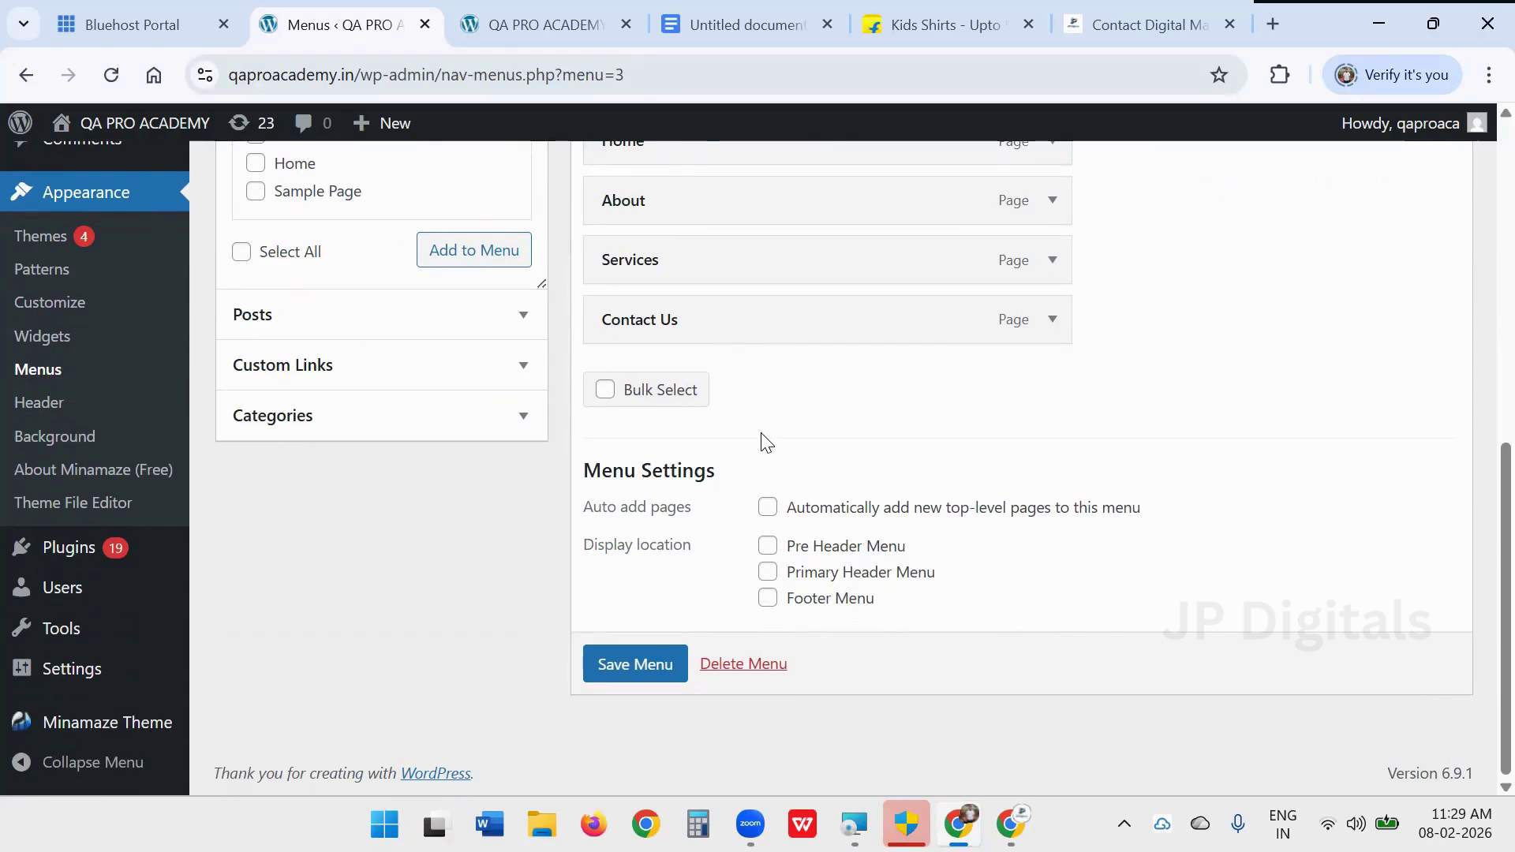
scroll(745, 371, "up", 3)
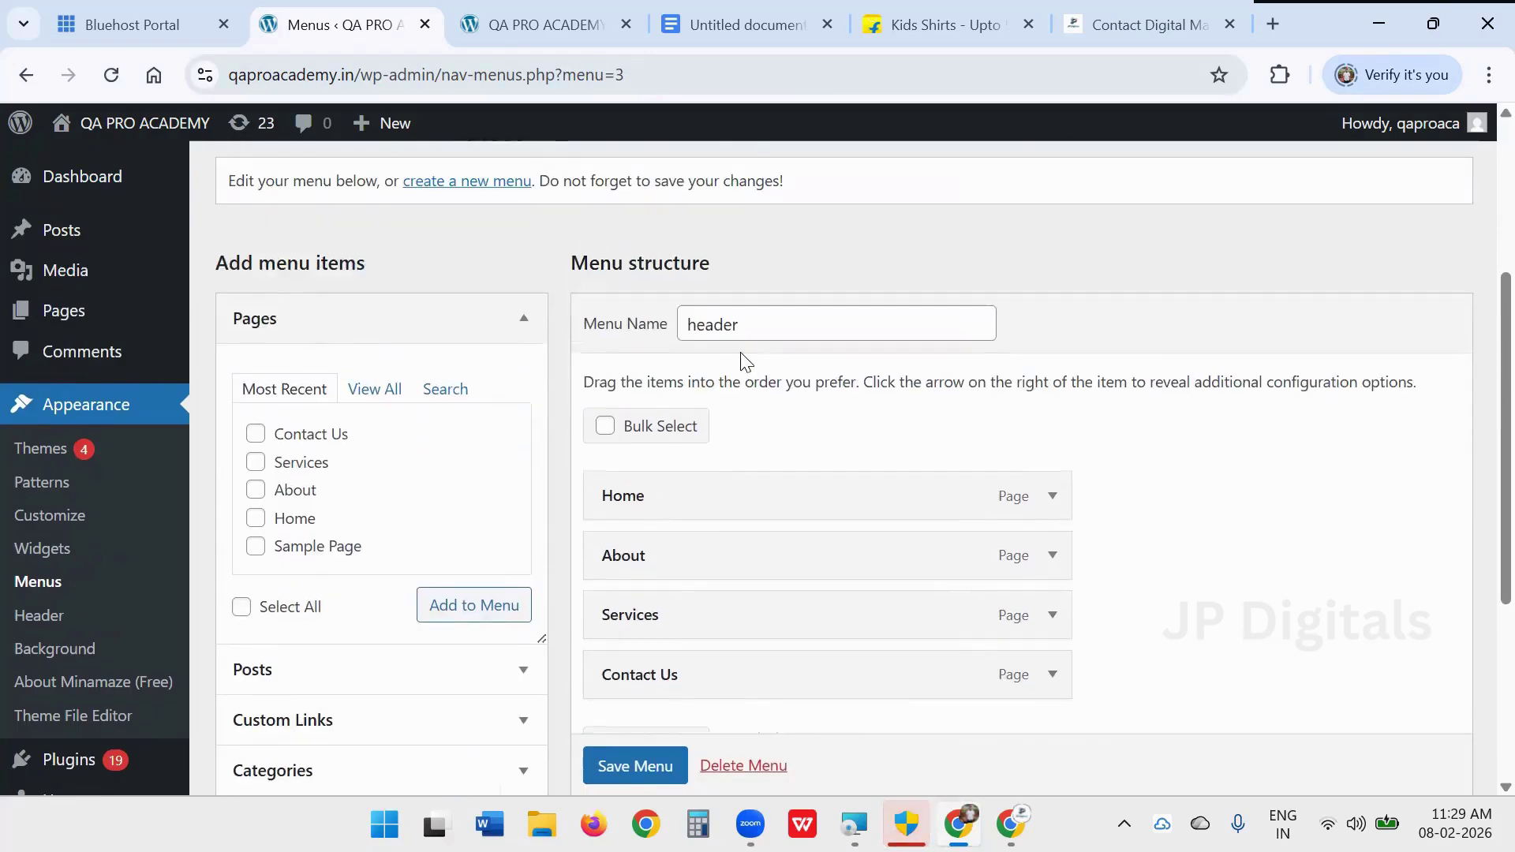
scroll(713, 507, "down", 3)
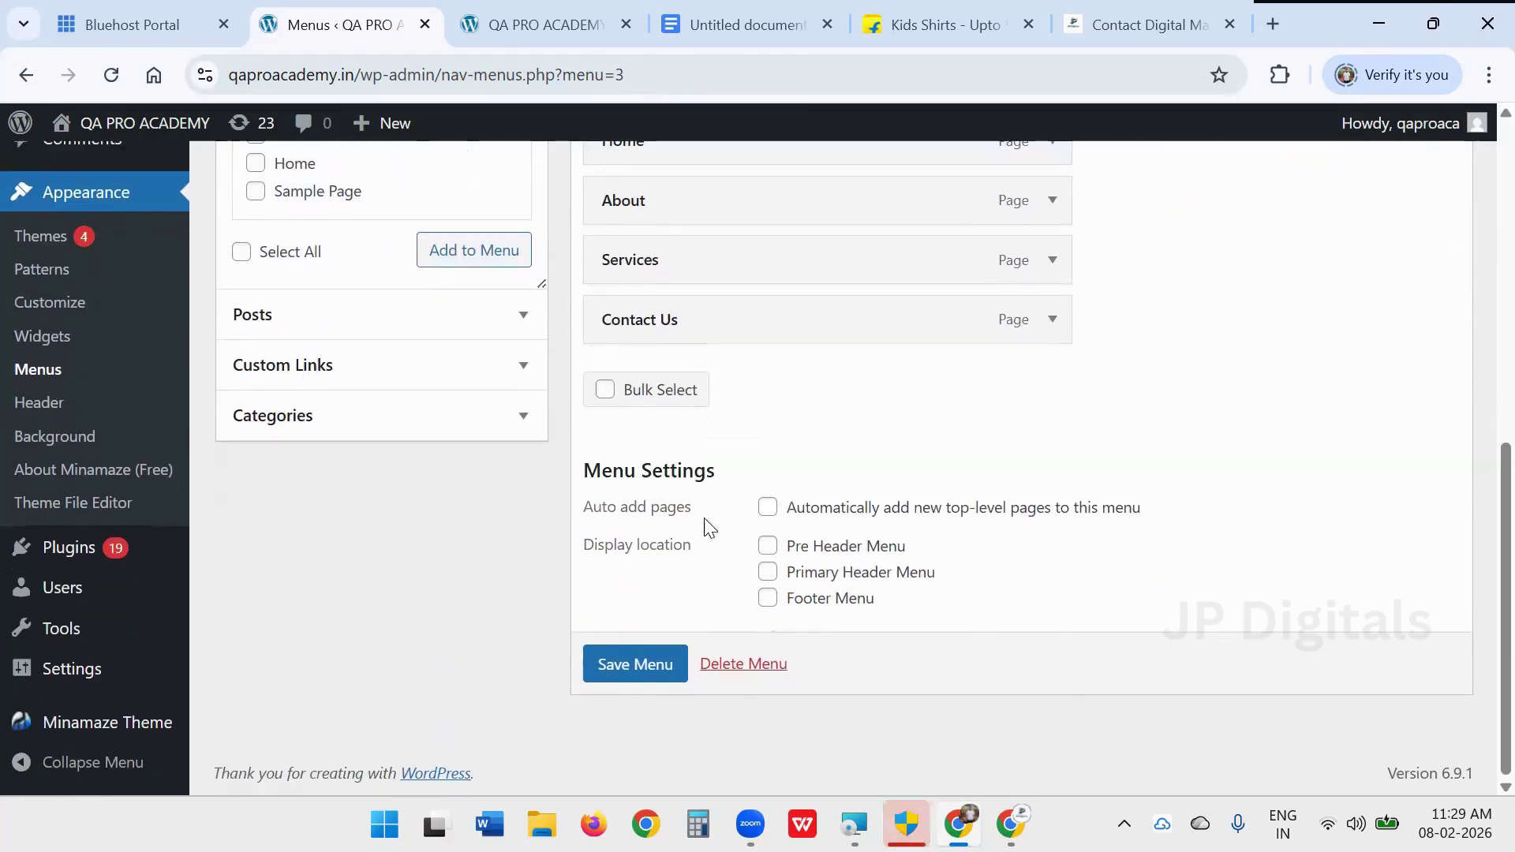
left_click(636, 664)
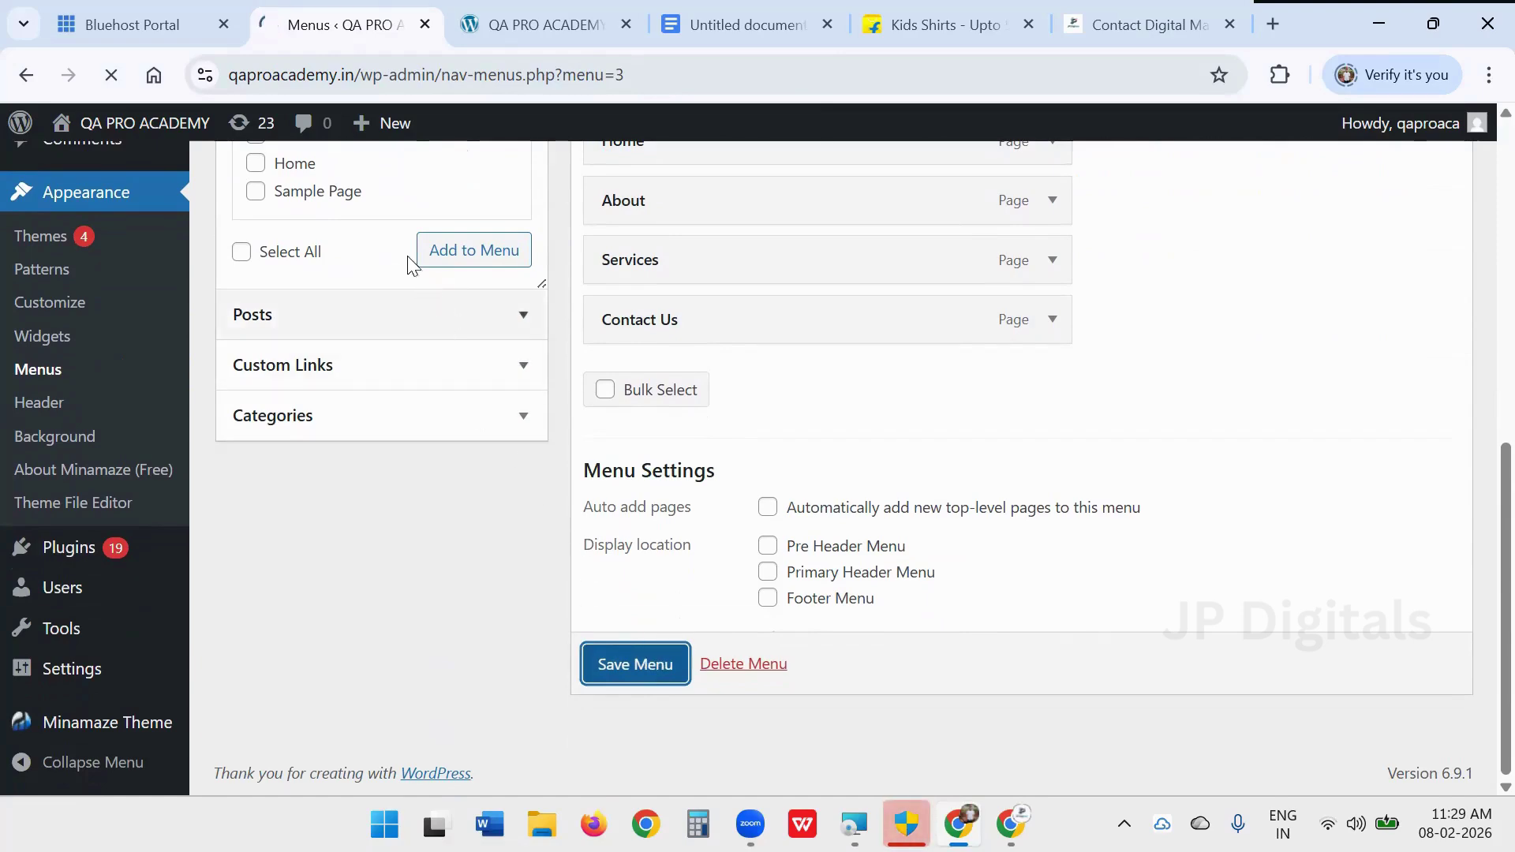
- Review the saved menu order and its display location settings, and reload the live site to check the header links
scroll(434, 489, "down", 5)
scroll(395, 458, "down", 2)
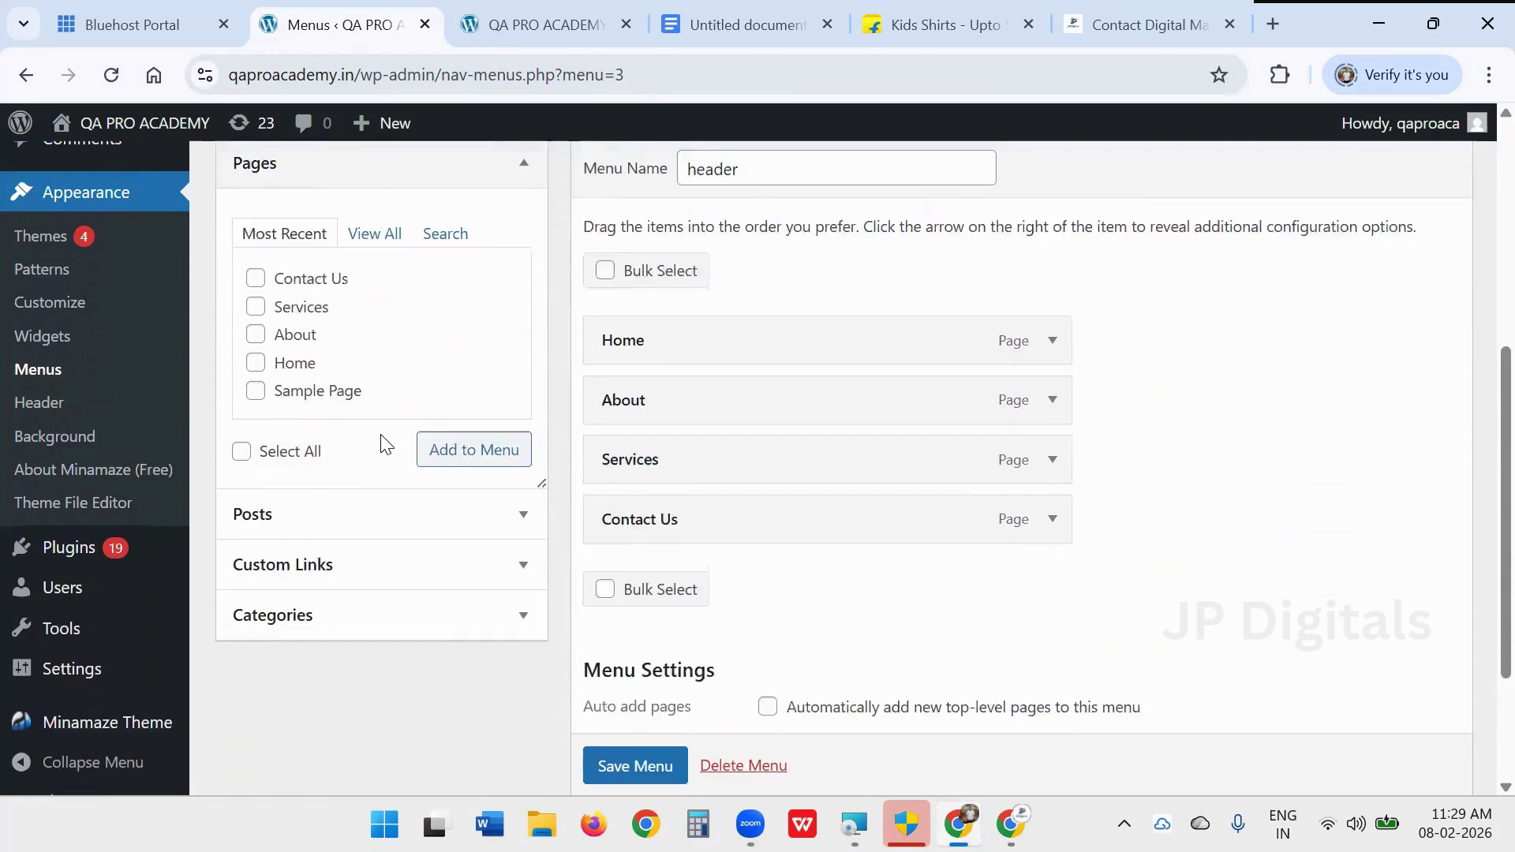
scroll(382, 440, "up", 3)
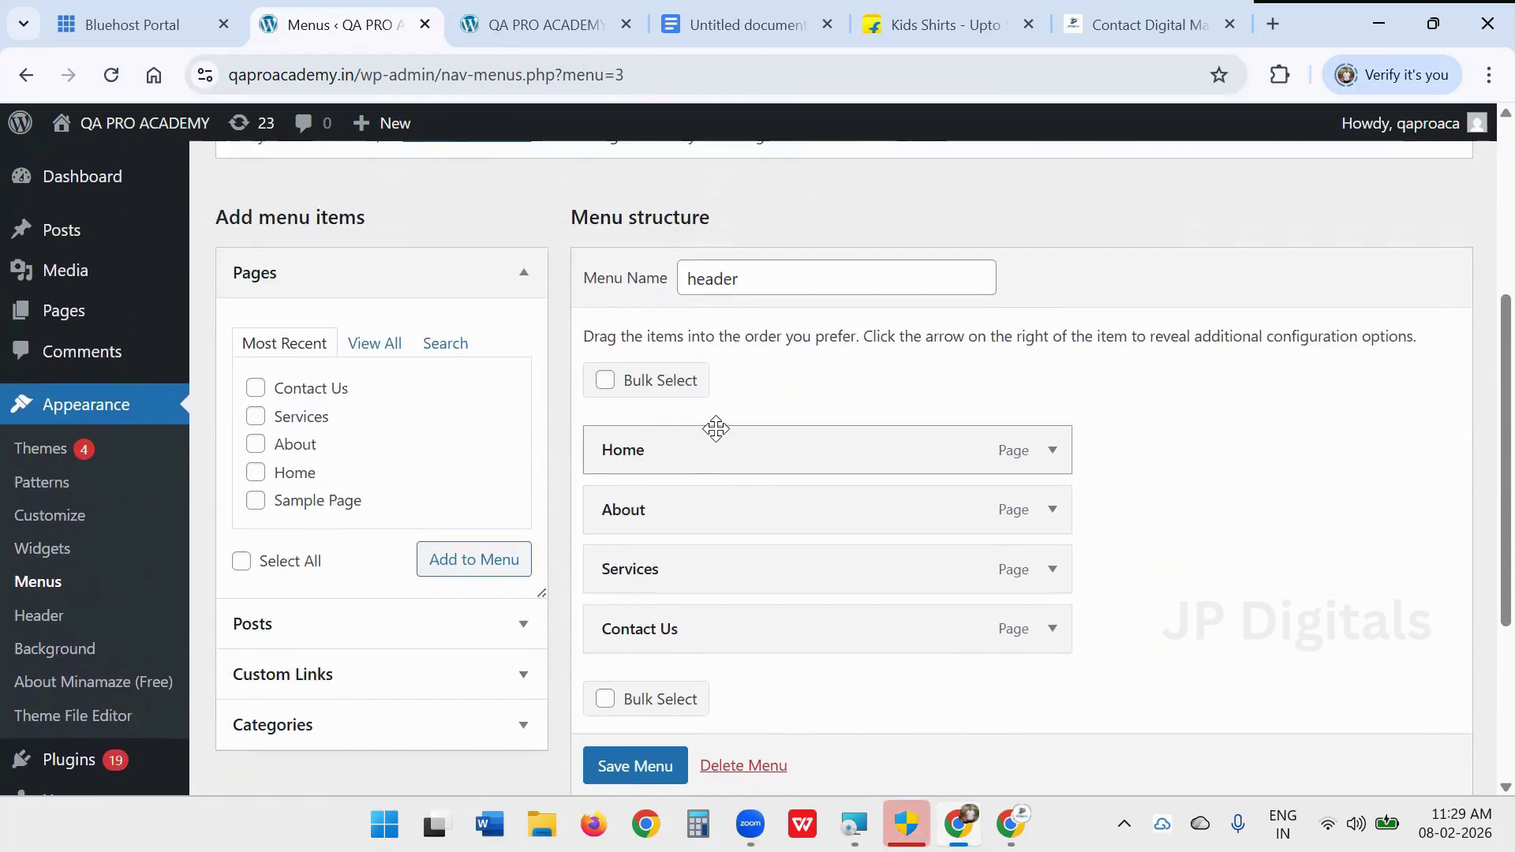
scroll(662, 623, "down", 2)
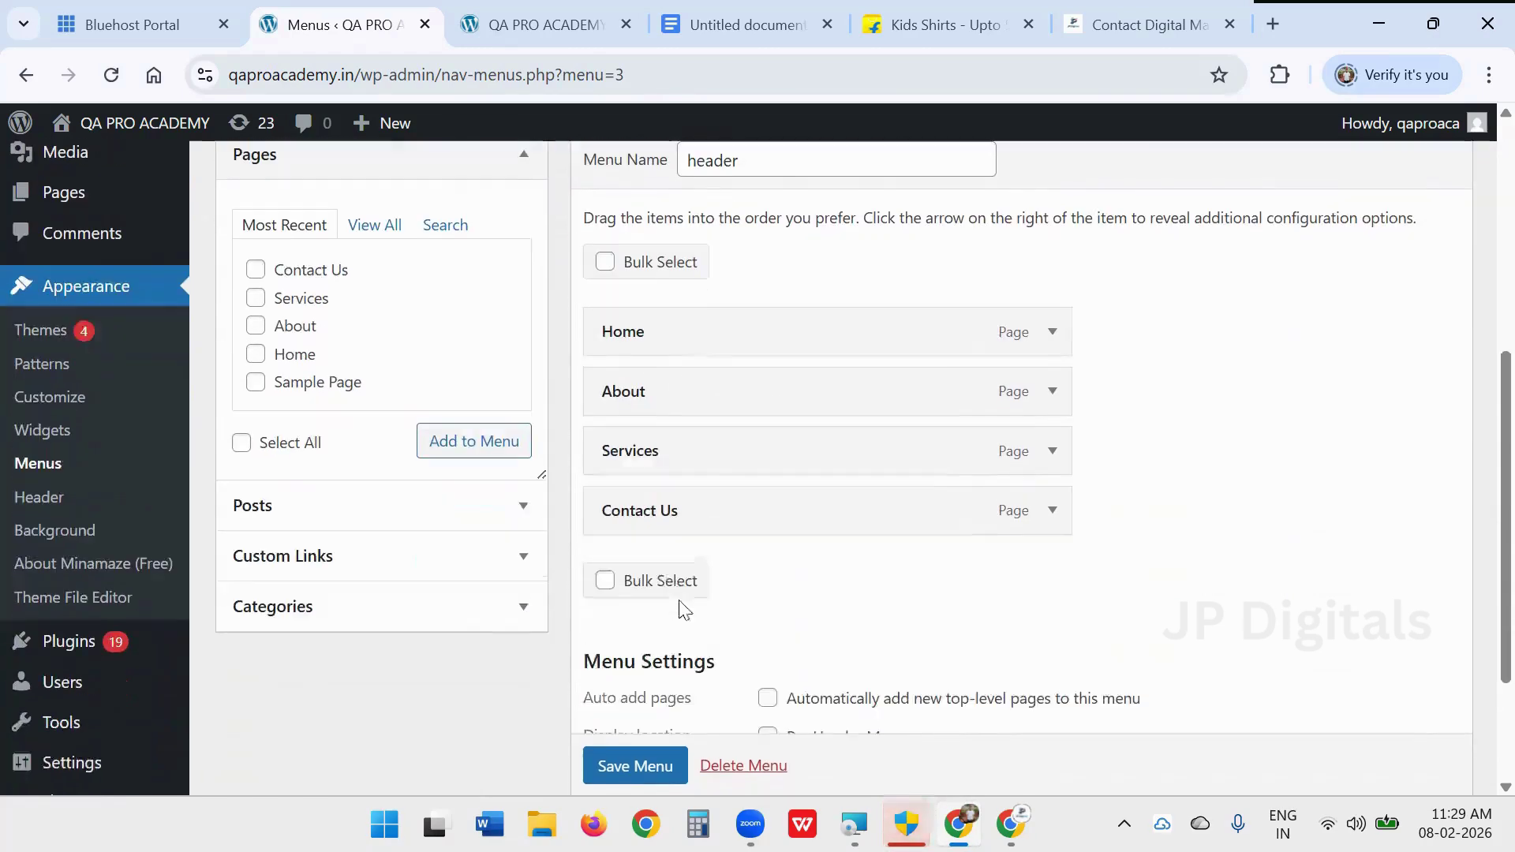
scroll(552, 394, "down", 2)
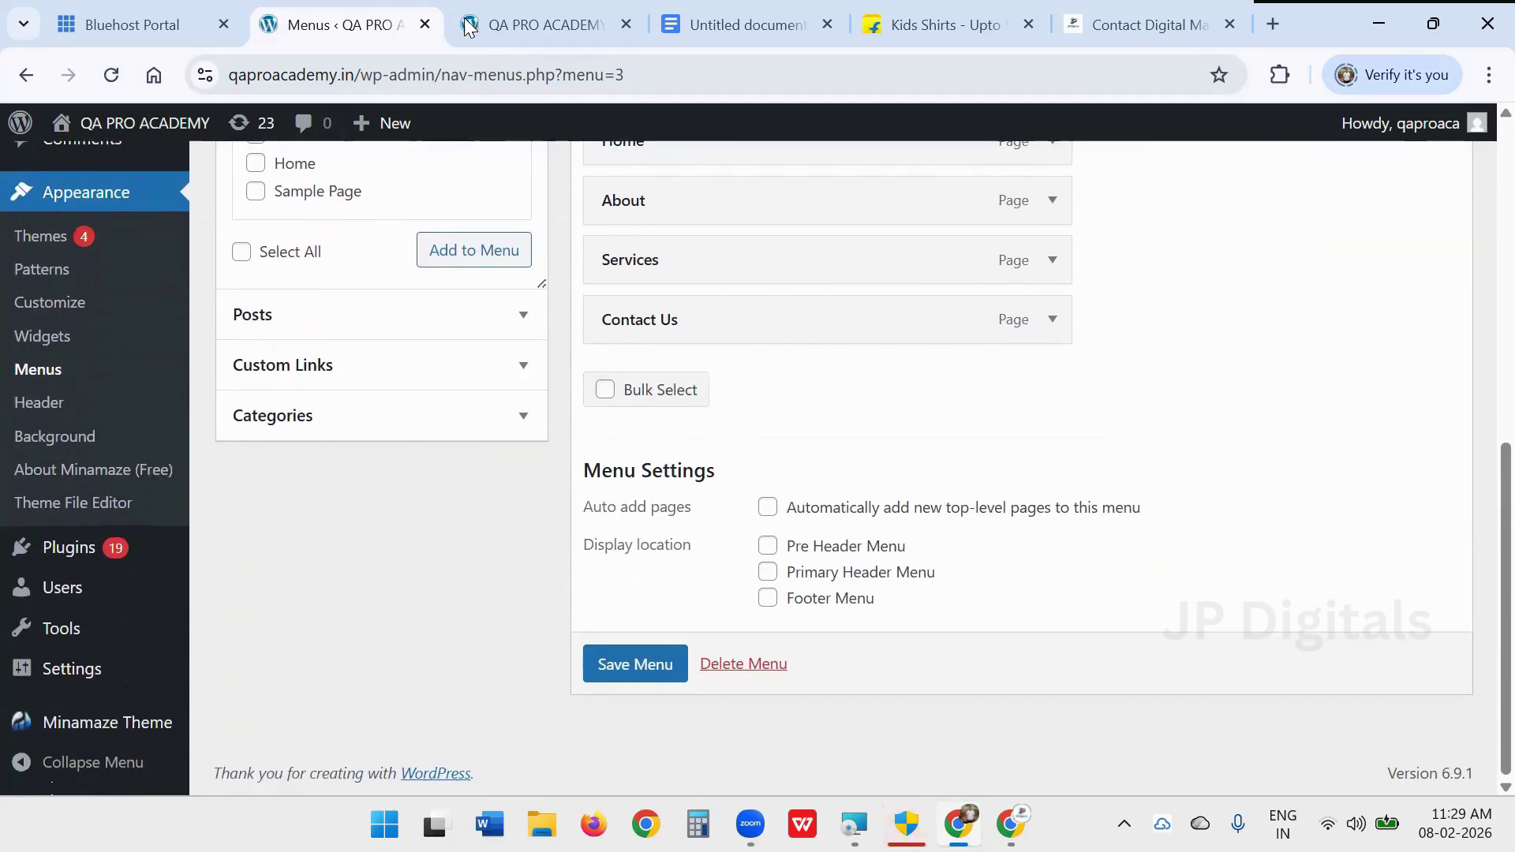
left_click(537, 25)
left_click(112, 74)
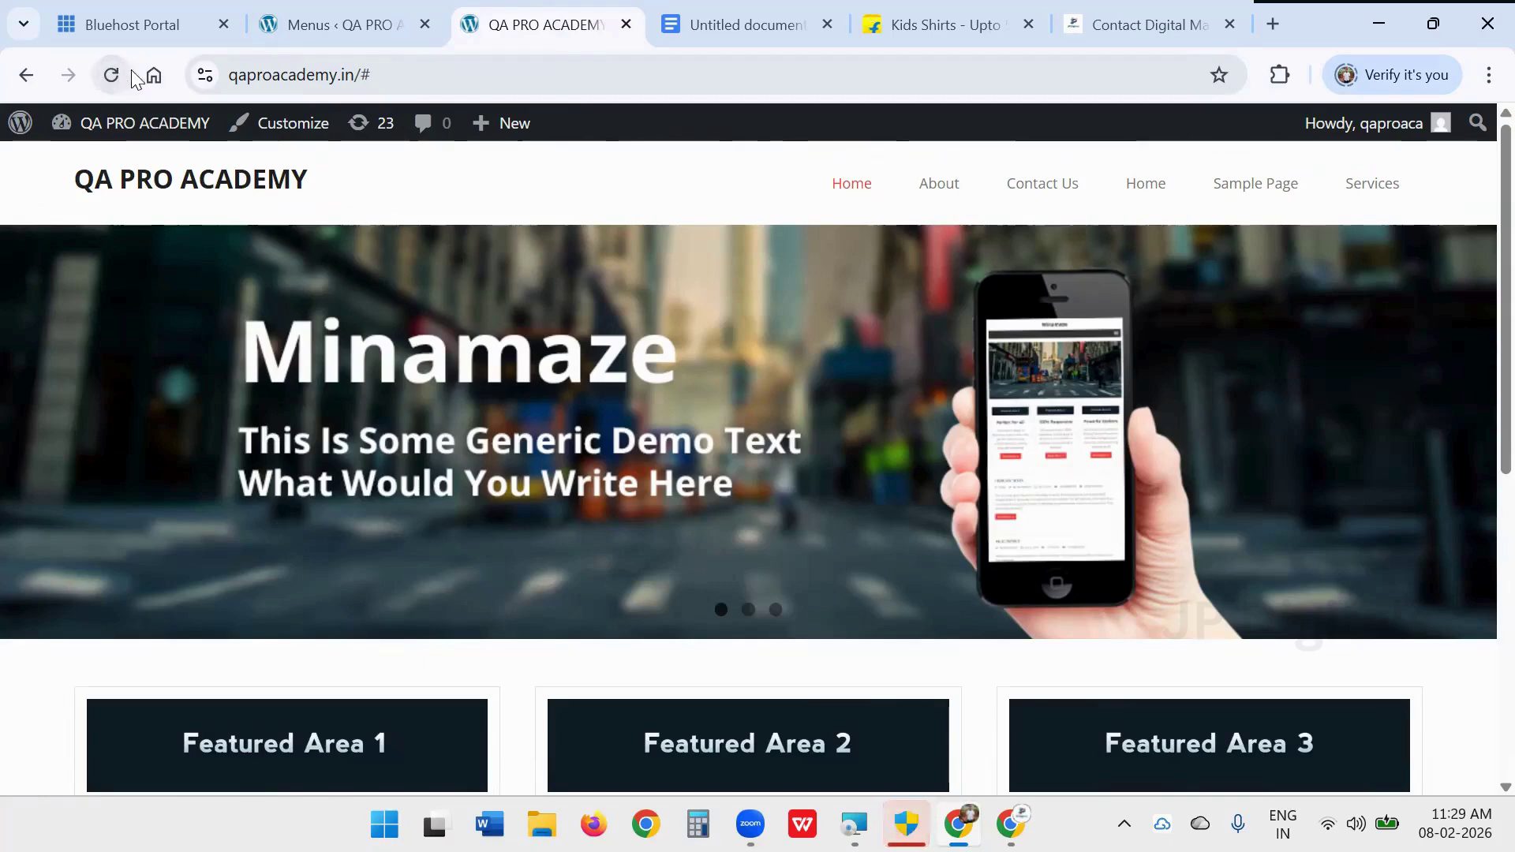
- Enable automatic adding of new top-level pages to the header menu and save the menu
left_click(332, 19)
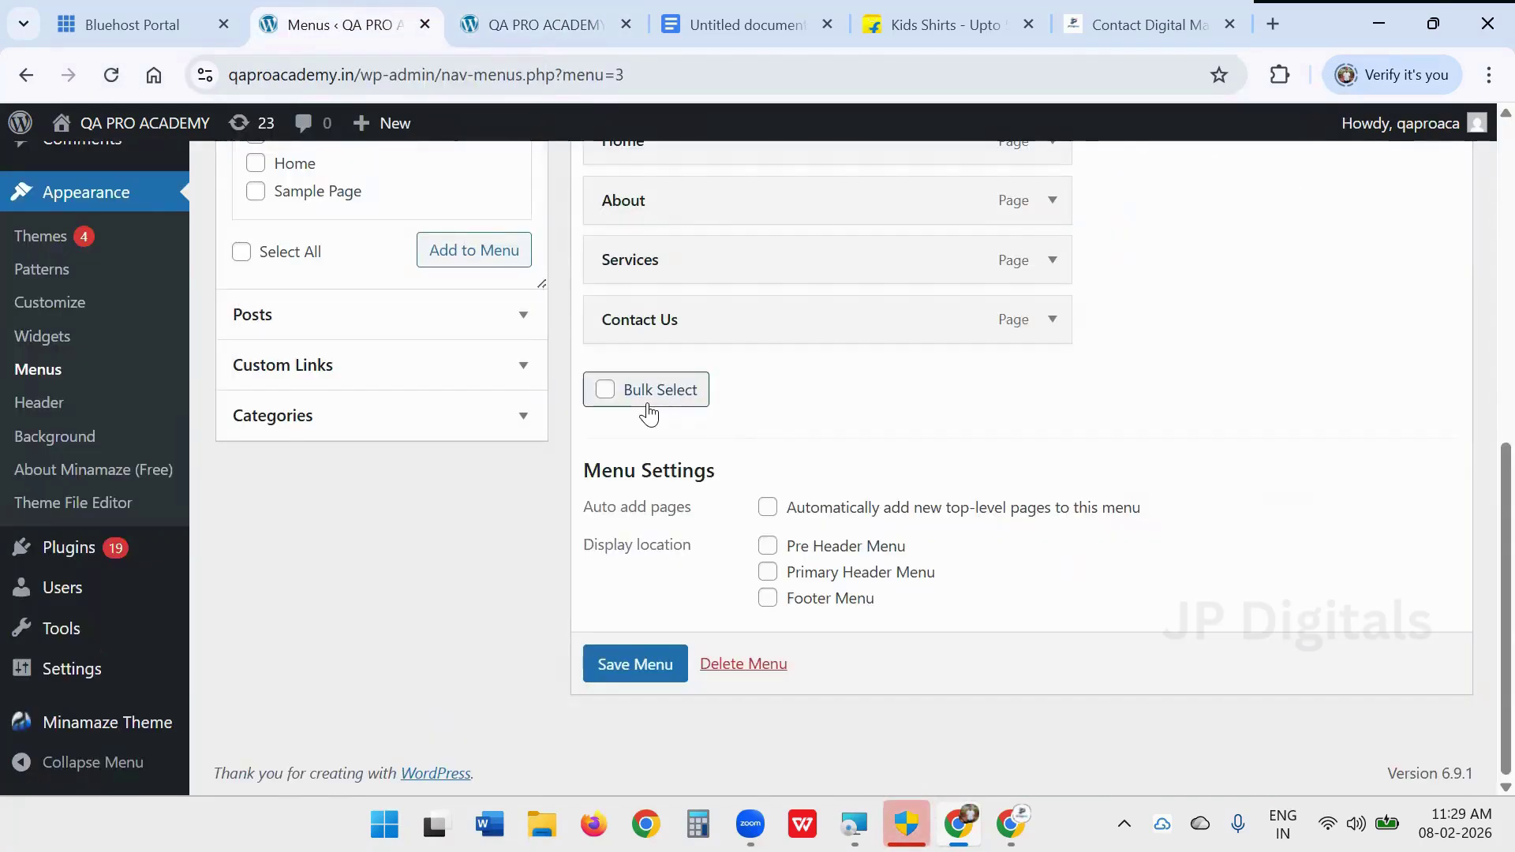
scroll(649, 412, "up", 1)
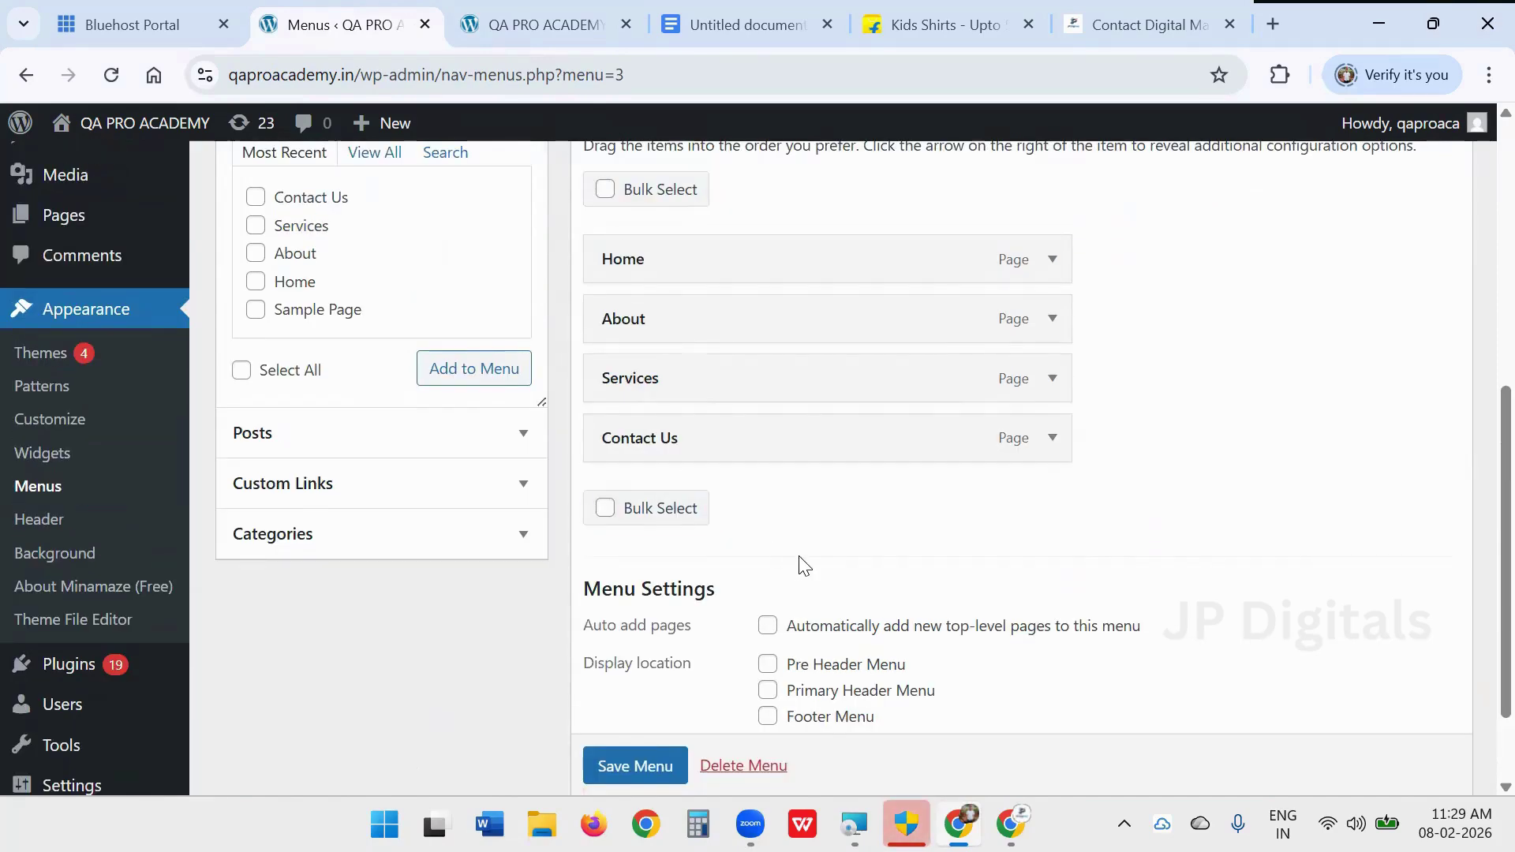
scroll(792, 567, "down", 1)
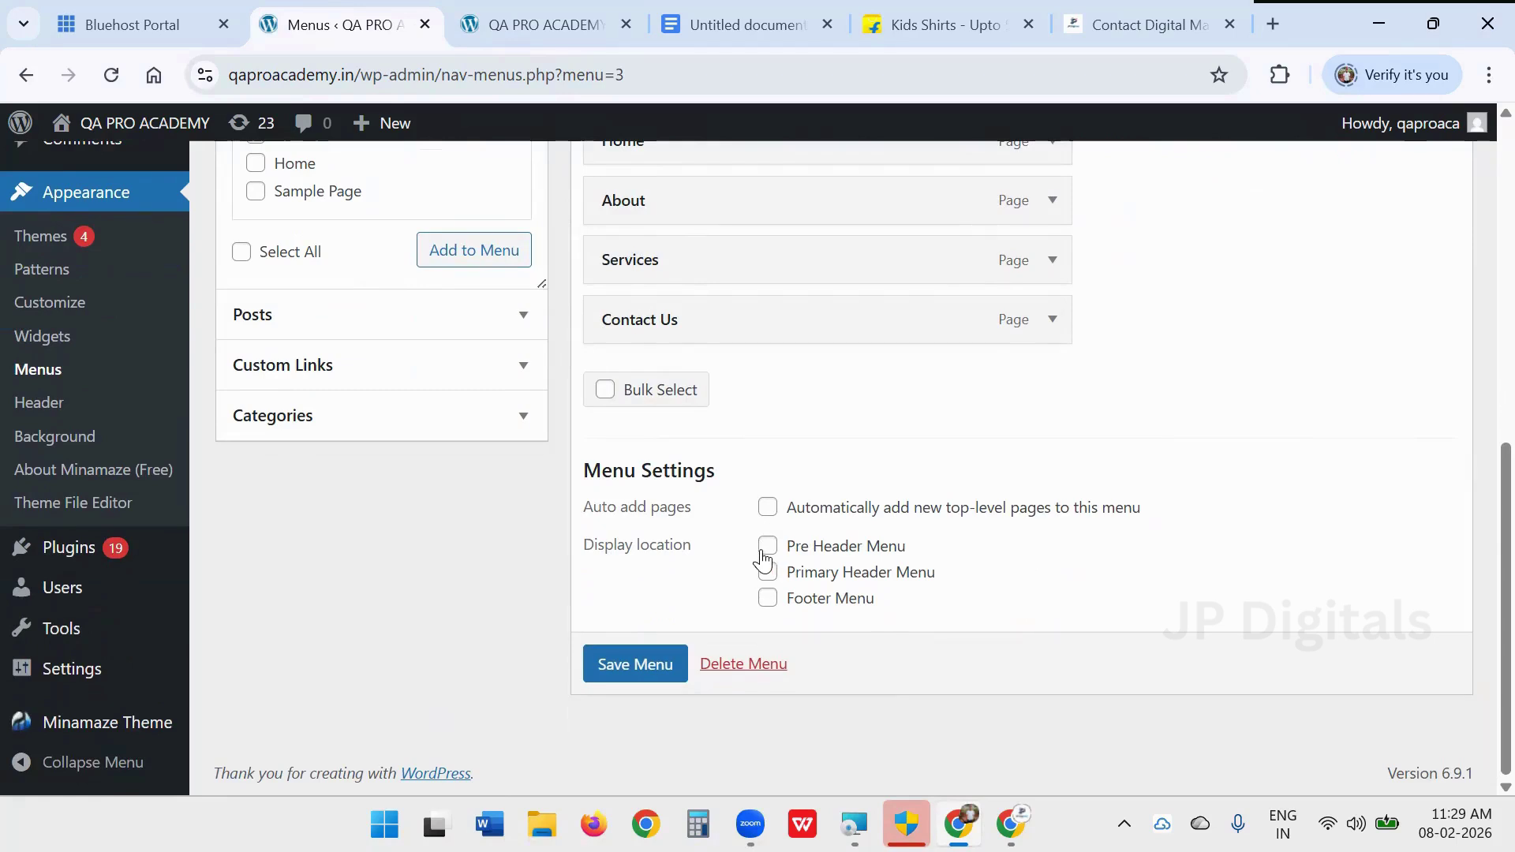
left_click(659, 657)
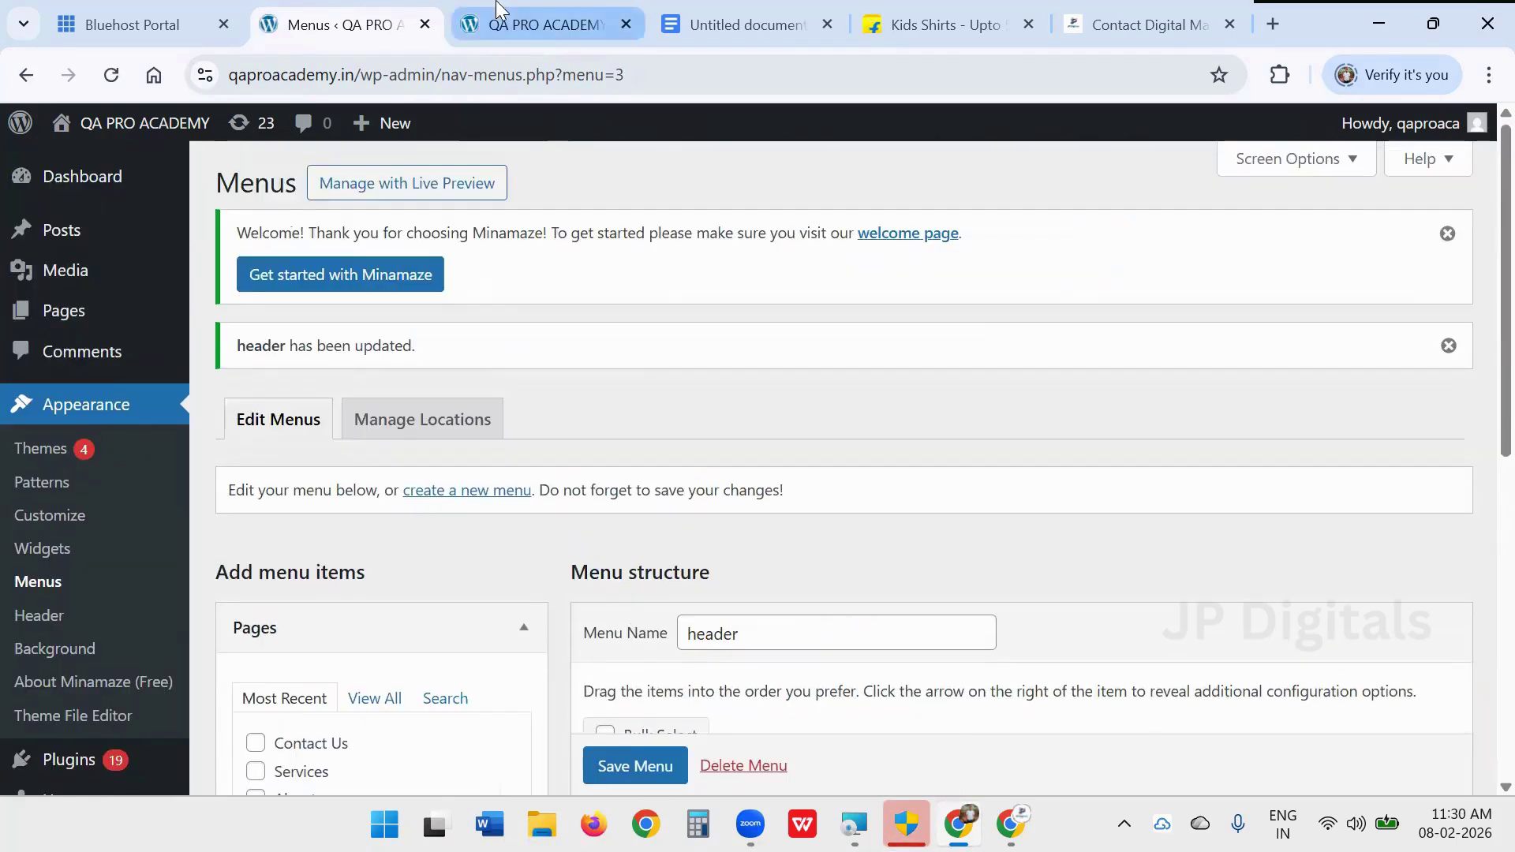
- Reload the live site and examine the homepage's navigation with automatic page adding turned on
left_click(544, 25)
left_click(112, 75)
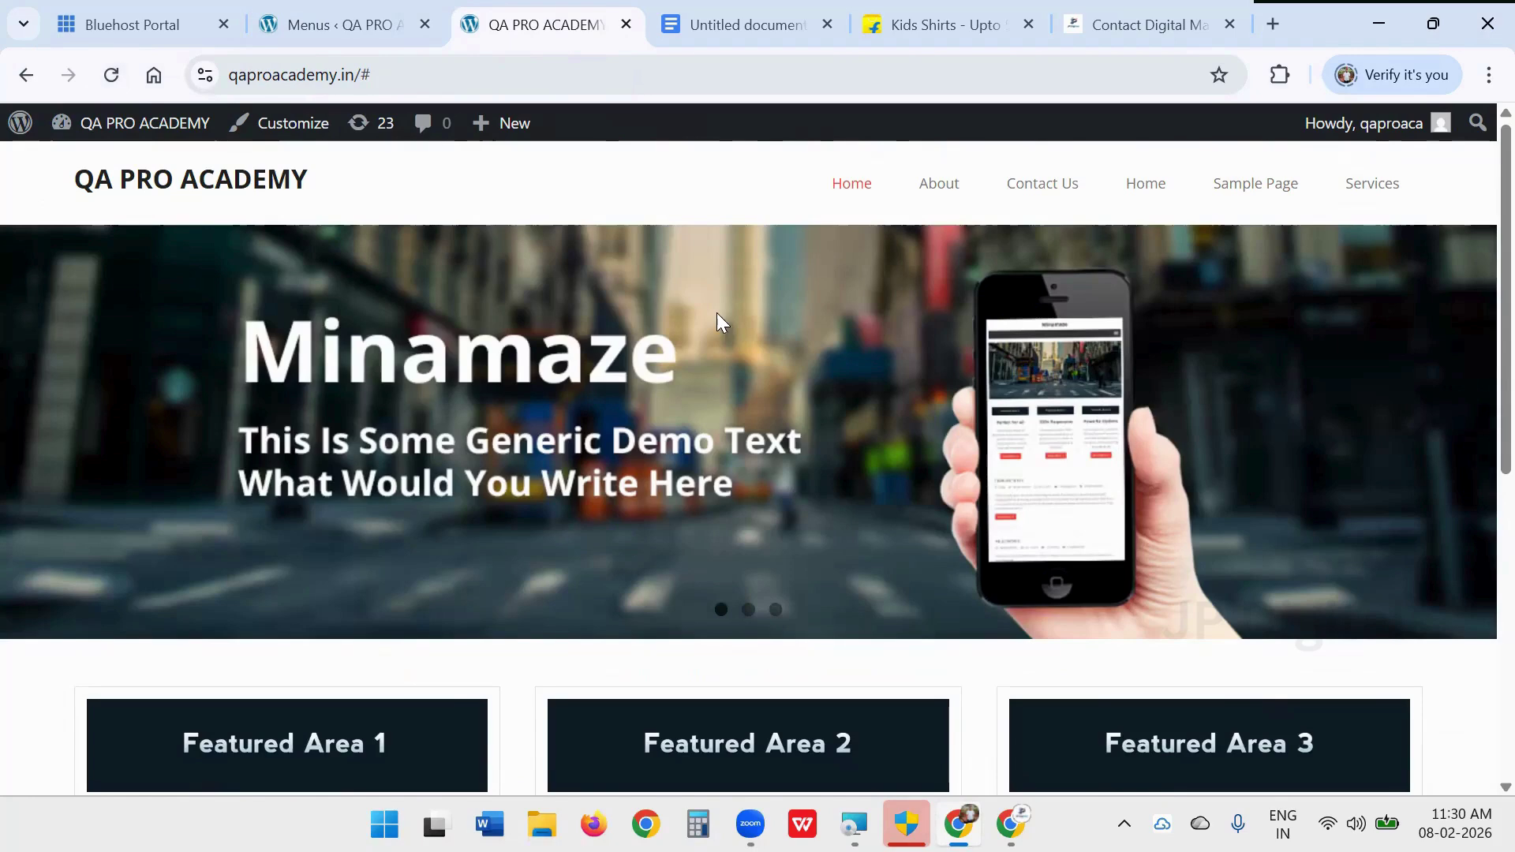
scroll(778, 210, "down", 8)
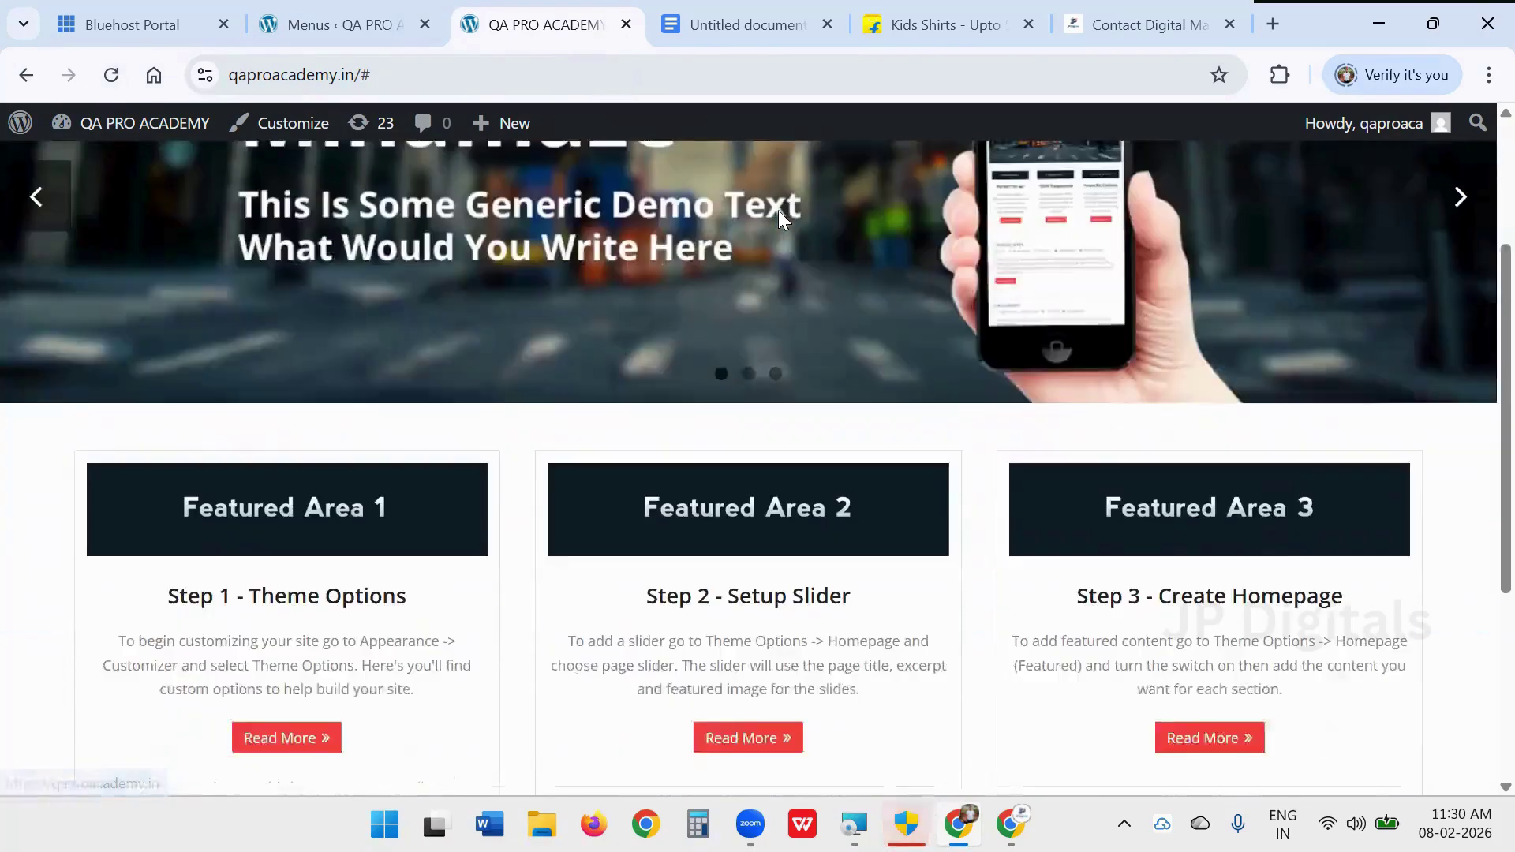
scroll(767, 217, "up", 8)
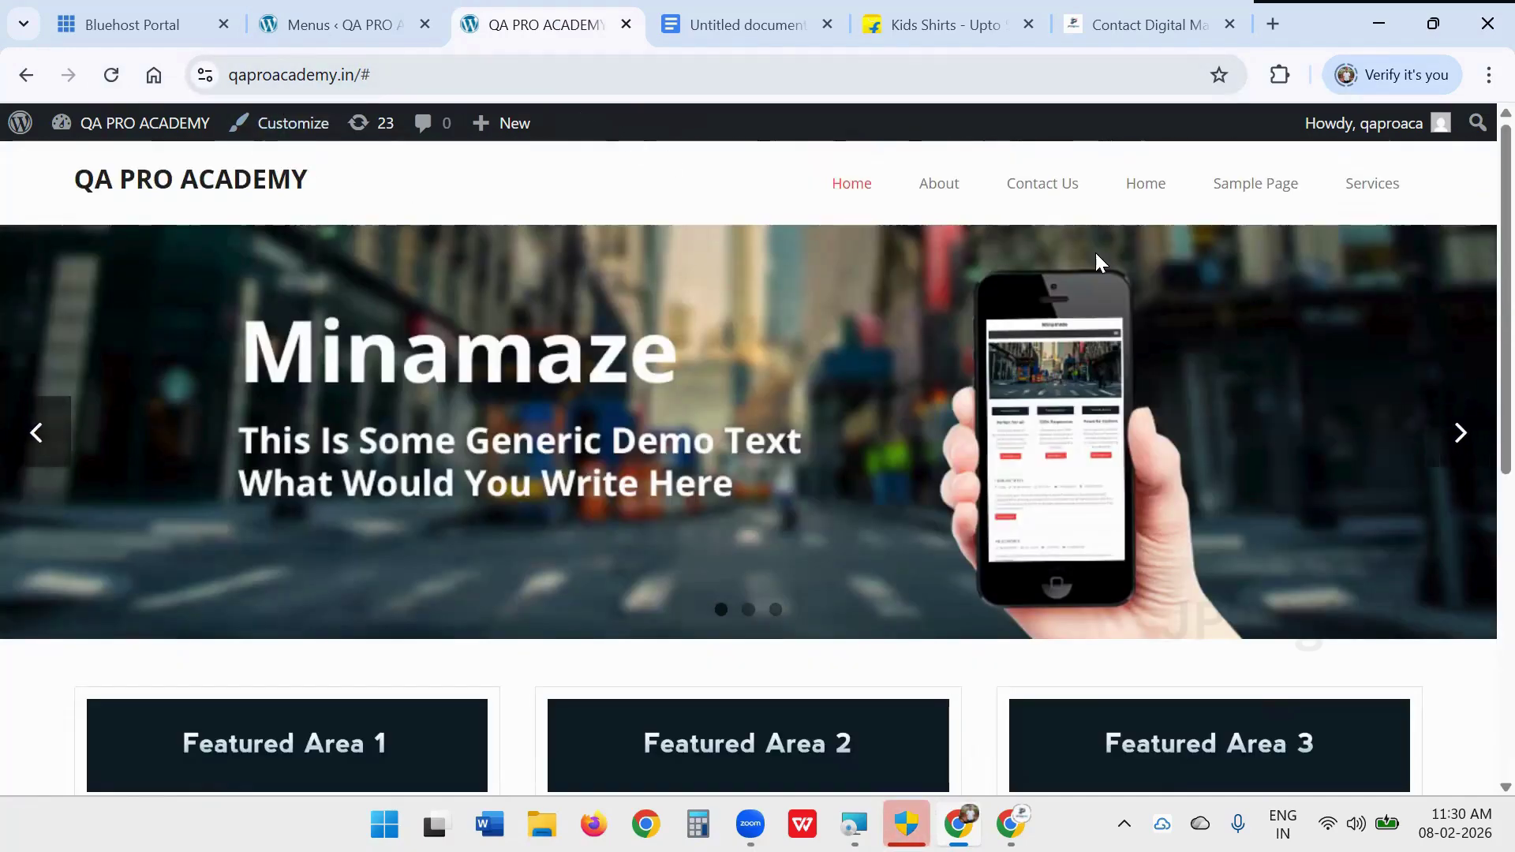
- Assign the header menu to the Pre Header Menu display location and save it
left_click(380, 11)
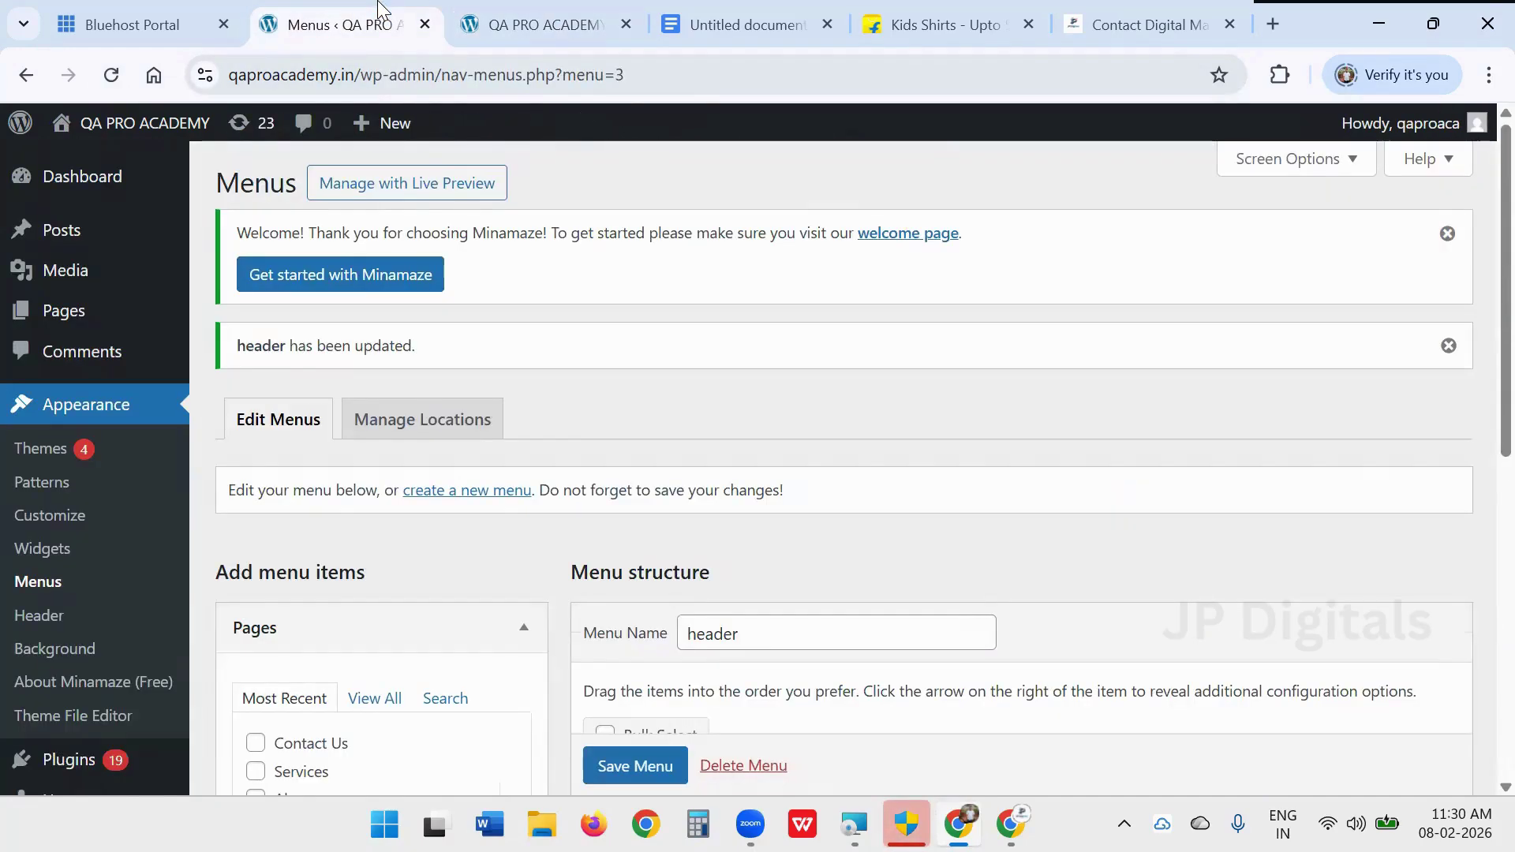
scroll(563, 402, "down", 4)
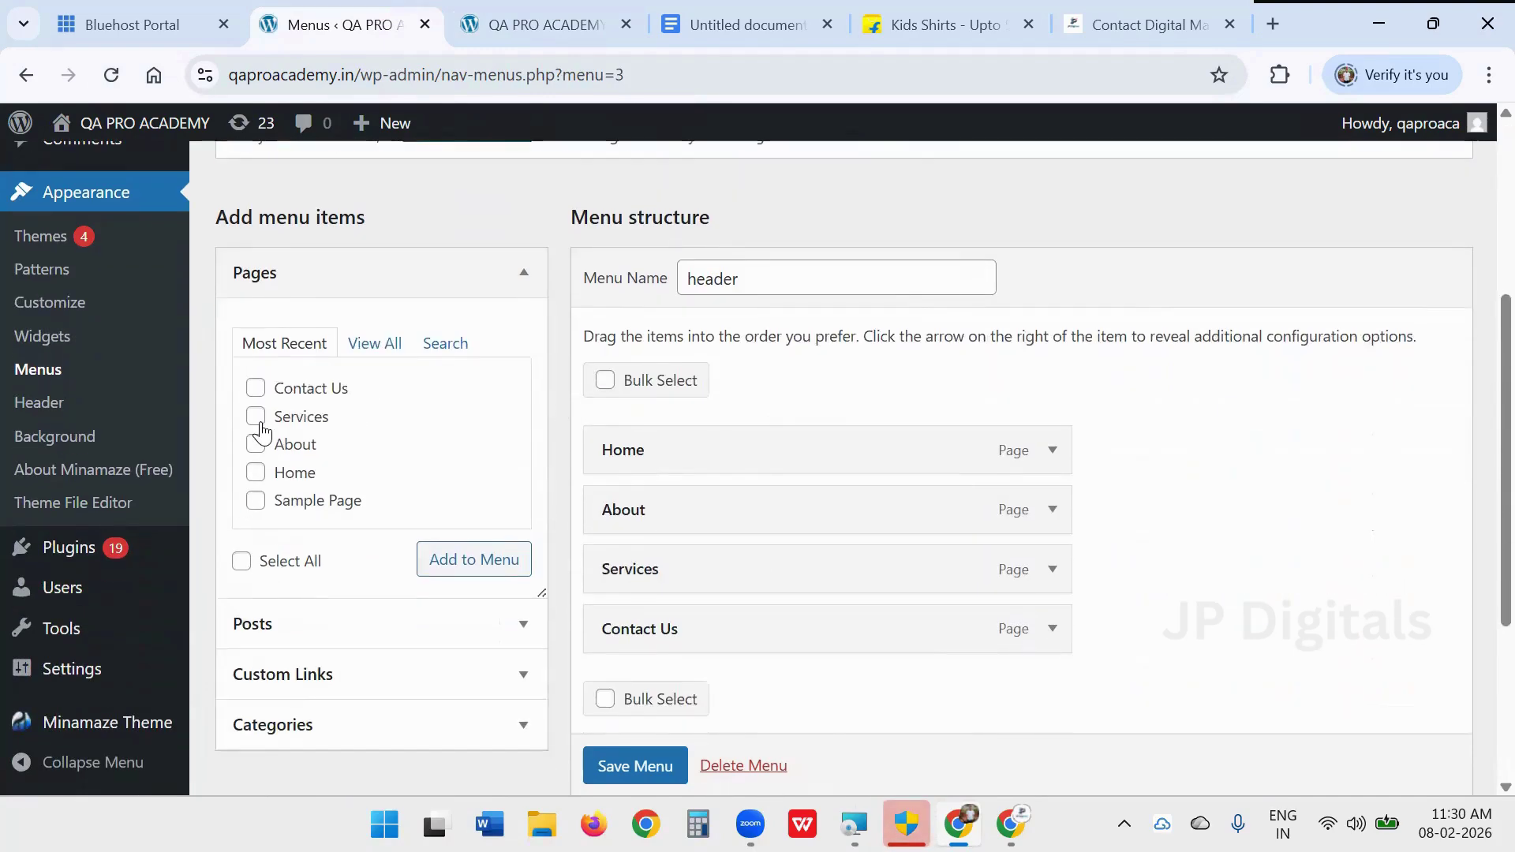
scroll(261, 436, "down", 2)
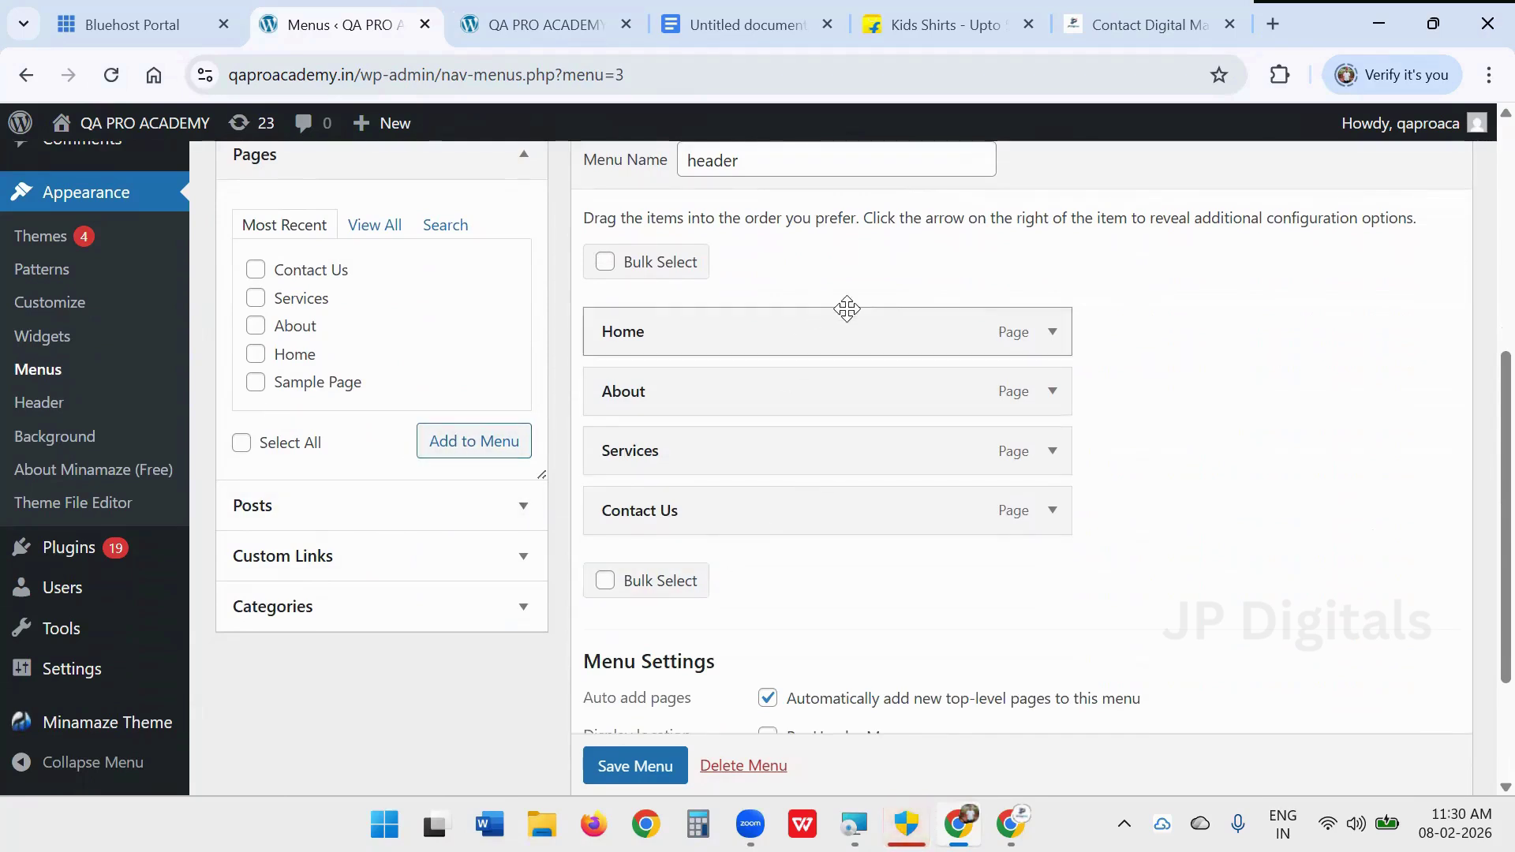
scroll(763, 385, "down", 2)
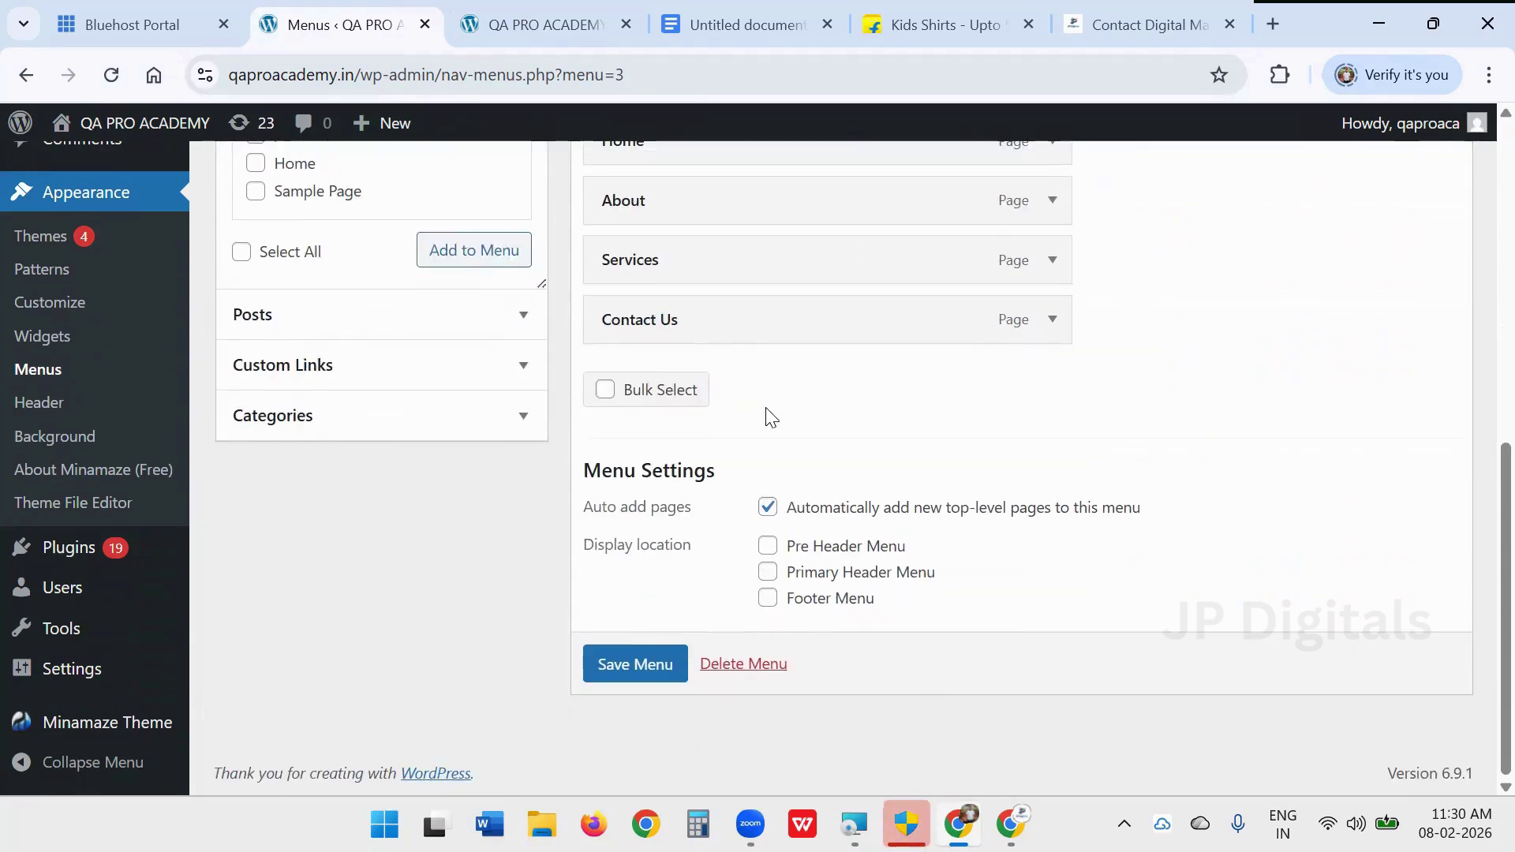
left_click(769, 550)
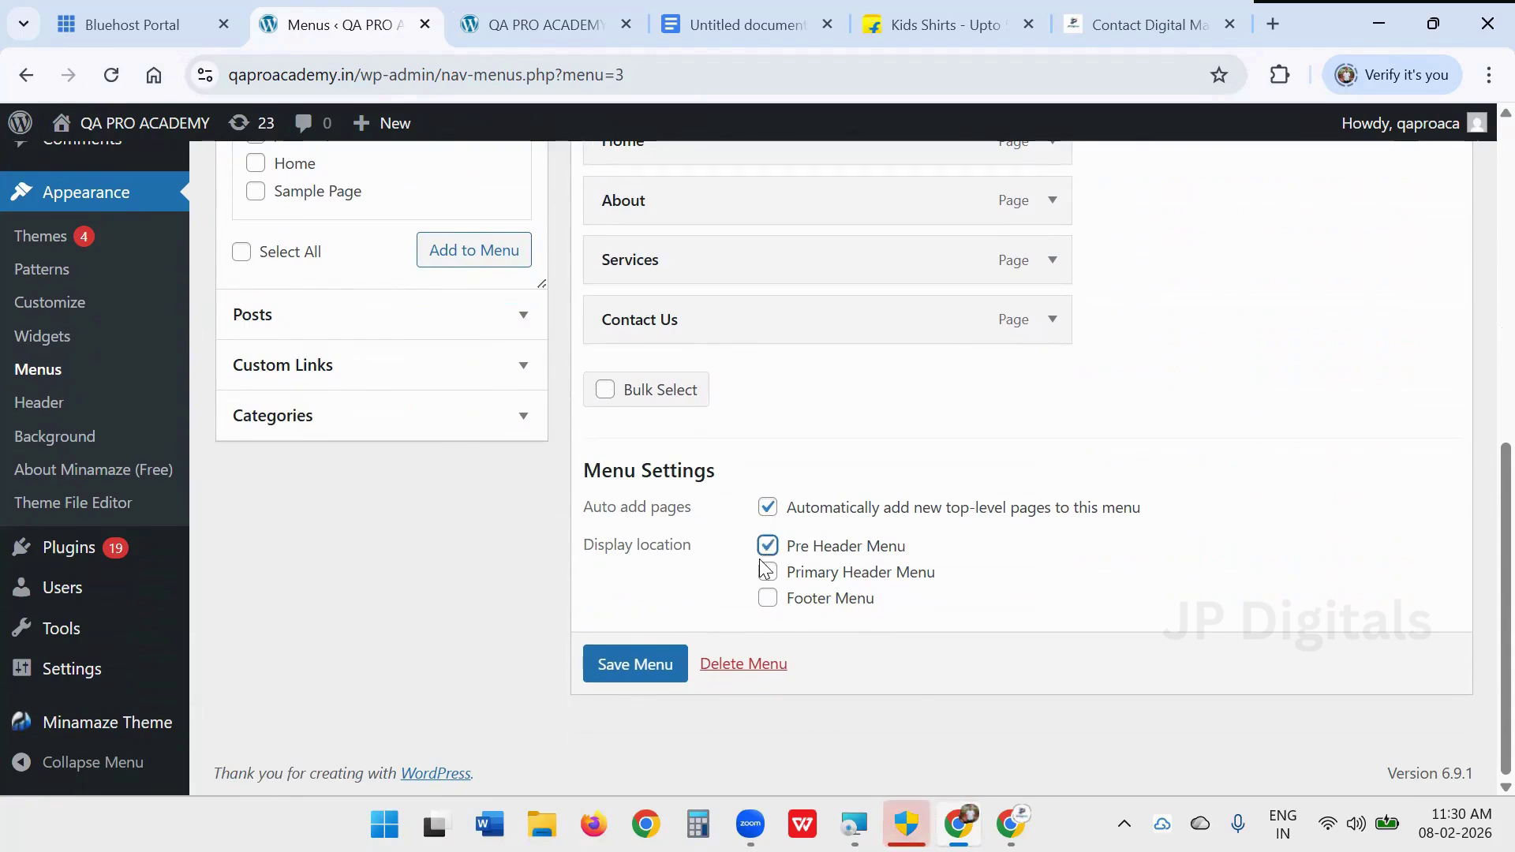
left_click(680, 675)
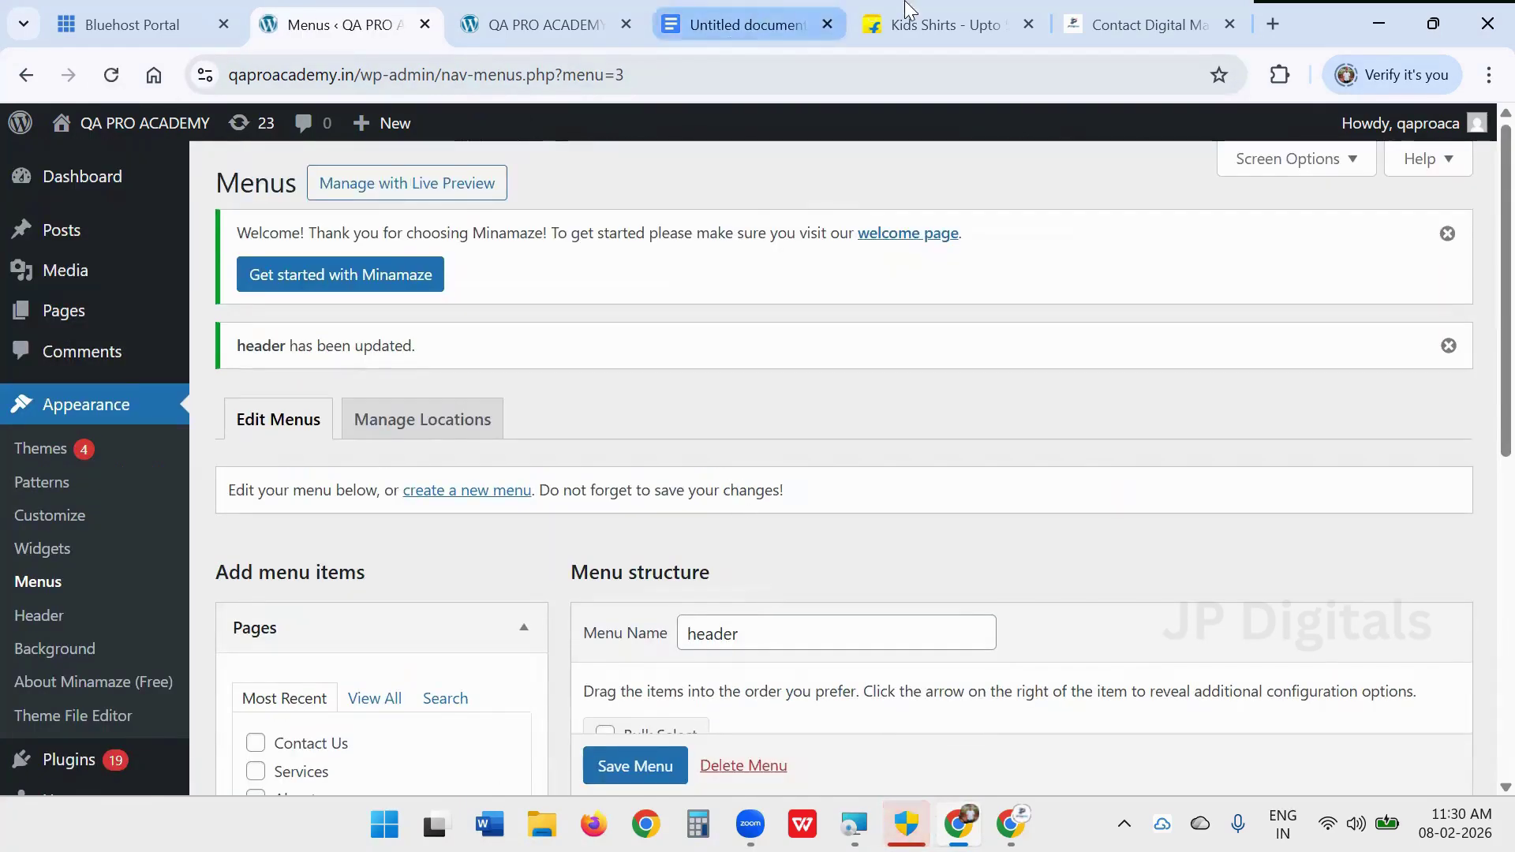
- Reload the live site to examine the pre-header navigation and the rest of the homepage, and return to the menu editor
left_click(549, 26)
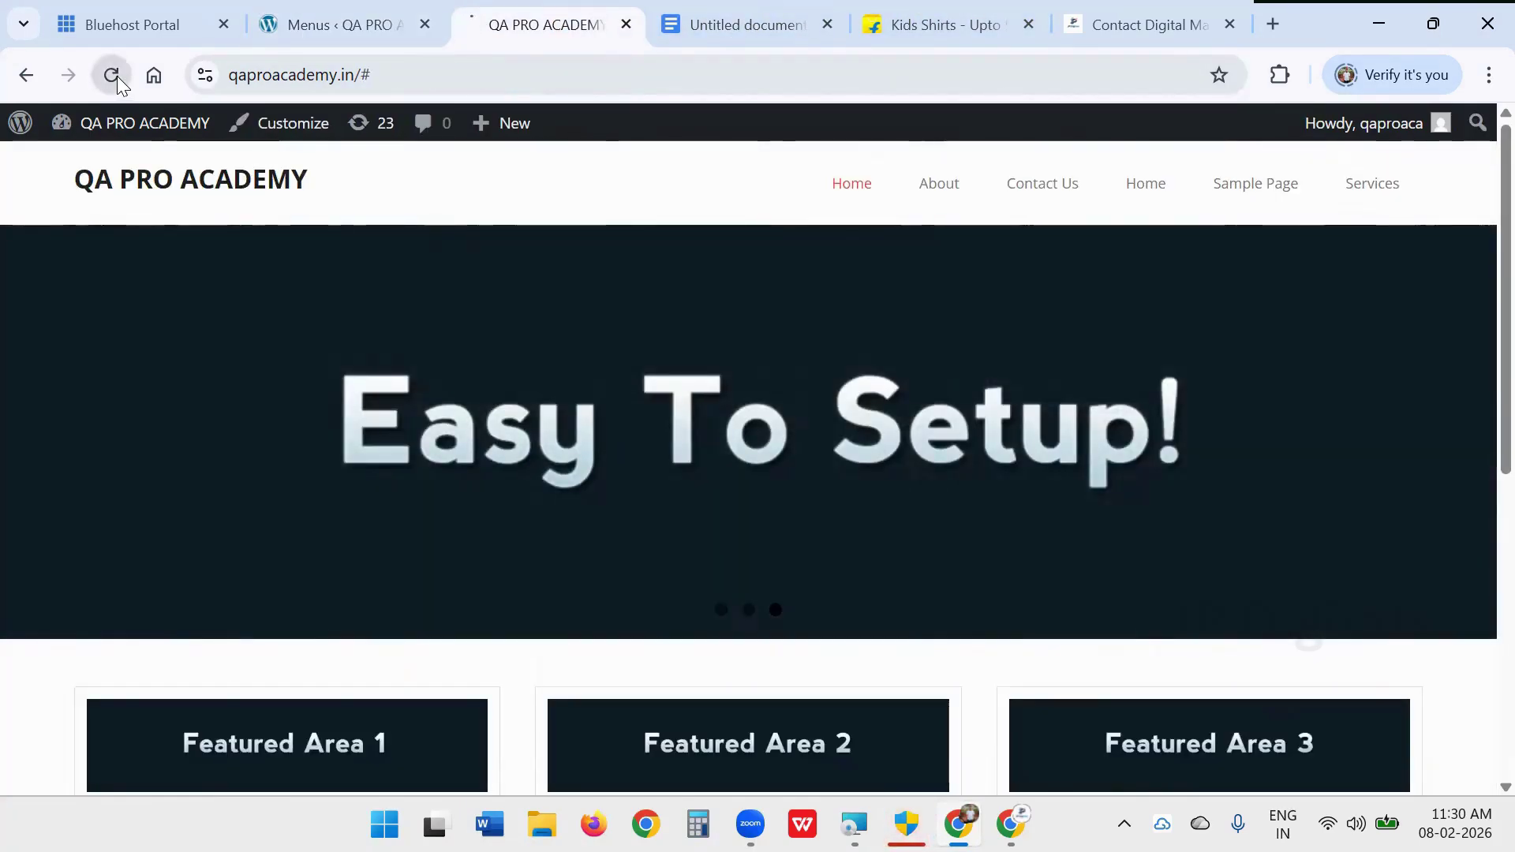
left_click(111, 75)
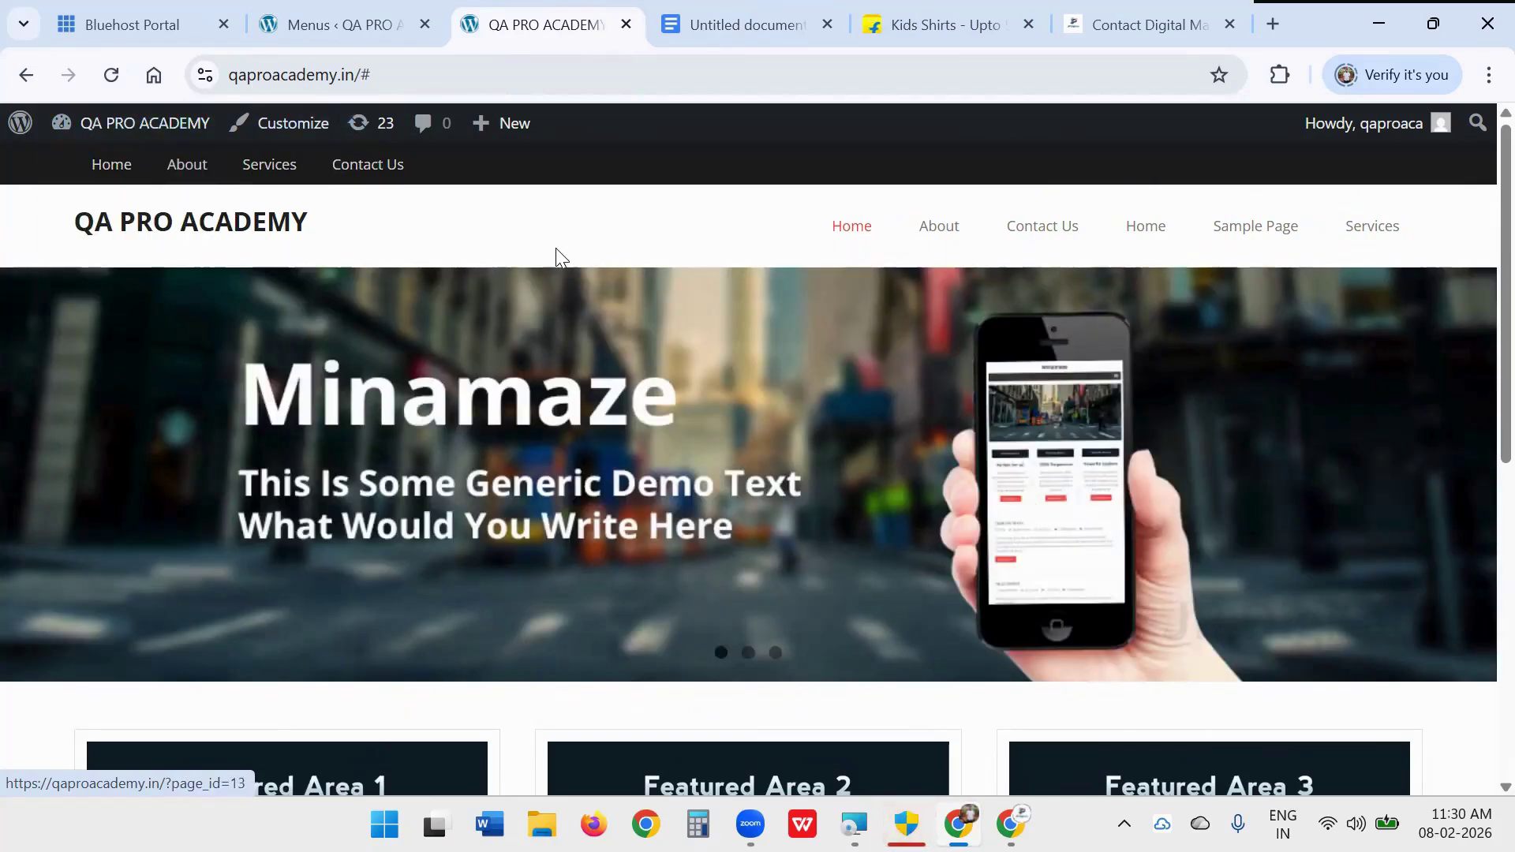
scroll(552, 253, "down", 6)
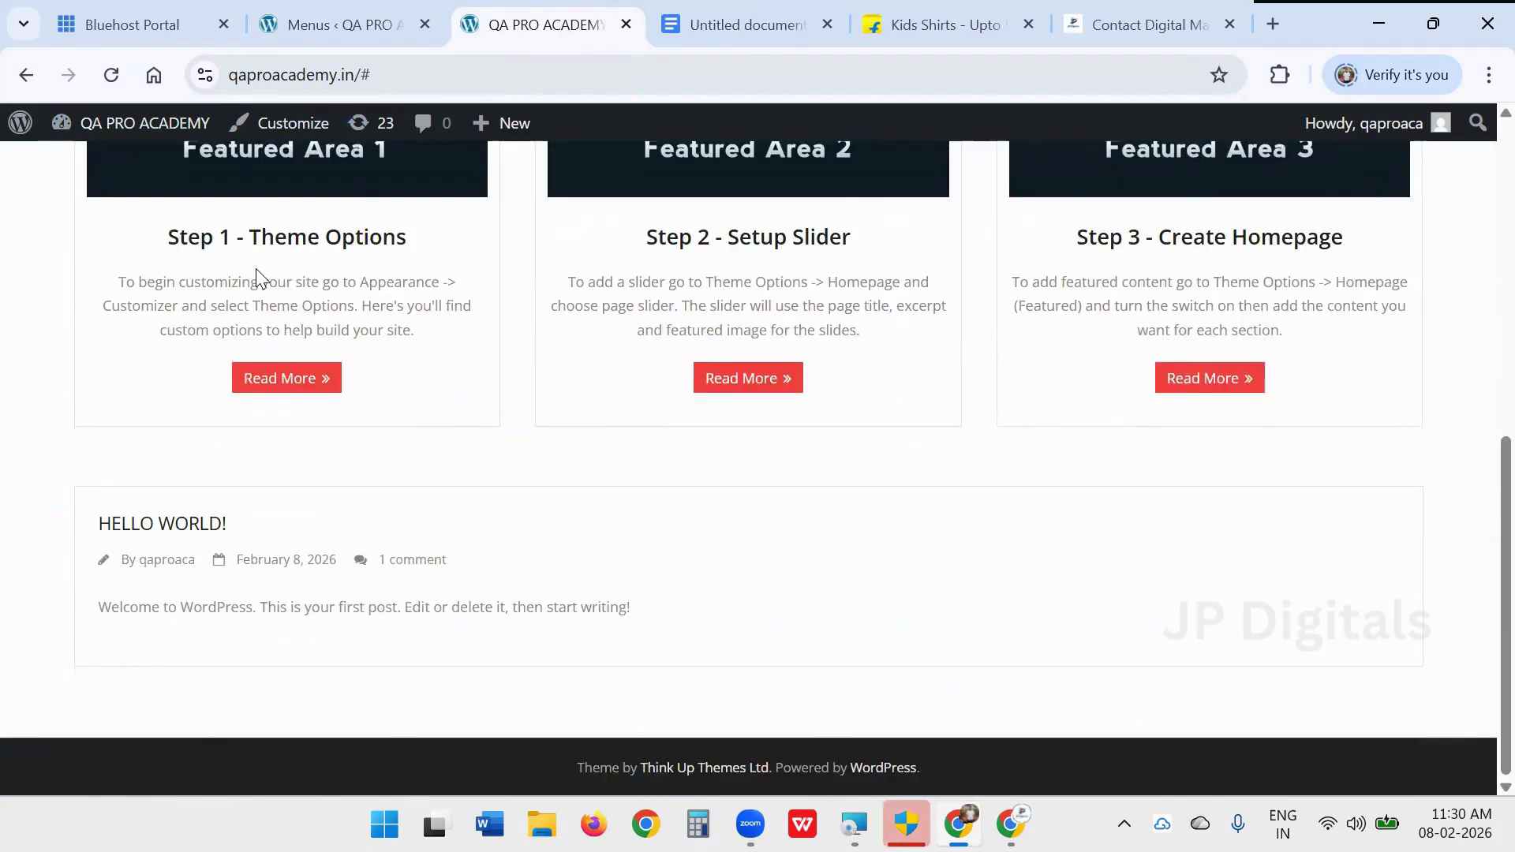
scroll(797, 355, "up", 8)
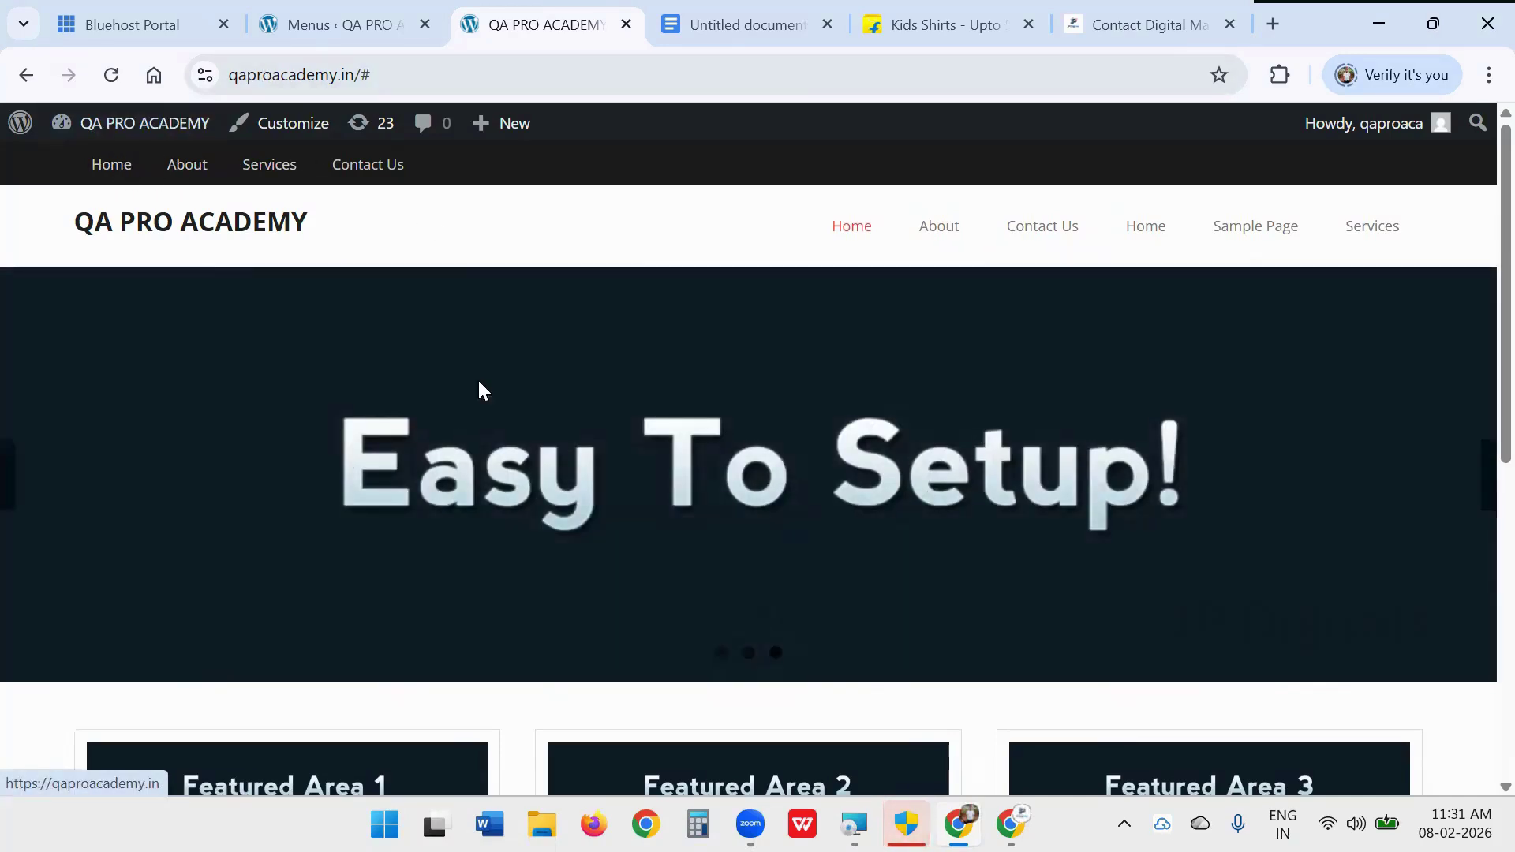
left_click(360, 27)
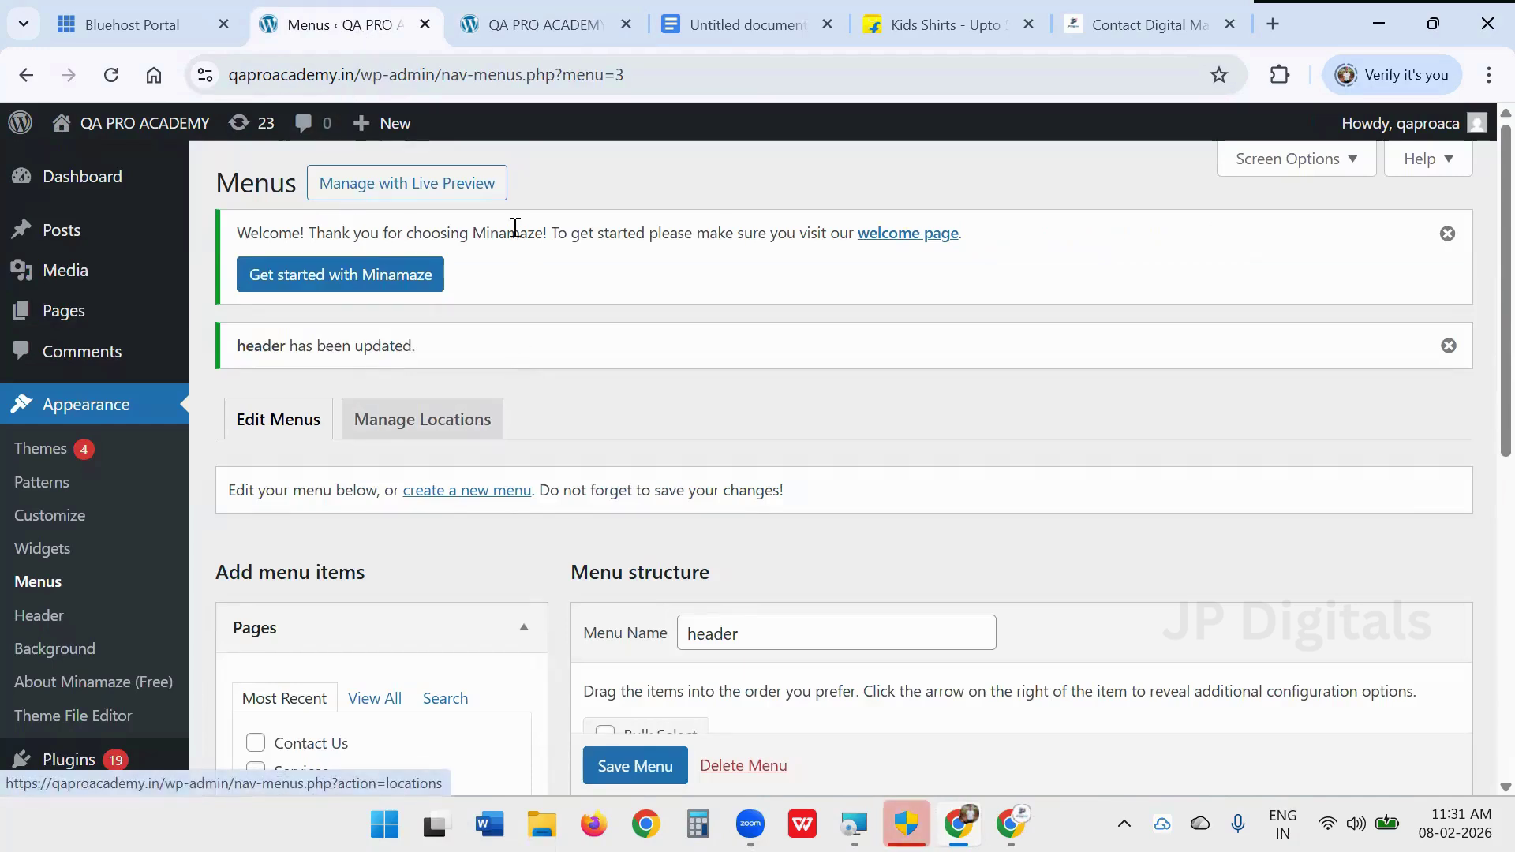
- Highlight the Menus topic in green in the Google Docs lesson notes, and select the word Customize in the fourth topic
left_click(748, 24)
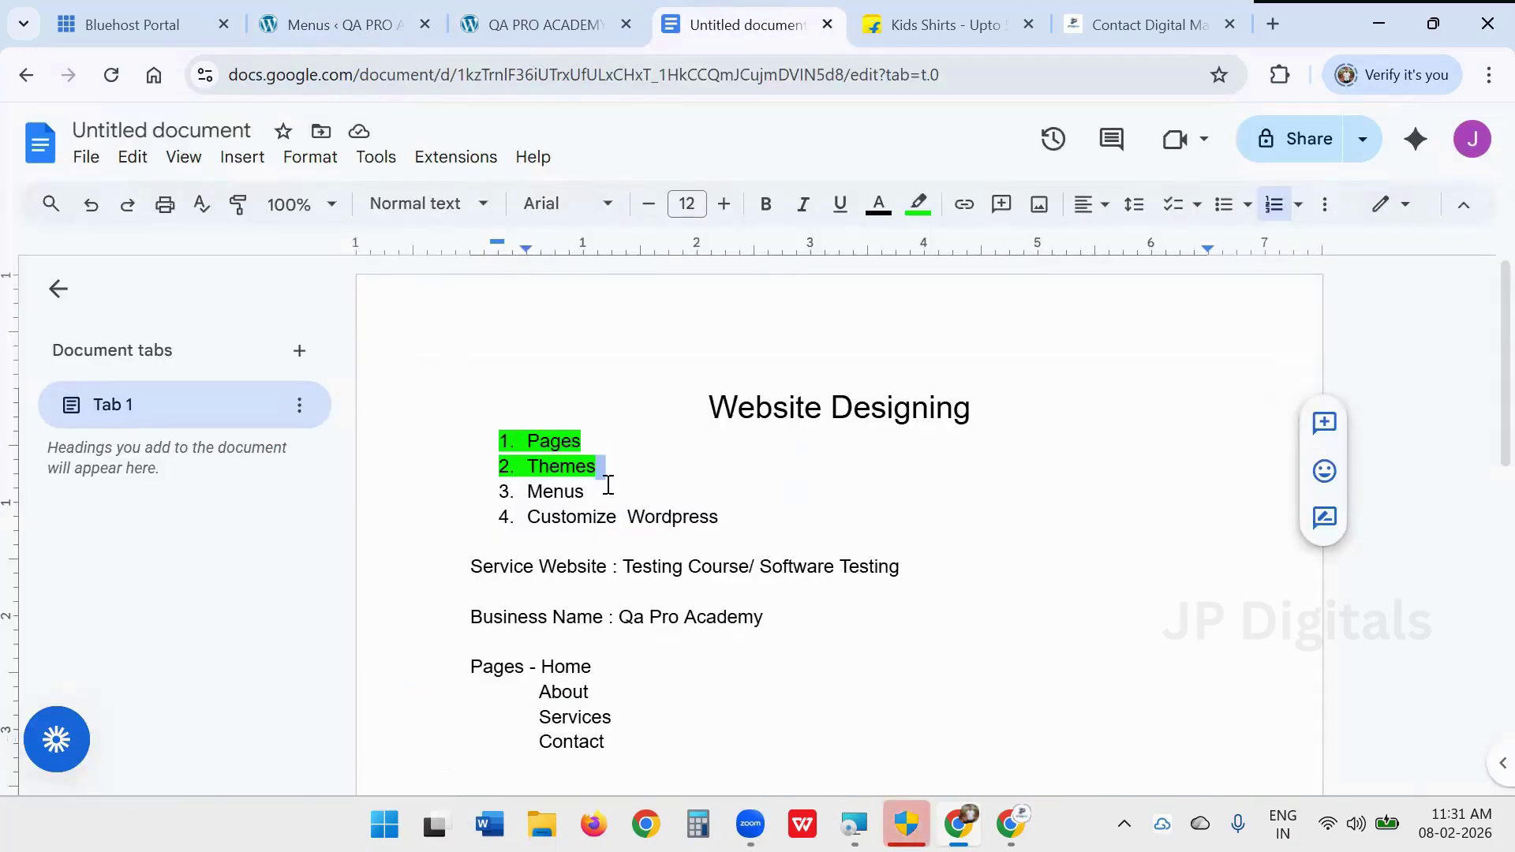
left_click_drag(586, 491, 499, 492)
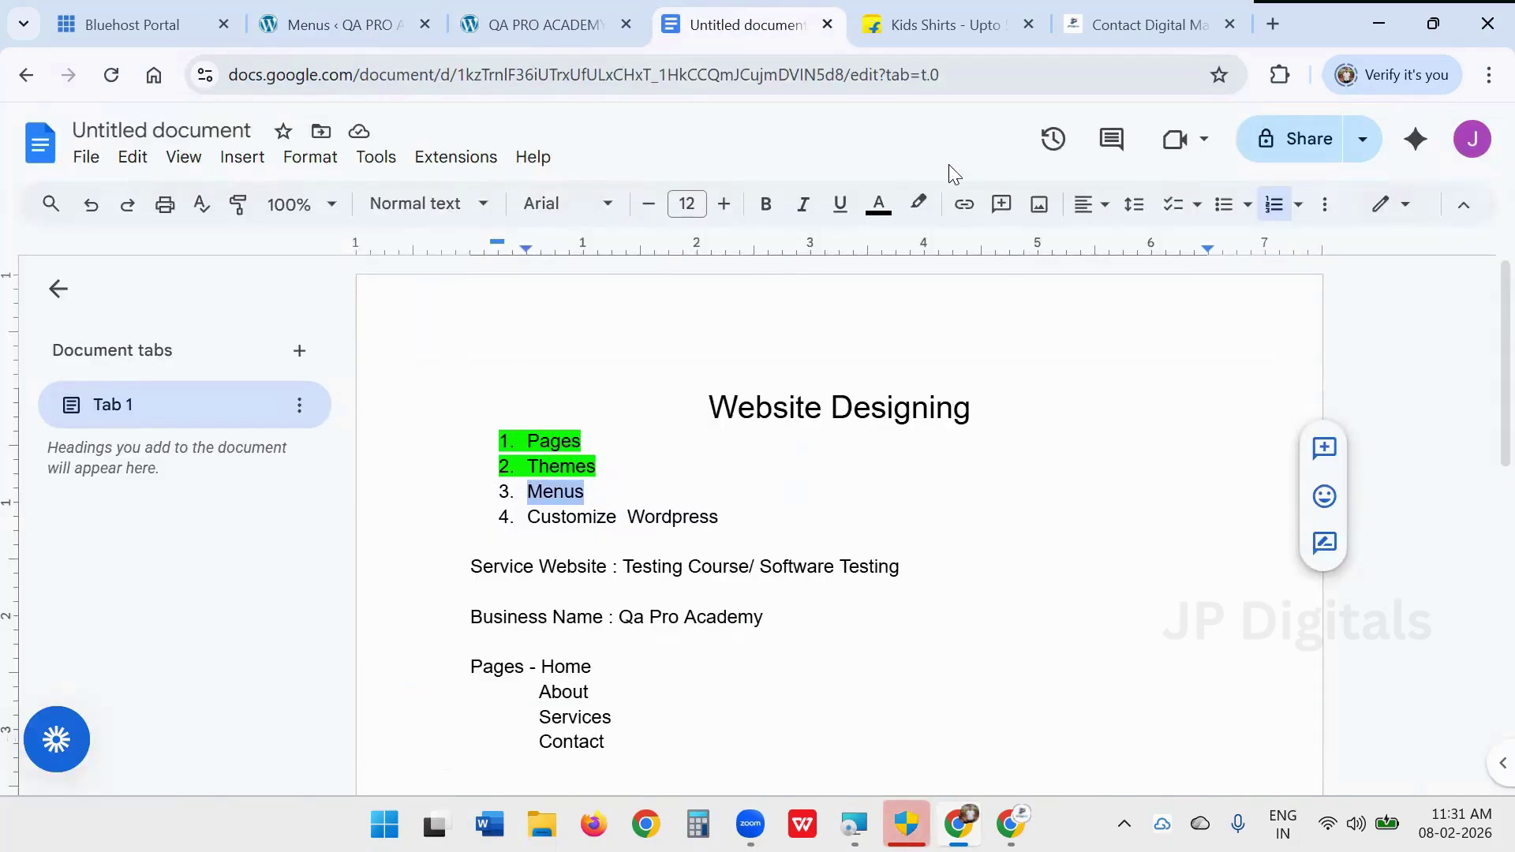
left_click(918, 204)
left_click(1027, 313)
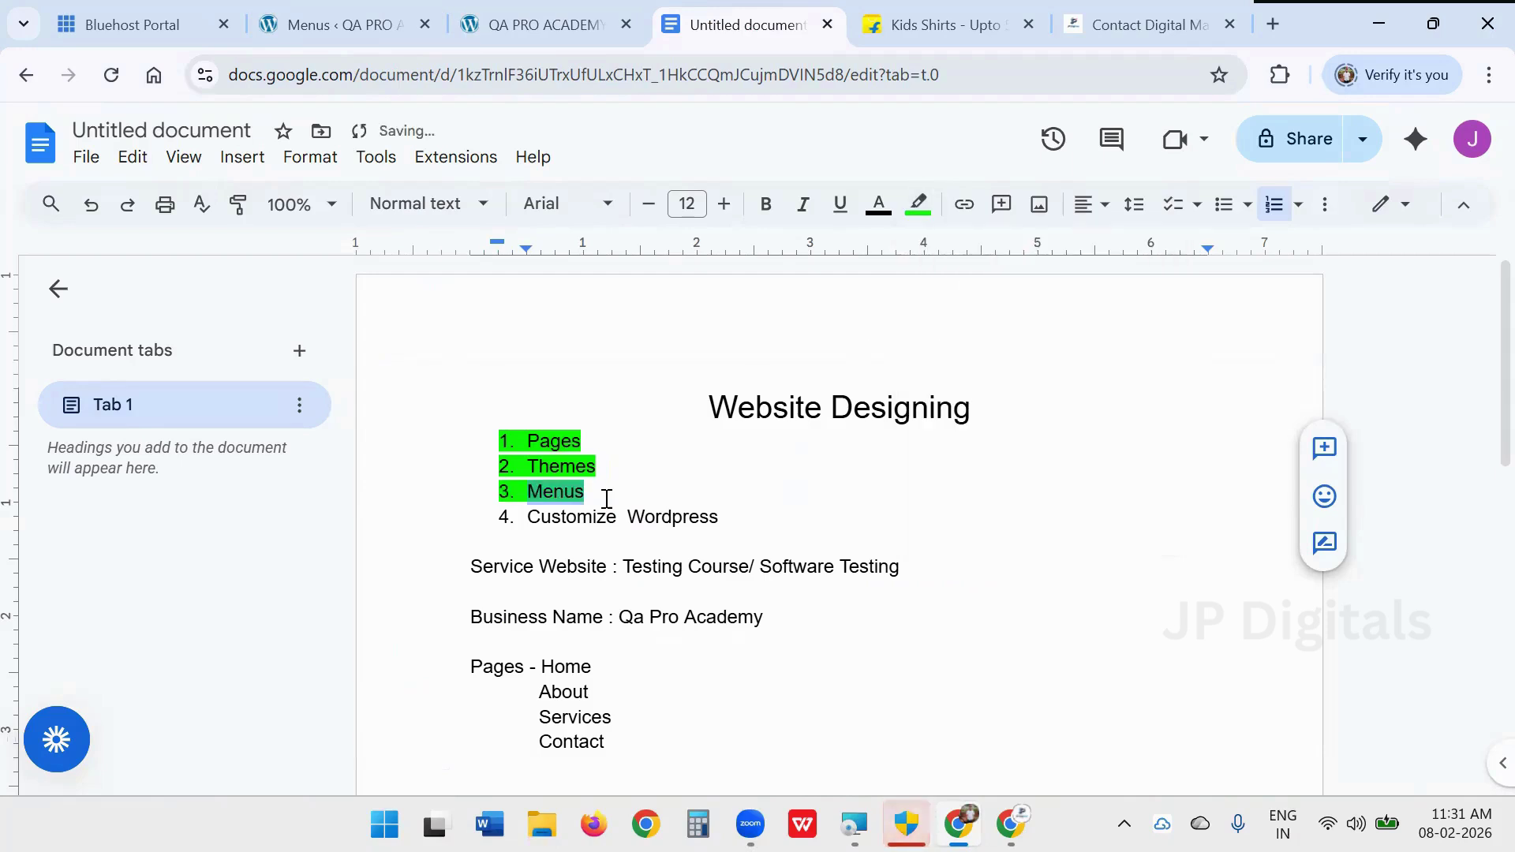
scroll(613, 451, "down", 2)
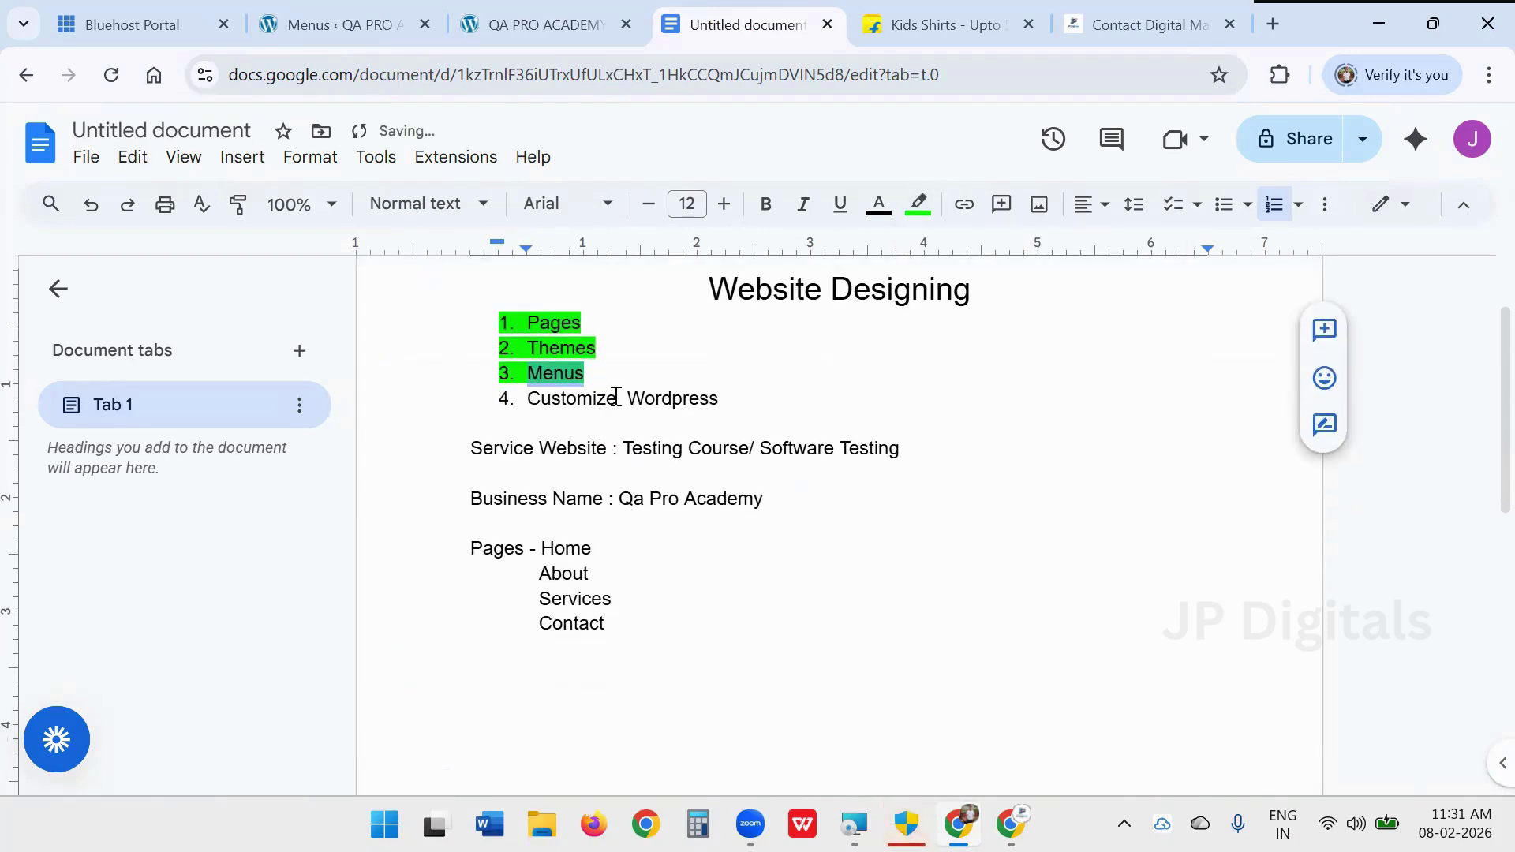
left_click_drag(615, 397, 514, 404)
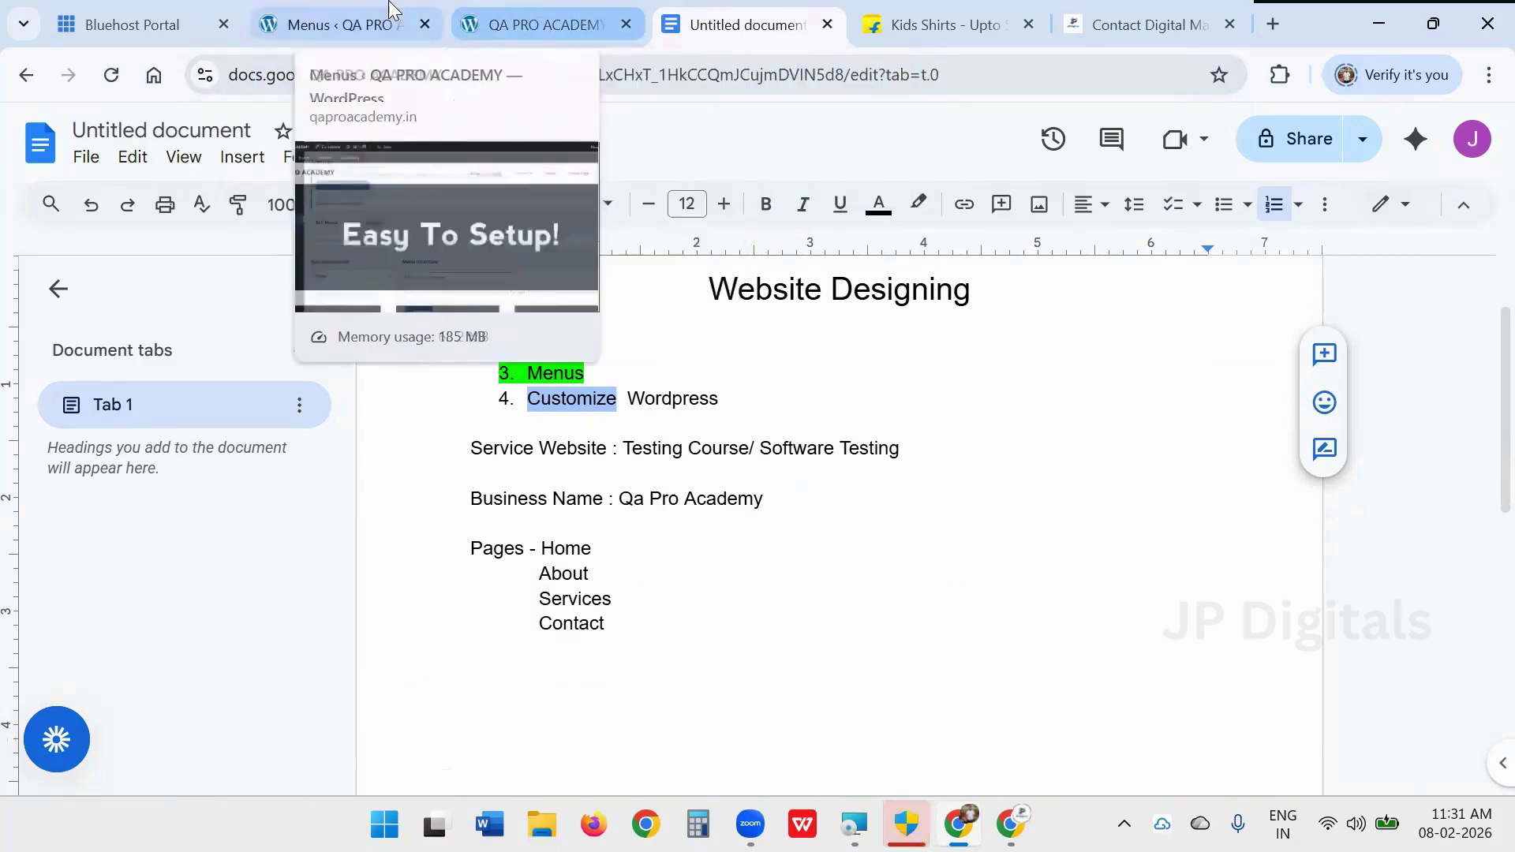
- Open the WordPress customizer from the site dashboard and set the homepage to display the static page Home
left_click(335, 25)
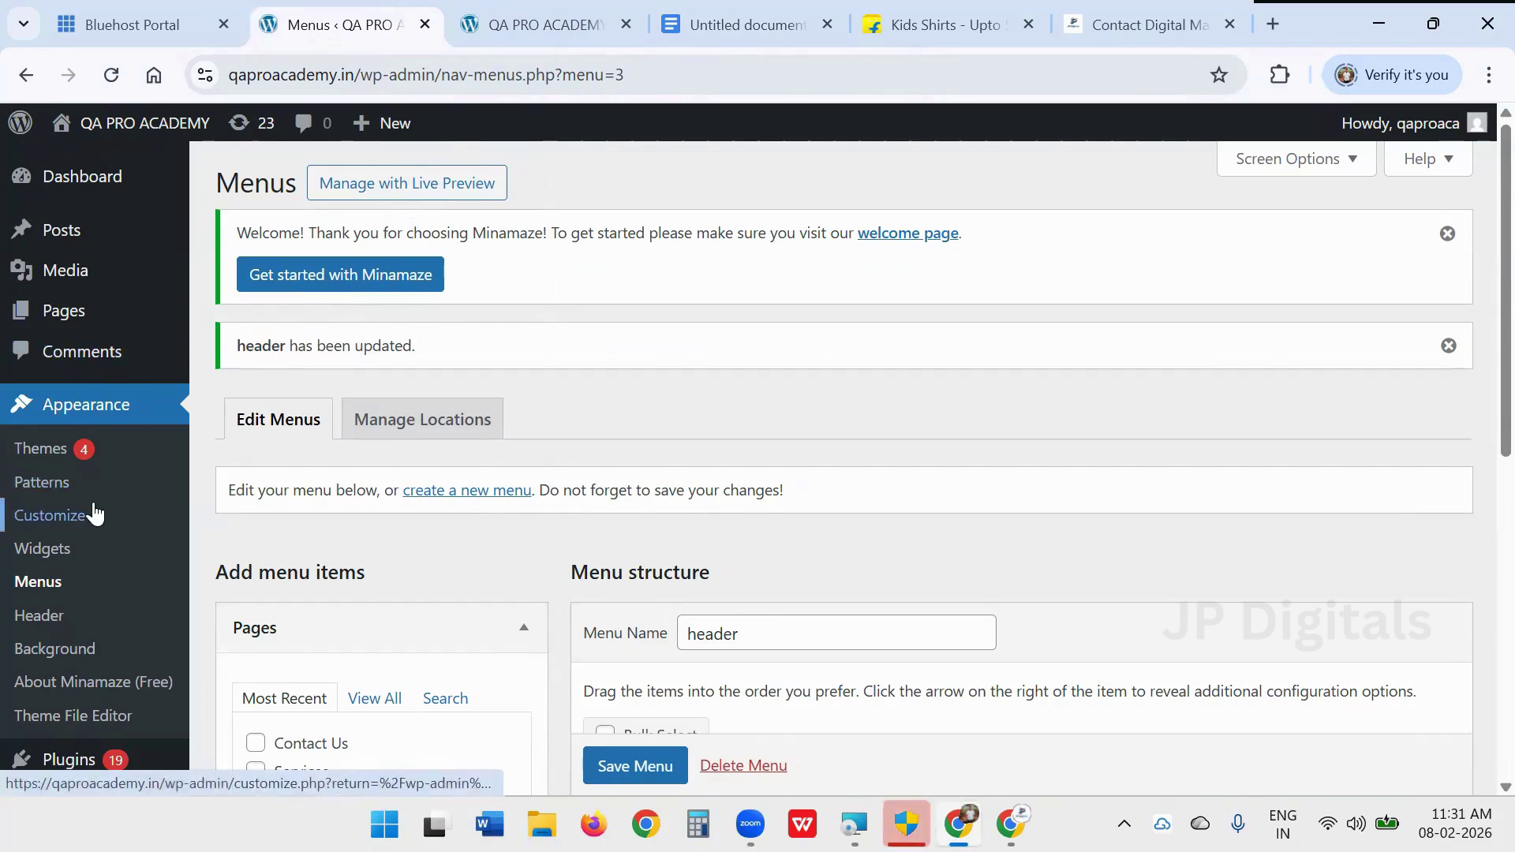
left_click(60, 521)
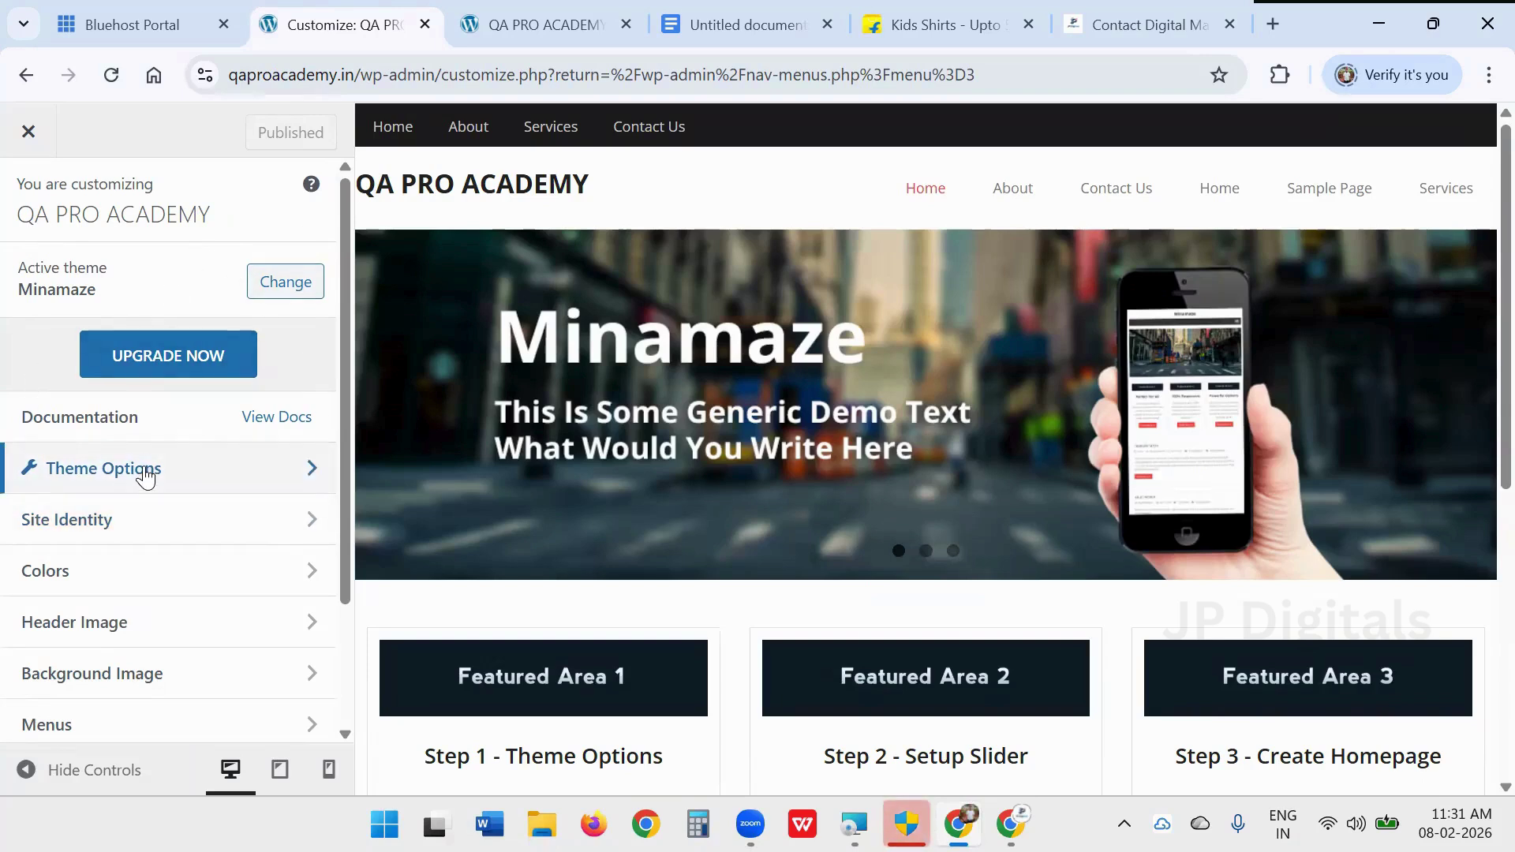
scroll(145, 476, "down", 2)
scroll(145, 476, "down", 1)
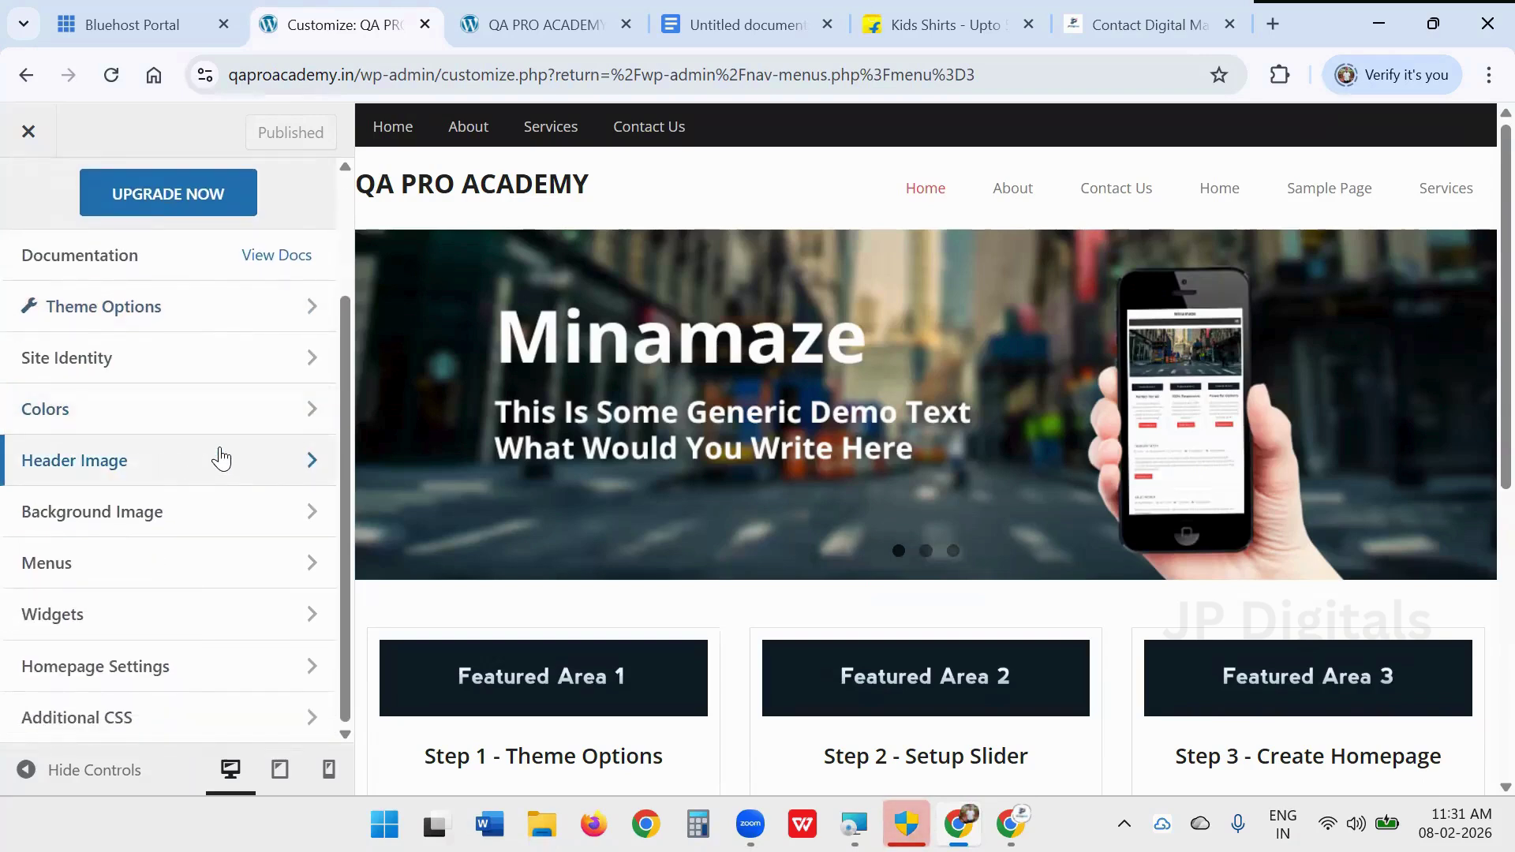
left_click(217, 677)
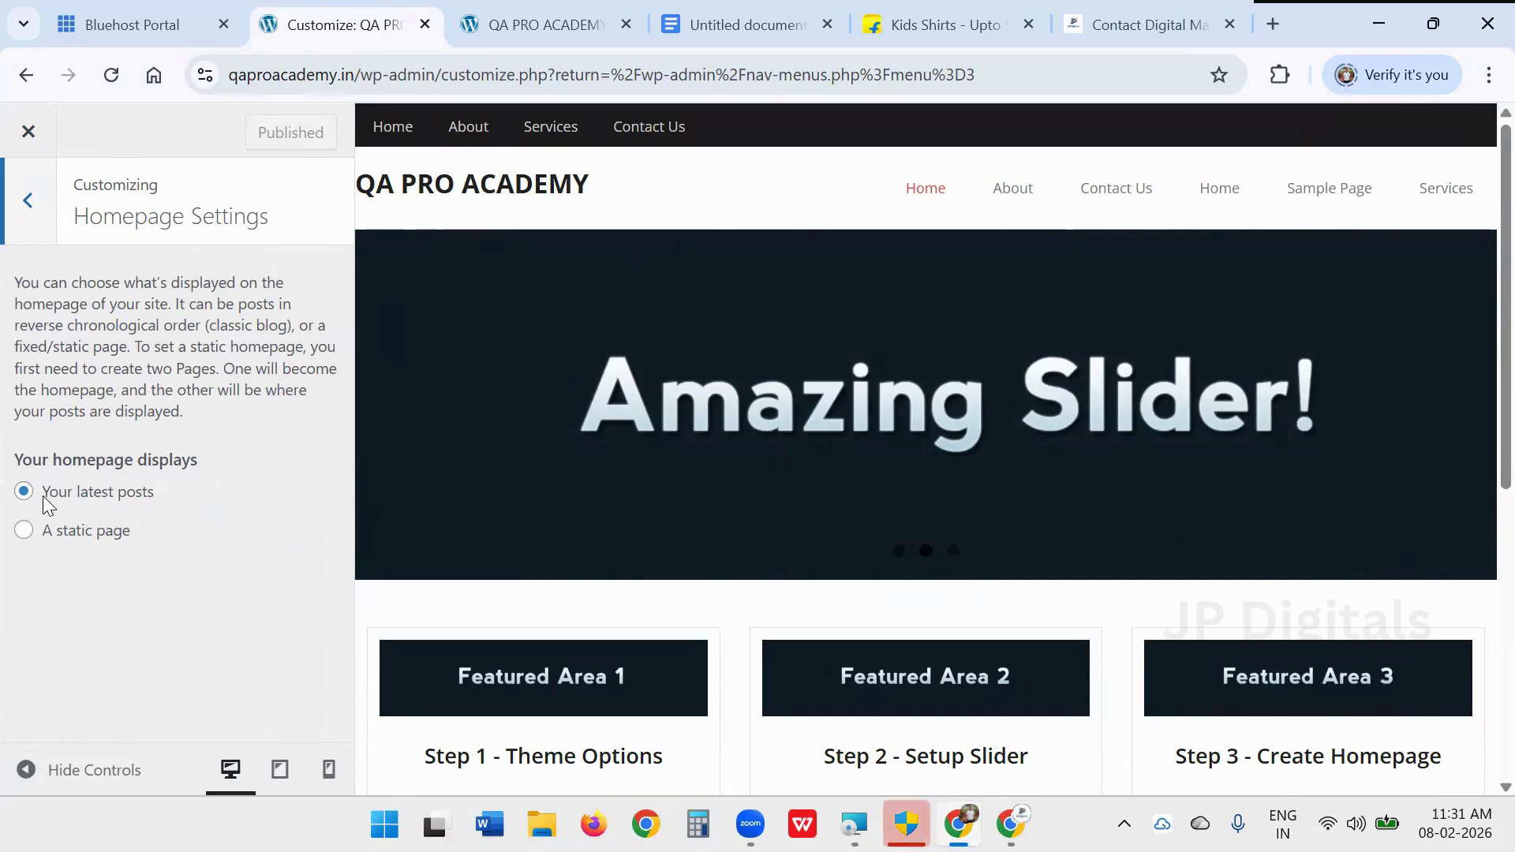
left_click(24, 533)
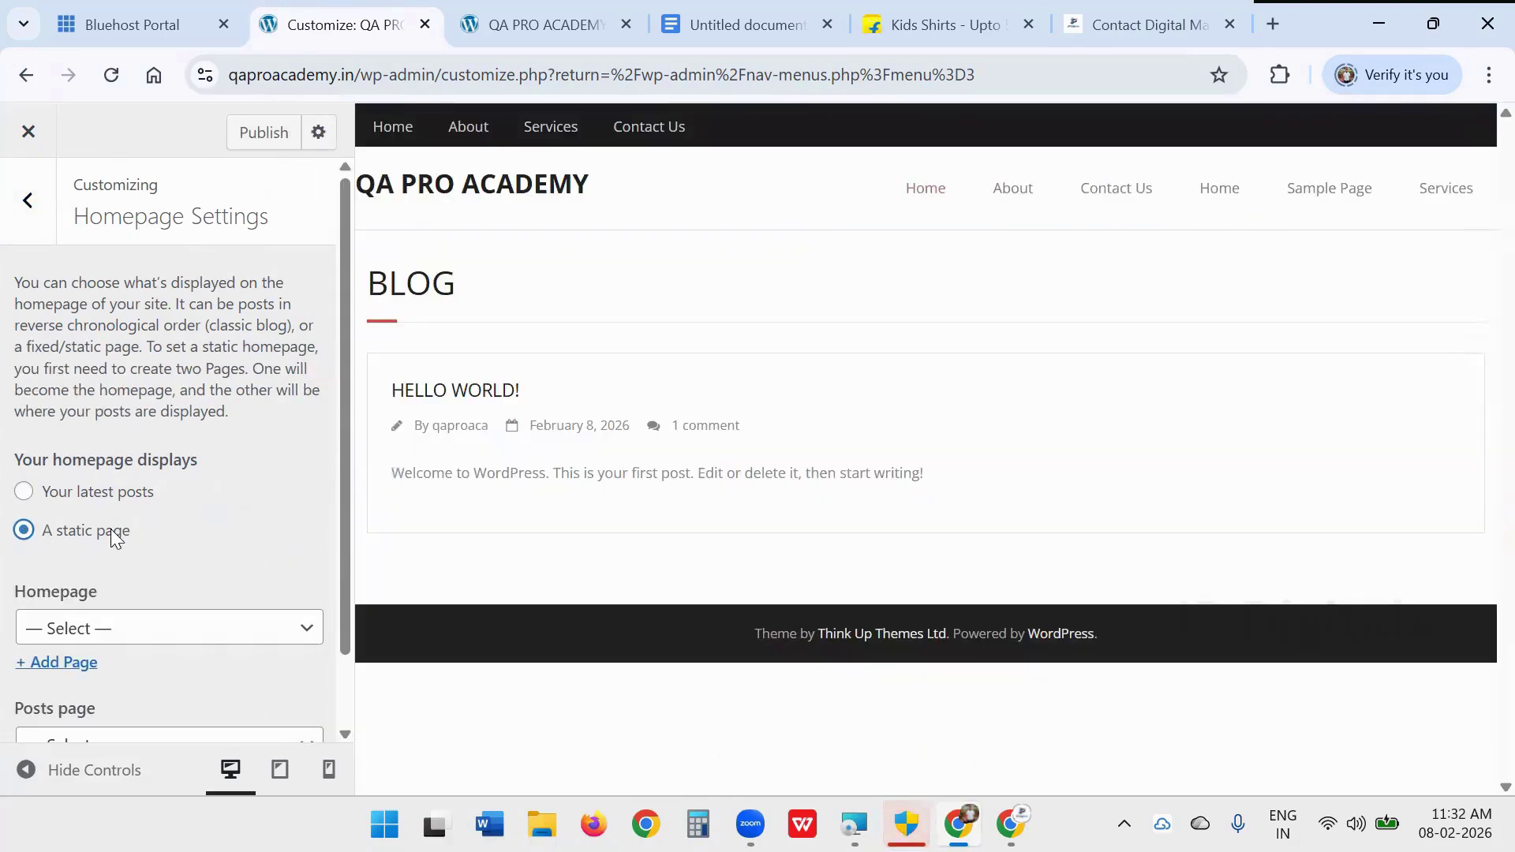
left_click(172, 628)
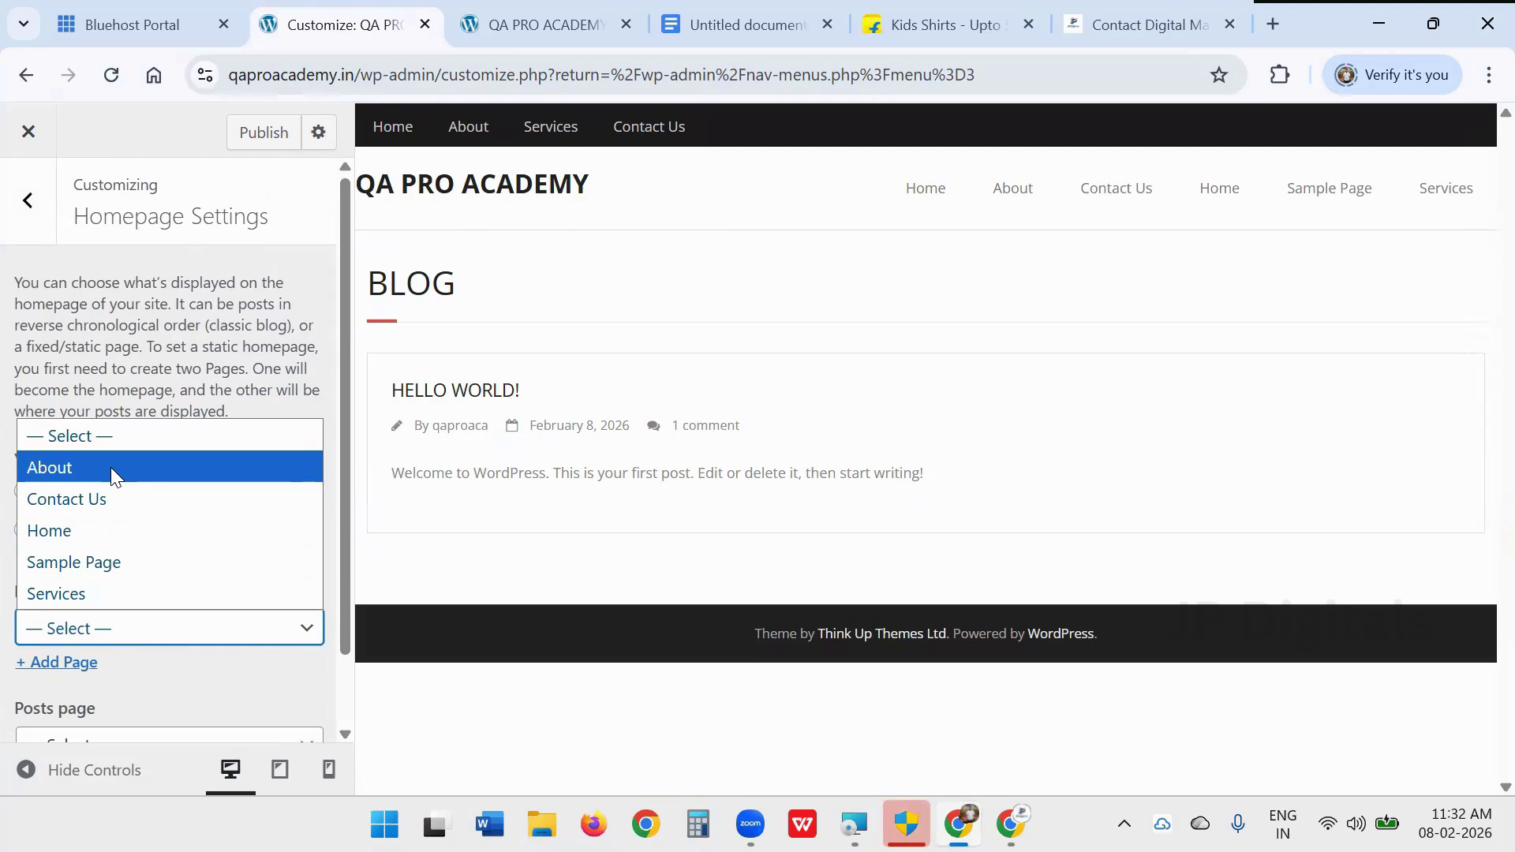
left_click(90, 530)
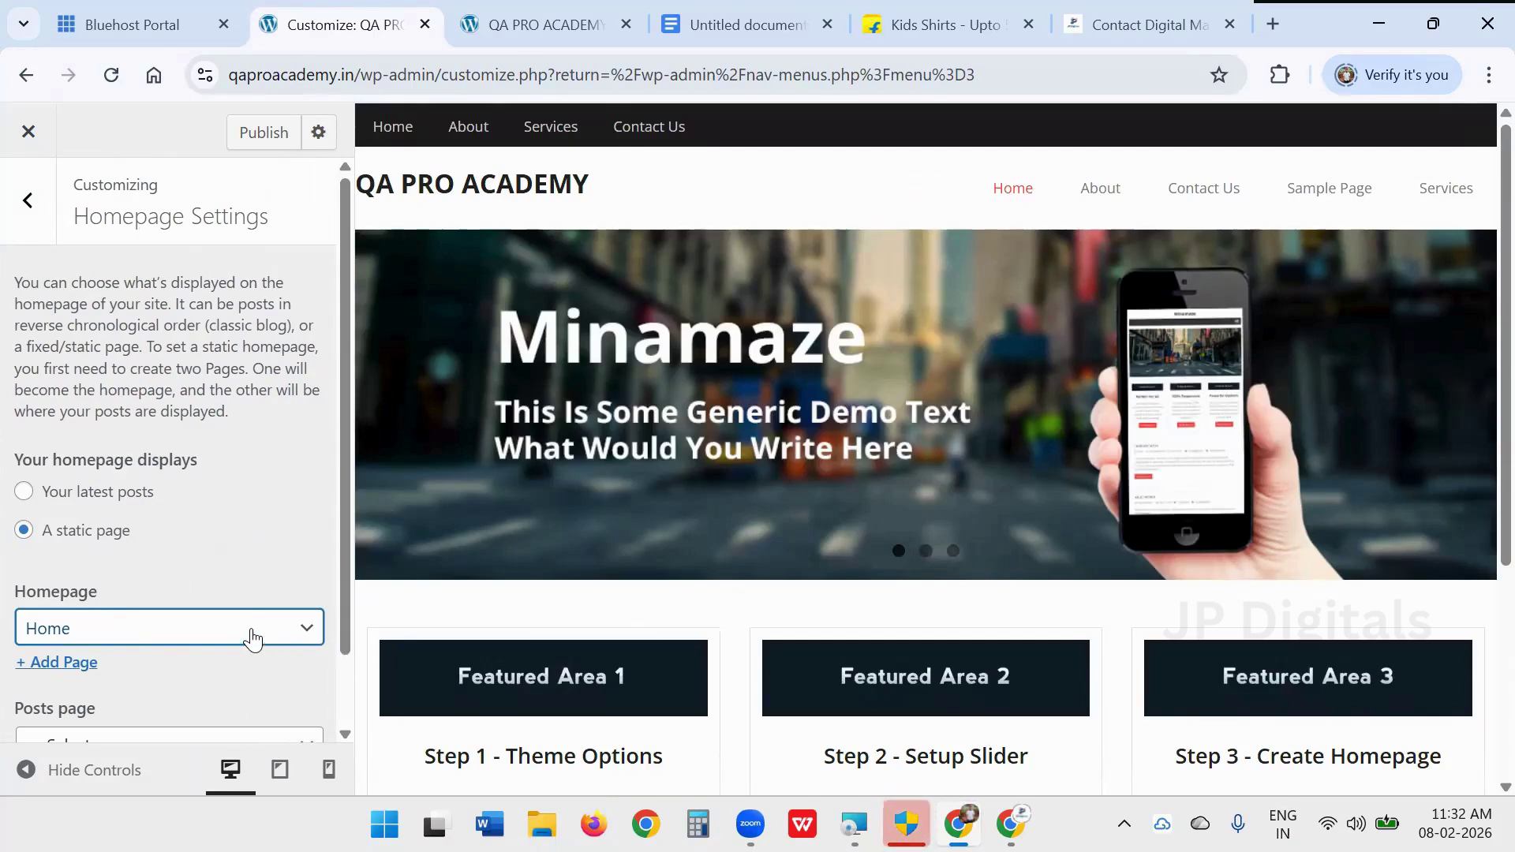
scroll(225, 544, "down", 1)
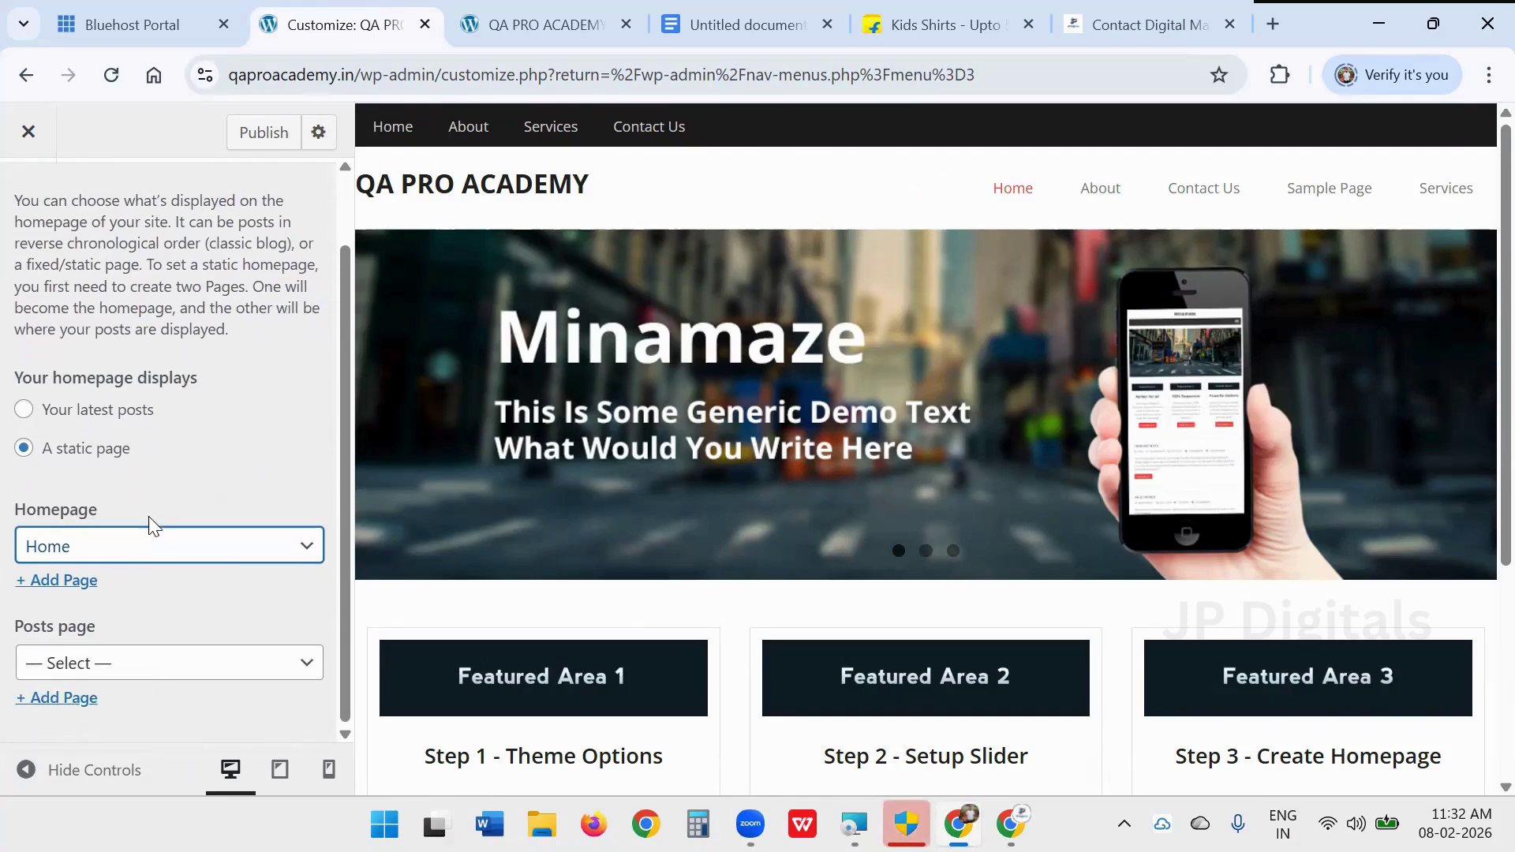
scroll(109, 419, "up", 1)
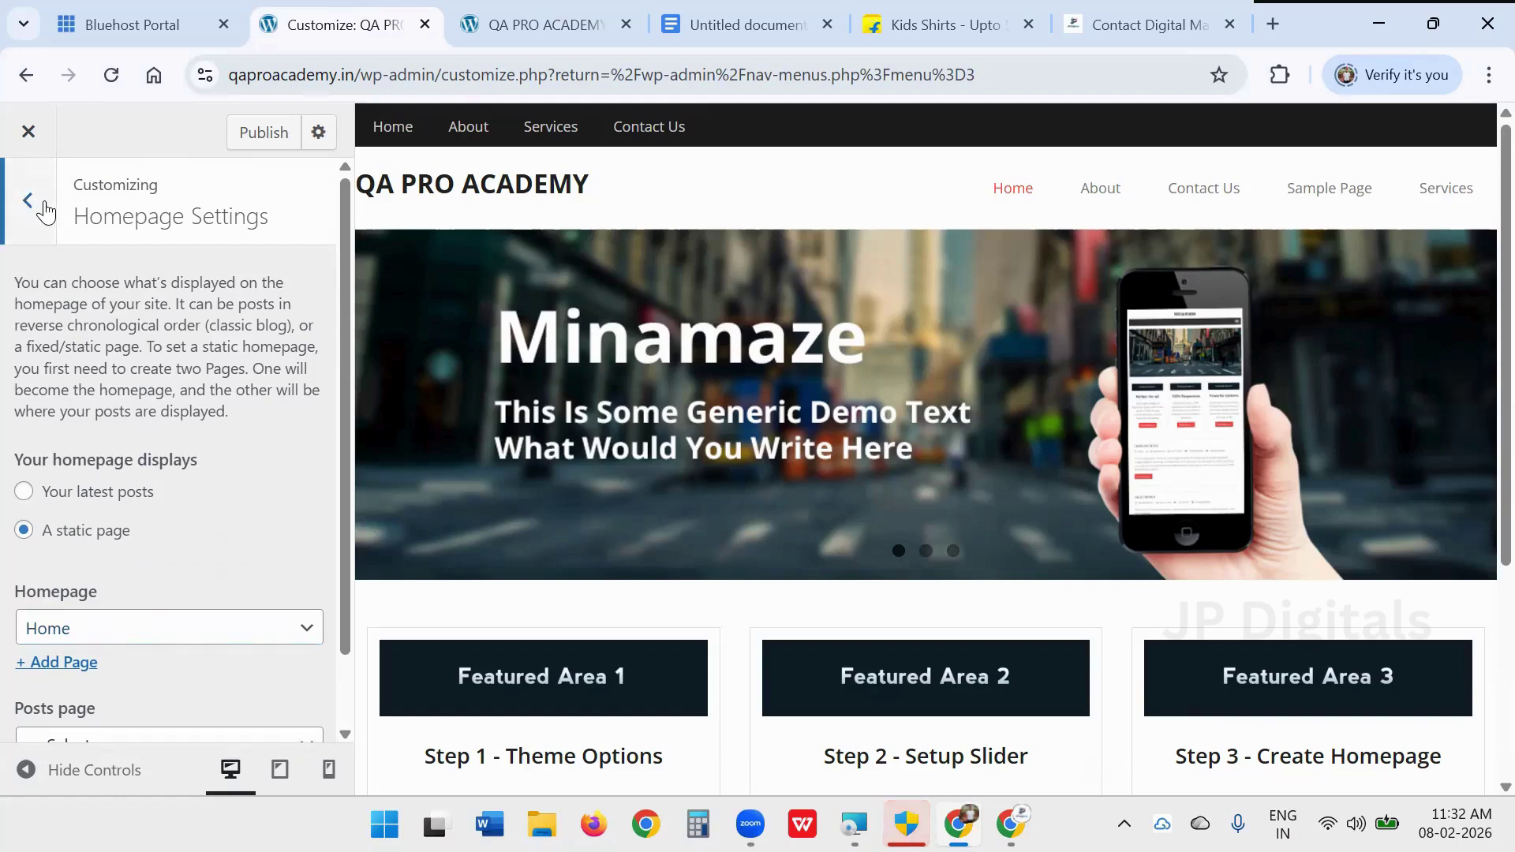
left_click(28, 200)
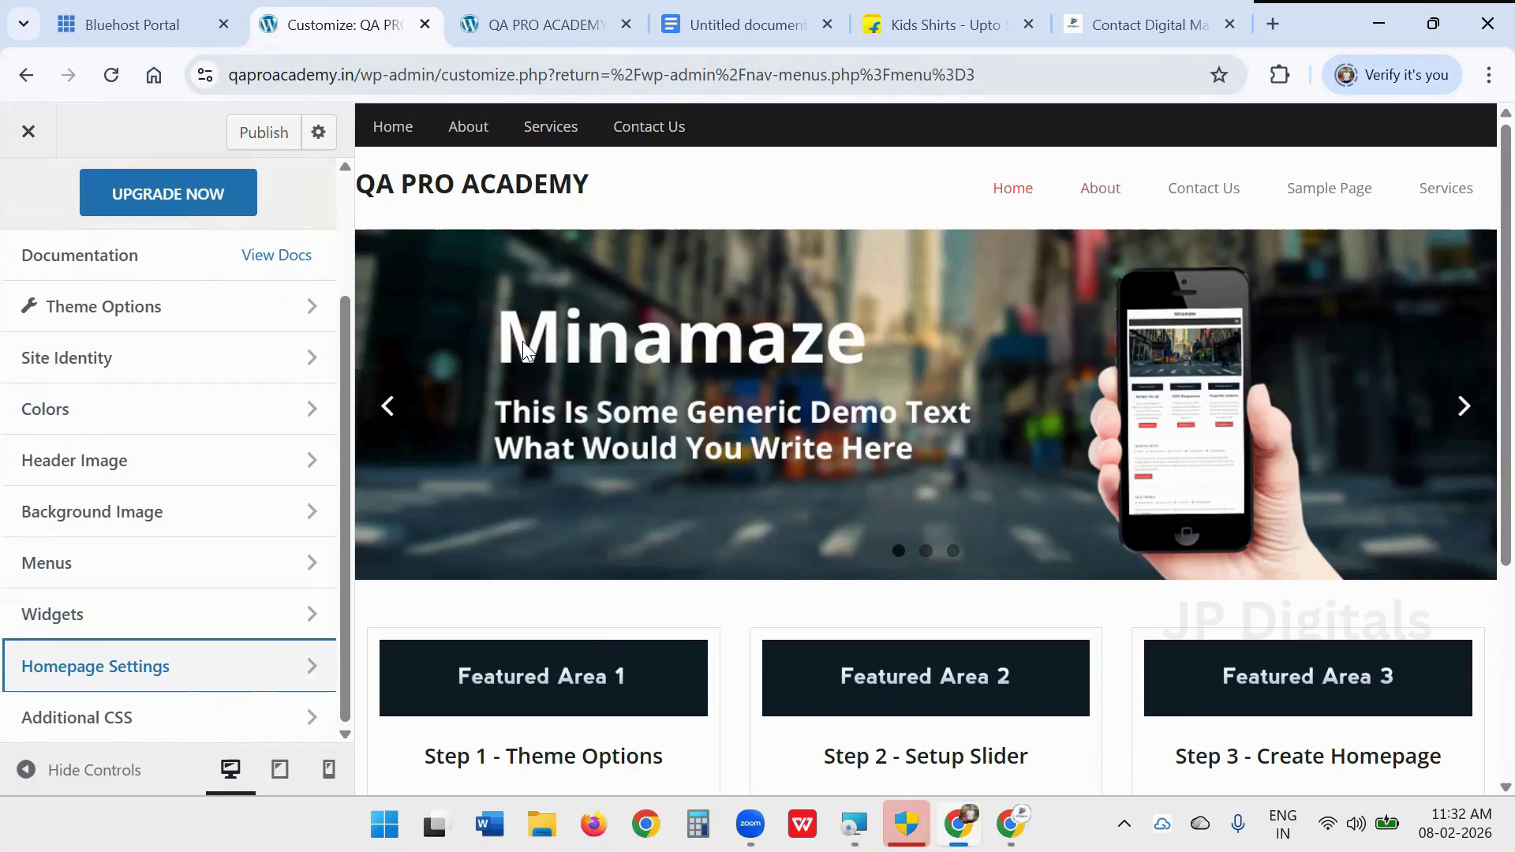
- Try the About page as the static homepage and switch the selection back to Home
left_click(298, 666)
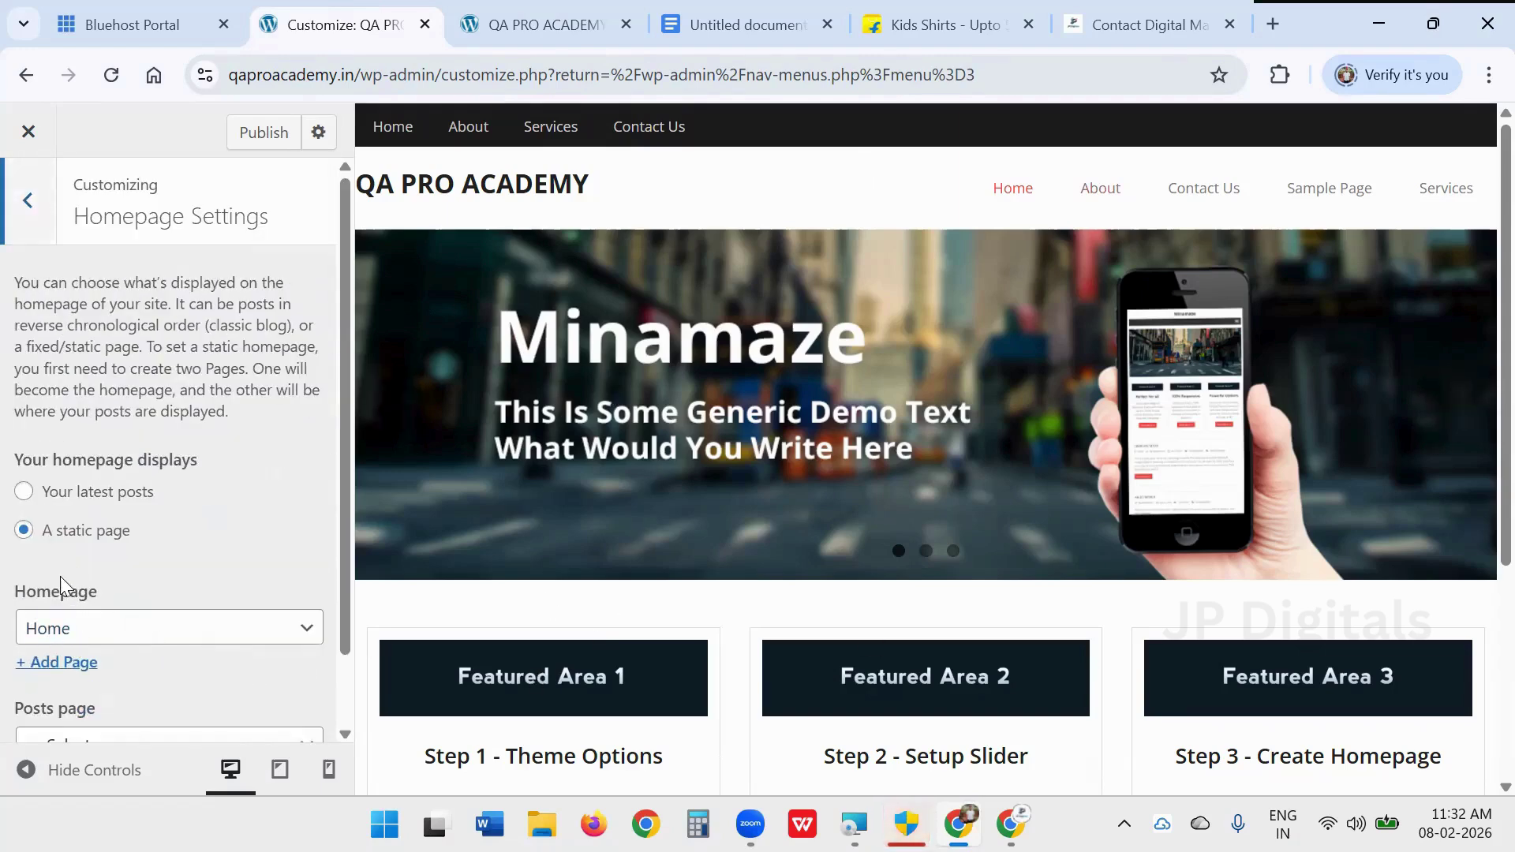
left_click(65, 643)
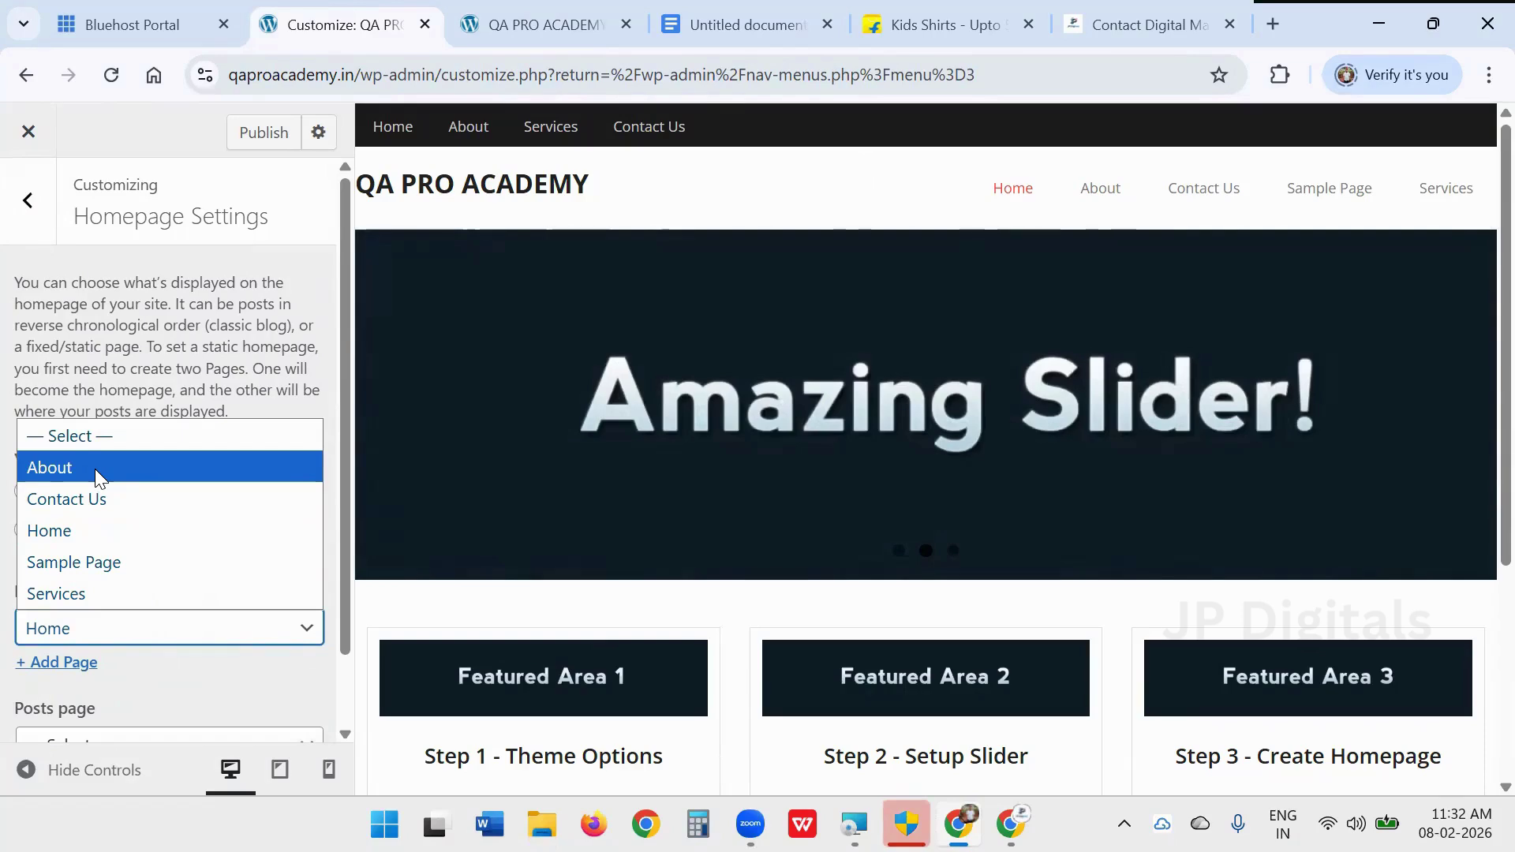
left_click(94, 469)
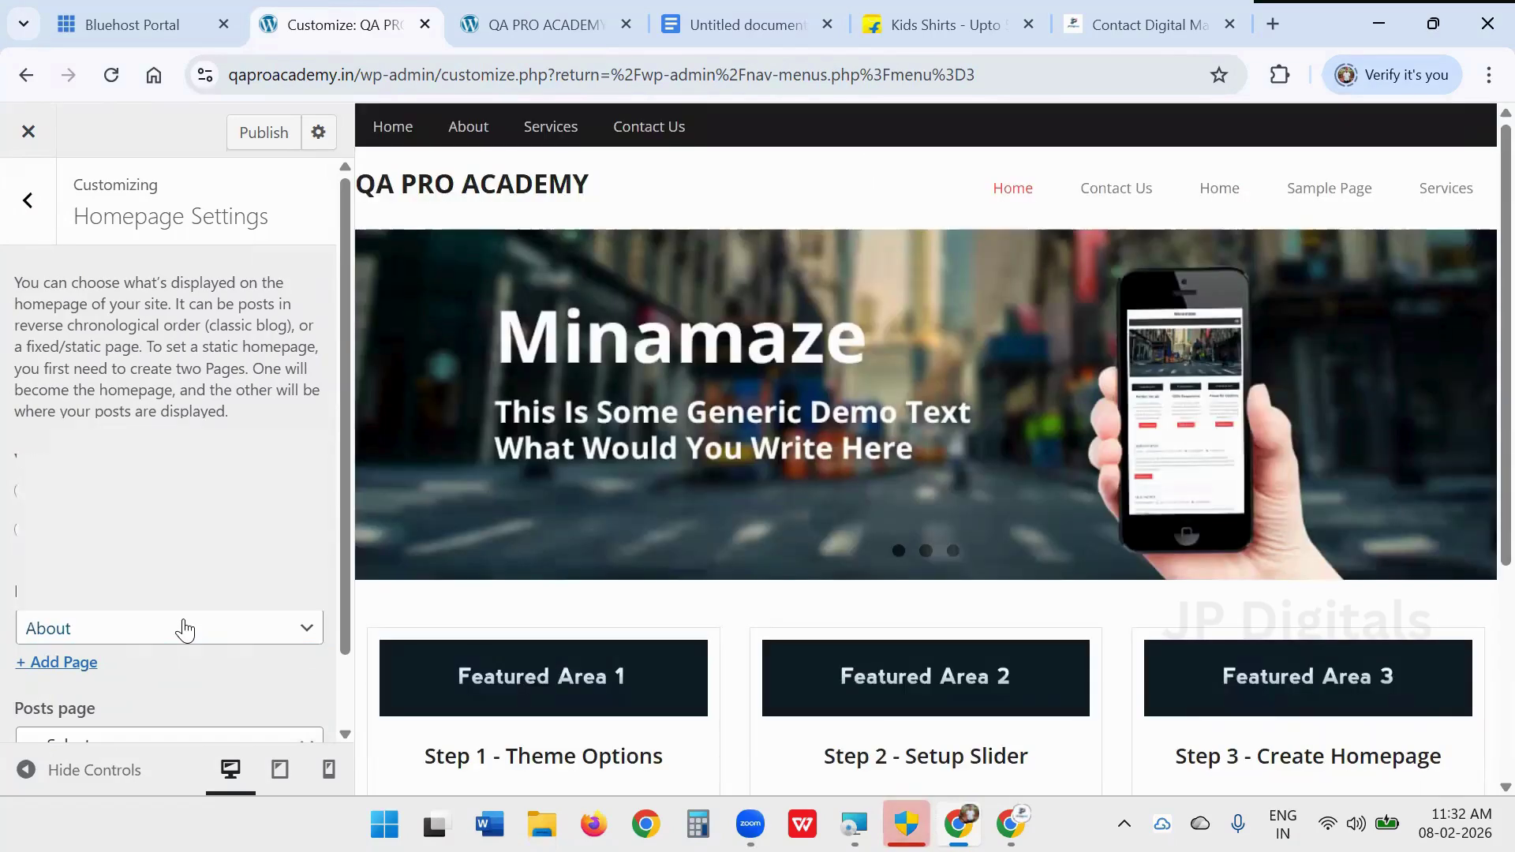
left_click(182, 627)
left_click(182, 546)
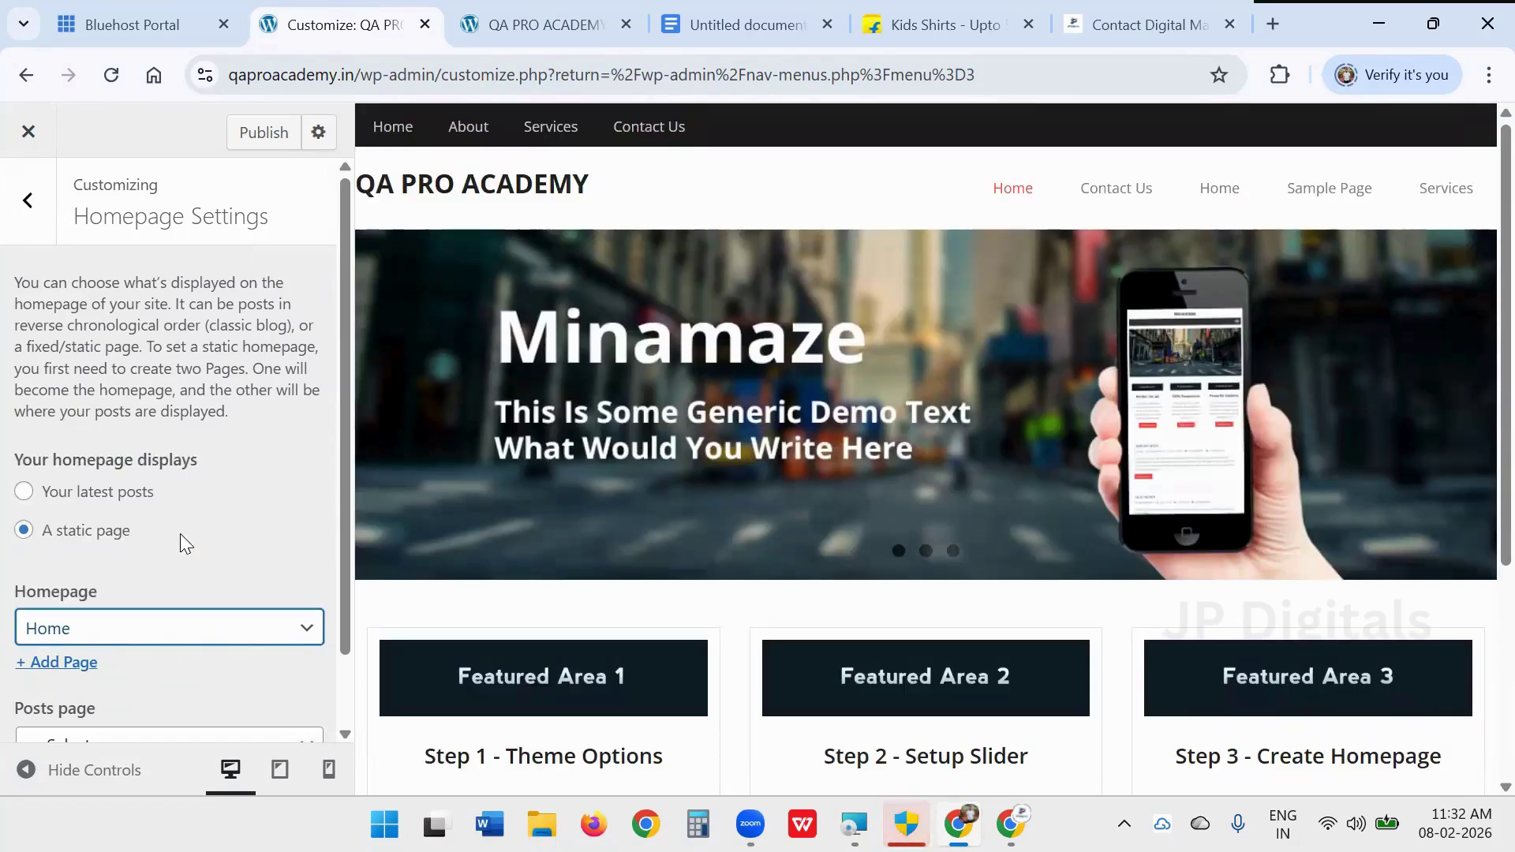
scroll(146, 566, "down", 1)
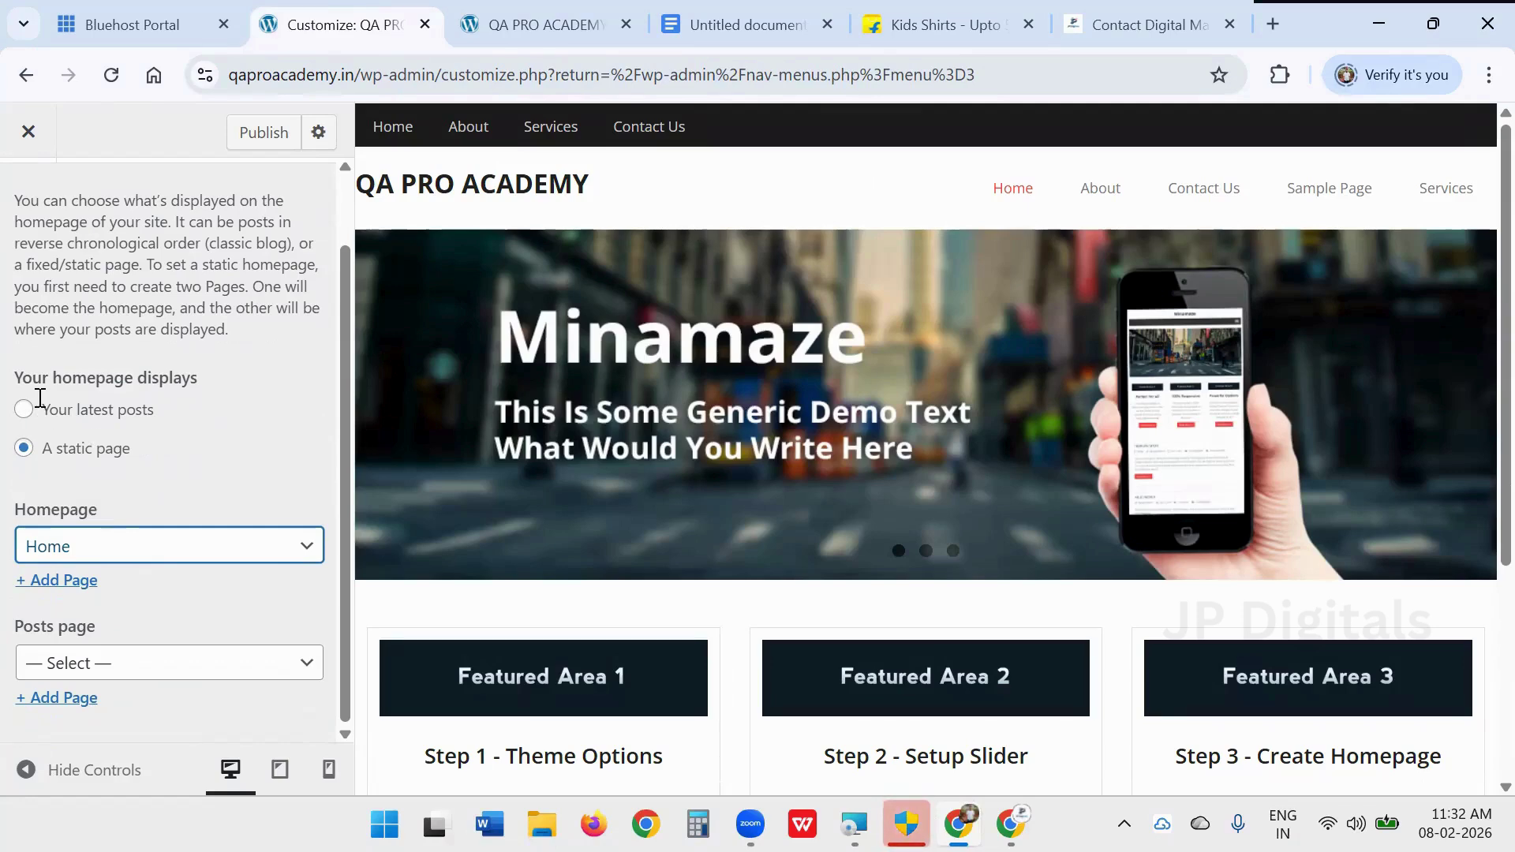
scroll(158, 441, "up", 1)
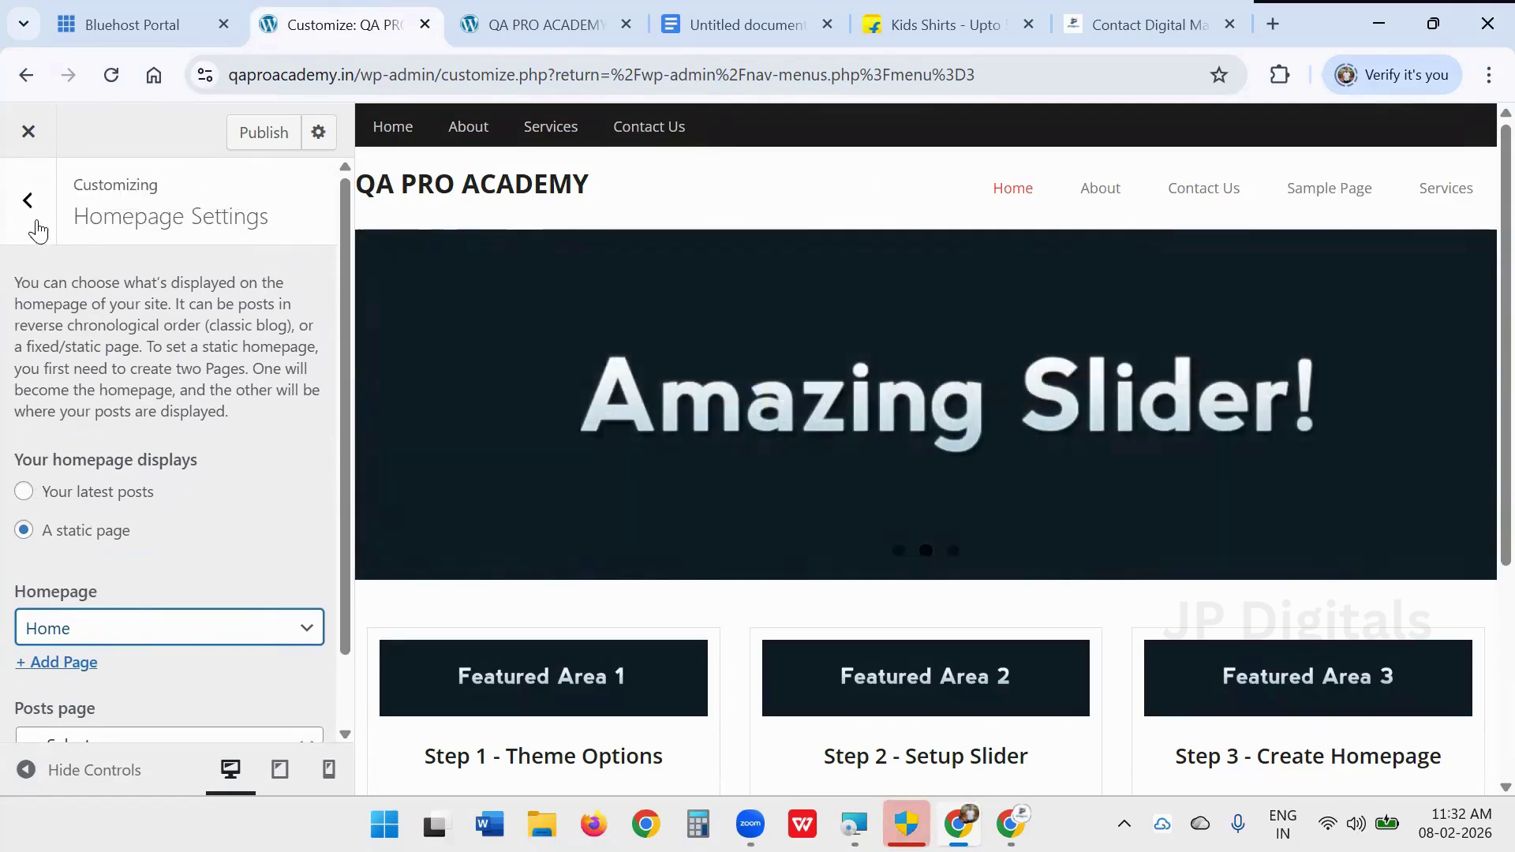
left_click(28, 206)
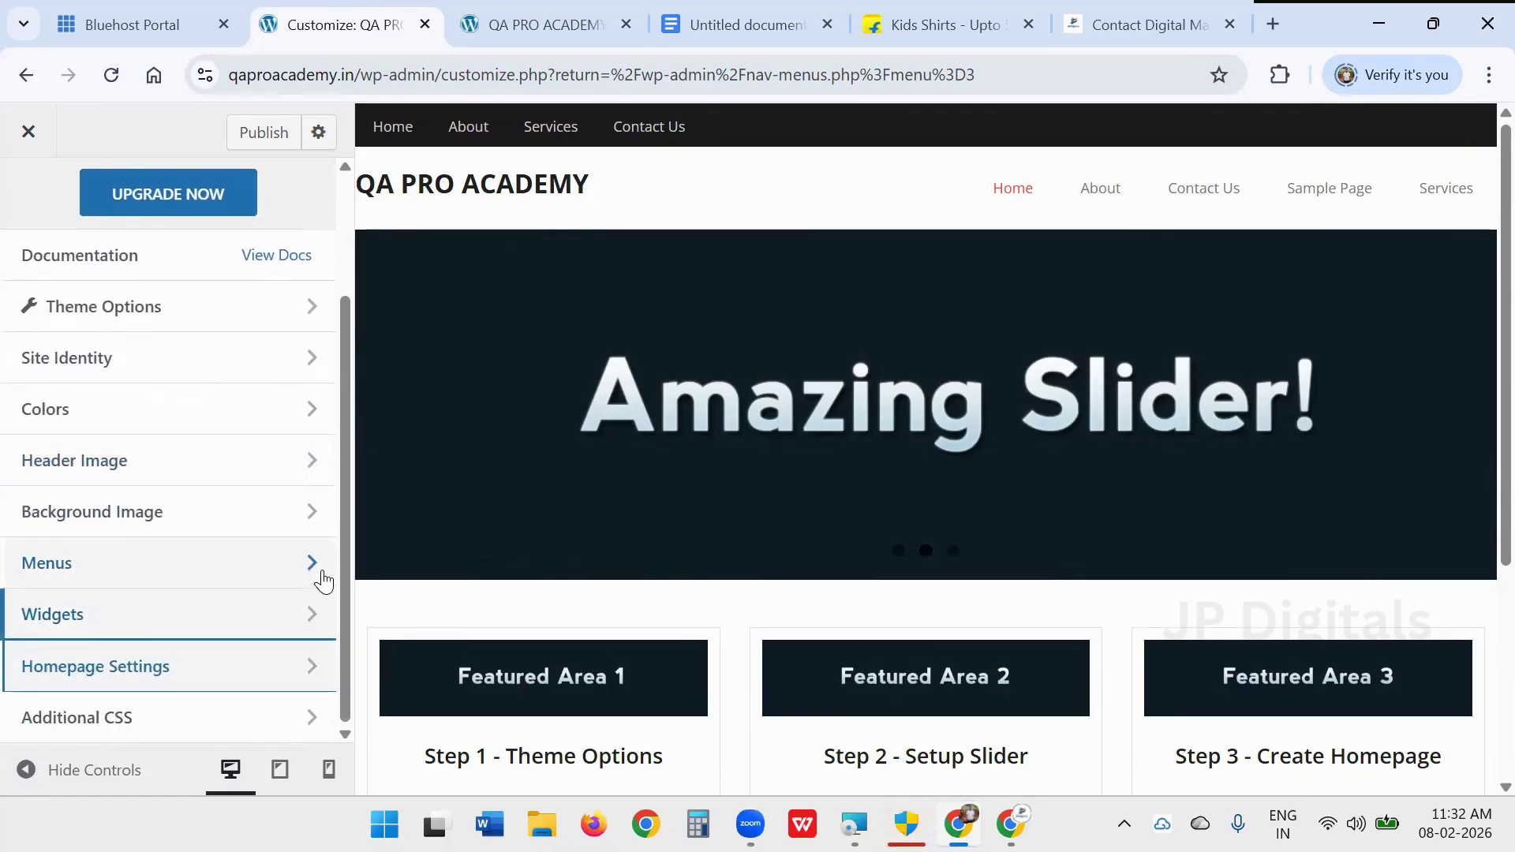
left_click(320, 565)
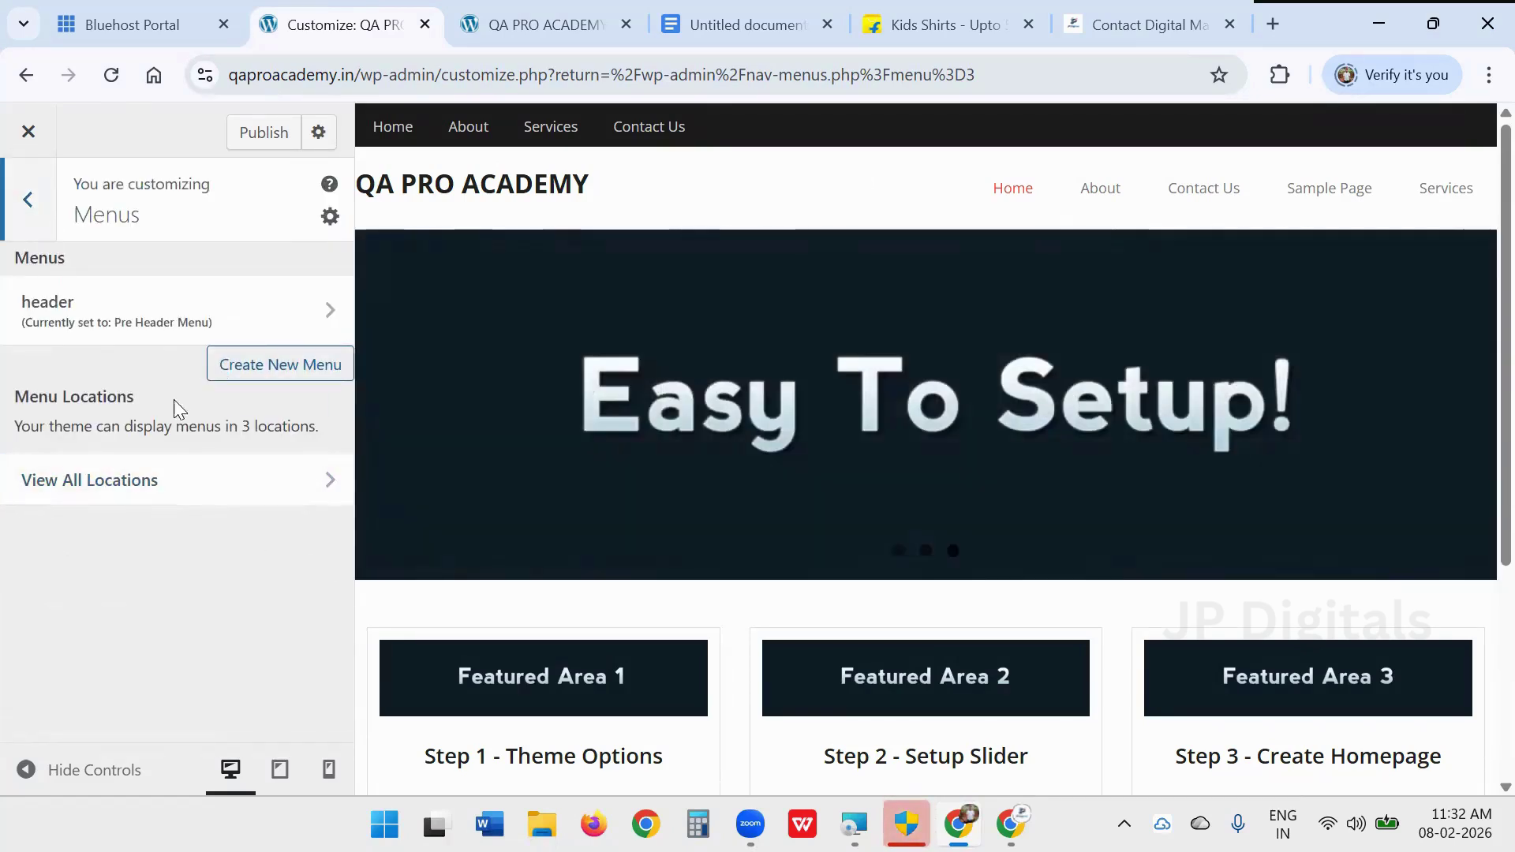
left_click(9, 210)
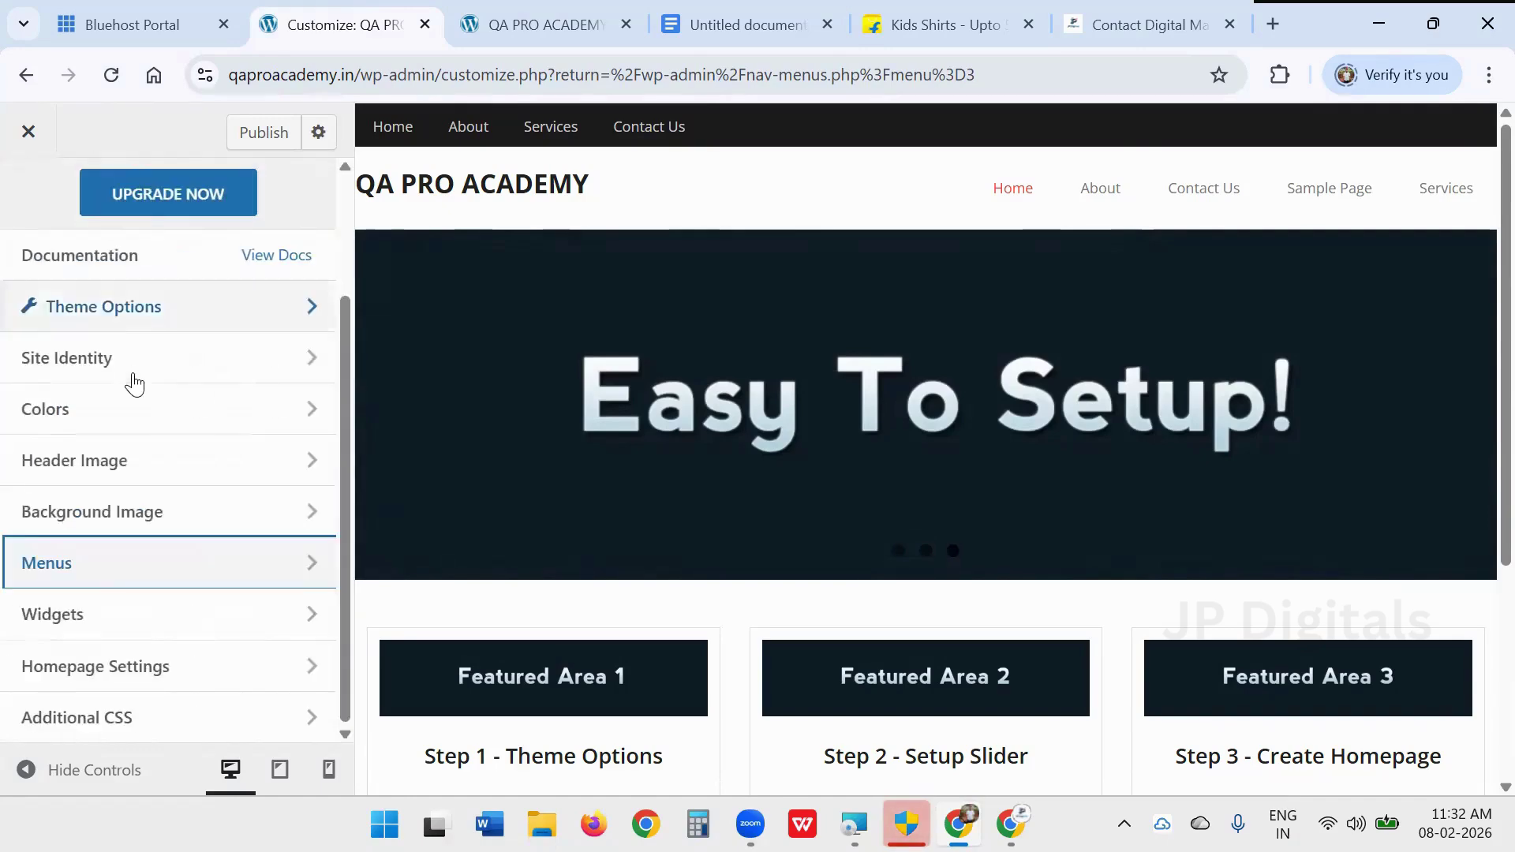
- Upload LOGO.png from the JP DIGITALS folder in Site Identity and choose it as the site logo
left_click(291, 527)
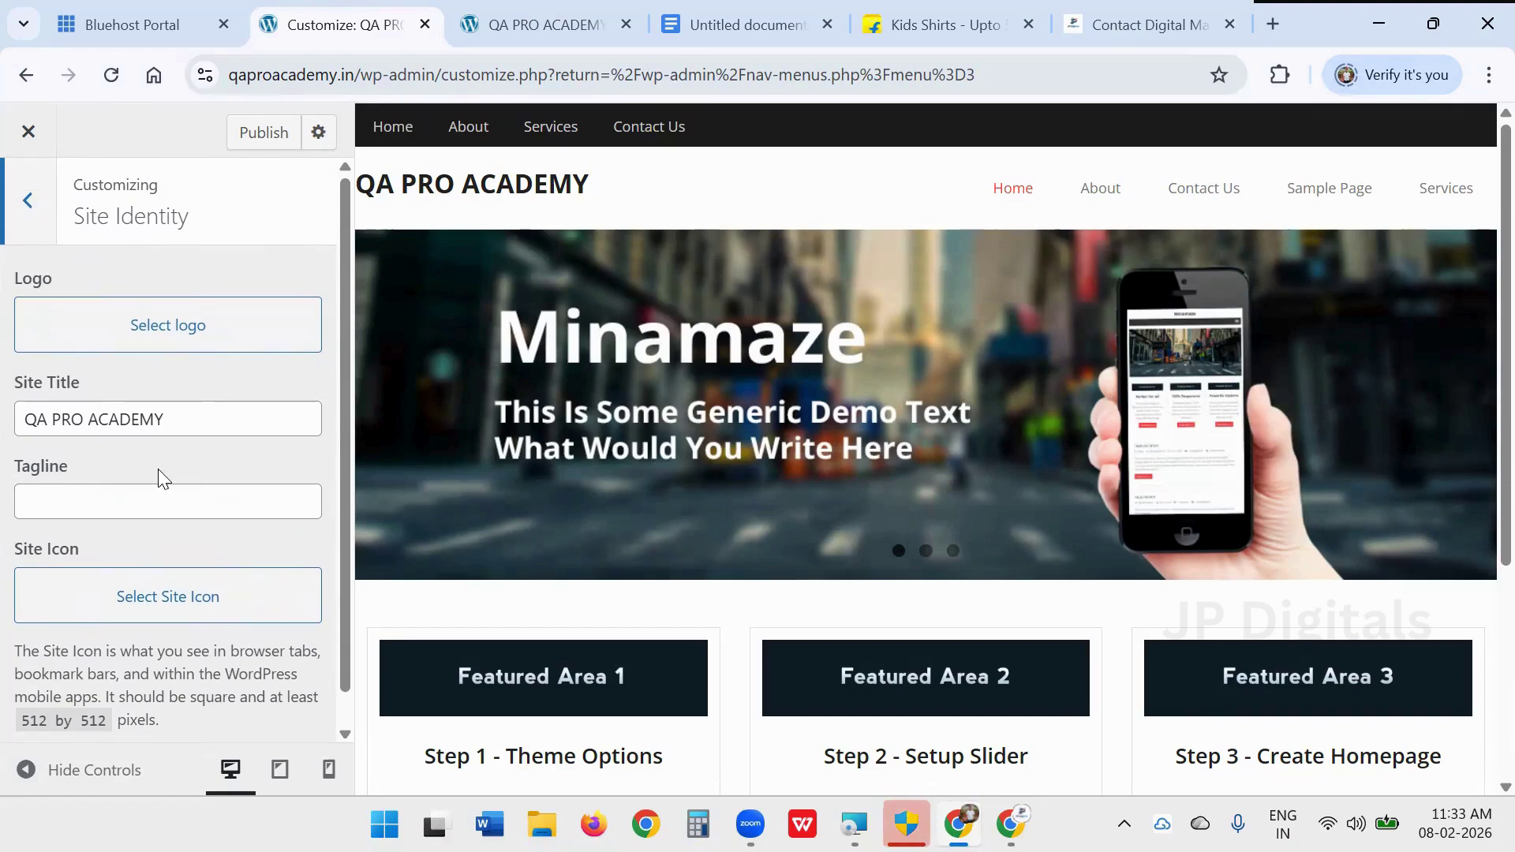
left_click(173, 344)
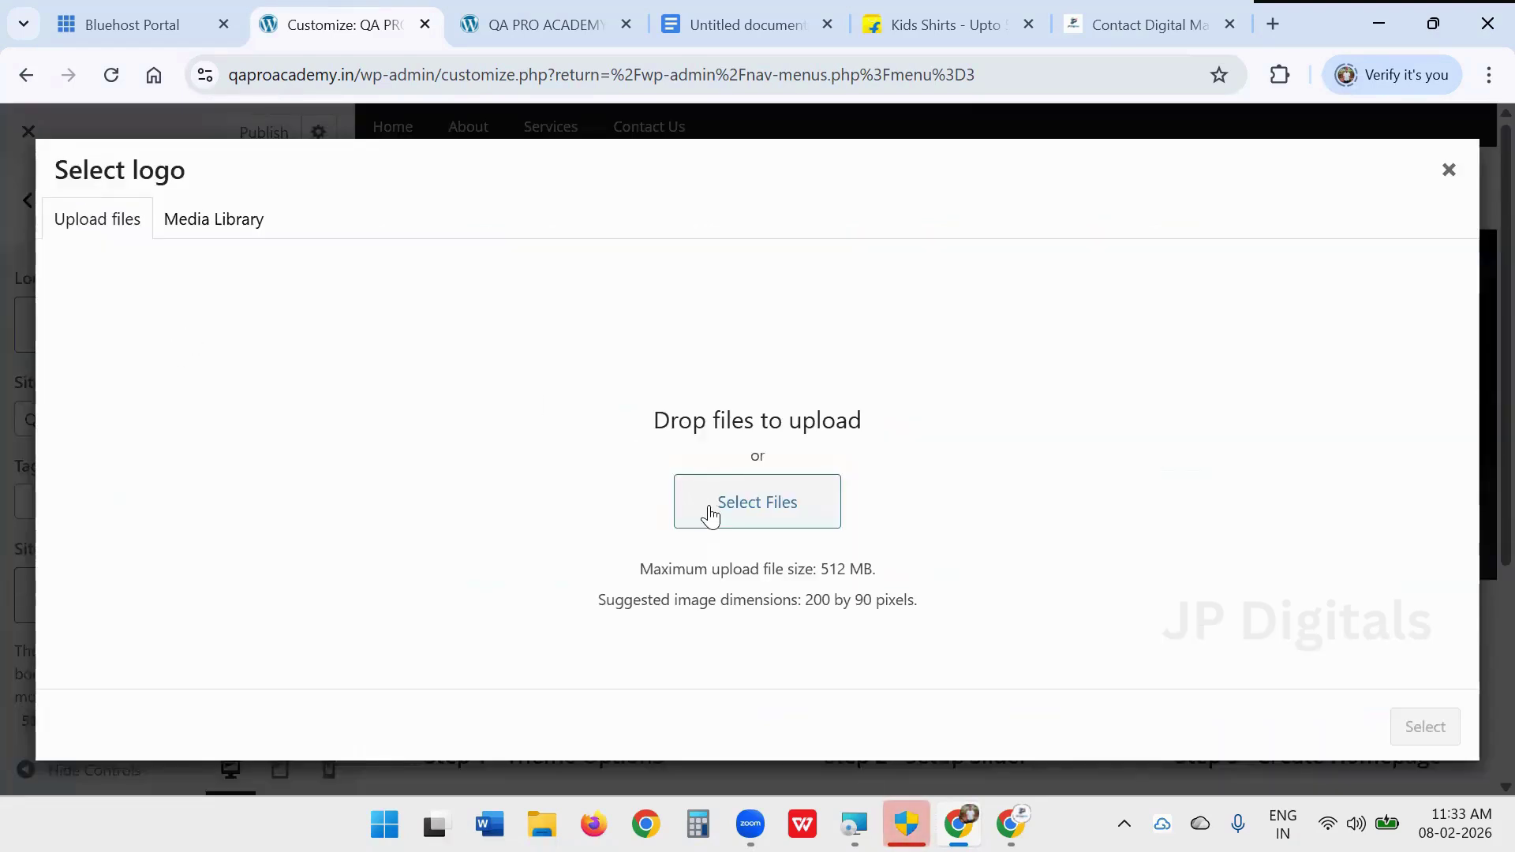
left_click(750, 506)
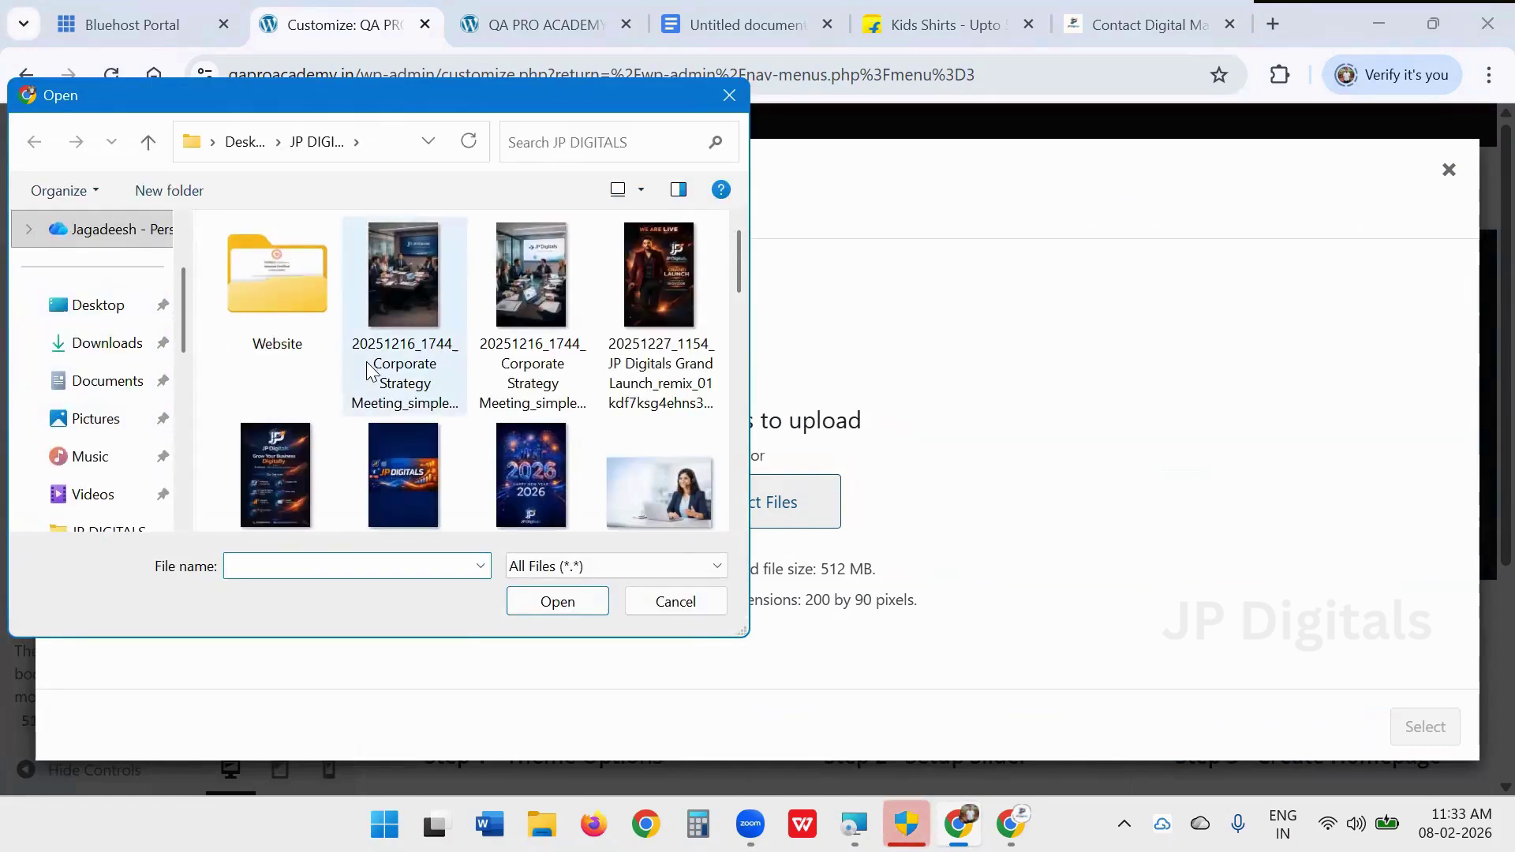
scroll(406, 378, "down", 5)
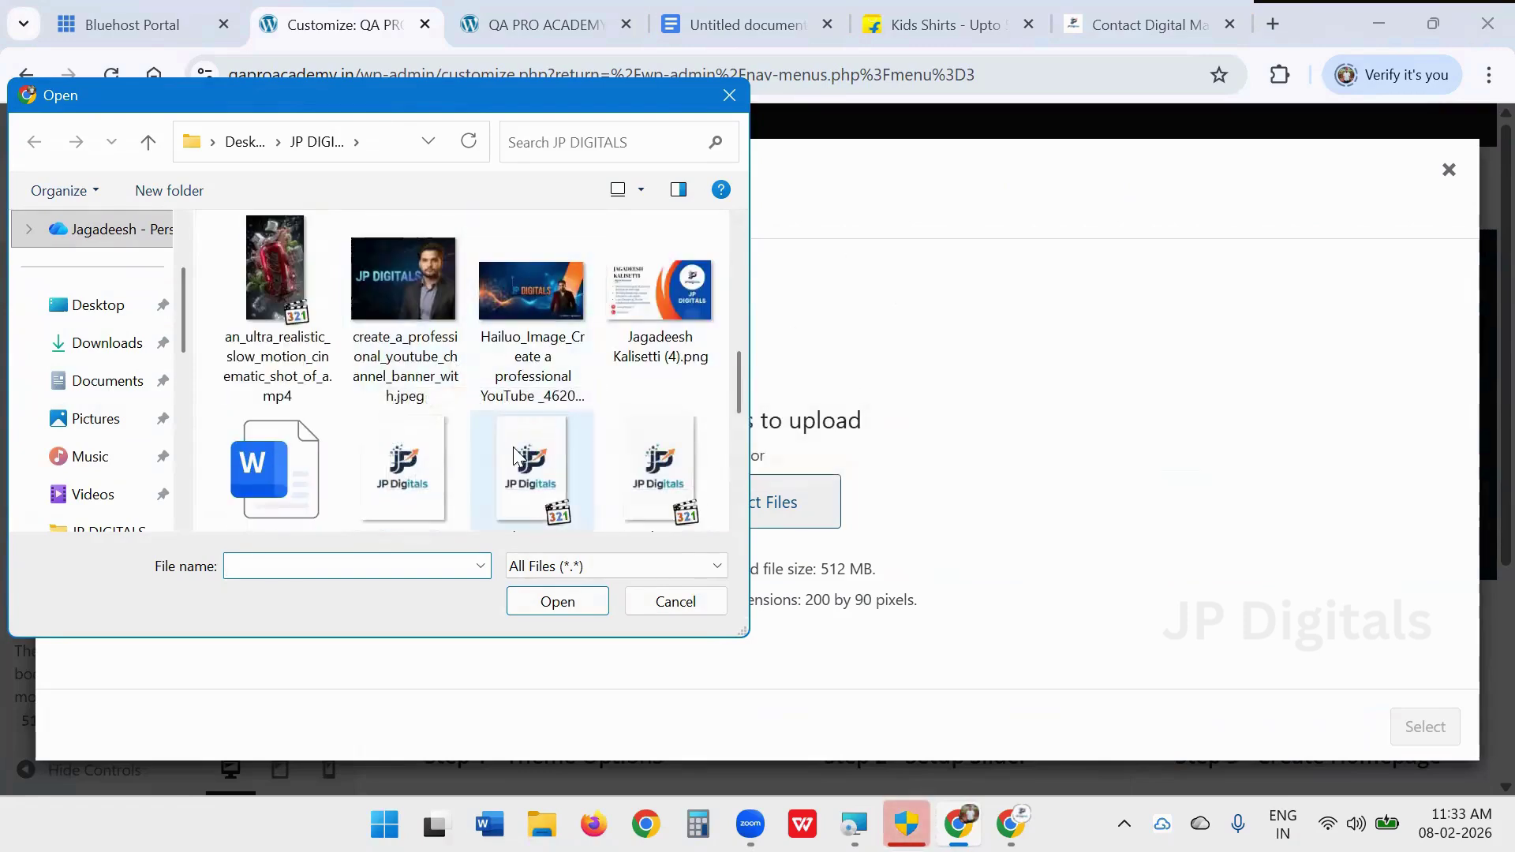
left_click(439, 478)
left_click(582, 602)
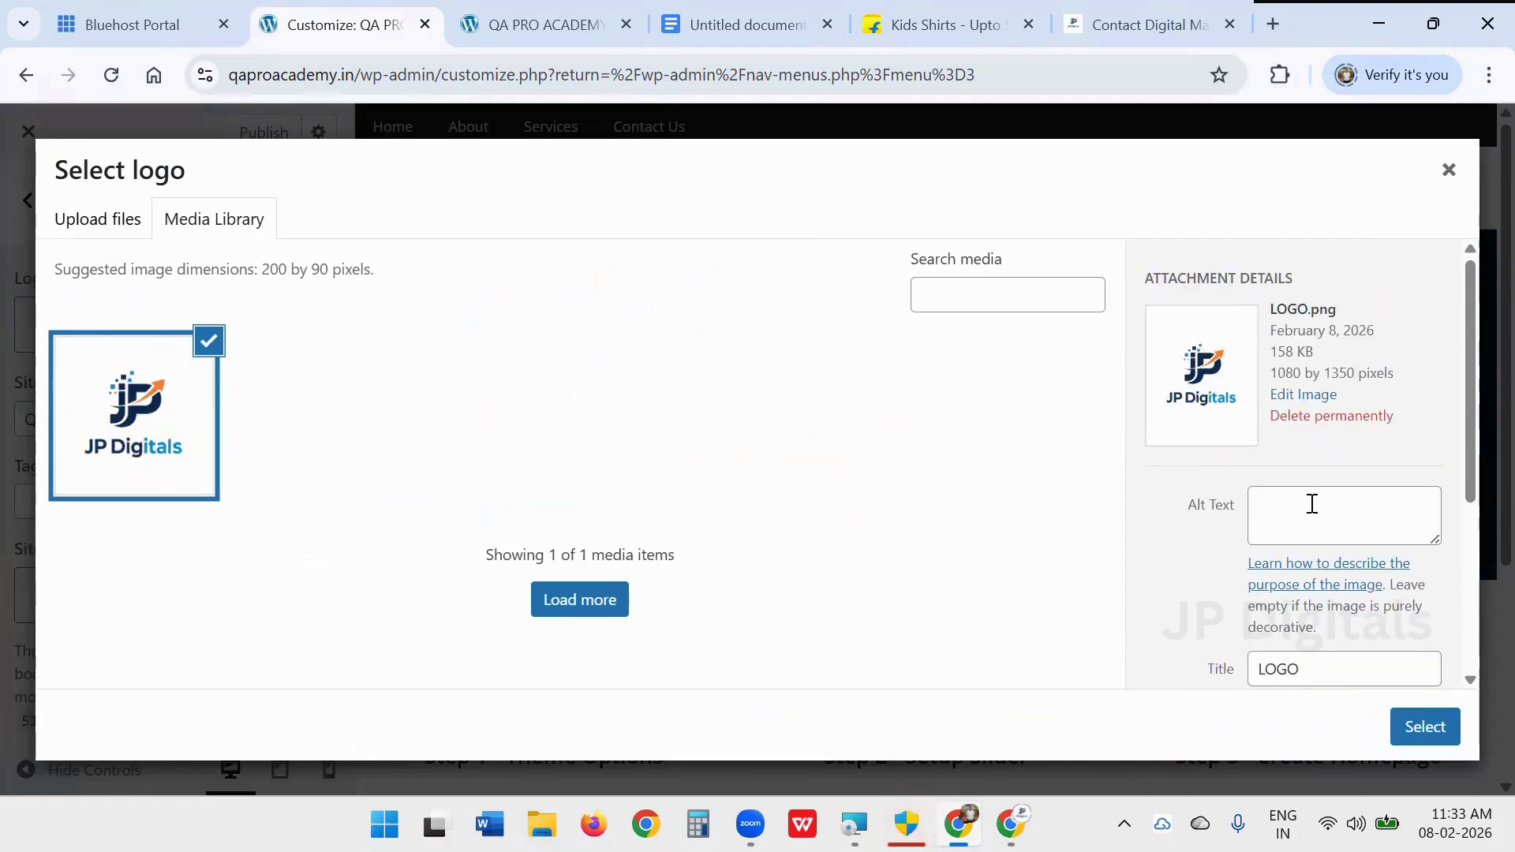
left_click(1422, 727)
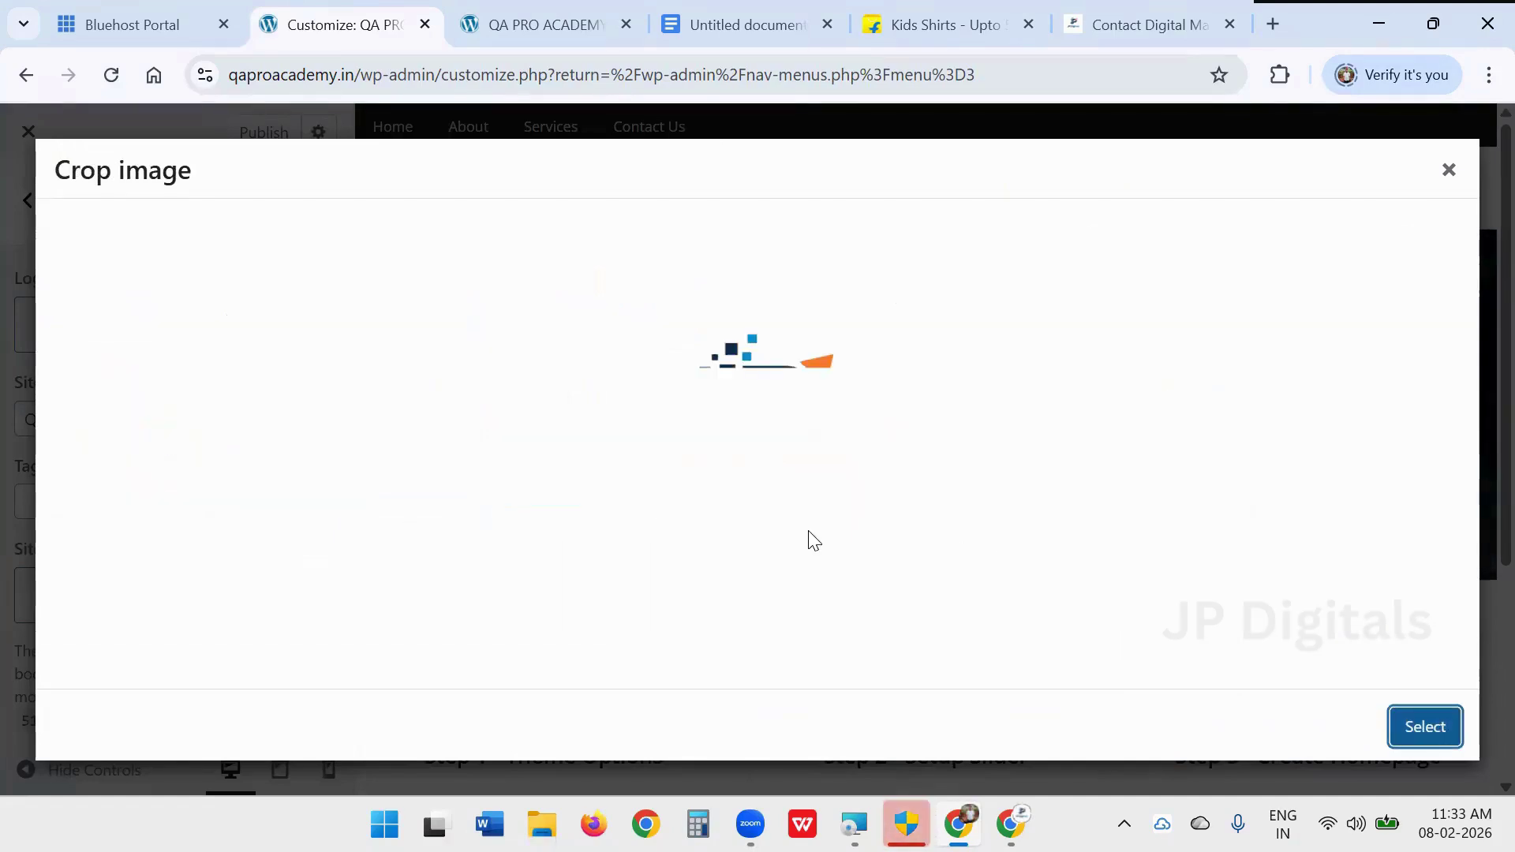
- Extend the logo's crop area to include both the JP symbol and the JP Digitals text, and crop it
left_click_drag(724, 450, 722, 405)
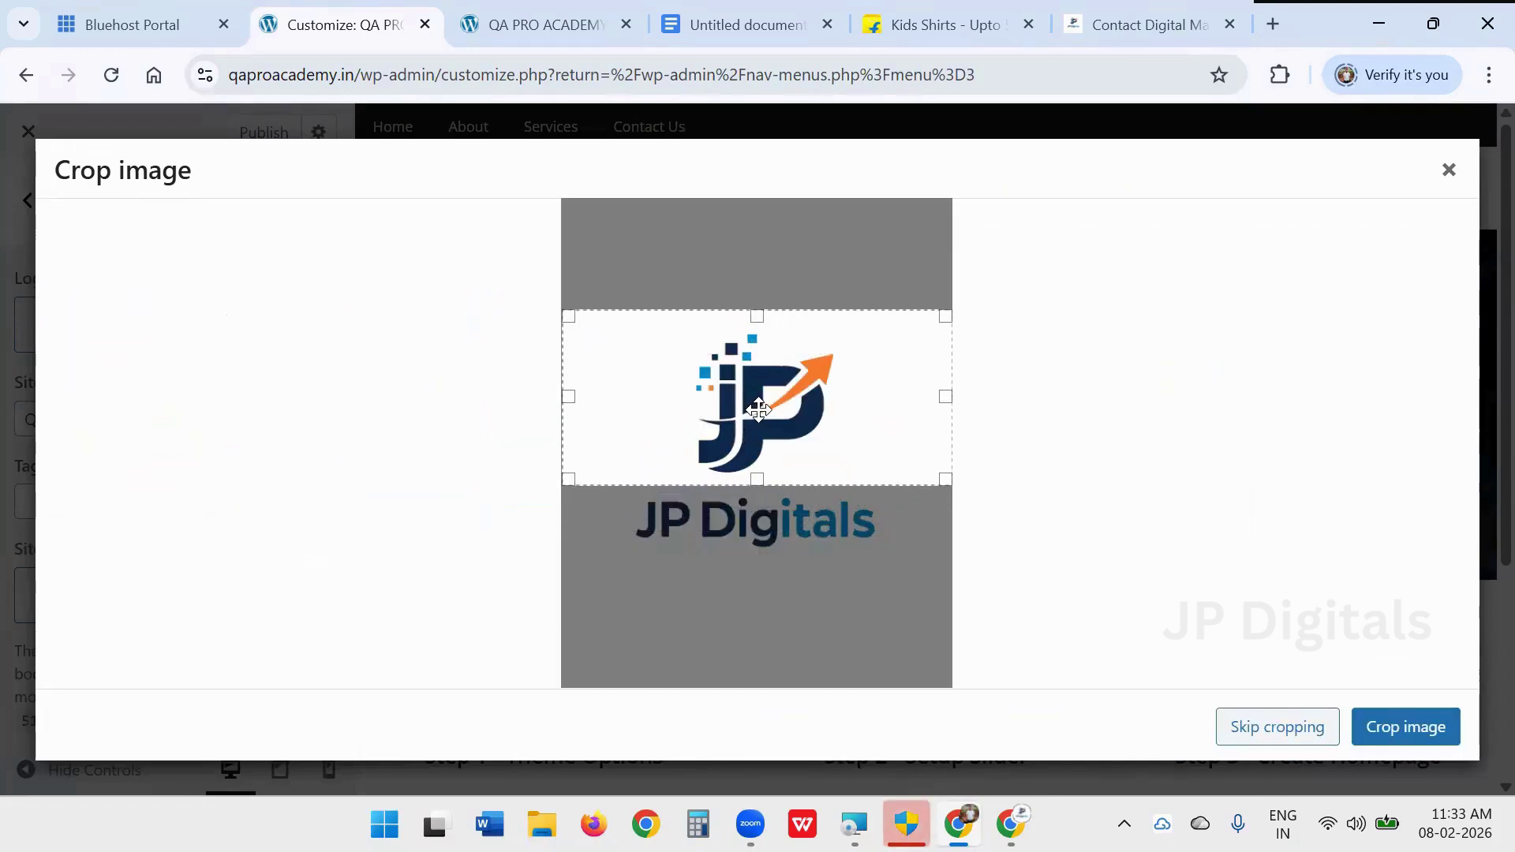
left_click_drag(756, 480, 762, 554)
left_click(1420, 726)
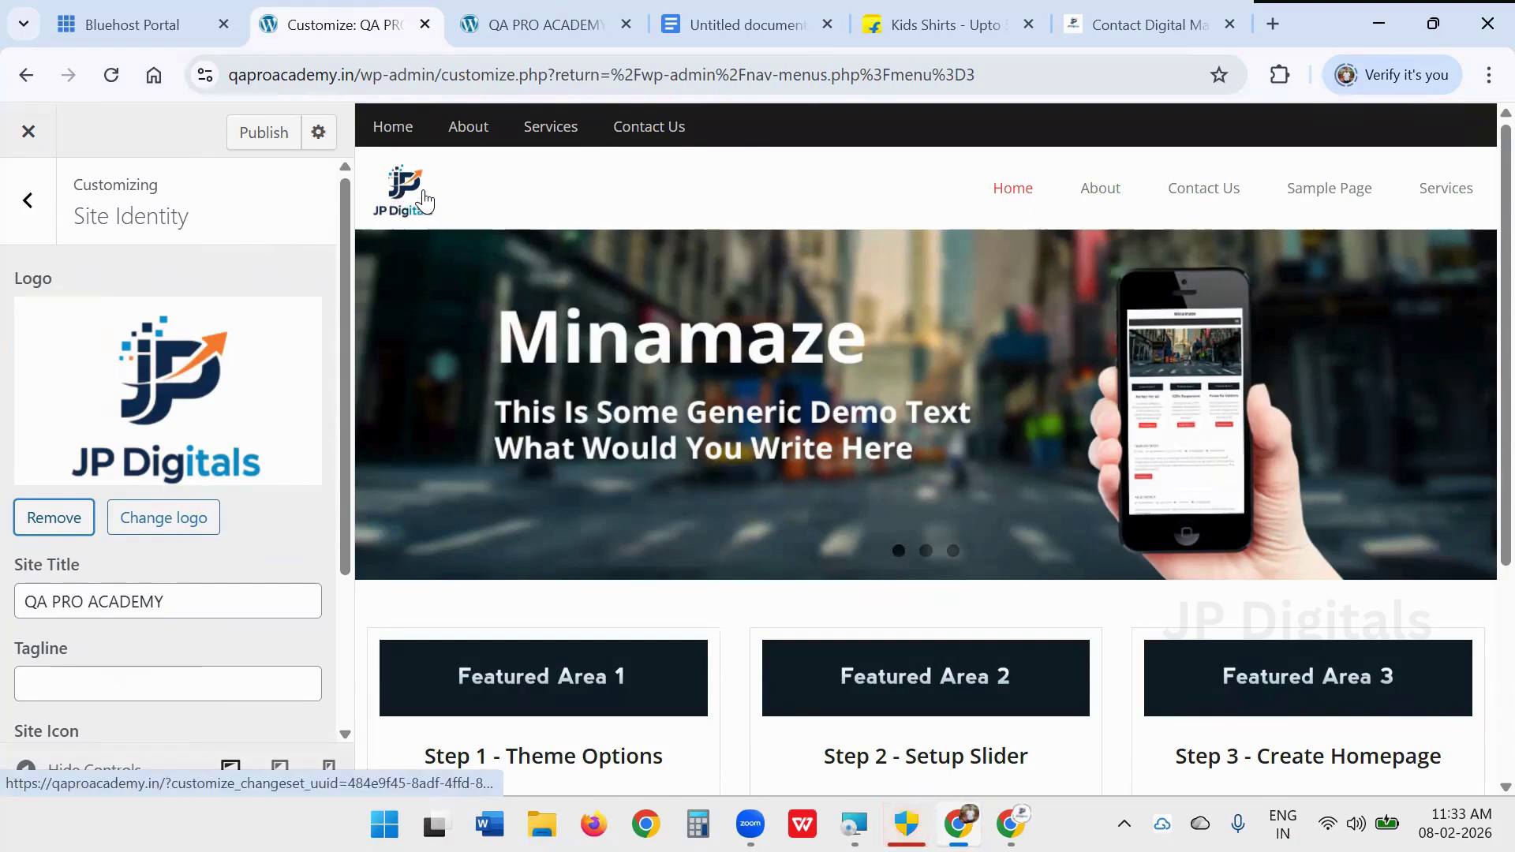
- Set the site icon to the original LOGO.png from the media library, using the default square crop
scroll(173, 406, "down", 2)
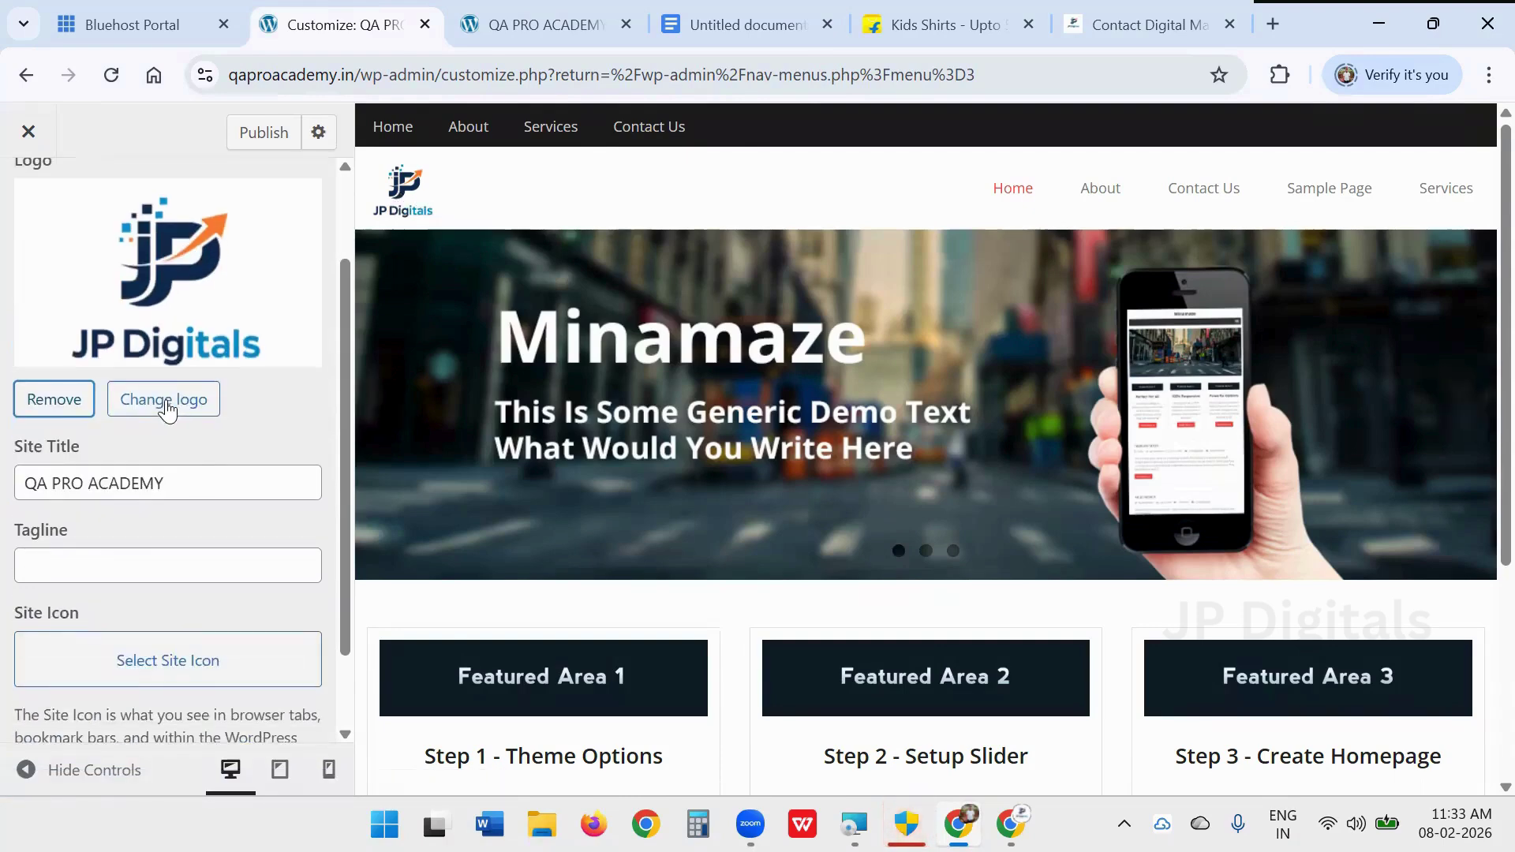
left_click(197, 487)
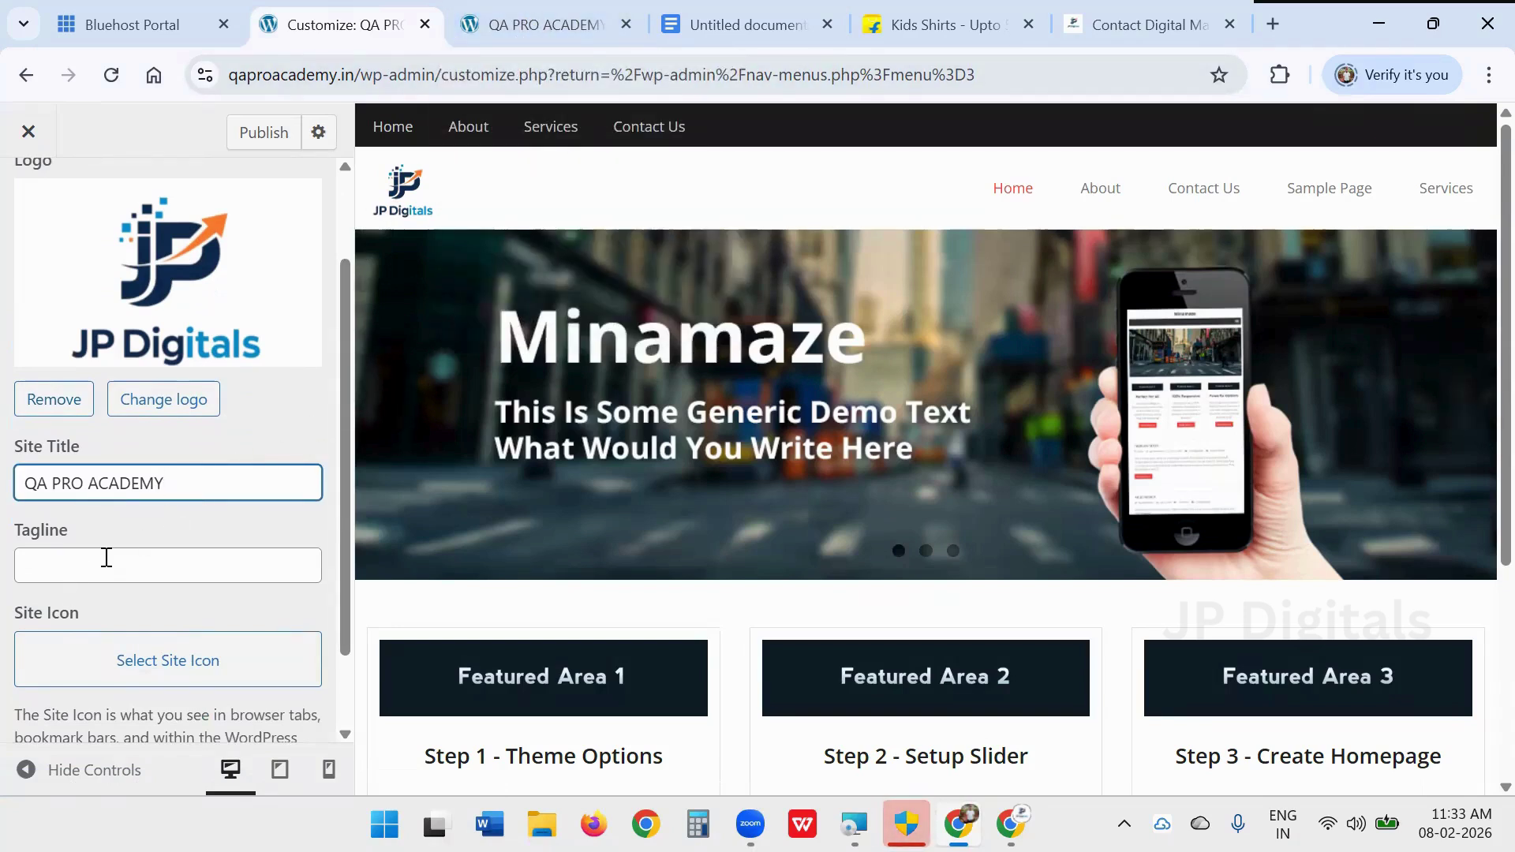
scroll(105, 554, "down", 1)
left_click(160, 578)
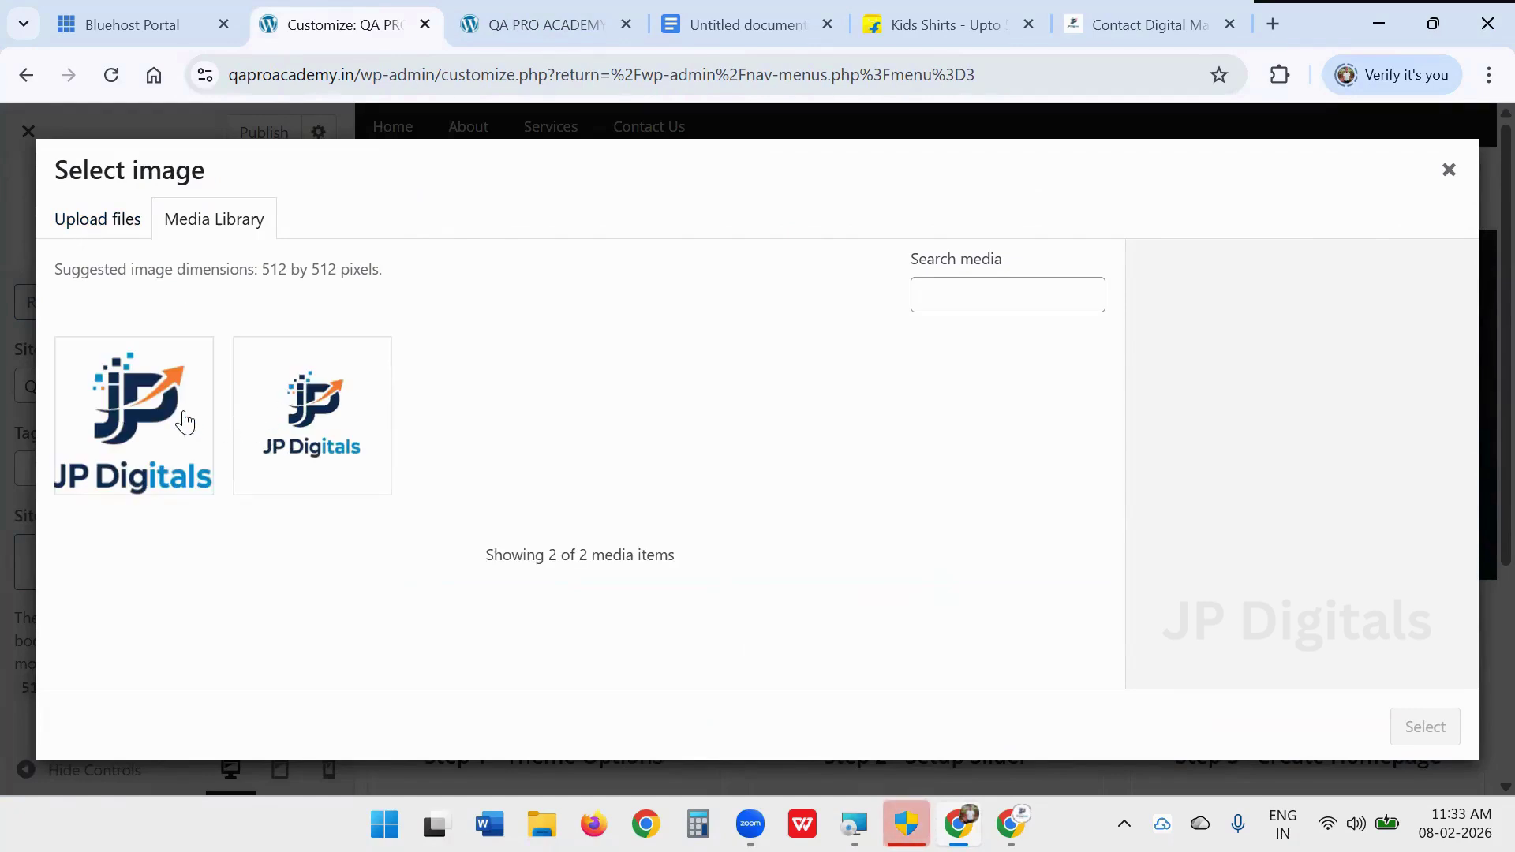
left_click(287, 444)
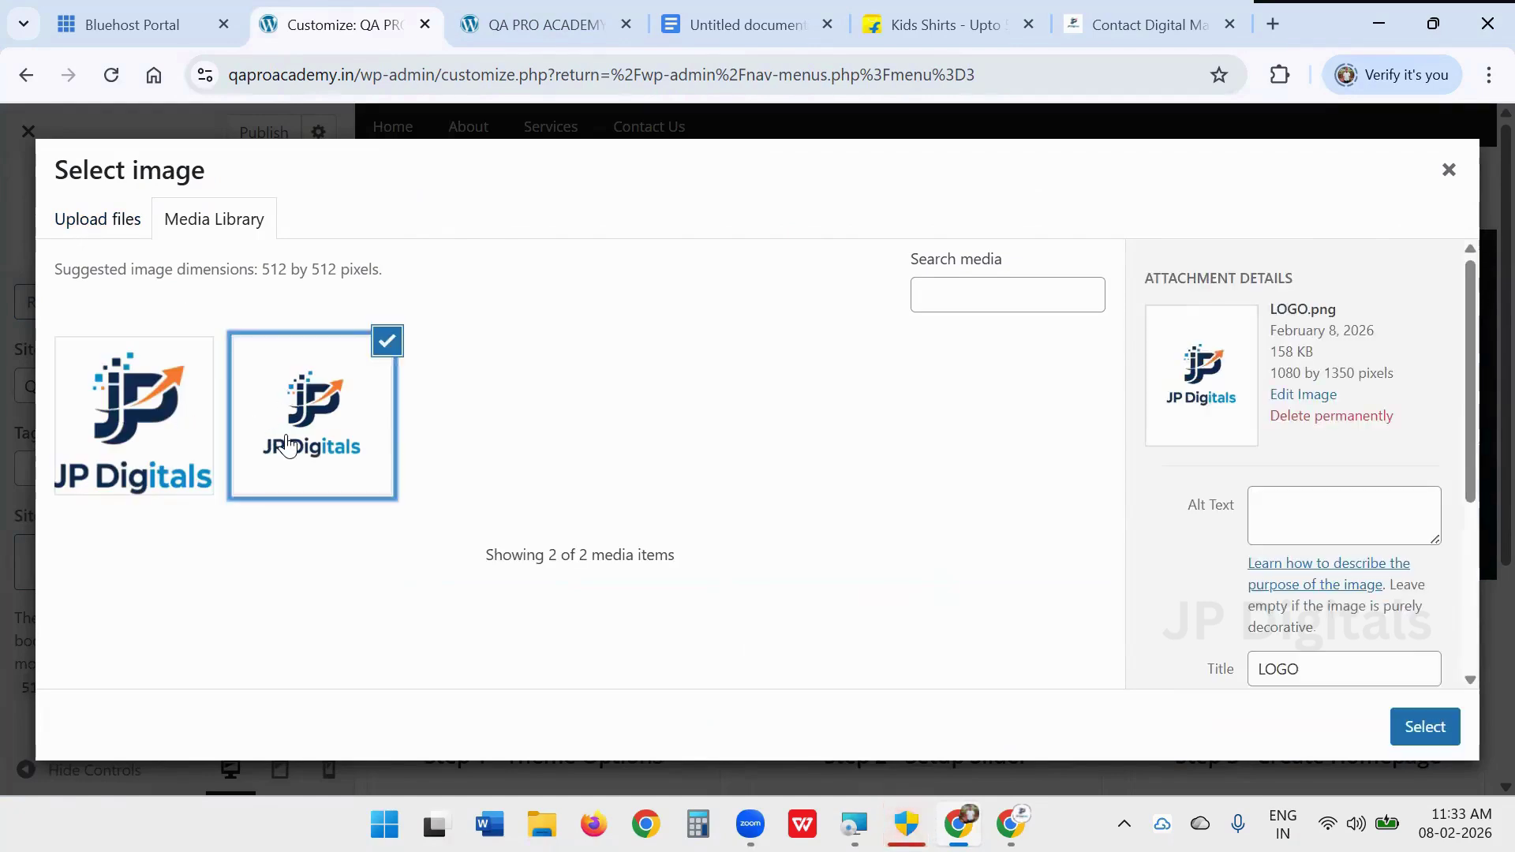
left_click(1408, 725)
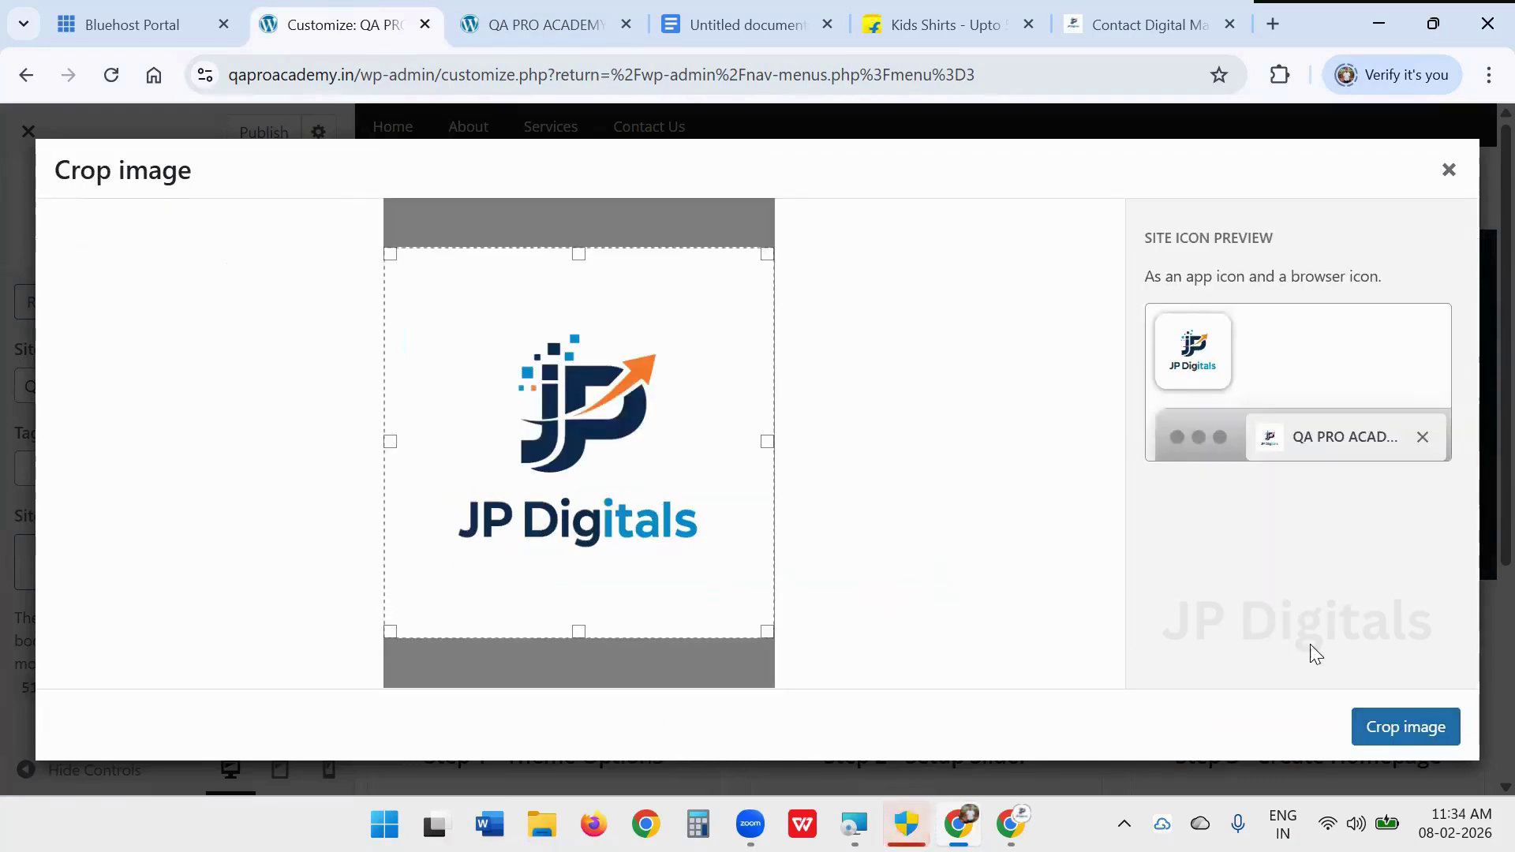
left_click(1403, 723)
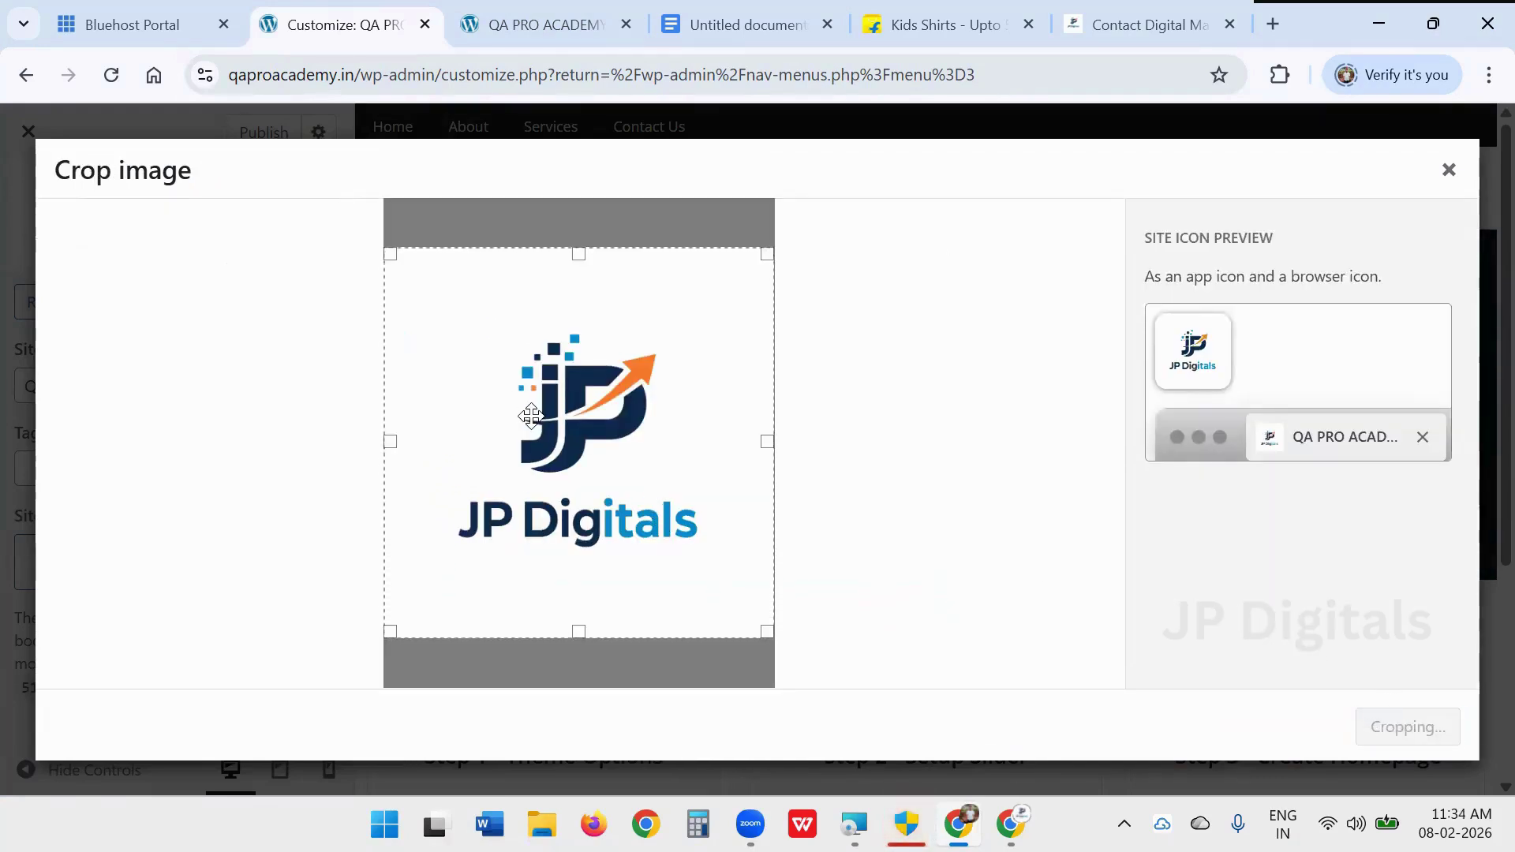
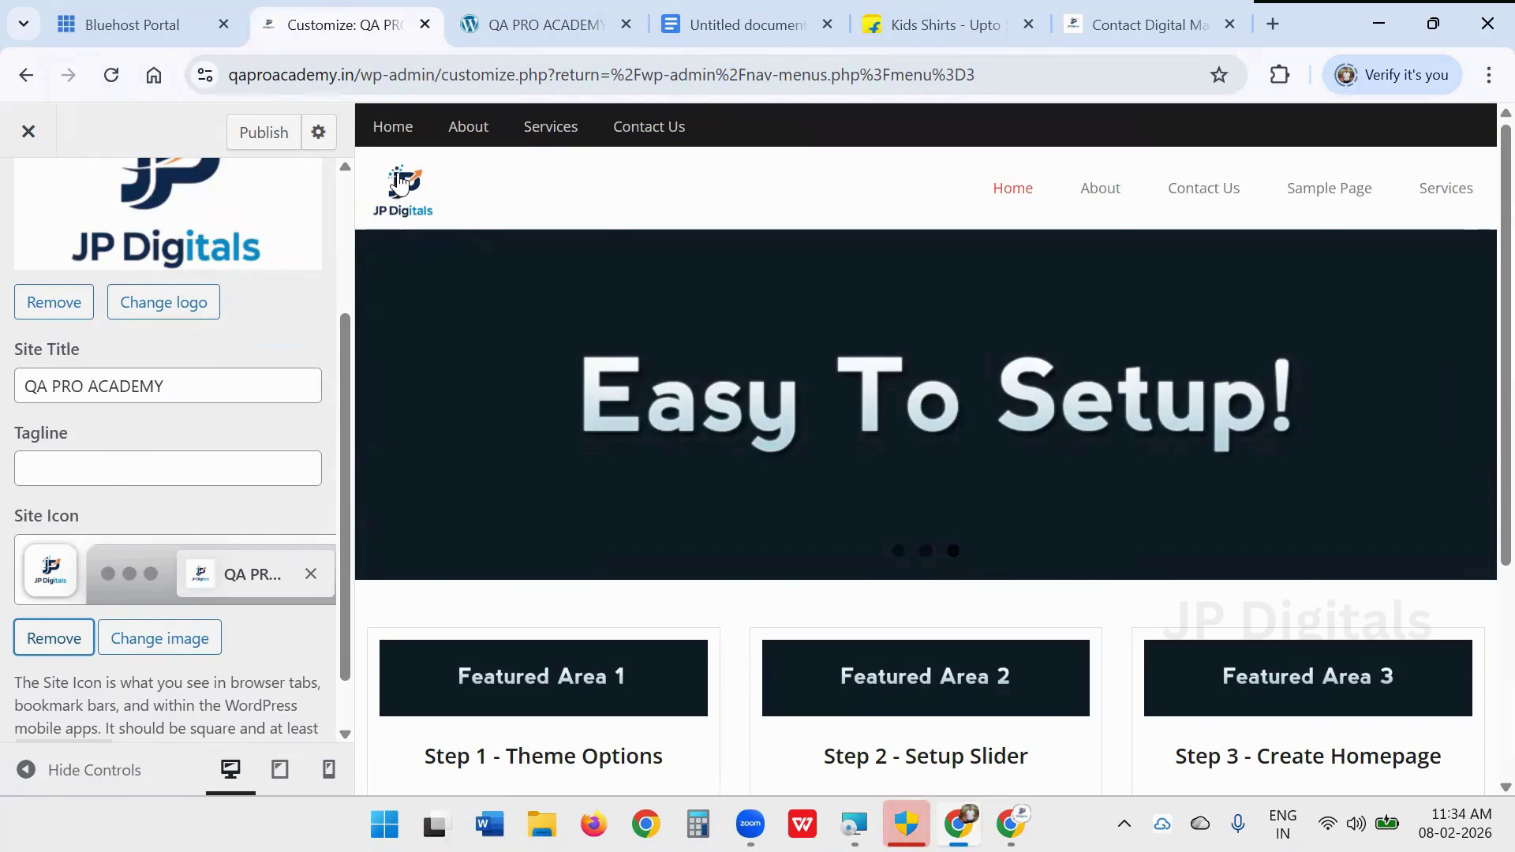
scroll(55, 593, "down", 1)
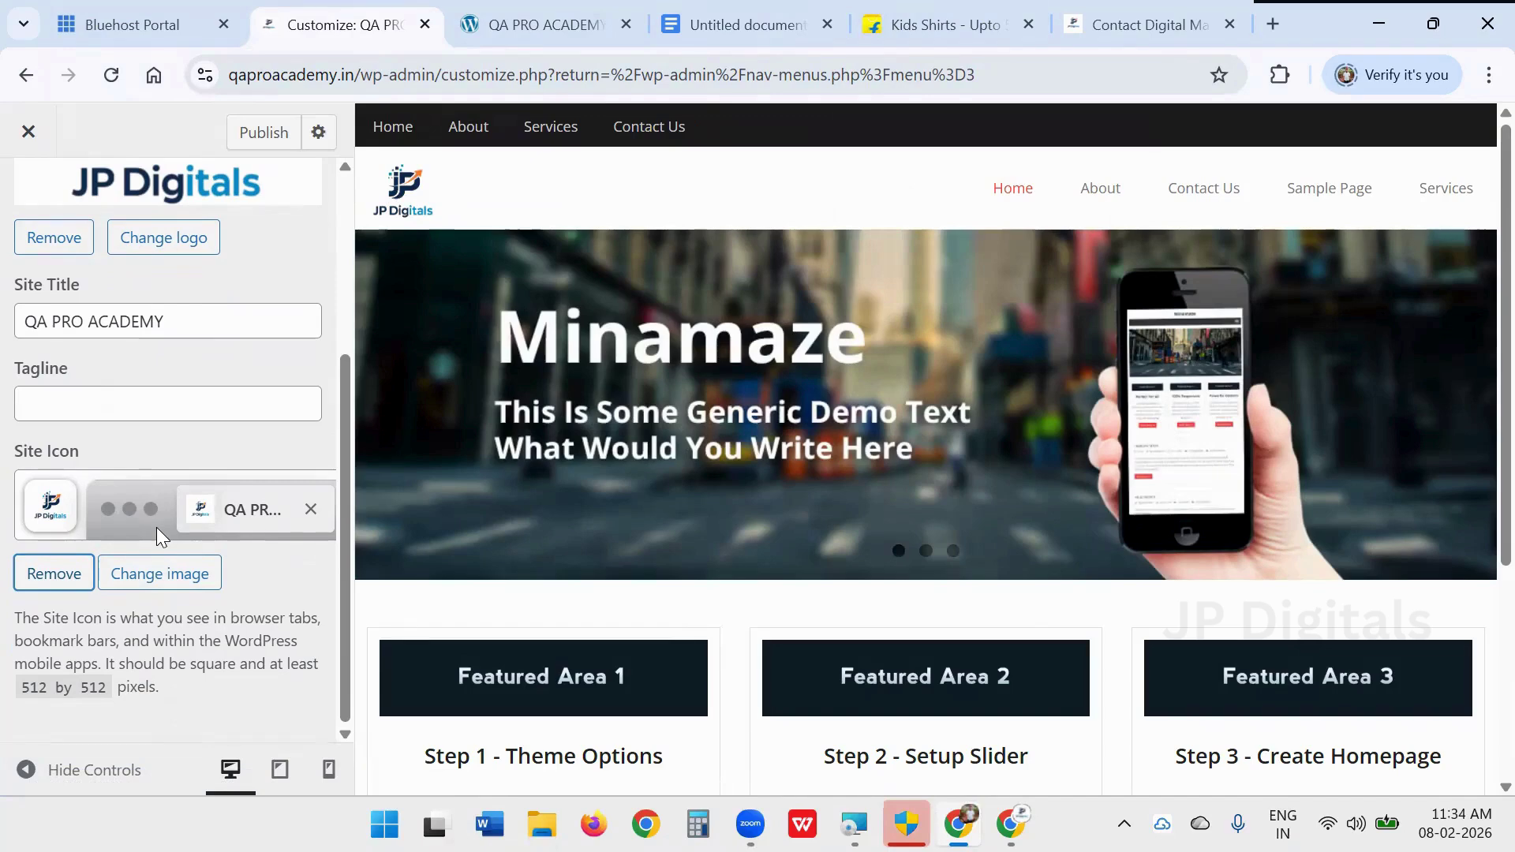
- Leave Site Identity and set the site's background color to a very dark navy blue in the Colors section
scroll(150, 284, "up", 3)
left_click(27, 202)
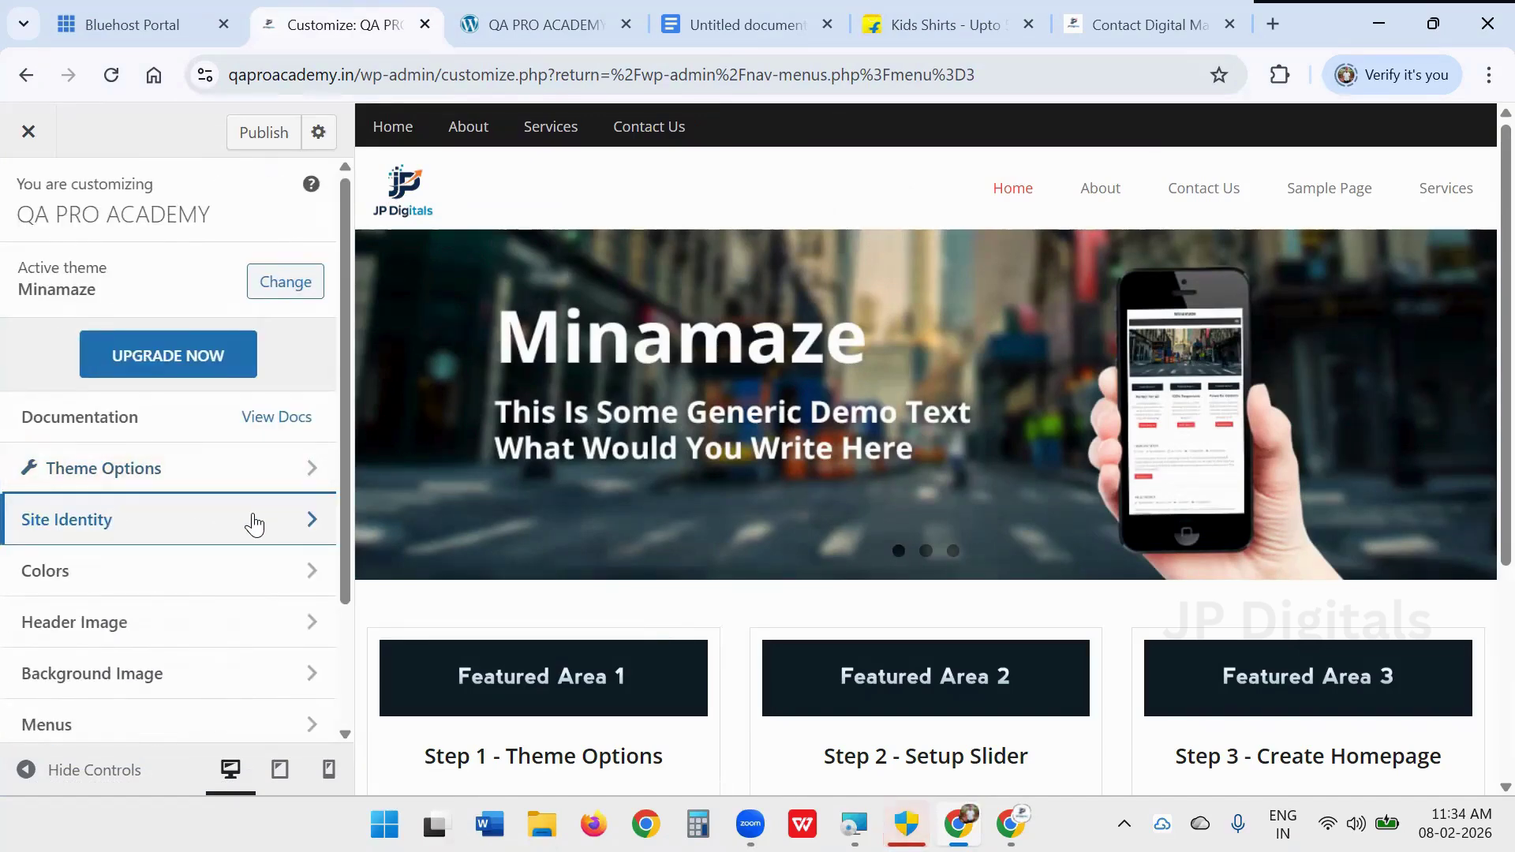
scroll(249, 521, "down", 1)
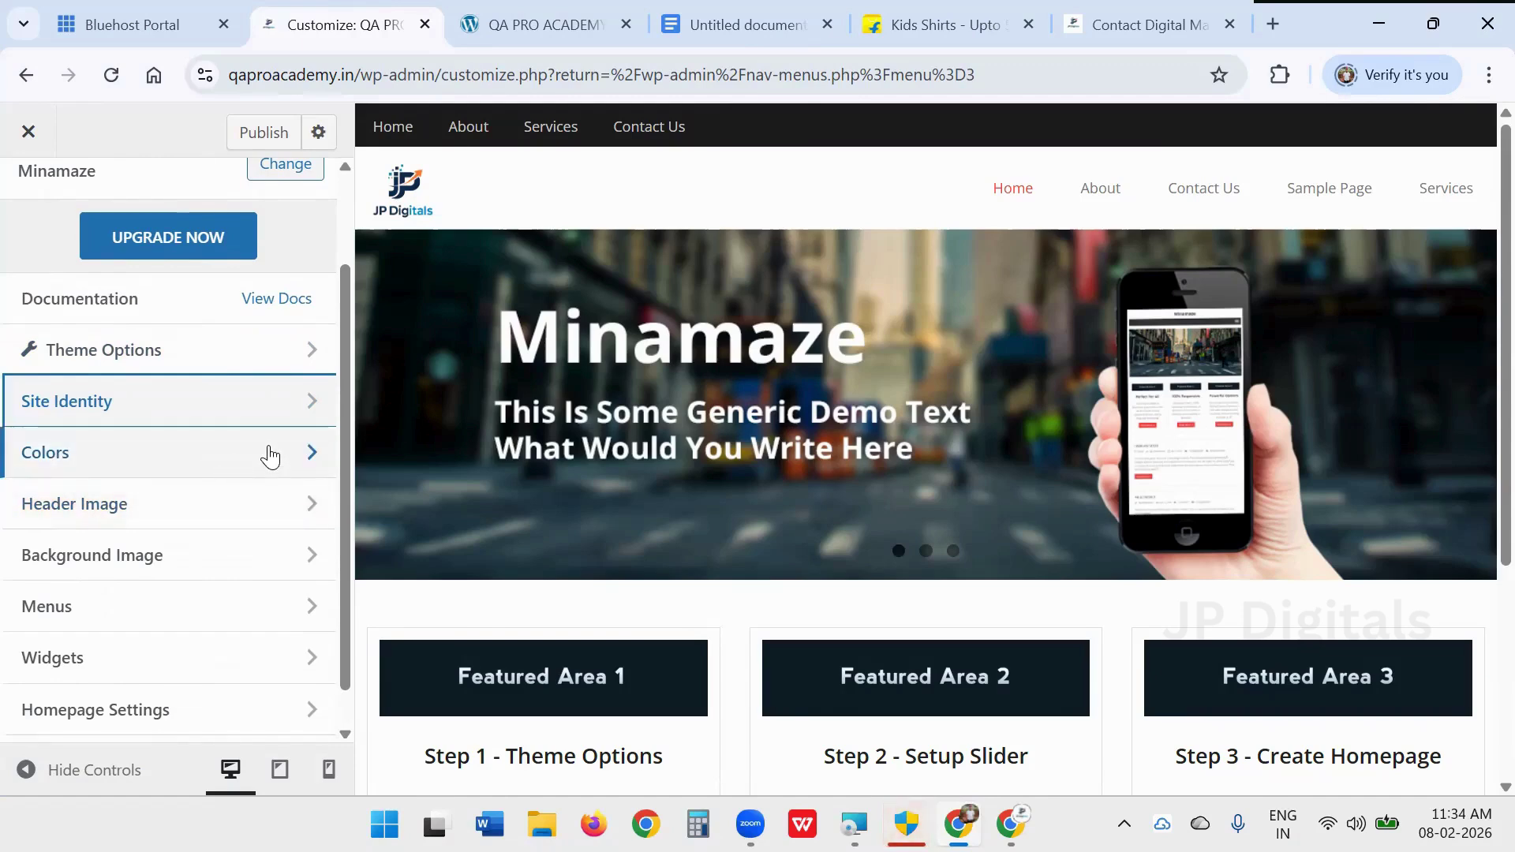
left_click(268, 451)
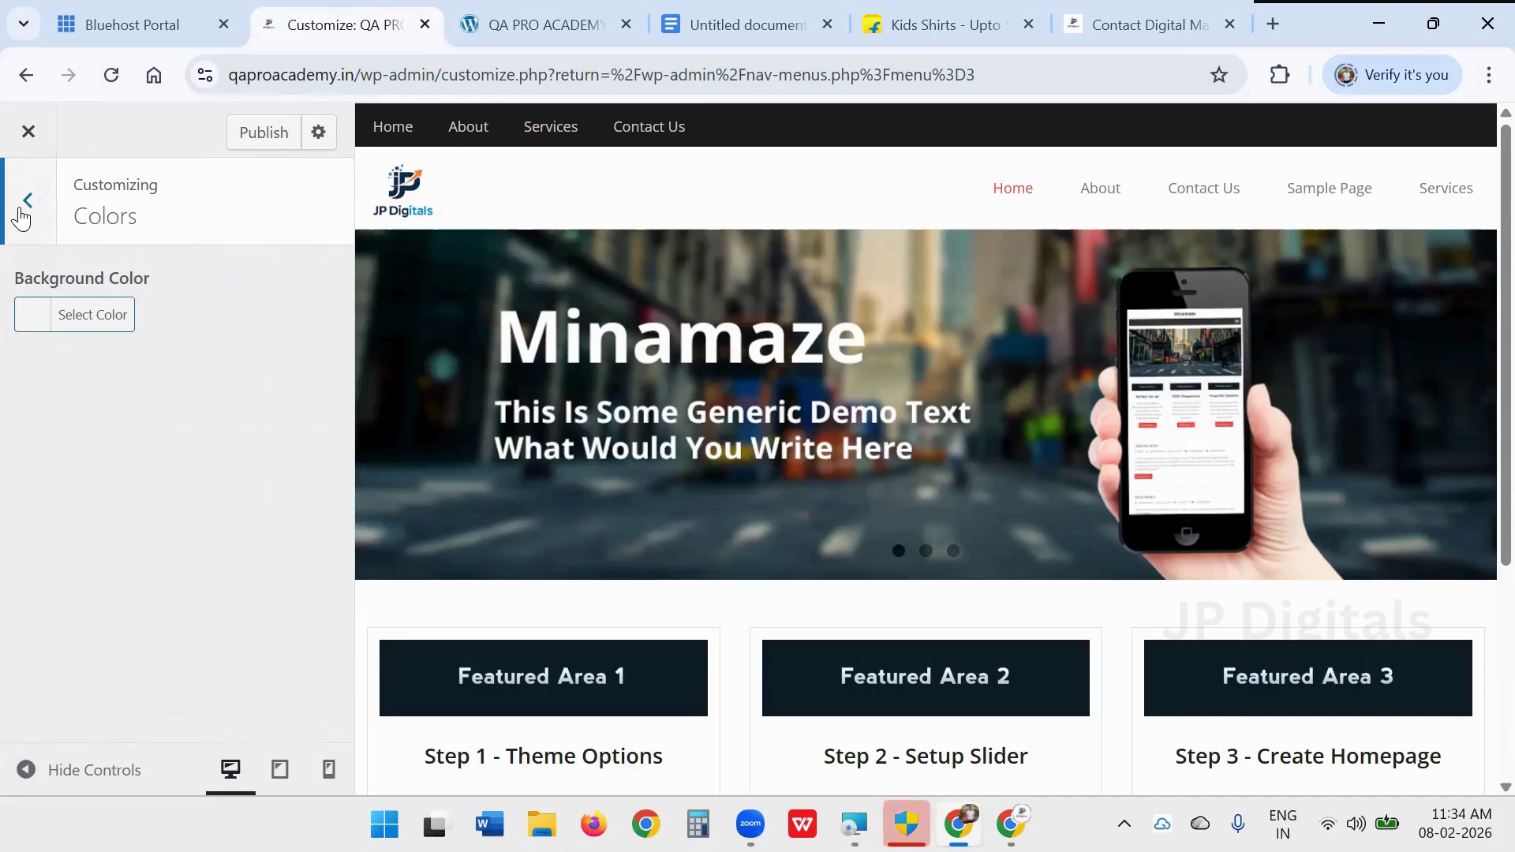
left_click(40, 321)
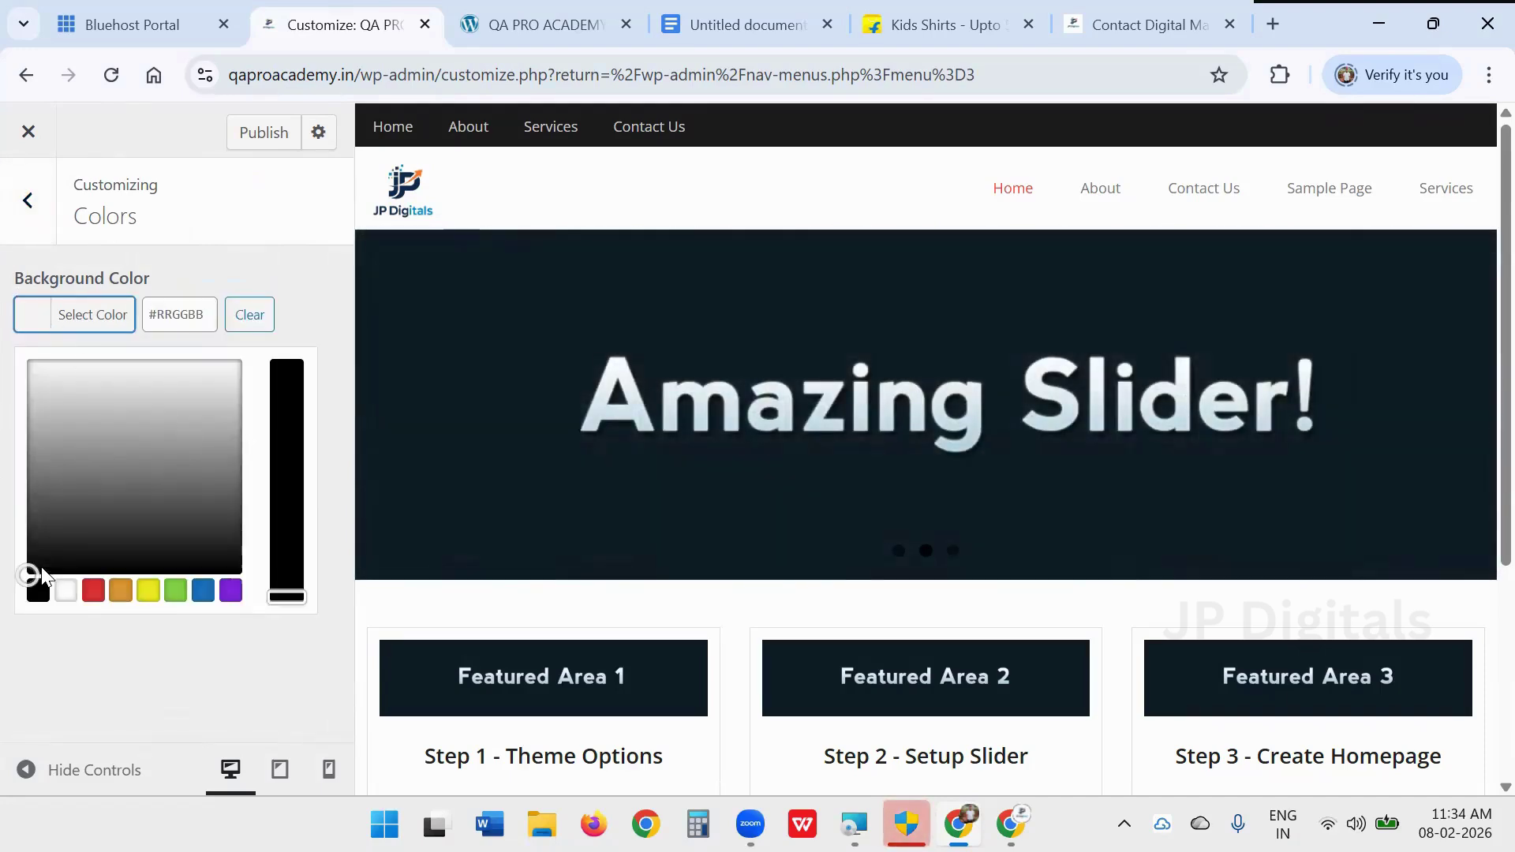
left_click_drag(41, 572, 86, 505)
left_click(93, 590)
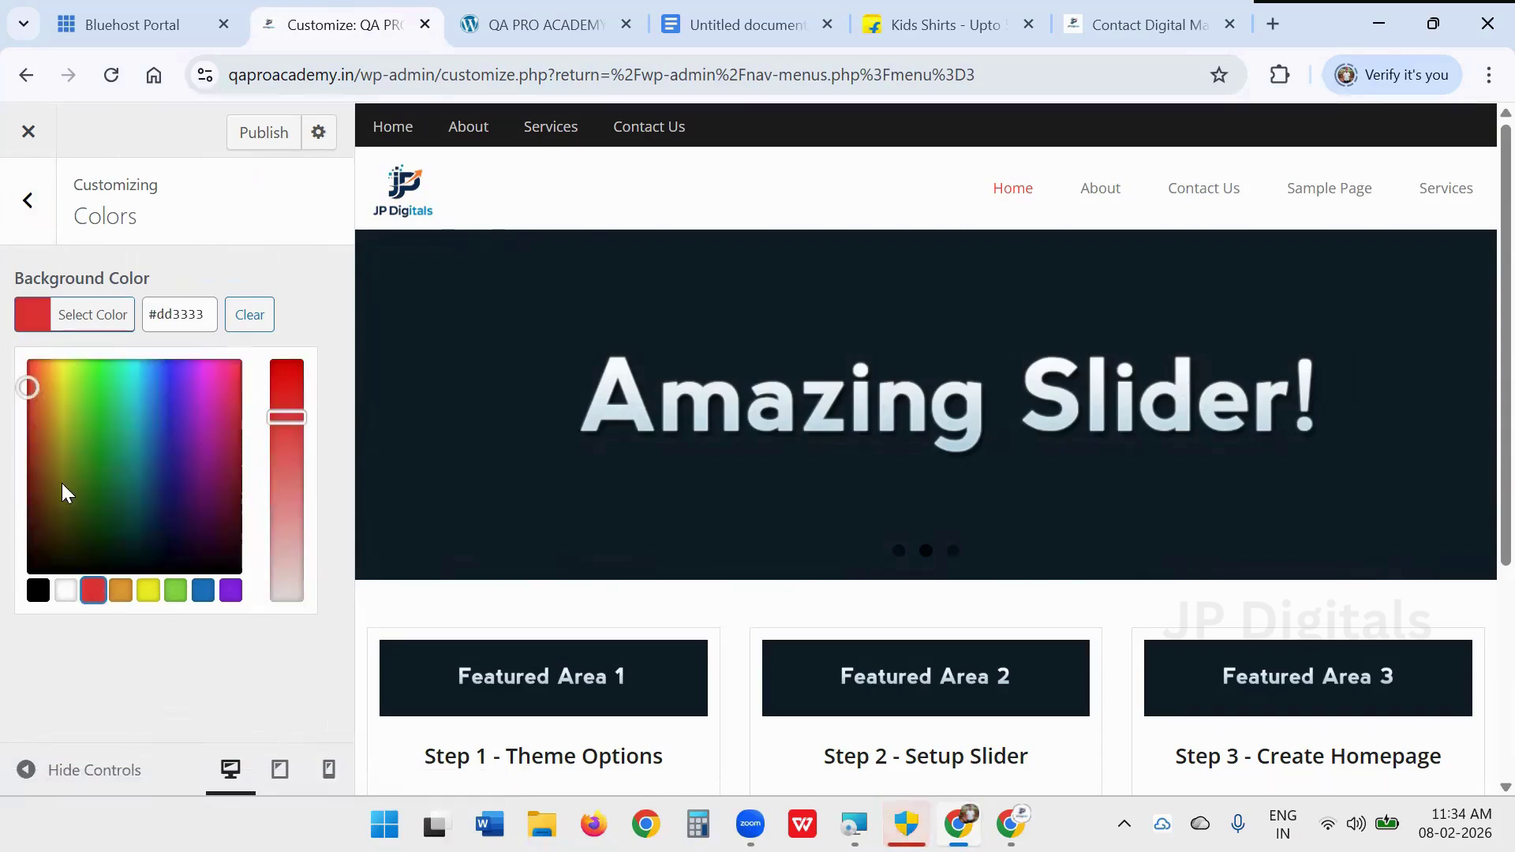
left_click_drag(27, 382, 264, 569)
left_click(125, 471)
left_click_drag(138, 493, 148, 543)
left_click(28, 203)
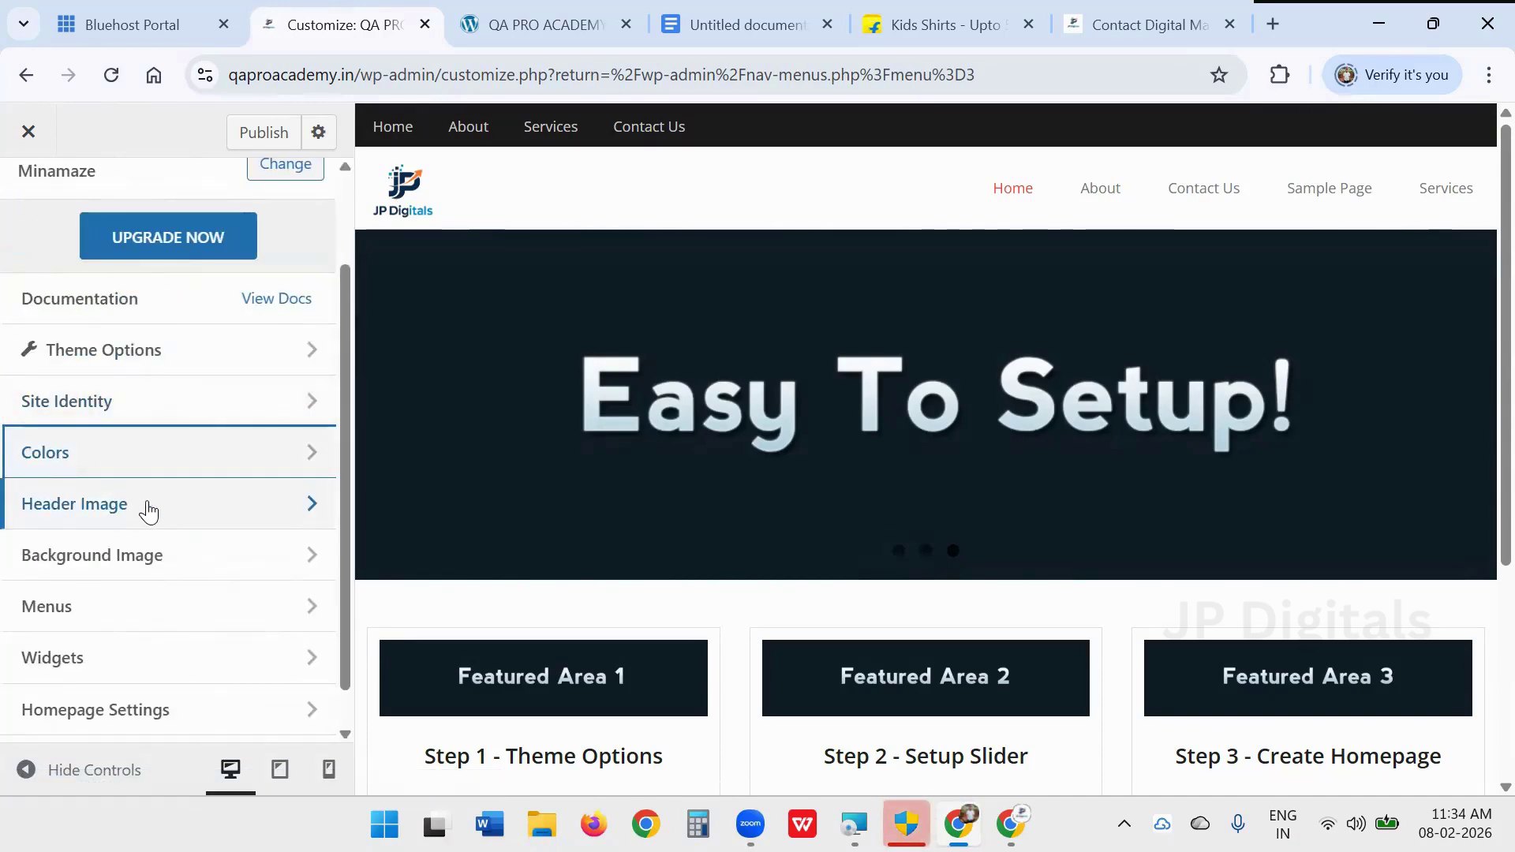
- Check the Header Image settings and return to the main customization sections
left_click(176, 509)
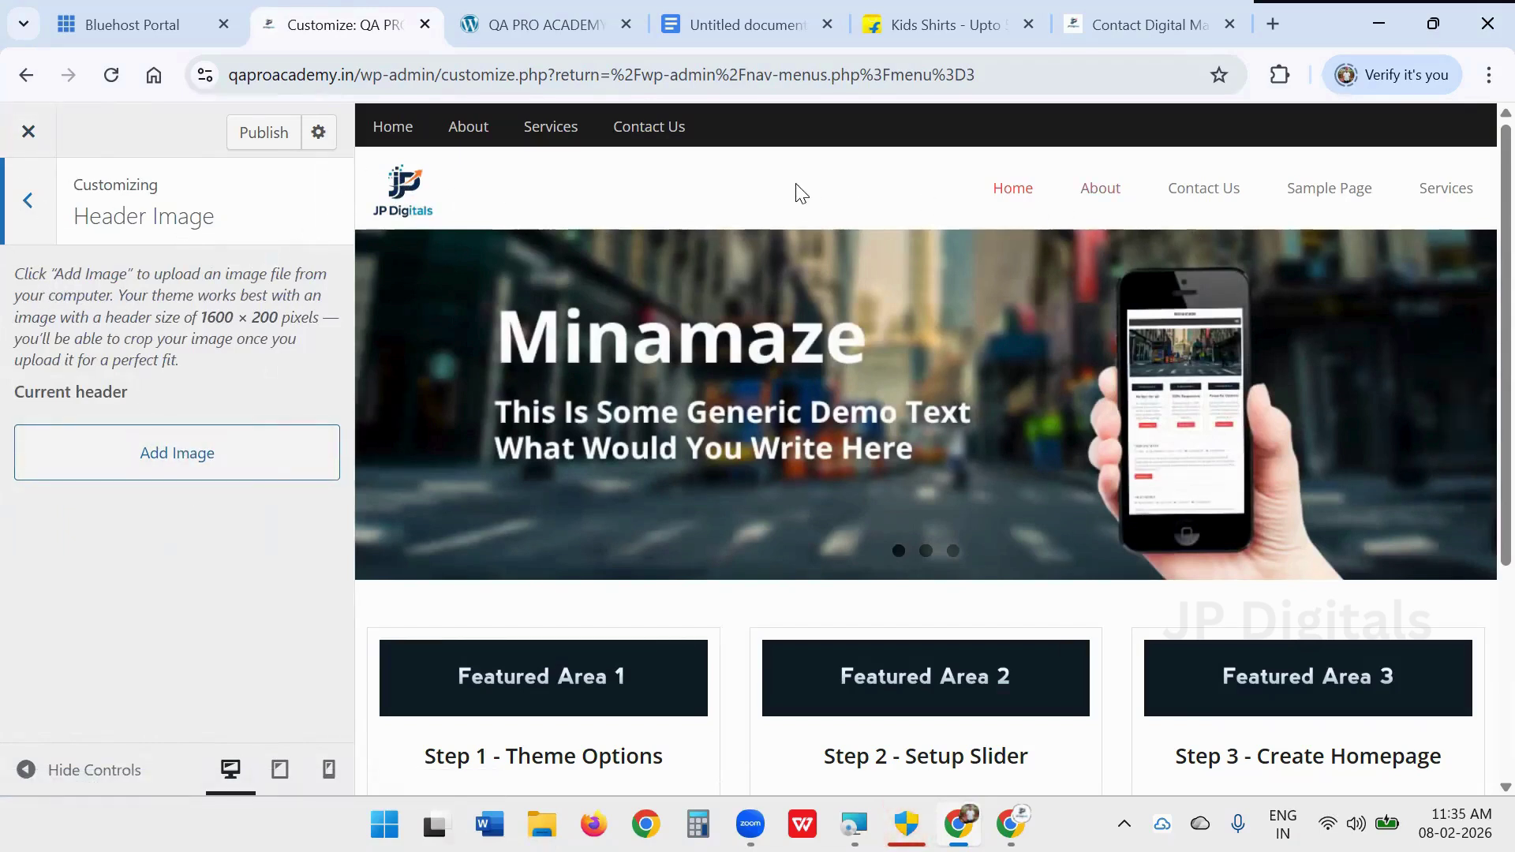
left_click(29, 204)
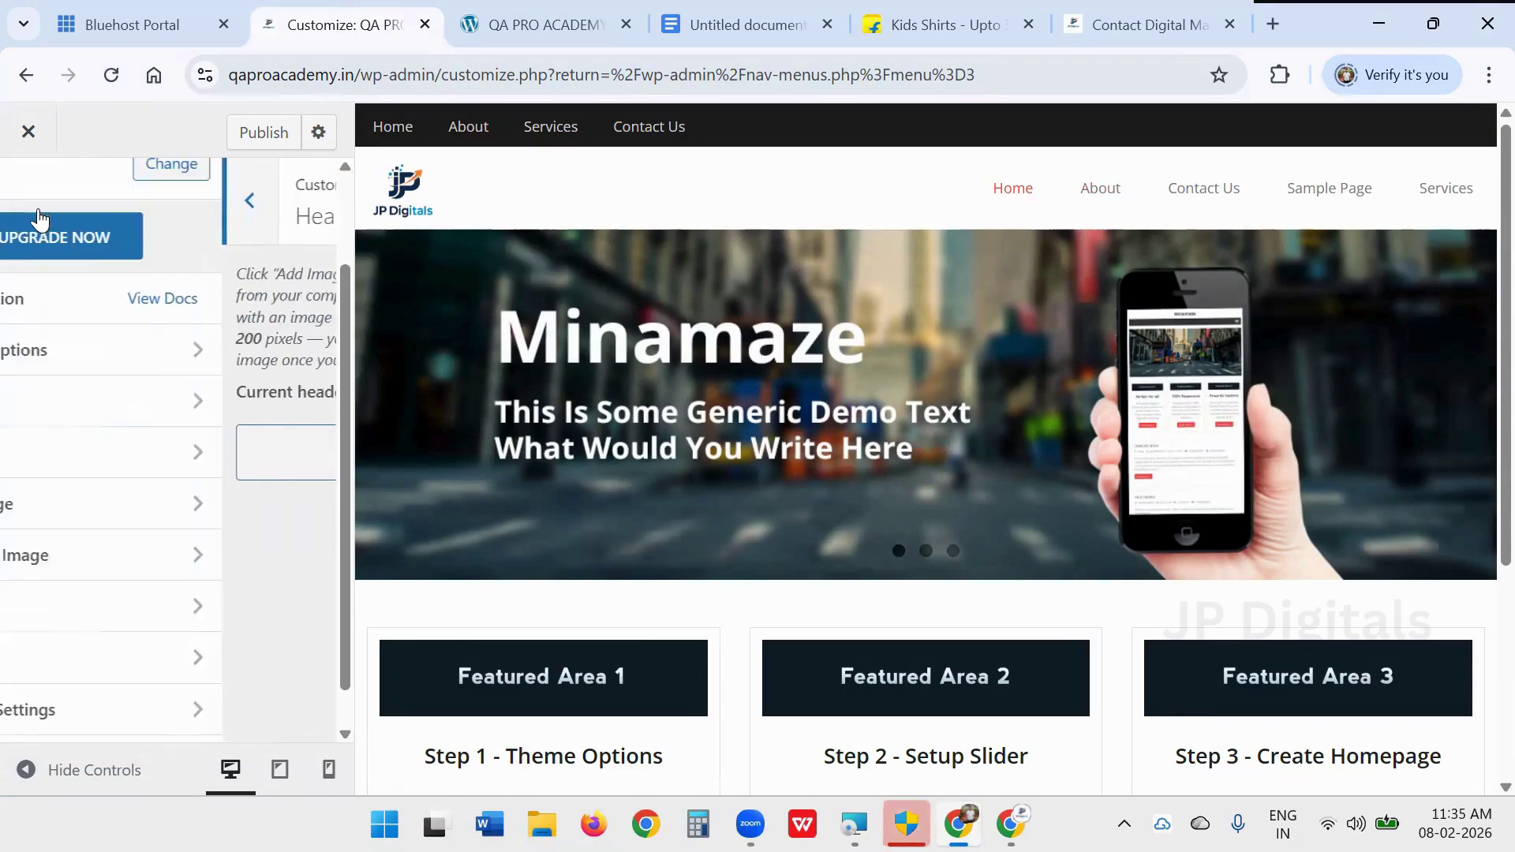
scroll(224, 545, "down", 1)
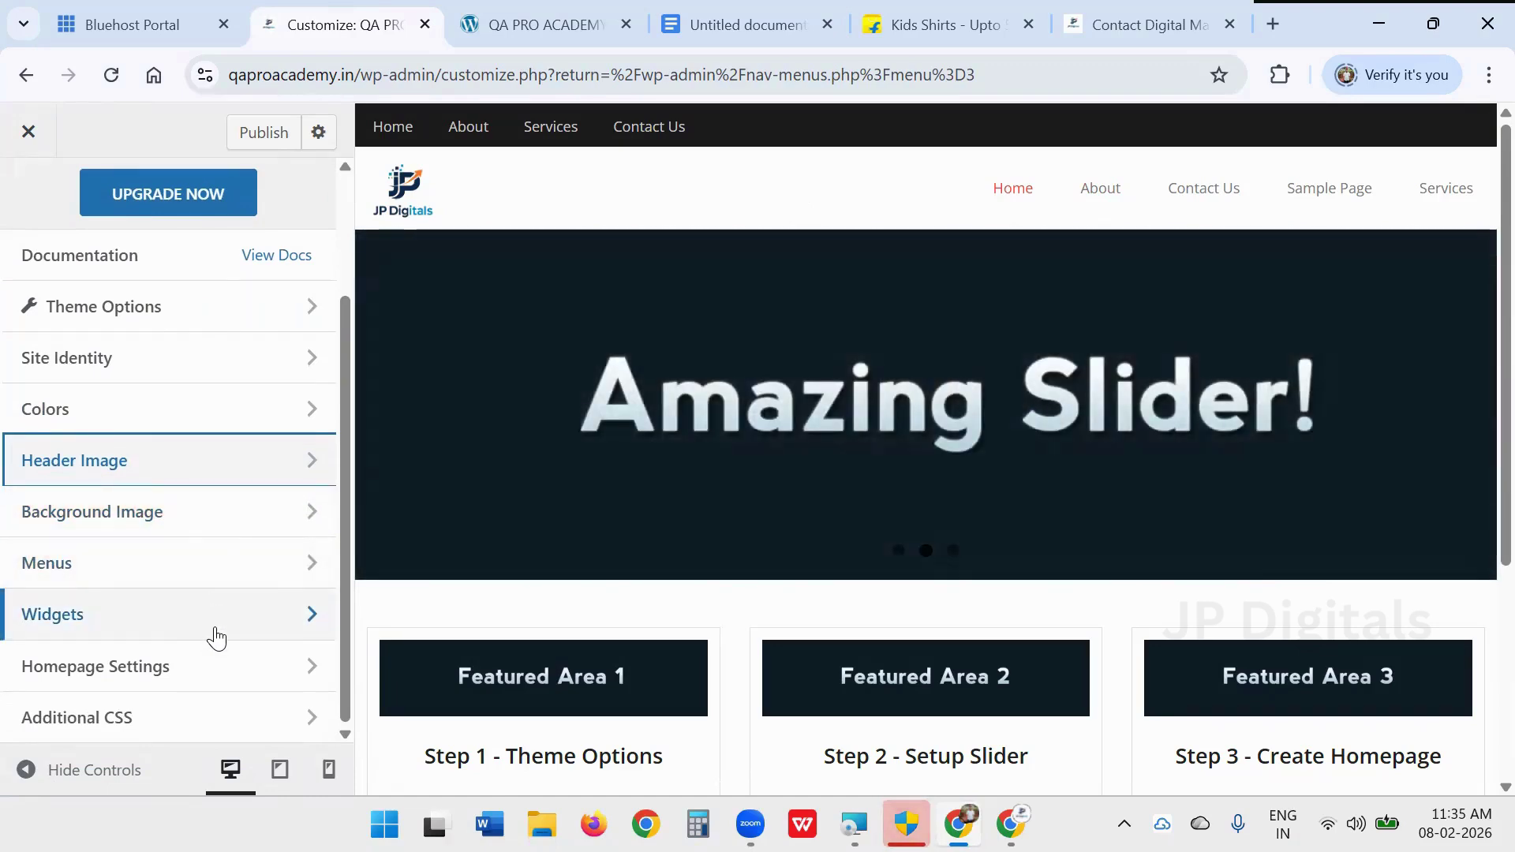
scroll(272, 631, "up", 3)
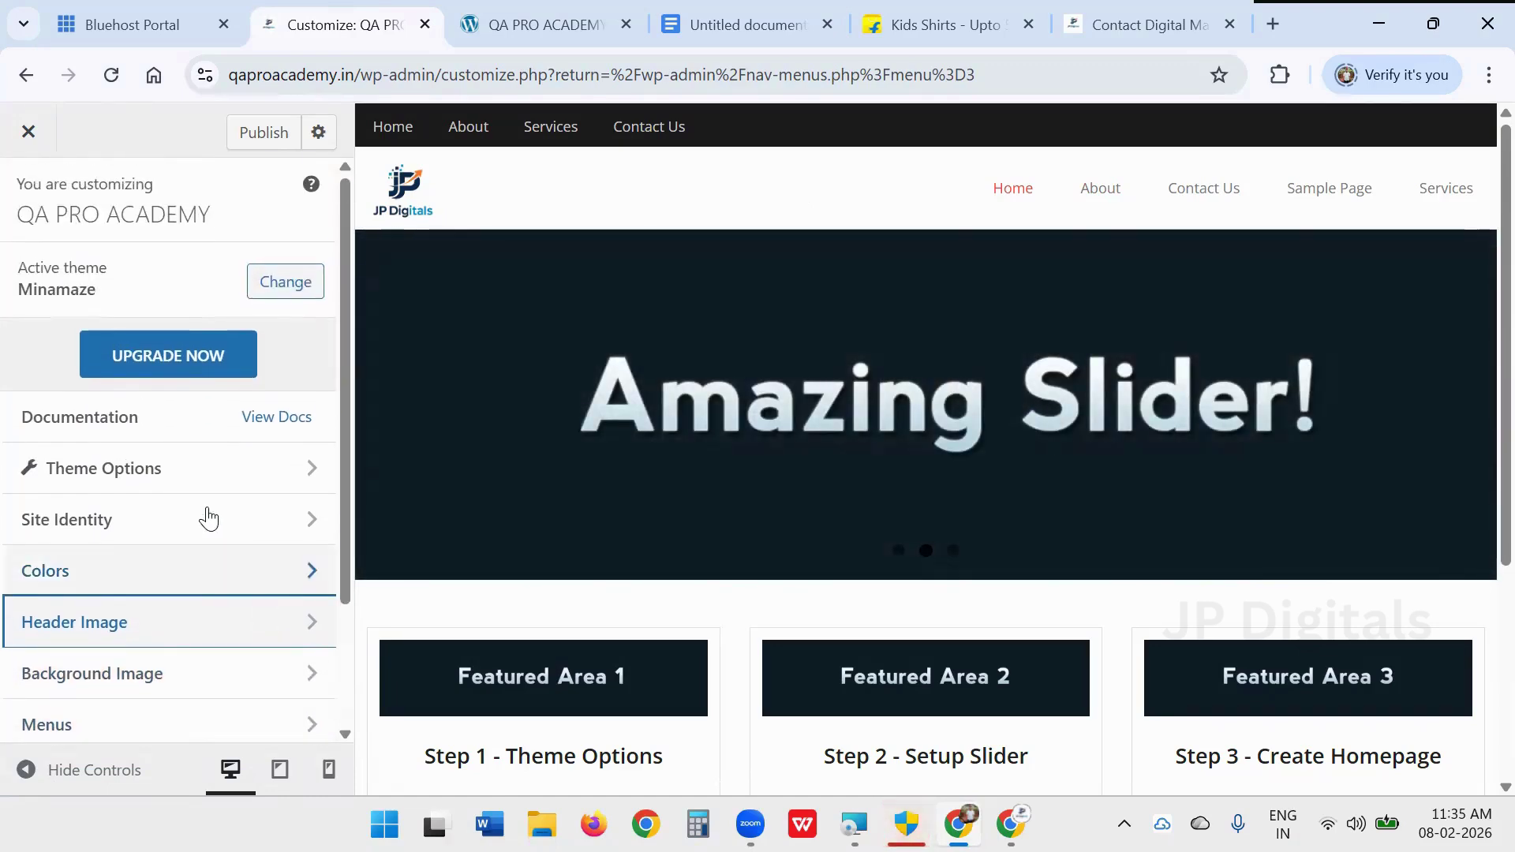
- Look through the Homepage settings in Theme Options, including layout, slider, slides and call to action, and return to the main sections
left_click(274, 471)
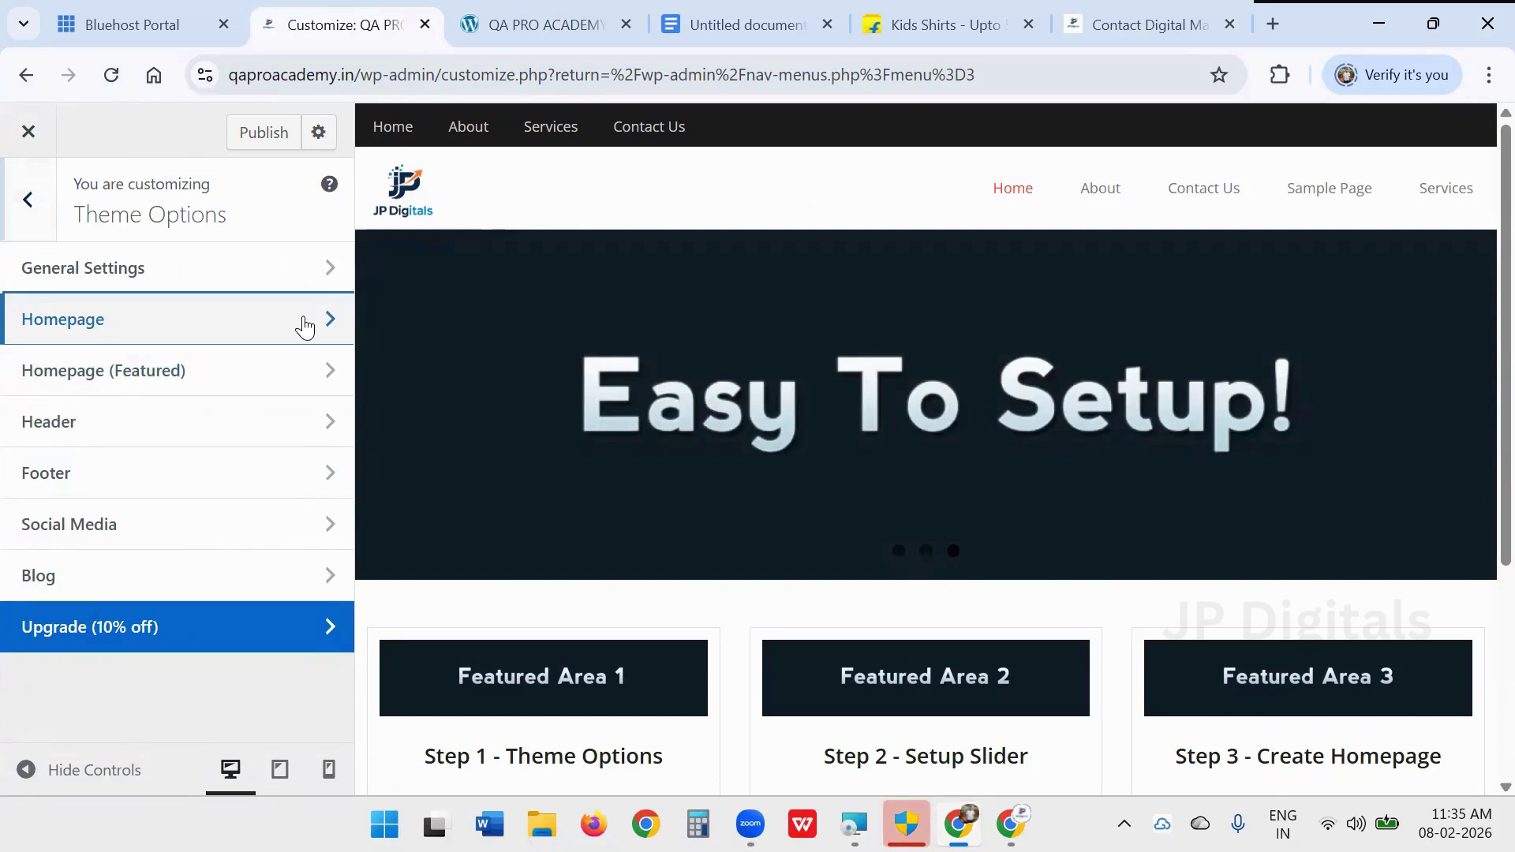
left_click(304, 320)
scroll(158, 564, "down", 1)
scroll(158, 563, "down", 1)
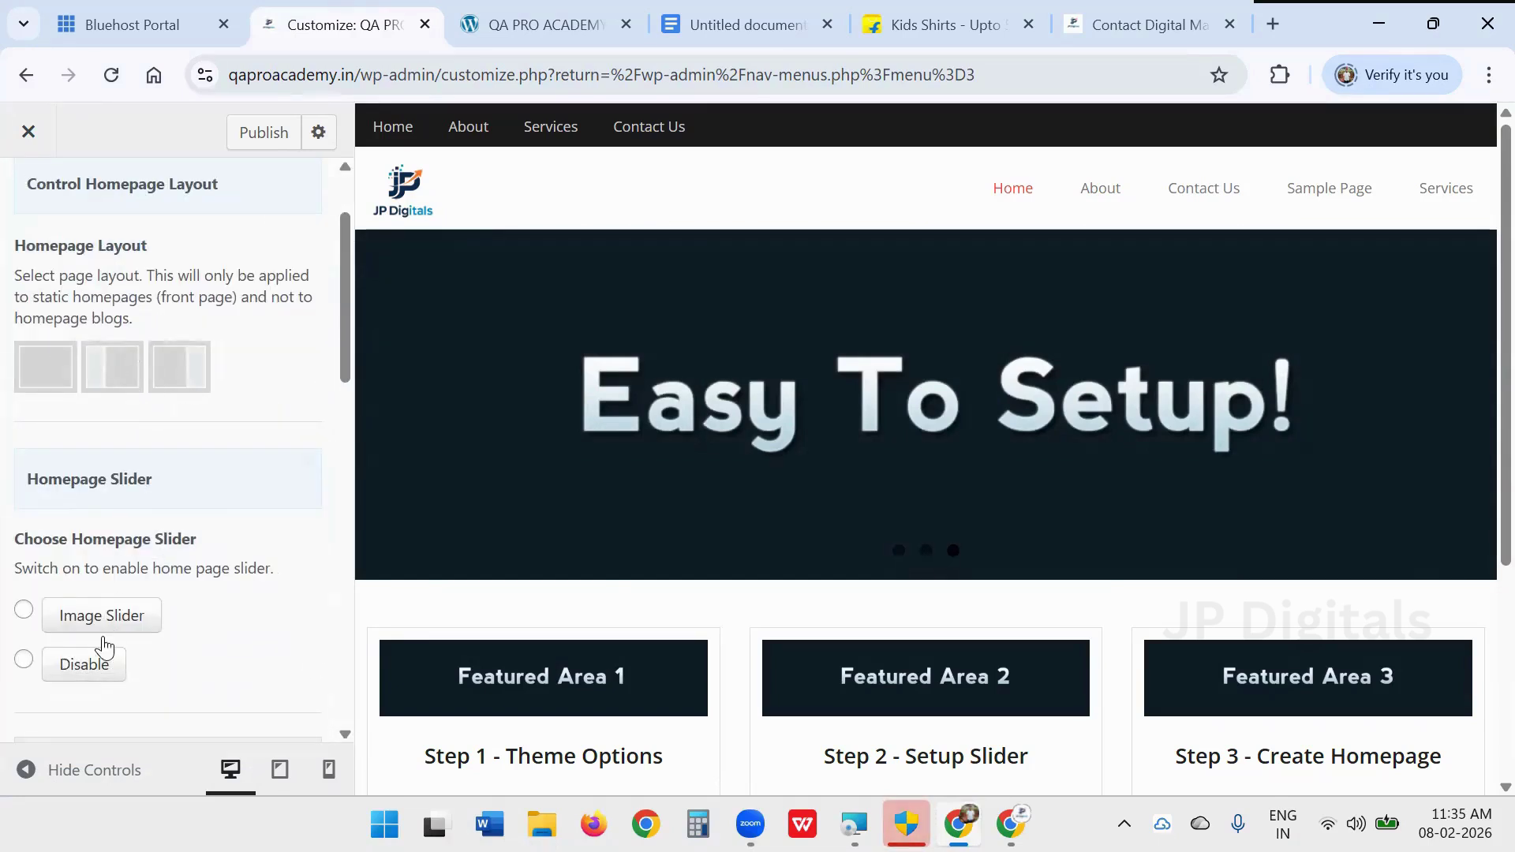
left_click(69, 615)
scroll(55, 609, "down", 5)
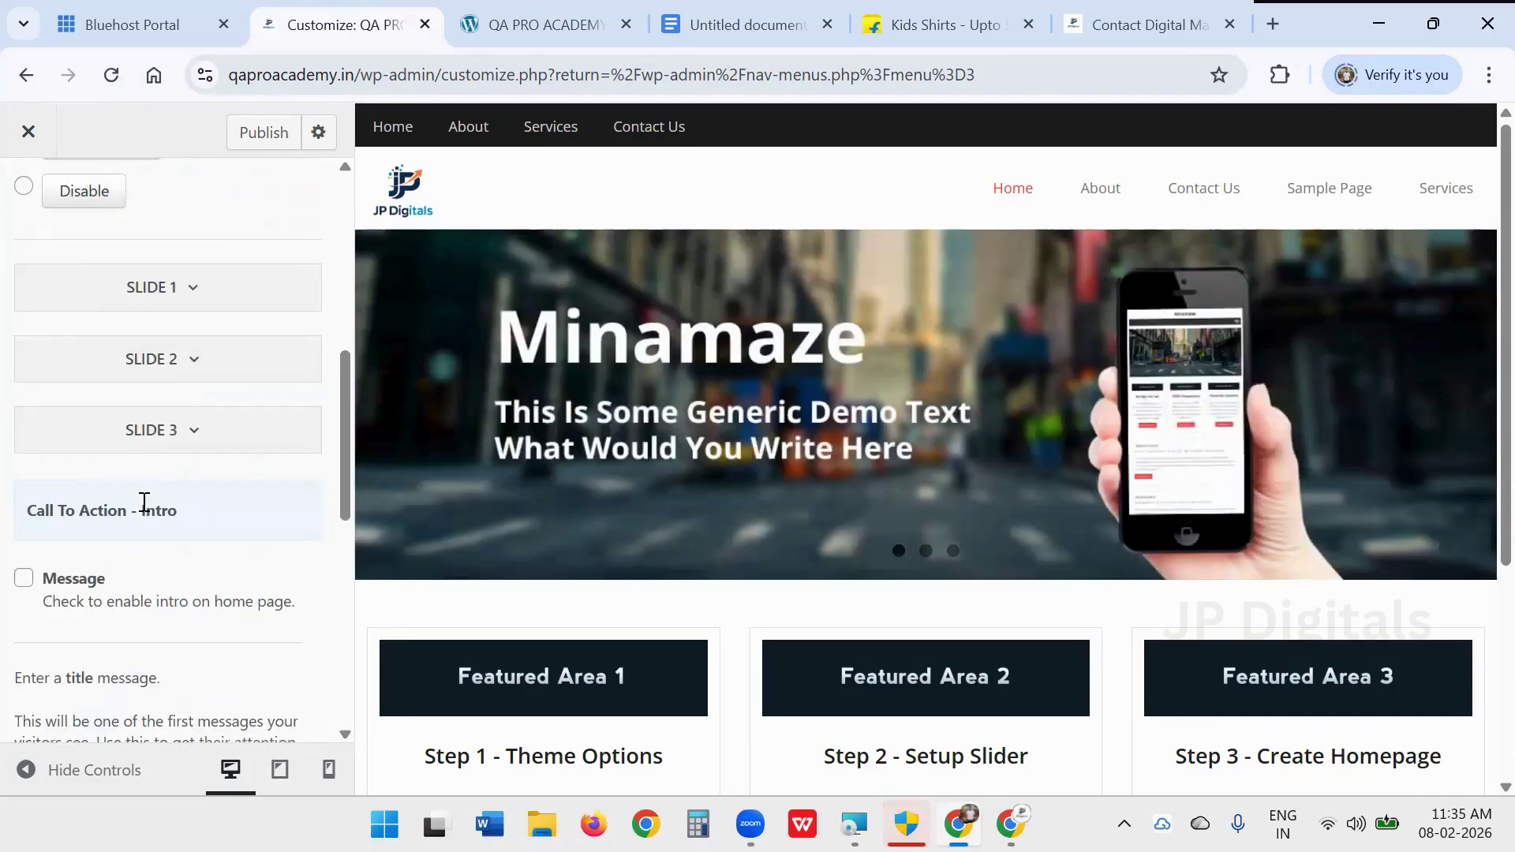
scroll(150, 458, "down", 10)
scroll(54, 244, "up", 20)
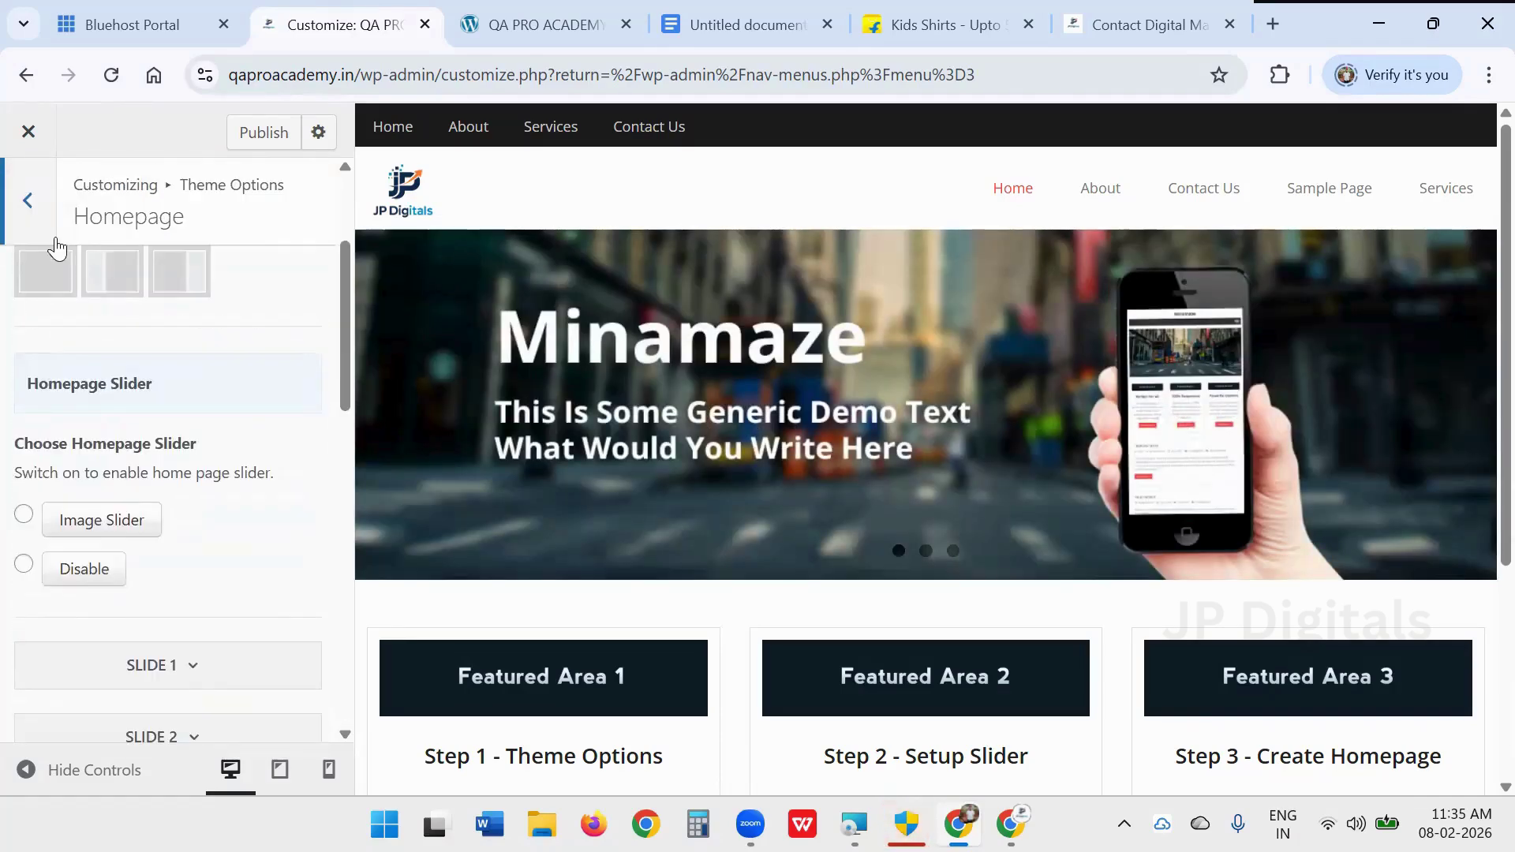
left_click(30, 205)
left_click(30, 206)
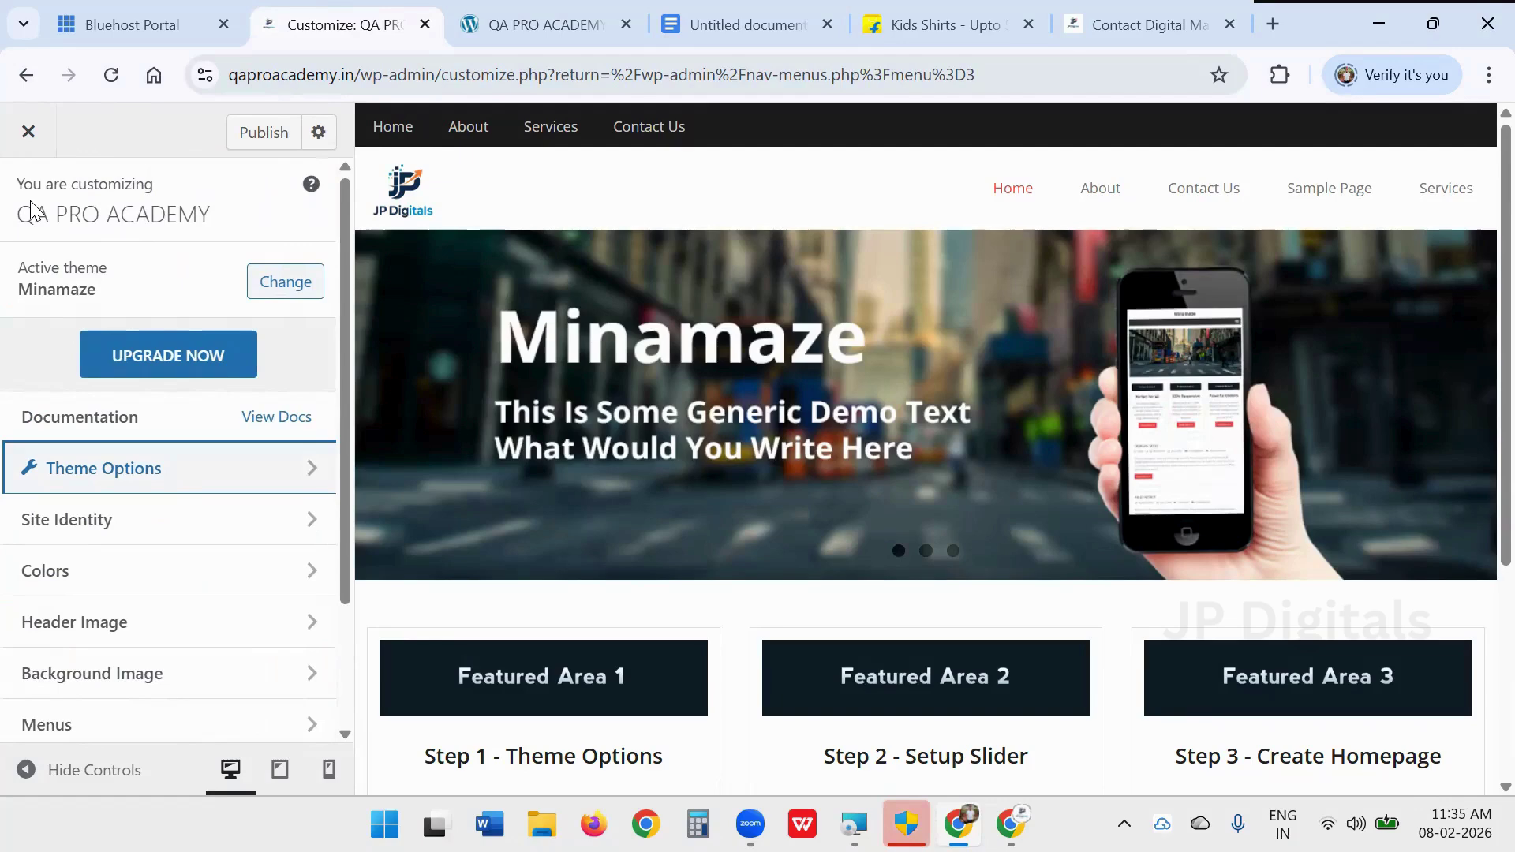
scroll(170, 501, "down", 2)
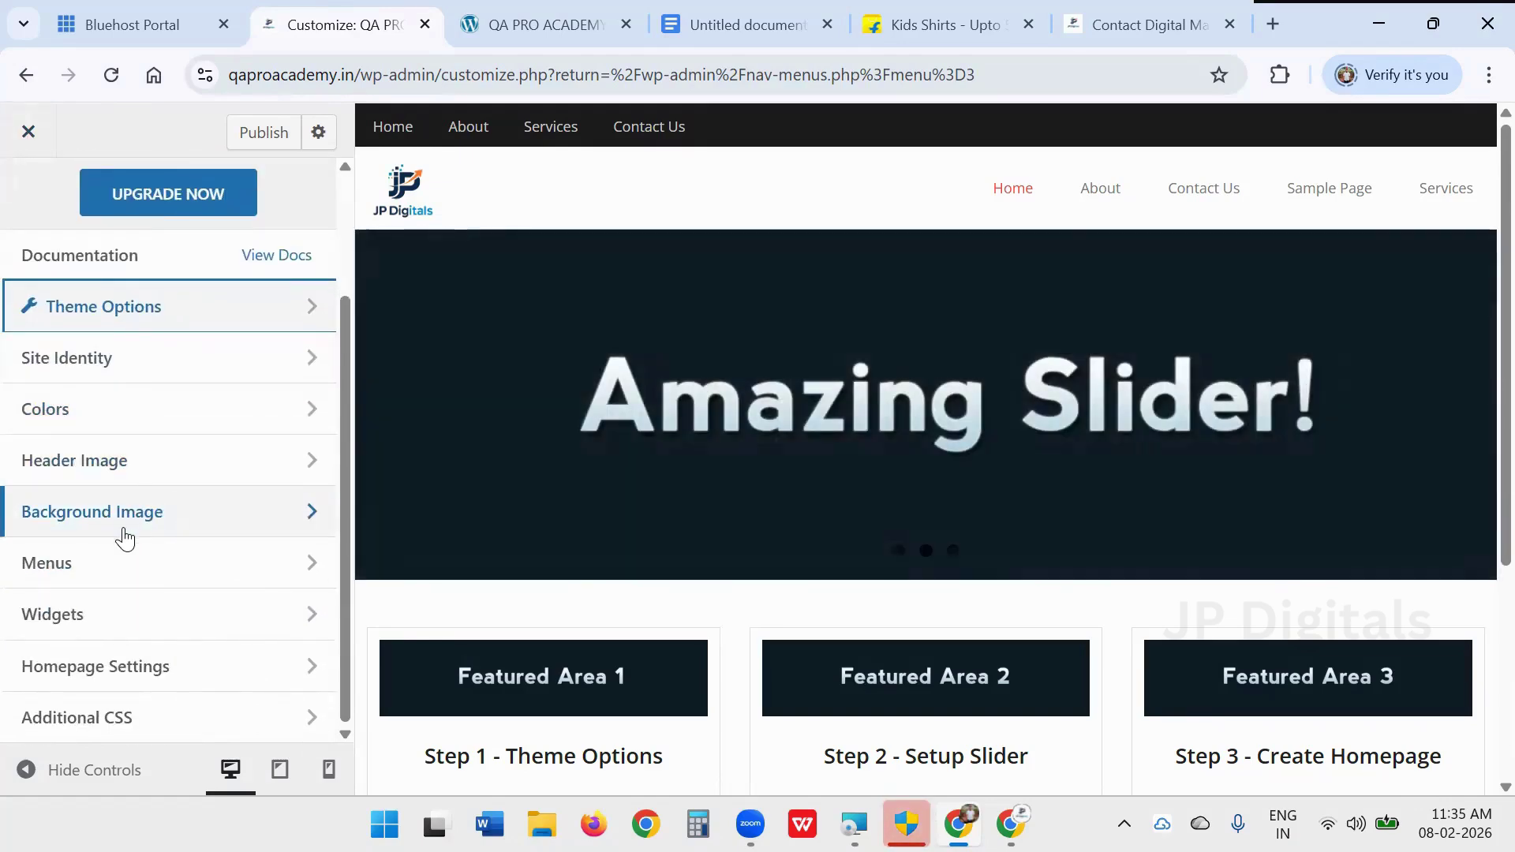
scroll(161, 447, "up", 1)
scroll(161, 447, "up", 2)
- Publish the site customizations and close the customizer, keeping the changes when warned about losing them
left_click(28, 131)
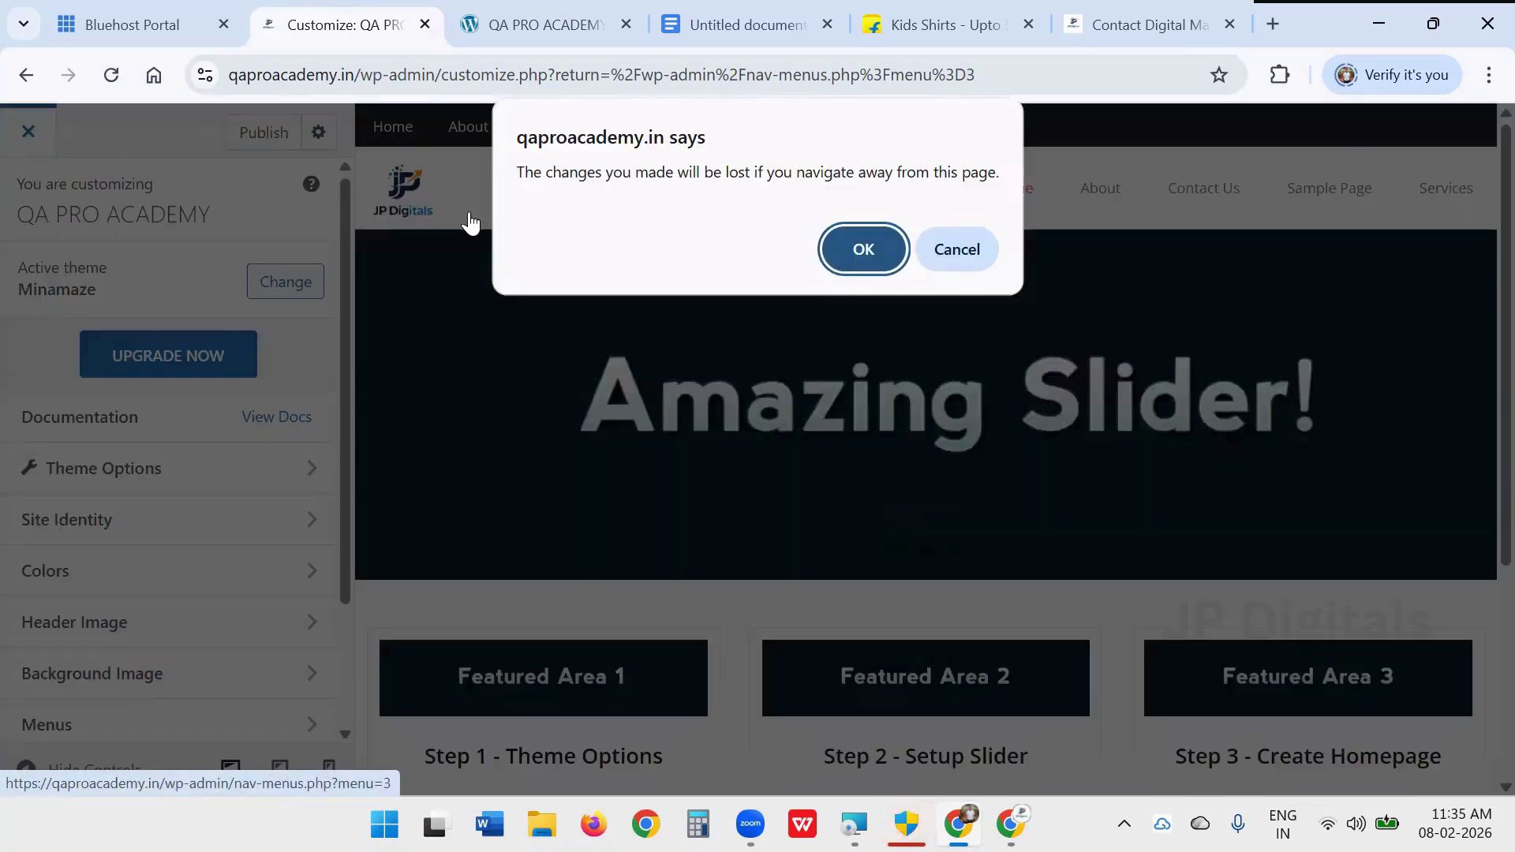
left_click(925, 247)
scroll(176, 568, "down", 2)
scroll(186, 371, "up", 2)
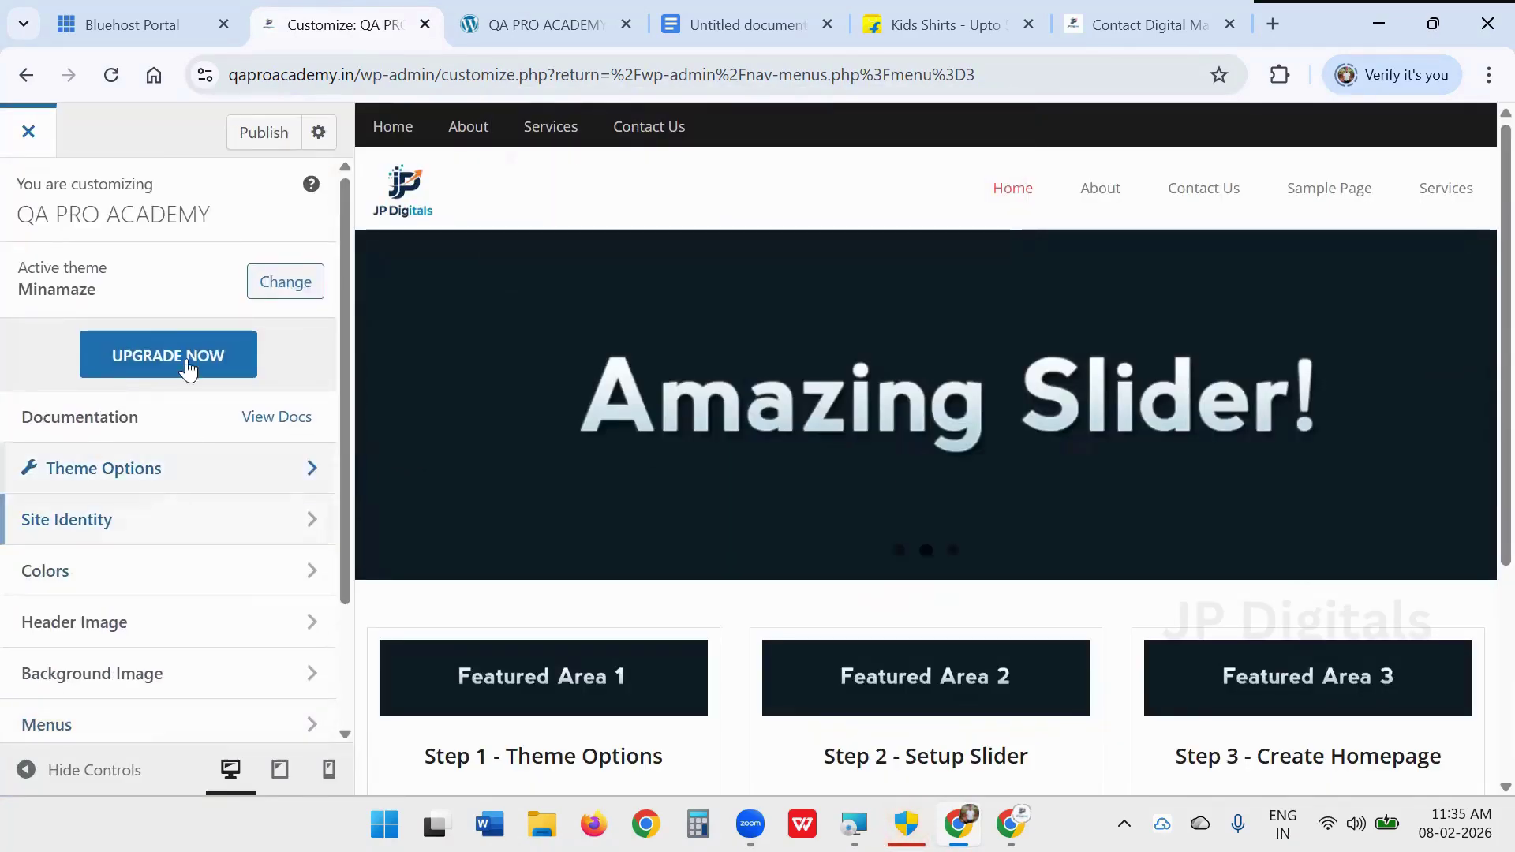
left_click(267, 132)
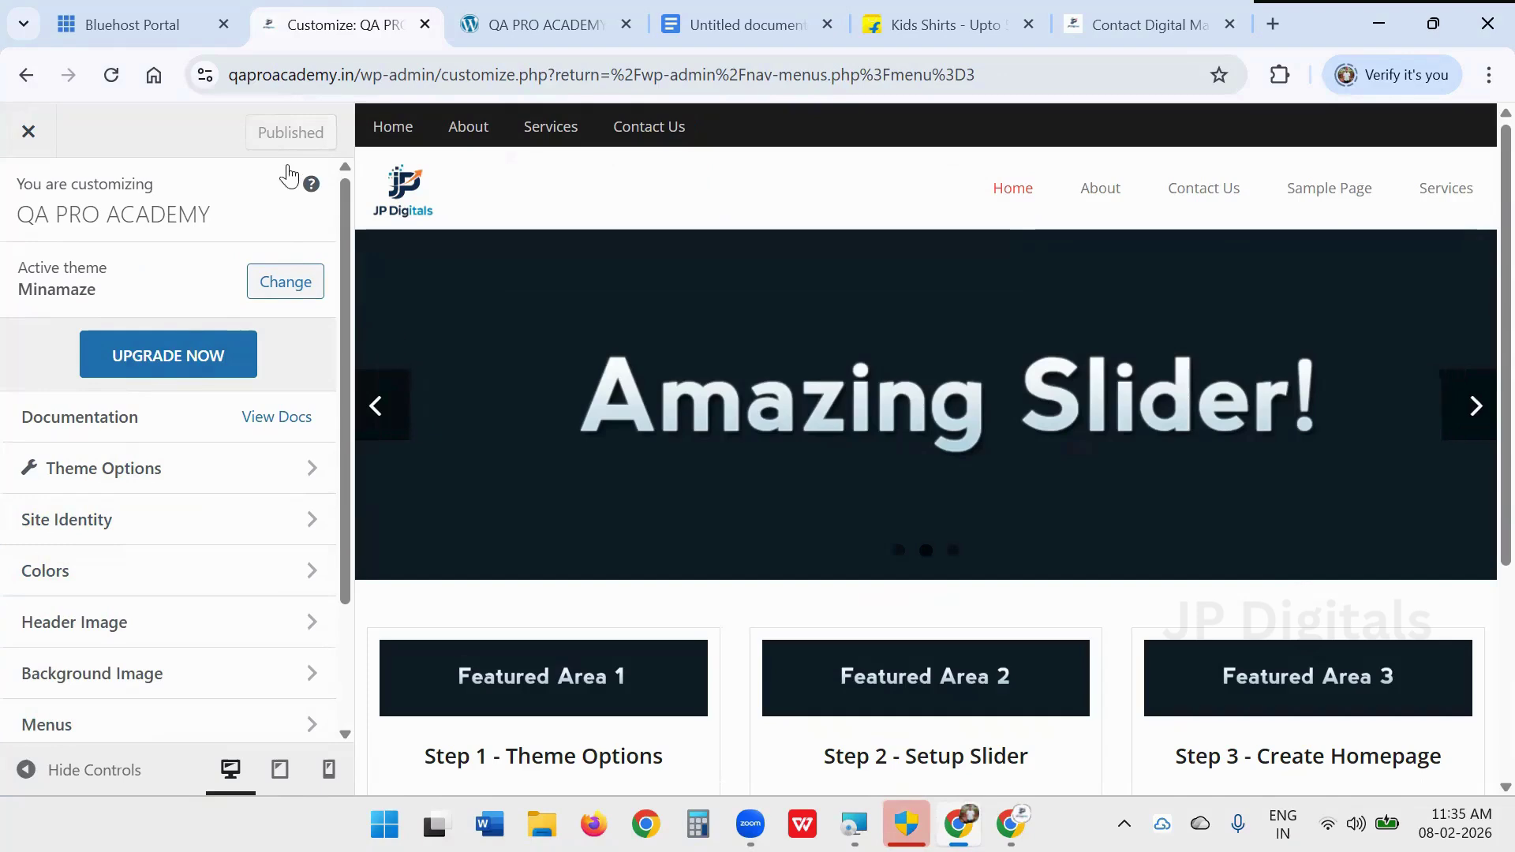
left_click(30, 133)
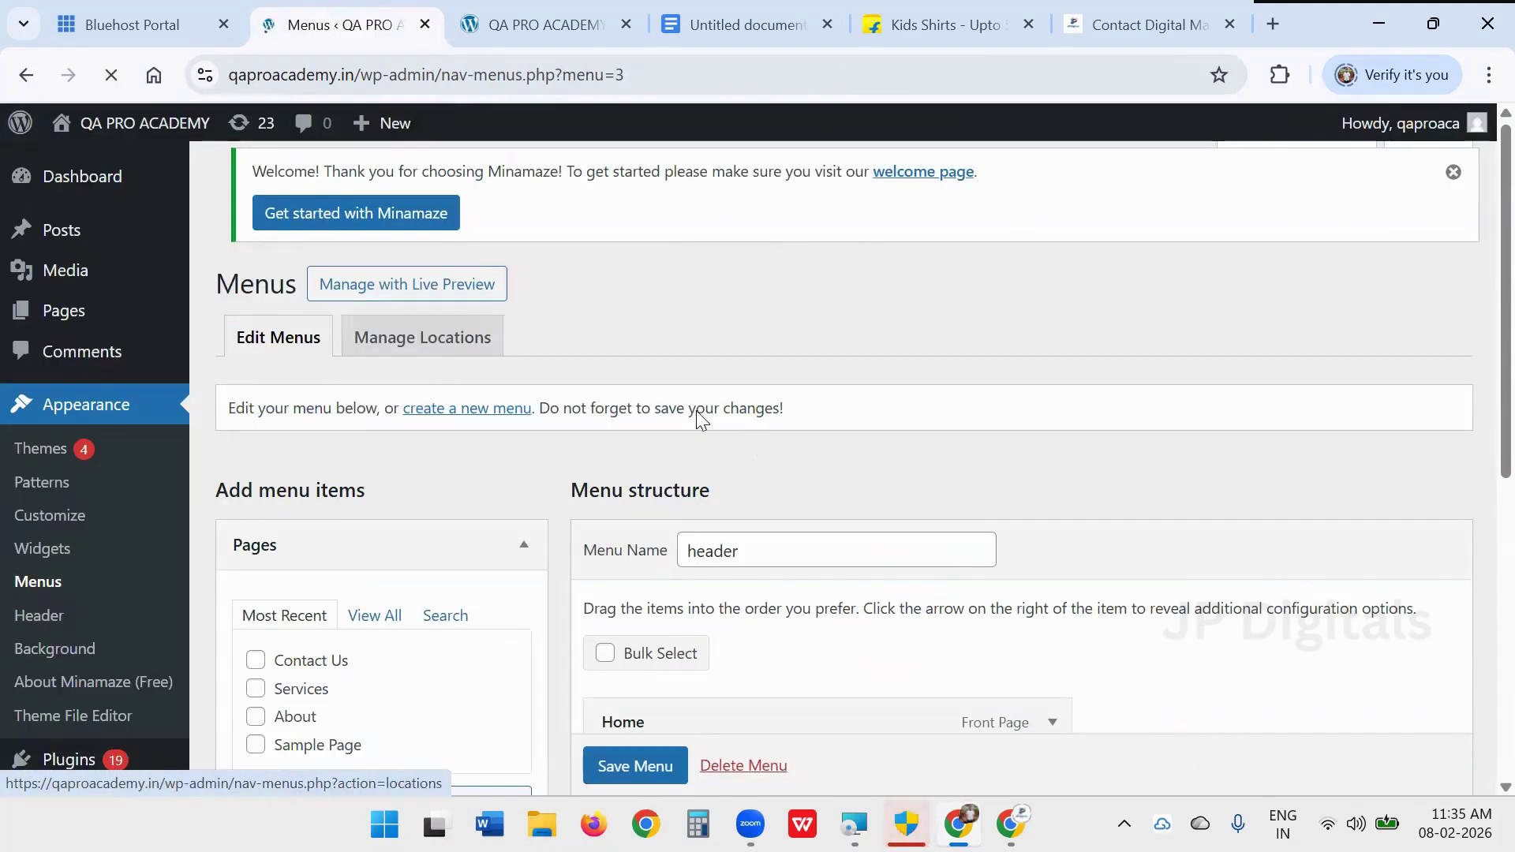
- Reload the live QA PRO ACADEMY homepage and review its logo, menu, background, slider and featured areas
left_click(483, 12)
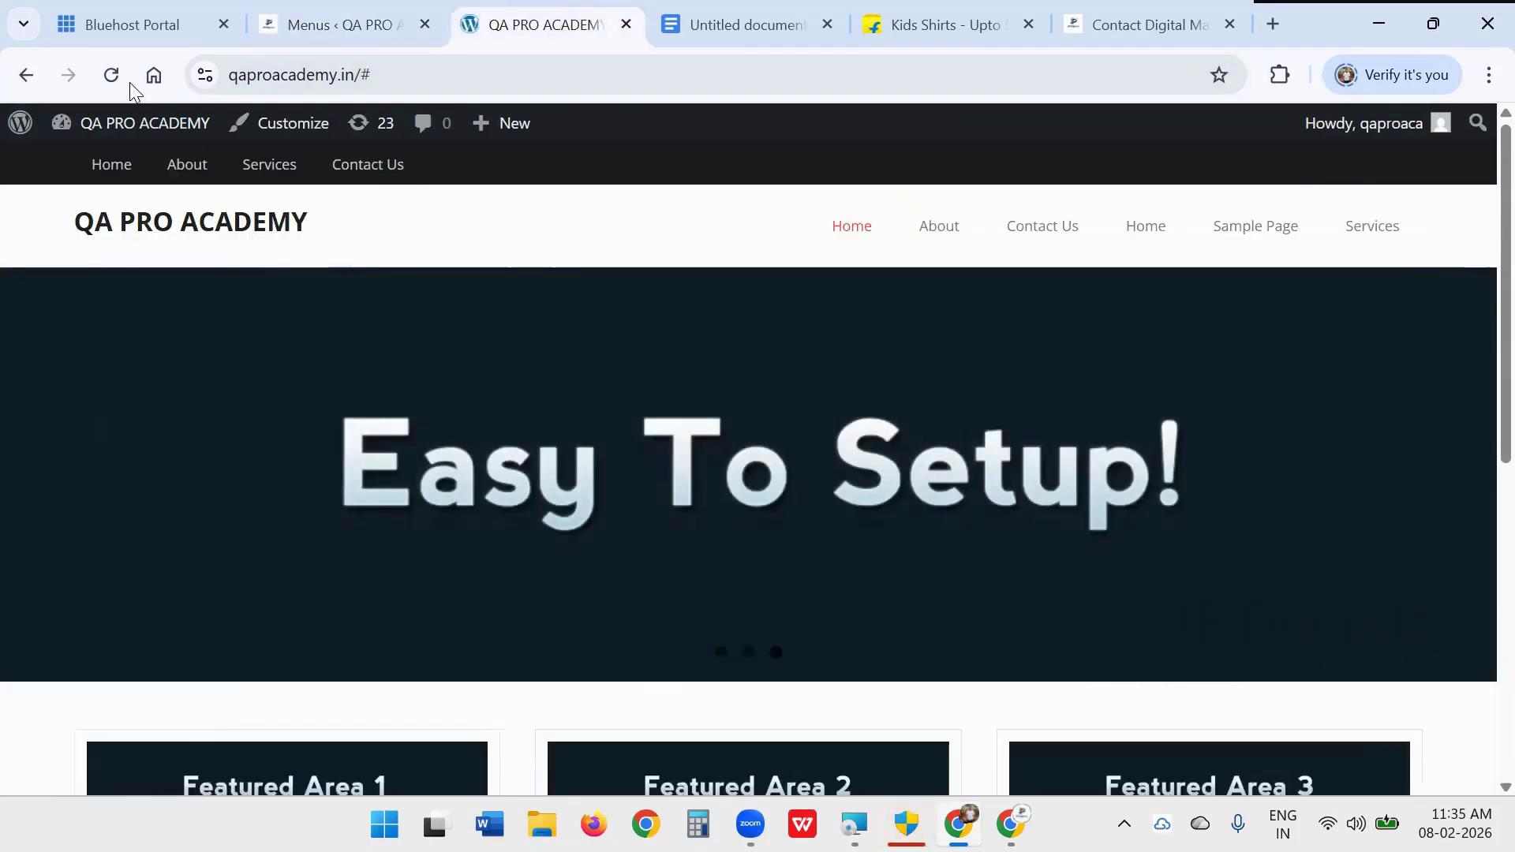
left_click(112, 74)
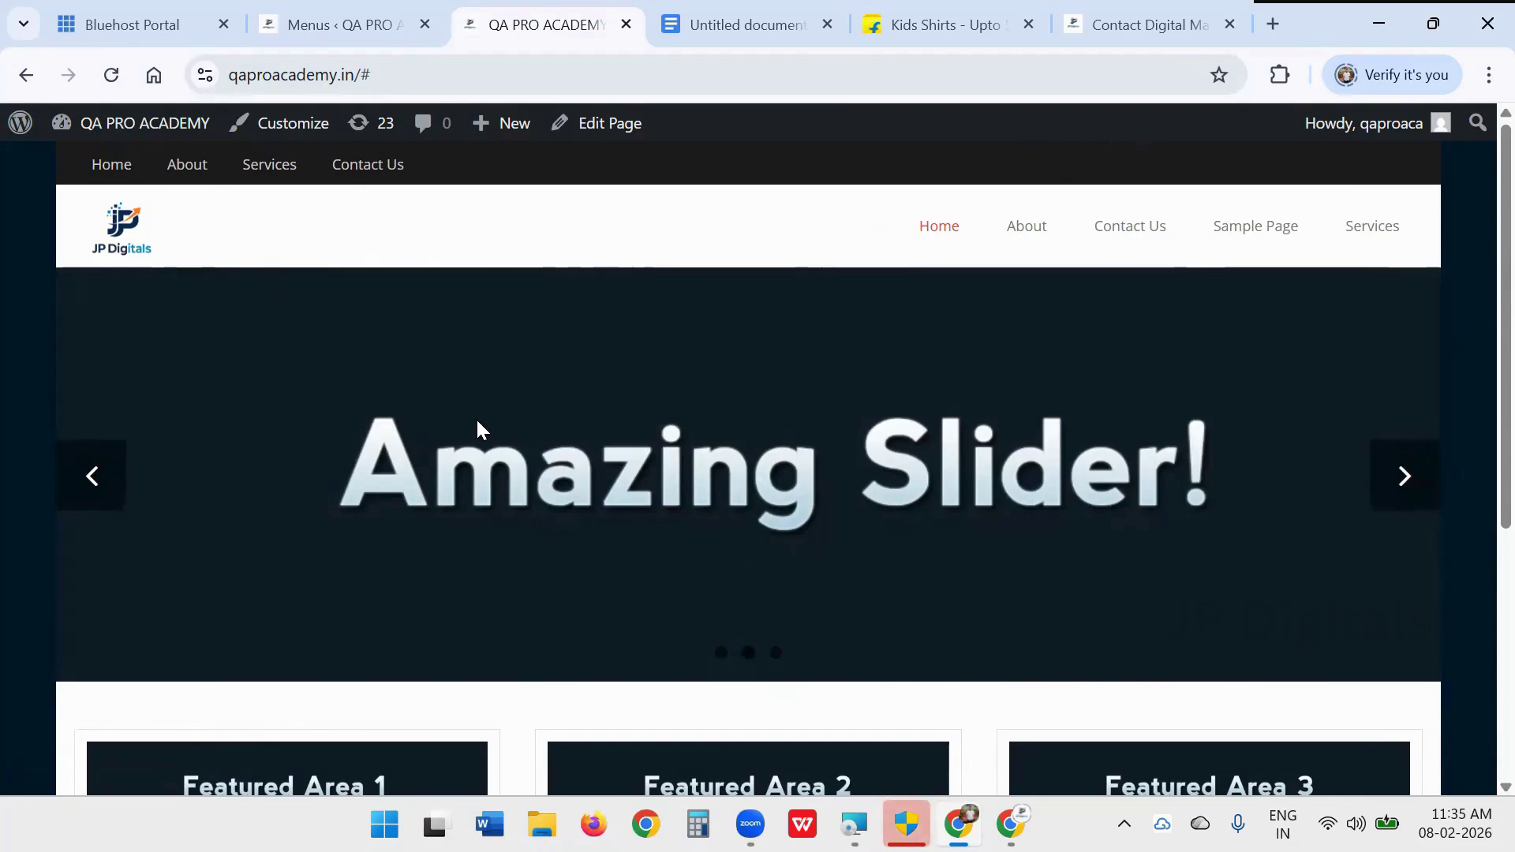
scroll(477, 424, "down", 5)
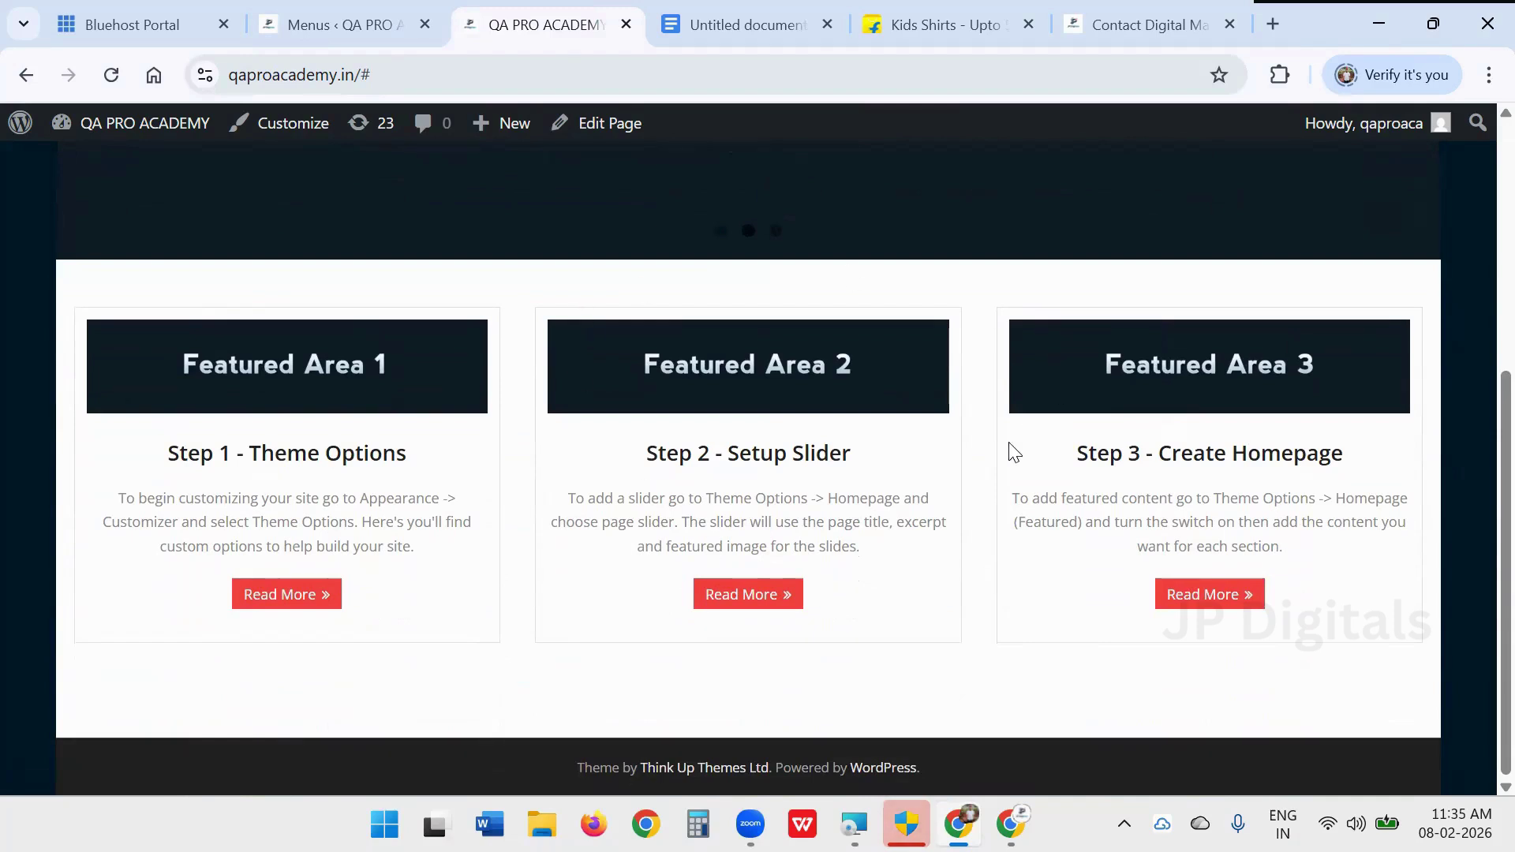
scroll(961, 448, "up", 5)
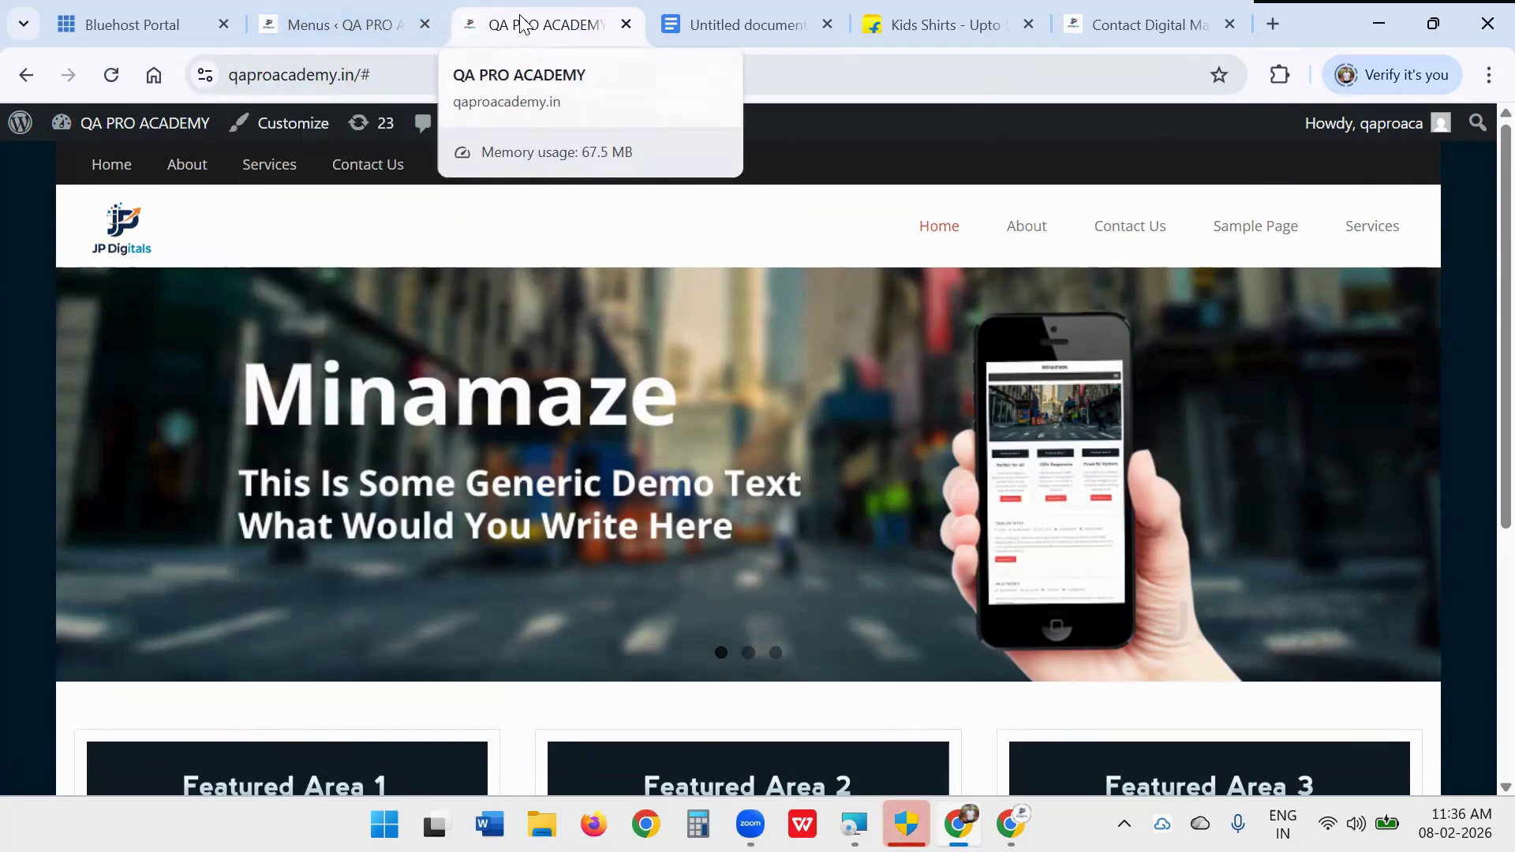
scroll(332, 311, "down", 5)
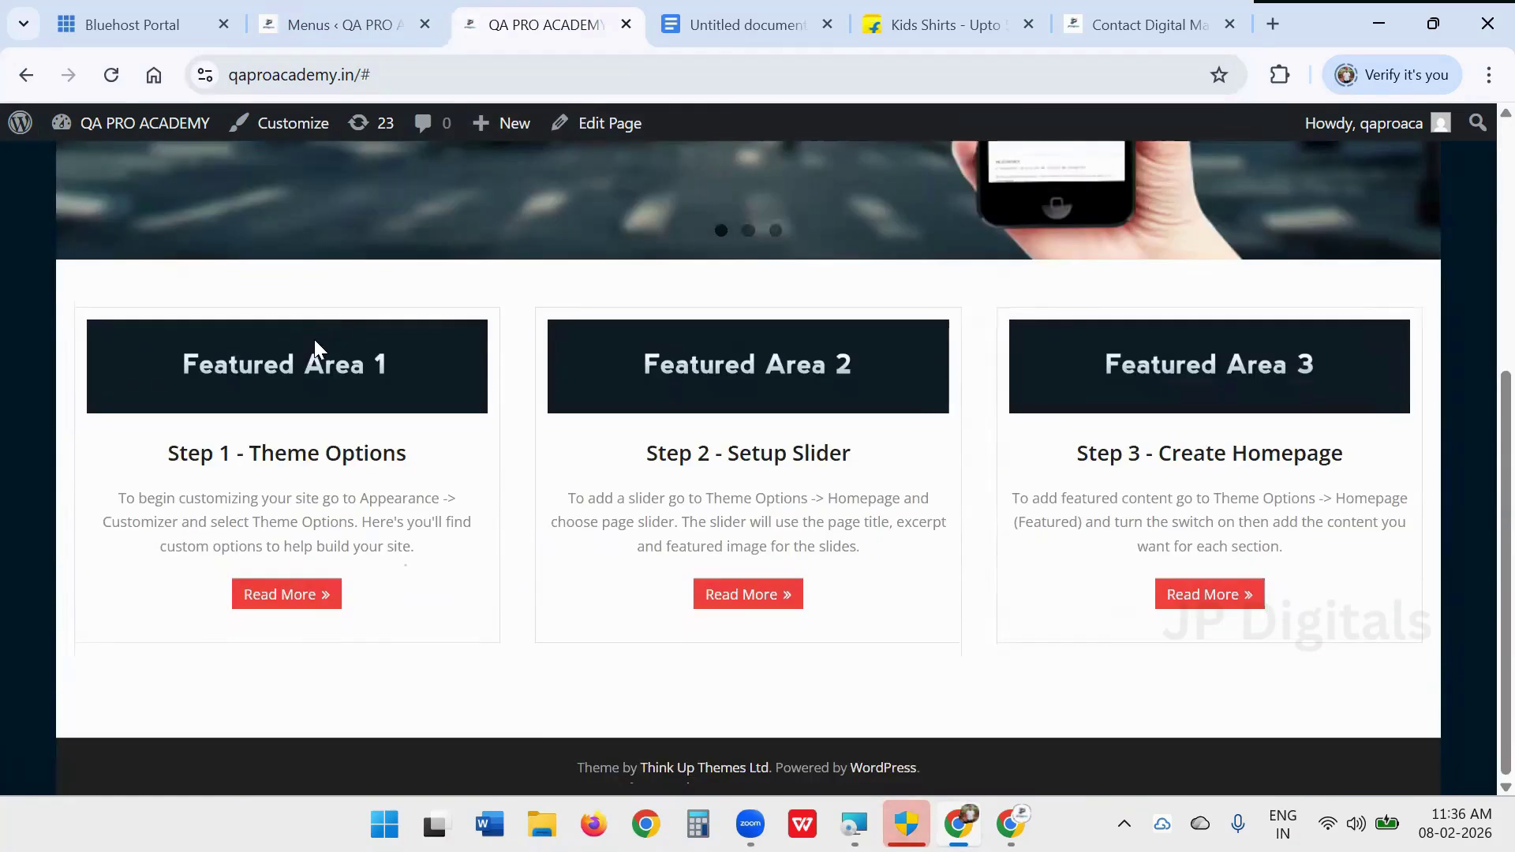
scroll(309, 365, "up", 5)
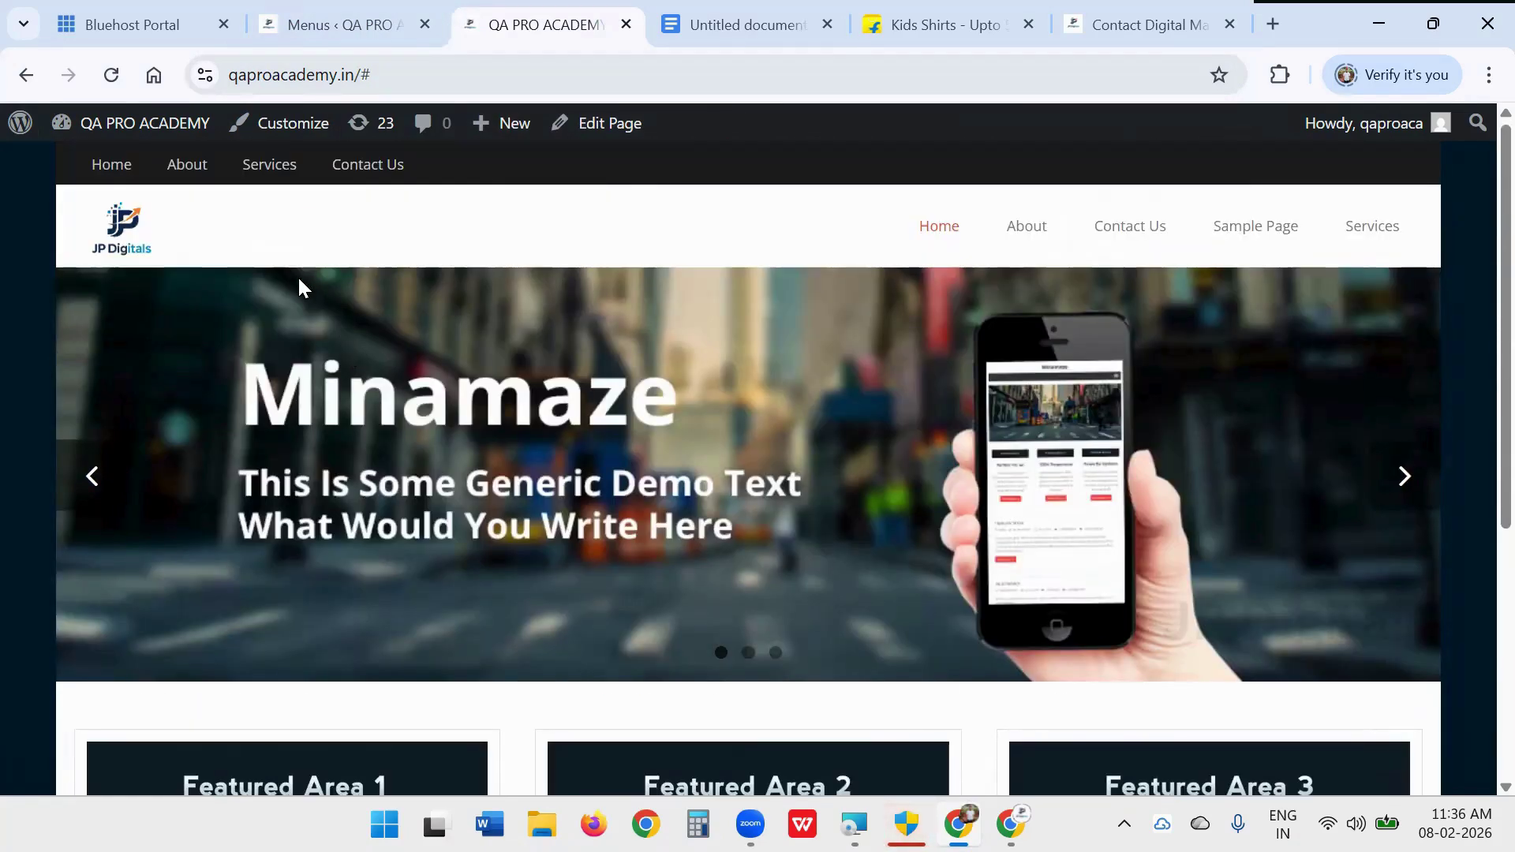
- Switch to the Google Docs lesson outline and highlight the word Customize and its list number 4 in green
left_click(708, 13)
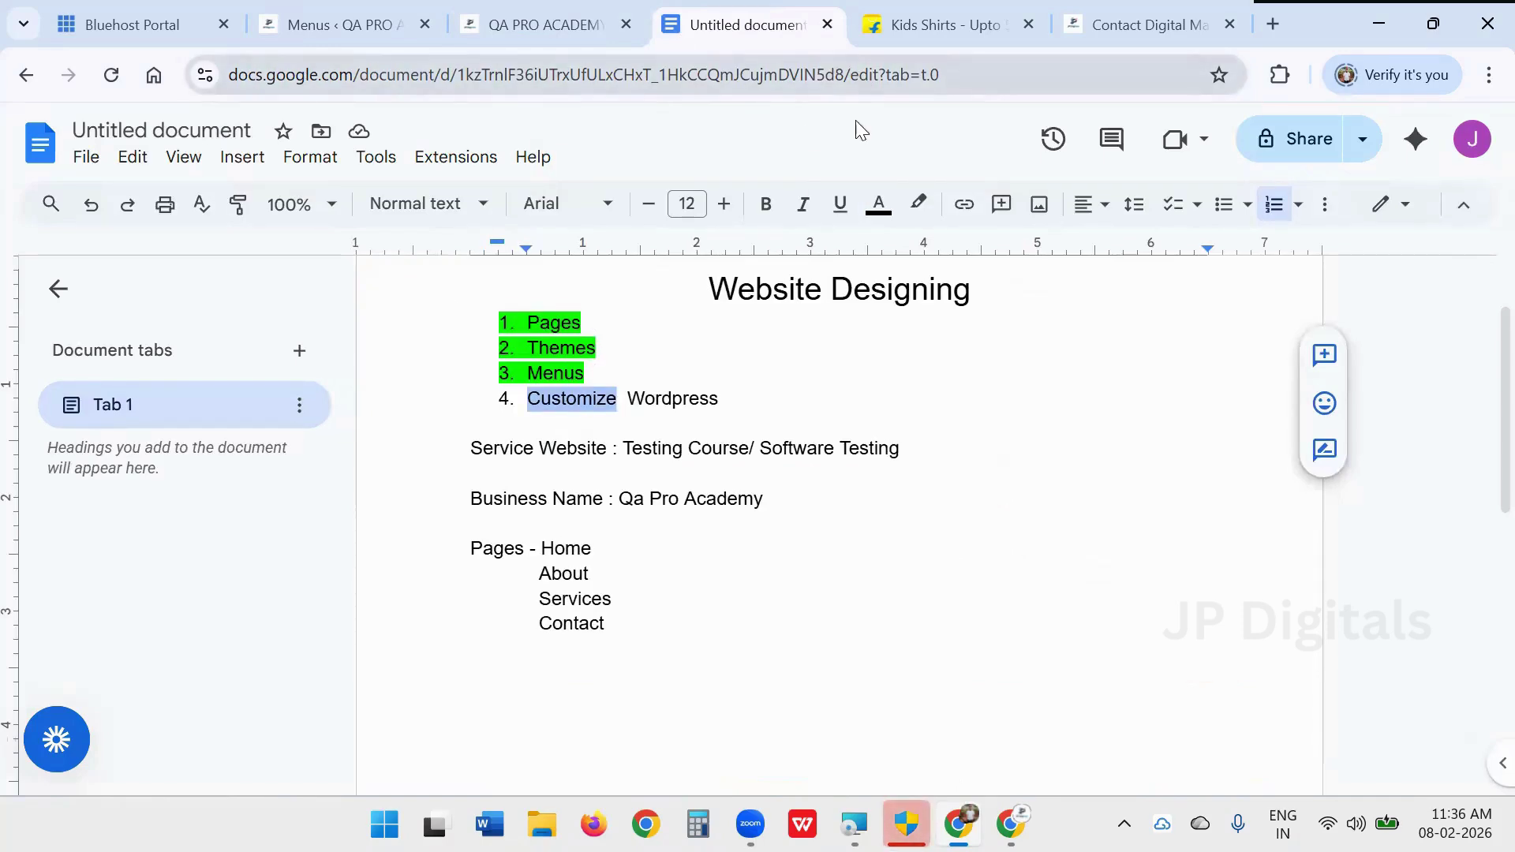
left_click(917, 203)
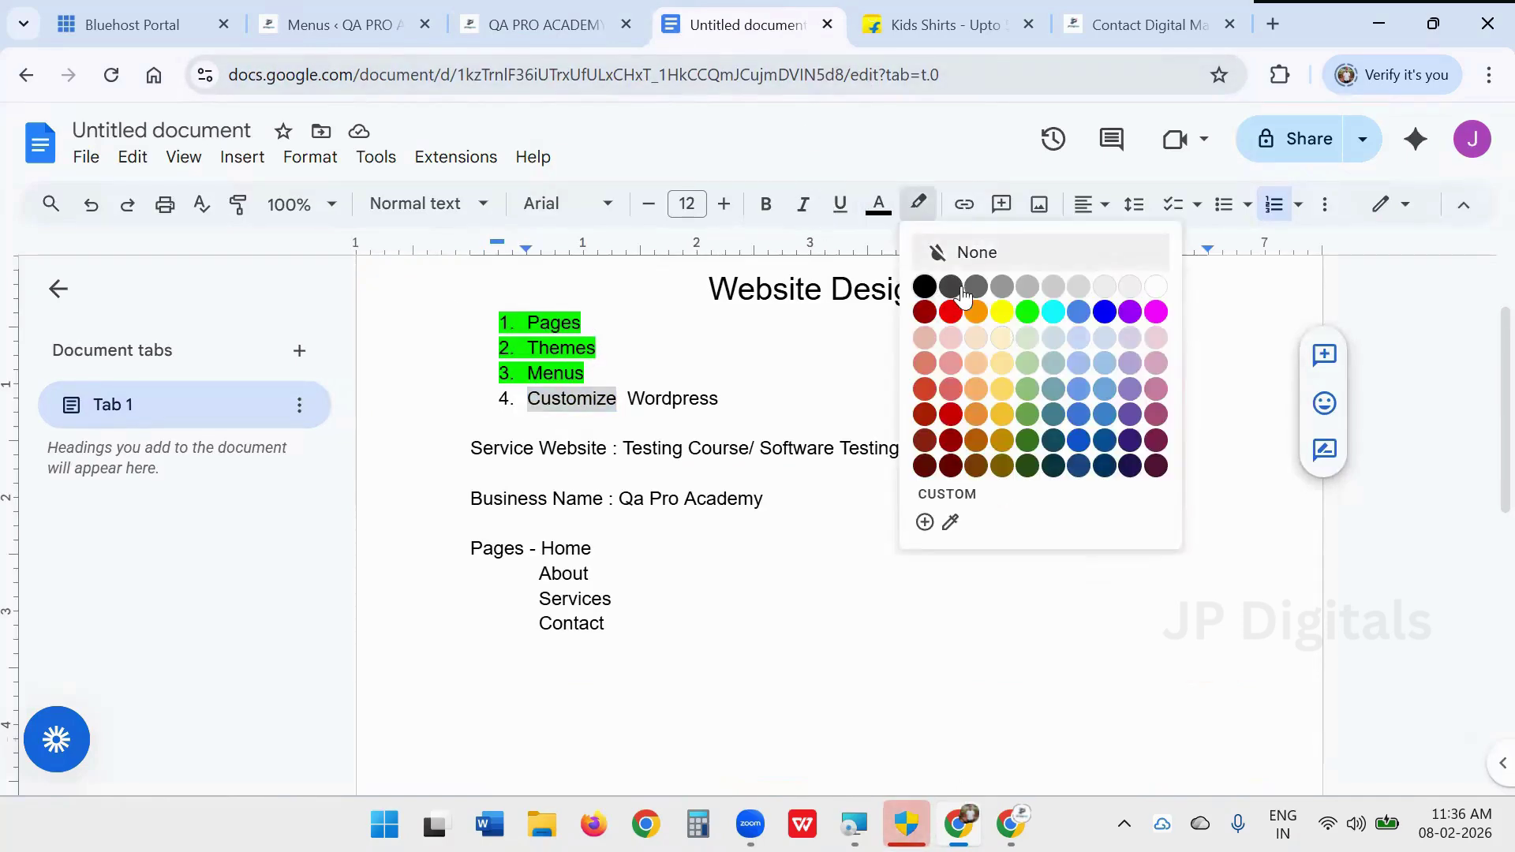
left_click(1027, 312)
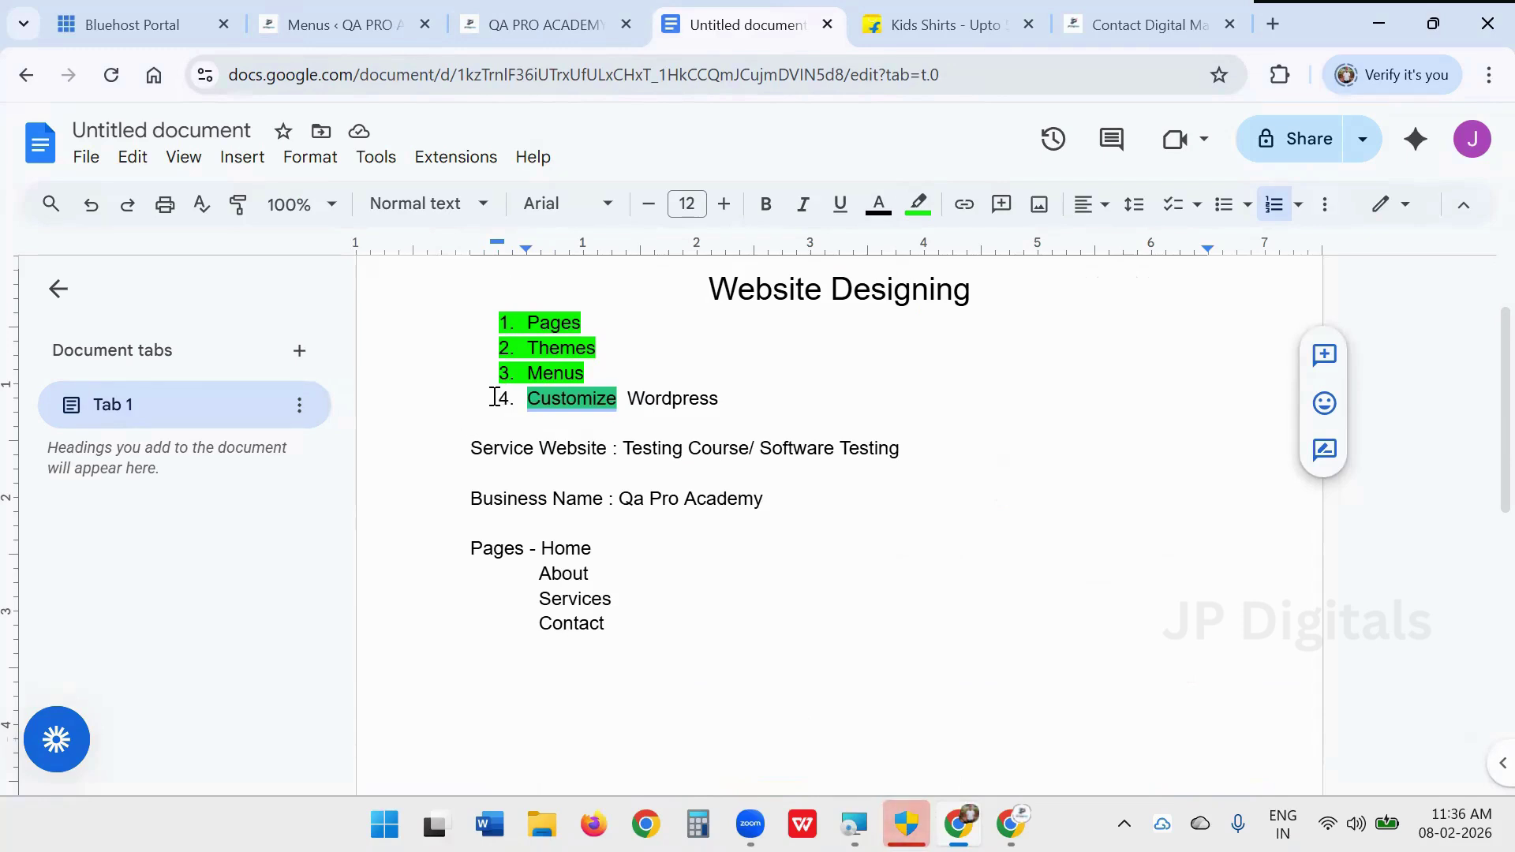
key("Left")
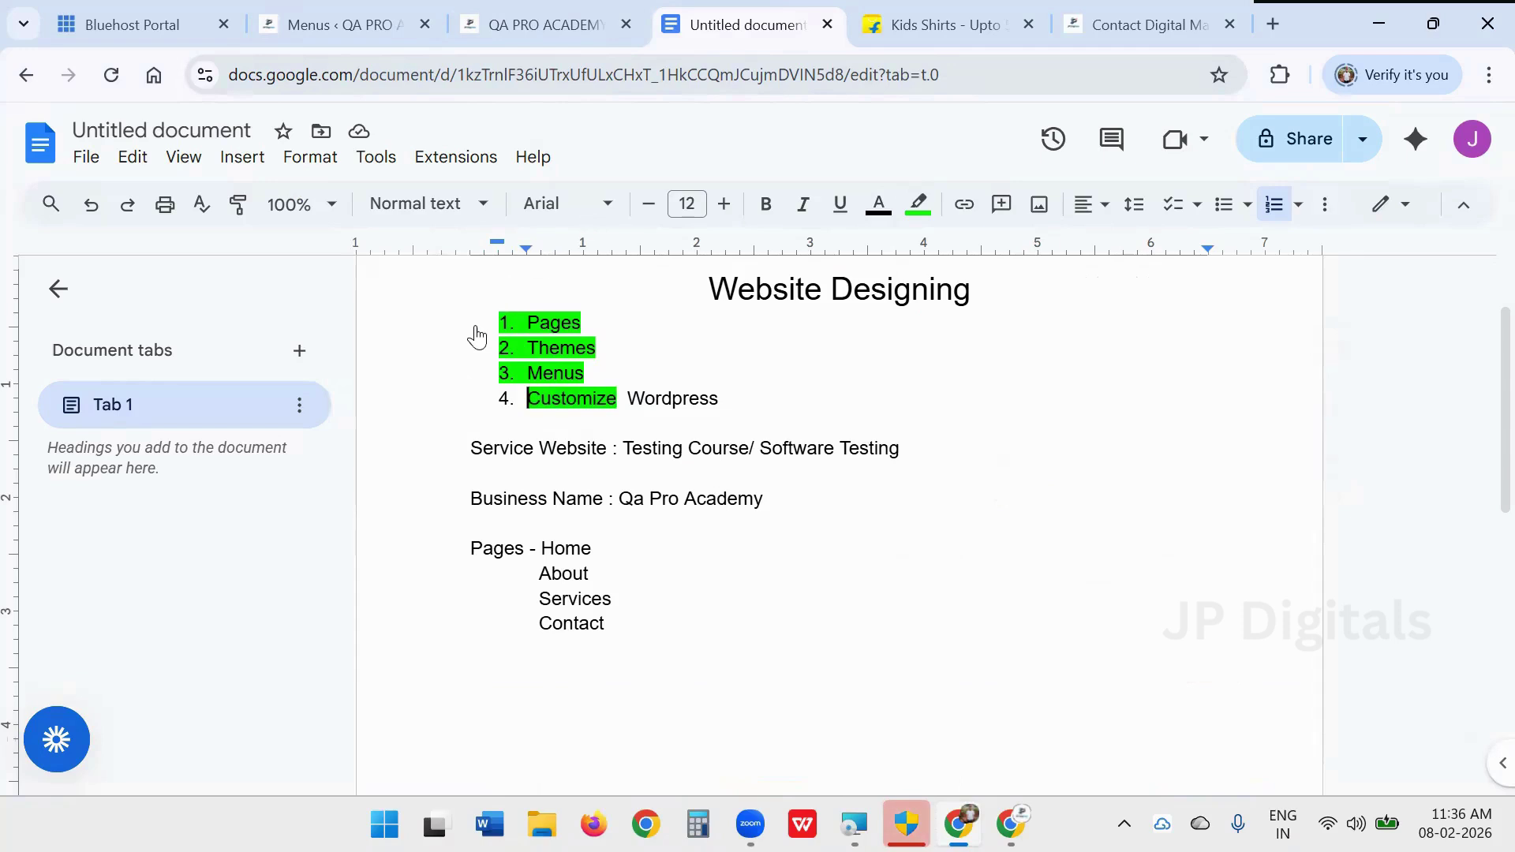
left_click(502, 398)
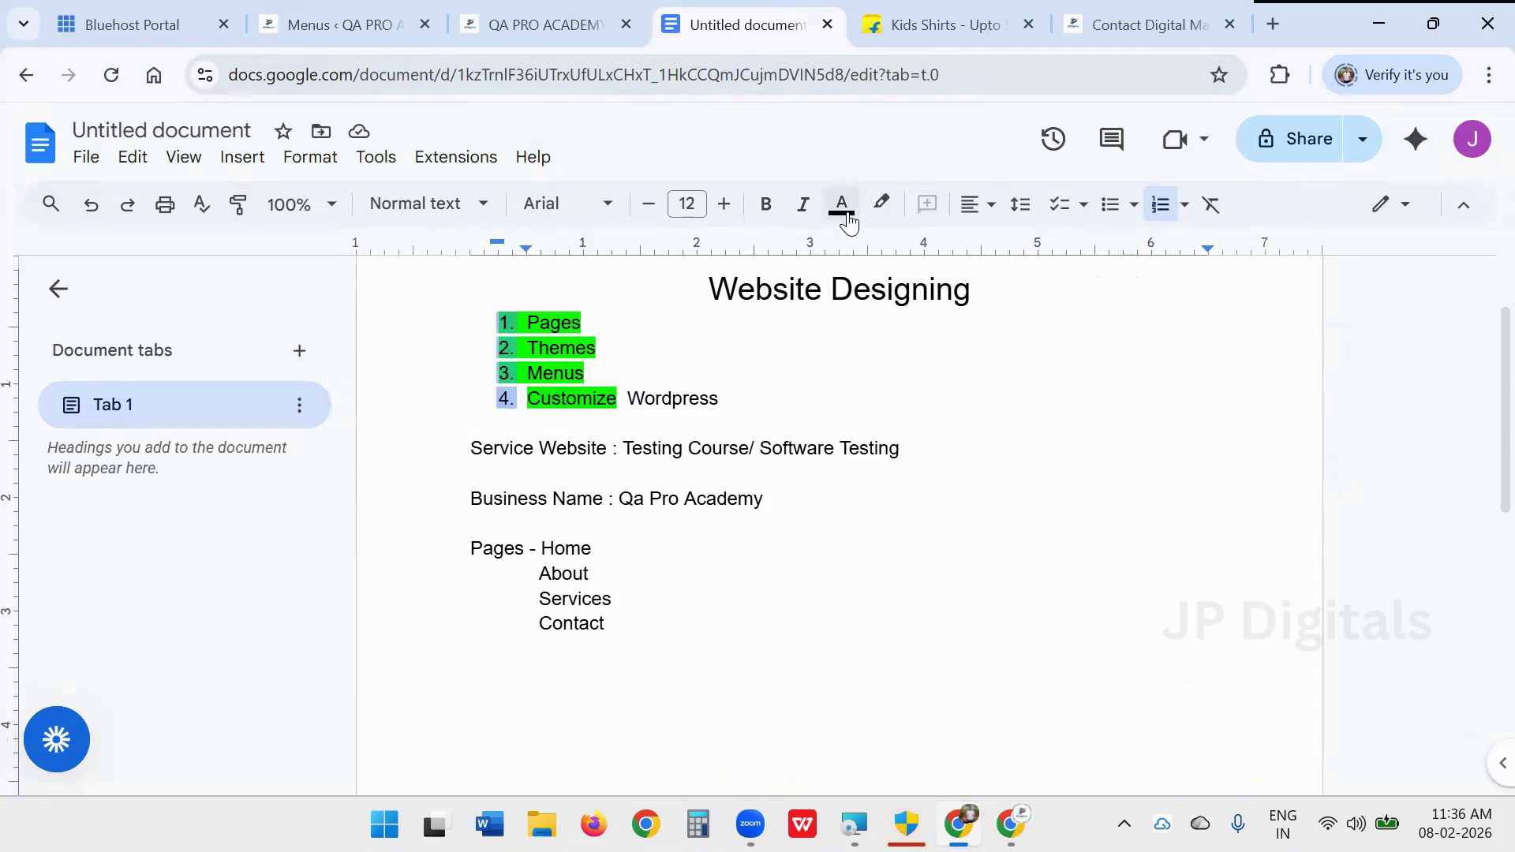
left_click(882, 207)
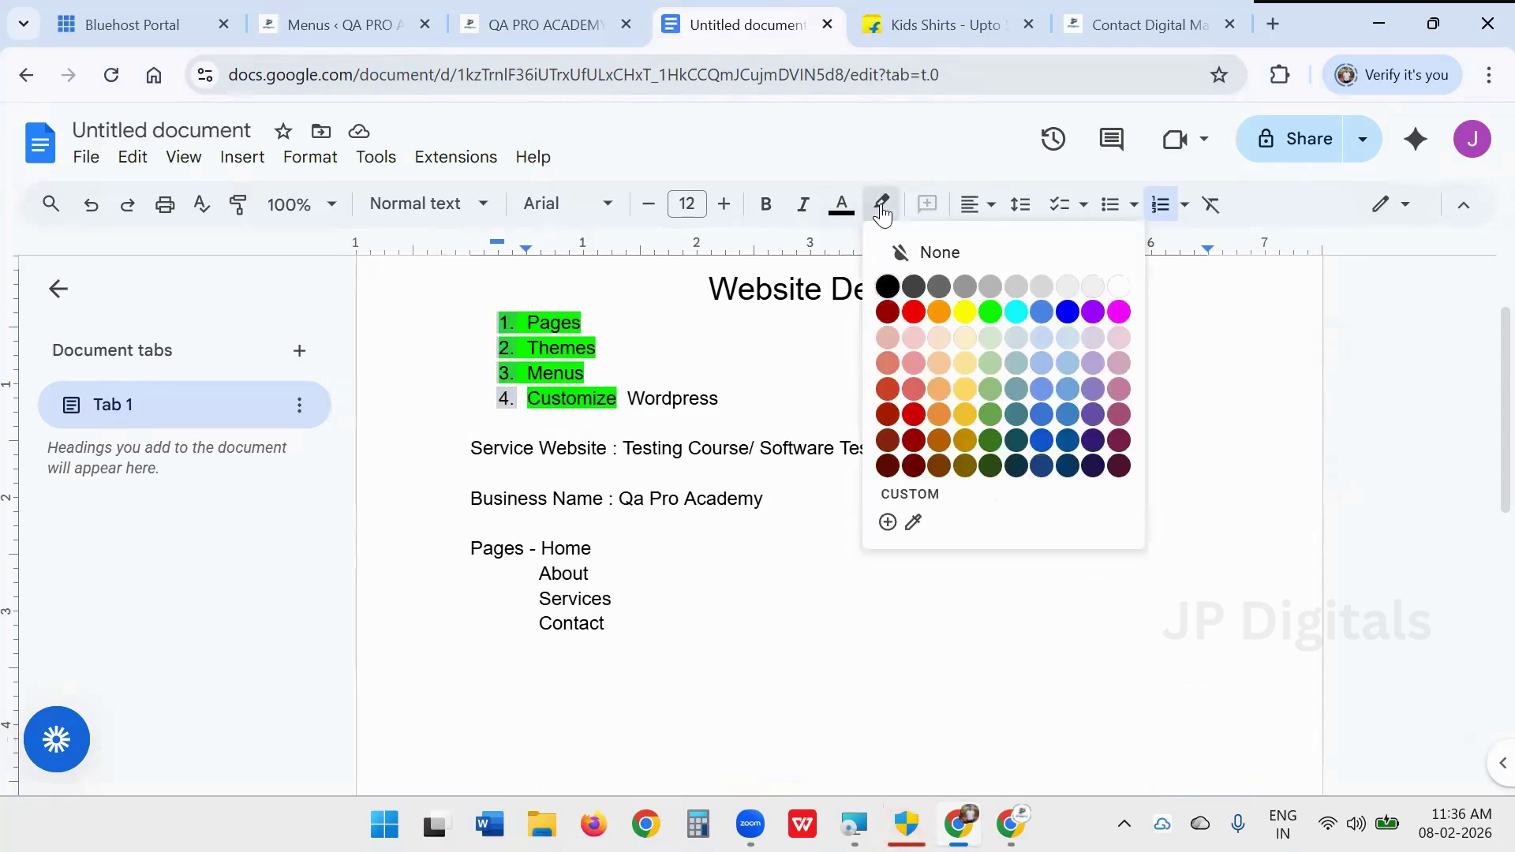
left_click(983, 307)
double_click(624, 385)
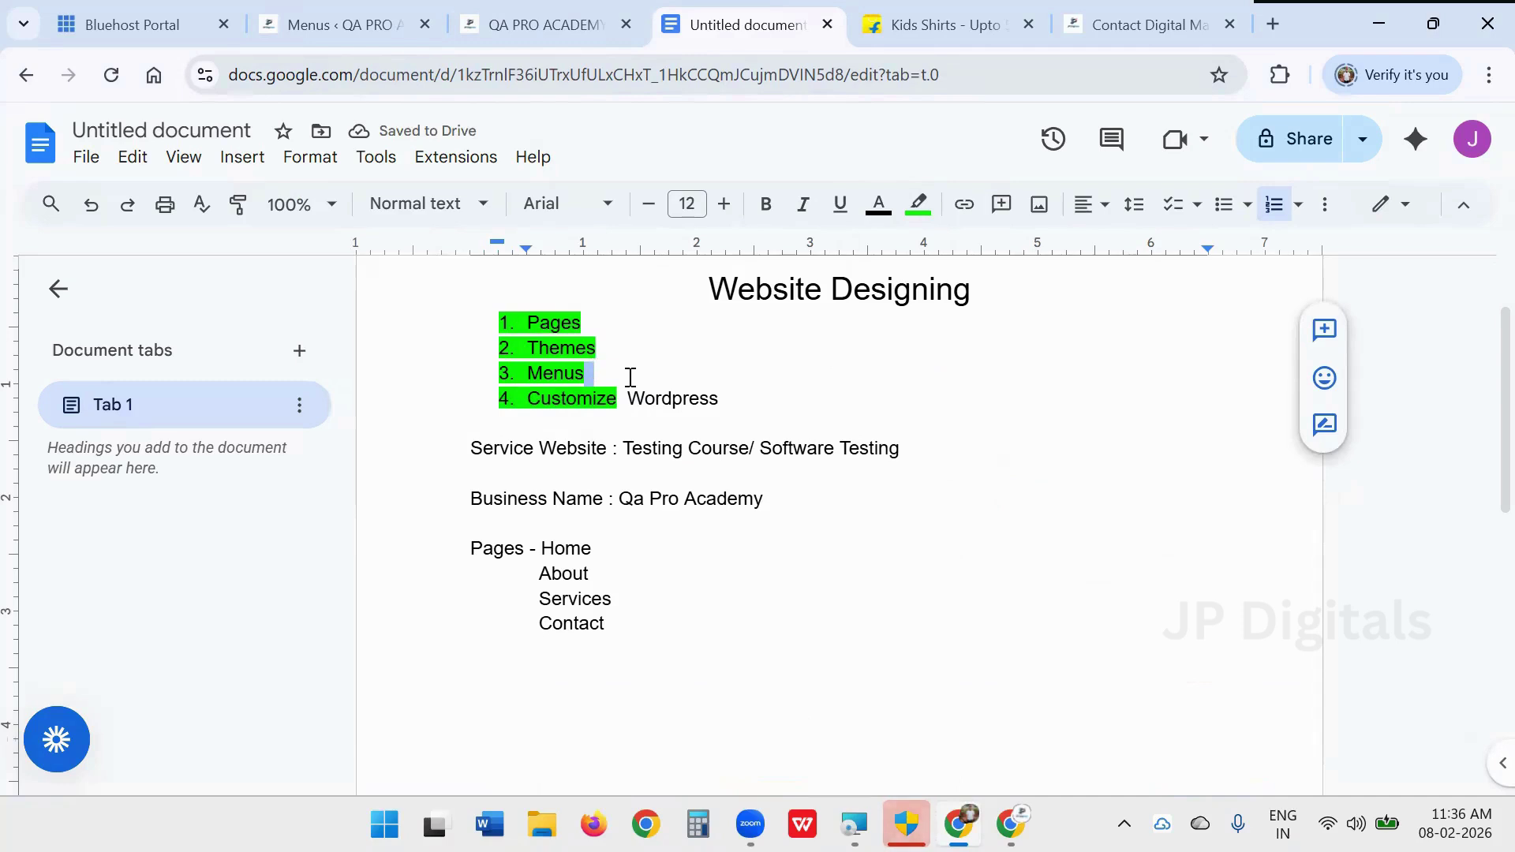
- Return to the live QA PRO ACADEMY site and view the homepage's slider and featured areas
left_click(549, 17)
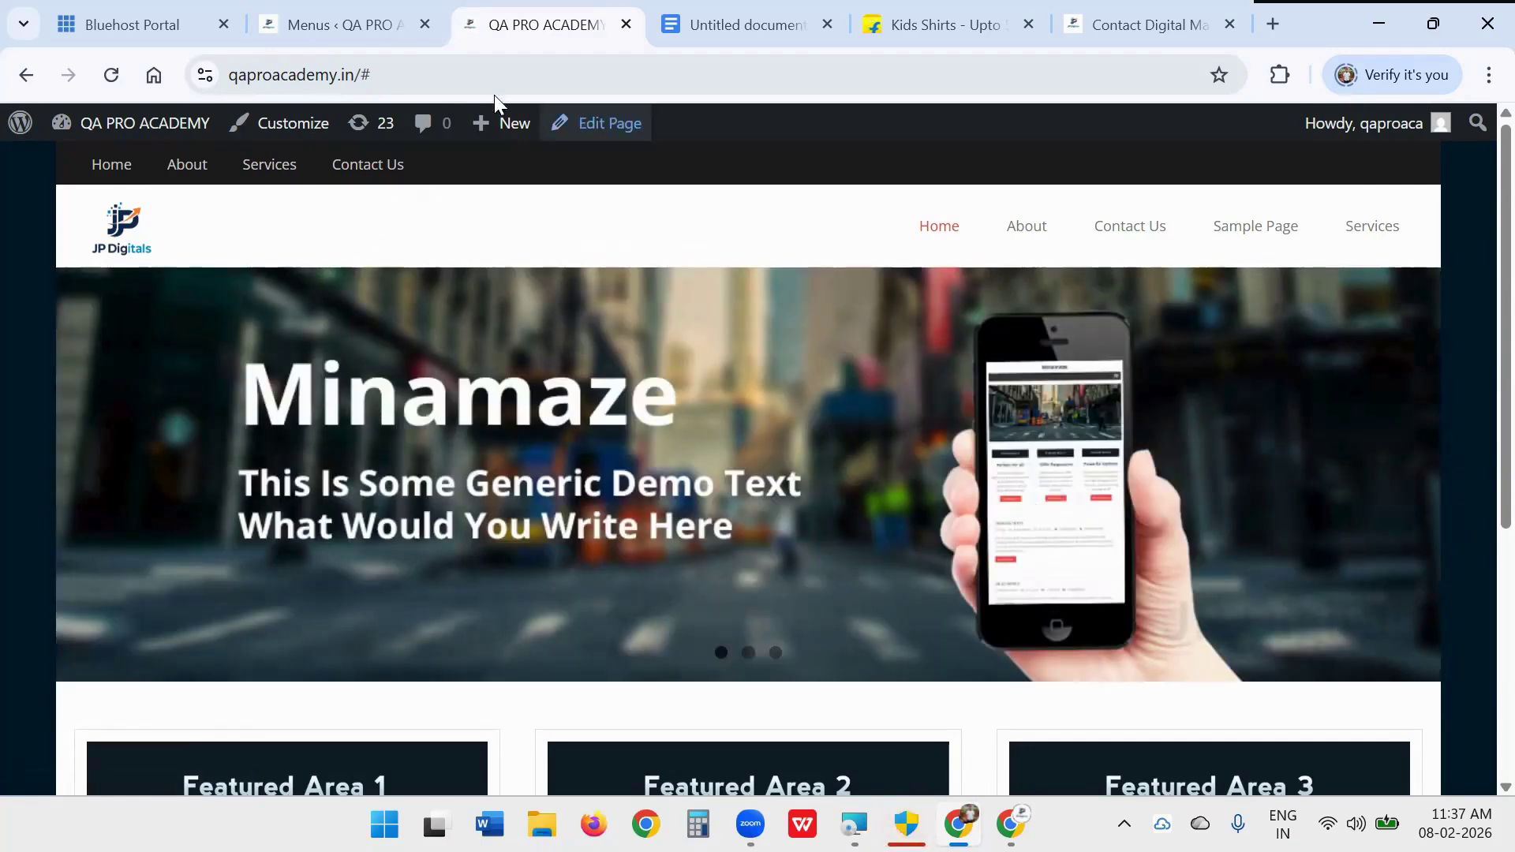
scroll(403, 193, "down", 1)
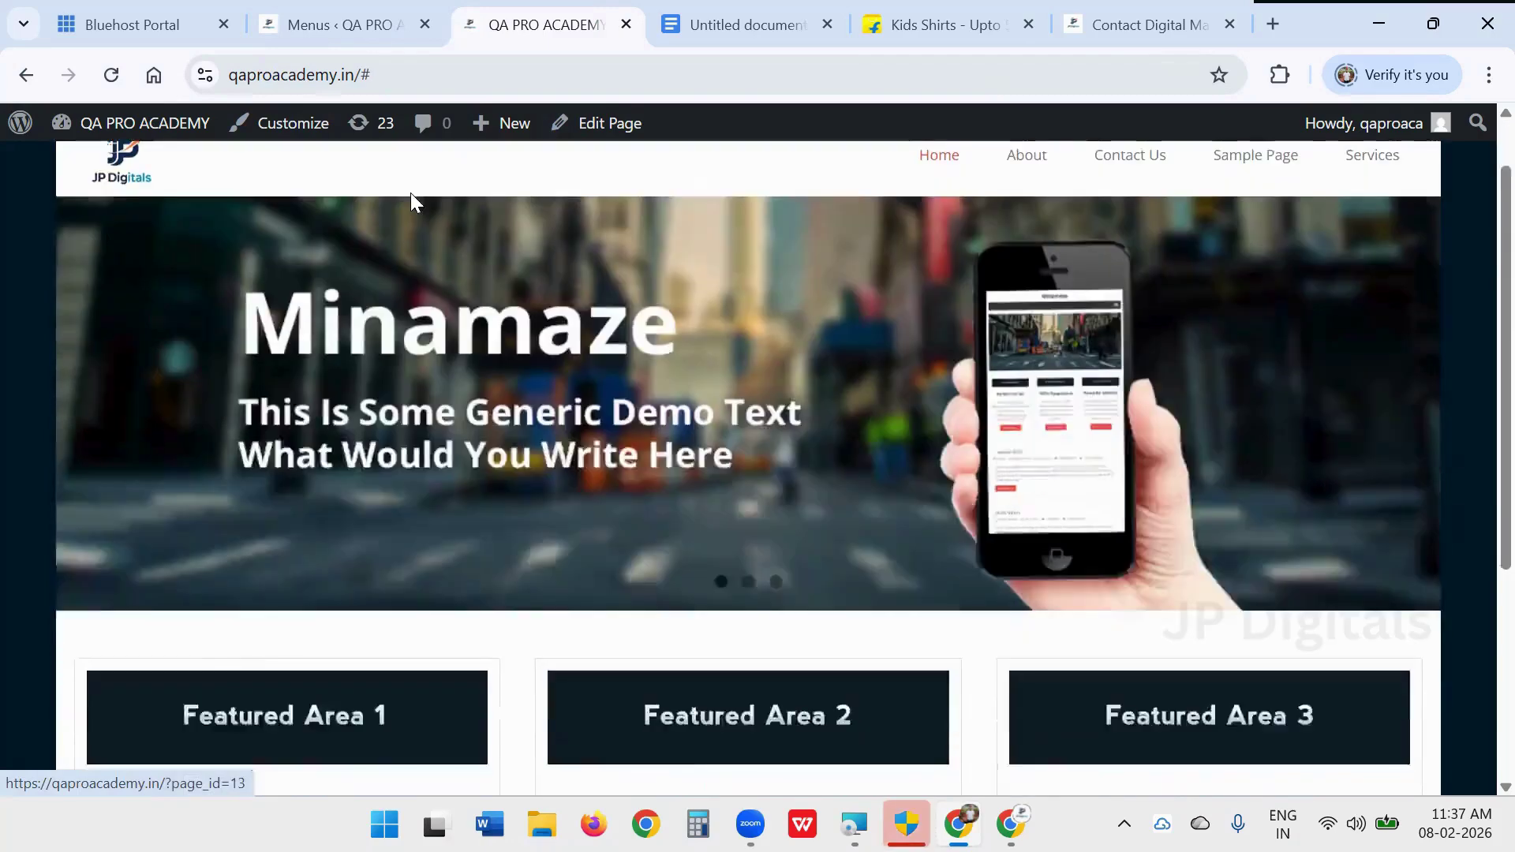
- Return to the WordPress admin and review the site's list of existing pages
scroll(379, 213, "up", 1)
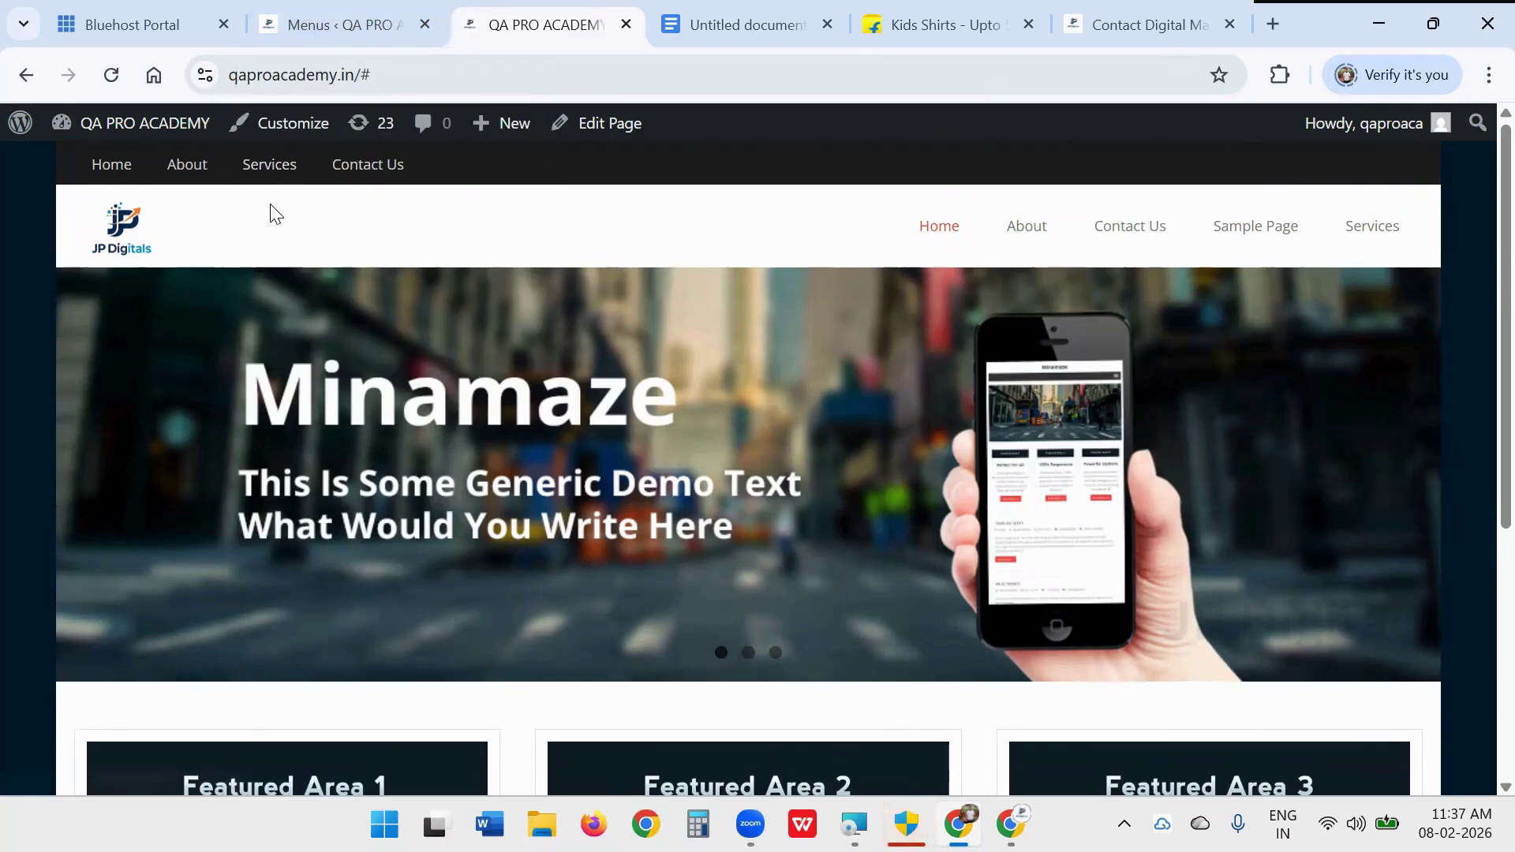
left_click(294, 6)
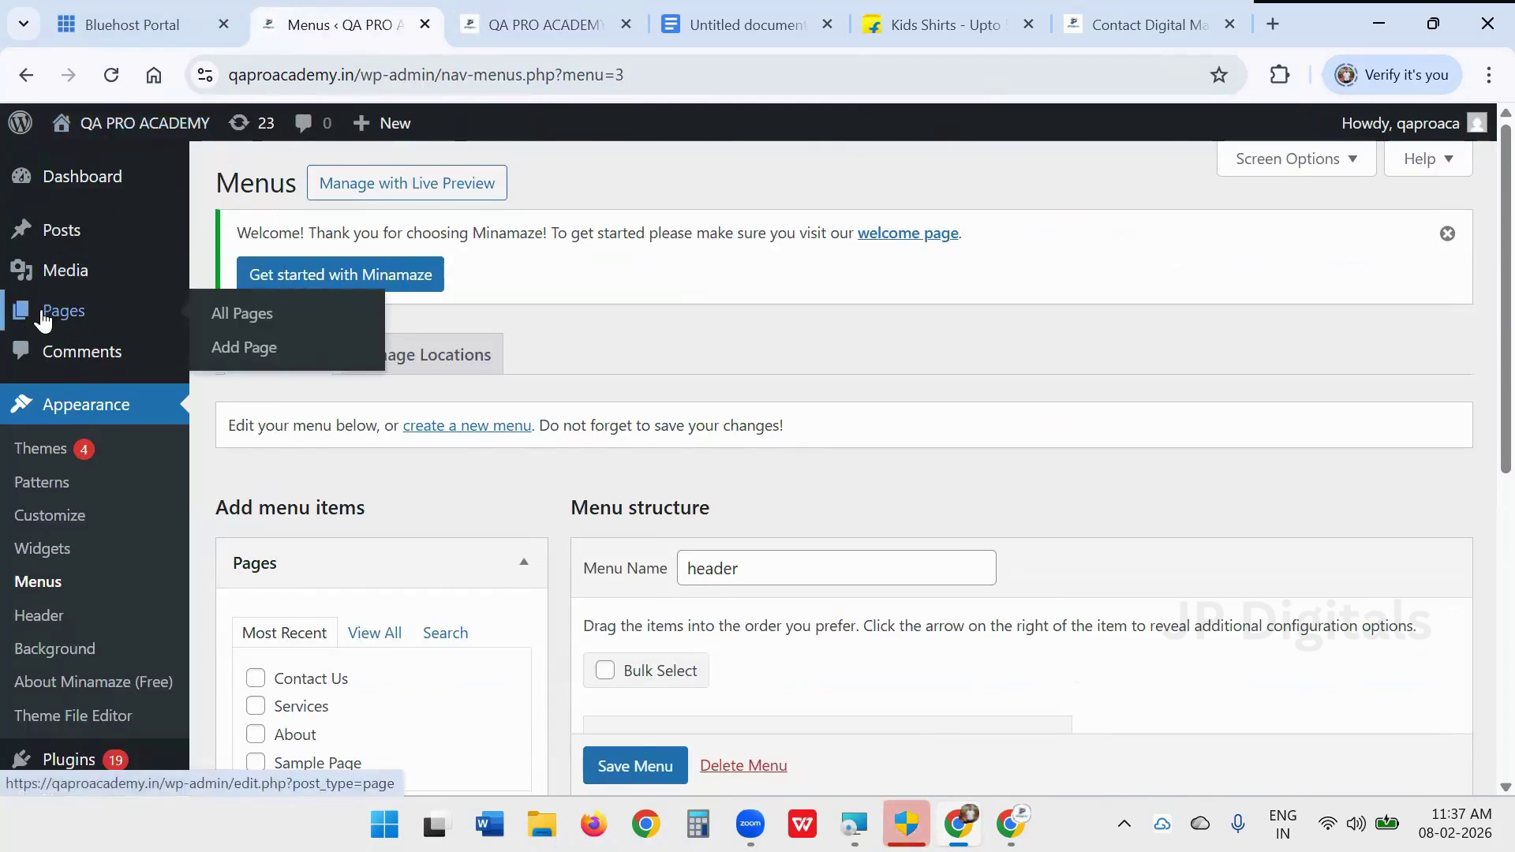
left_click(84, 318)
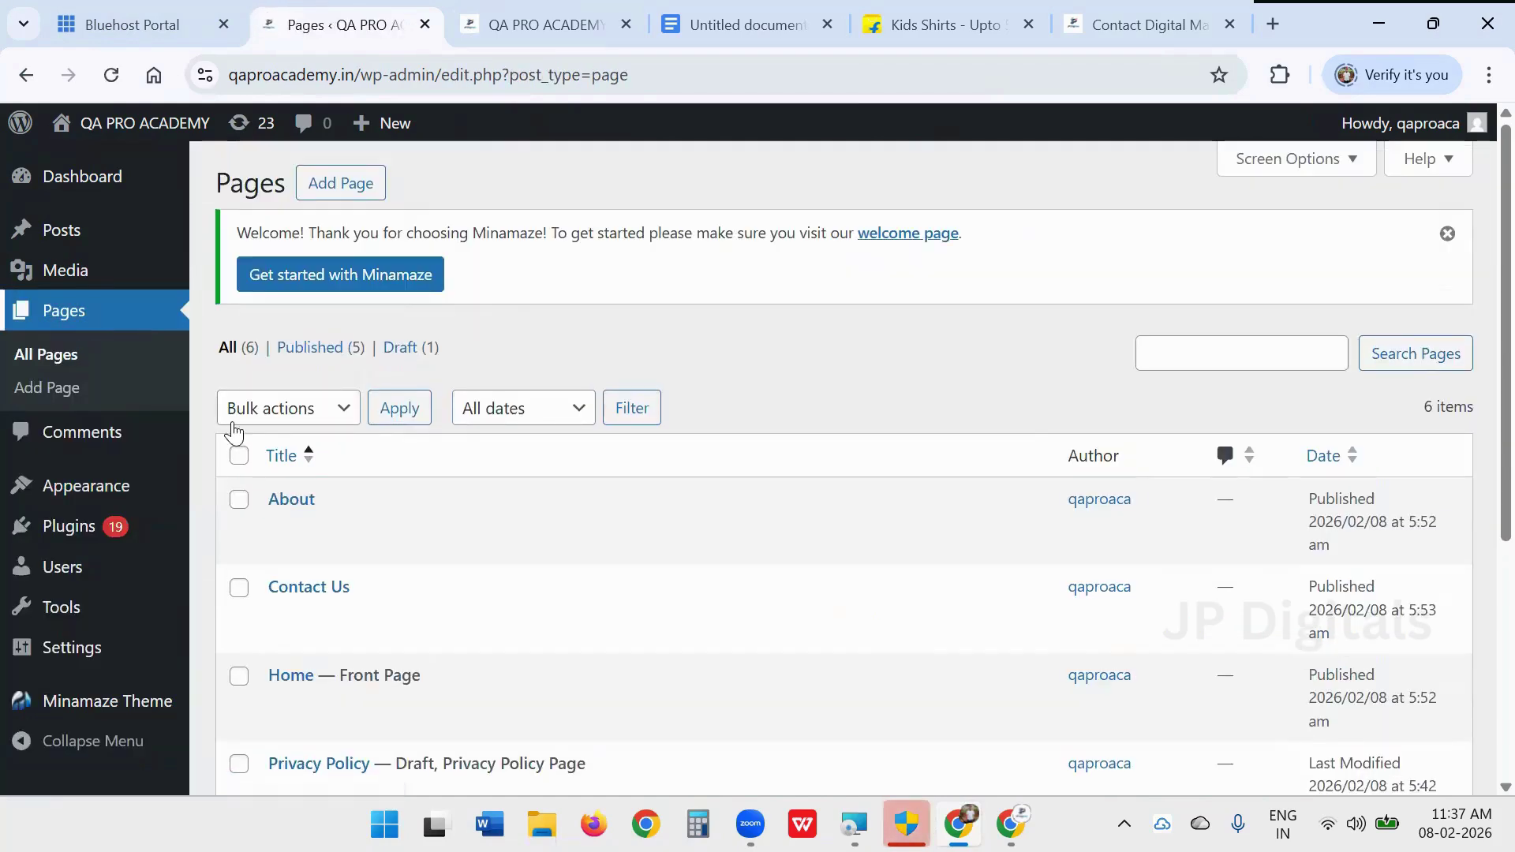
scroll(355, 439, "down", 4)
scroll(355, 440, "up", 3)
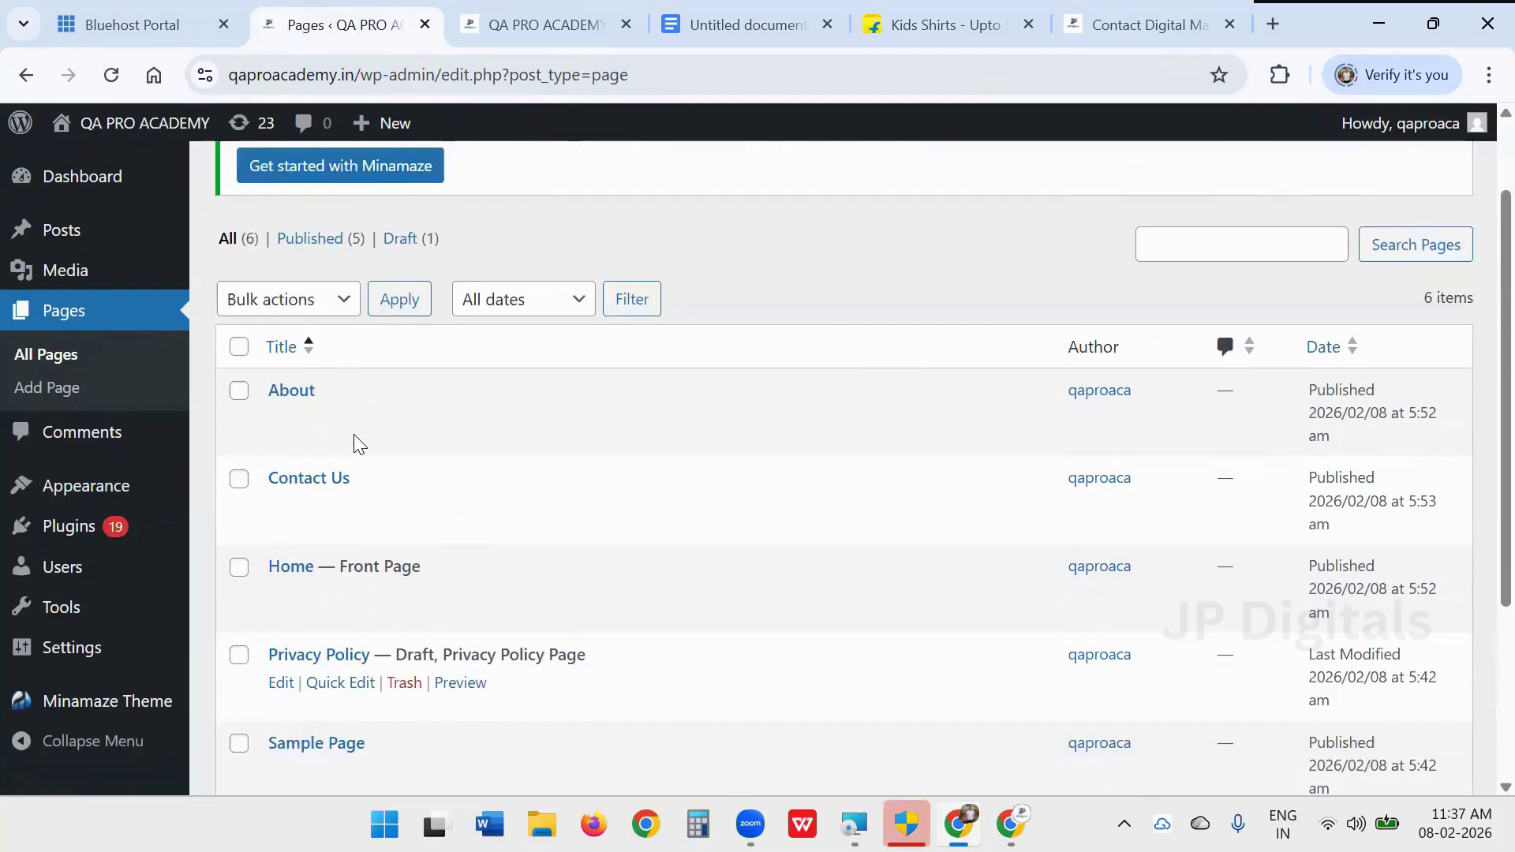
left_click(804, 464)
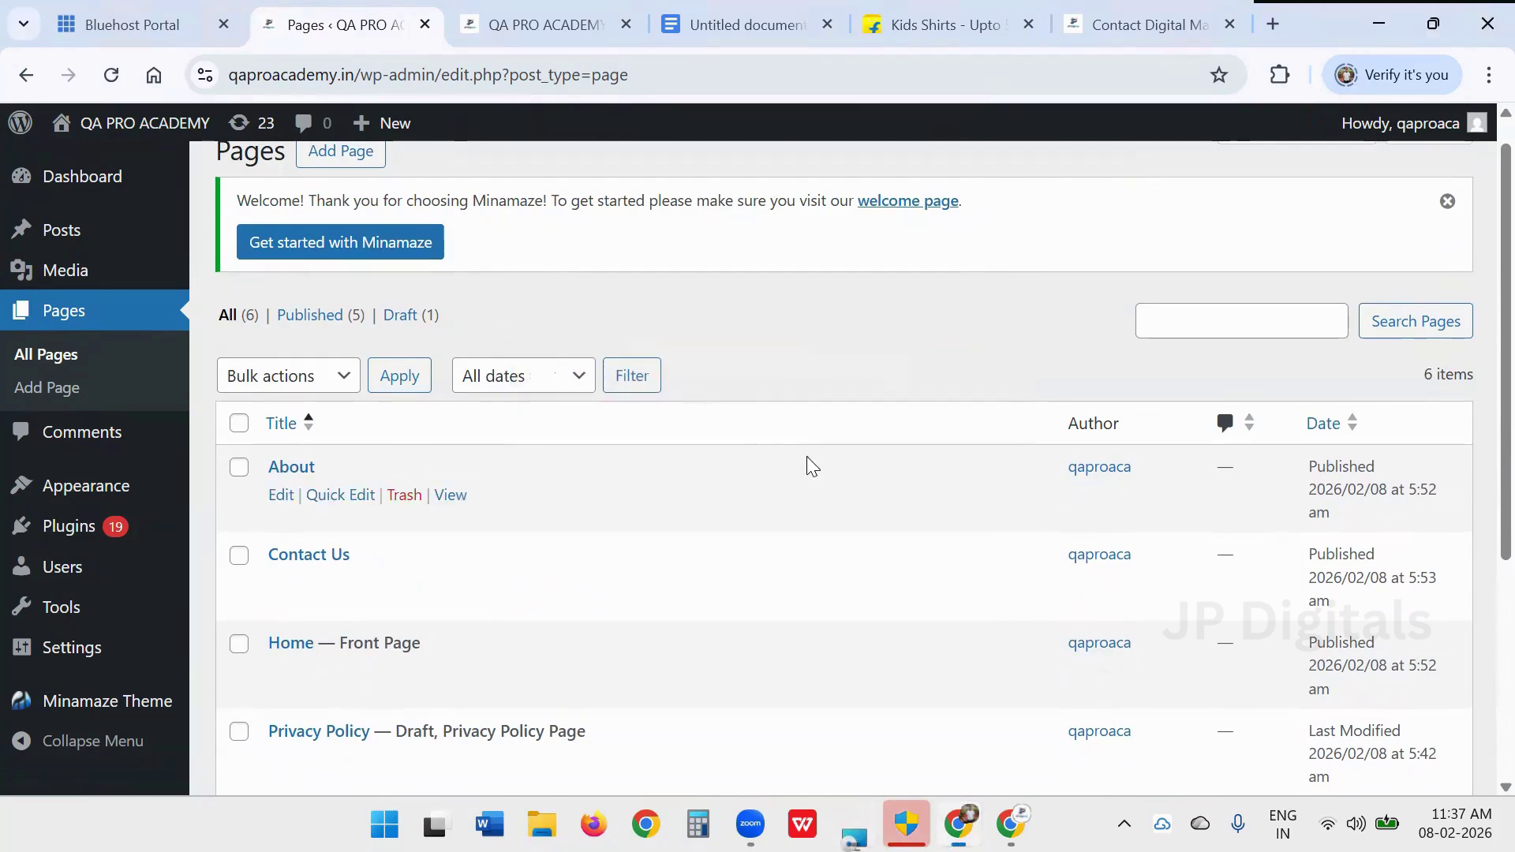
left_click(944, 463)
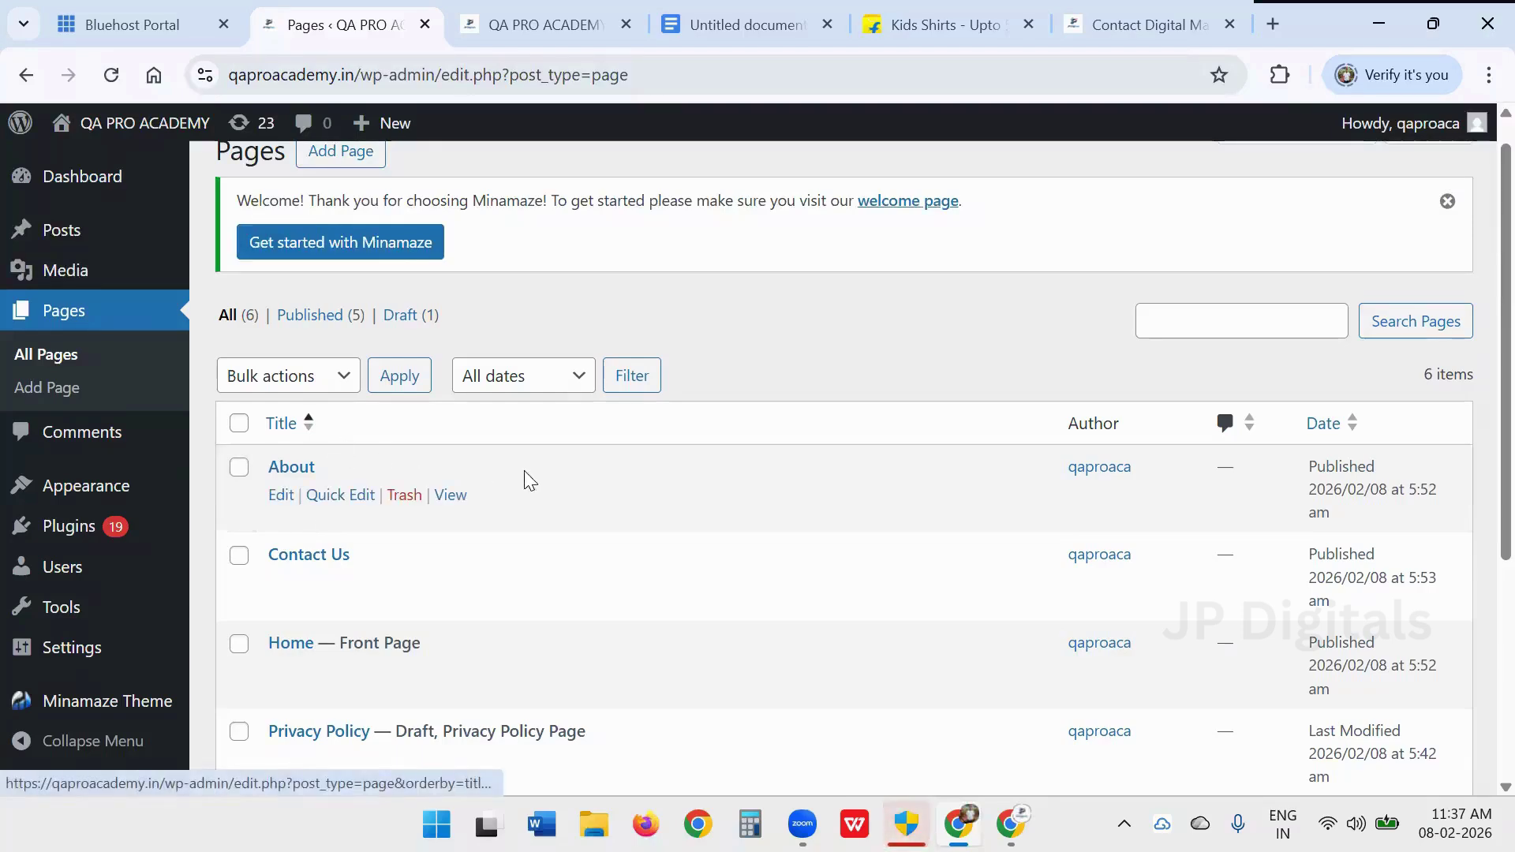
scroll(280, 414, "down", 5)
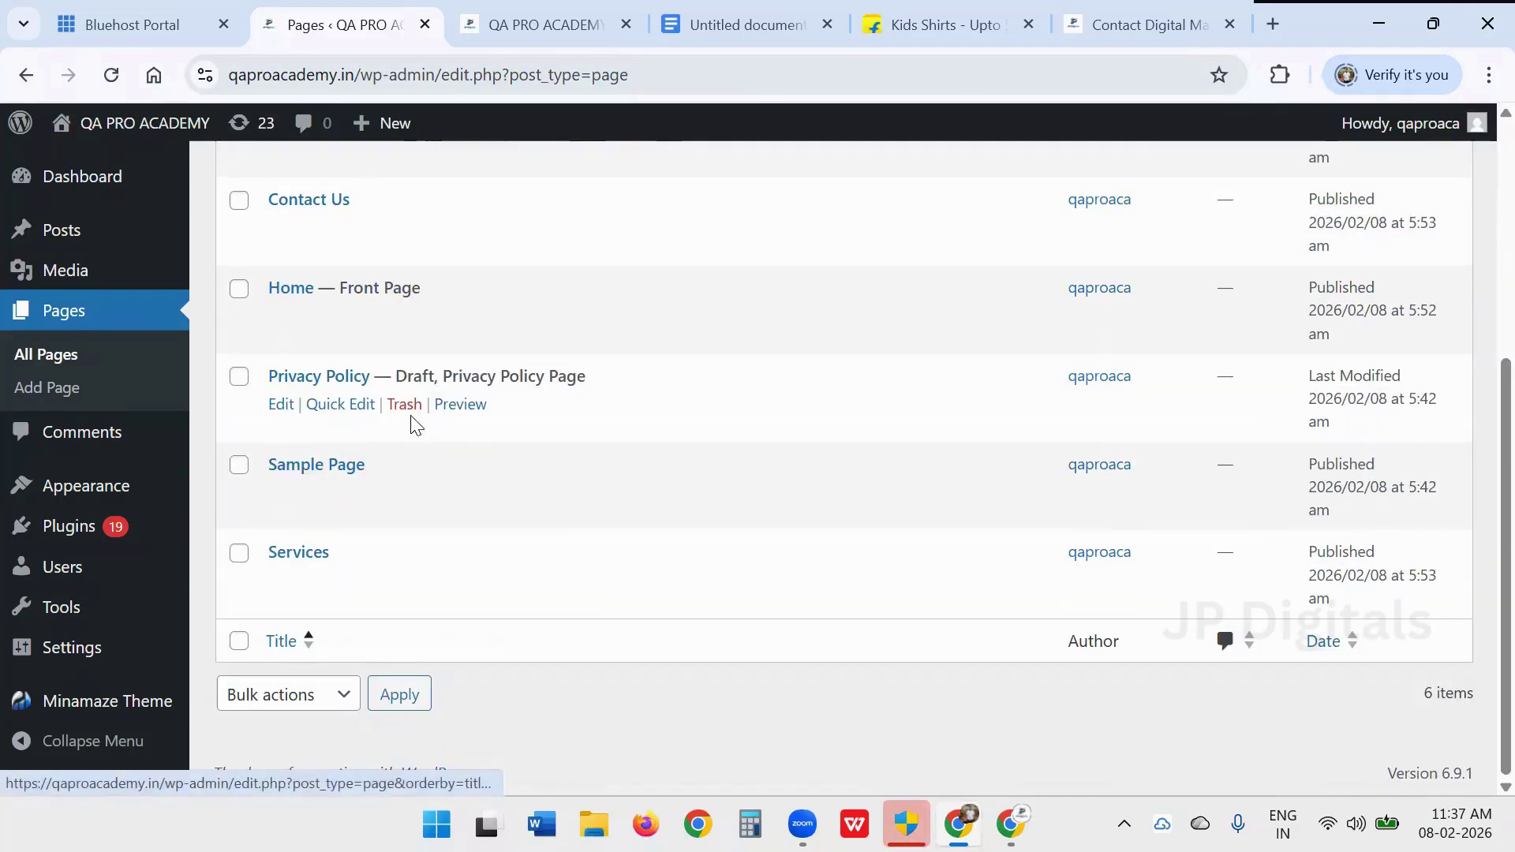
scroll(363, 438, "up", 2)
scroll(355, 465, "down", 2)
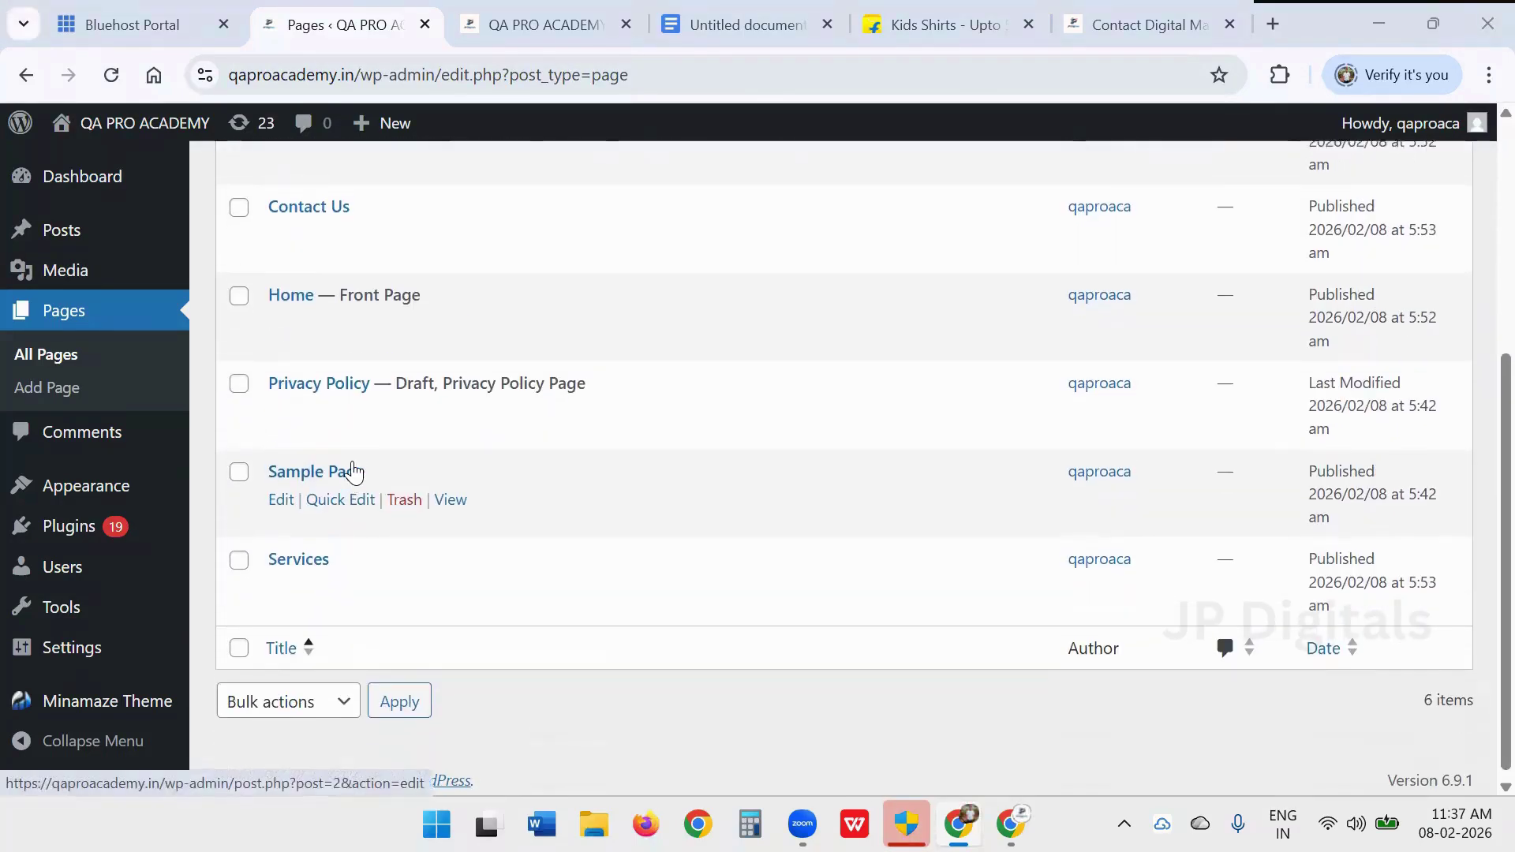
scroll(353, 472, "up", 5)
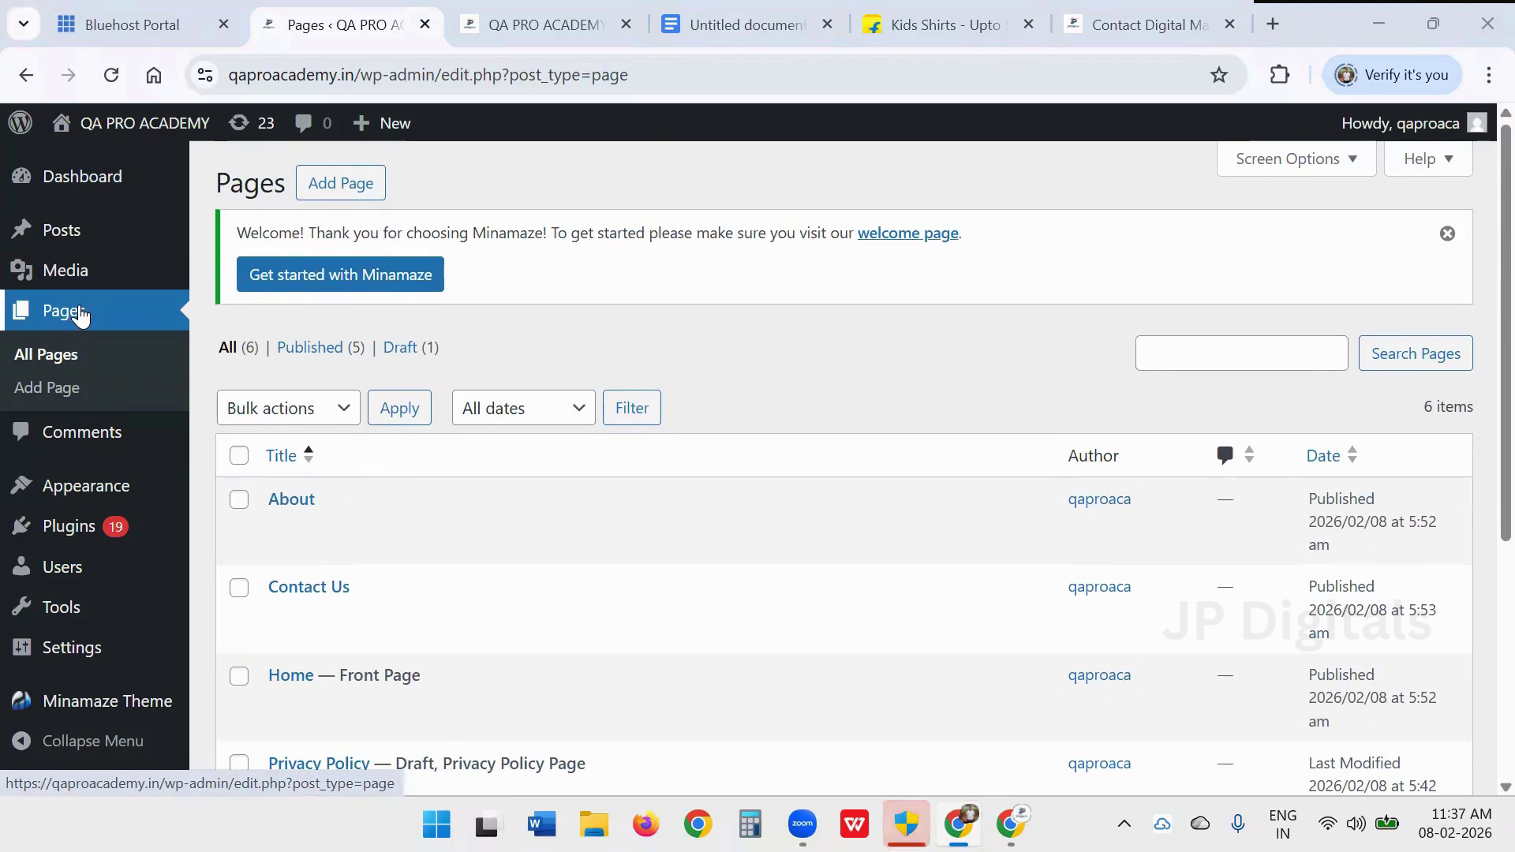
- Create a new page titled Manual Testing and publish it
left_click(53, 390)
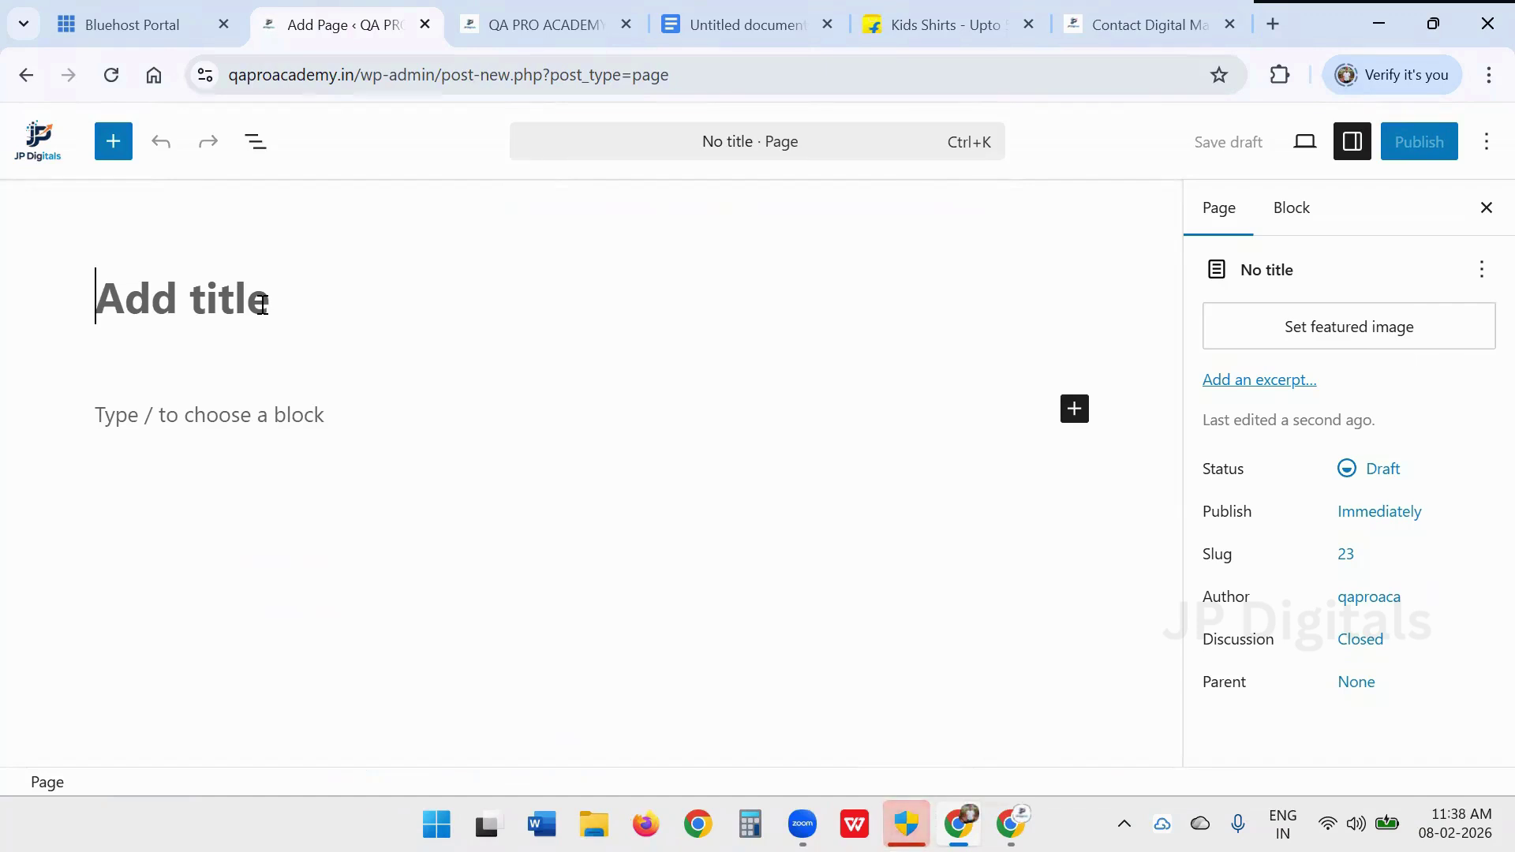
type("Manual")
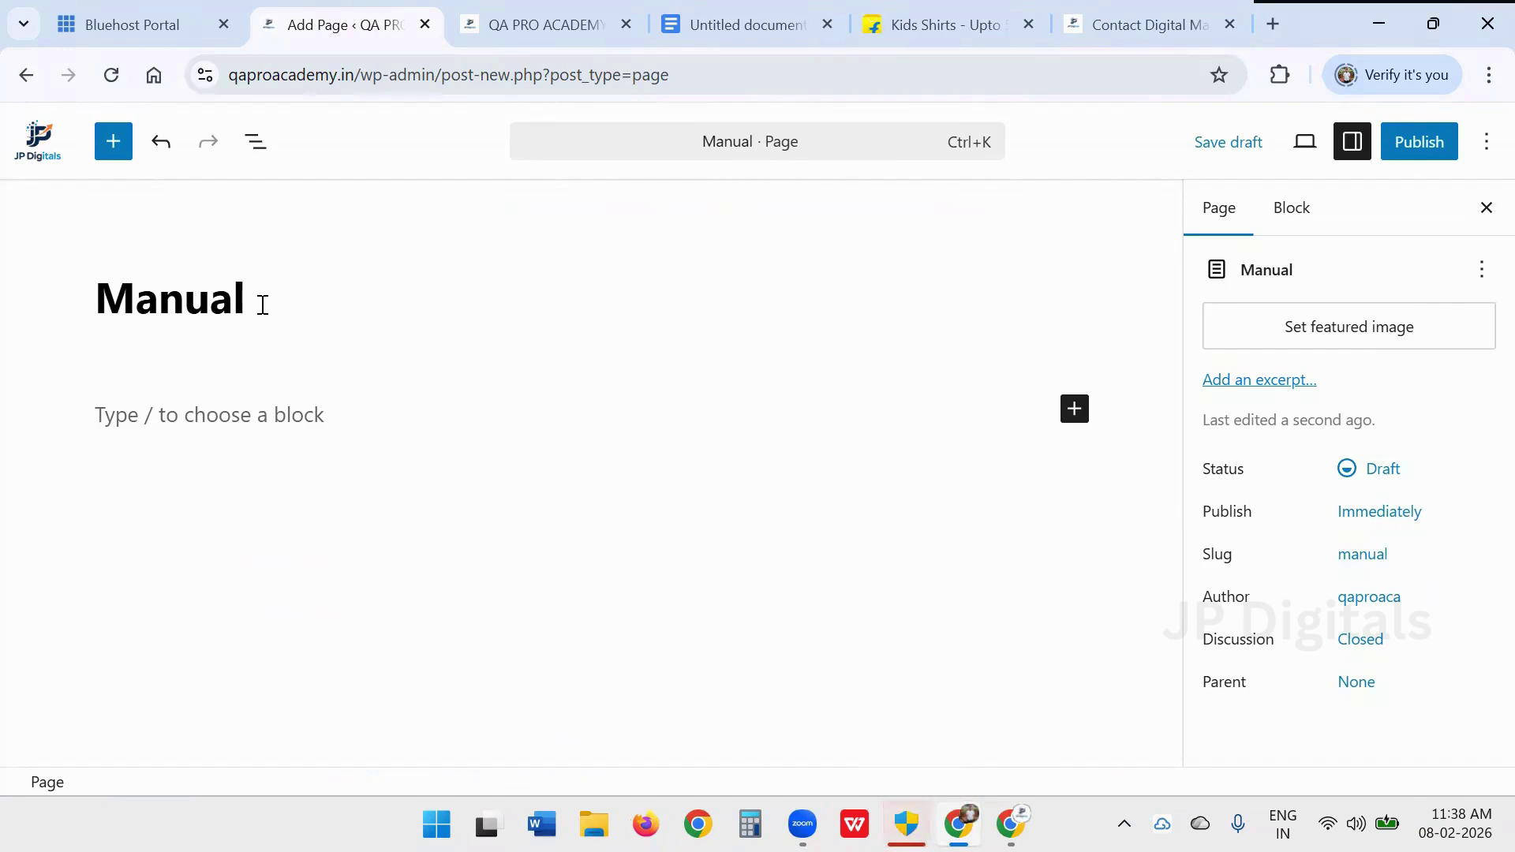
type(" Te")
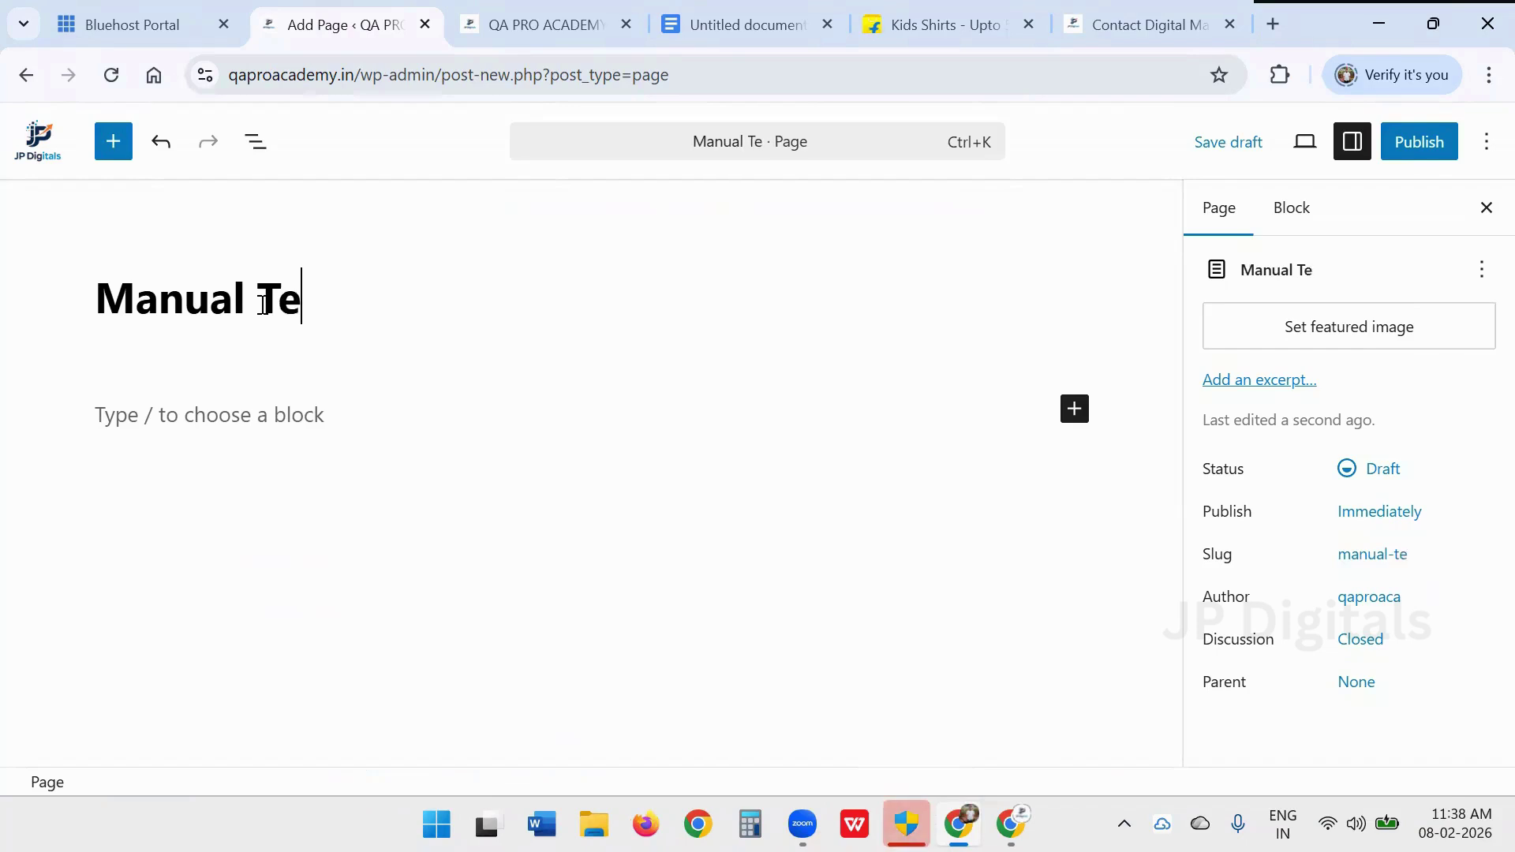
type("sting")
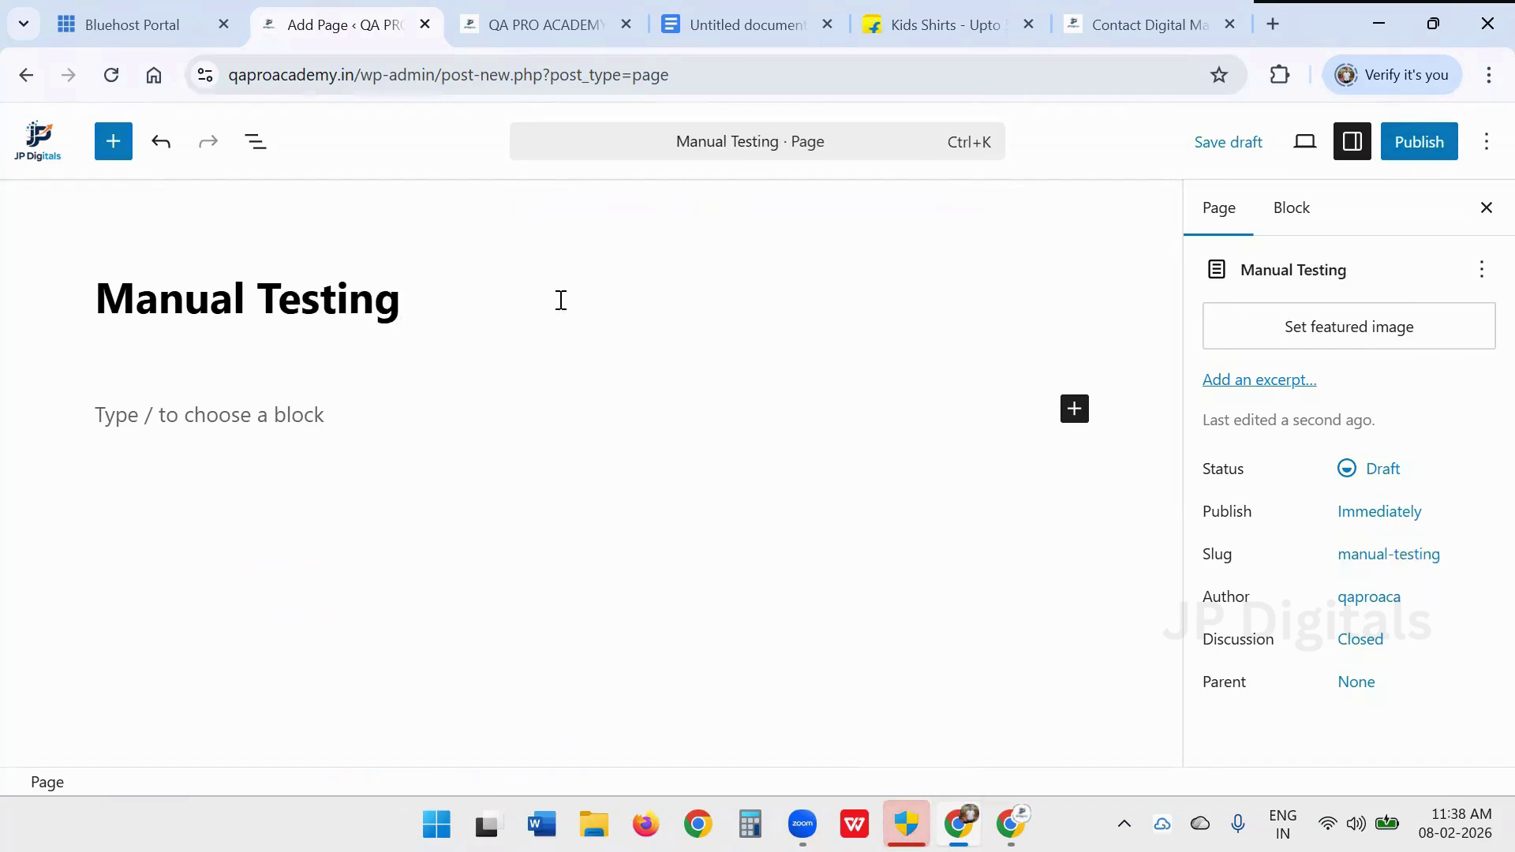
left_click(1405, 145)
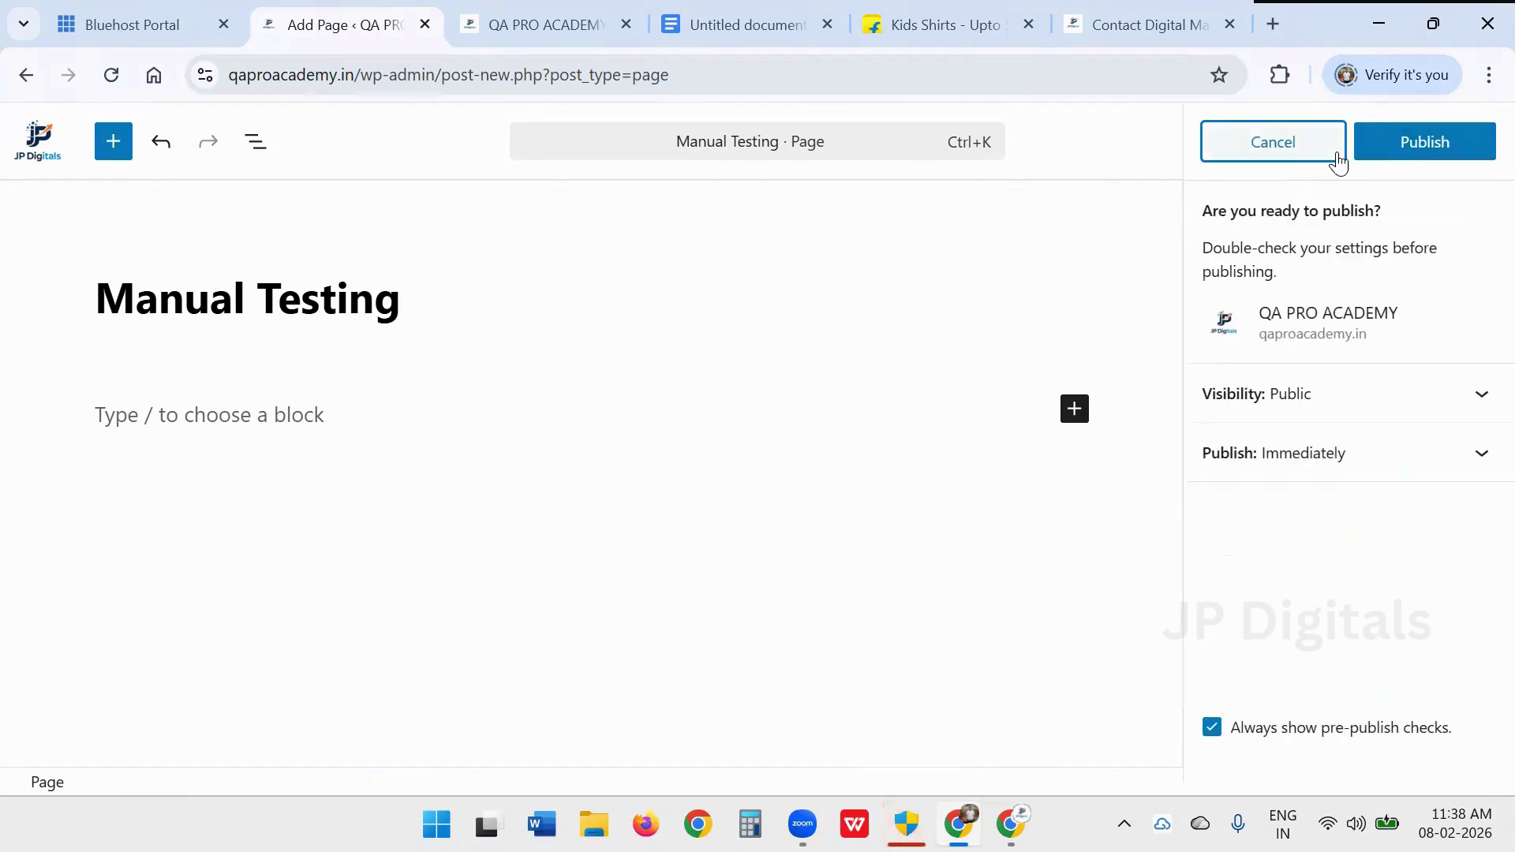
left_click(1401, 152)
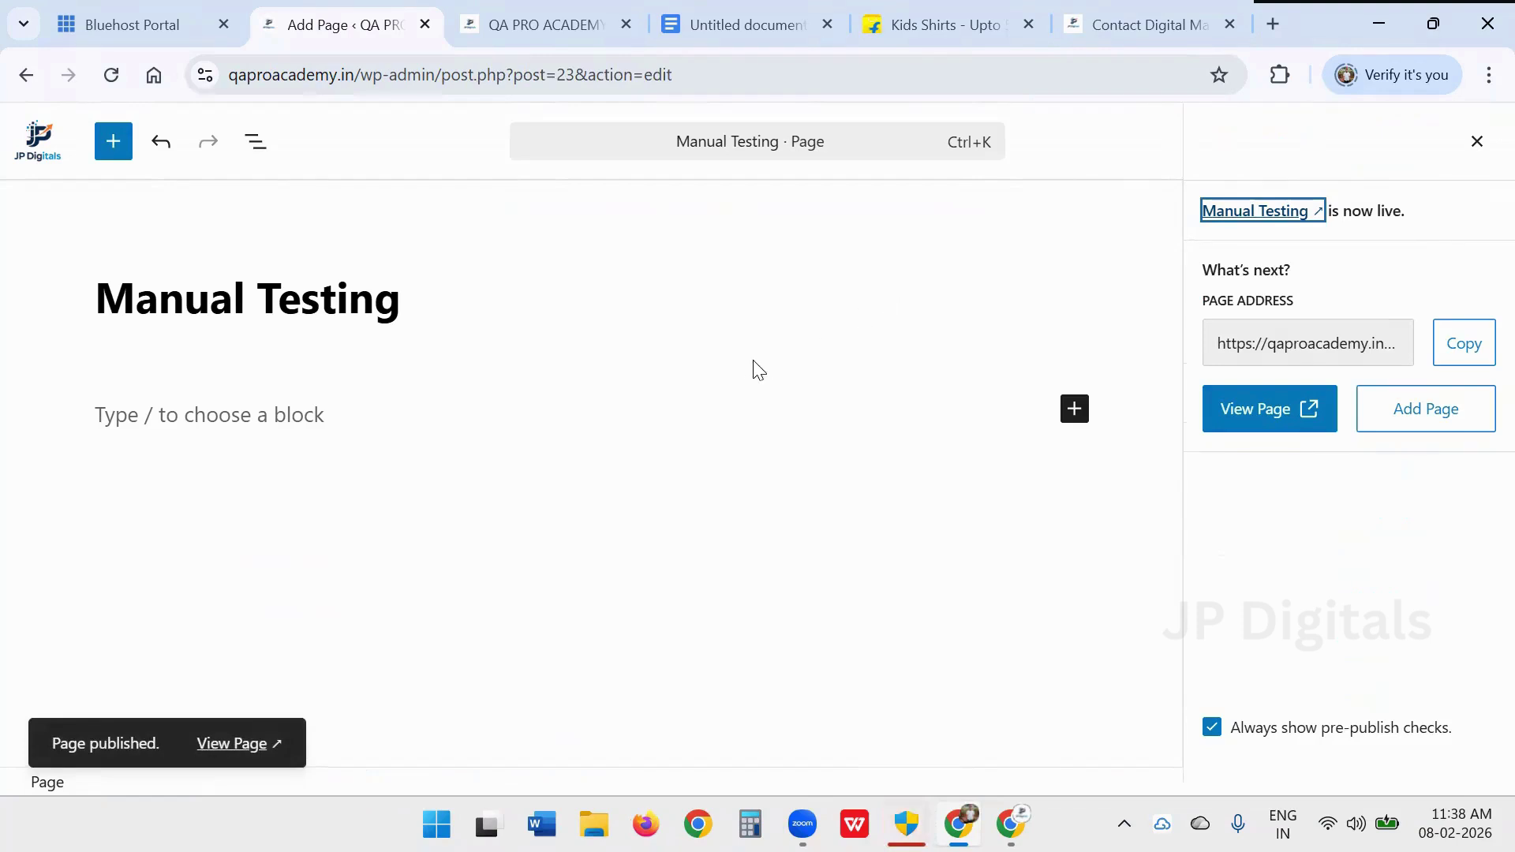
- Add another page titled Automation Testing and publish it
left_click(1424, 423)
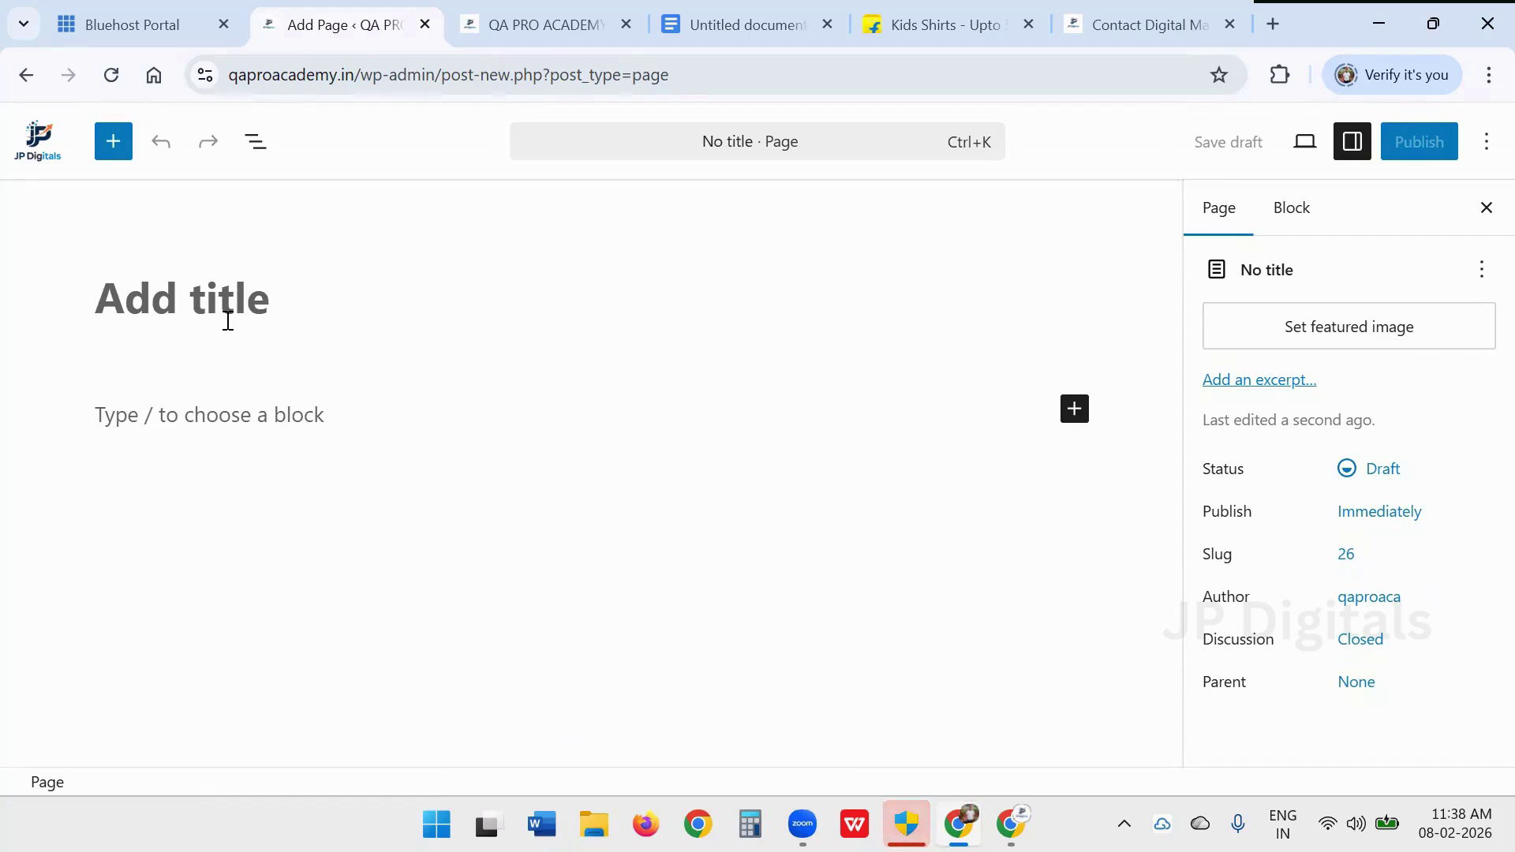
type("Au")
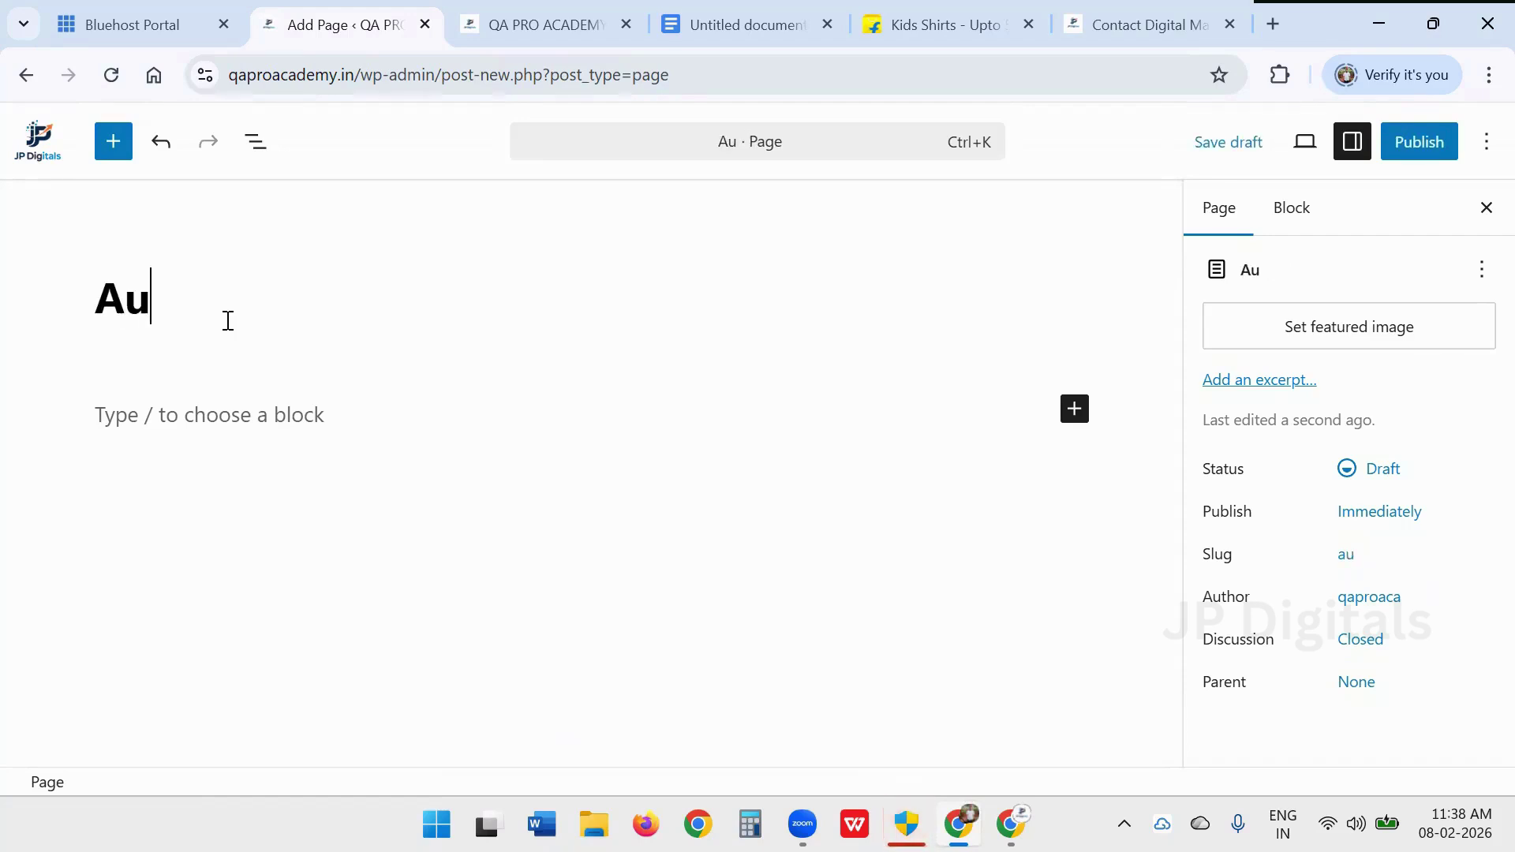
type("tomat")
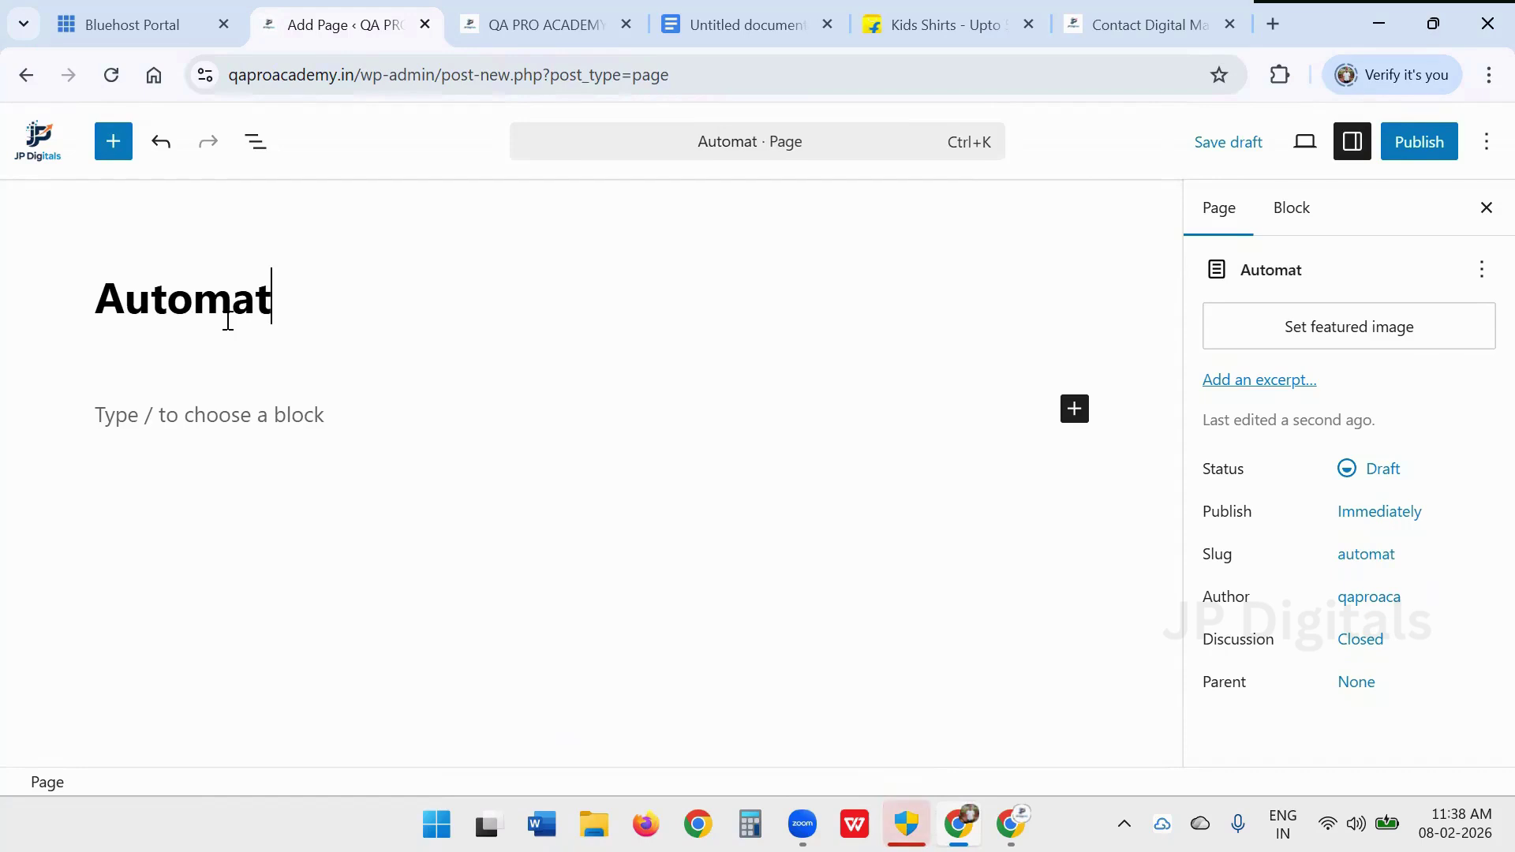
type("ion ")
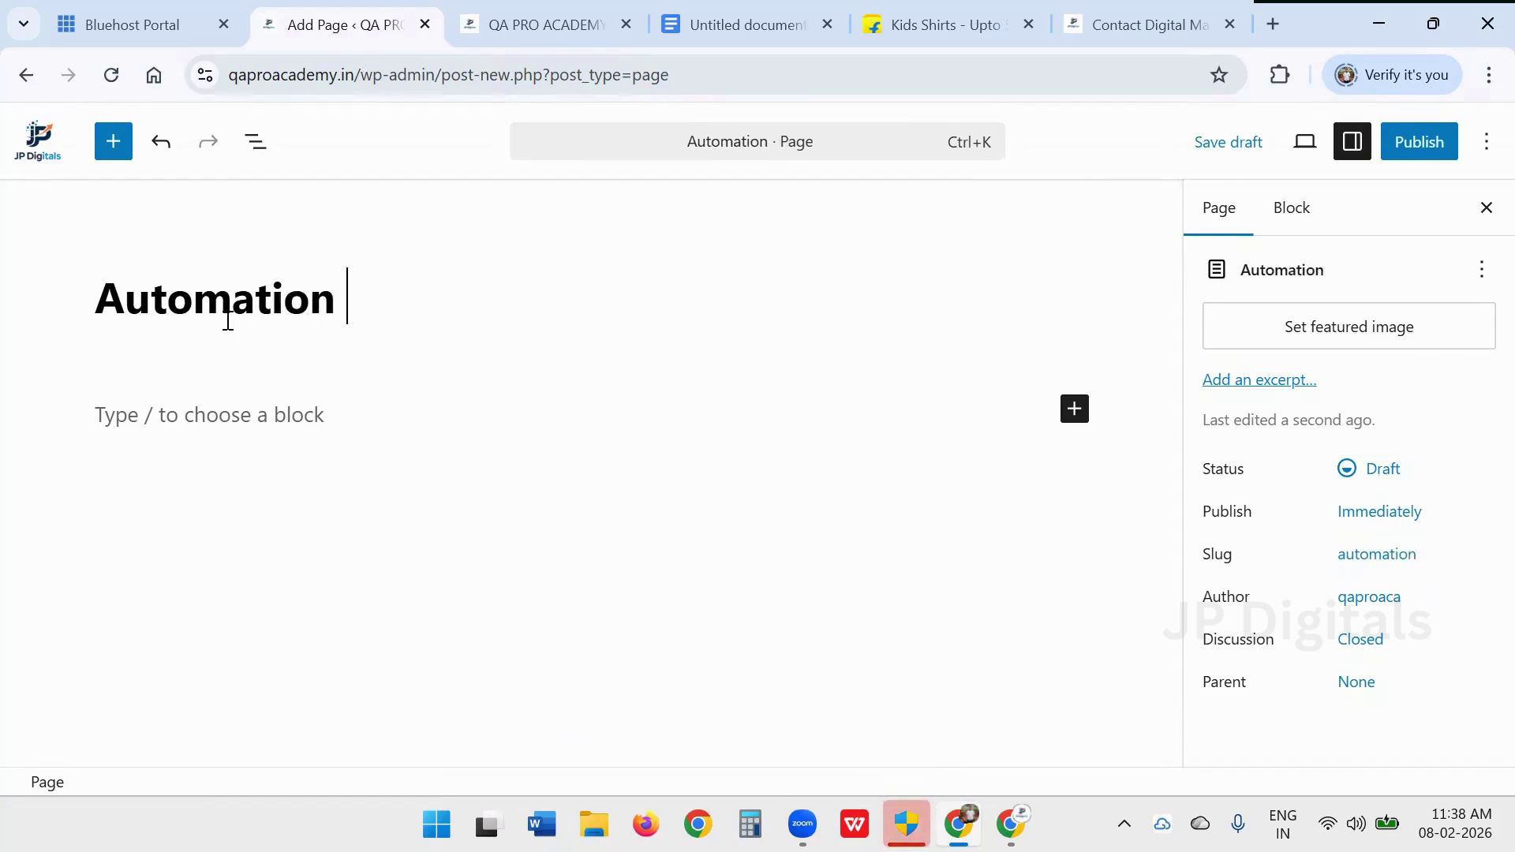
type("Testing")
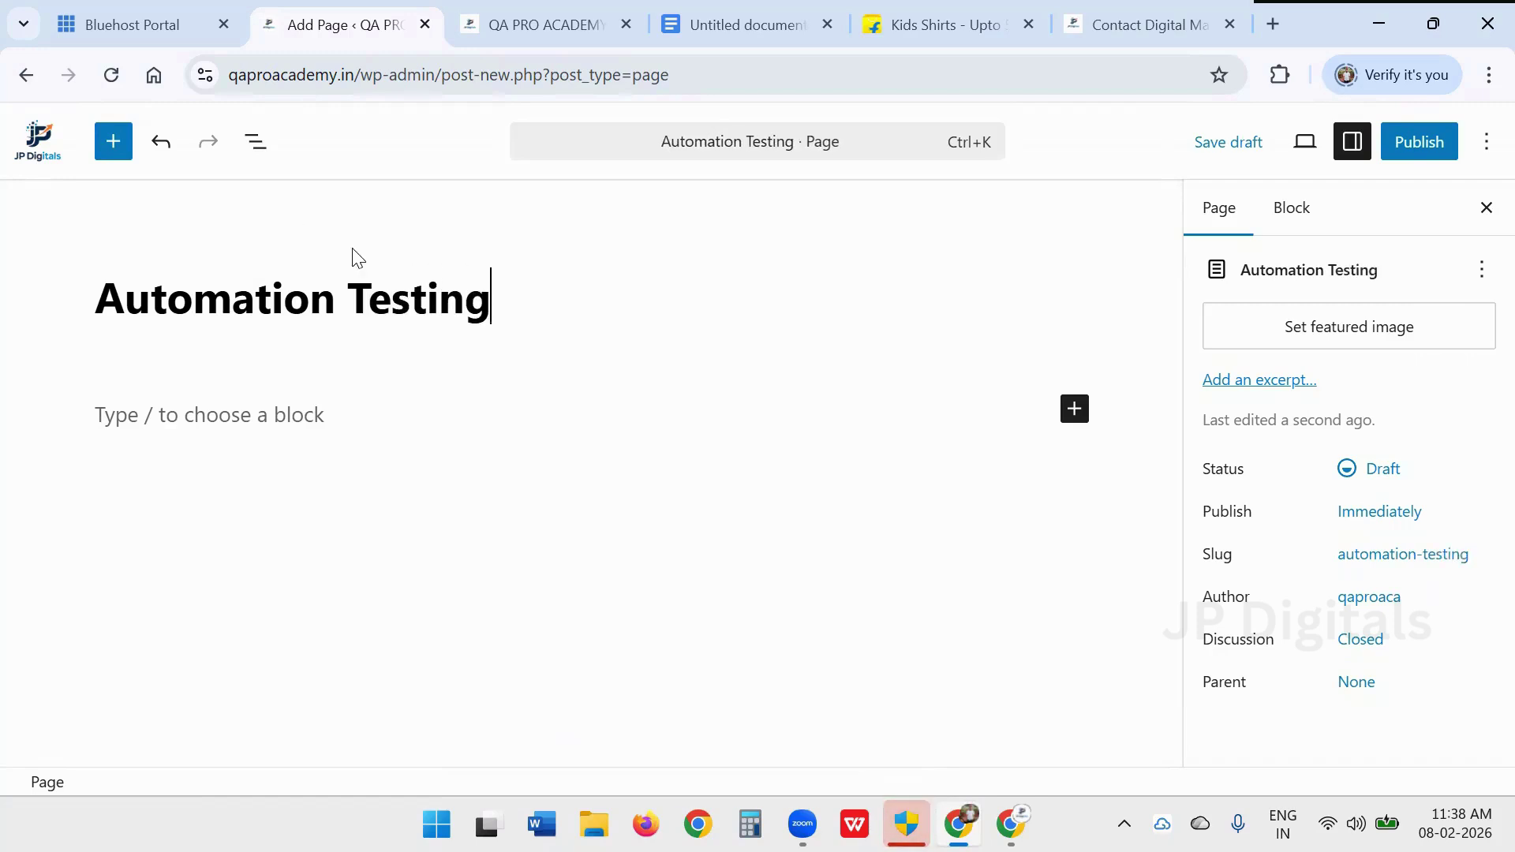
left_click(1442, 148)
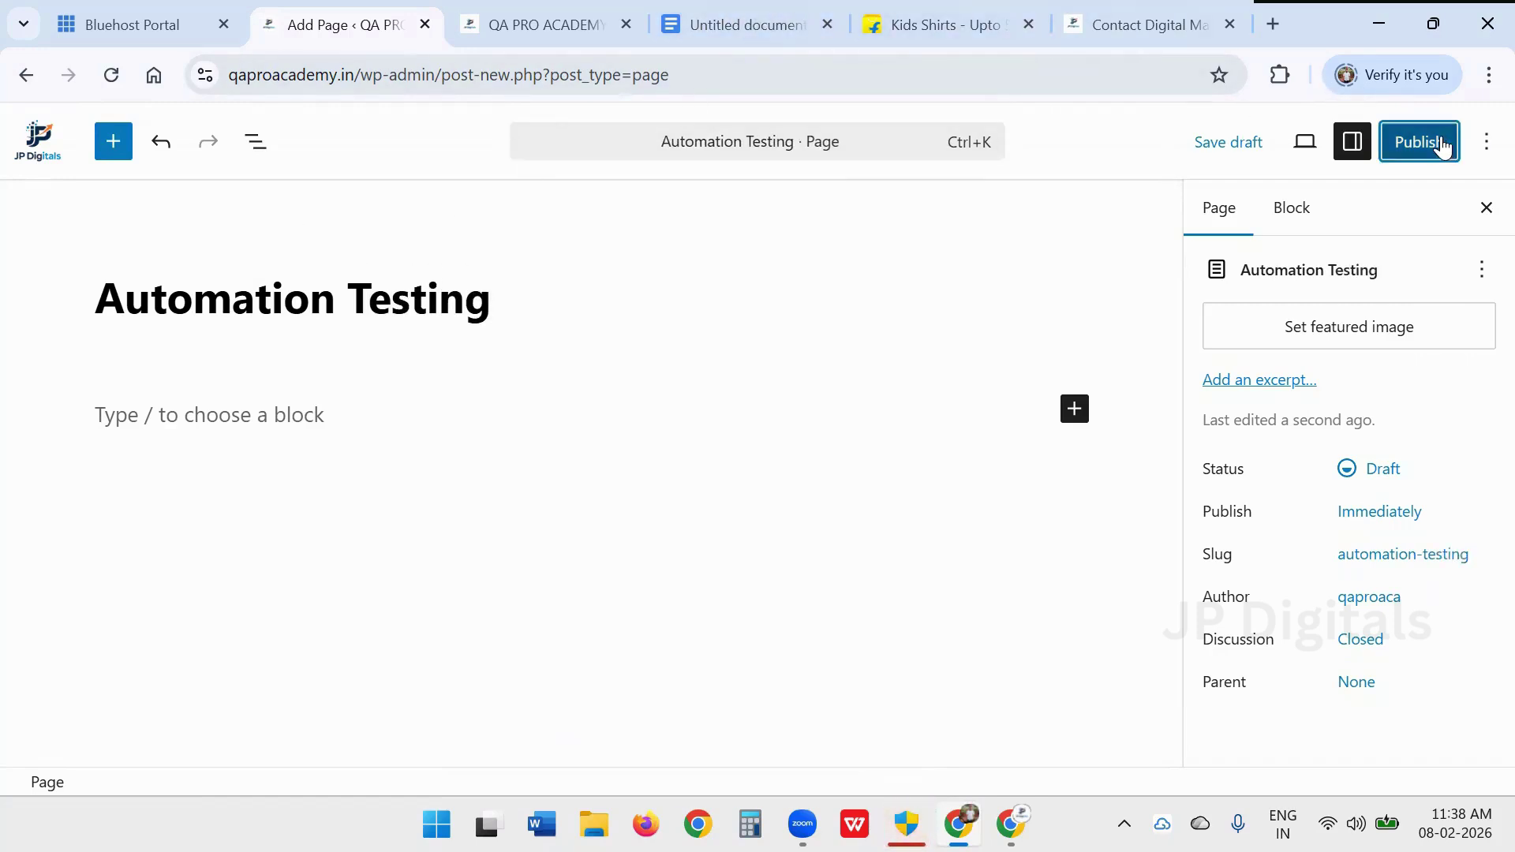
left_click(1442, 148)
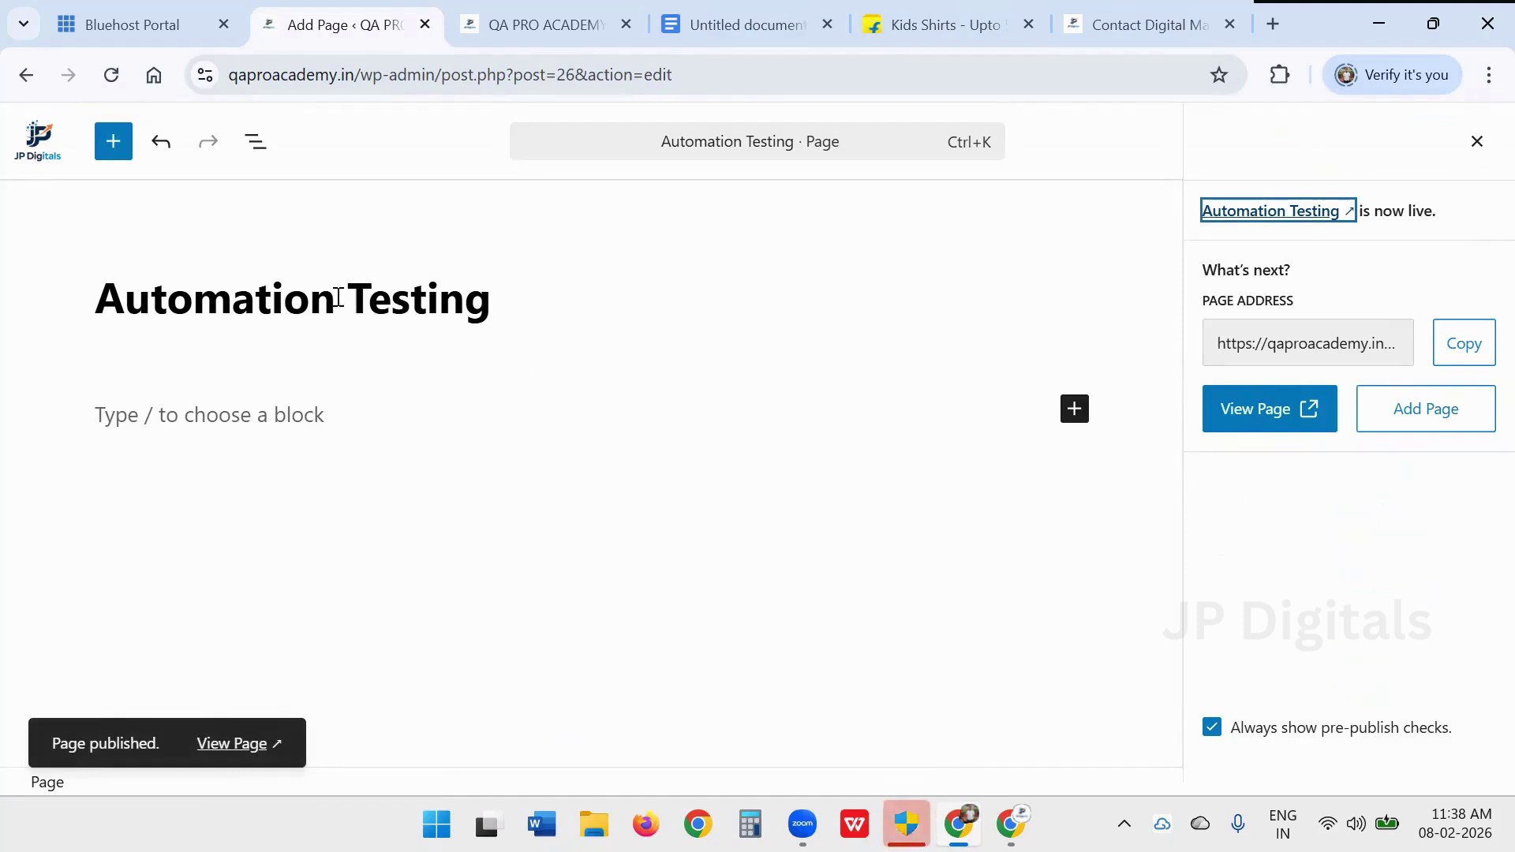
- Review the pages list for the two new testing pages and check the top menu on the live homepage
left_click(54, 148)
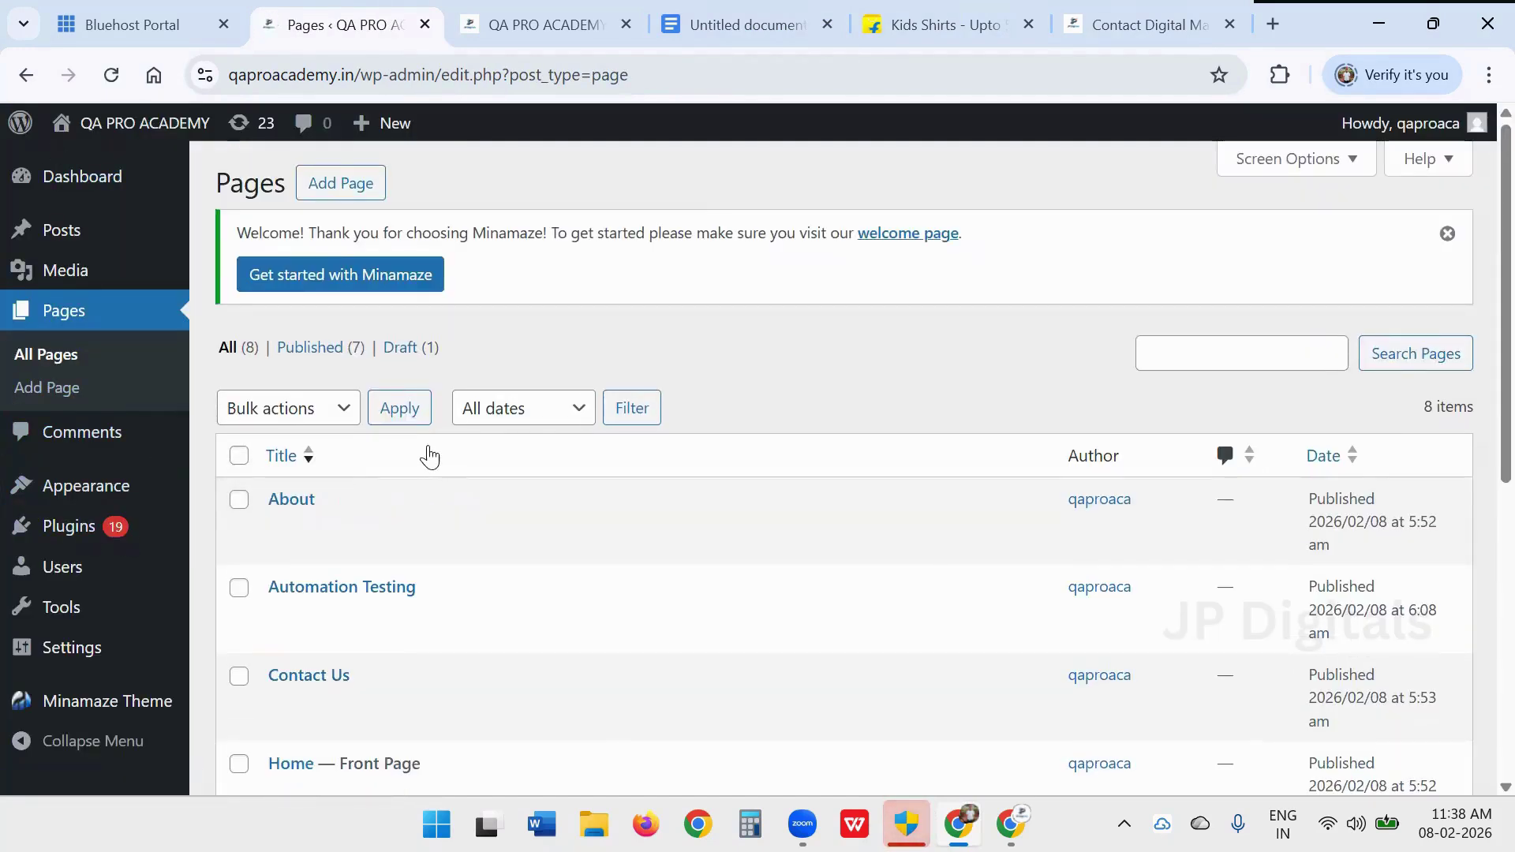
scroll(310, 456, "down", 6)
scroll(308, 463, "up", 5)
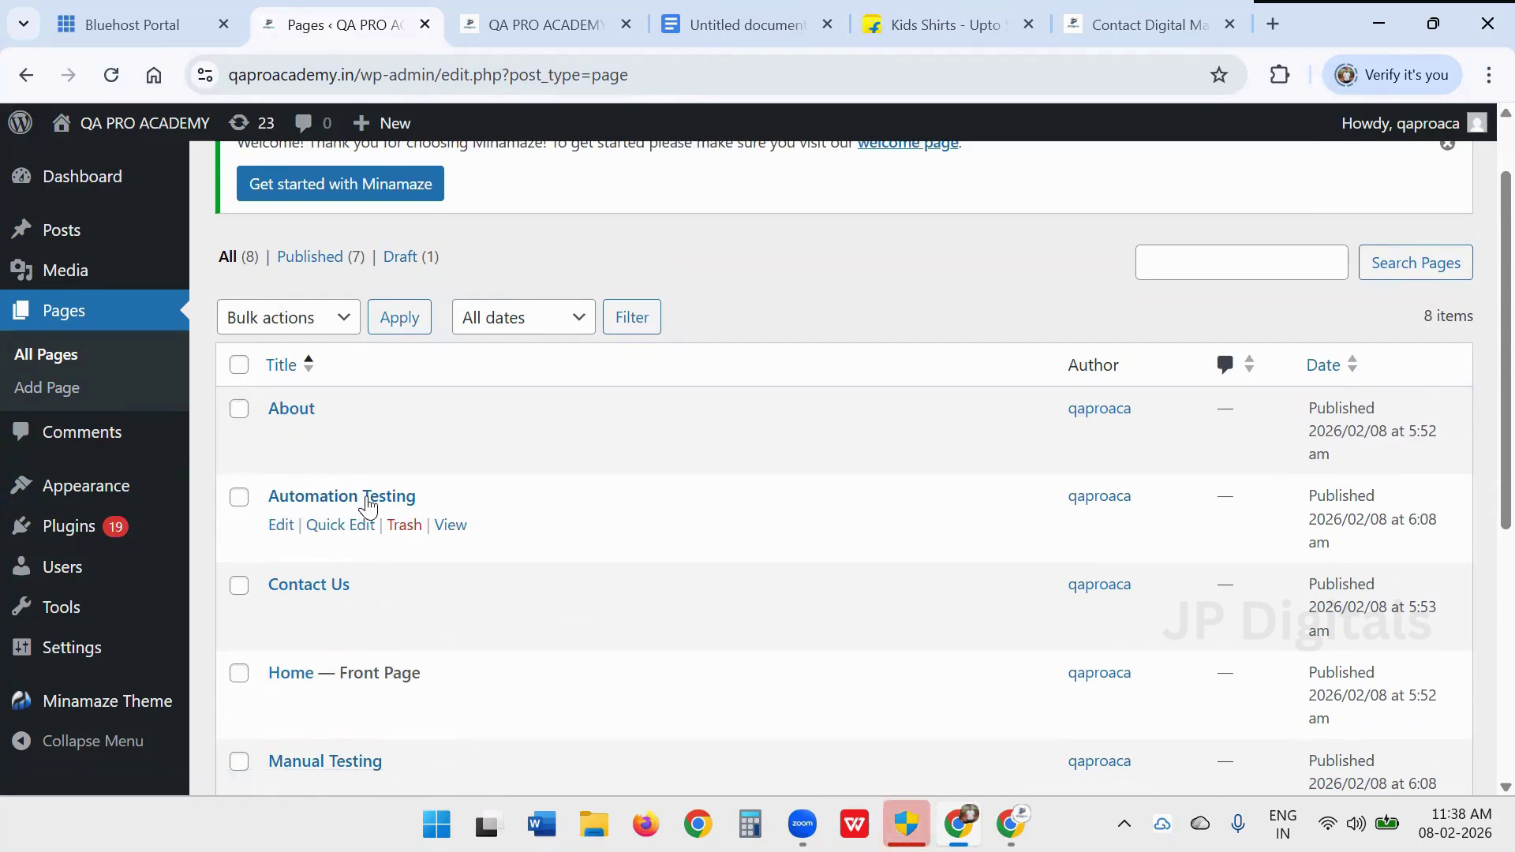
scroll(368, 504, "down", 4)
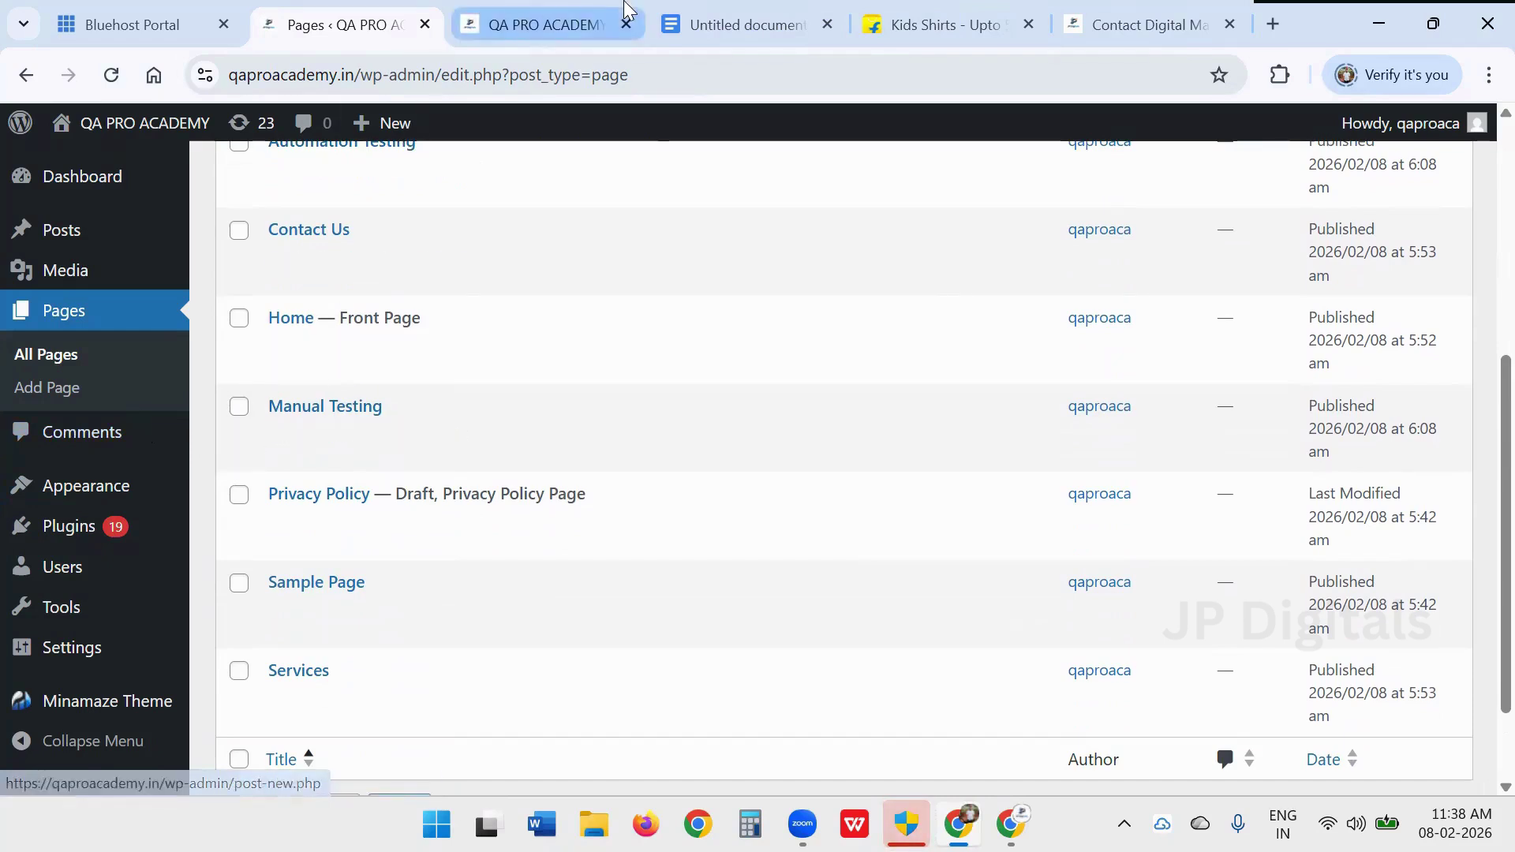
left_click(570, 19)
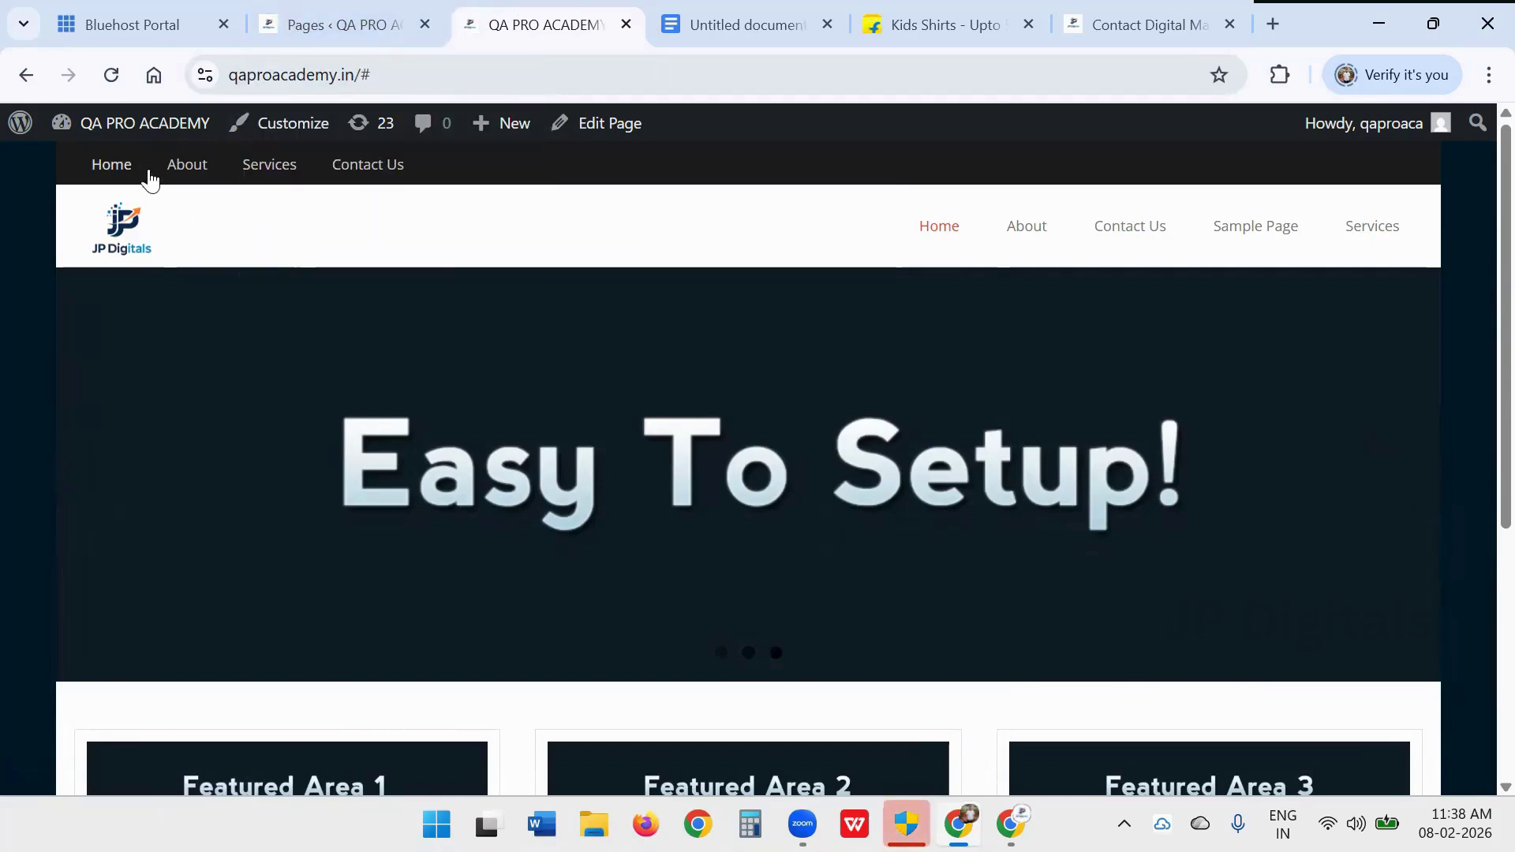
left_click(340, 24)
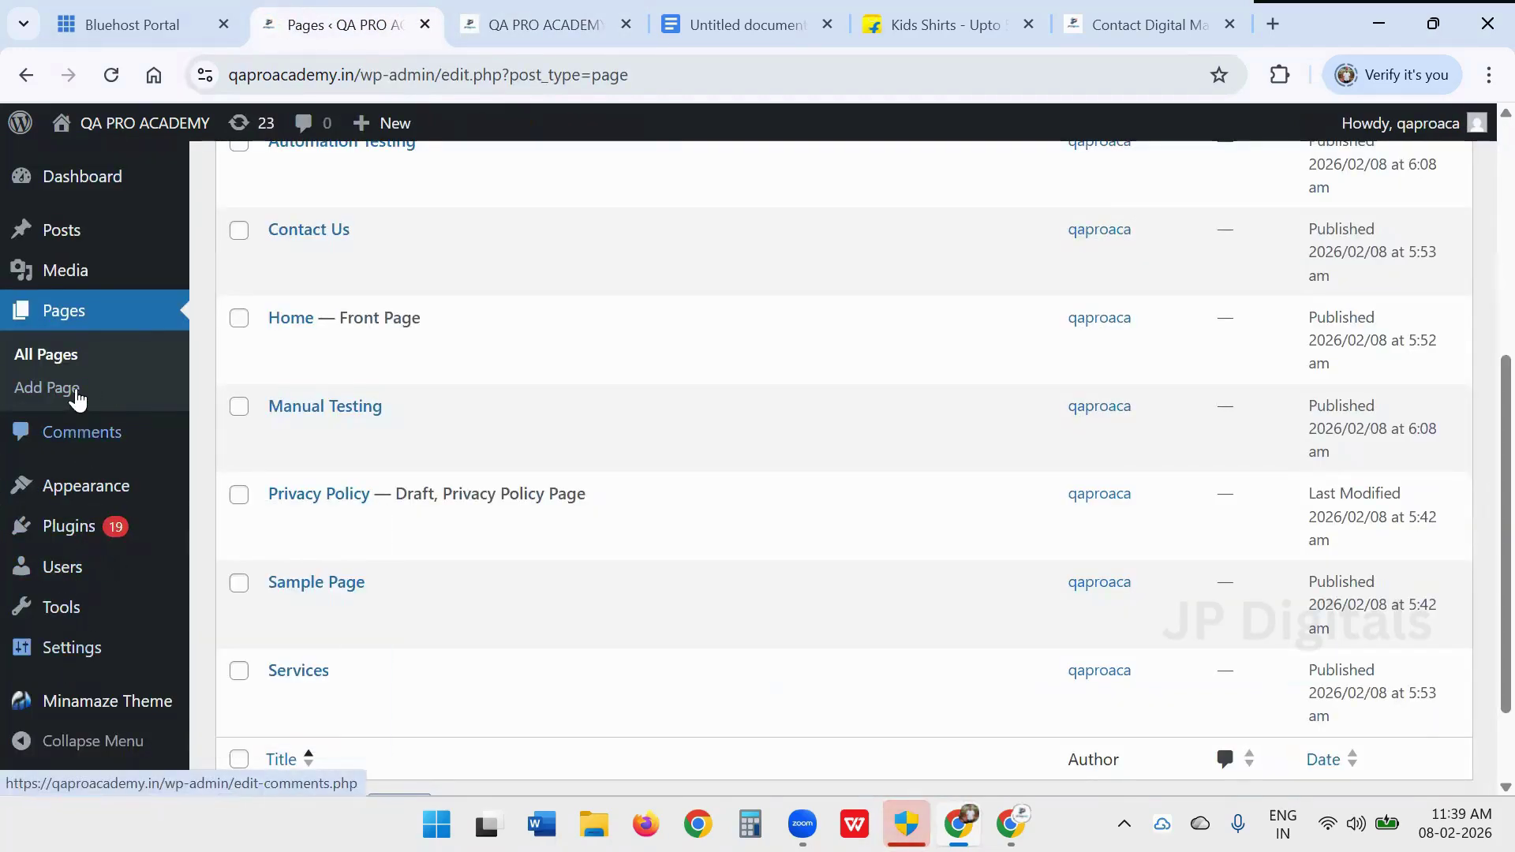
- Place Manual Testing and Automation Testing between Services and Contact Us in the header menu and save the menu
mouse_move(81, 496)
scroll(81, 495, "down", 2)
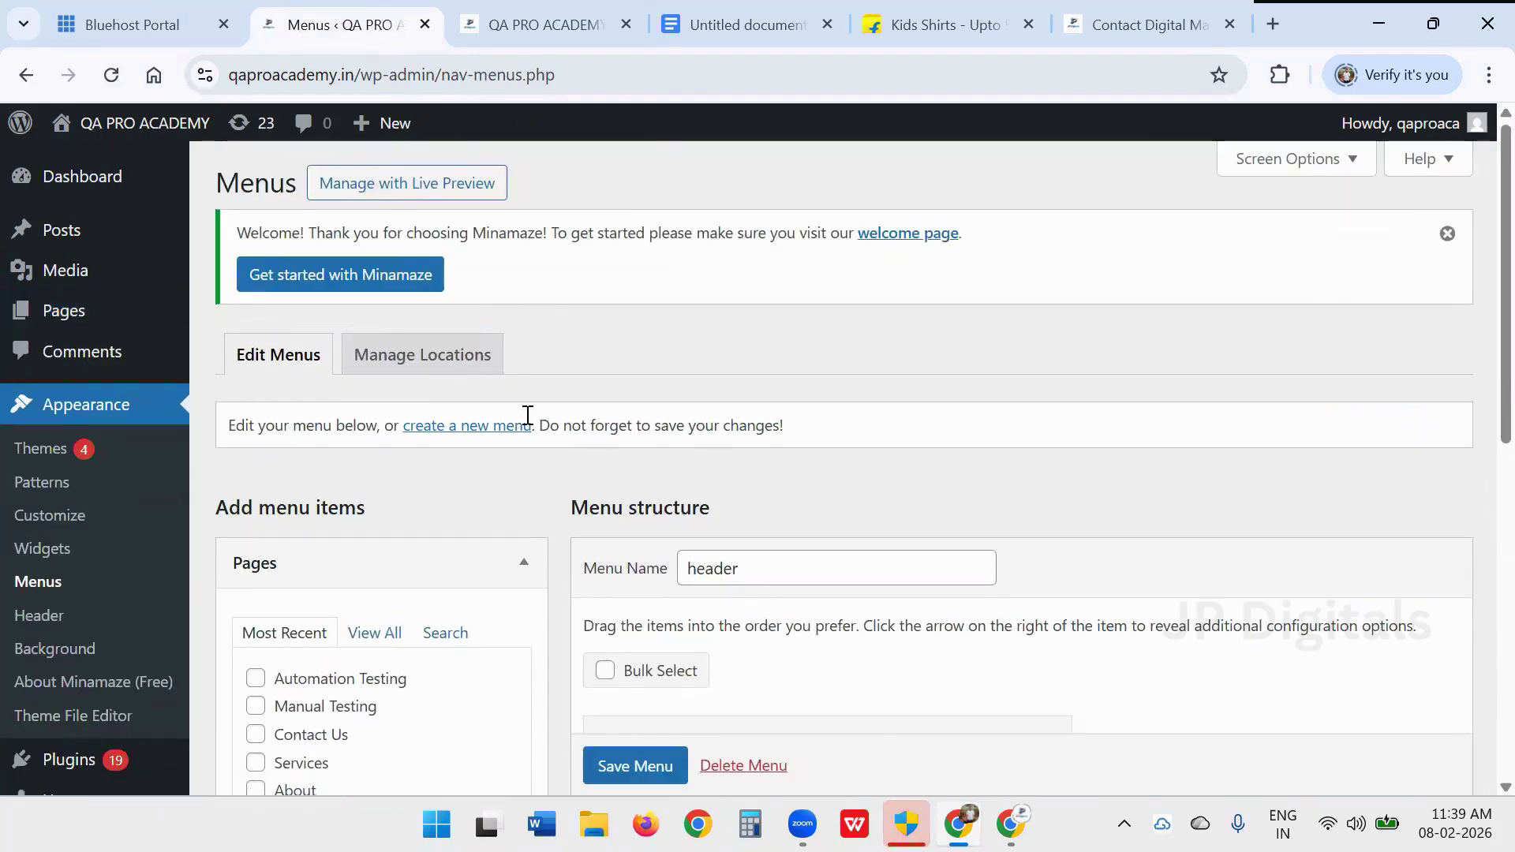
scroll(480, 459, "down", 6)
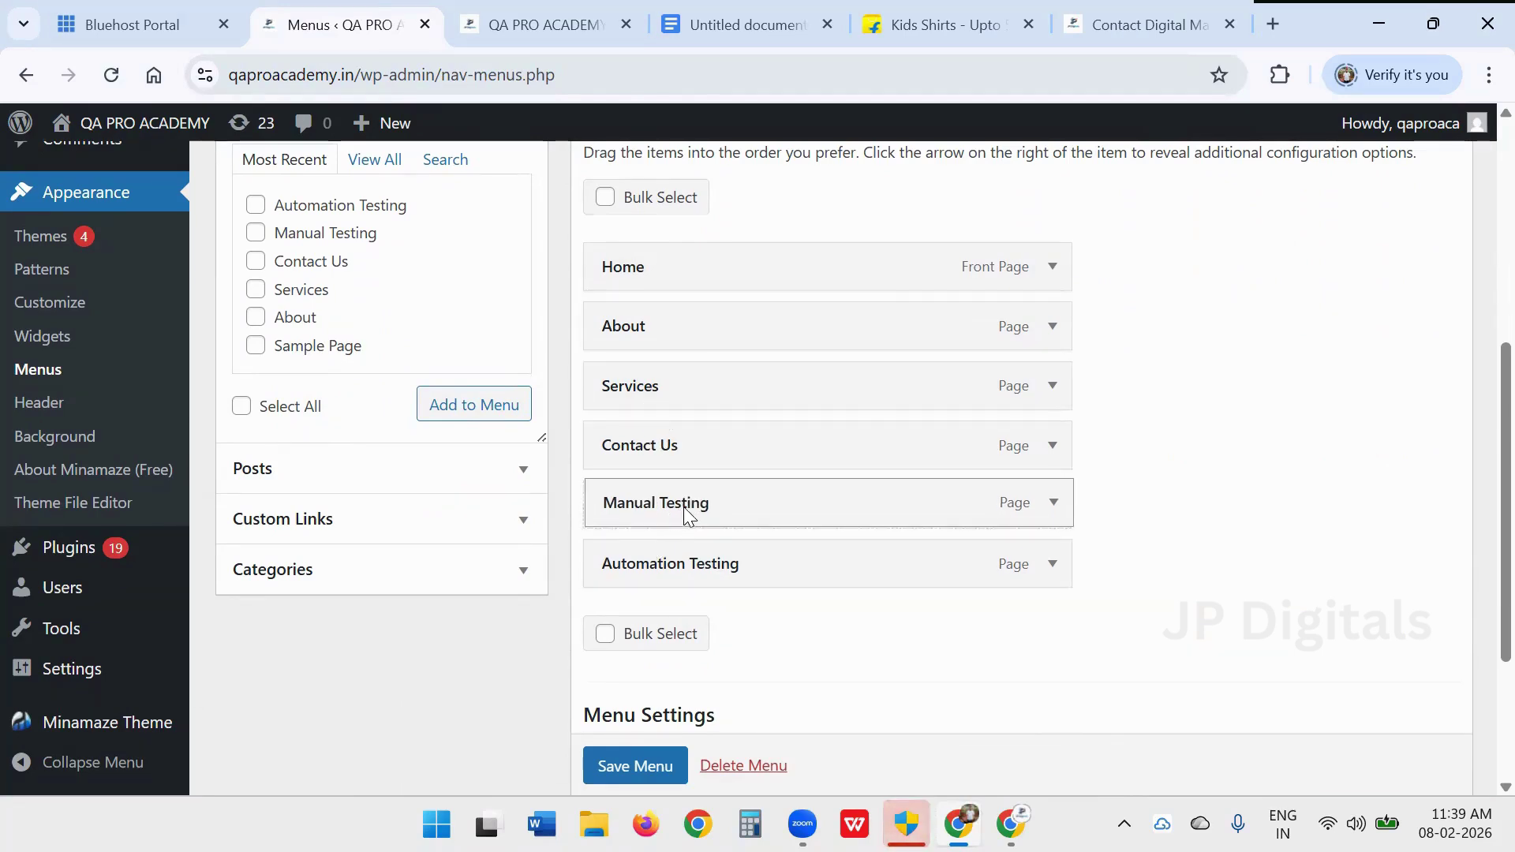
left_click_drag(684, 512, 674, 456)
left_click_drag(696, 565, 692, 509)
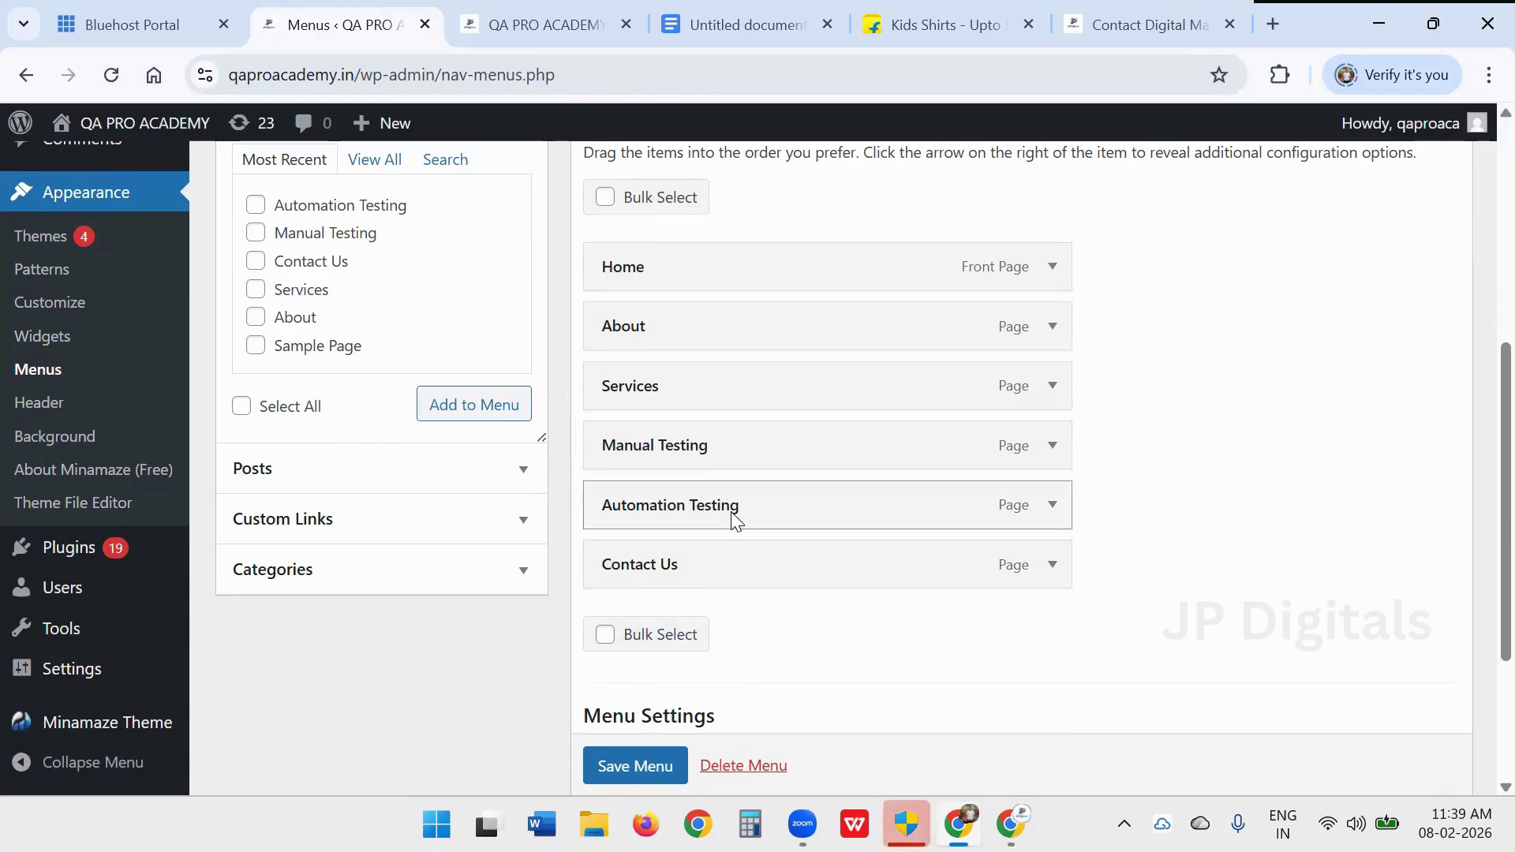
scroll(652, 473, "down", 3)
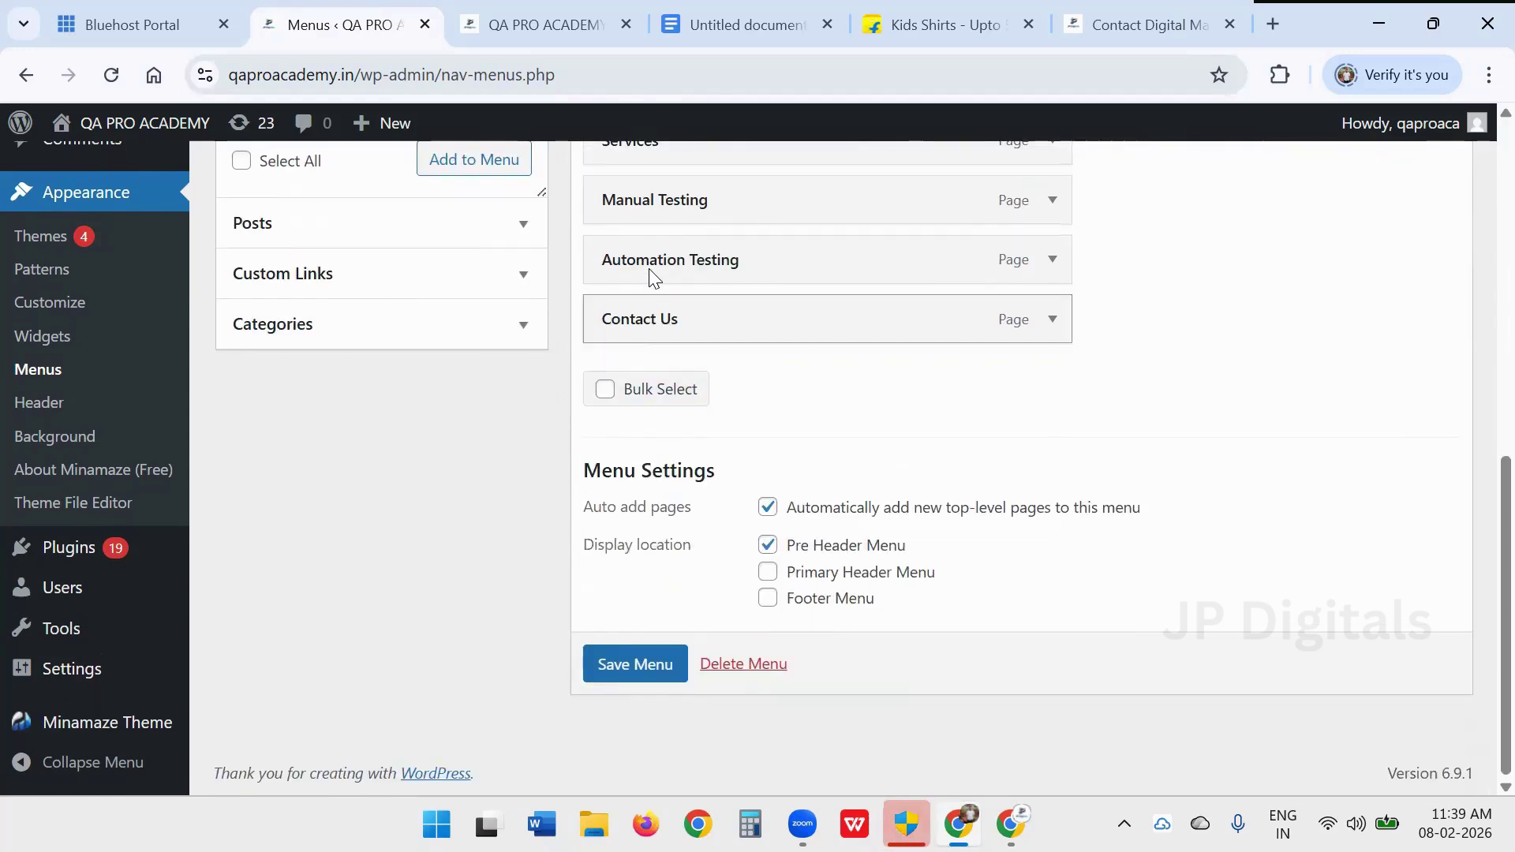
scroll(652, 275, "up", 1)
scroll(652, 275, "up", 1)
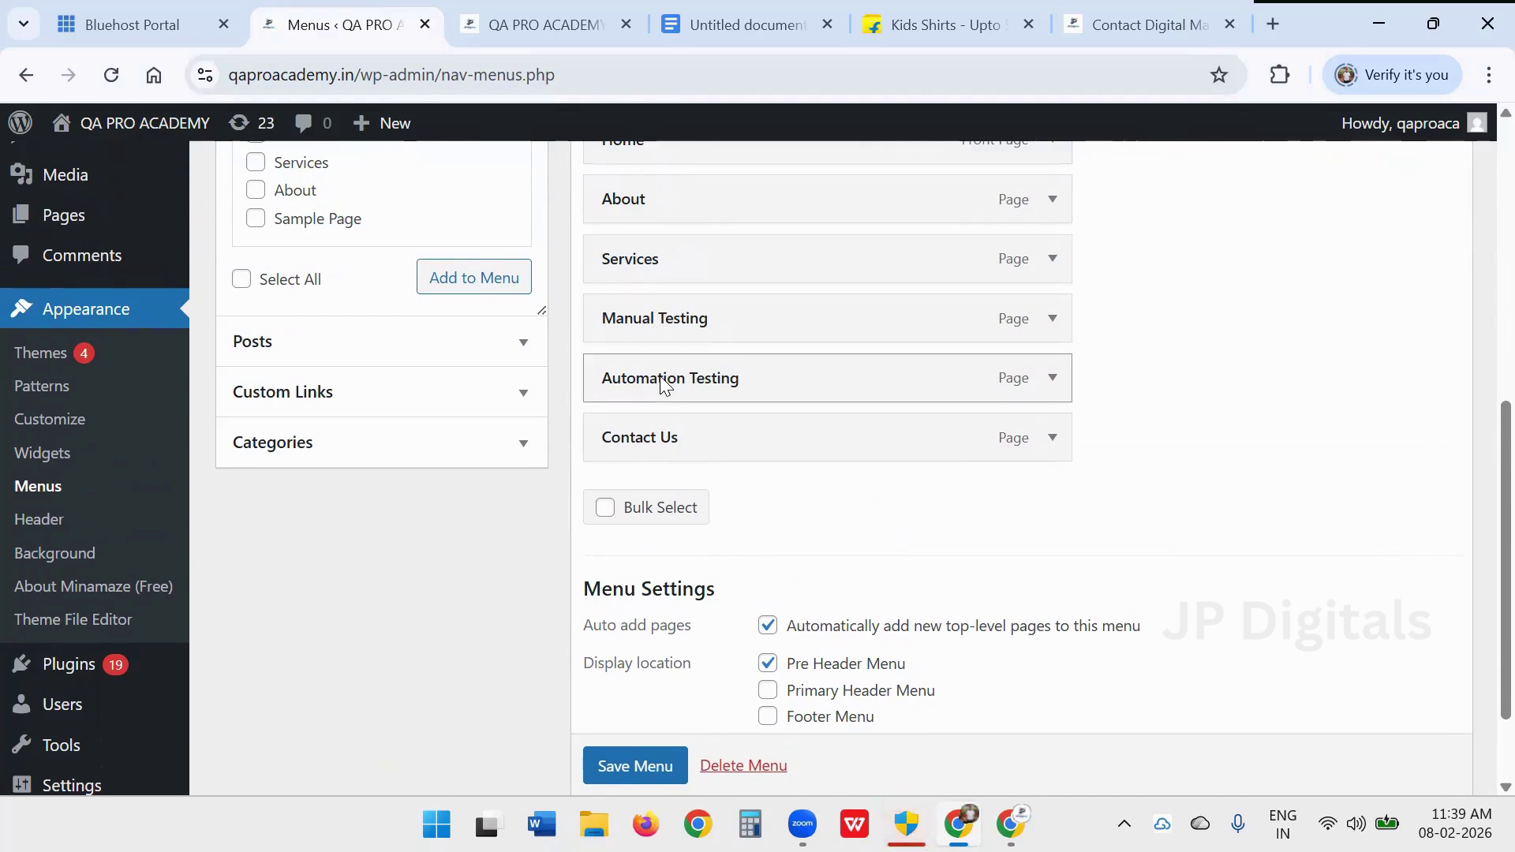
scroll(663, 383, "down", 2)
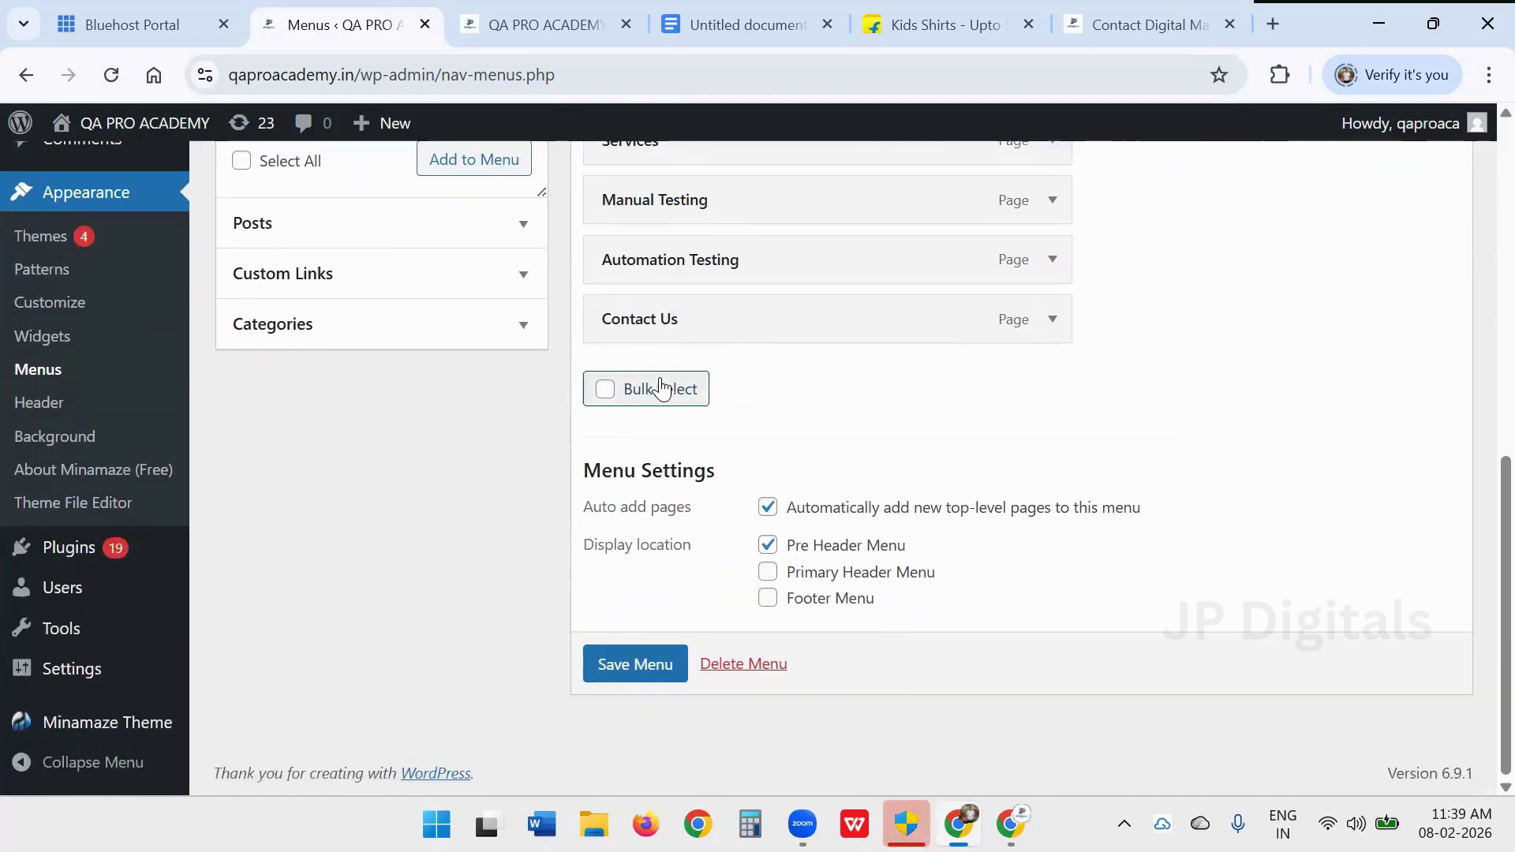
left_click(661, 669)
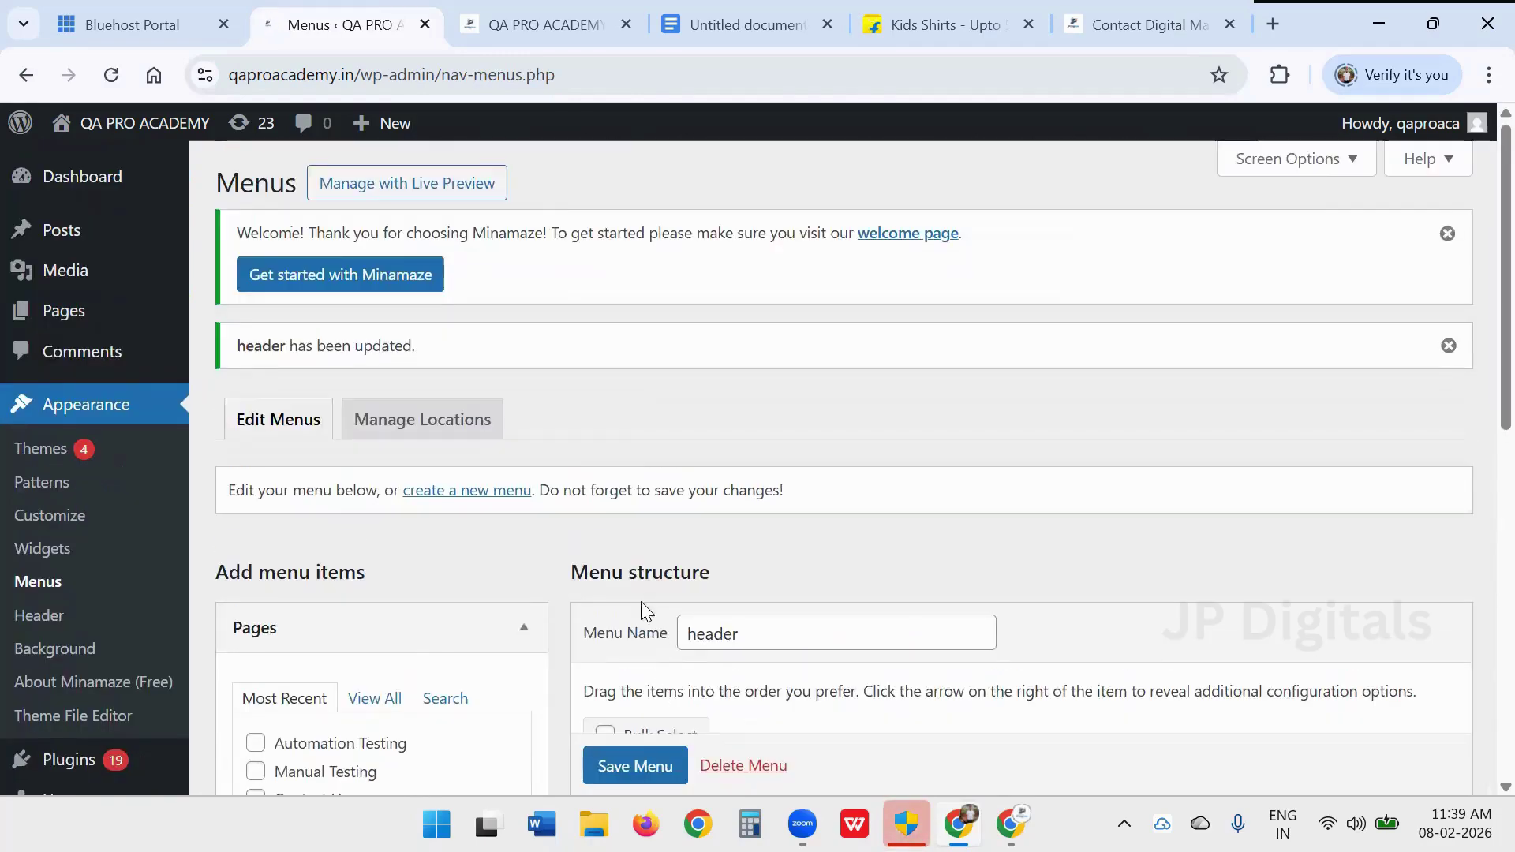
- Check the live homepage's top menu, and save the header menu with Manual Testing and Automation Testing nested as sub-items under Services
left_click(509, 24)
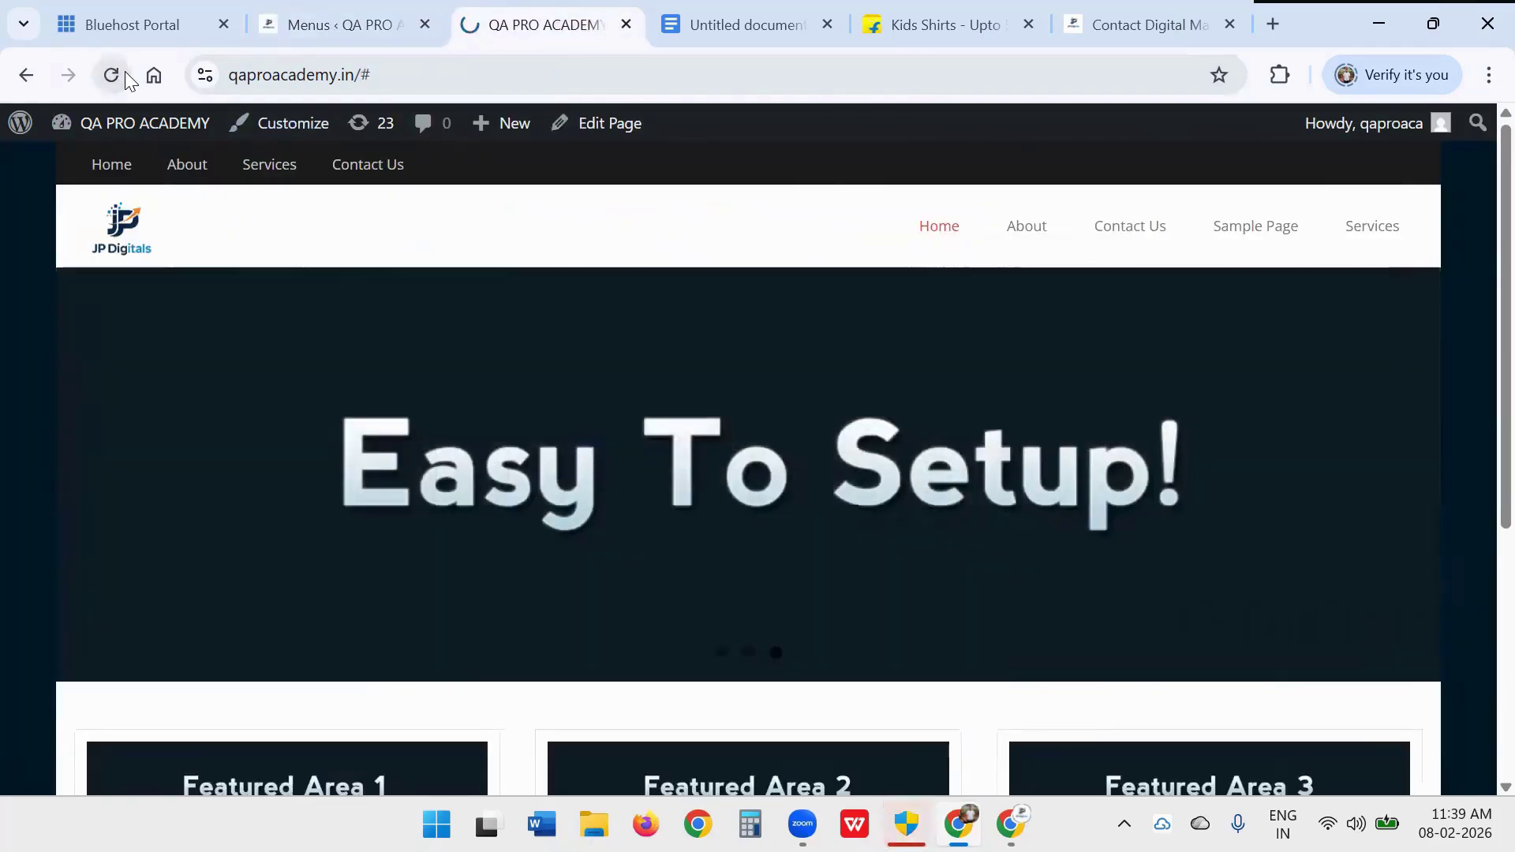
left_click(124, 73)
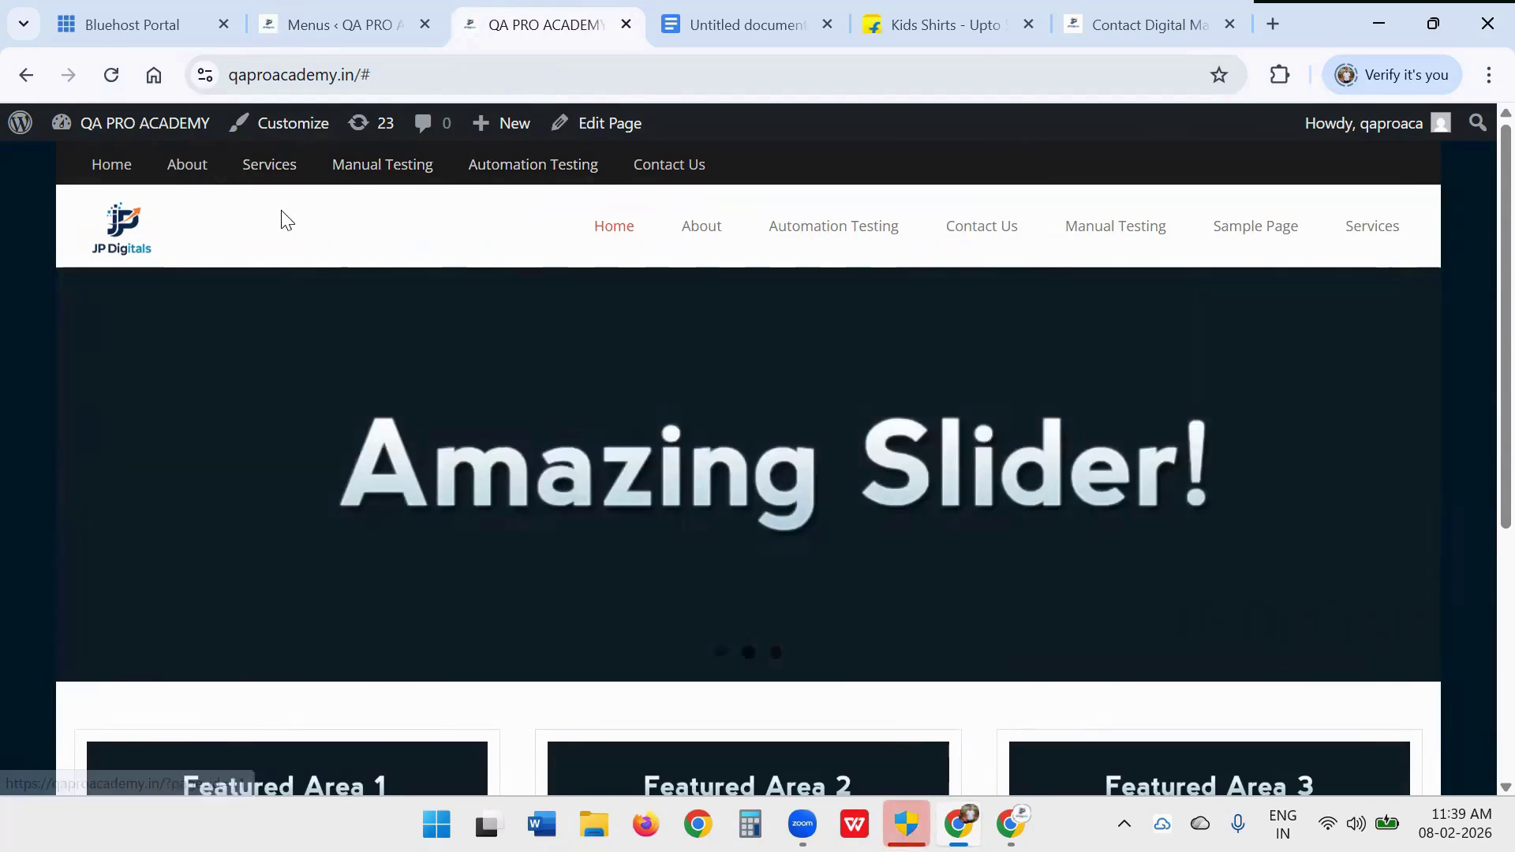
left_click(337, 14)
scroll(600, 306, "down", 8)
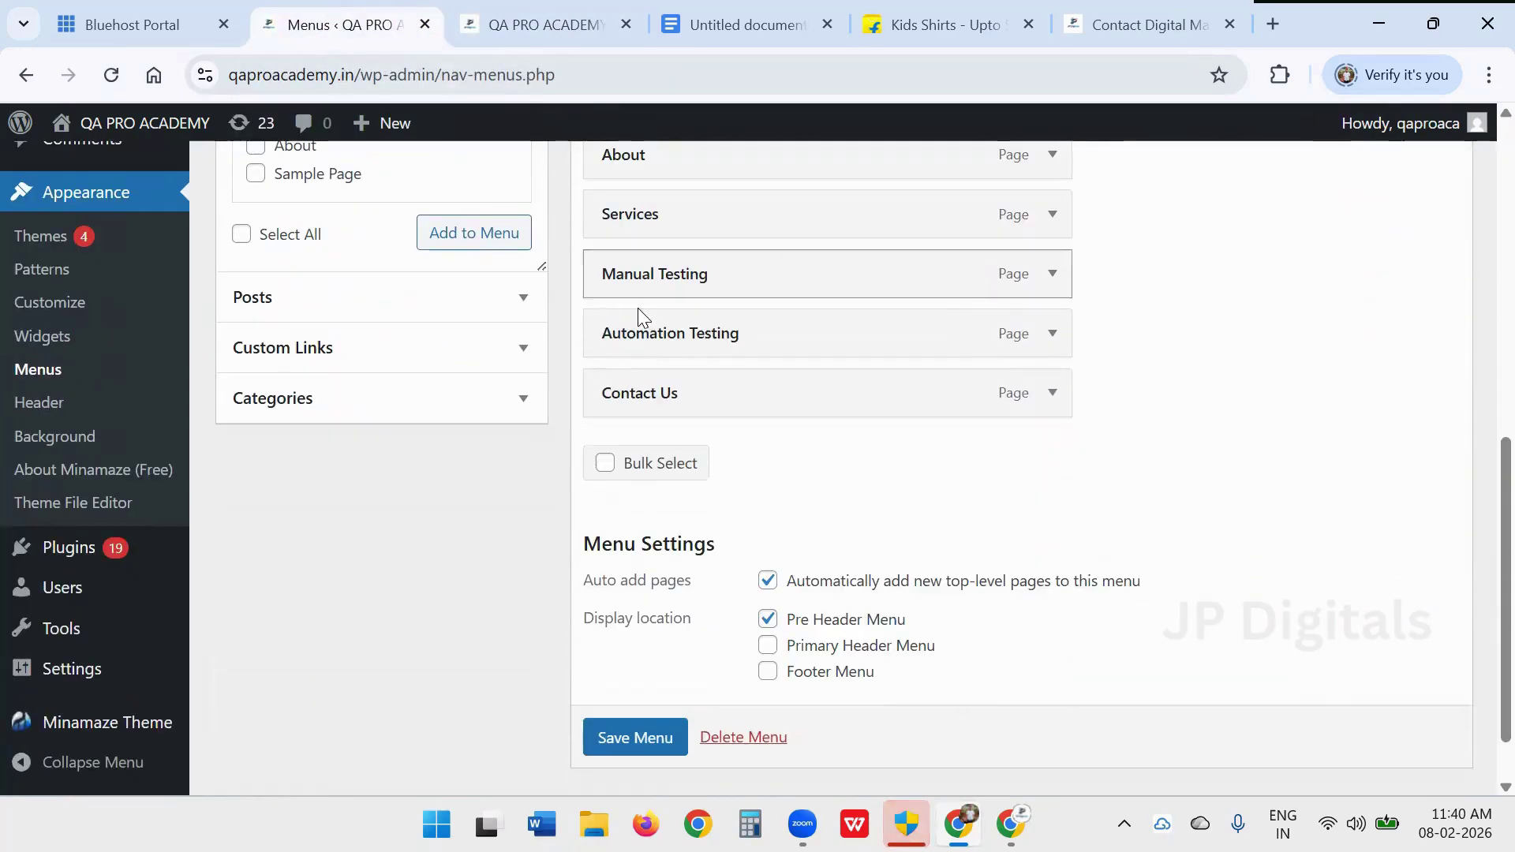
mouse_move(679, 268)
left_mouse_down()
mouse_move(665, 264)
mouse_move(699, 266)
left_mouse_up()
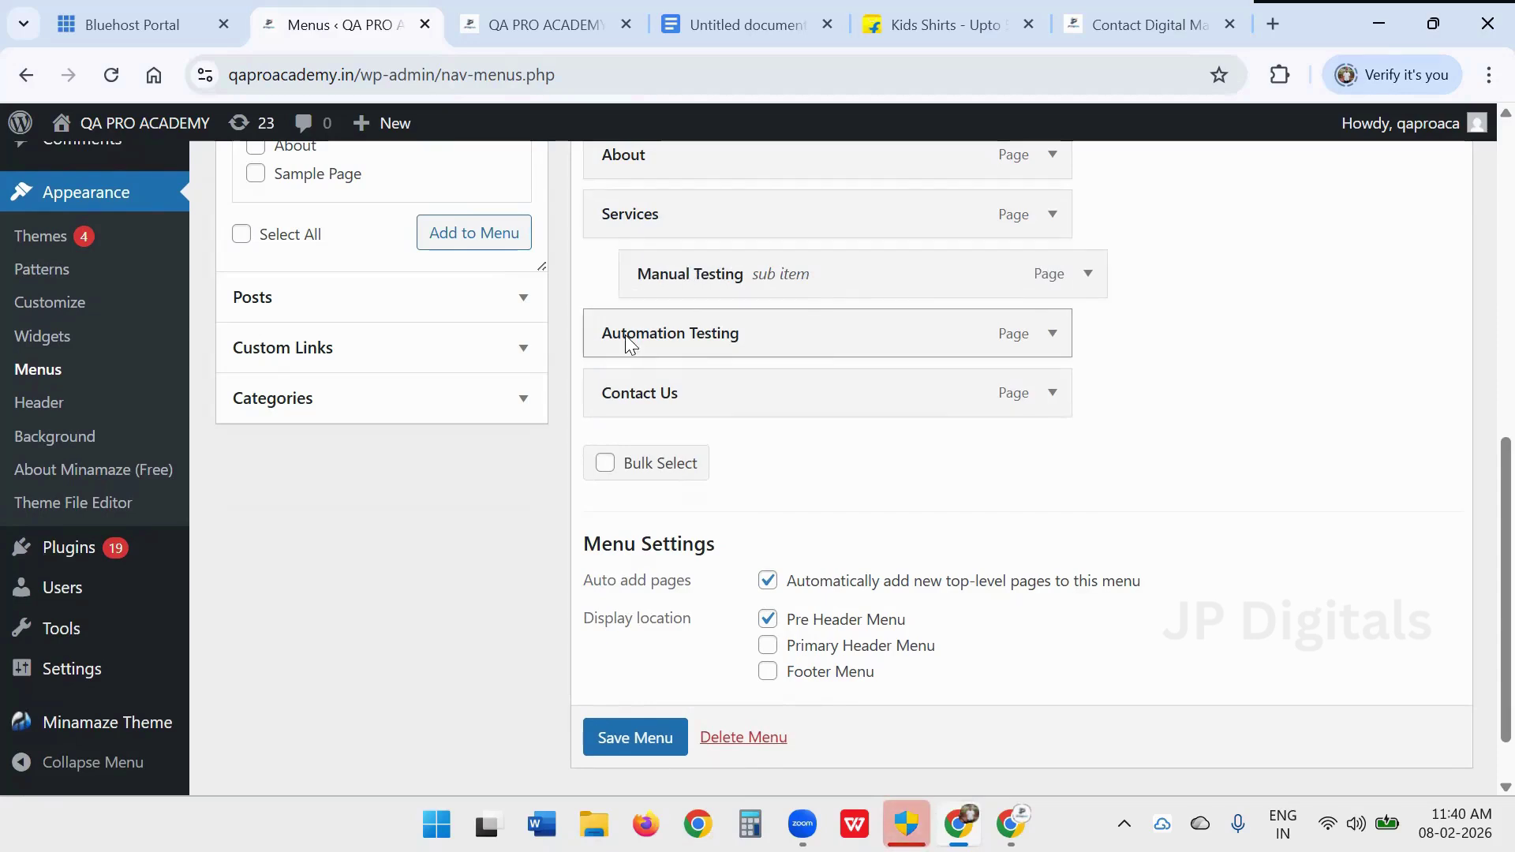
left_click_drag(625, 334, 670, 331)
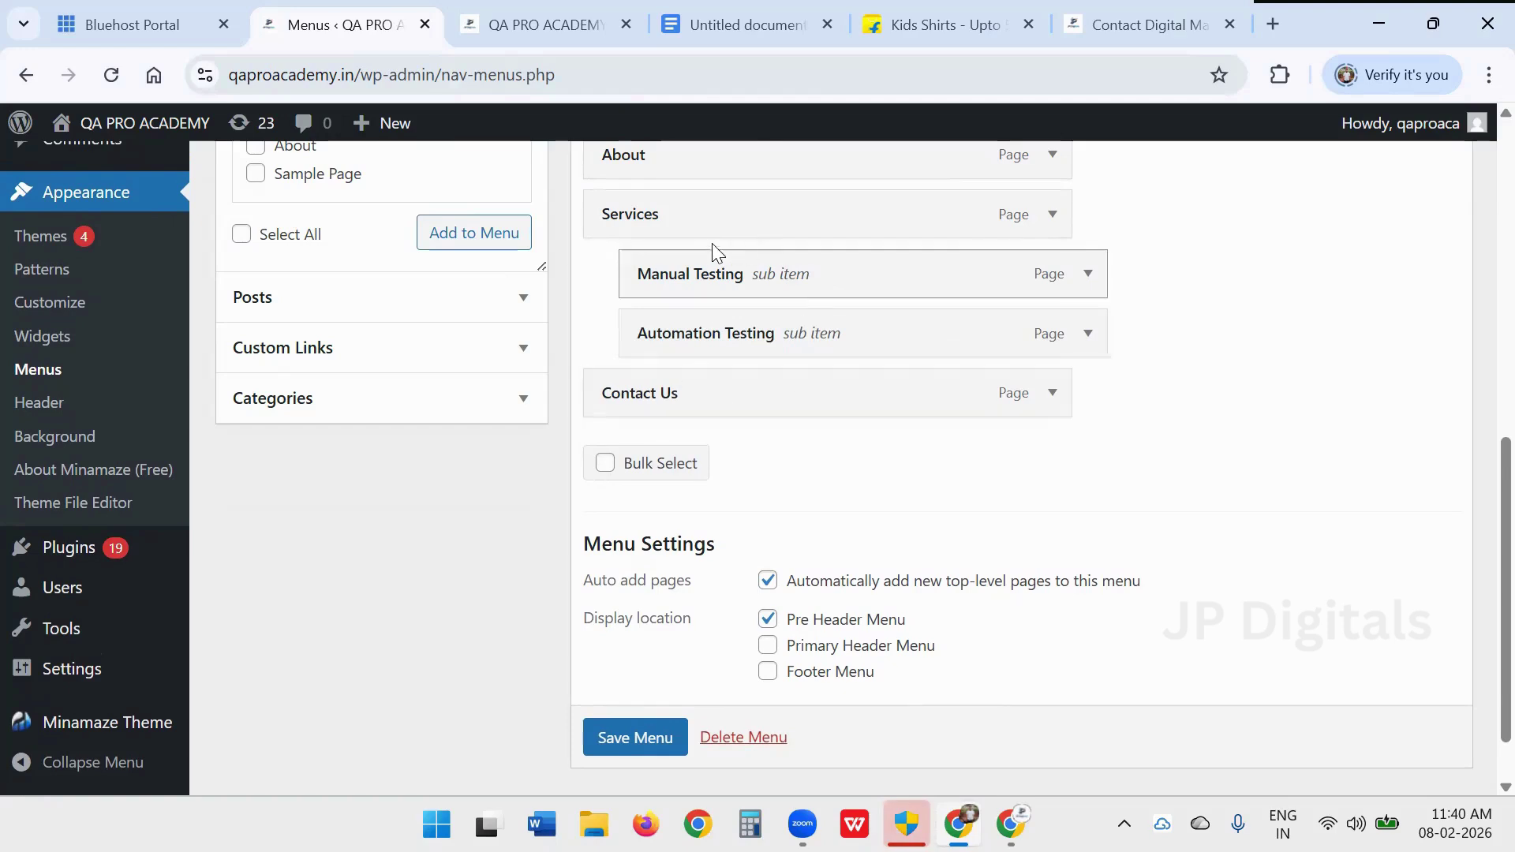
scroll(737, 504, "down", 1)
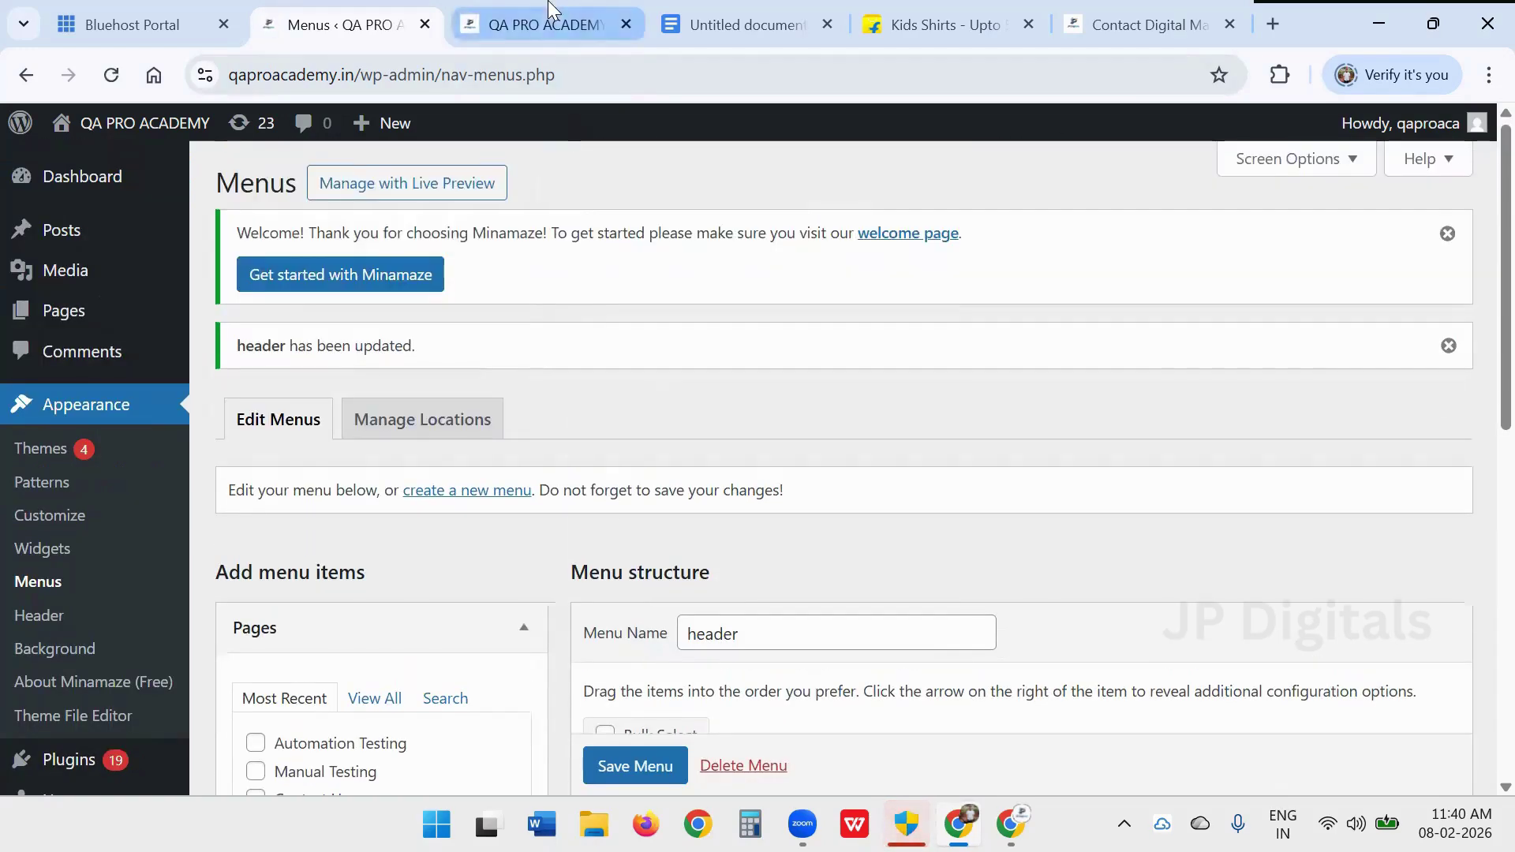
- Reload the live homepage and inspect the Services dropdown in the top menu for the two testing pages
left_click(550, 9)
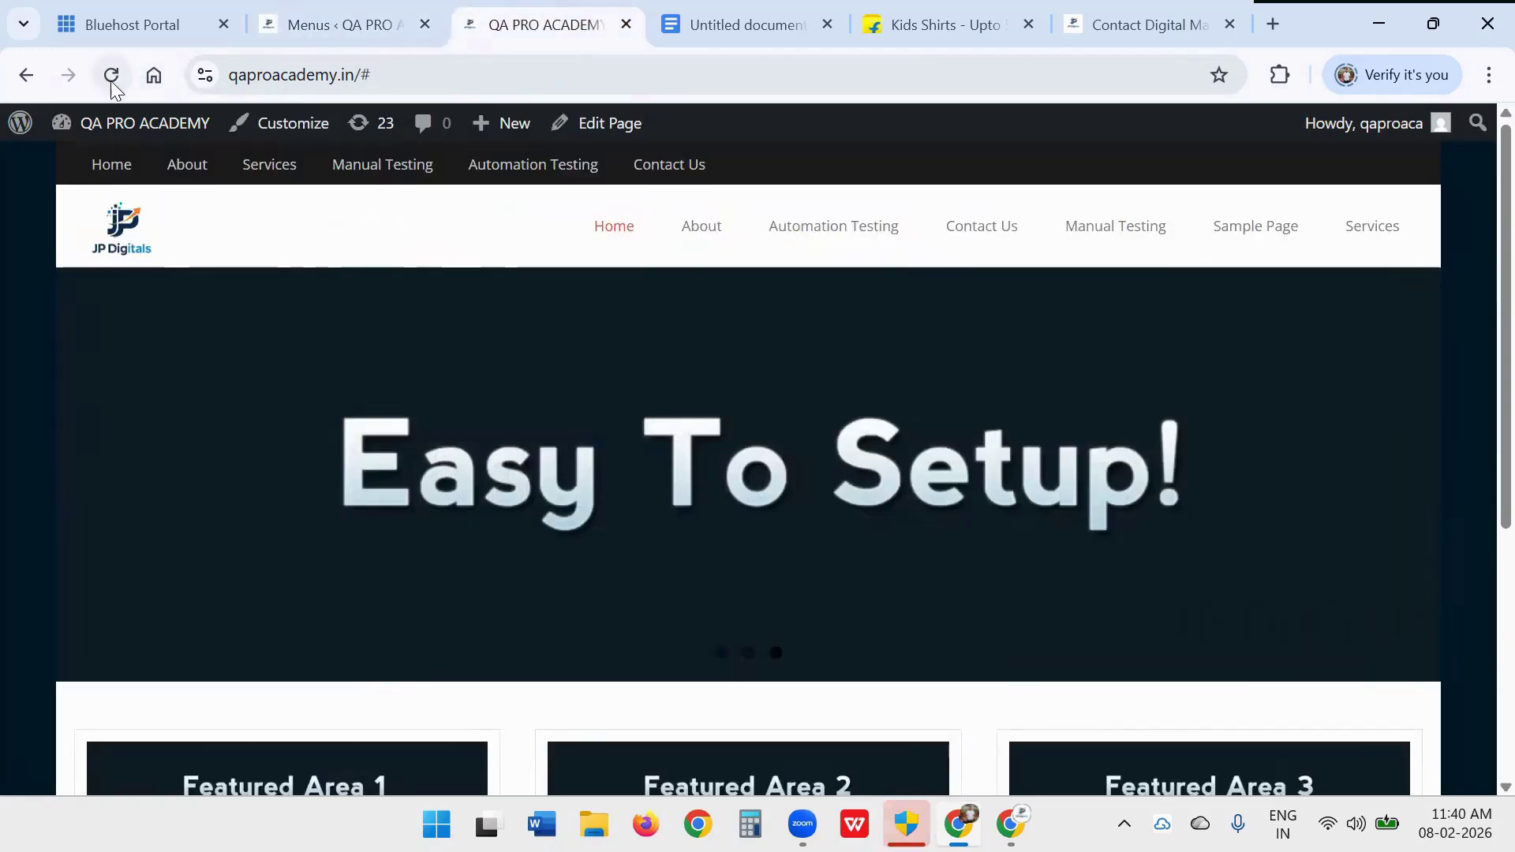
left_click(111, 79)
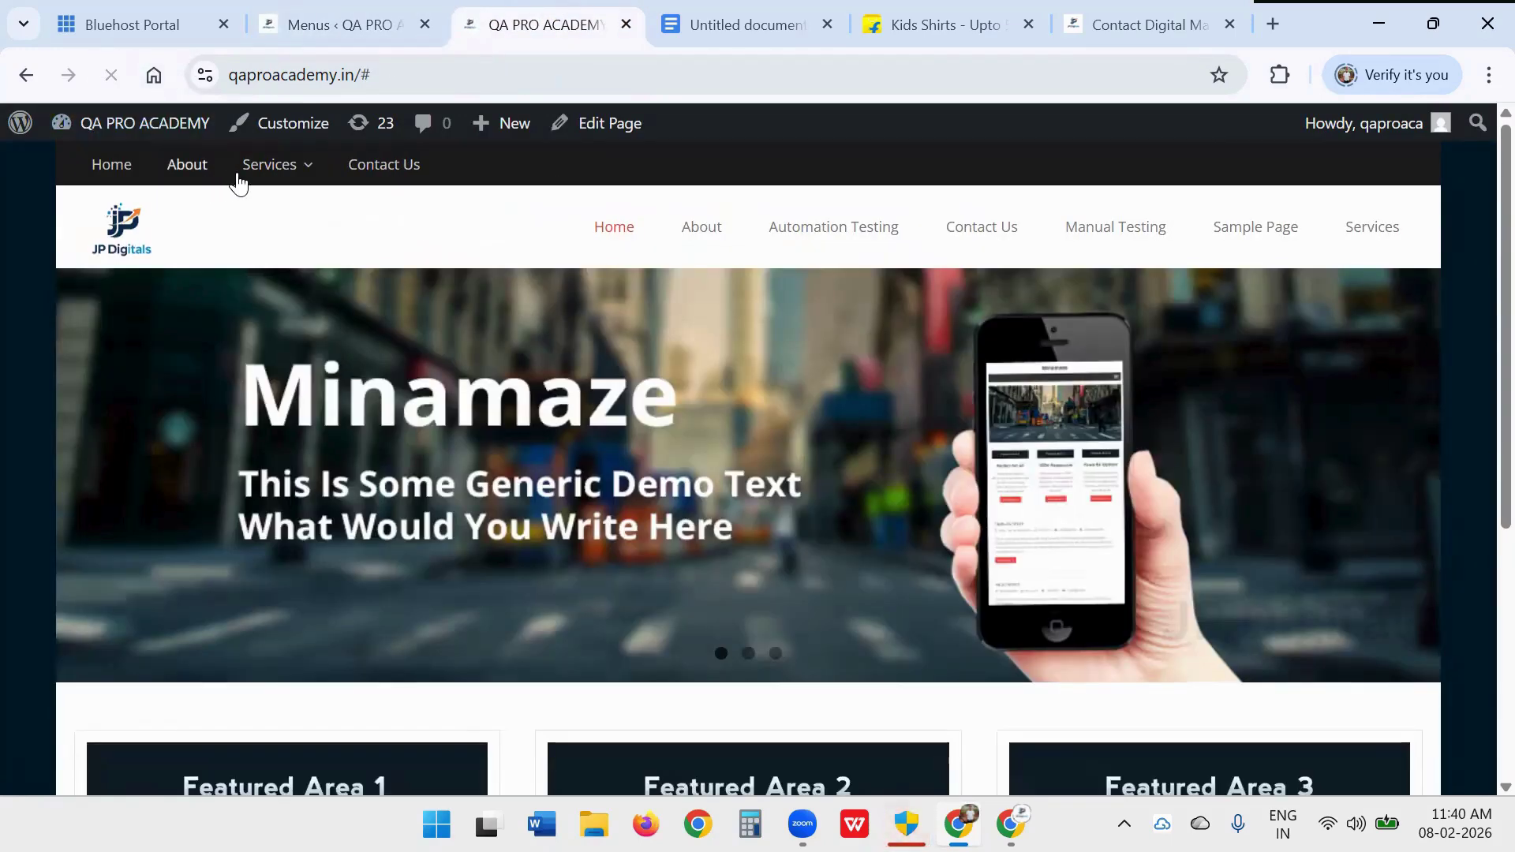
mouse_move(306, 178)
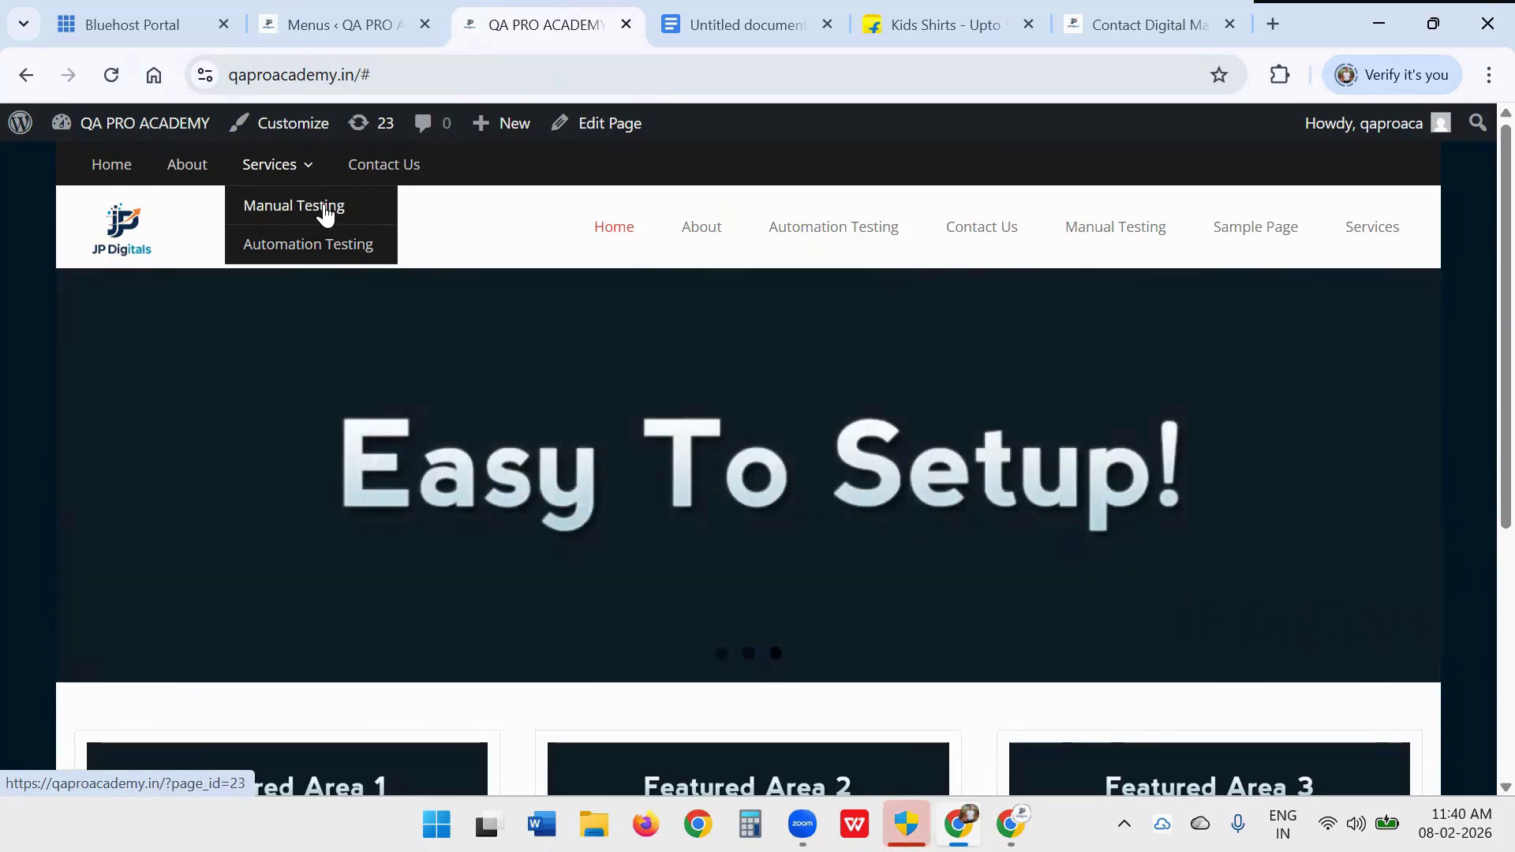
- Nest Contact Us as a sub-item under Manual Testing in the header menu and save the menu
left_click(339, 14)
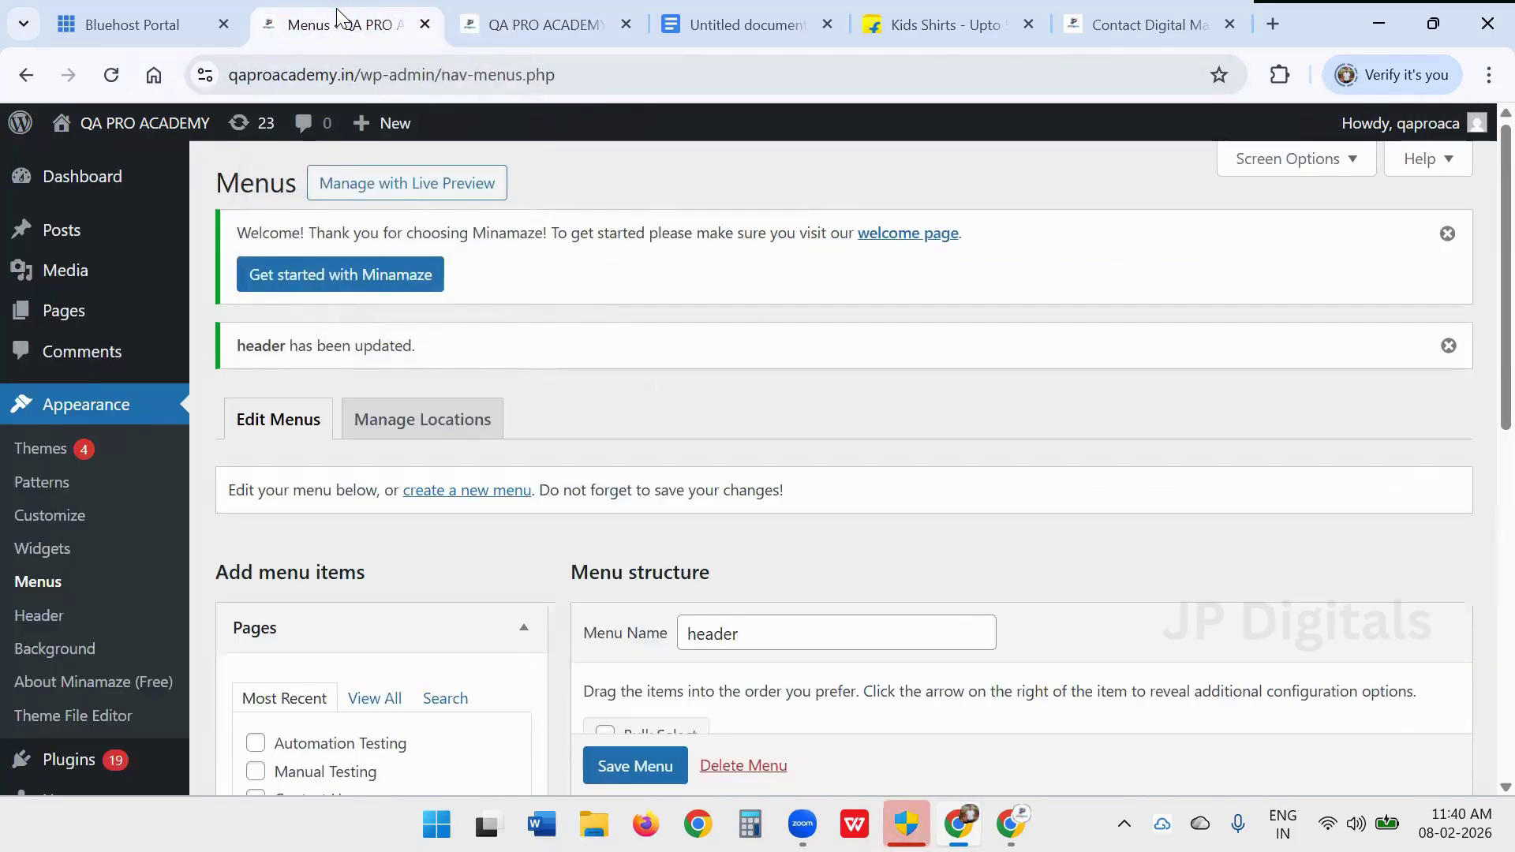
scroll(202, 390, "down", 2)
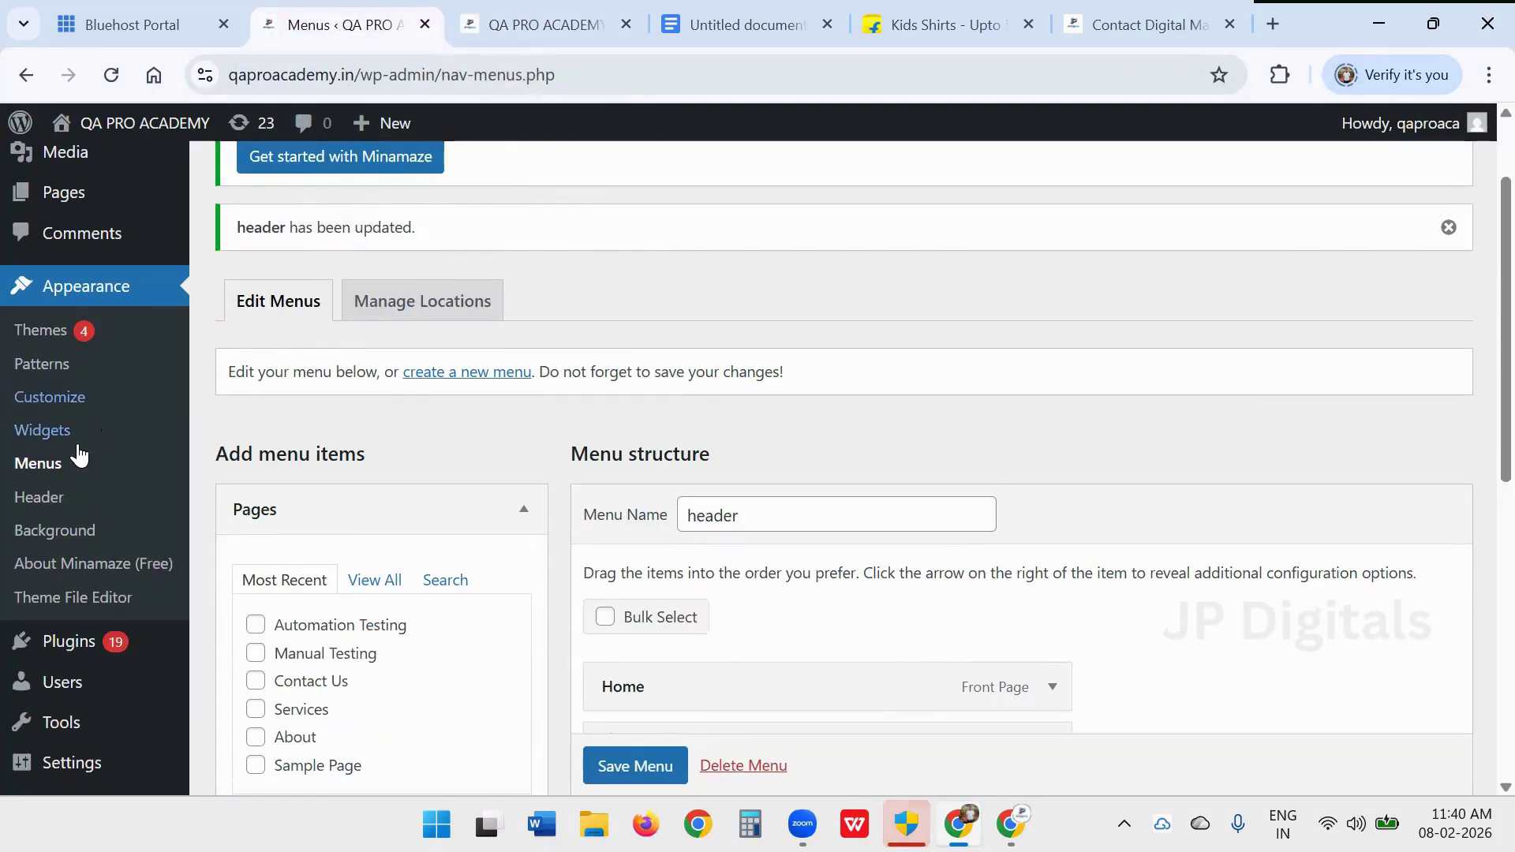
scroll(568, 432, "down", 5)
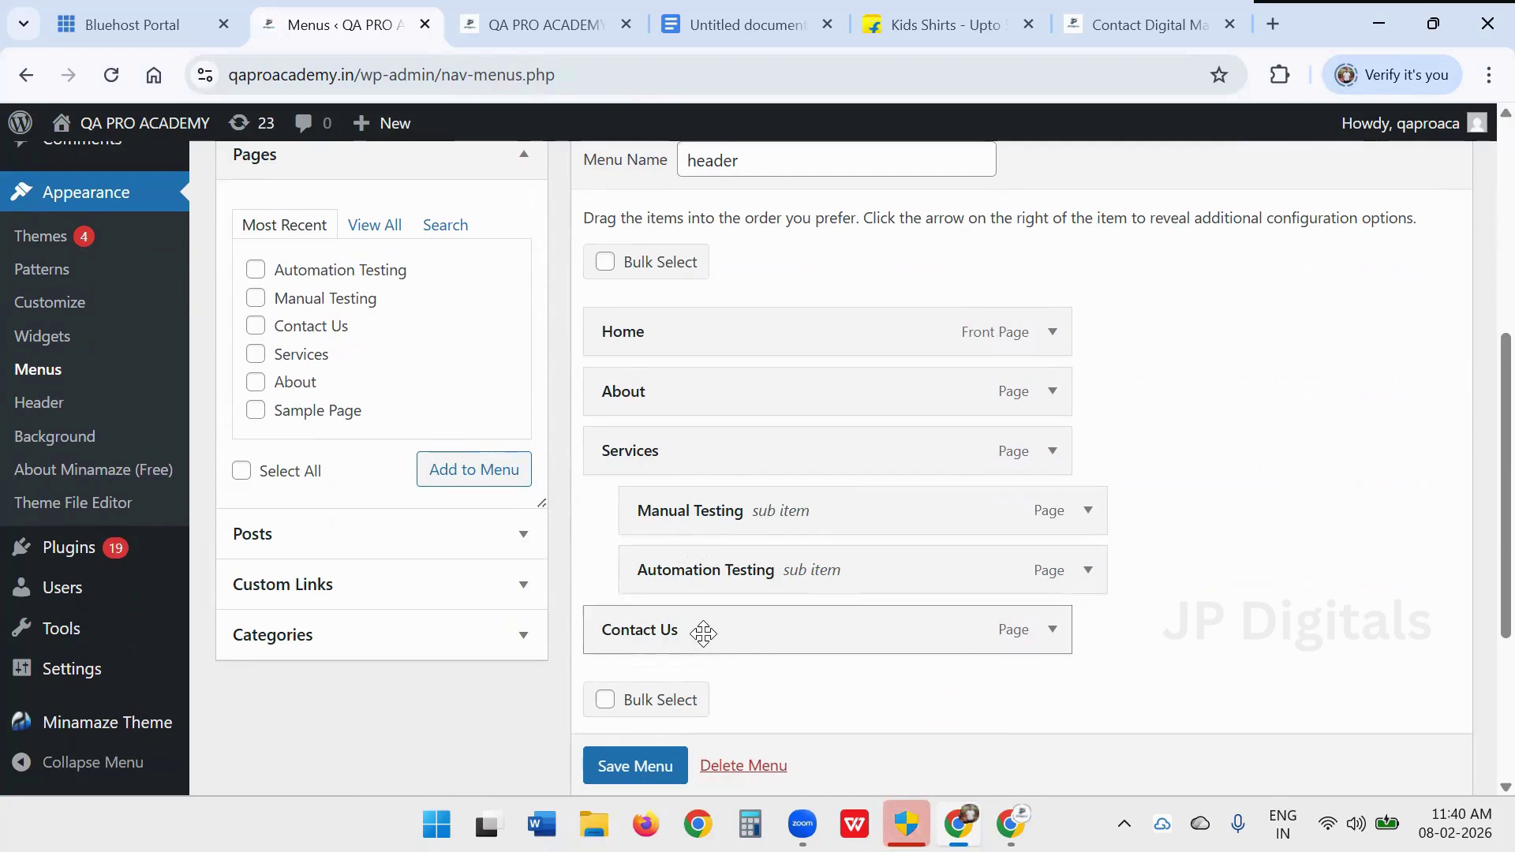
left_click_drag(703, 631, 781, 568)
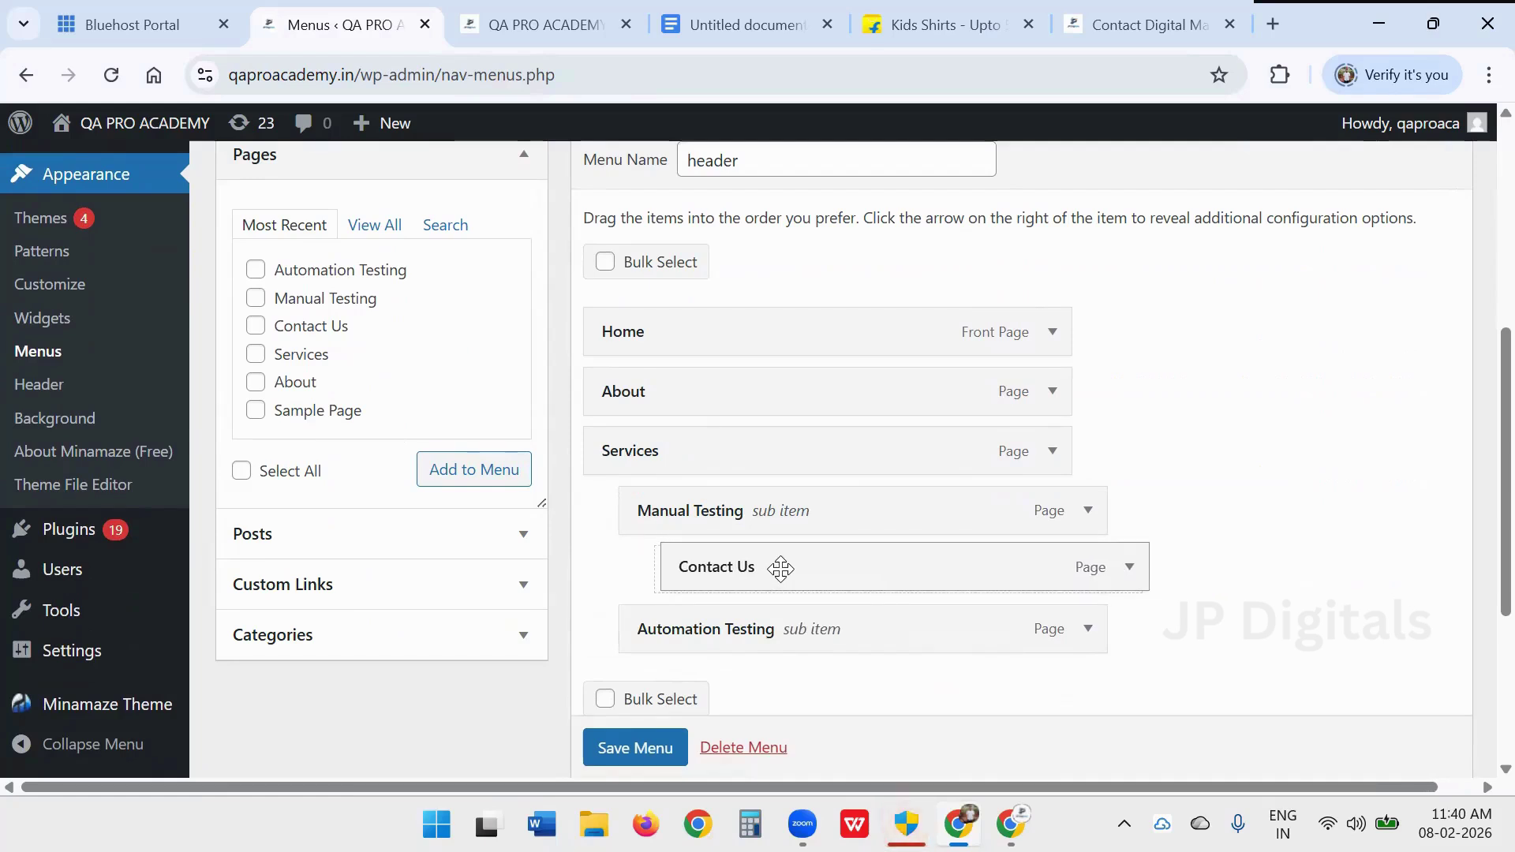
scroll(727, 539, "down", 4)
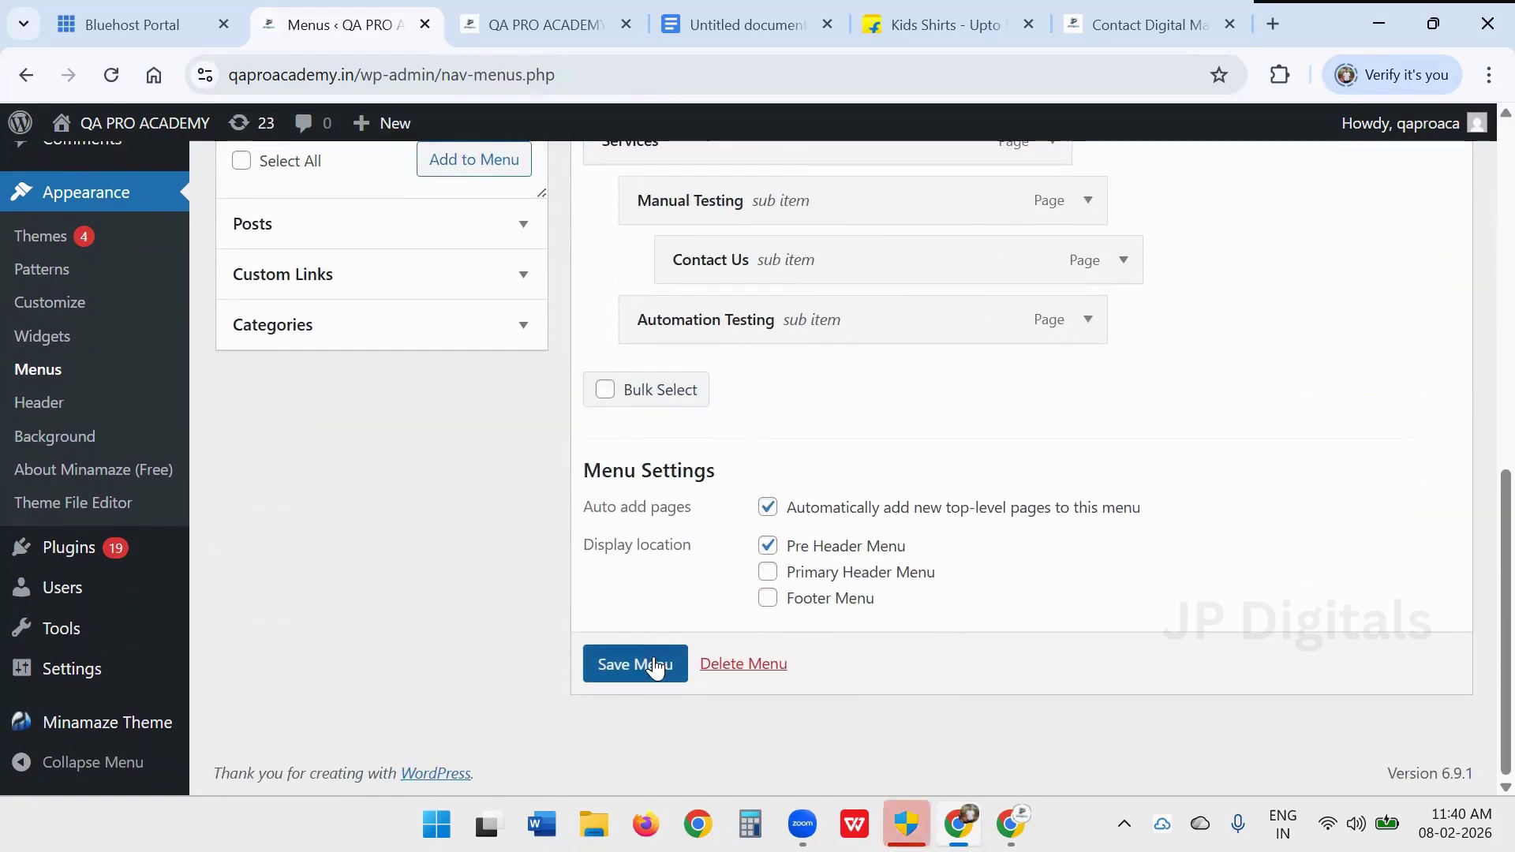
left_click(643, 664)
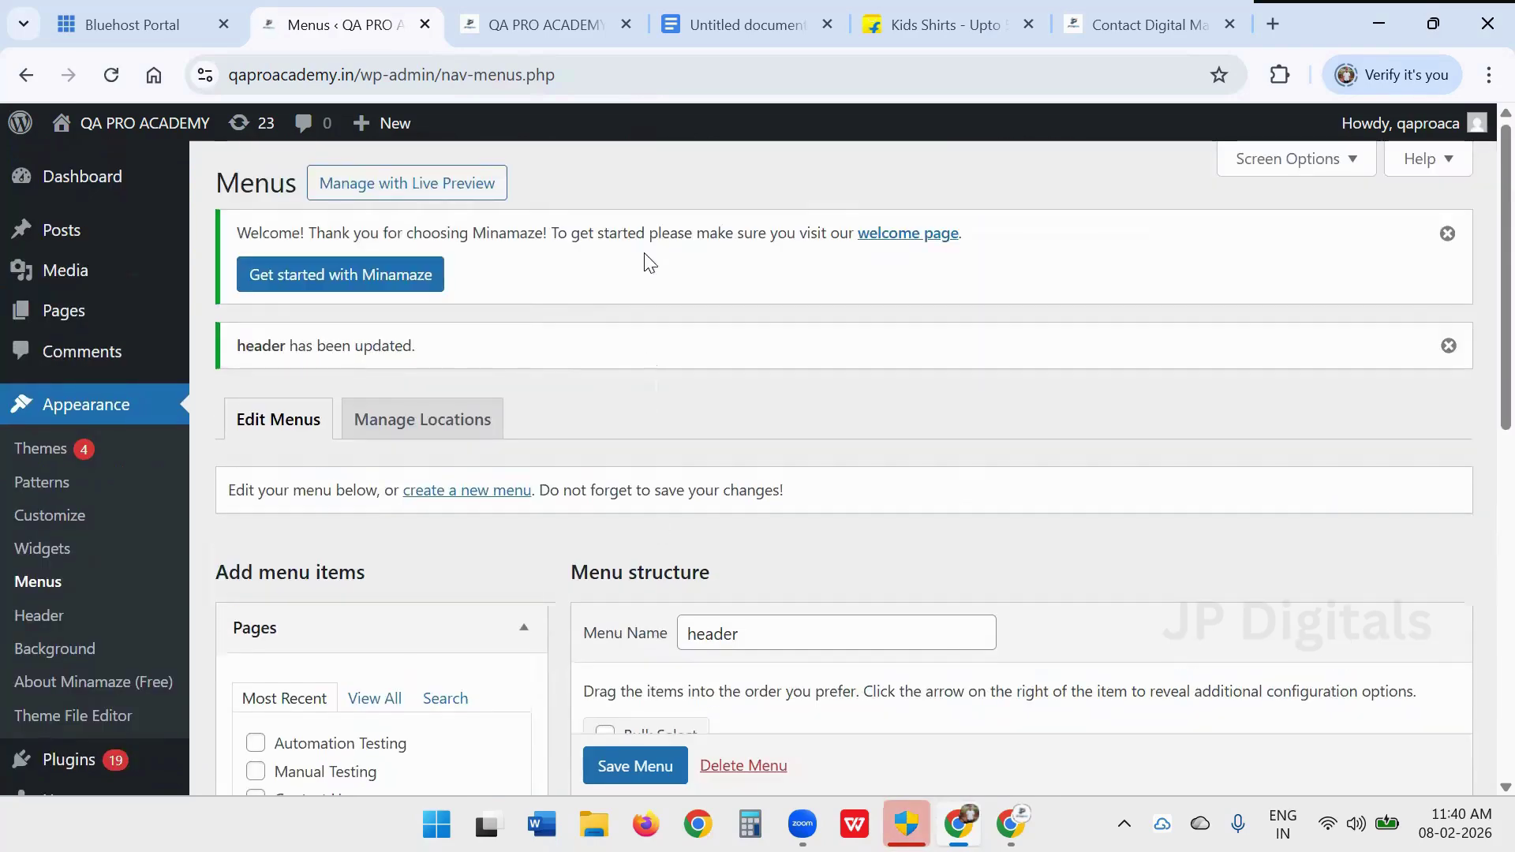
- Reload the live homepage and examine how the Services dropdown presents the second-level nesting under Manual Testing
left_click(539, 22)
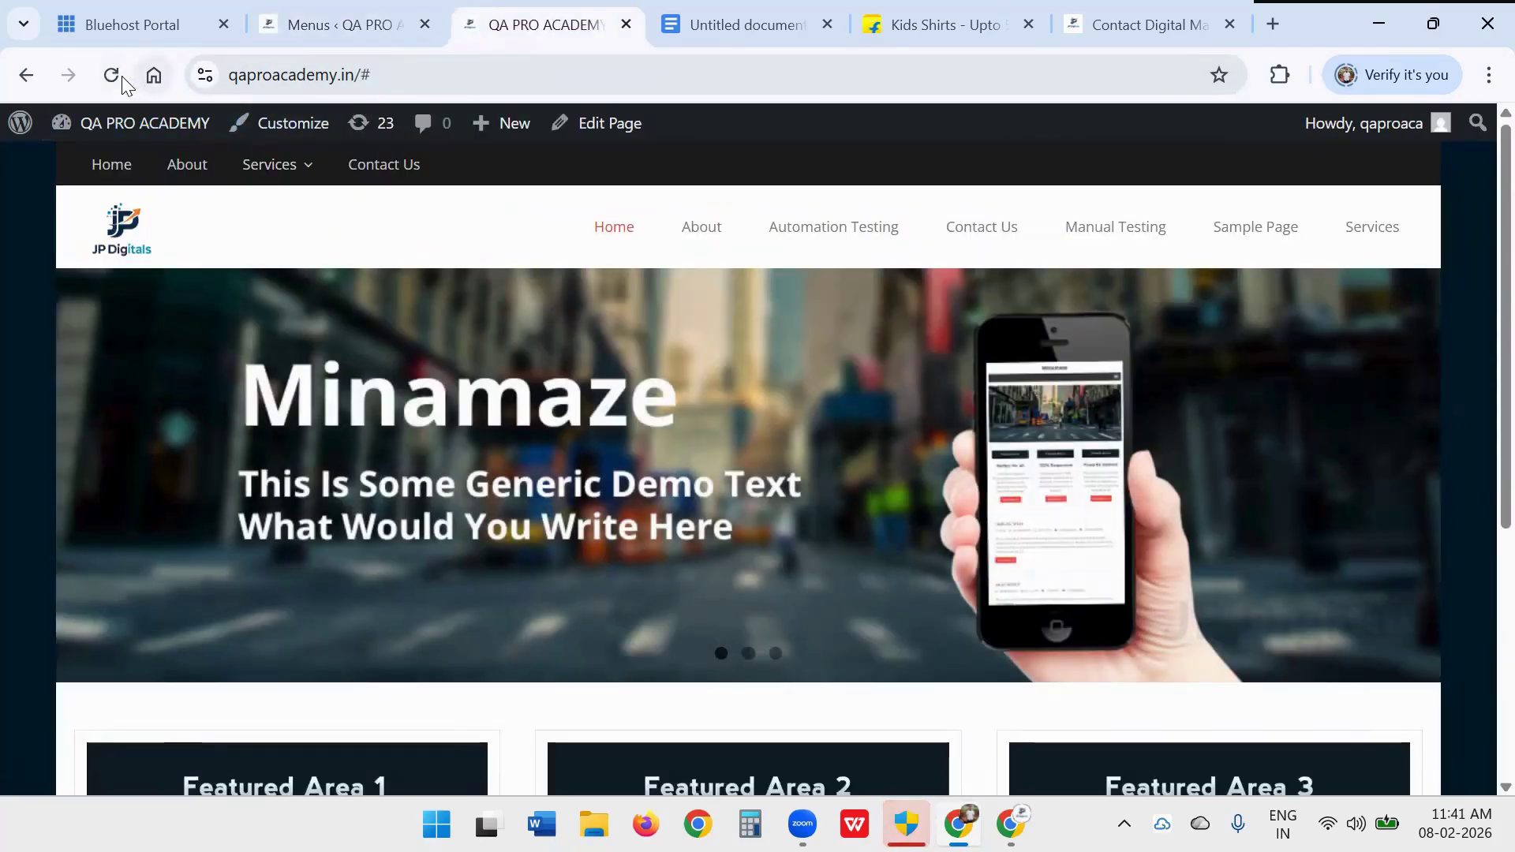
left_click(120, 74)
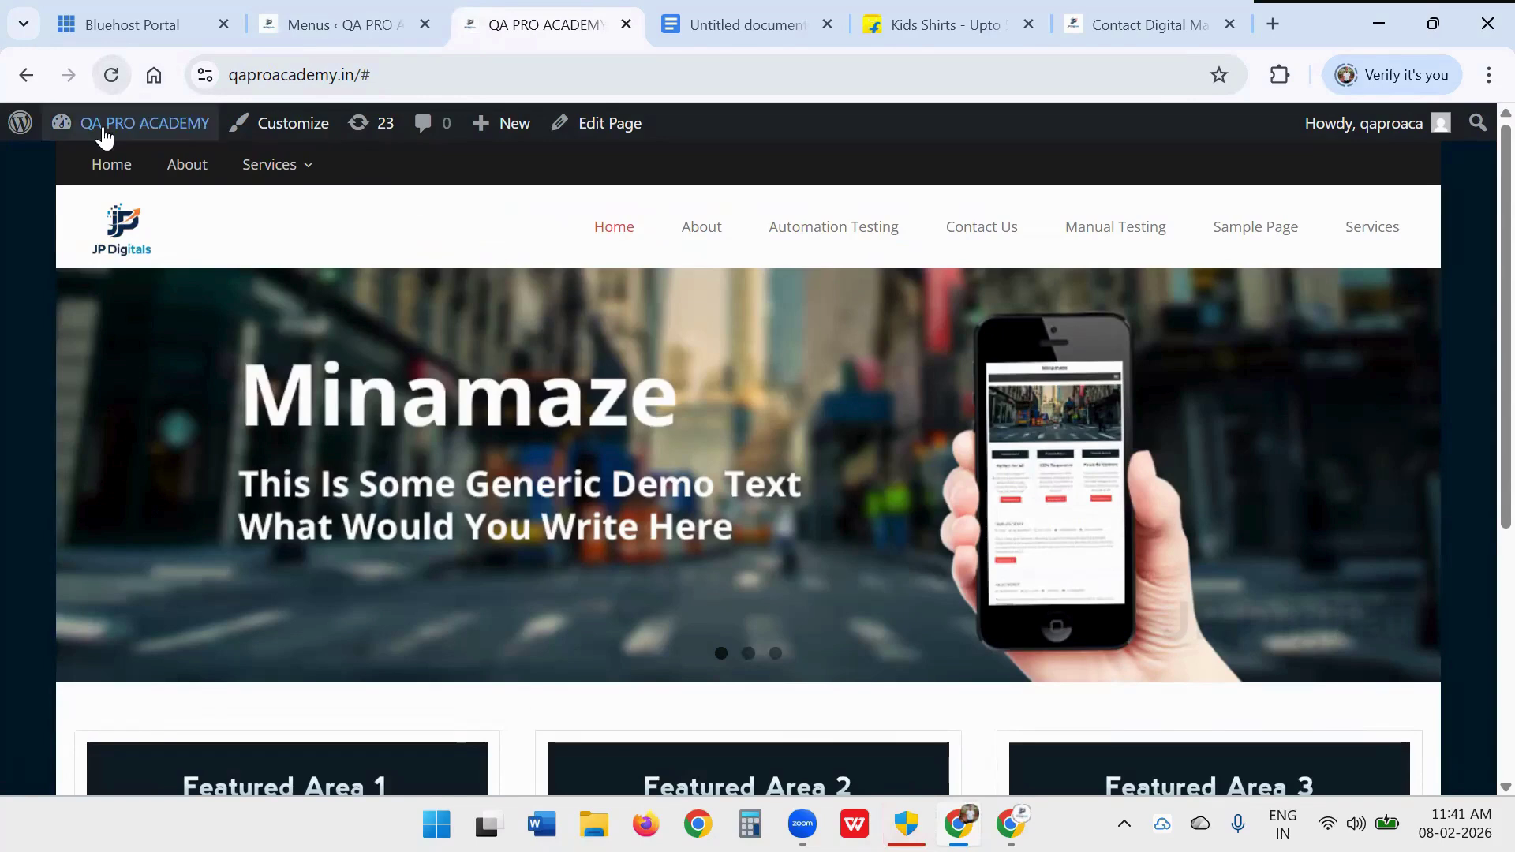
mouse_move(250, 176)
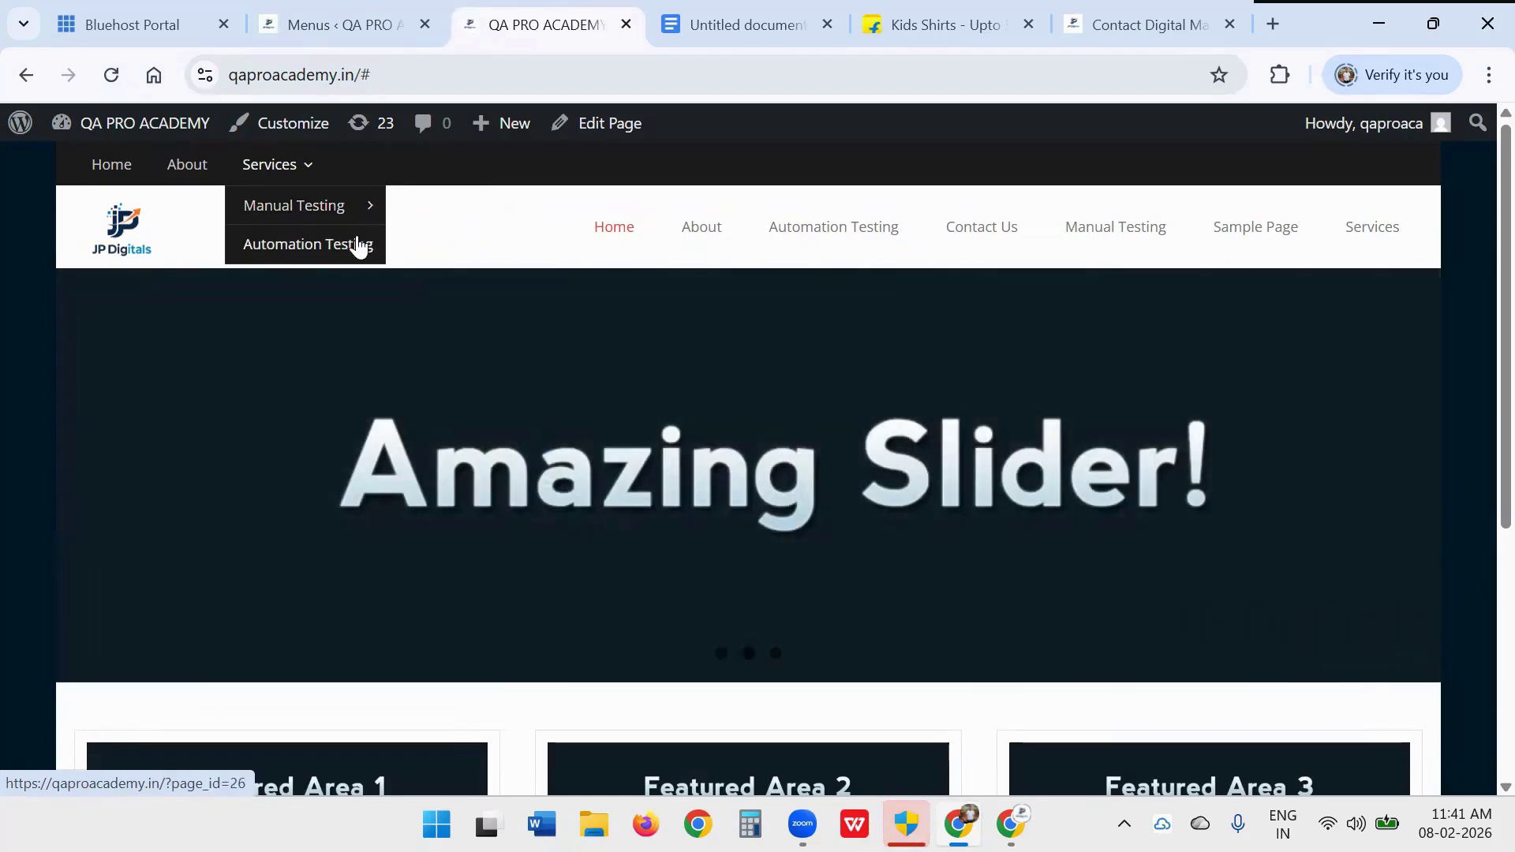
- Move Contact Us back to the top level below Automation Testing in the header menu and save the menu
left_click(312, 19)
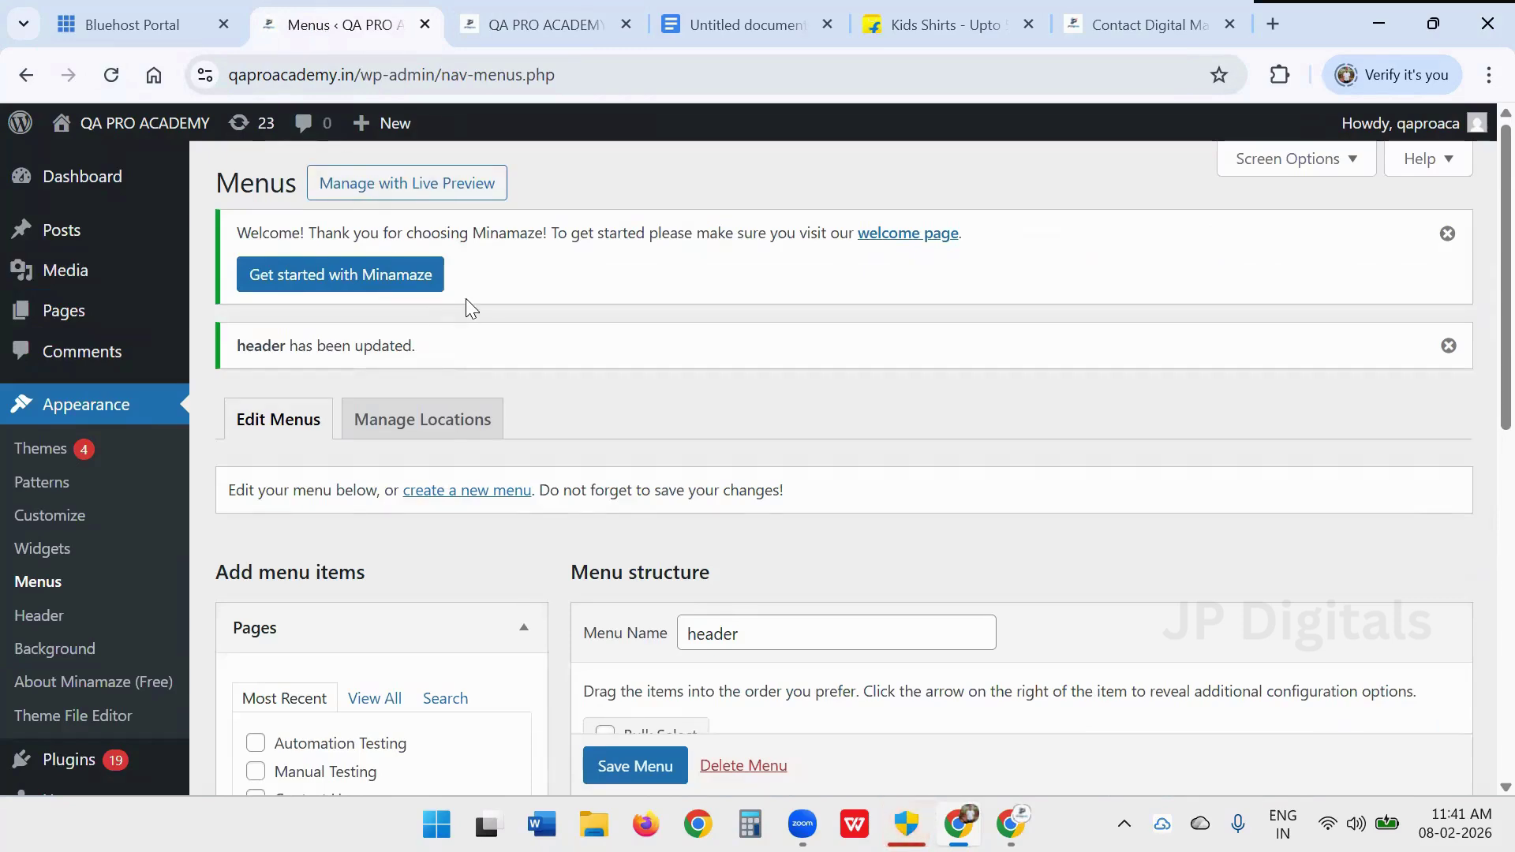
scroll(575, 311, "down", 8)
left_click_drag(726, 266, 664, 340)
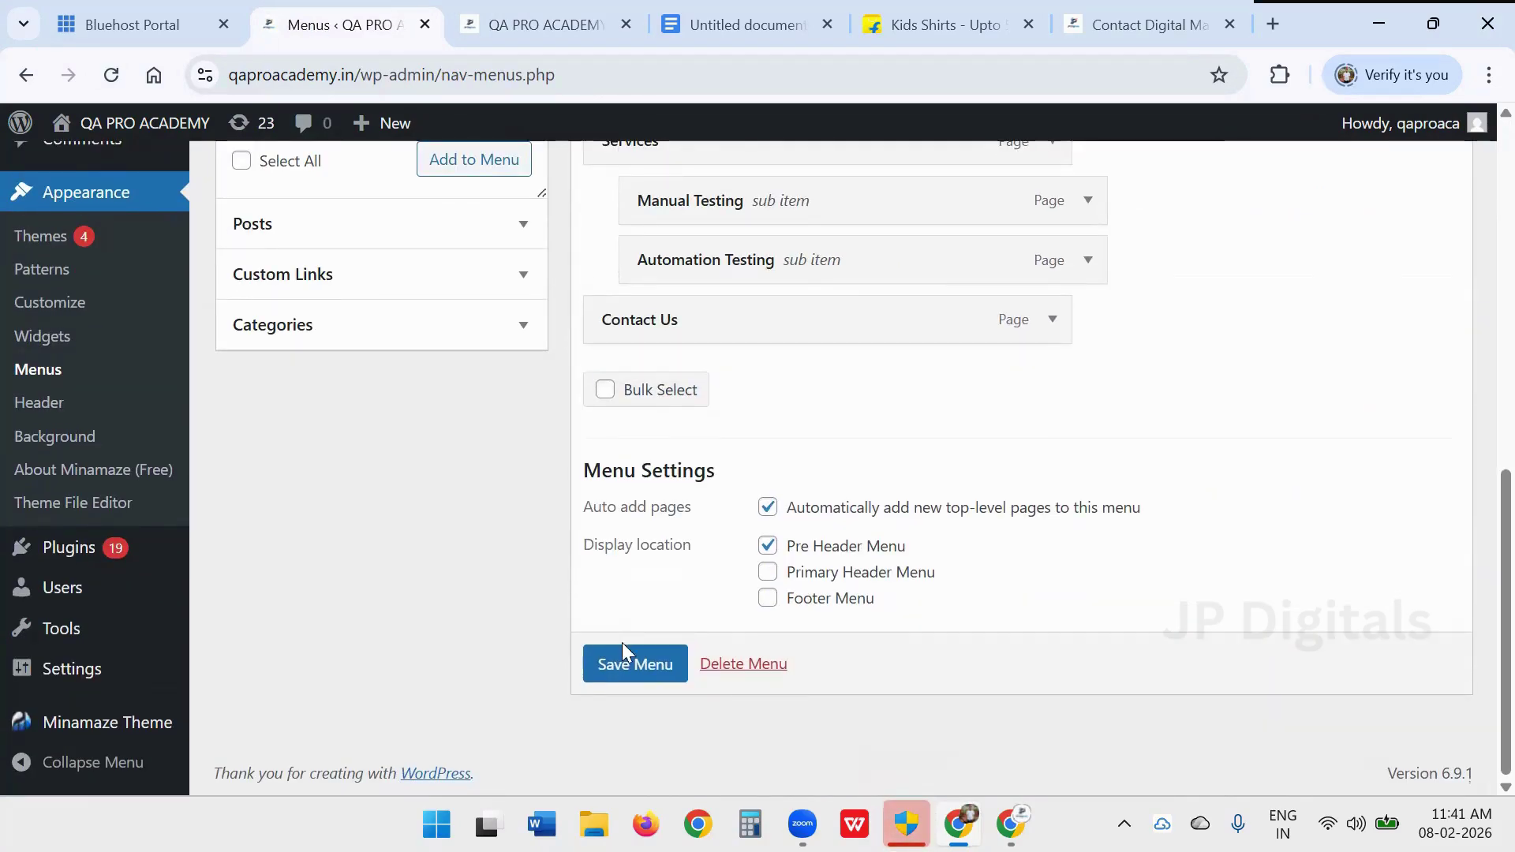
left_click(623, 663)
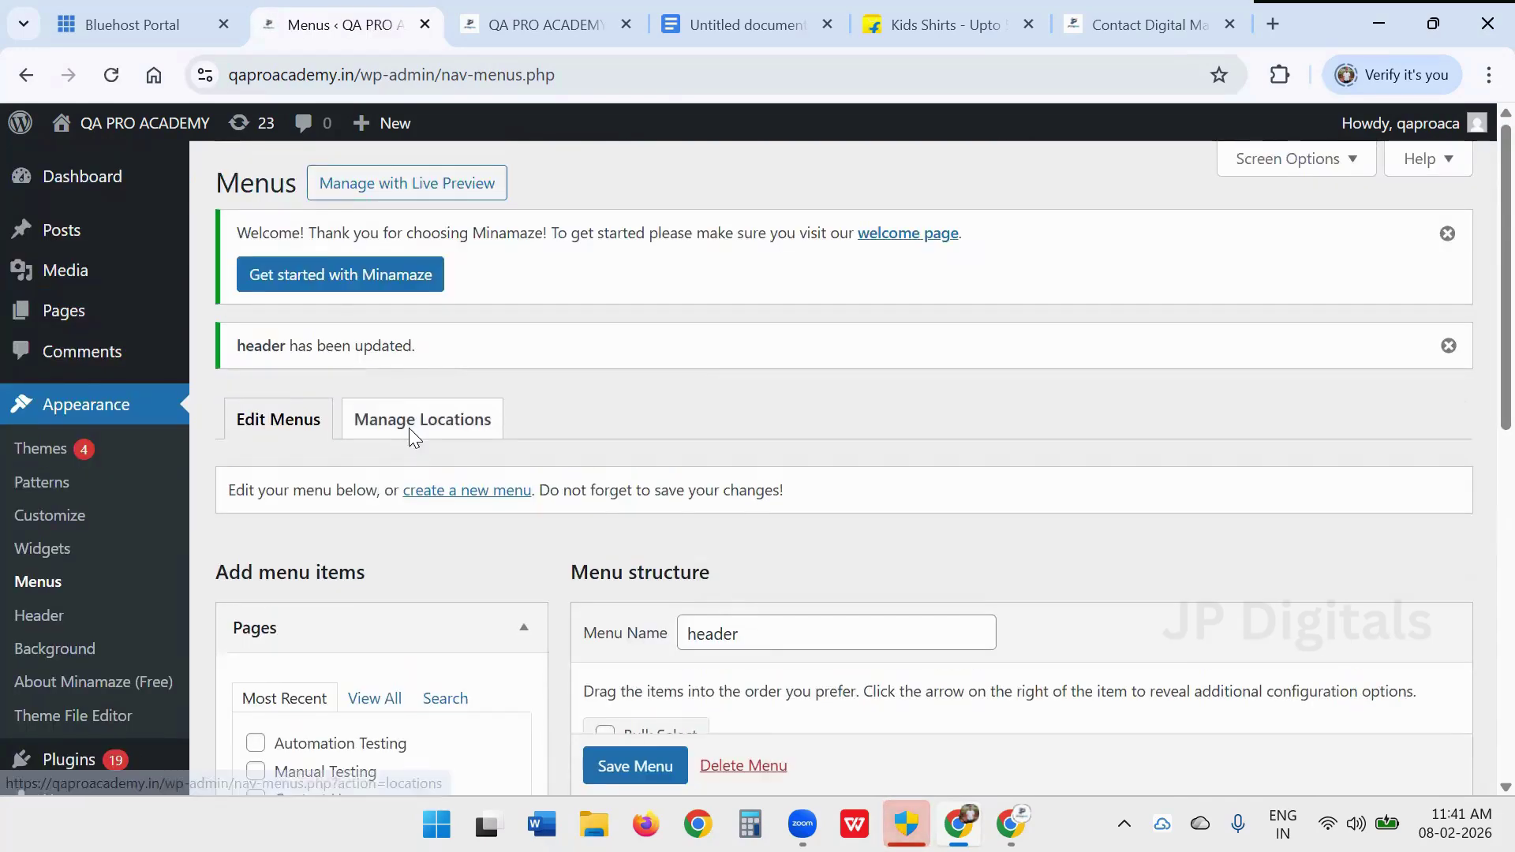
- Look over the saved header menu page and switch to the Google Docs lesson outline to review the topics
scroll(415, 420, "down", 8)
scroll(415, 419, "up", 8)
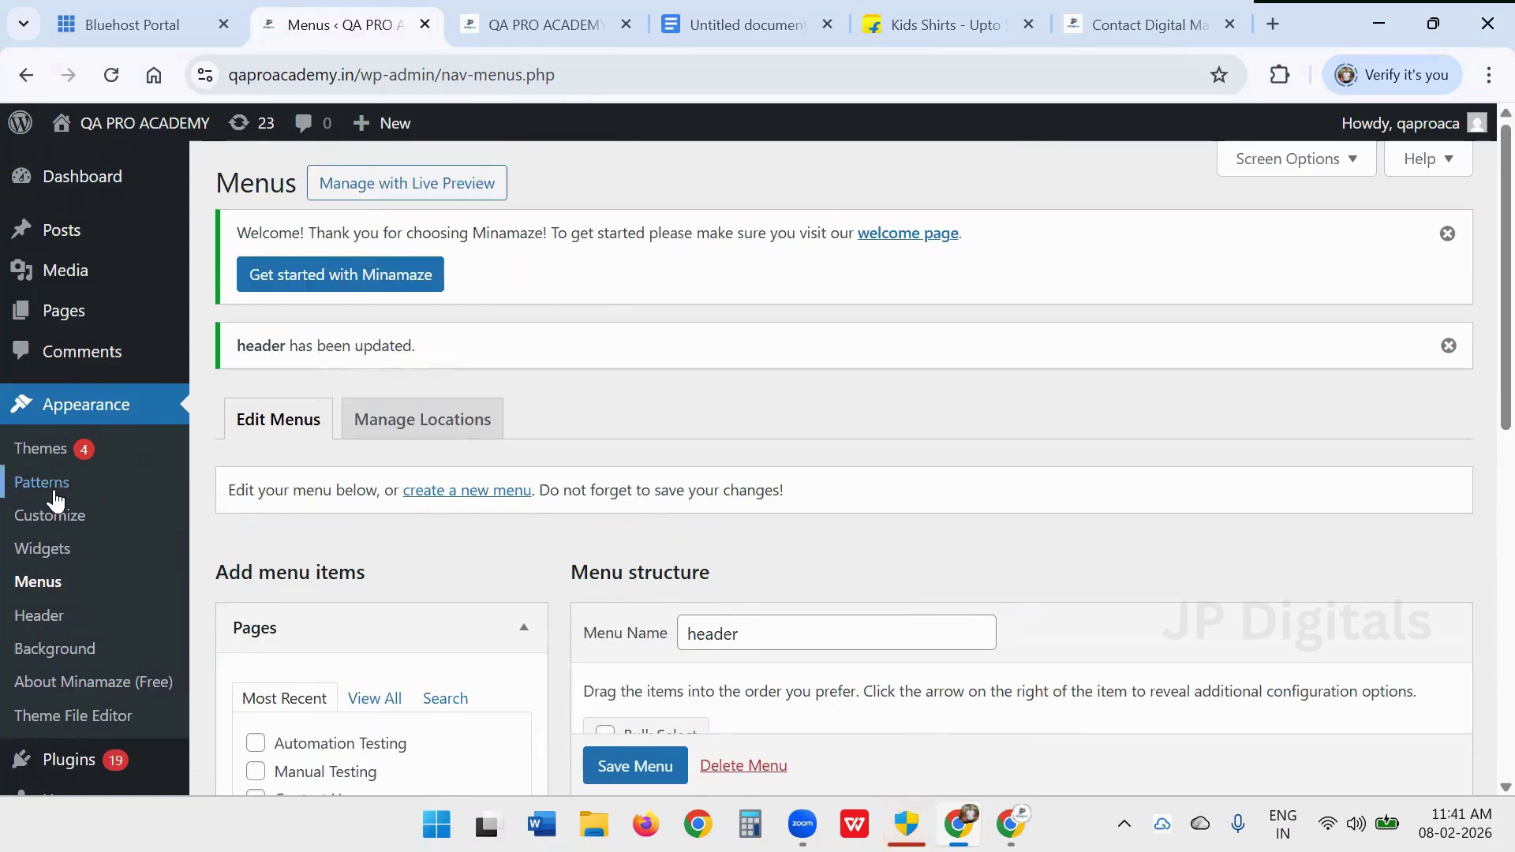
left_click(759, 20)
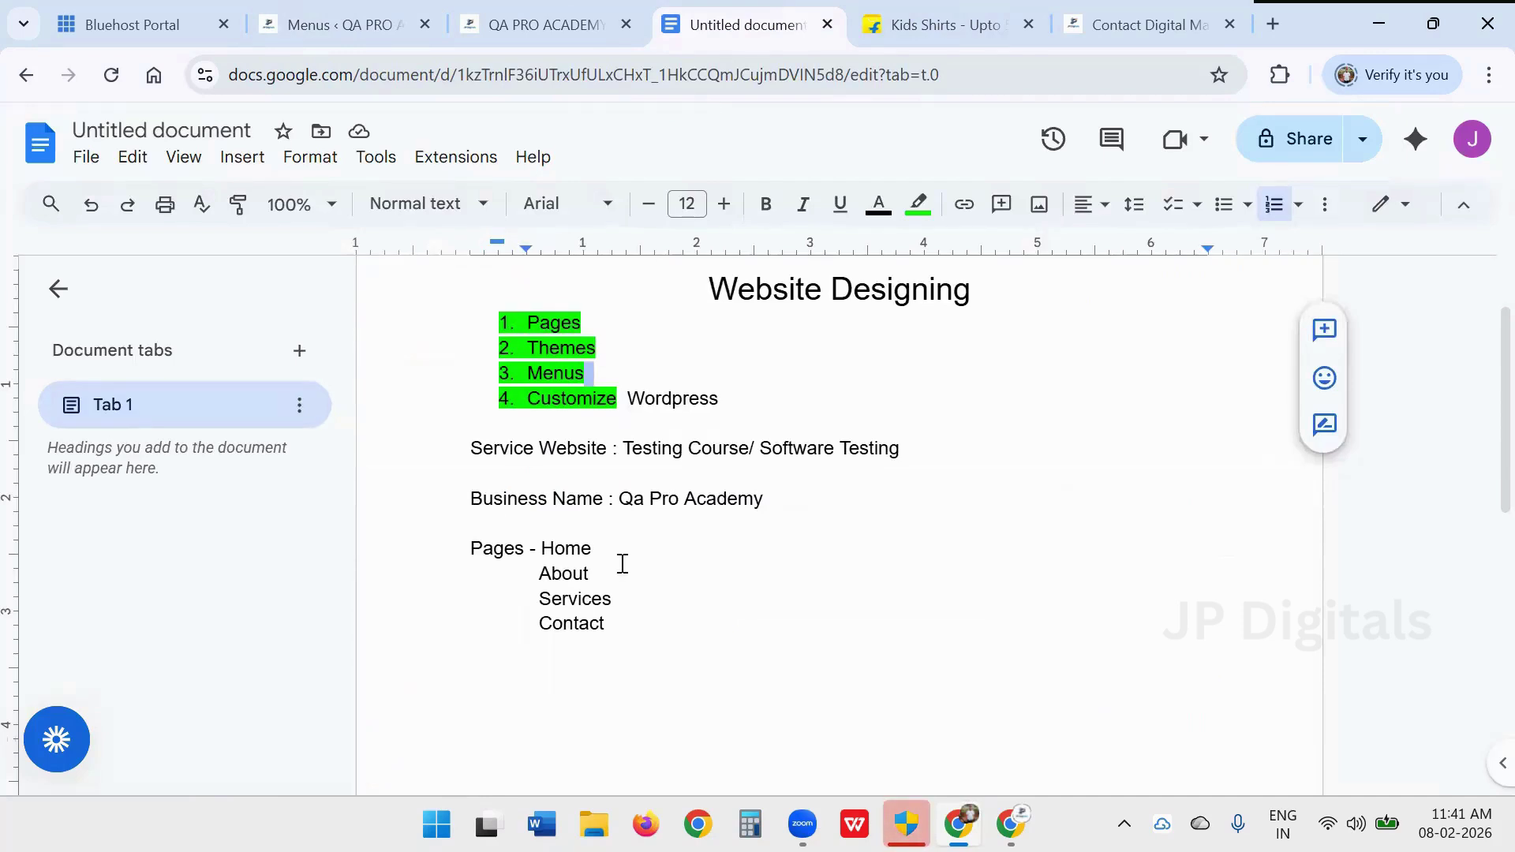